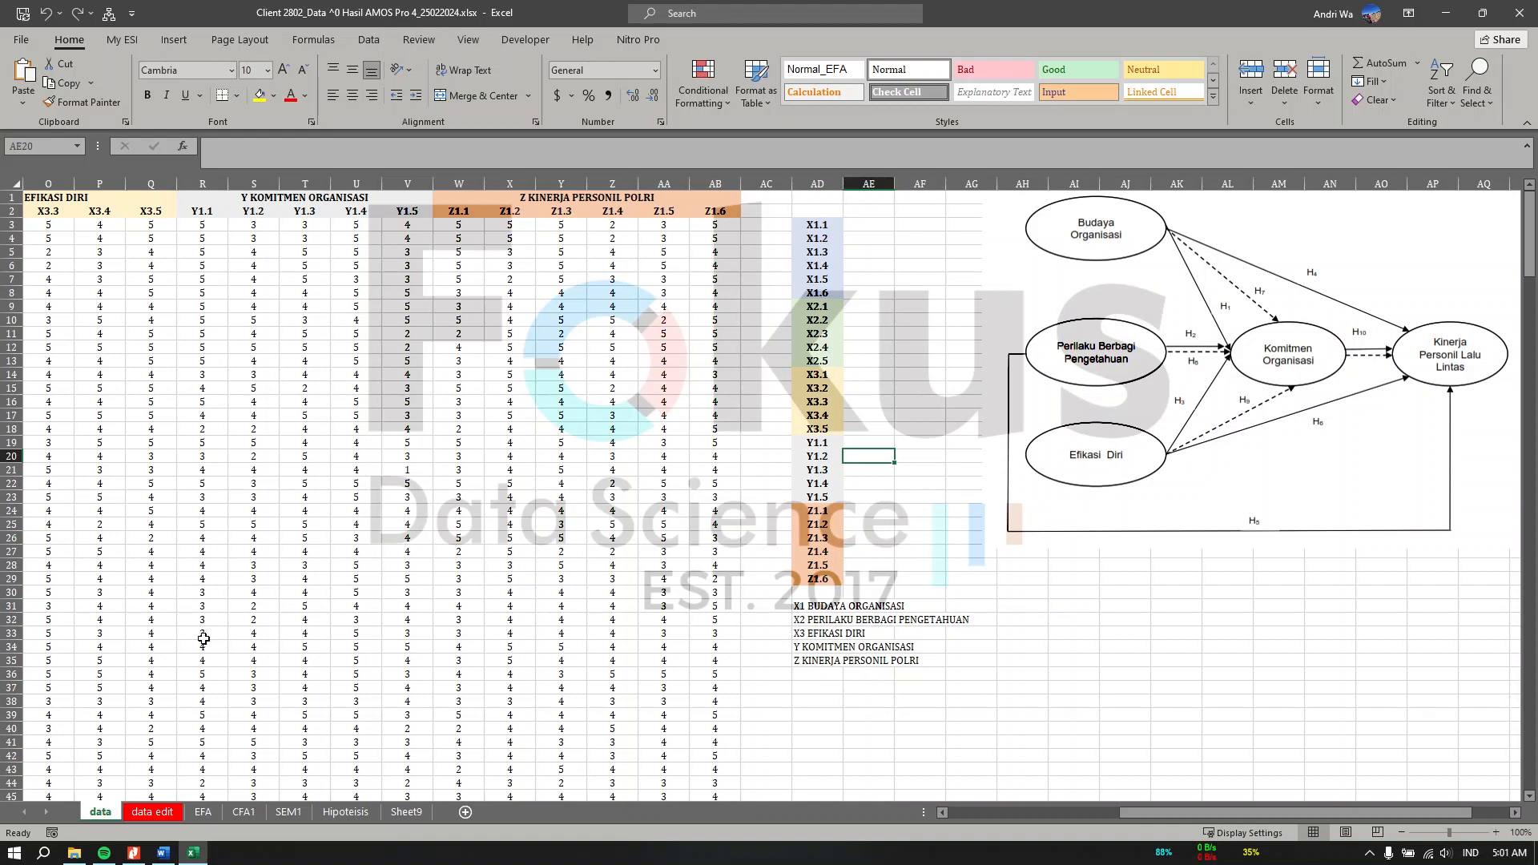
# Step: Open a blank SPSS data editor and switch it to Variable View
pyautogui.click(24, 856)
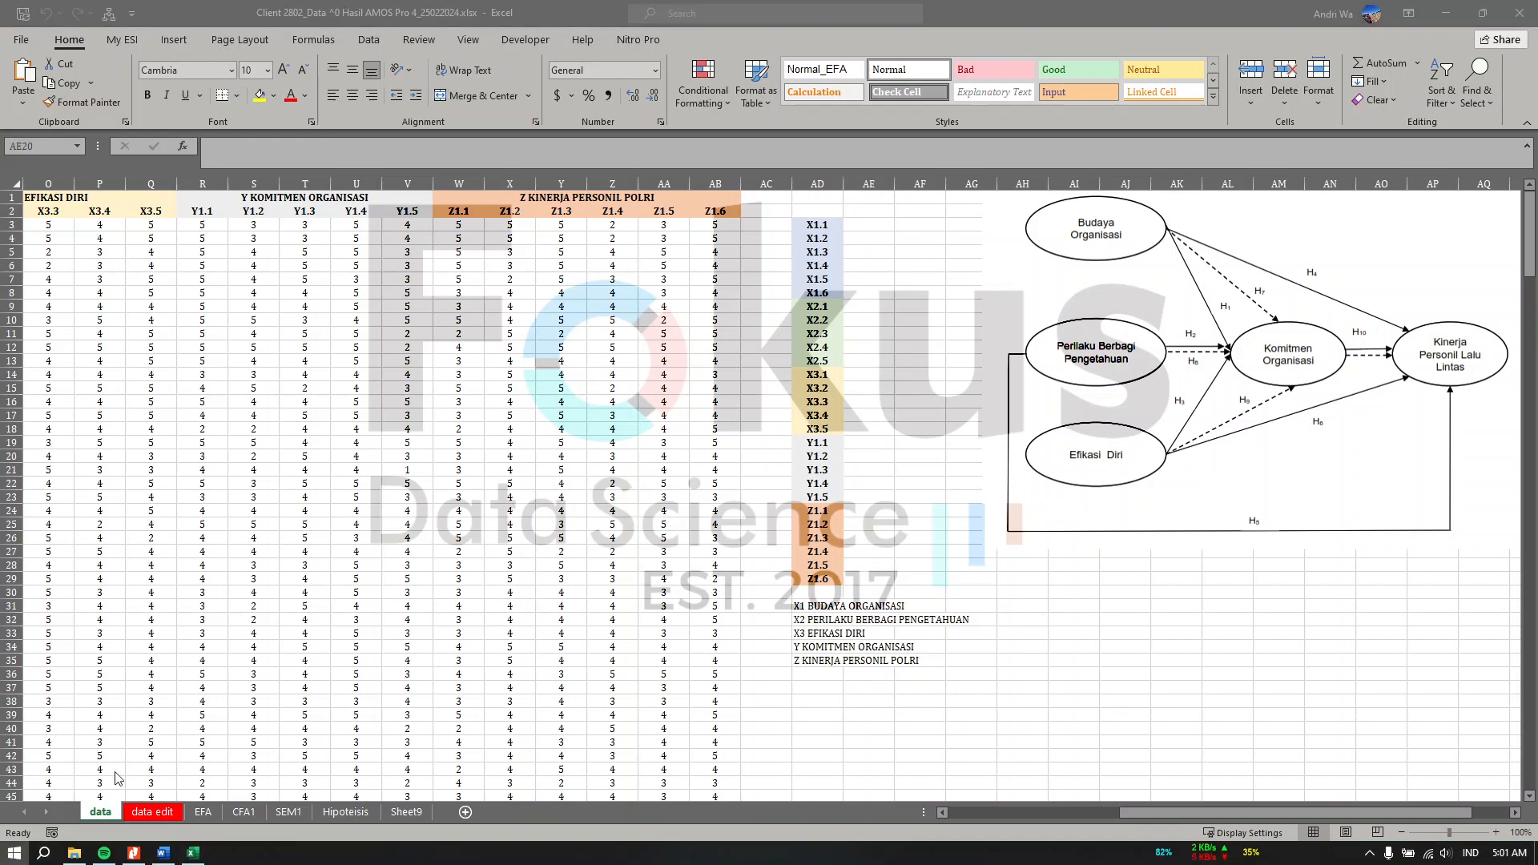
pyautogui.click(78, 431)
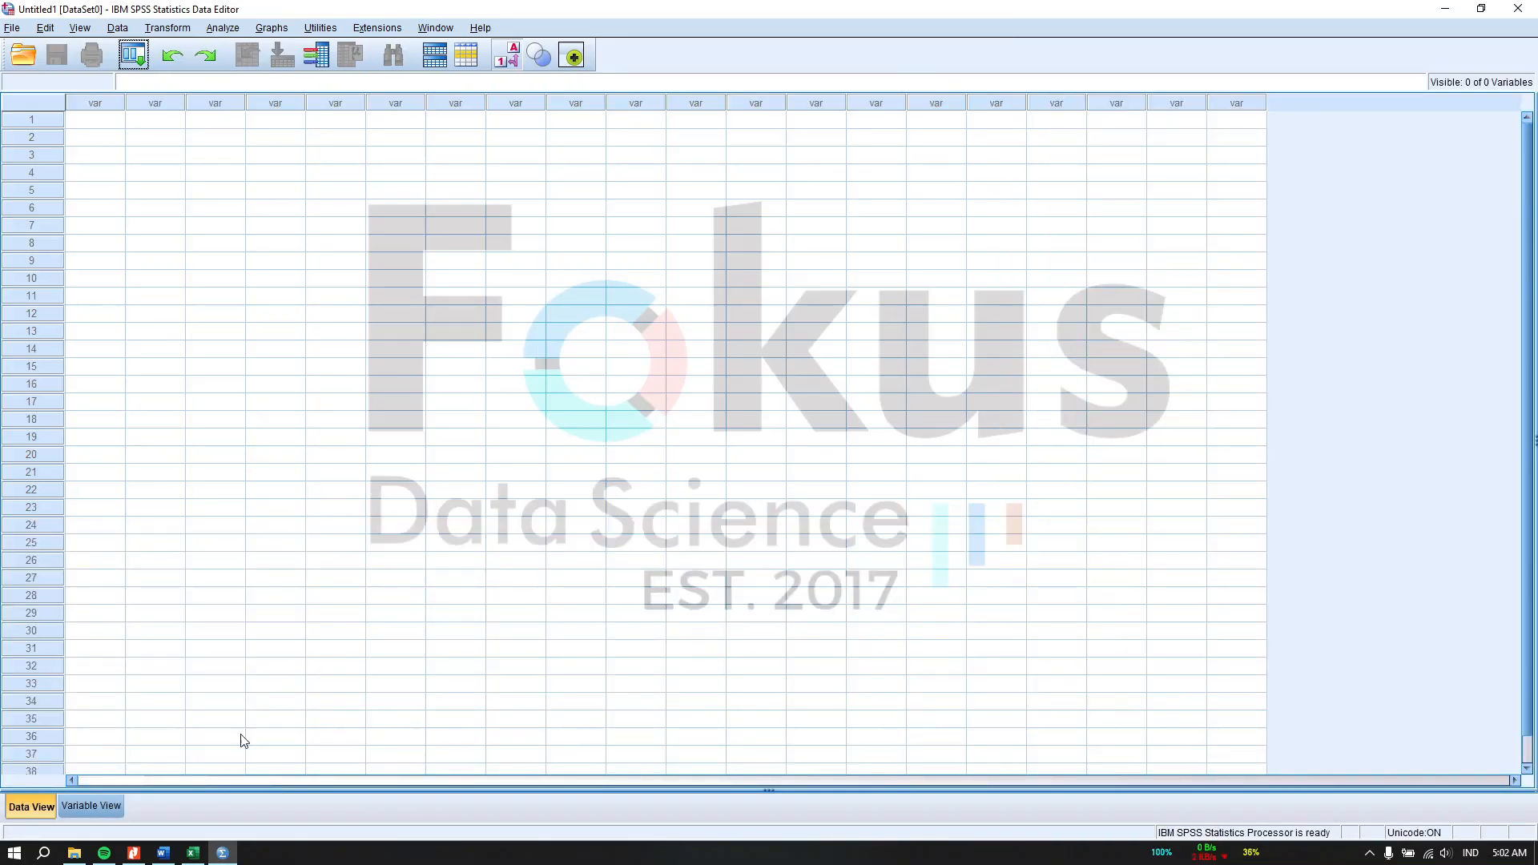
pyautogui.click(88, 810)
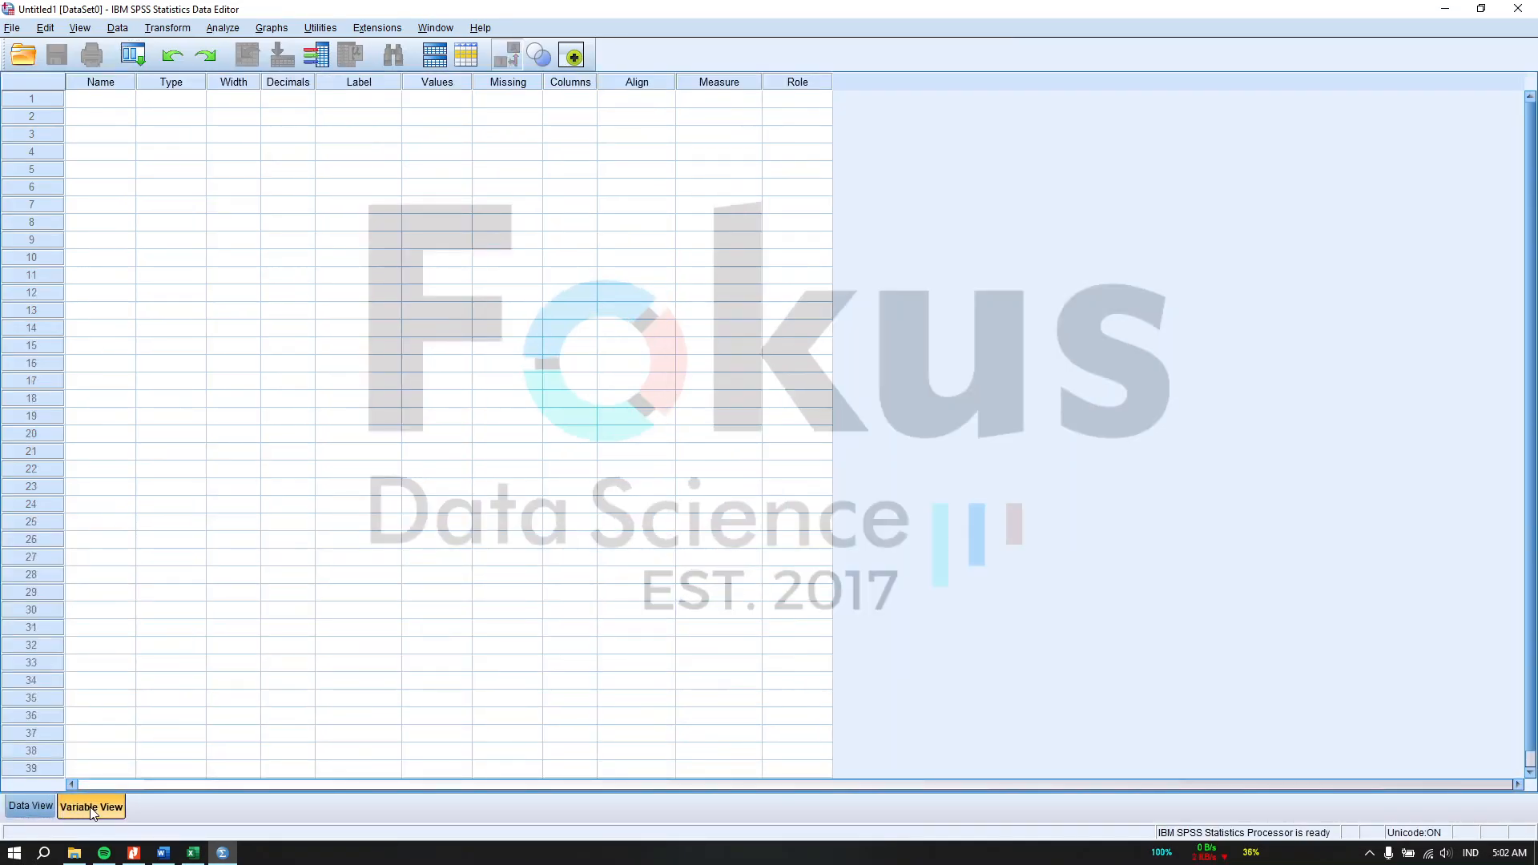
# Step: Copy the indicator names X1.1 through Z1.6 from the Excel sheet and paste them as SPSS variable names
pyautogui.click(192, 853)
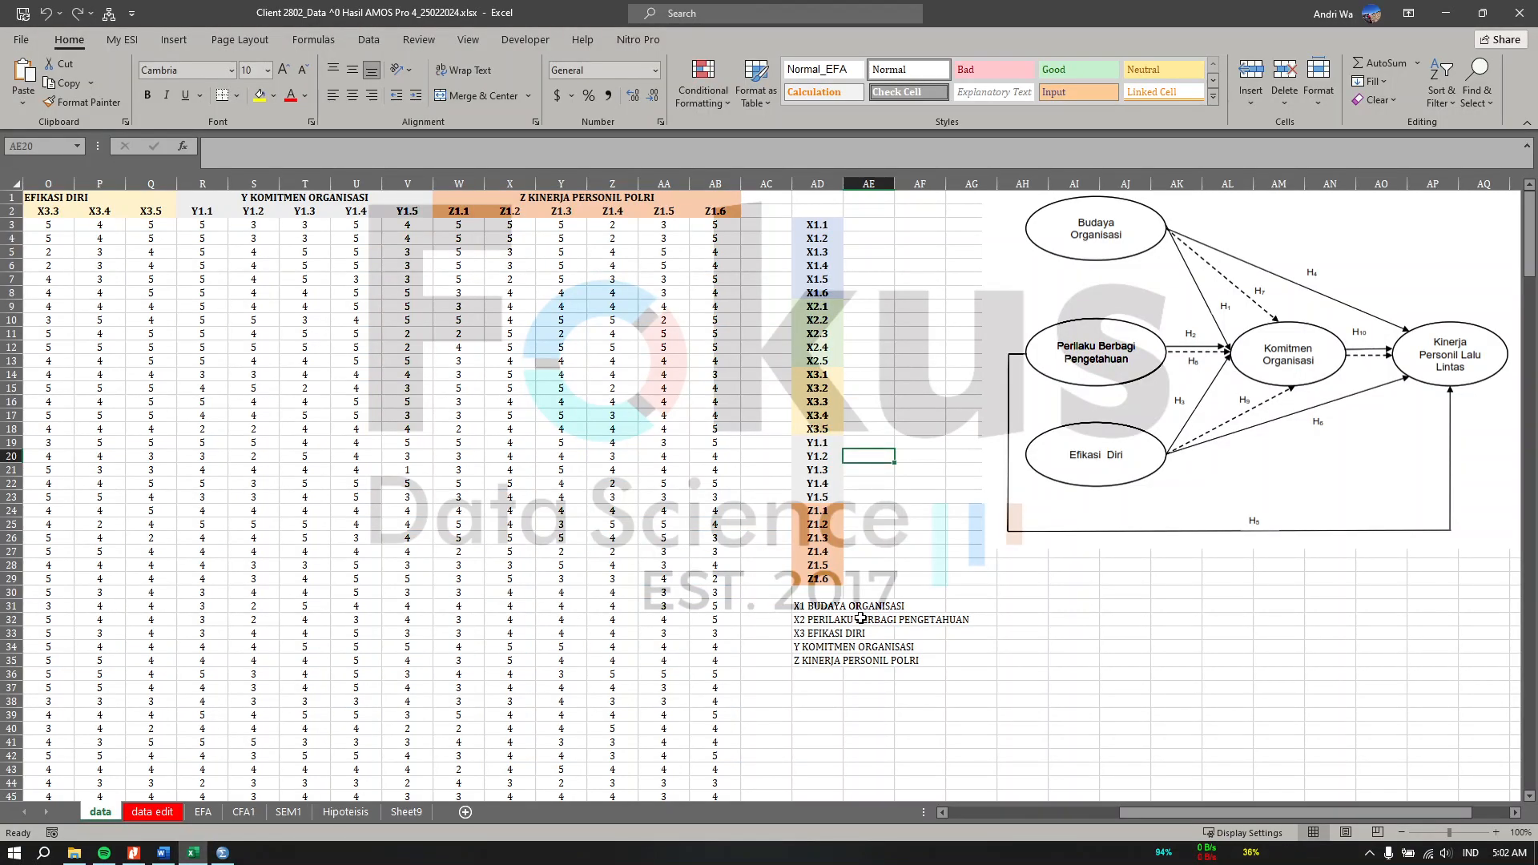
pyautogui.click(913, 597)
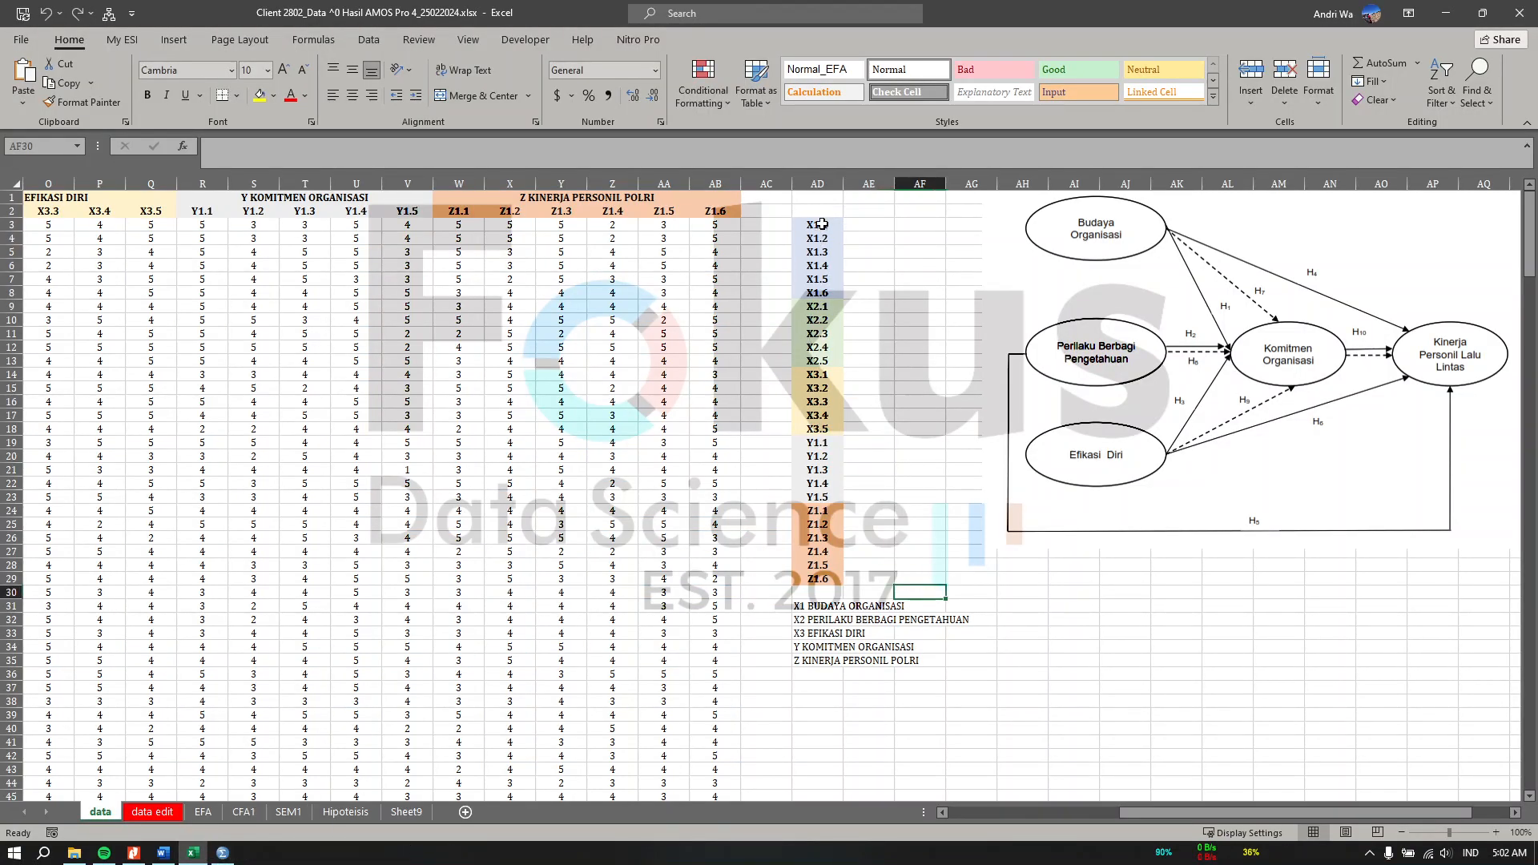
pyautogui.moveTo(821, 224); pyautogui.dragTo(831, 582)
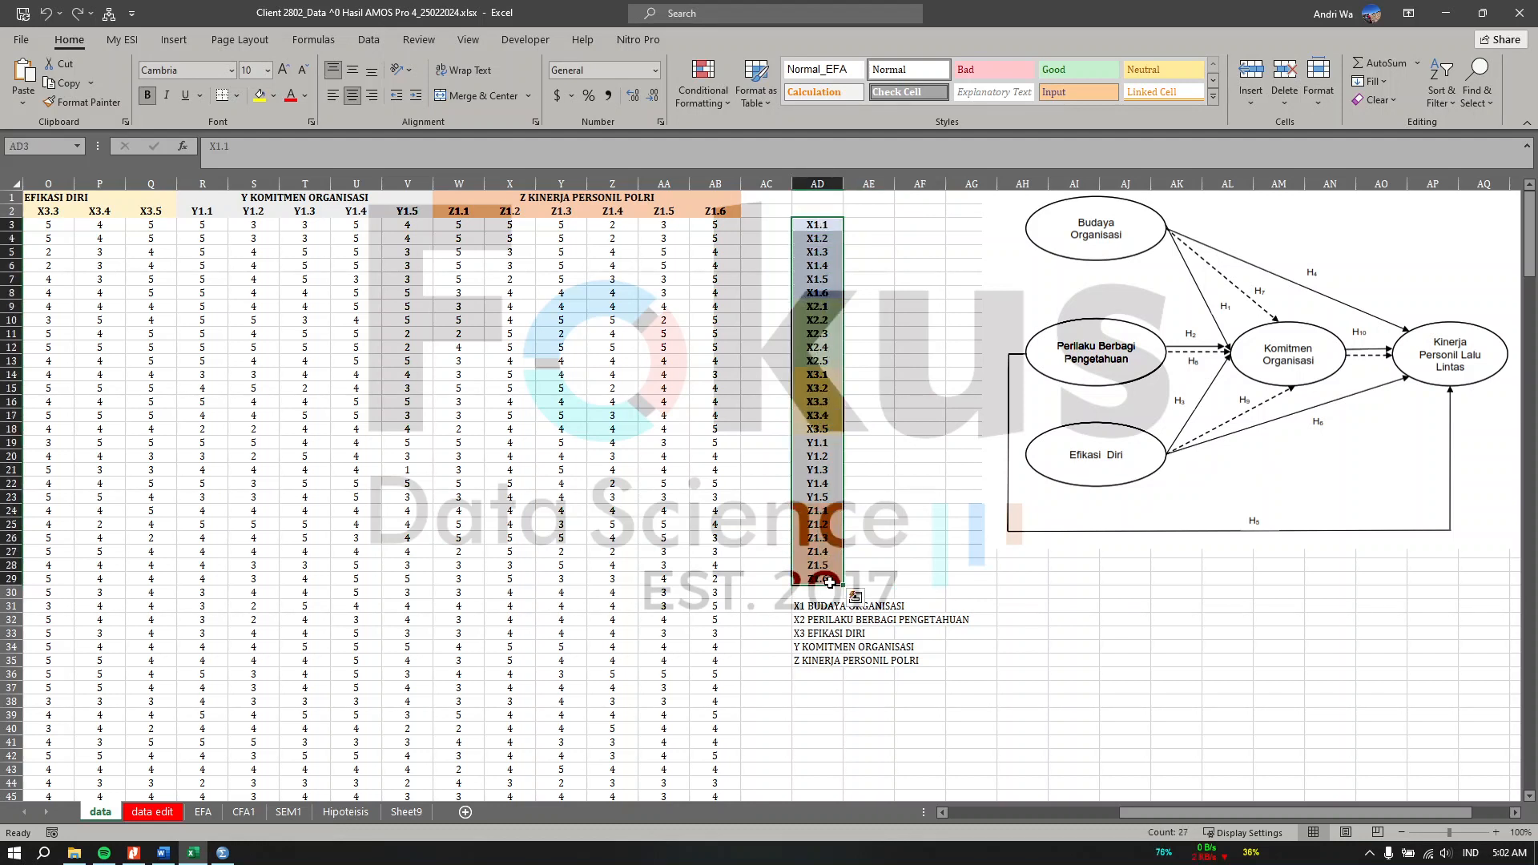
pyautogui.hotkey('ctrl', 'c')
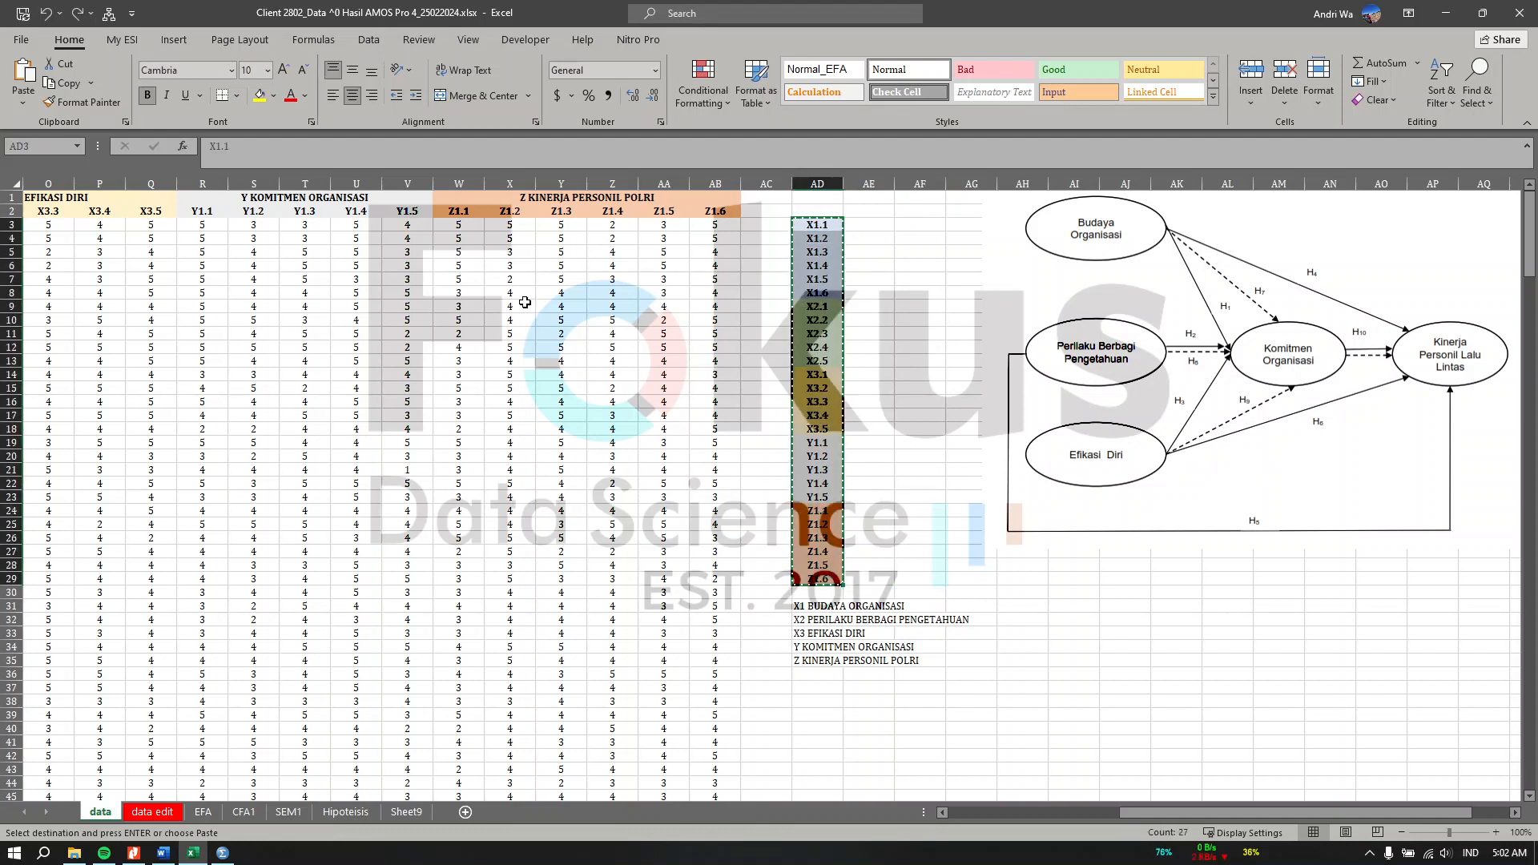
pyautogui.click(221, 855)
pyautogui.click(124, 101)
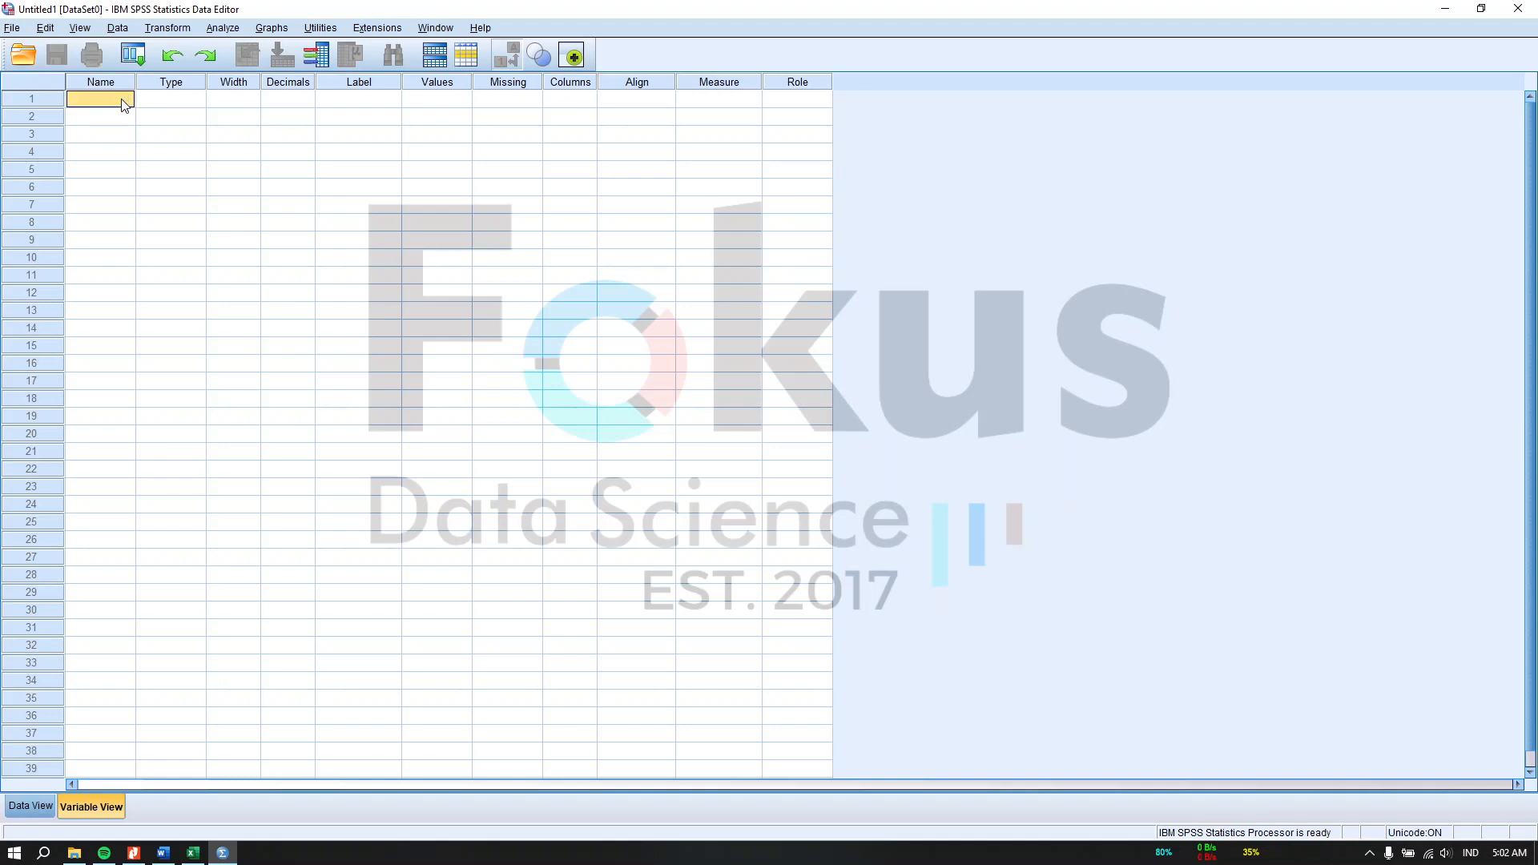
pyautogui.hotkey('ctrl', 'v')
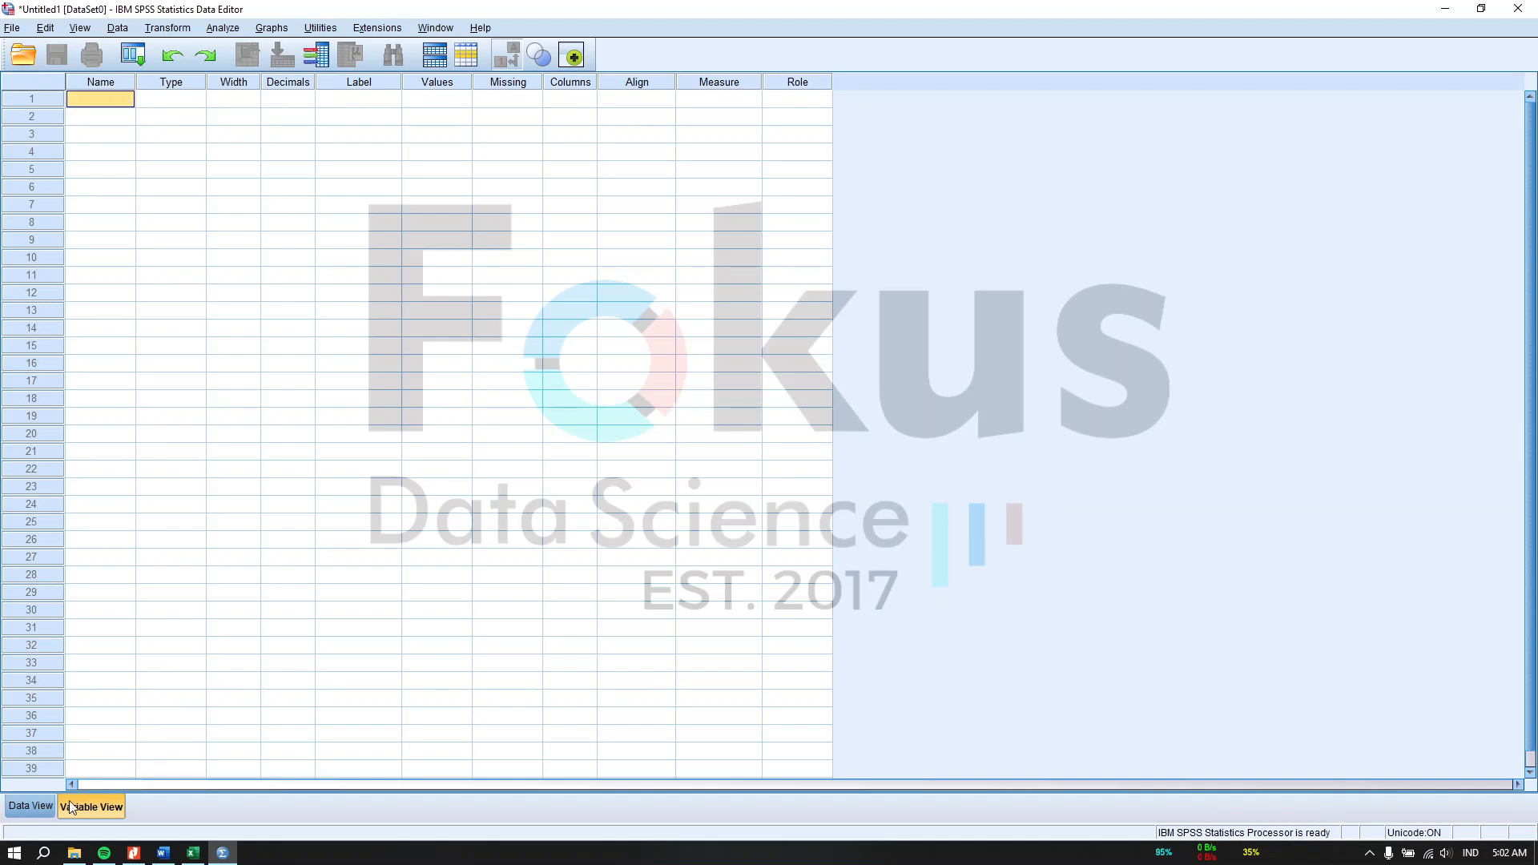
# Step: Copy all respondent scores for X1.1 through Z1.6 from the 'data edit' sheet in Excel
pyautogui.click(192, 854)
pyautogui.hscroll(-6, 549, 425)
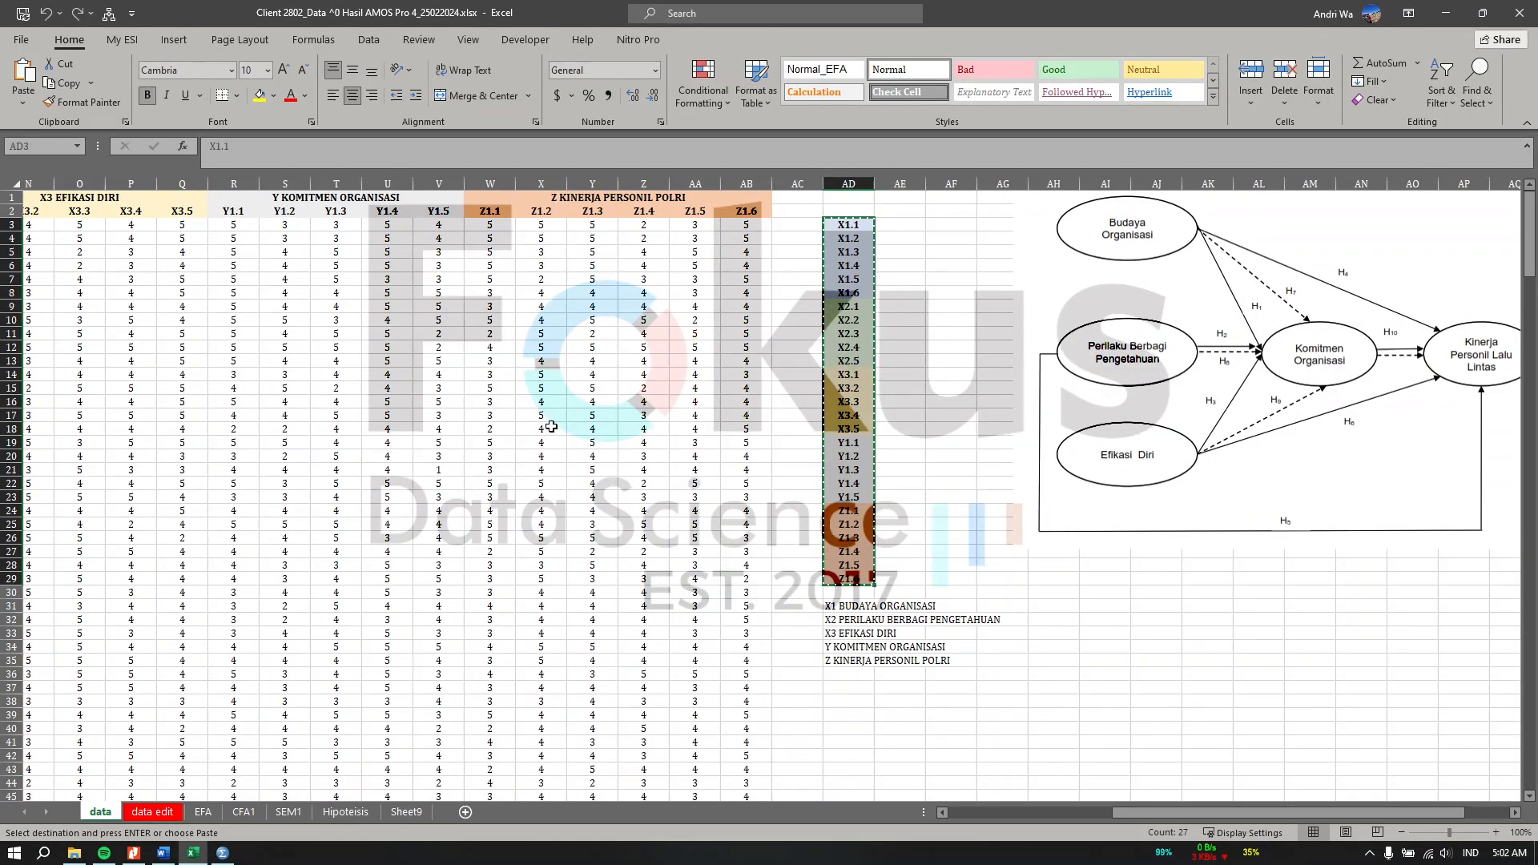
pyautogui.click(102, 225)
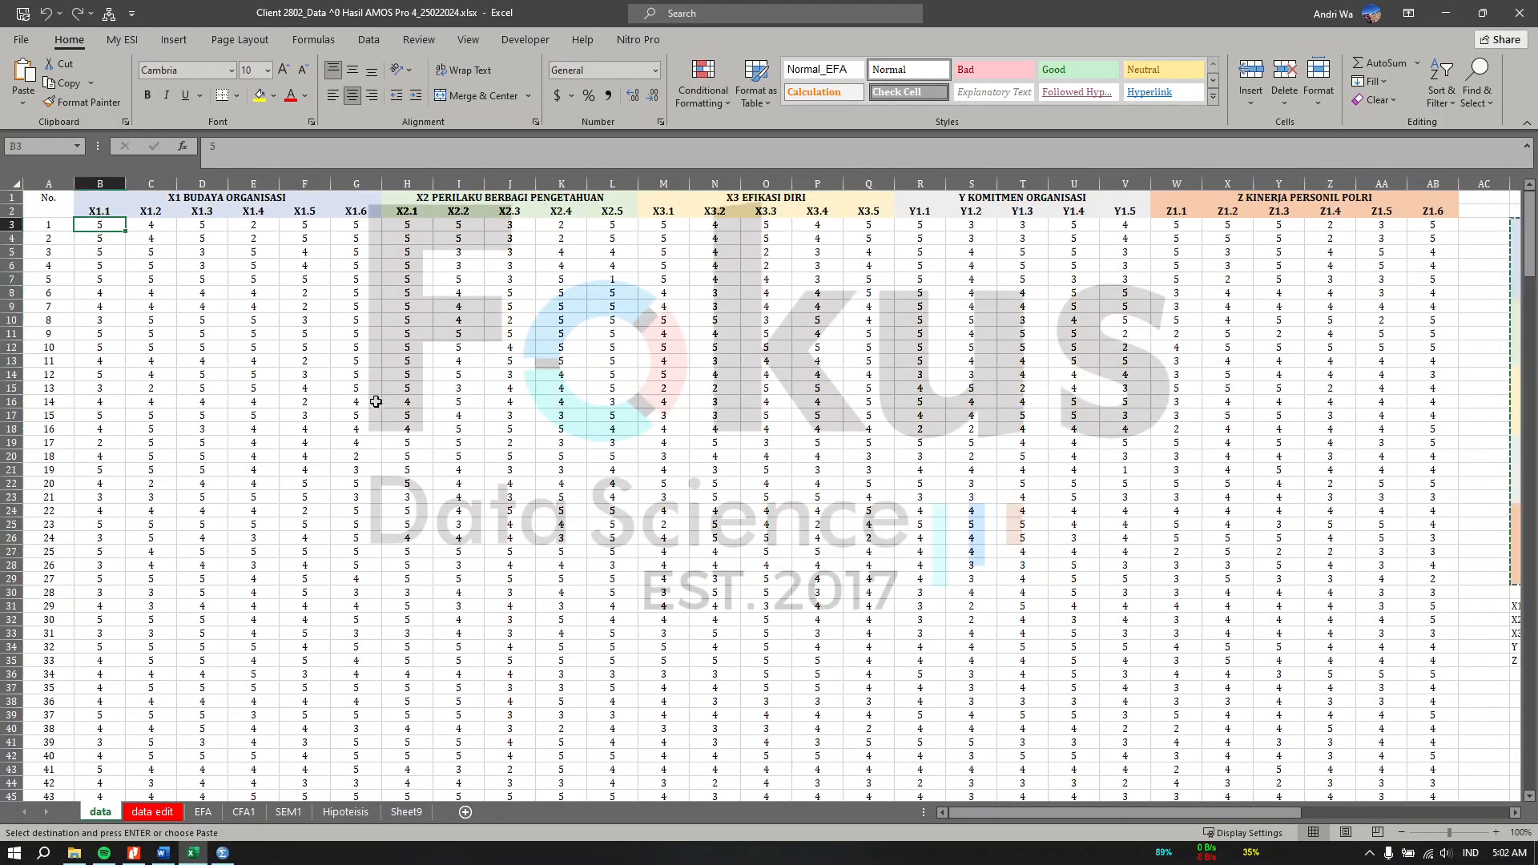
pyautogui.click(155, 814)
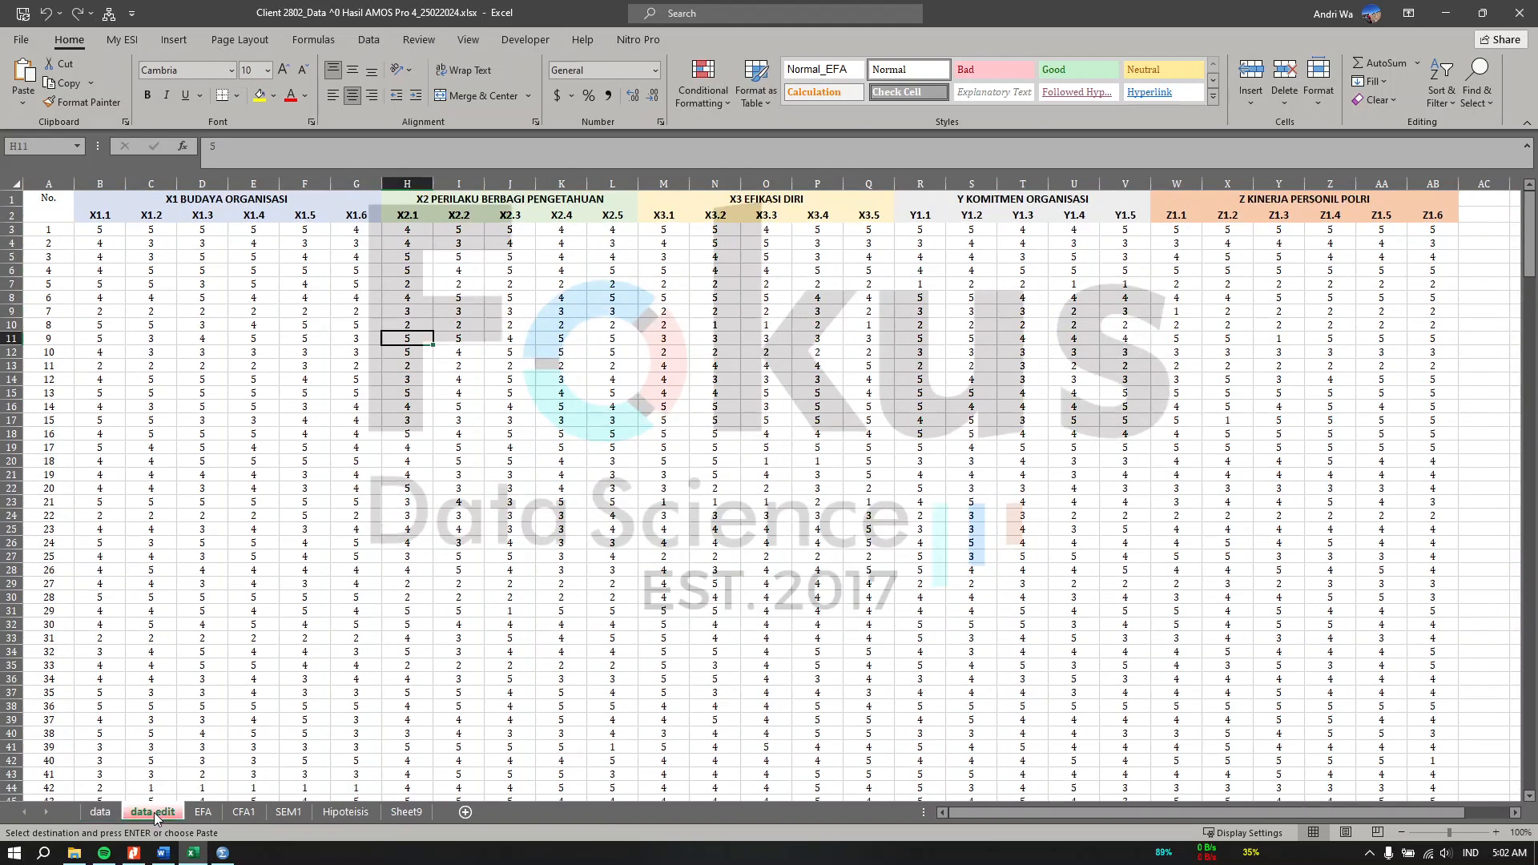
pyautogui.click(111, 227)
pyautogui.hscroll(2, 1013, 522)
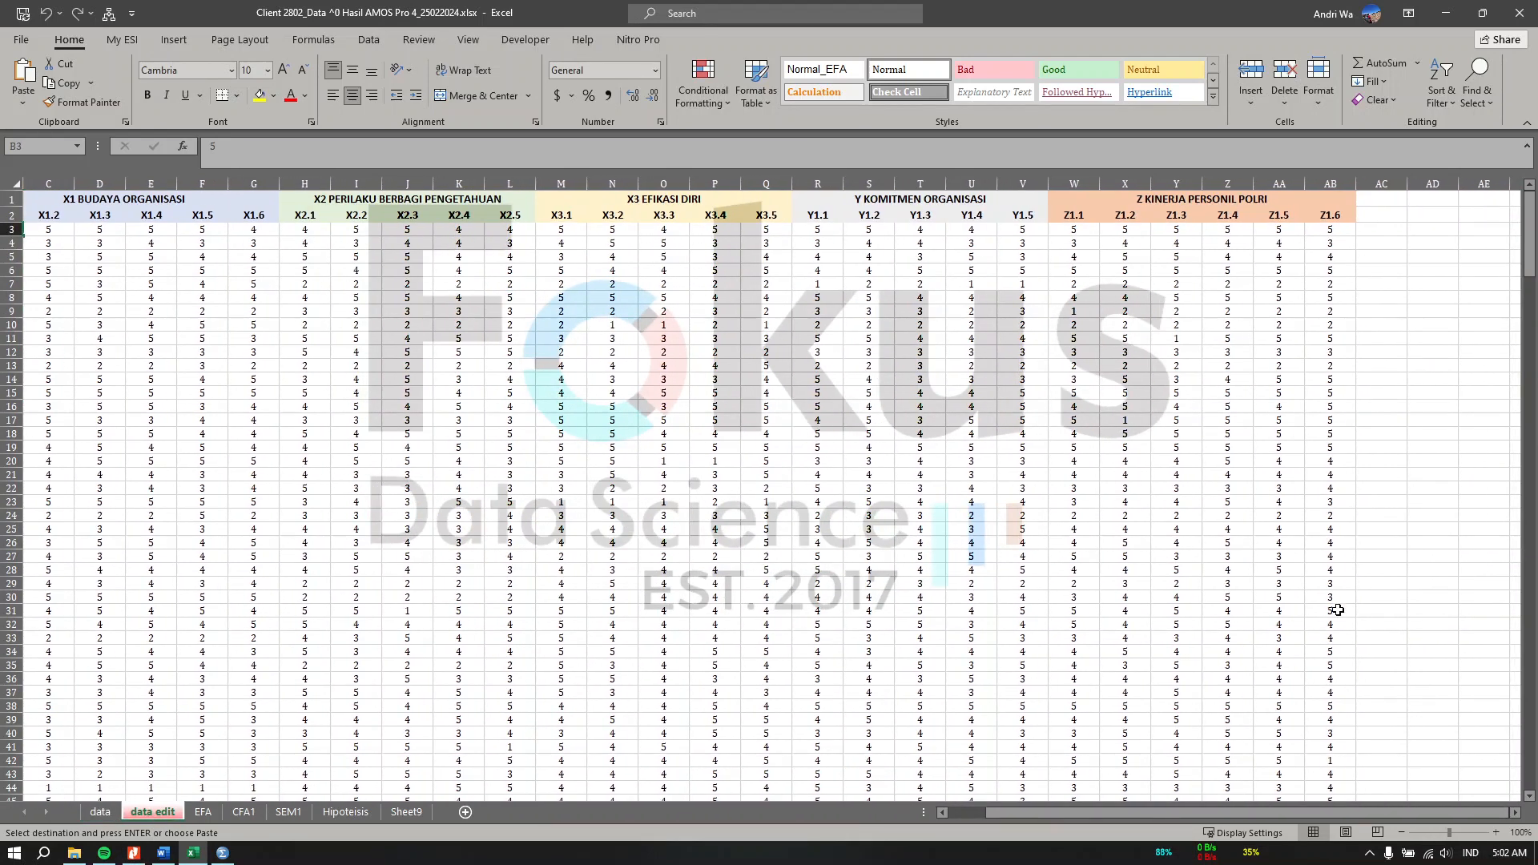
pyautogui.scroll(-20, 1362, 637)
pyautogui.scroll(-20, 1354, 634)
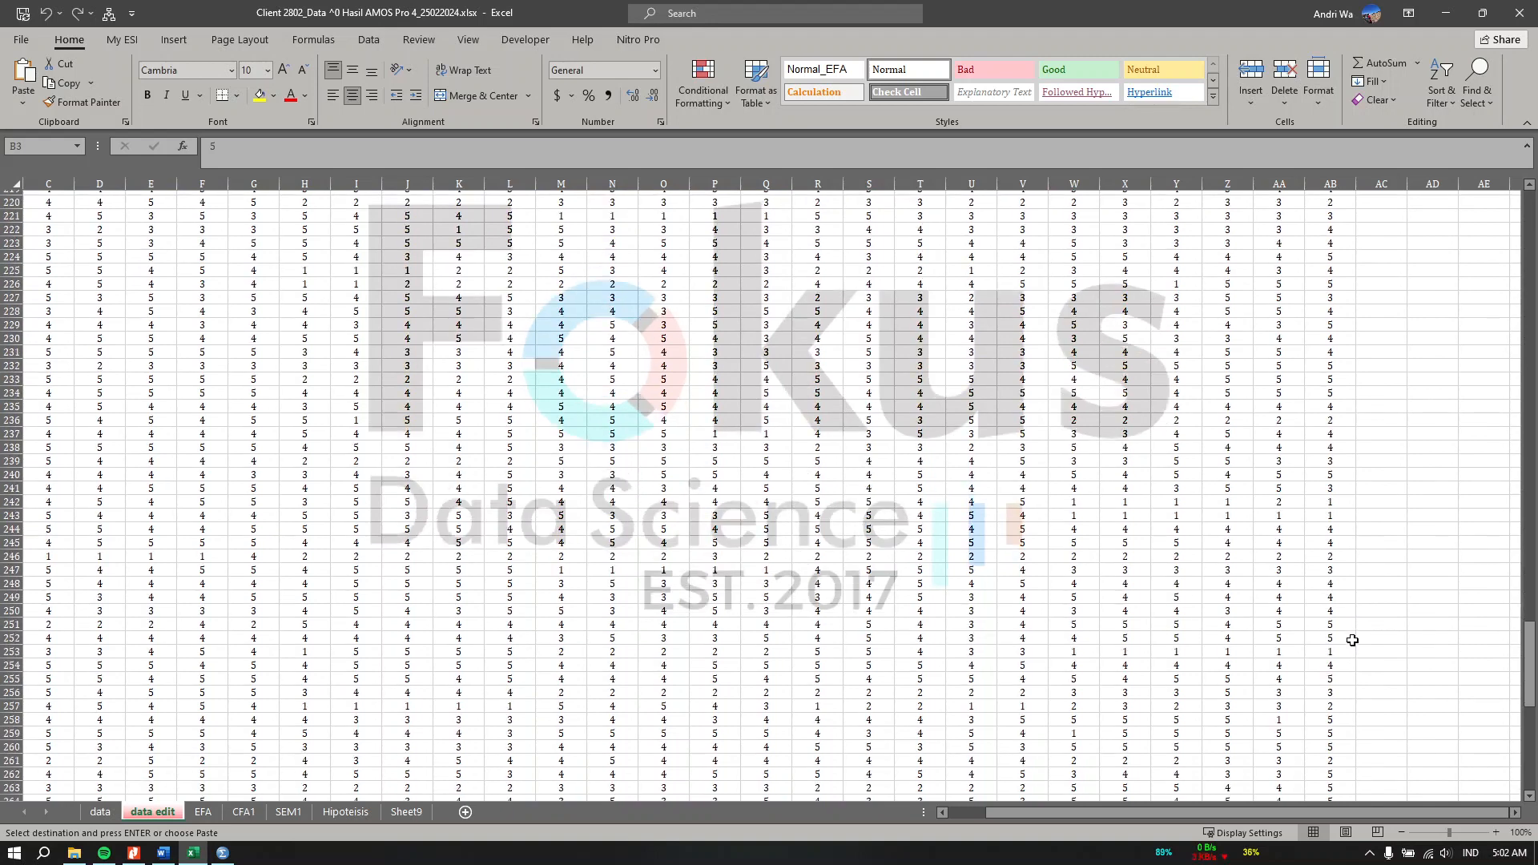
pyautogui.scroll(-2, 1350, 645)
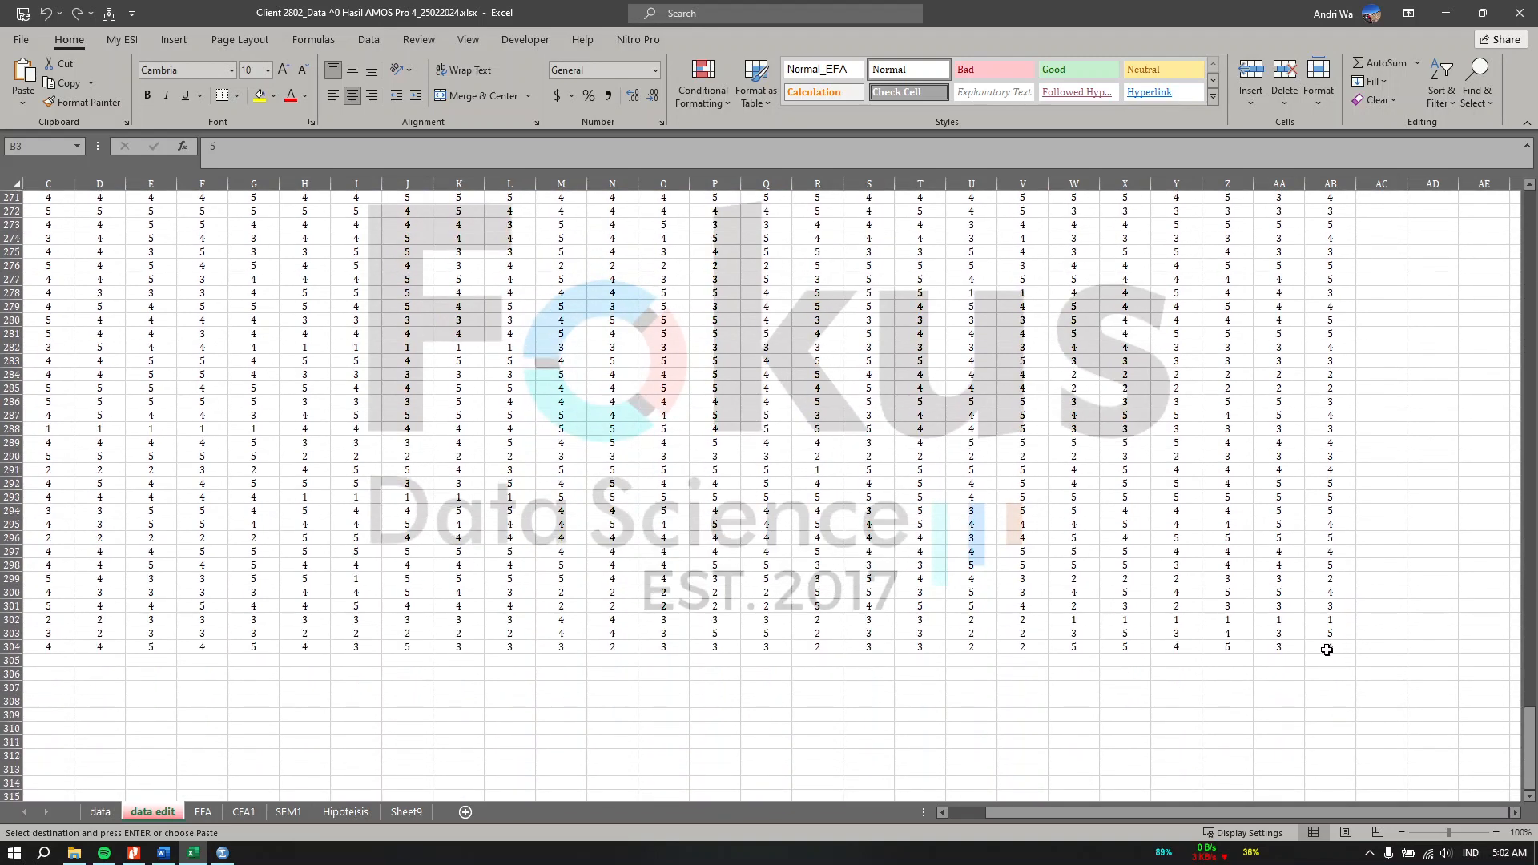
pyautogui.keyDown('shift'); pyautogui.click(1328, 645); pyautogui.keyUp('shift')
pyautogui.hotkey('ctrl', 'c')
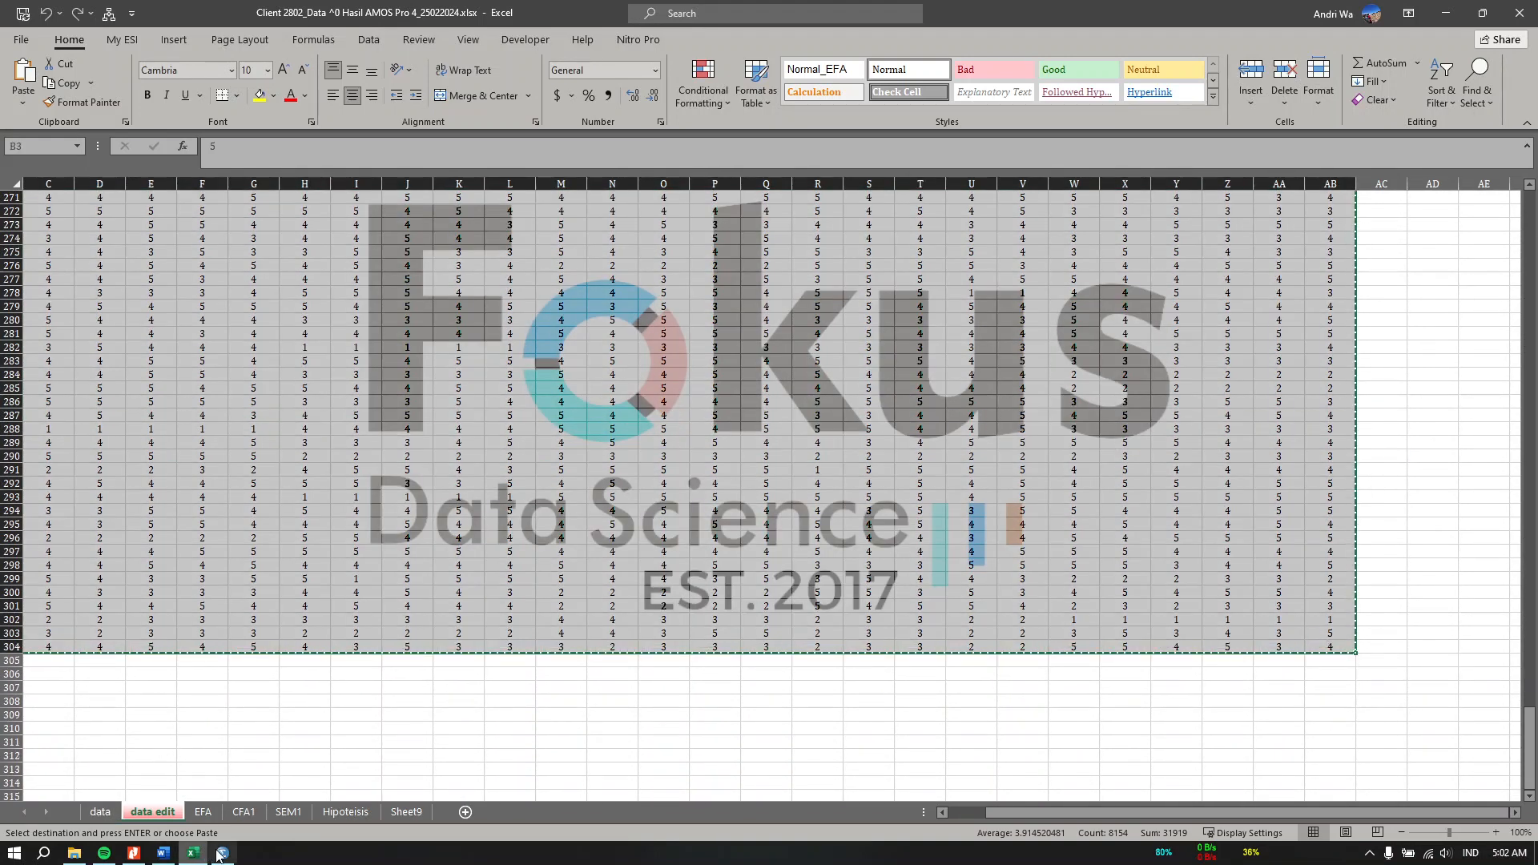
# Step: Paste the copied scores into the SPSS Data View starting at the first case of X1.1
pyautogui.click(223, 853)
pyautogui.click(89, 121)
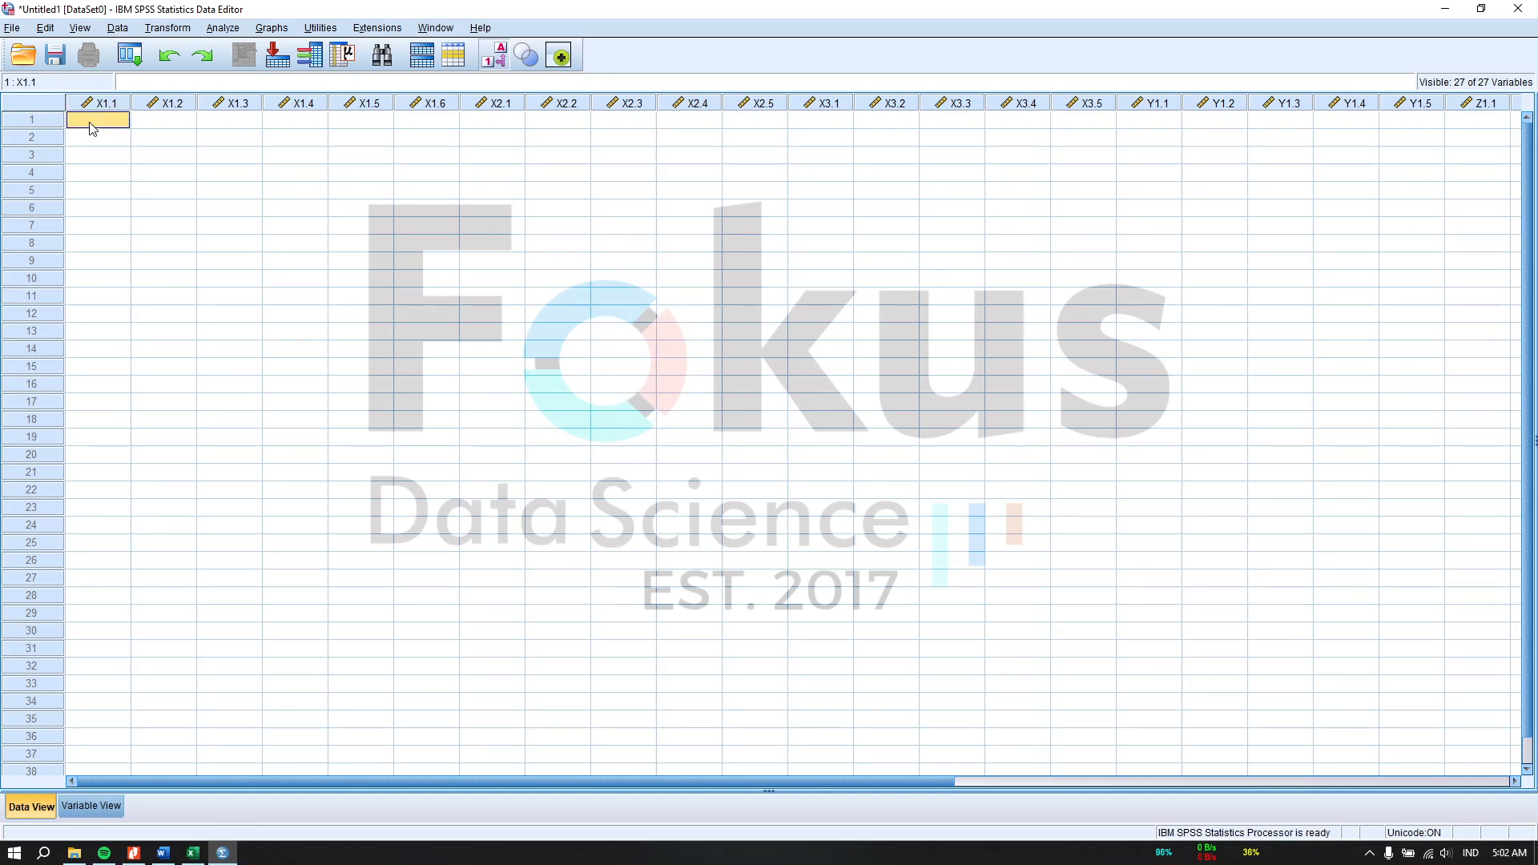
pyautogui.hotkey('ctrl', 'v')
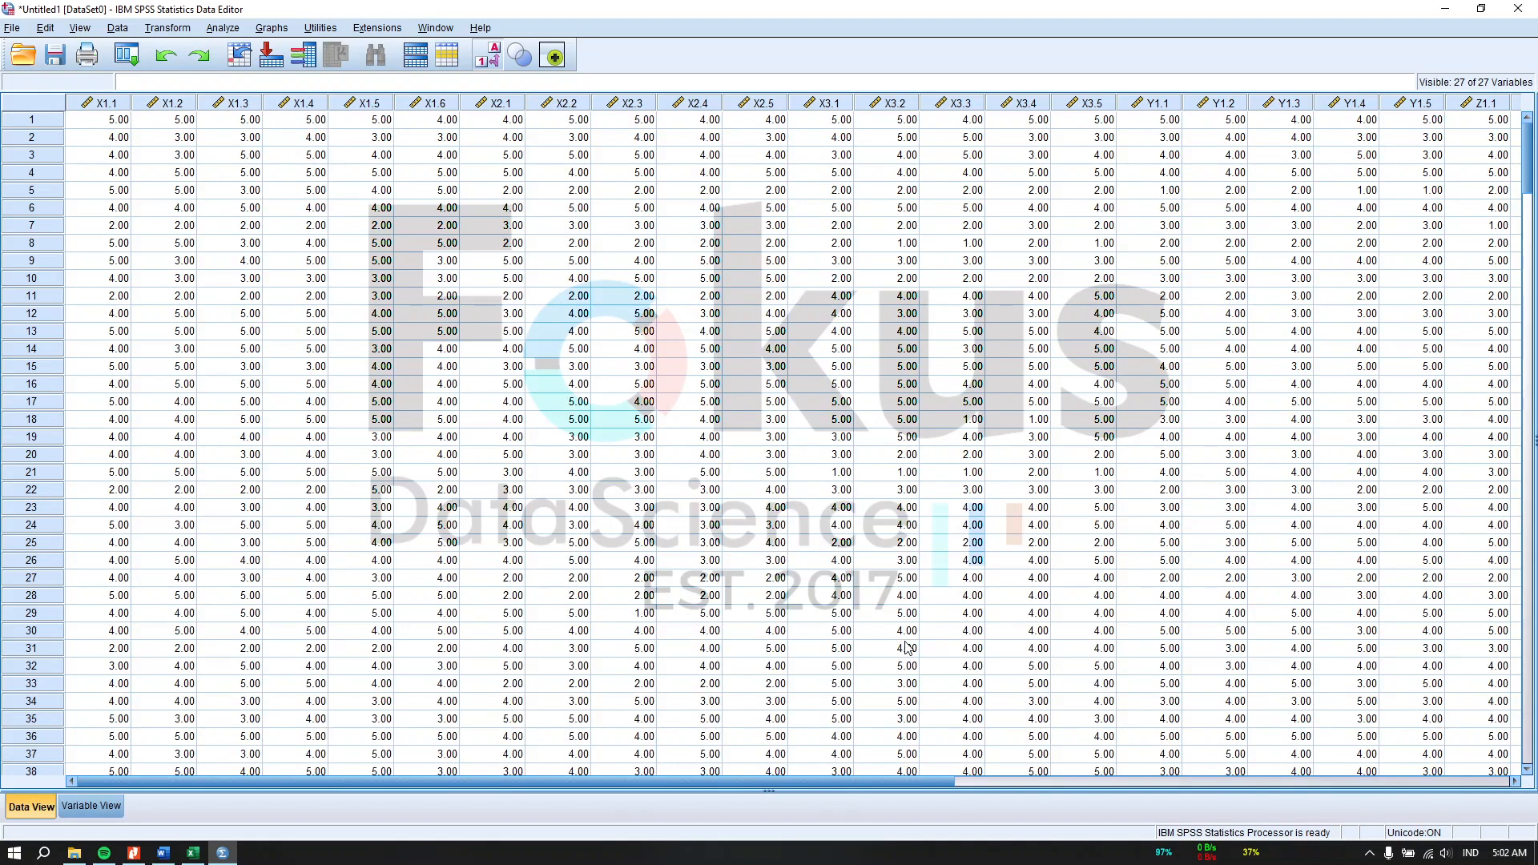
pyautogui.click(12, 28)
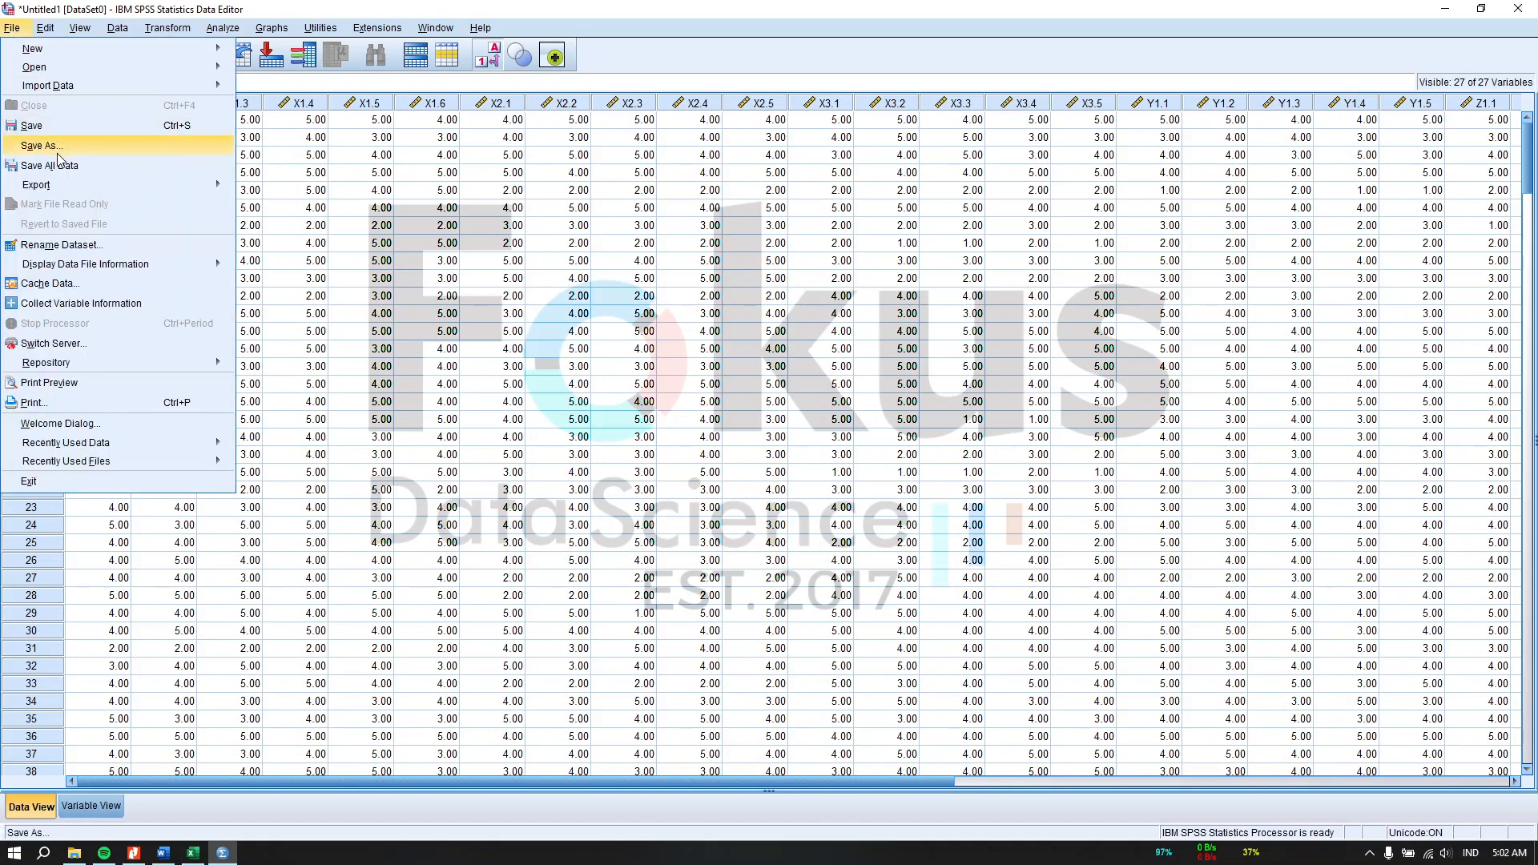
pyautogui.press('Return')
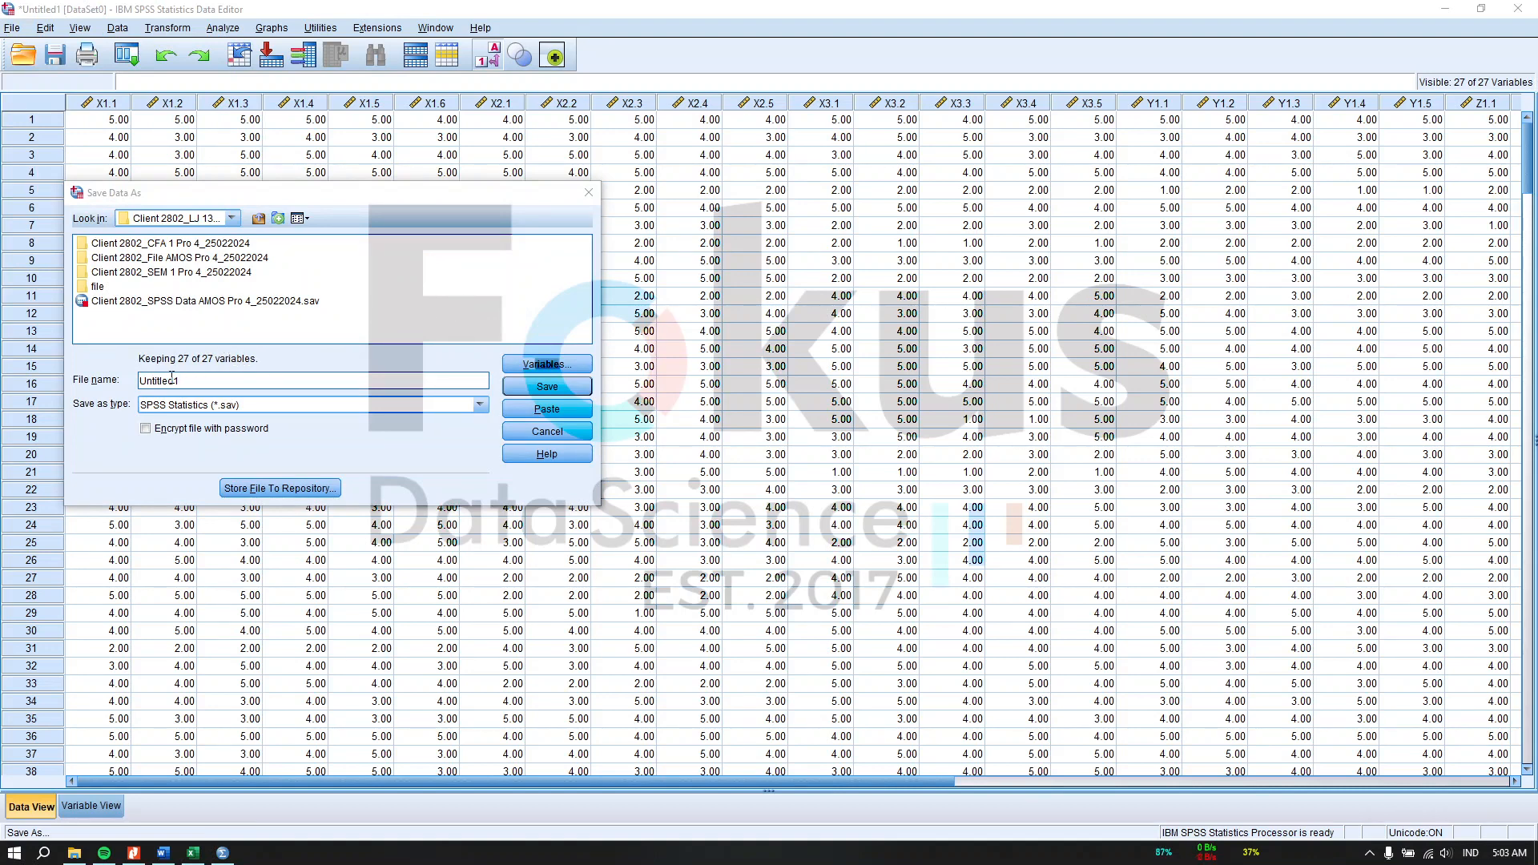
pyautogui.doubleClick(198, 383)
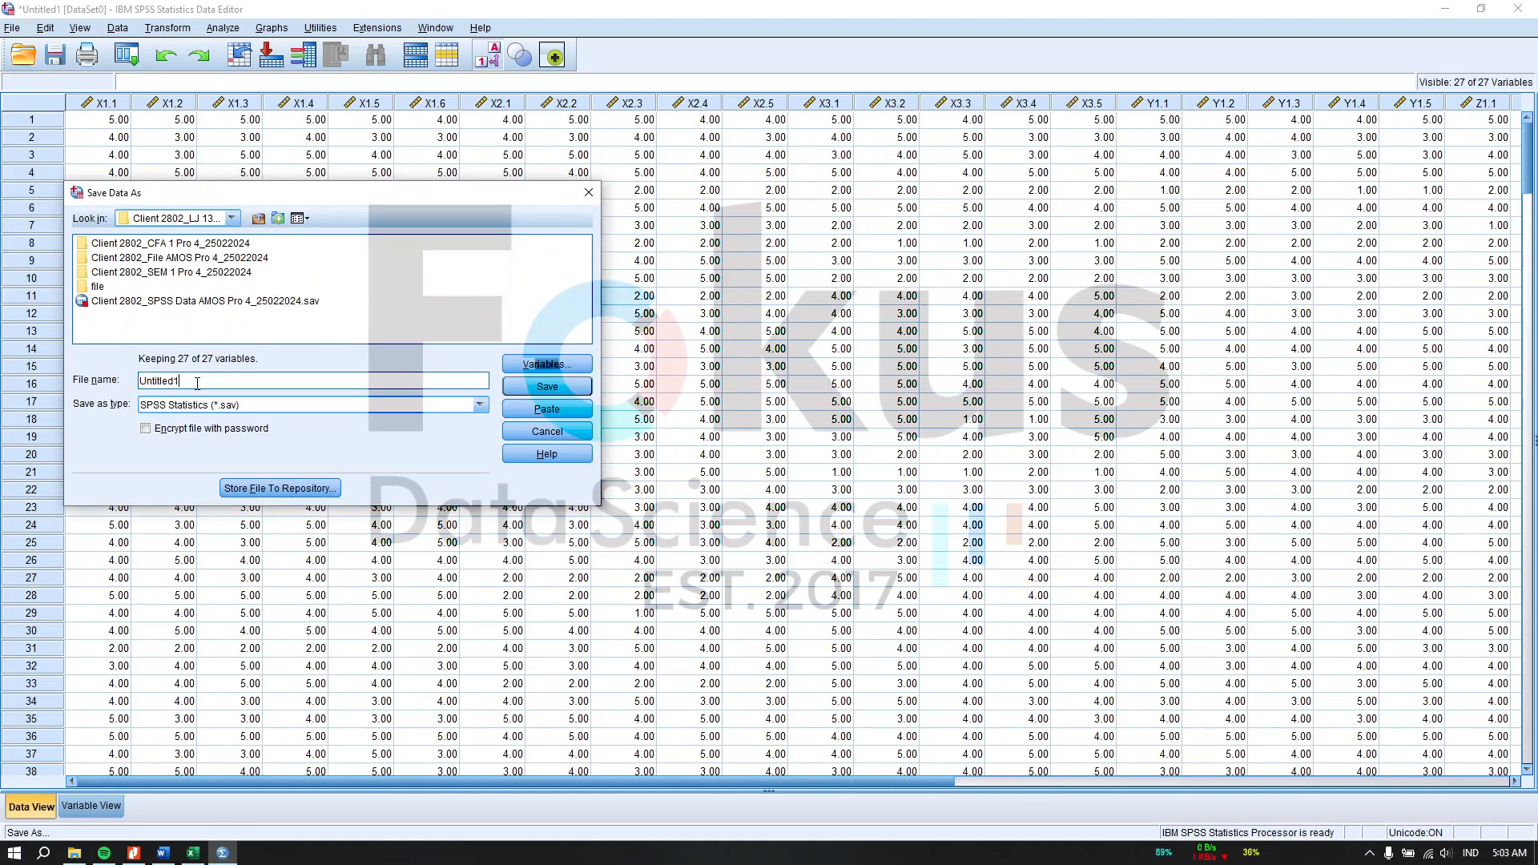
pyautogui.press('BackSpace')
pyautogui.write('Data AMOS')
pyautogui.click(550, 436)
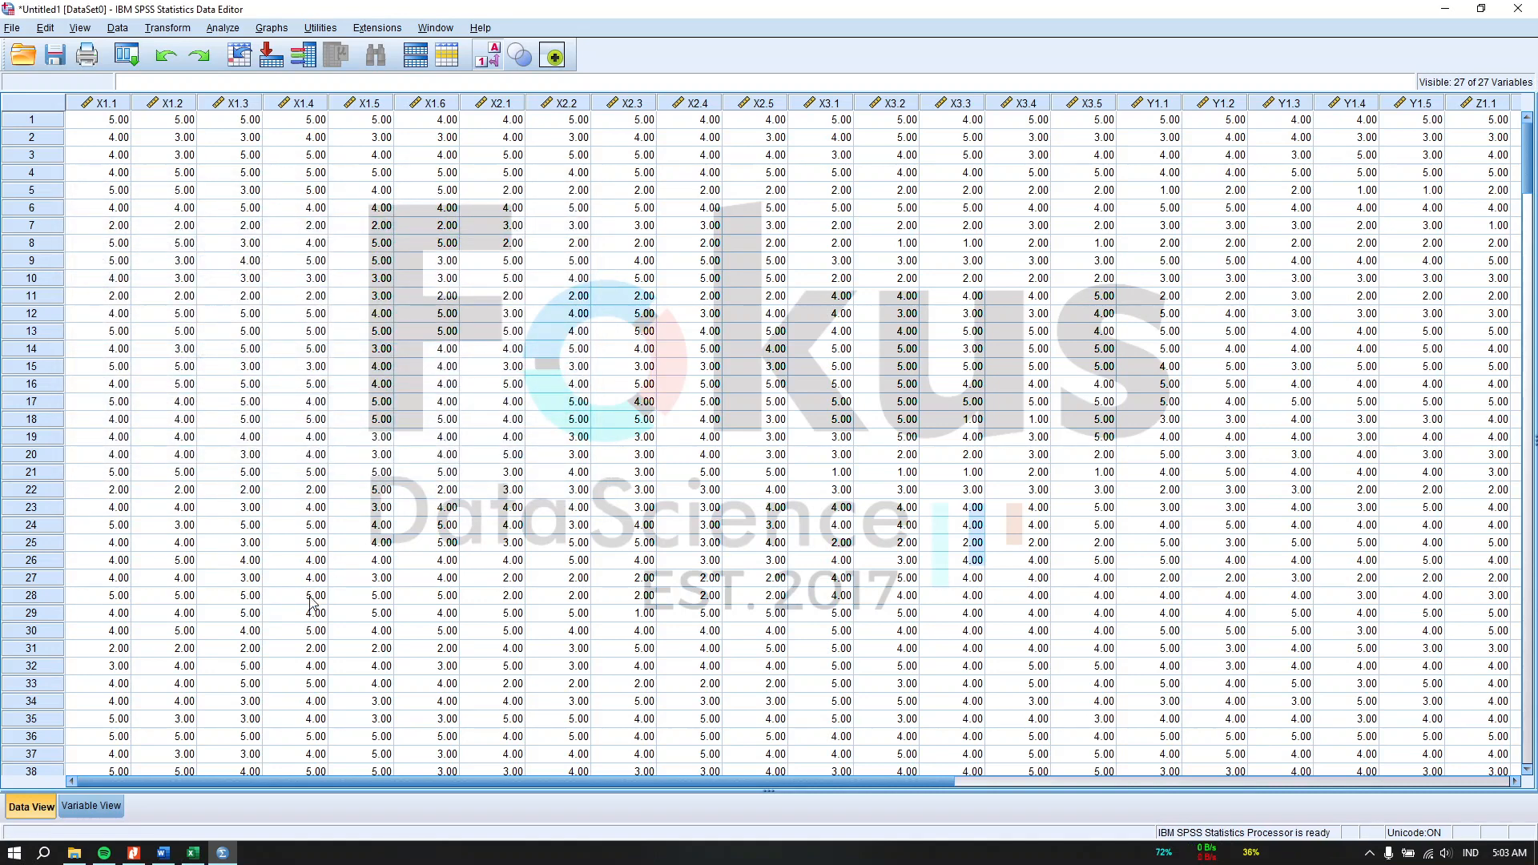
# Step: Switch to the Word report and review the EFA section's KMO and Bartlett's test table and interpretation
pyautogui.click(162, 853)
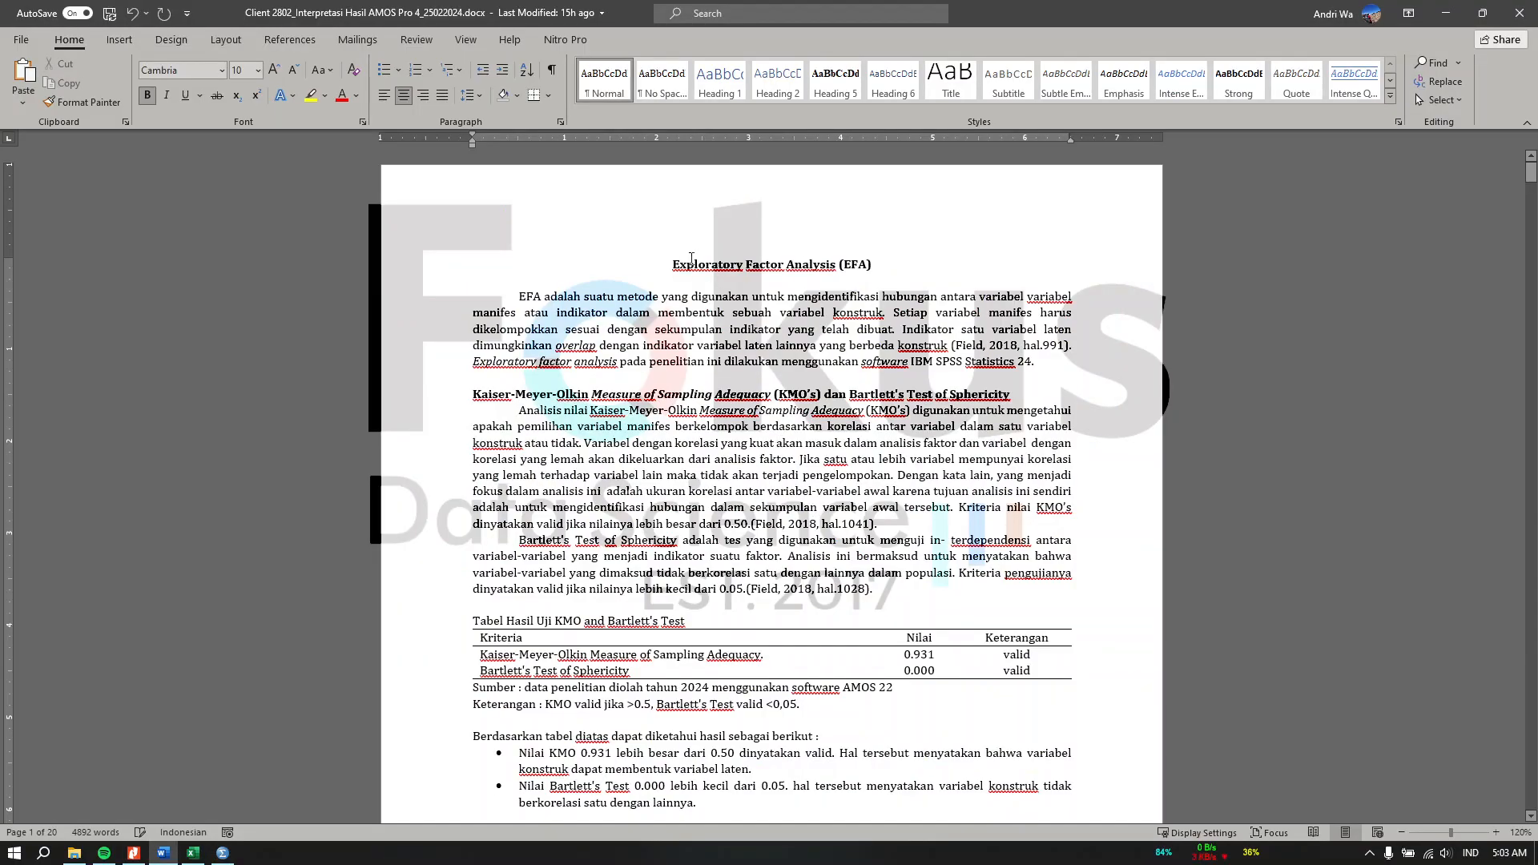
pyautogui.moveTo(557, 314); pyautogui.dragTo(760, 320)
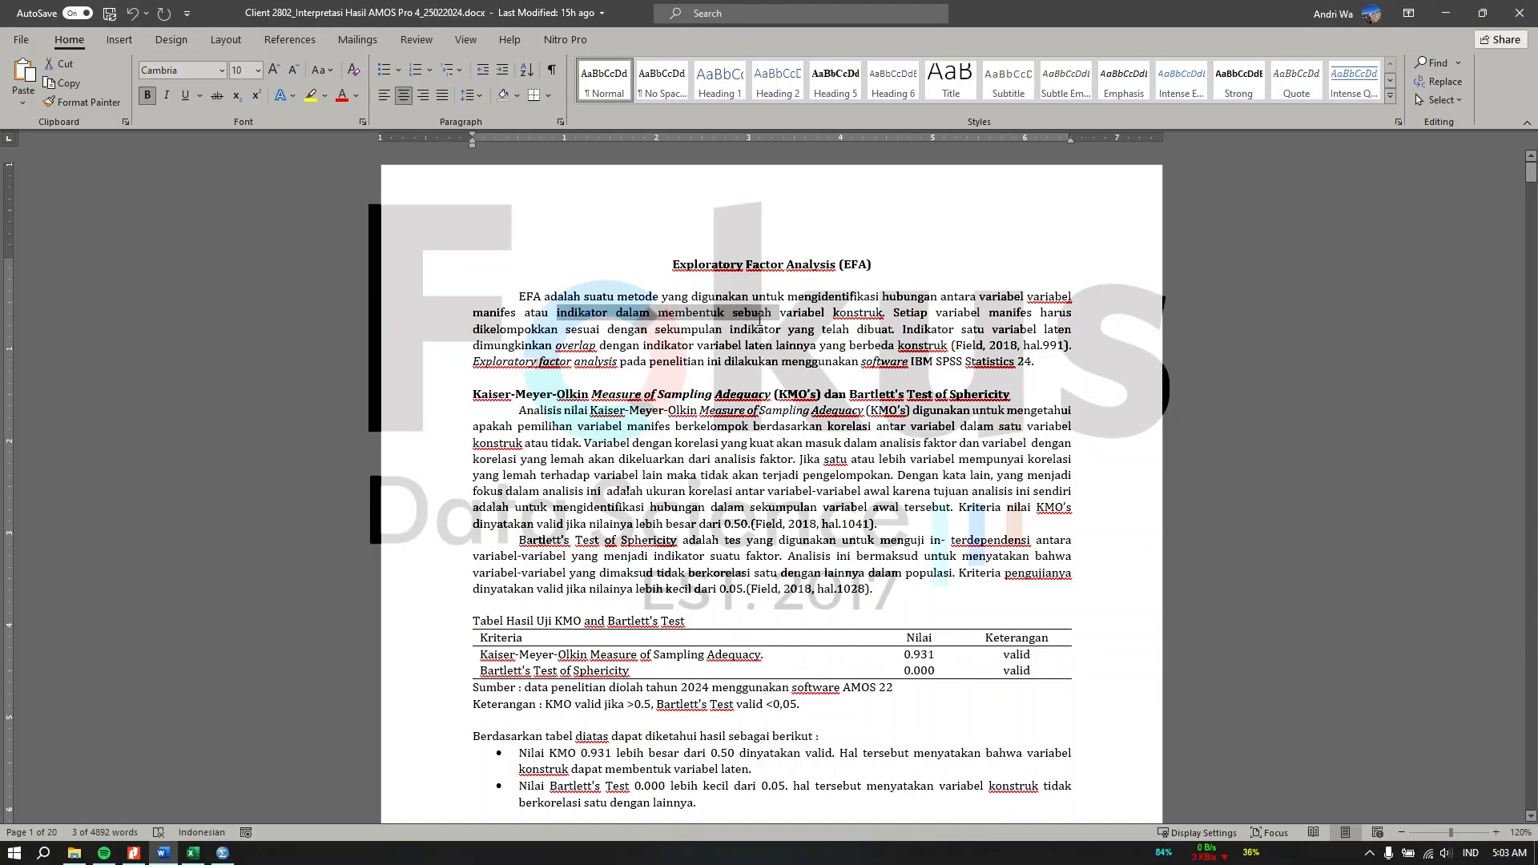
pyautogui.scroll(-4, 611, 579)
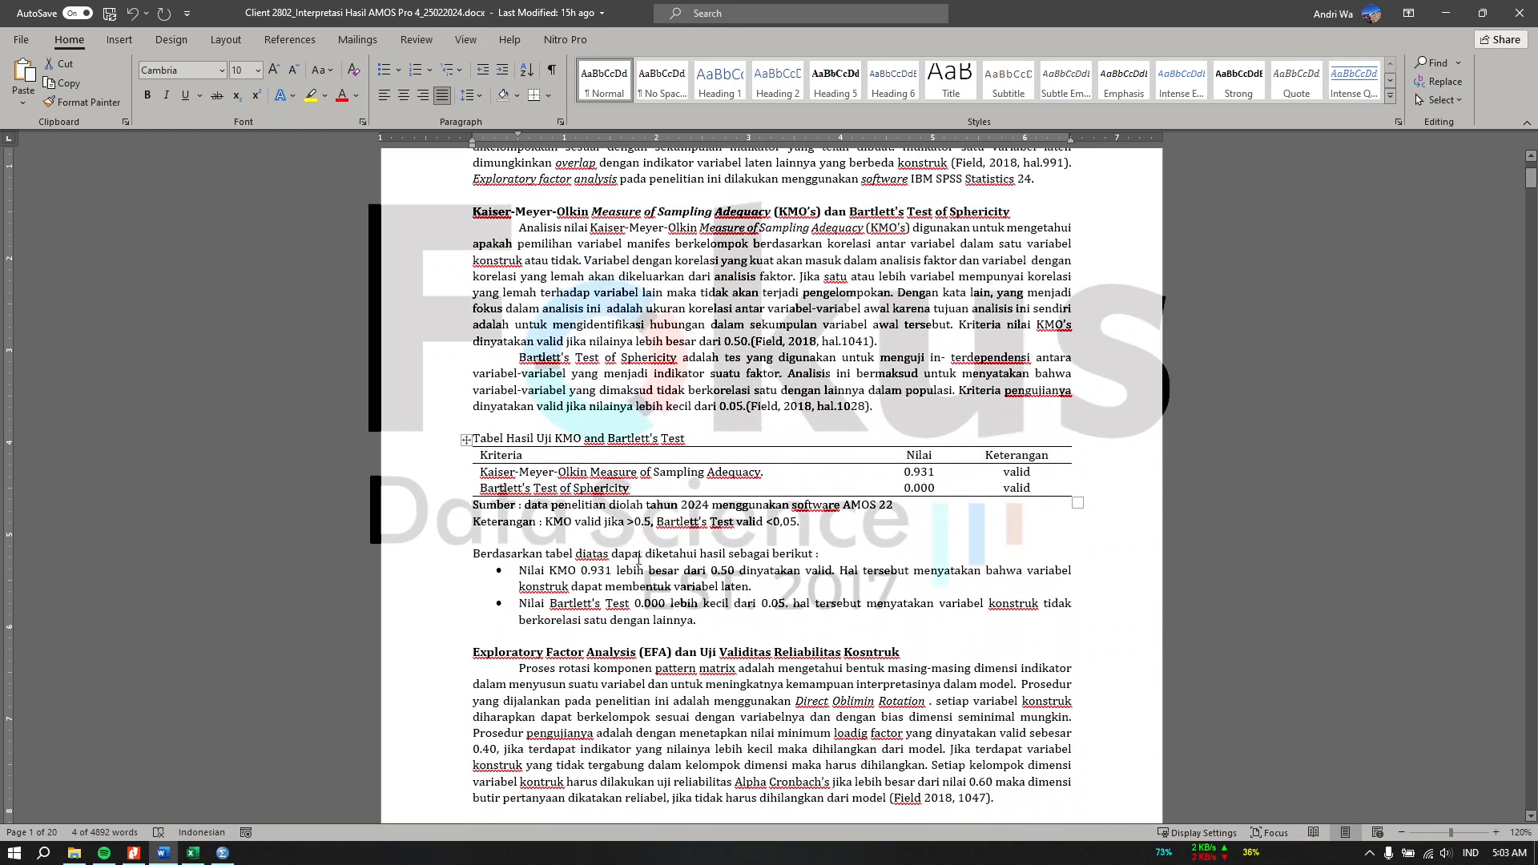
pyautogui.click(633, 571)
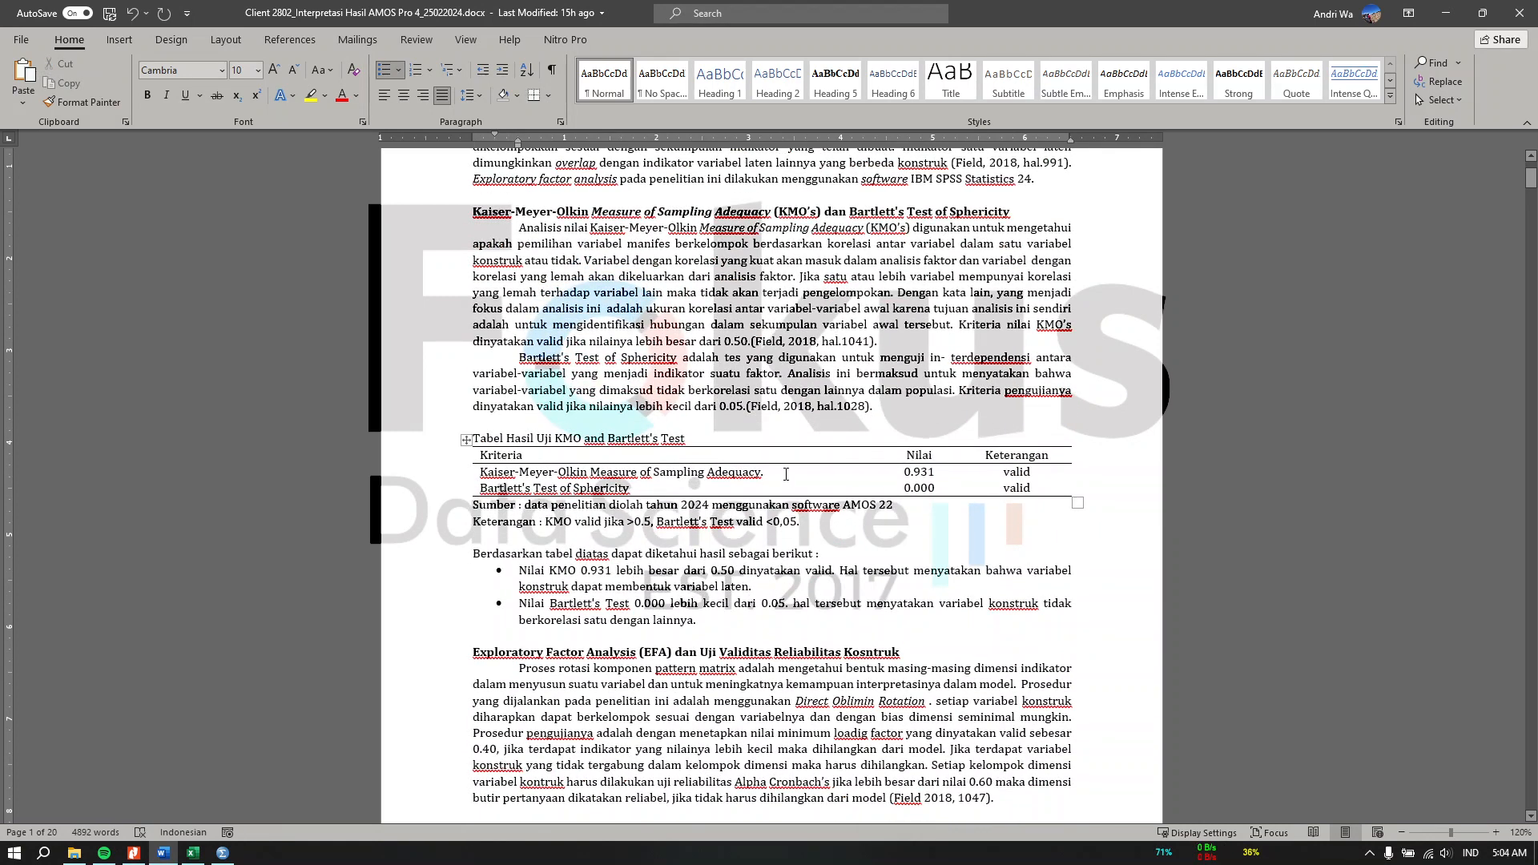
pyautogui.moveTo(1034, 473); pyautogui.dragTo(866, 478)
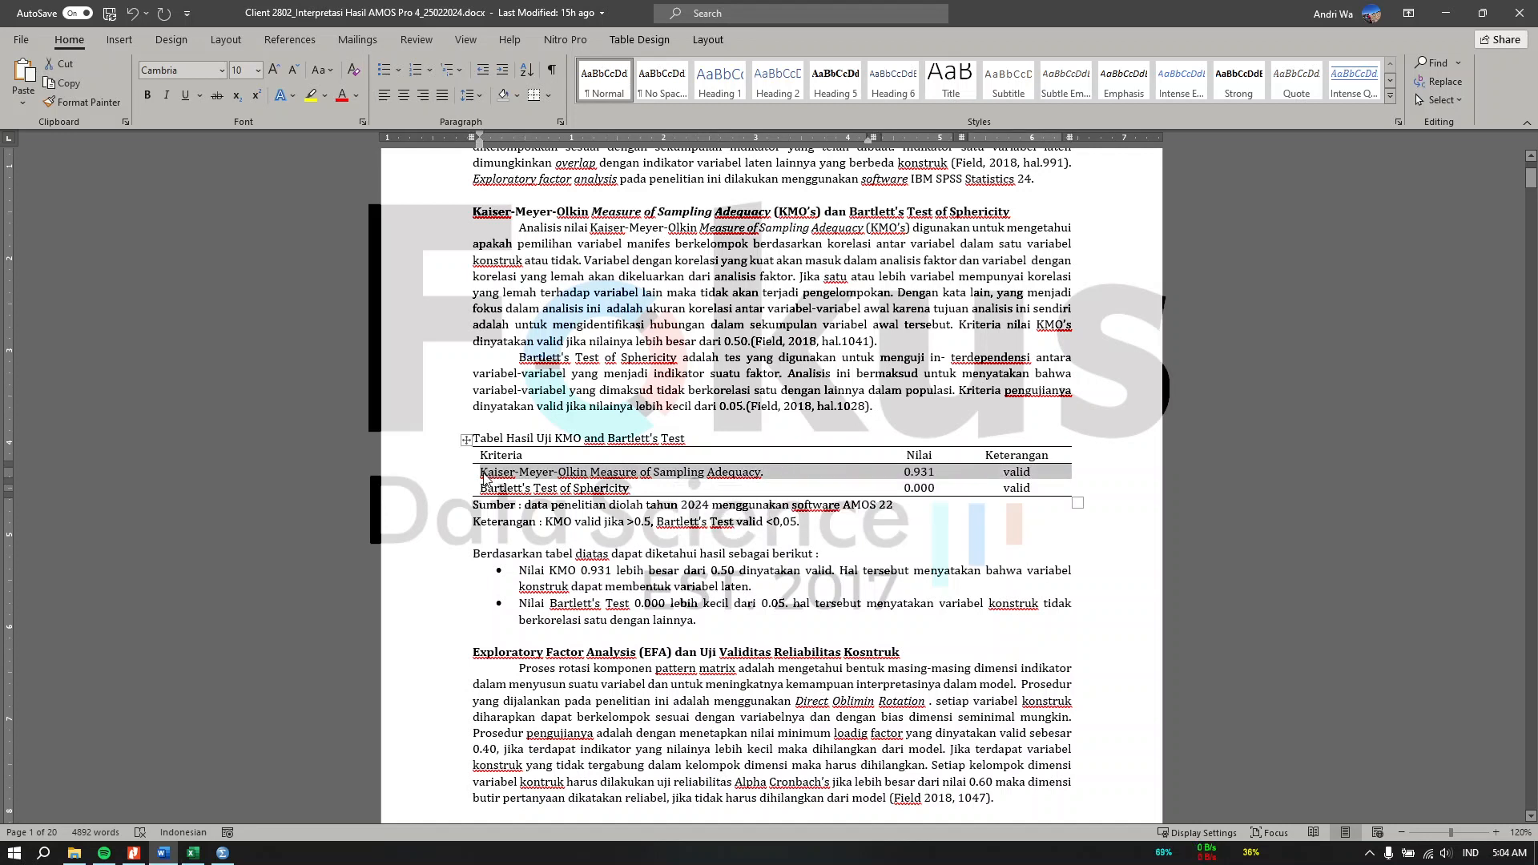
pyautogui.click(665, 583)
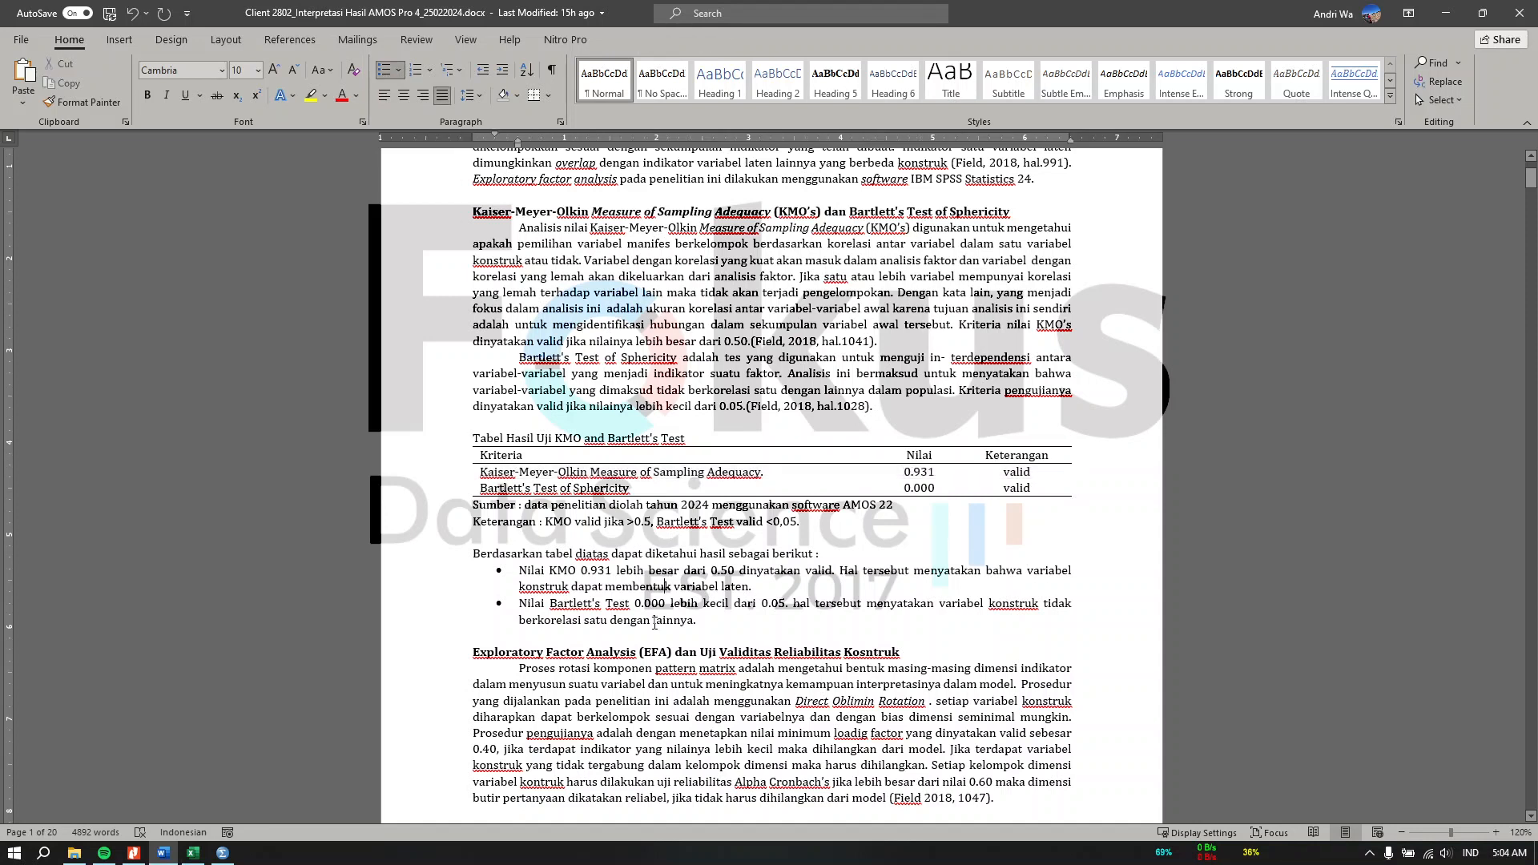
pyautogui.click(476, 491)
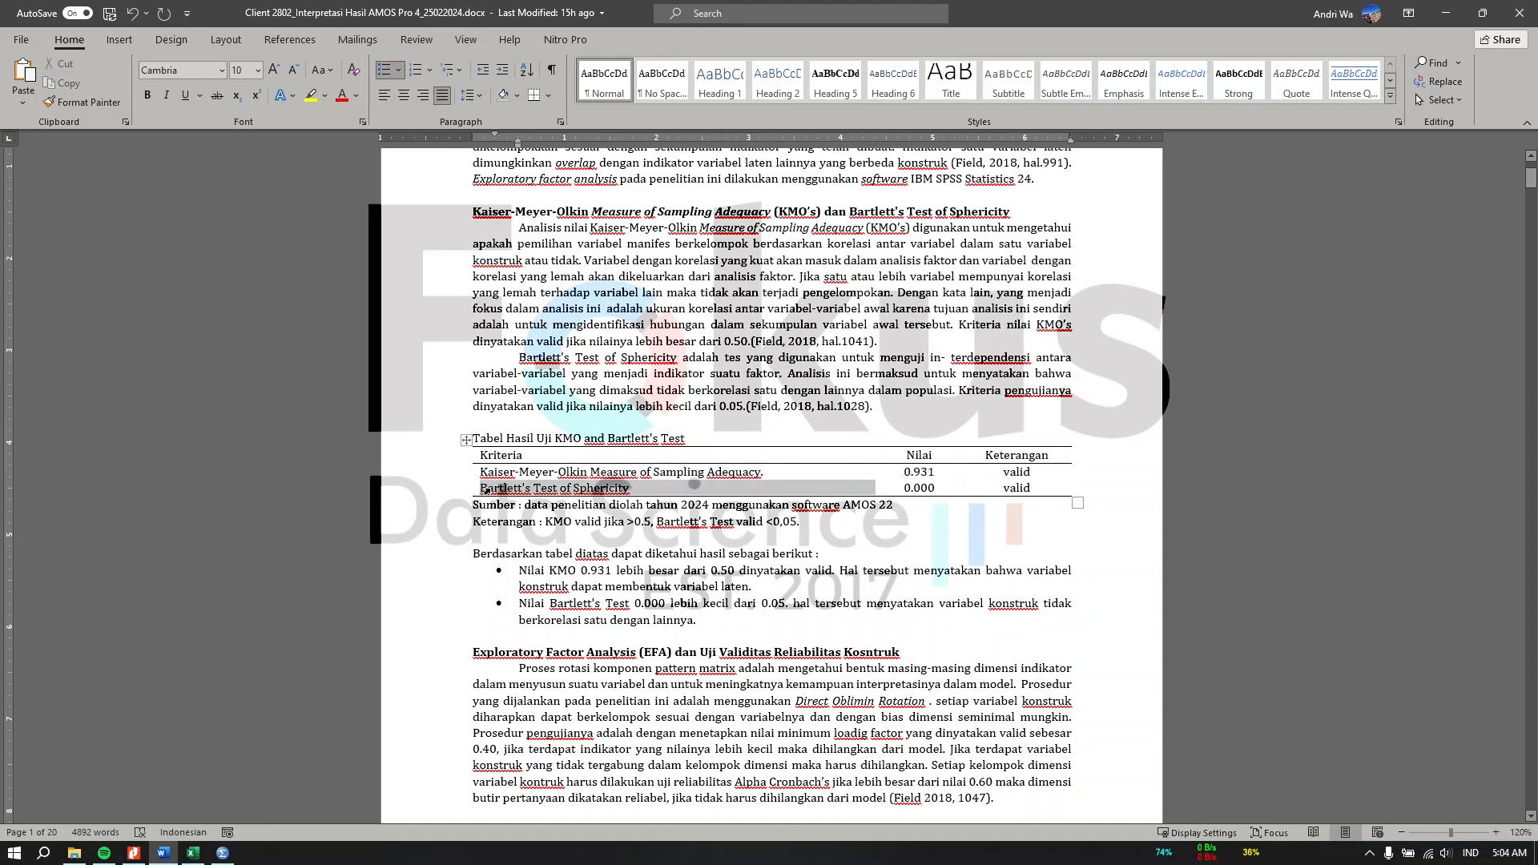
pyautogui.click(835, 621)
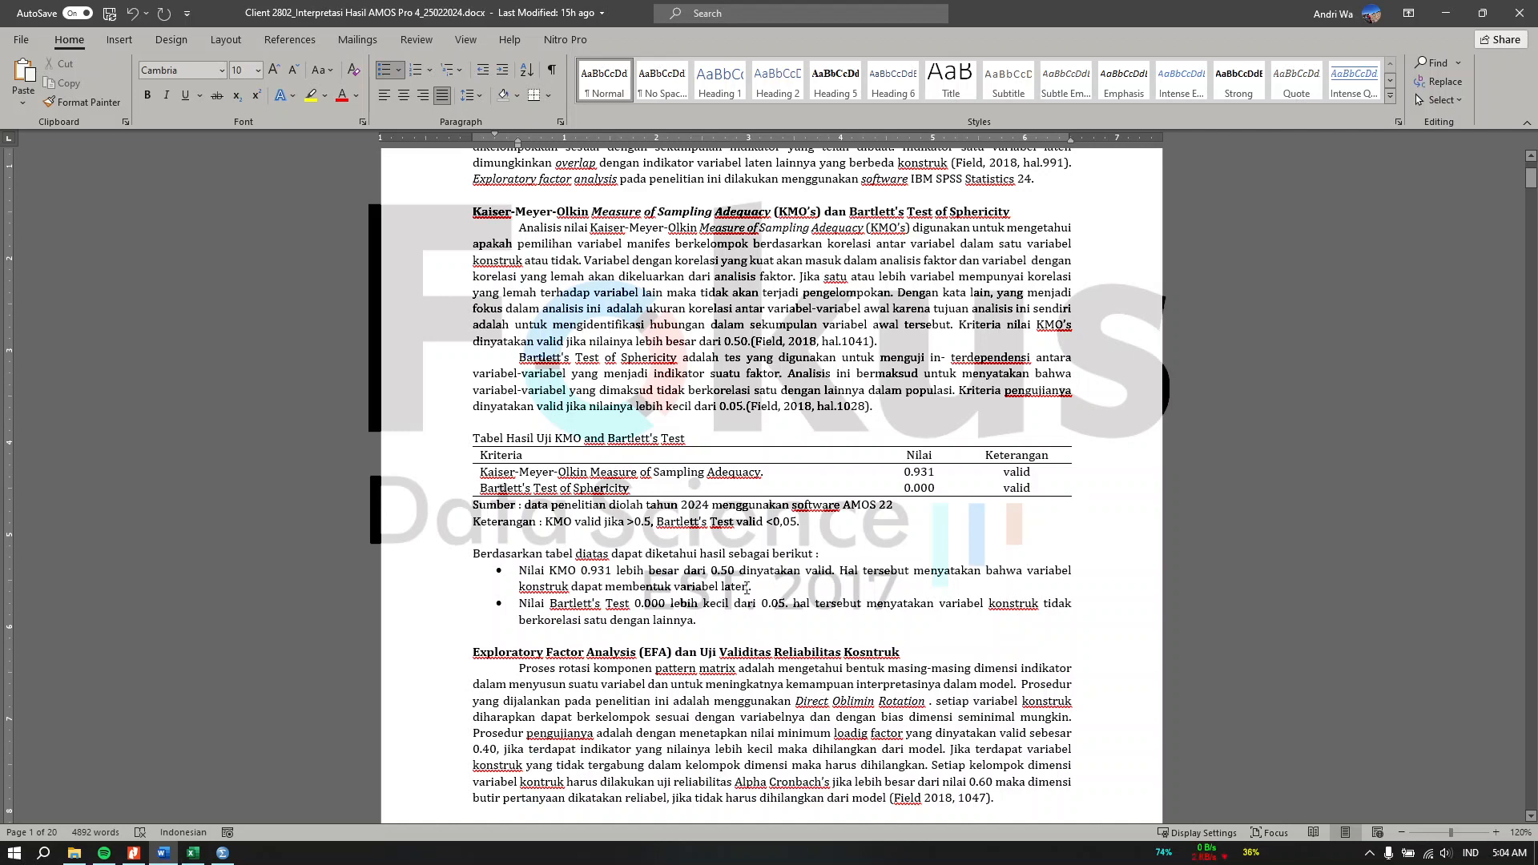
# Step: Review the EFA pattern matrix table for variable X1 Budaya Organisasi and its loading factors
pyautogui.scroll(-4, 751, 567)
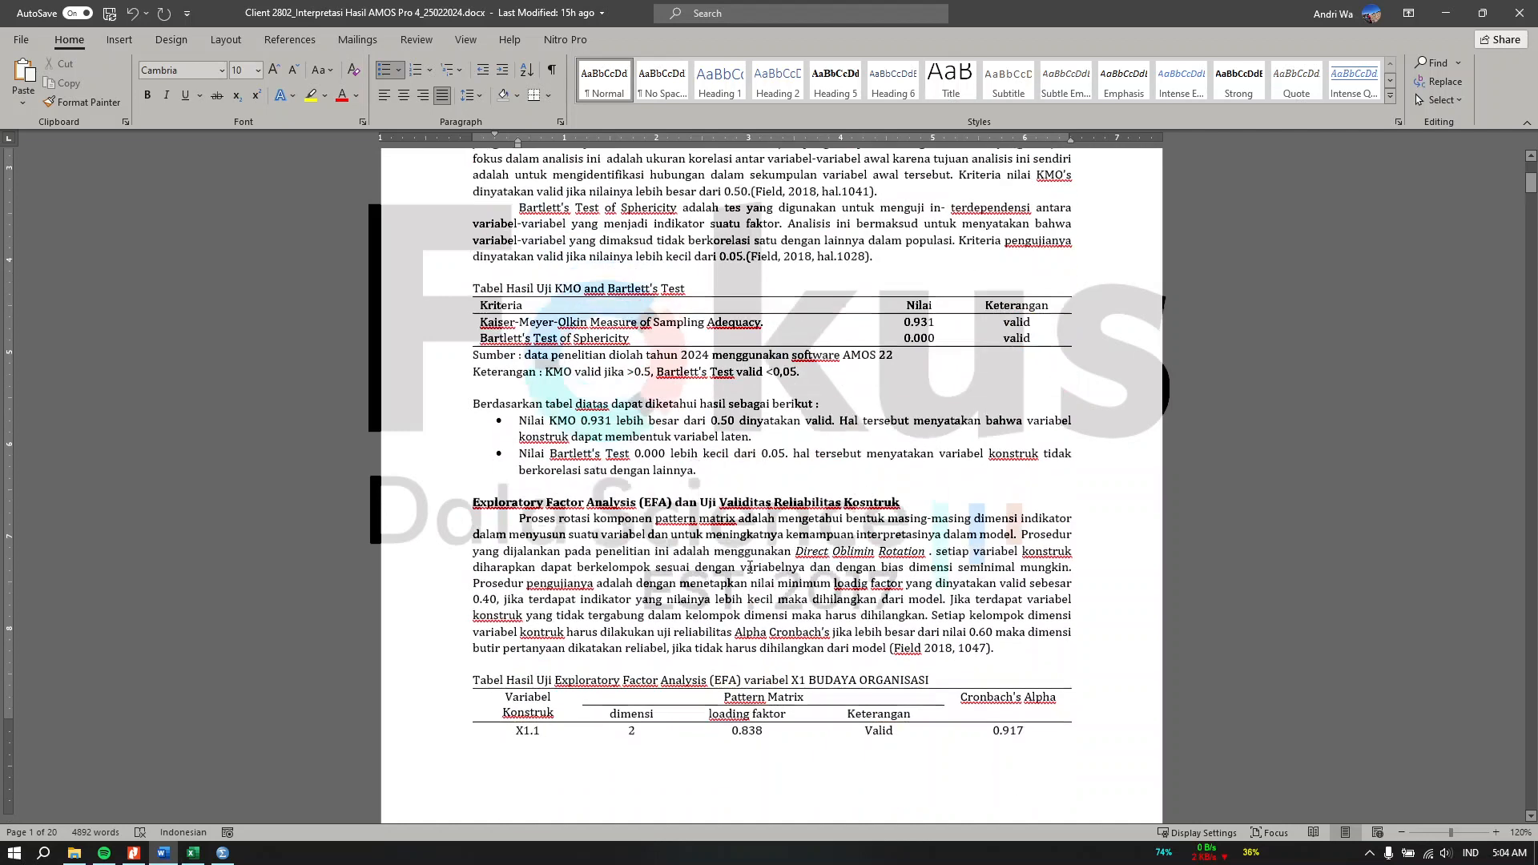
pyautogui.moveTo(659, 411); pyautogui.dragTo(480, 258)
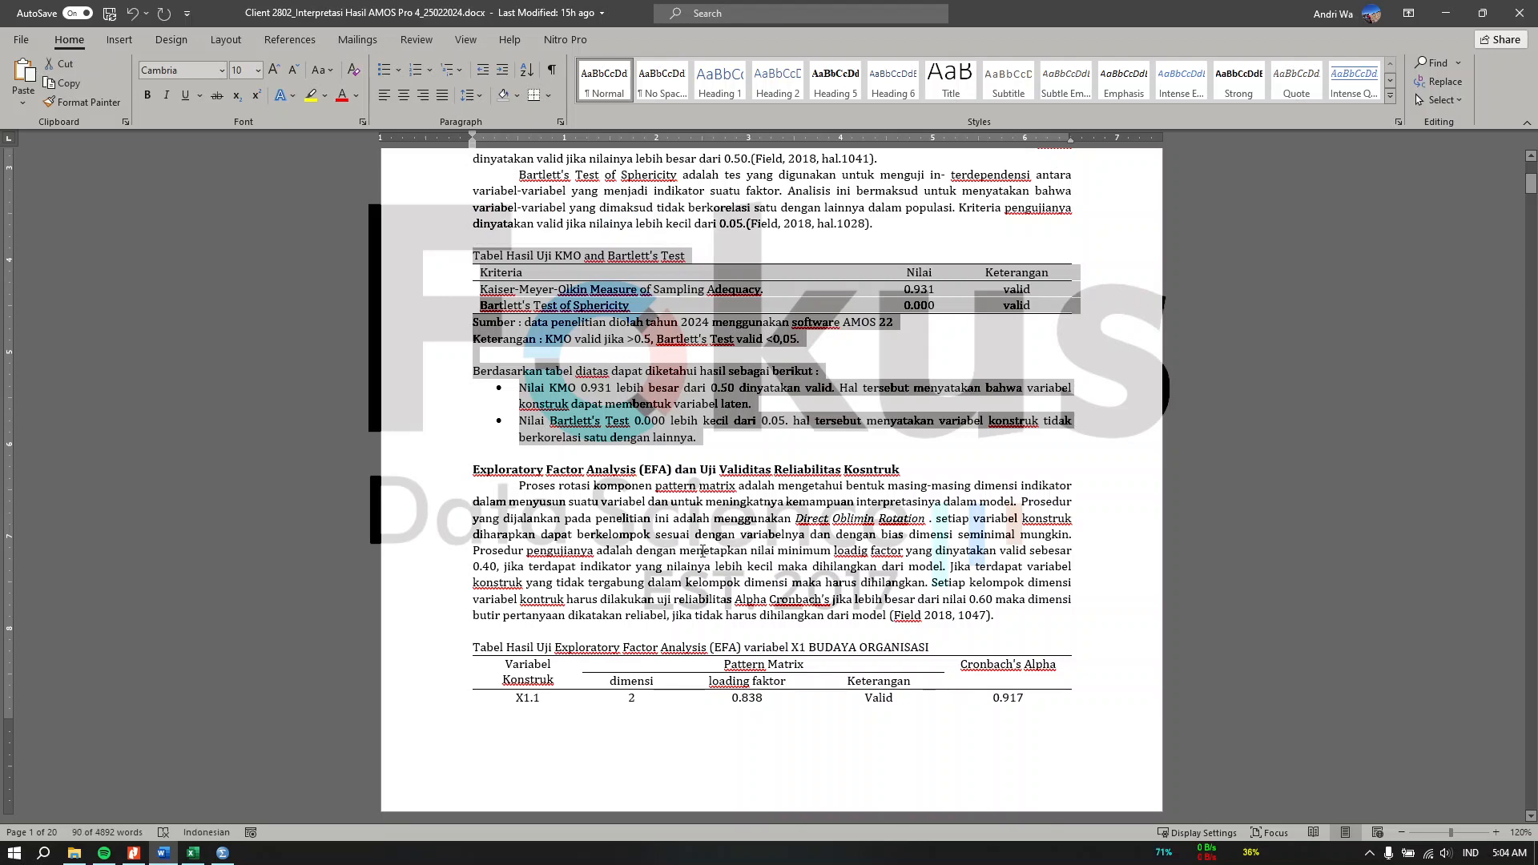
pyautogui.click(705, 550)
pyautogui.scroll(-6, 694, 541)
pyautogui.scroll(-2, 694, 541)
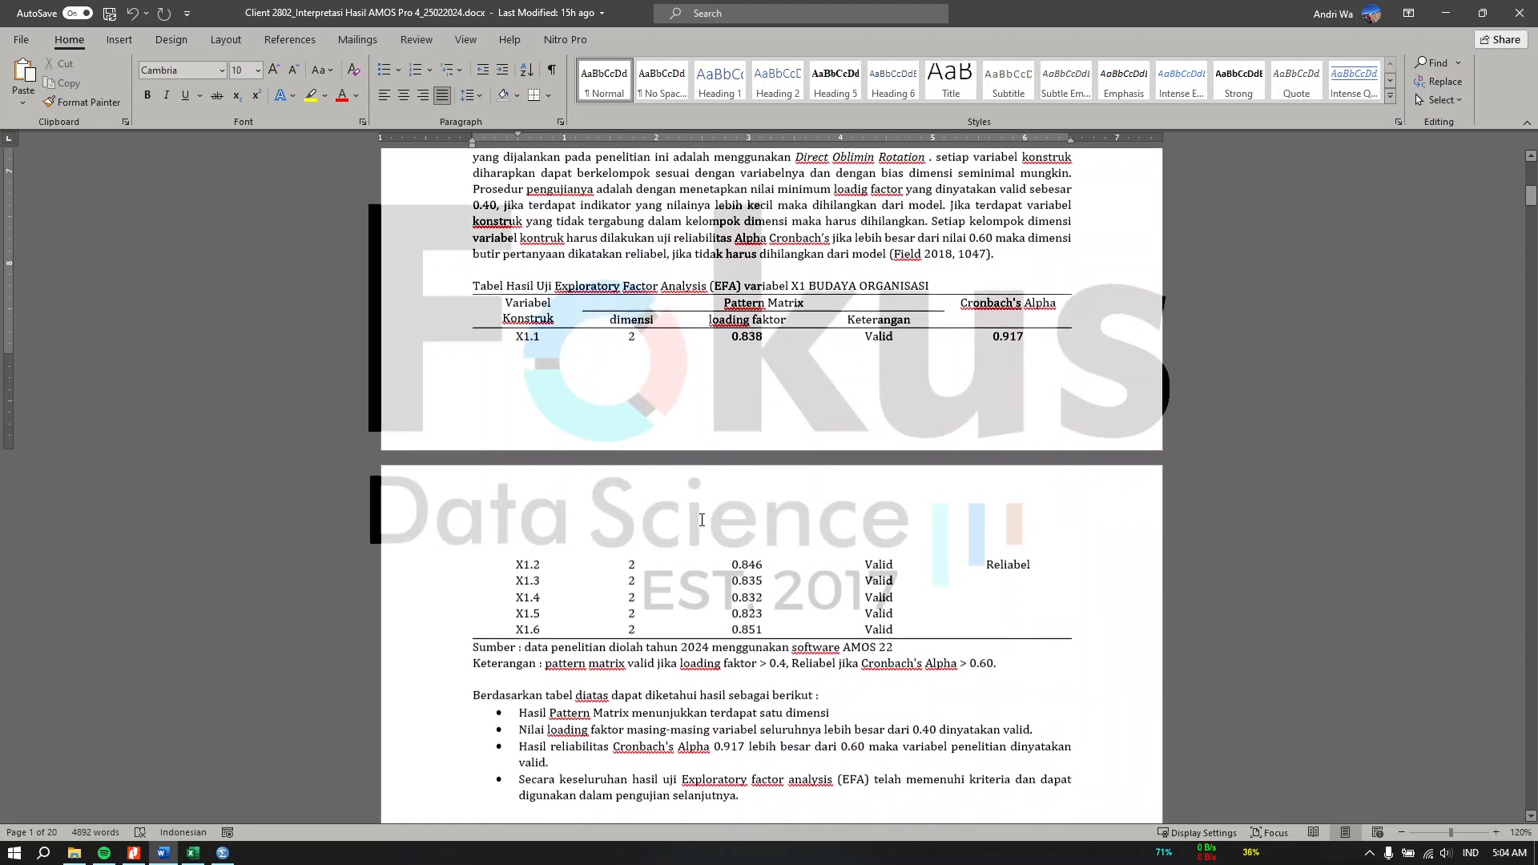
pyautogui.moveTo(709, 318); pyautogui.dragTo(776, 600)
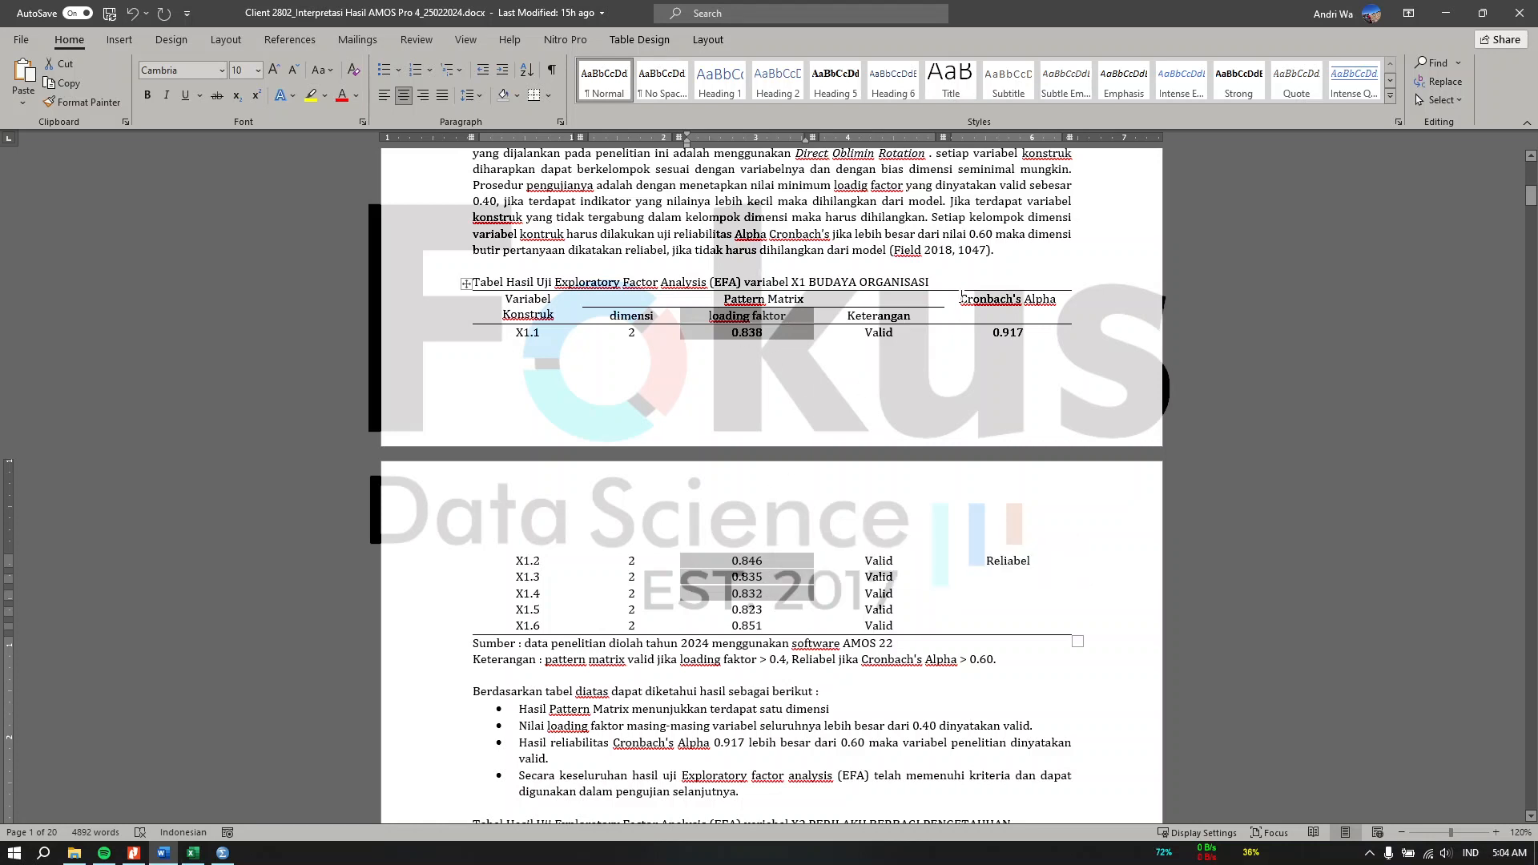
# Step: Review the Word report's Cronbach's Alpha column and the KMO and Bartlett's test section of the EFA write-up
pyautogui.moveTo(963, 299); pyautogui.dragTo(1029, 556)
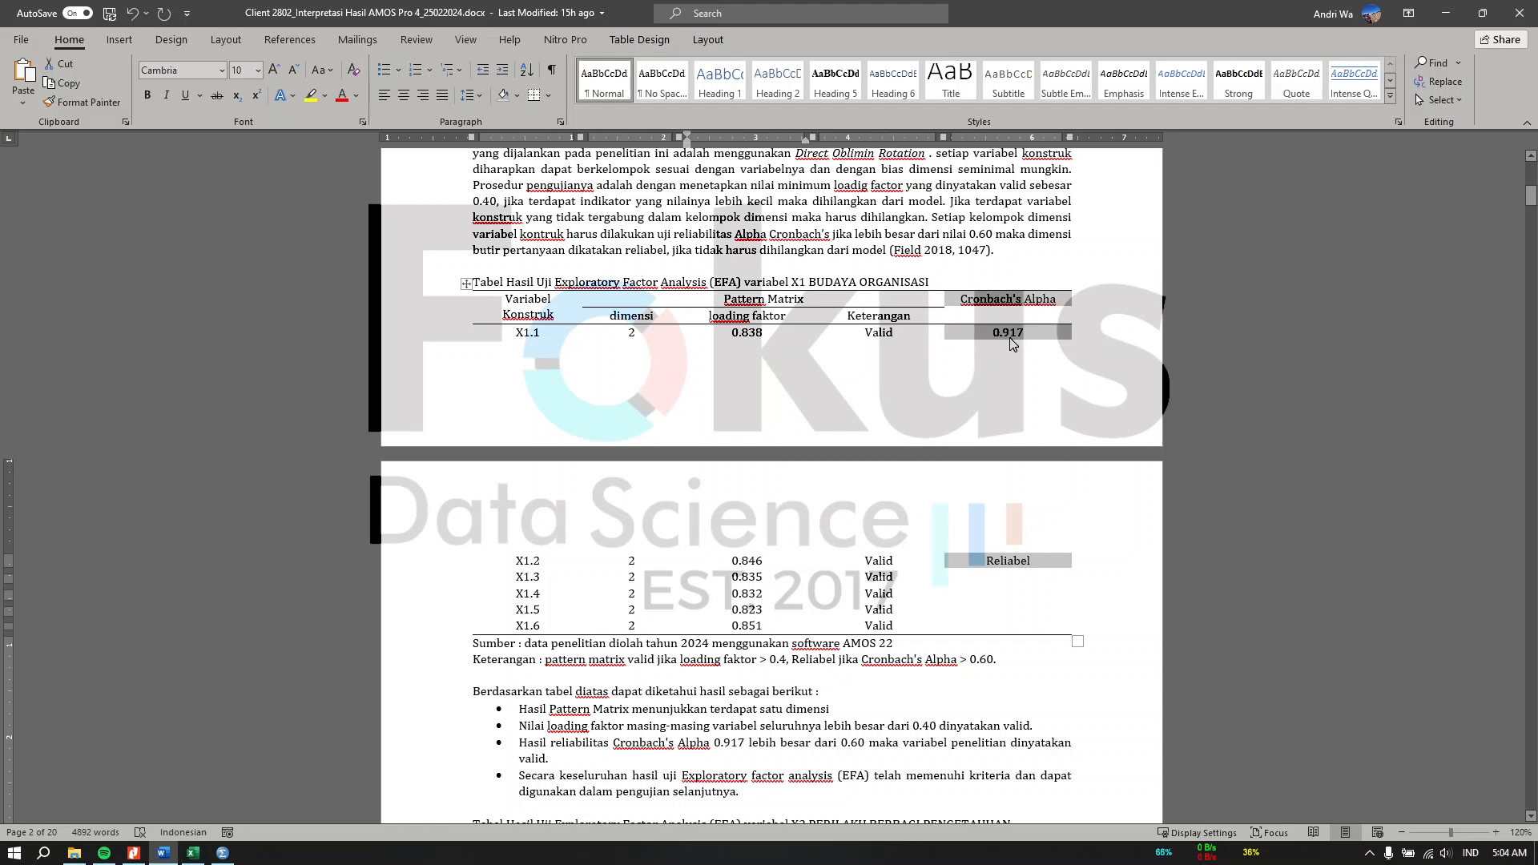
pyautogui.scroll(10, 1012, 344)
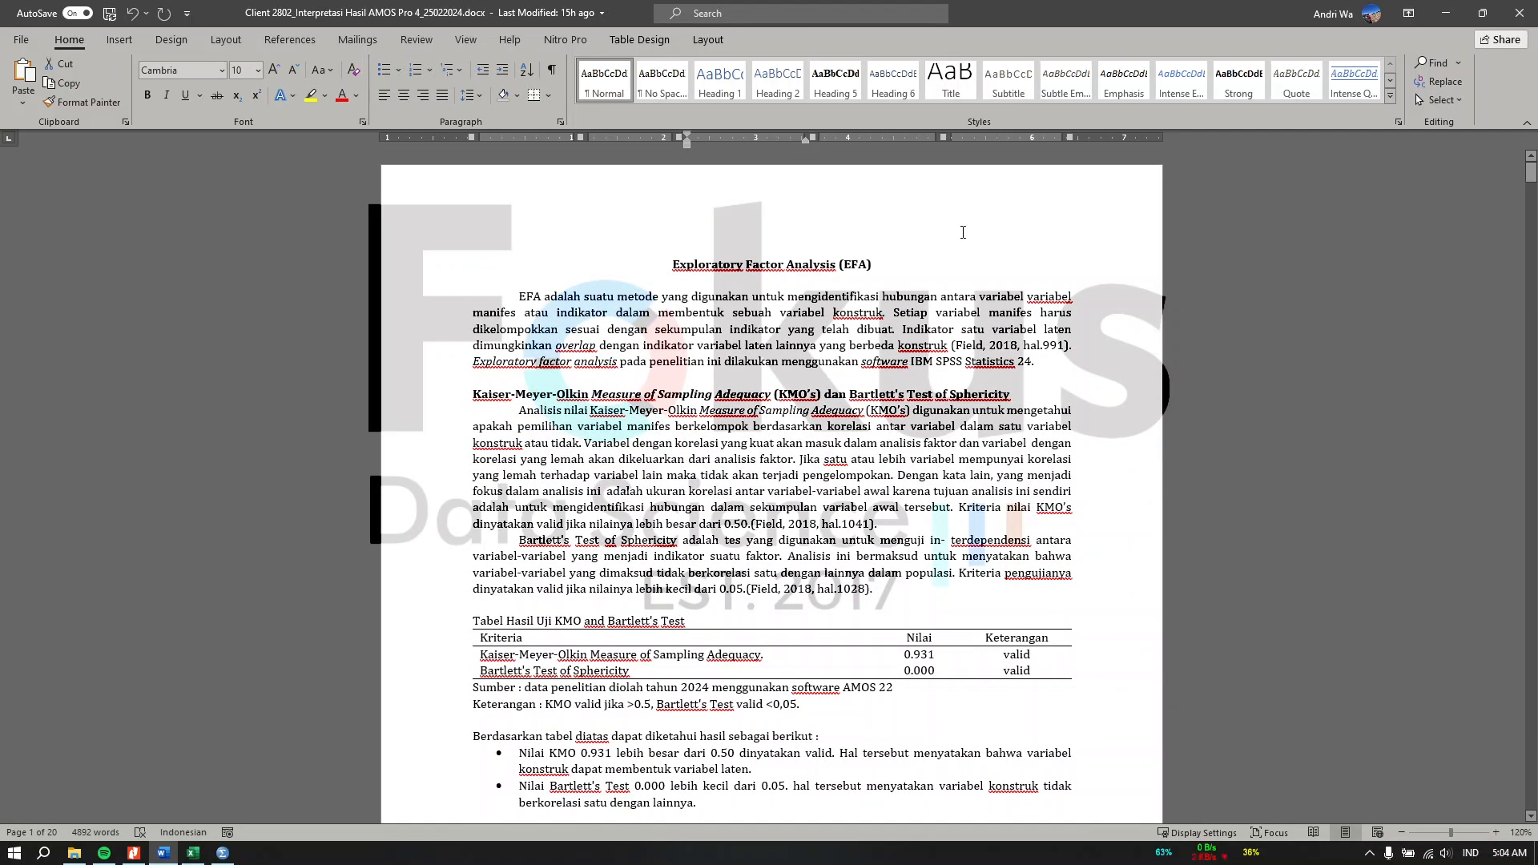
pyautogui.click(845, 360)
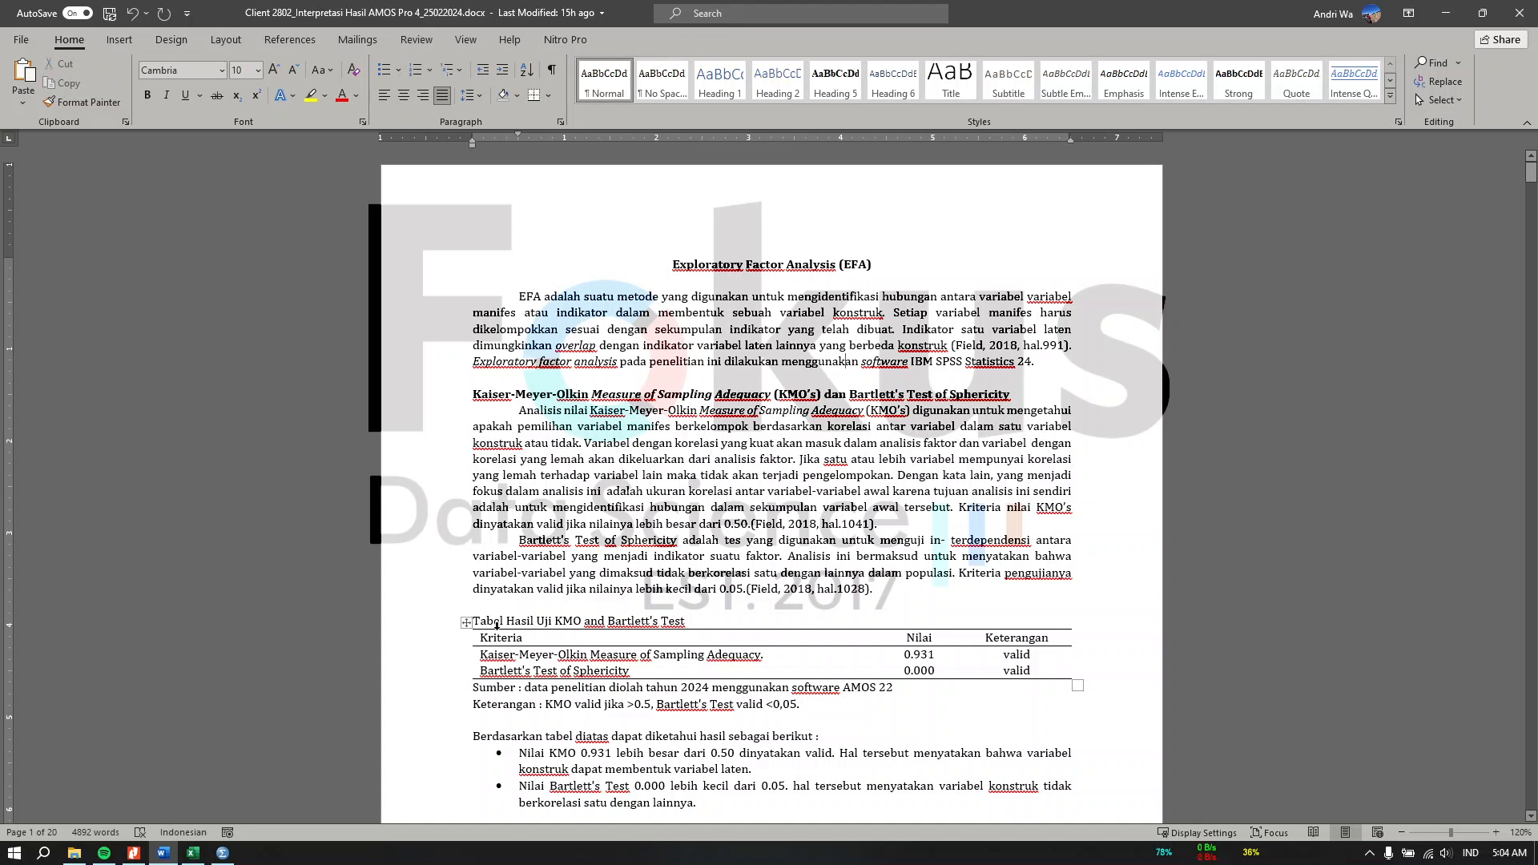
# Step: Switch to SPSS, open Factor Analysis, and add all variables X1.1 through Z1.6 to the Variables list
pyautogui.click(223, 853)
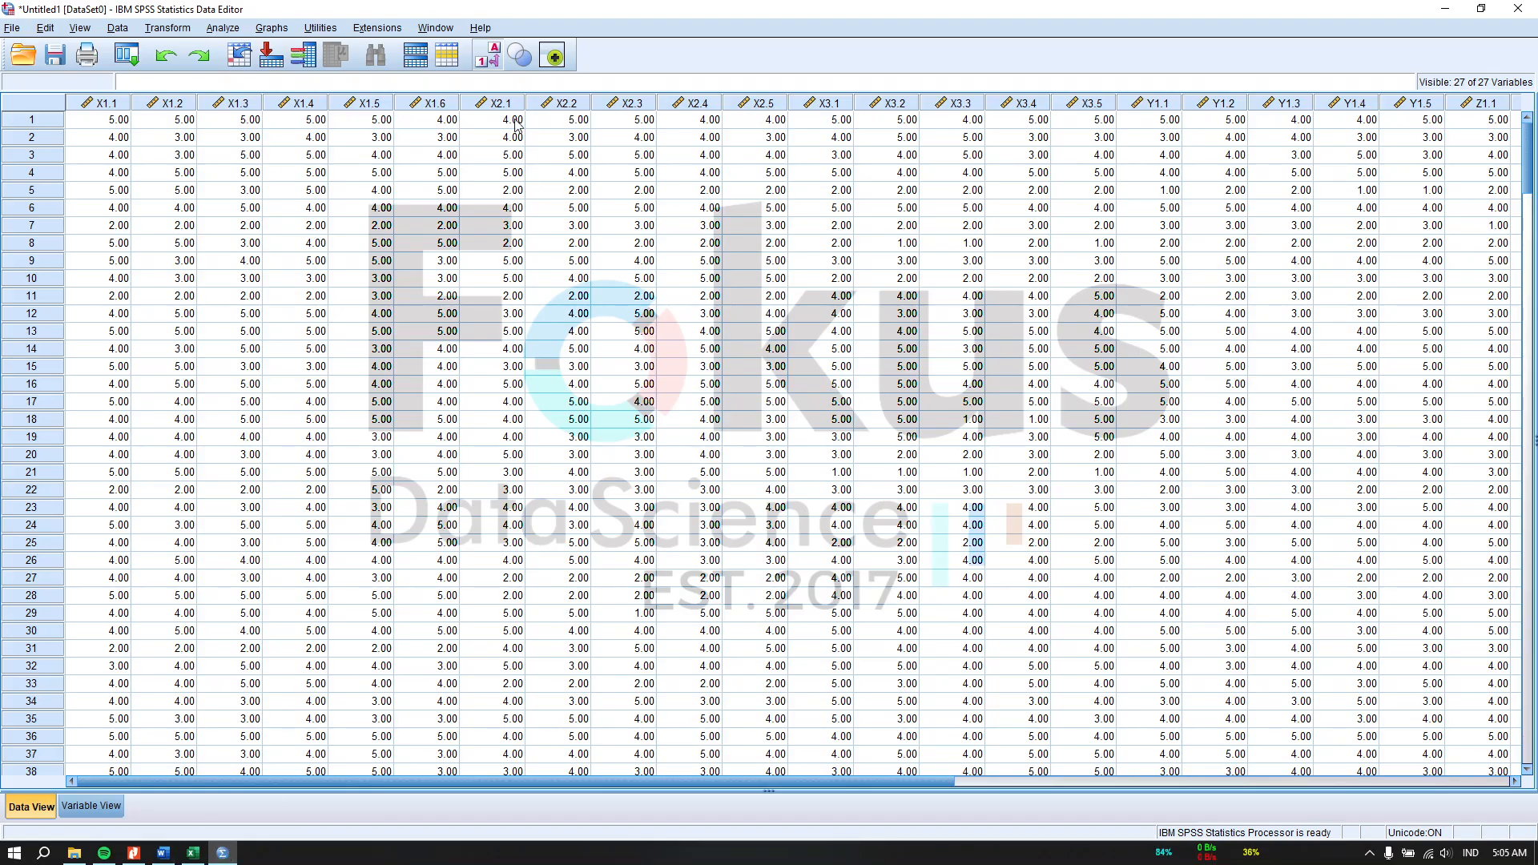
pyautogui.click(223, 29)
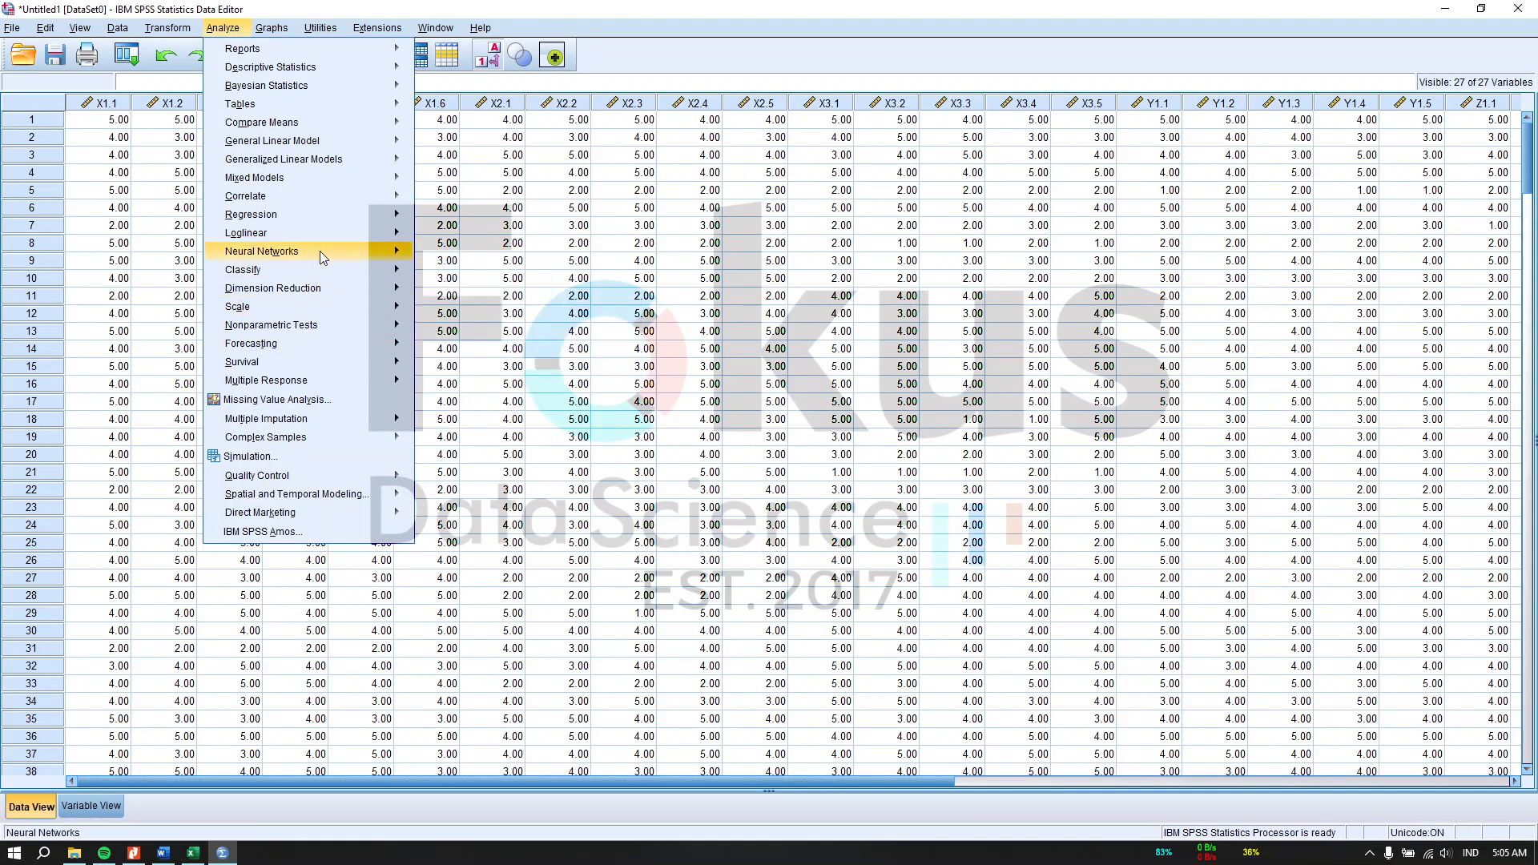
pyautogui.moveTo(321, 290)
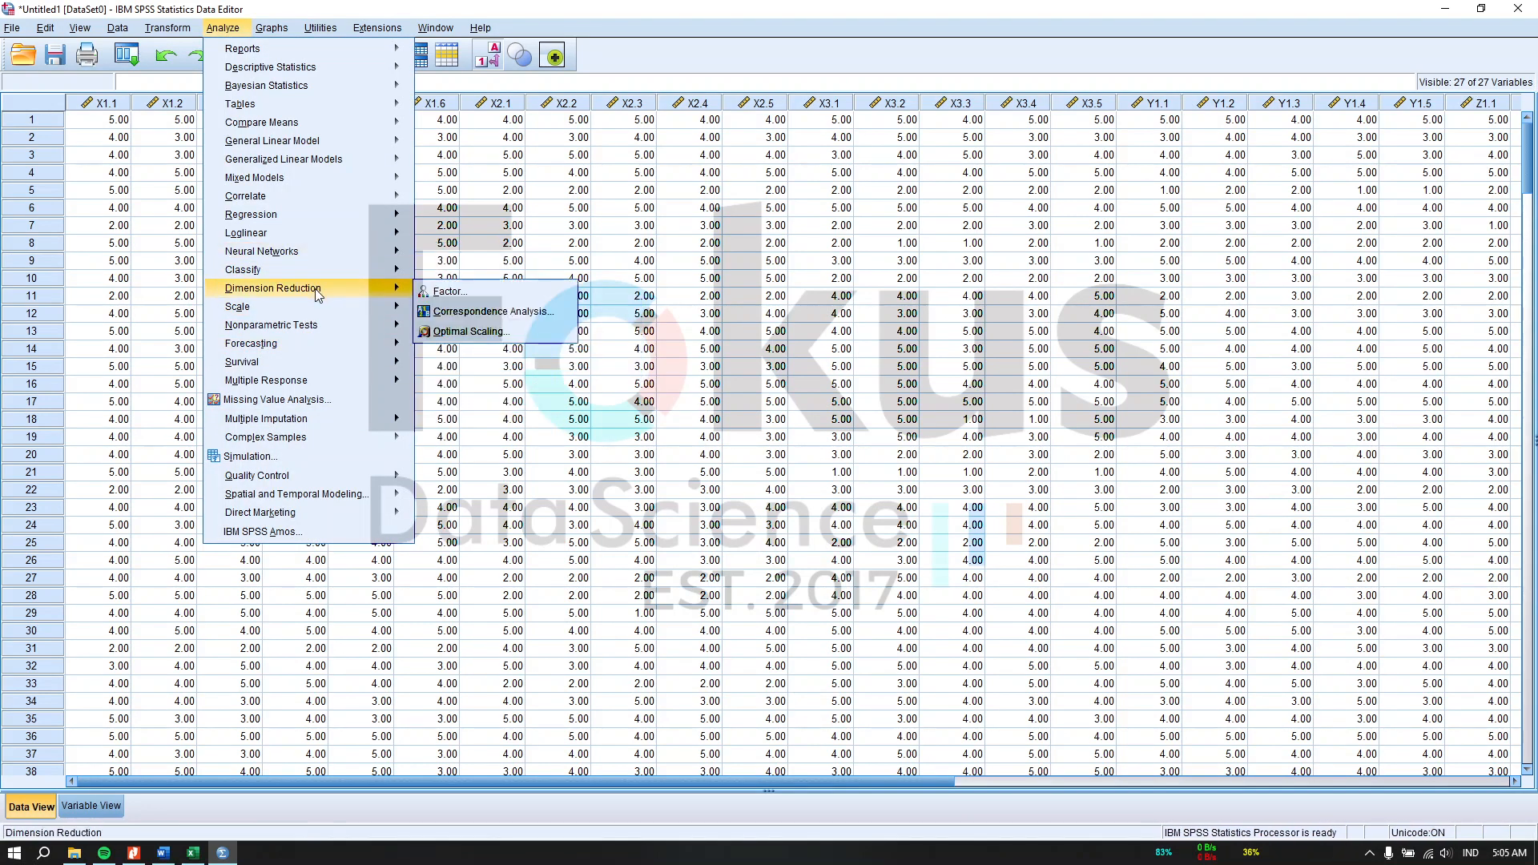
pyautogui.click(480, 290)
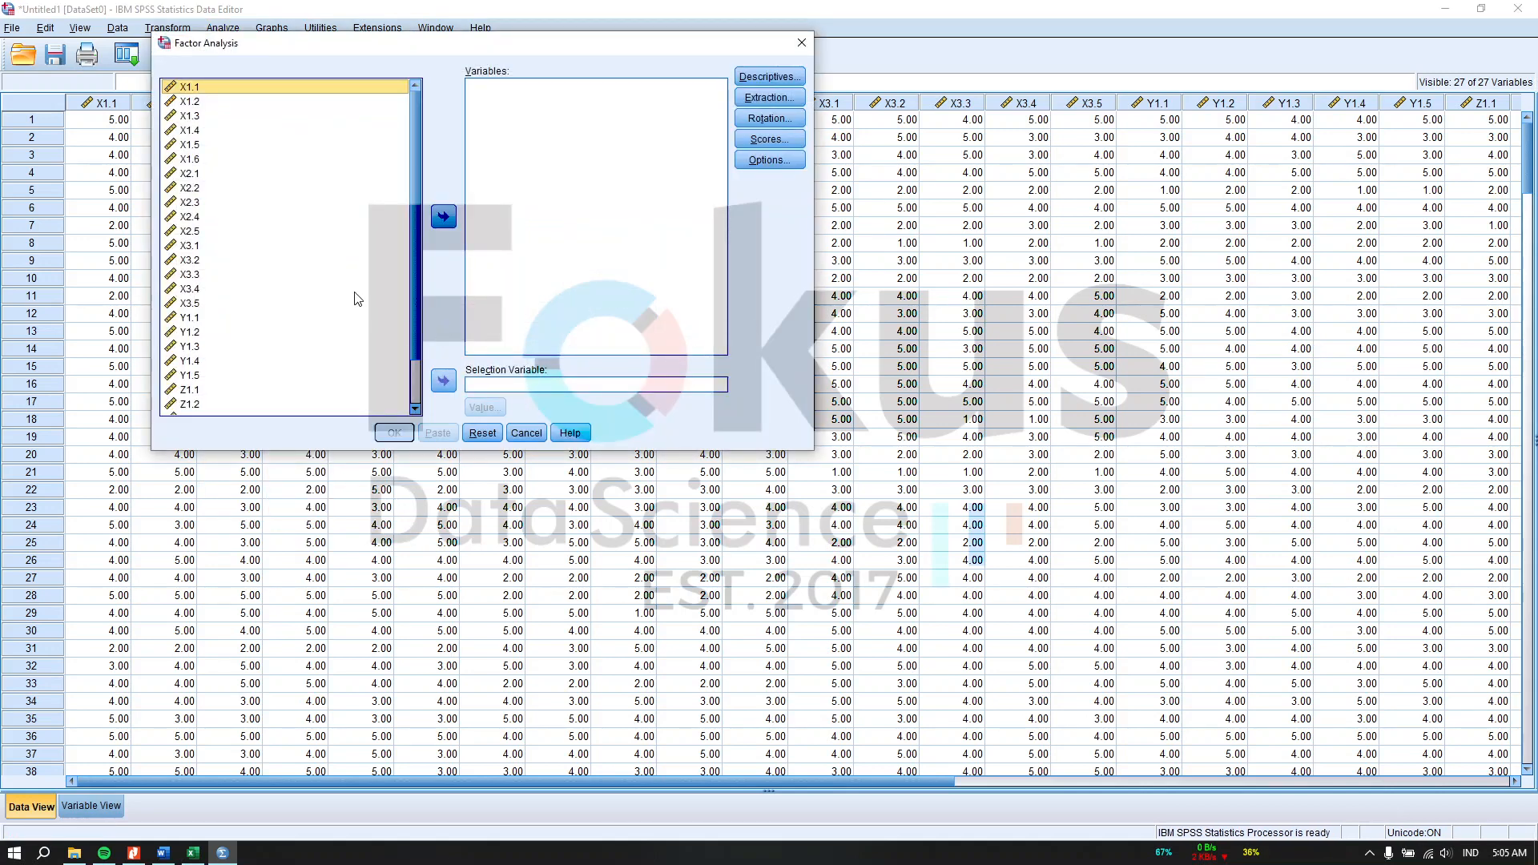
pyautogui.scroll(-2, 335, 290)
pyautogui.click(307, 352)
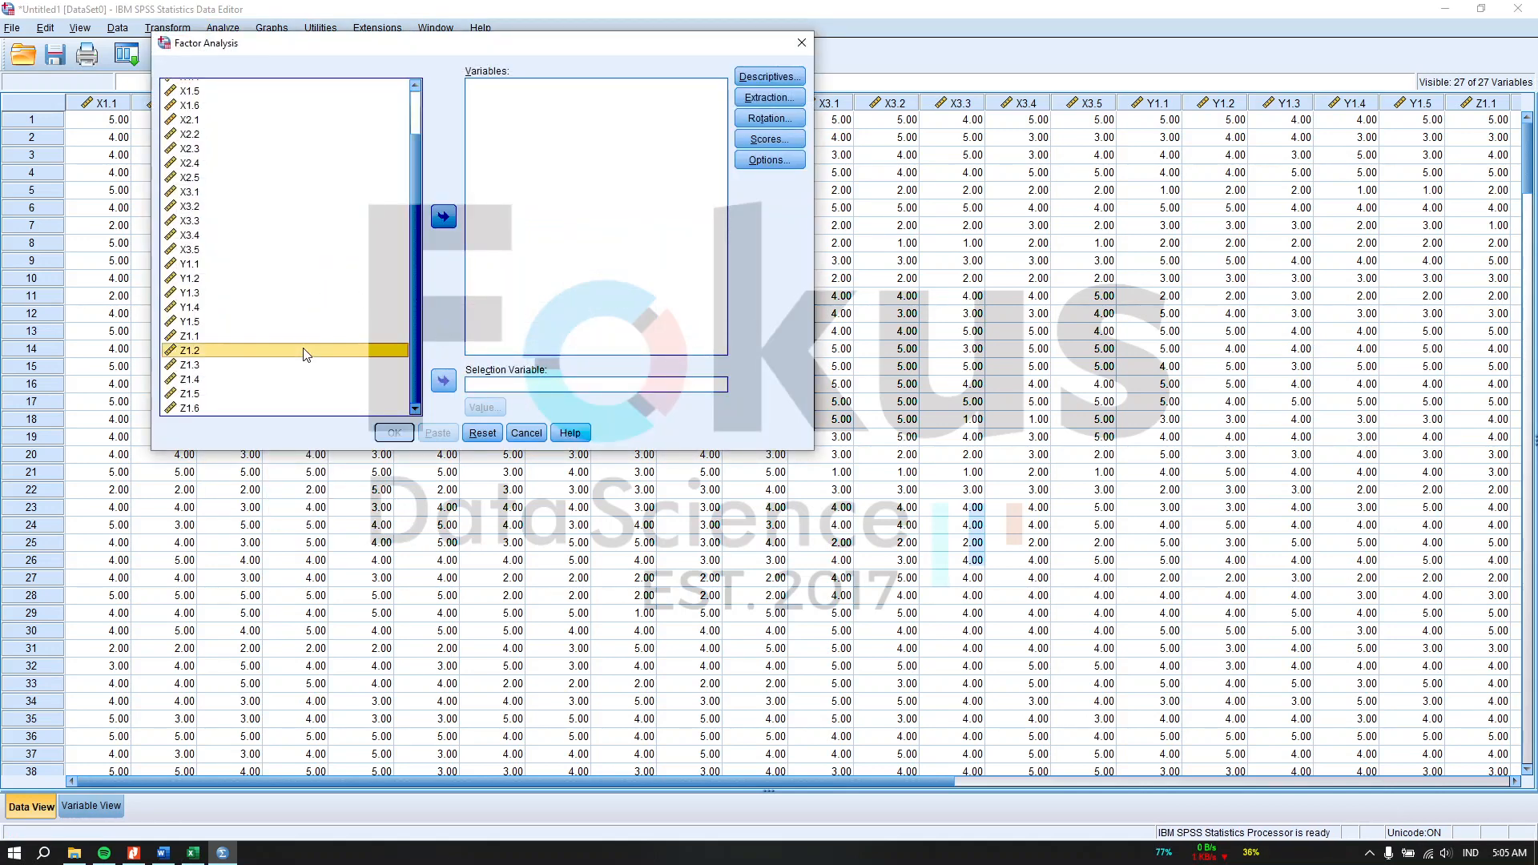
pyautogui.hotkey('ctrl', 'a')
pyautogui.click(443, 216)
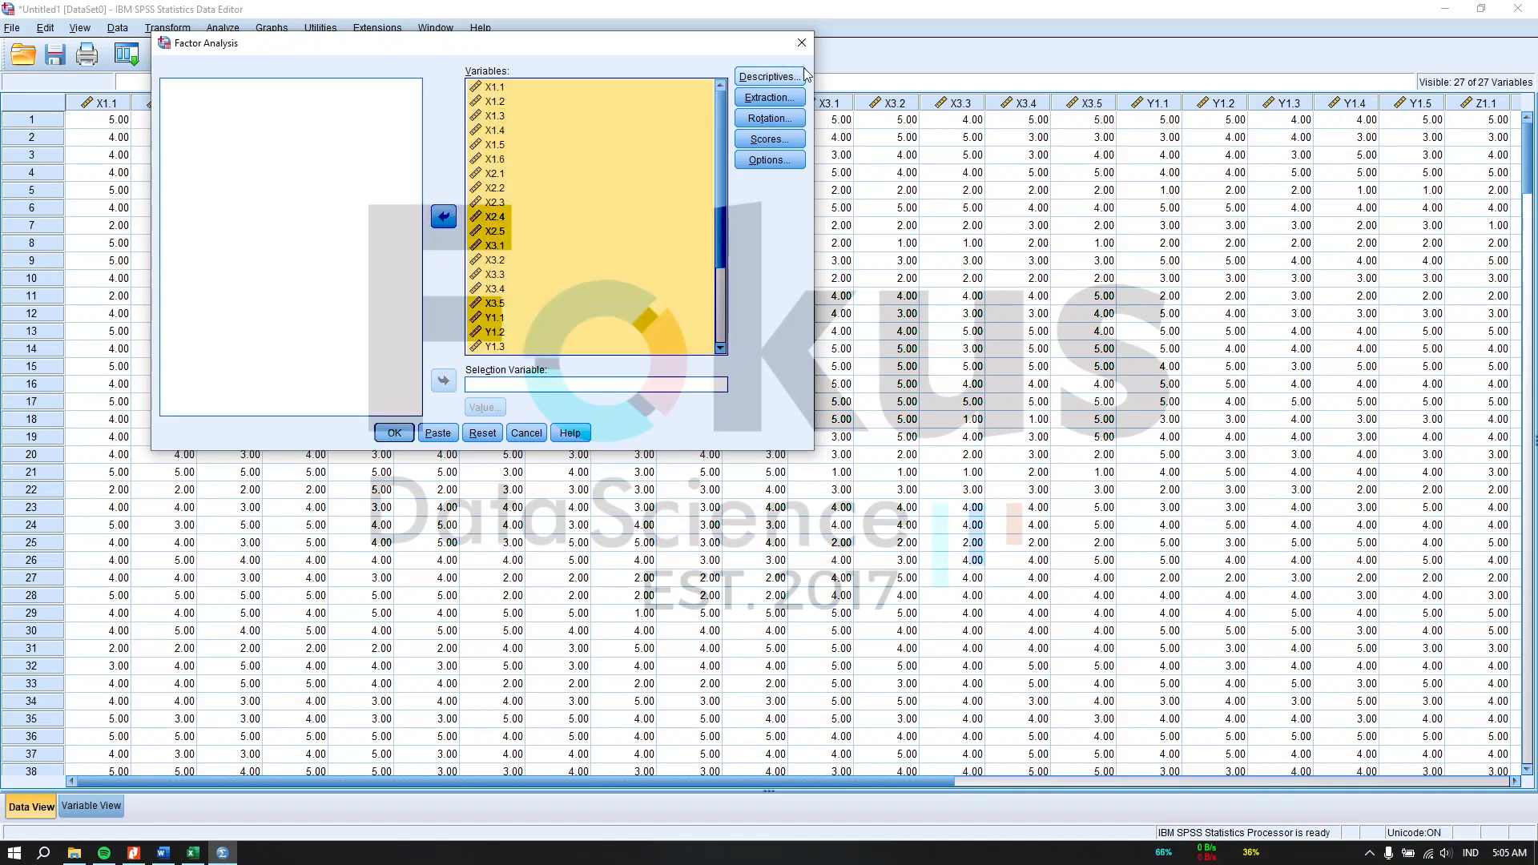
# Step: Set the factor analysis options to suppress small coefficients with absolute value below .40
pyautogui.click(767, 163)
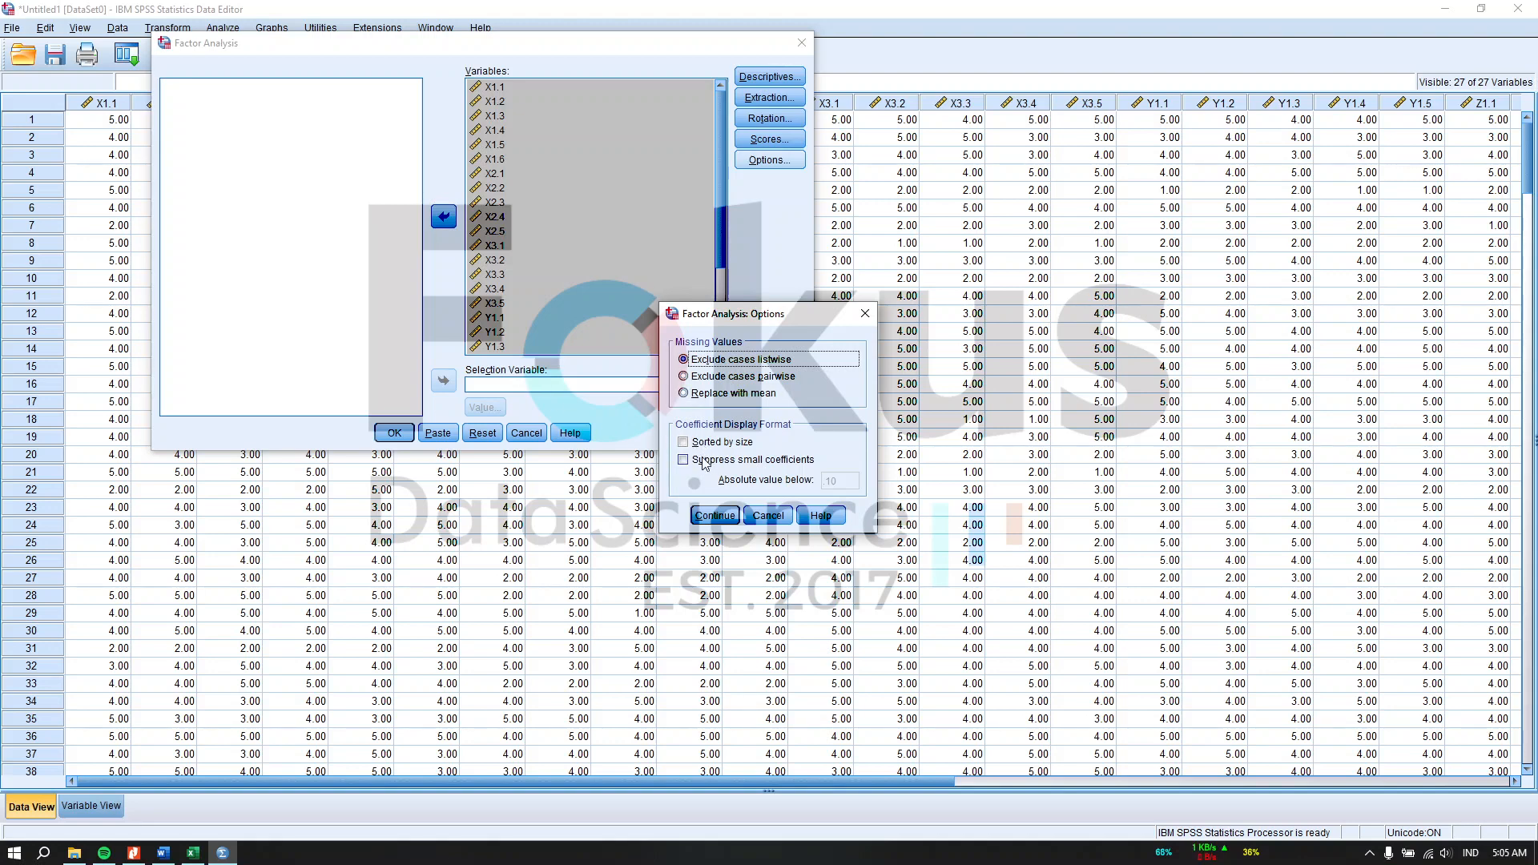
pyautogui.click(715, 463)
pyautogui.click(846, 478)
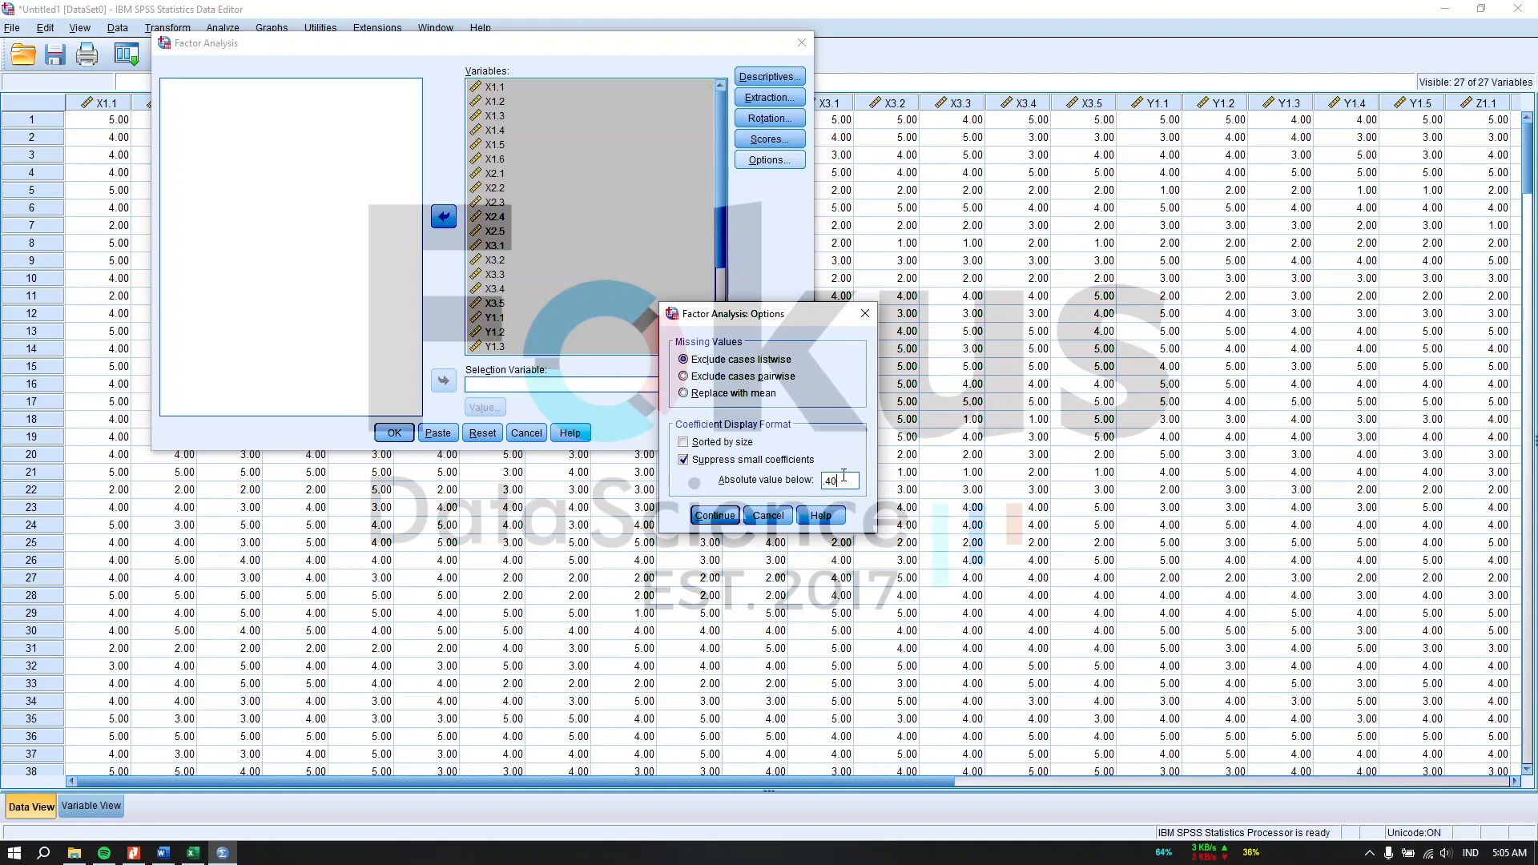
pyautogui.click(726, 519)
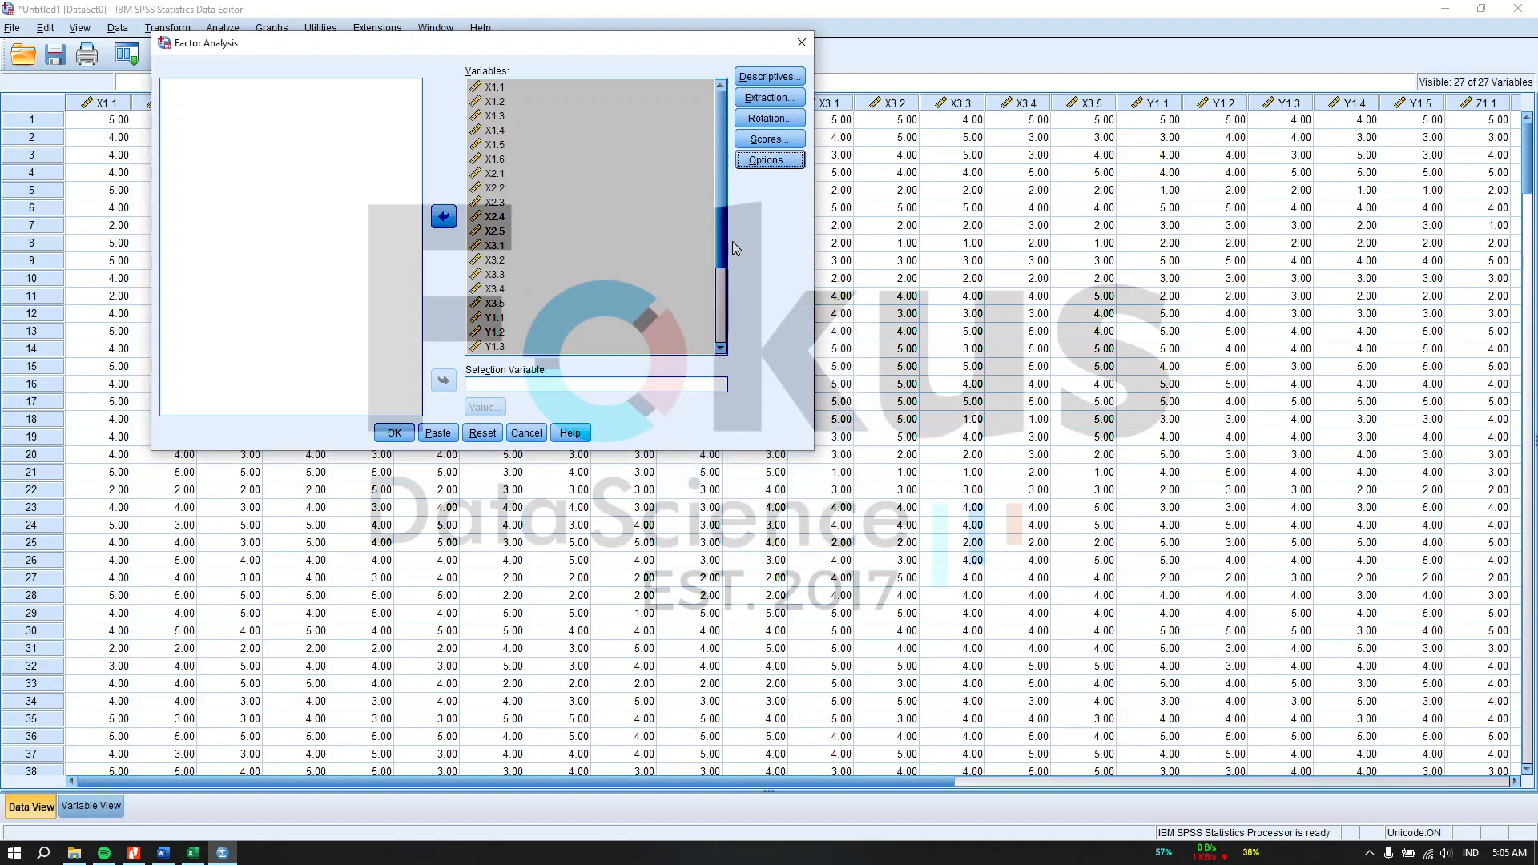
# Step: Set the factor analysis rotation method to Direct Oblimin
pyautogui.click(789, 139)
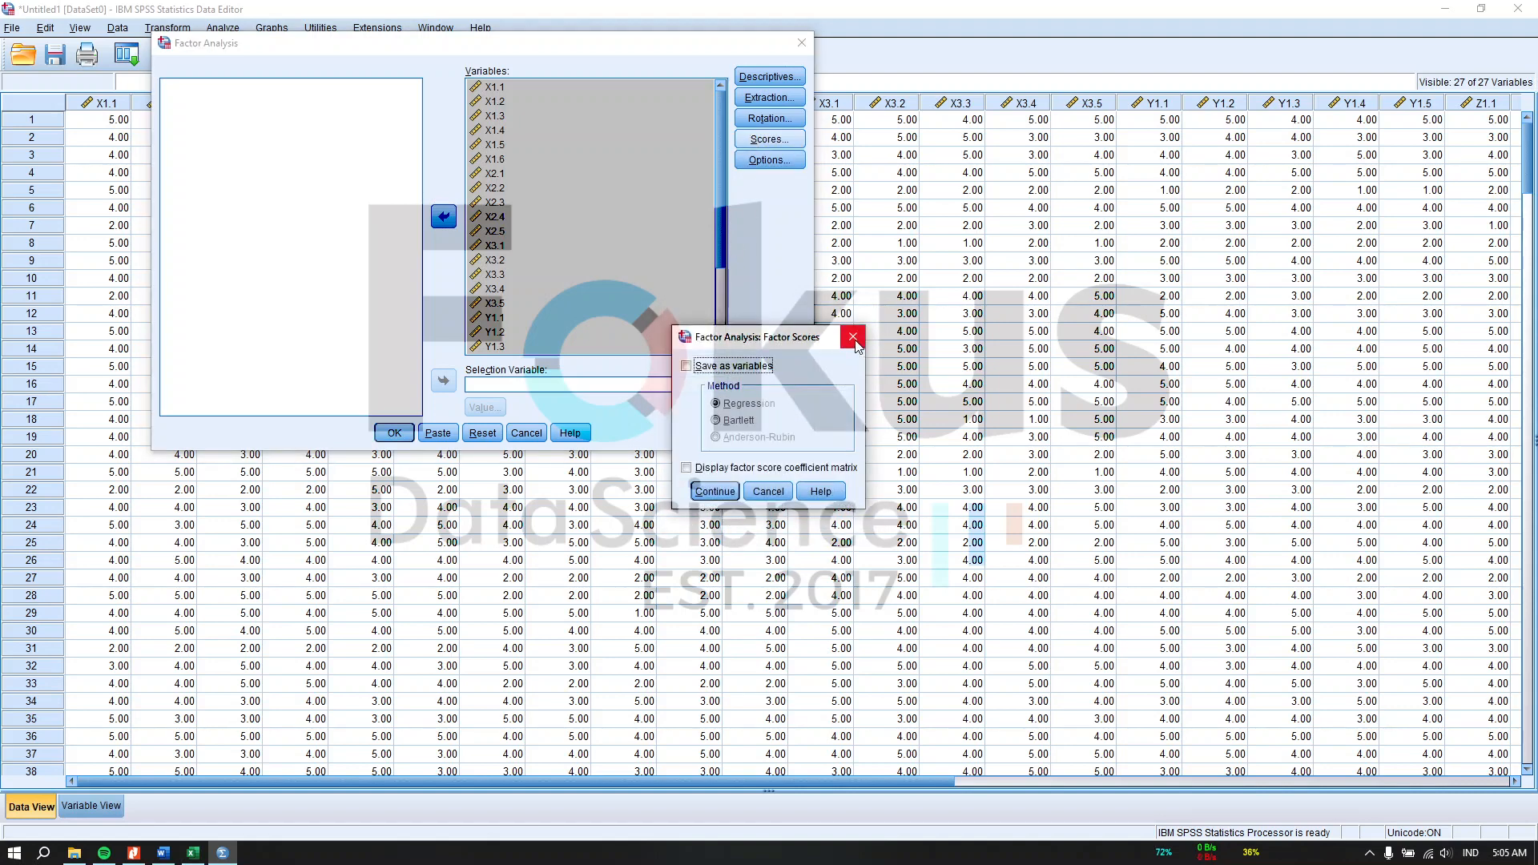
pyautogui.click(853, 336)
pyautogui.click(765, 120)
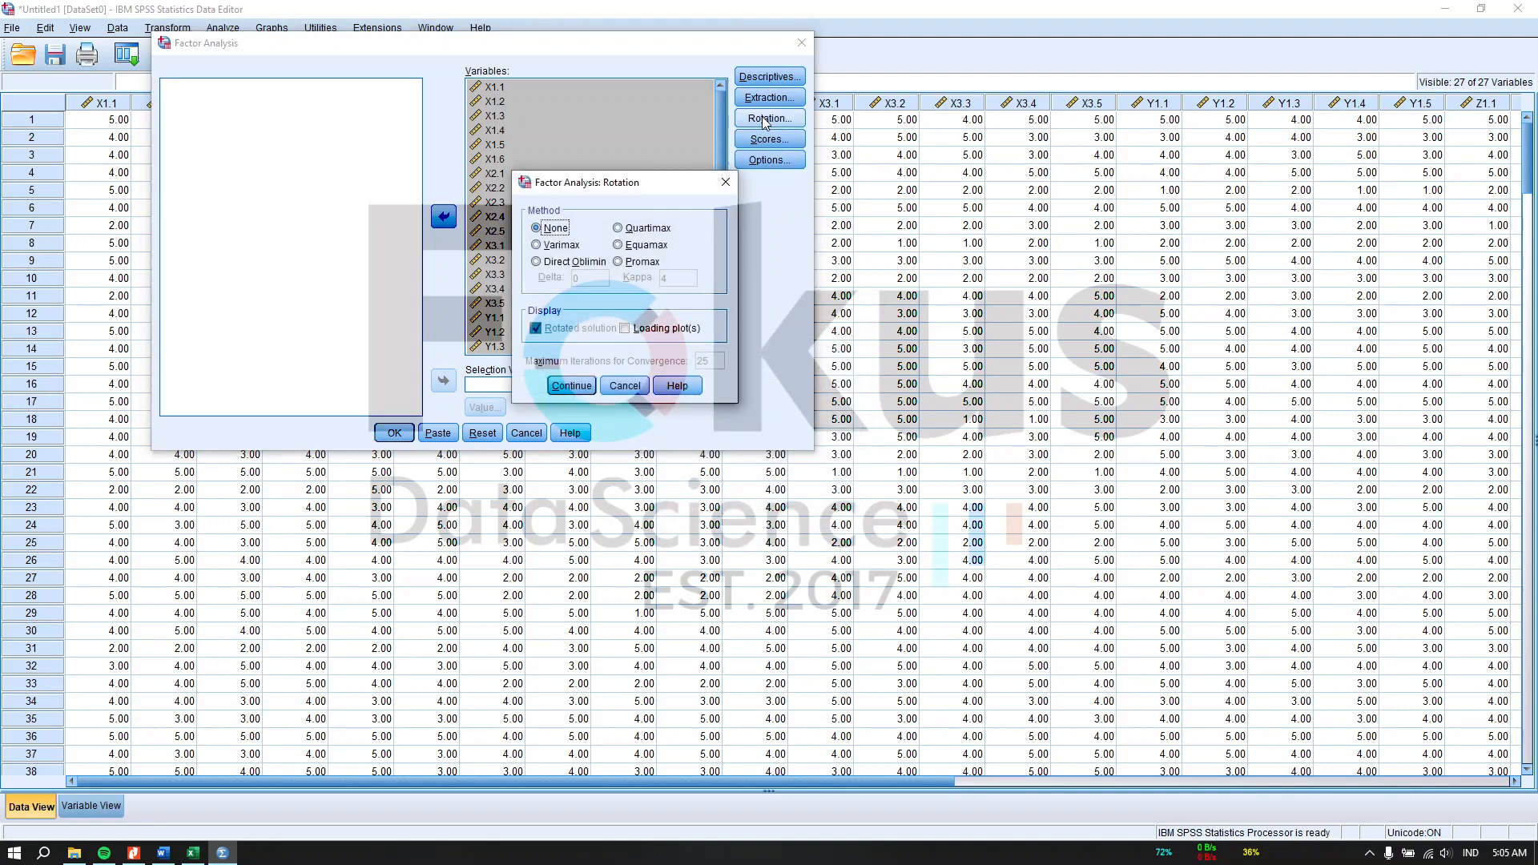
pyautogui.click(575, 263)
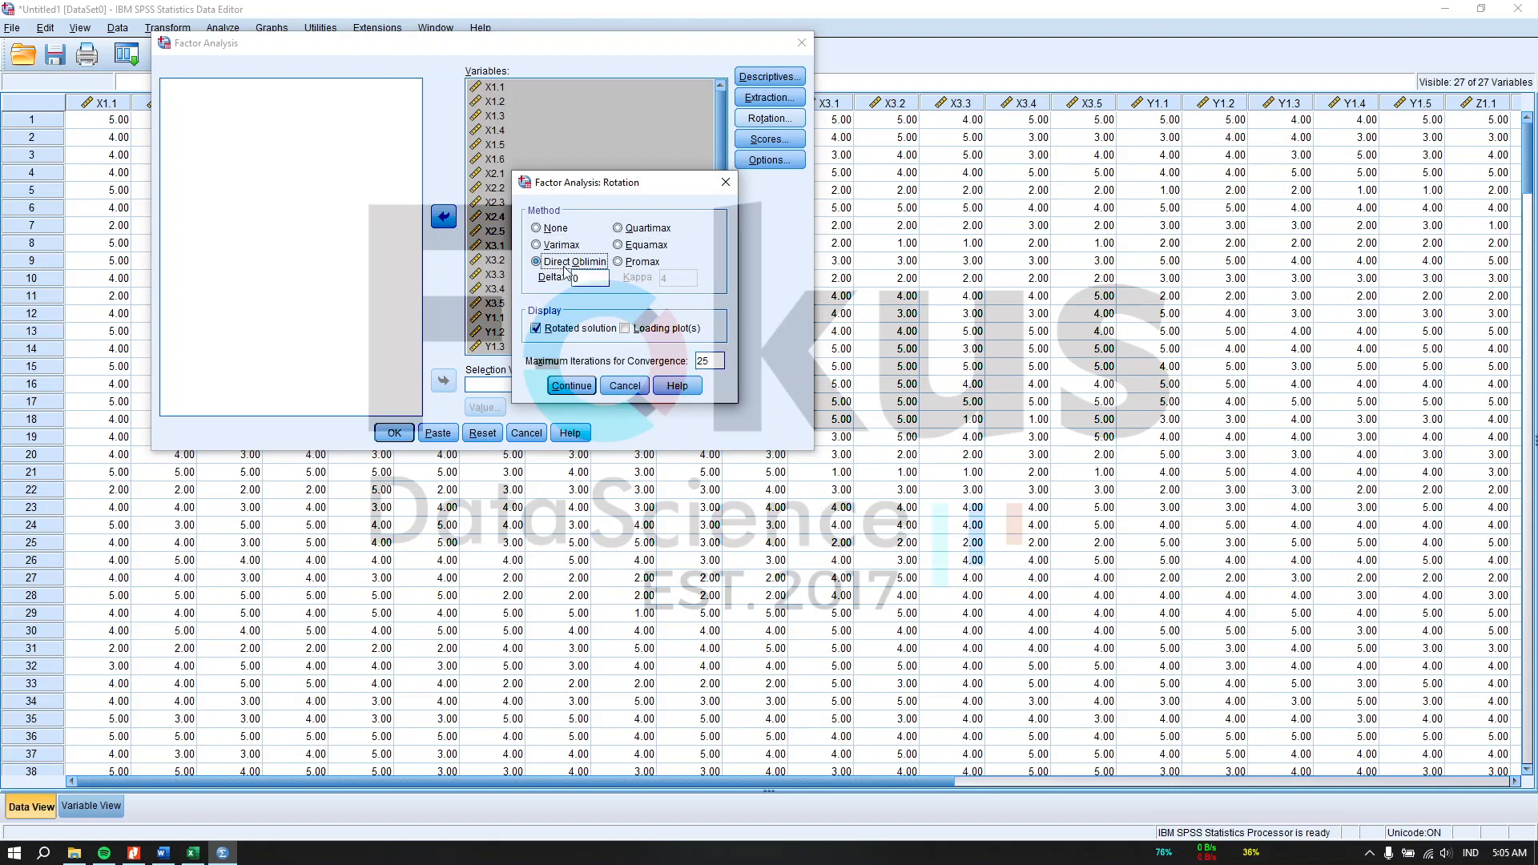
pyautogui.click(571, 385)
# Step: Enable KMO and Bartlett's test of sphericity in Descriptives and run the factor analysis
pyautogui.click(769, 97)
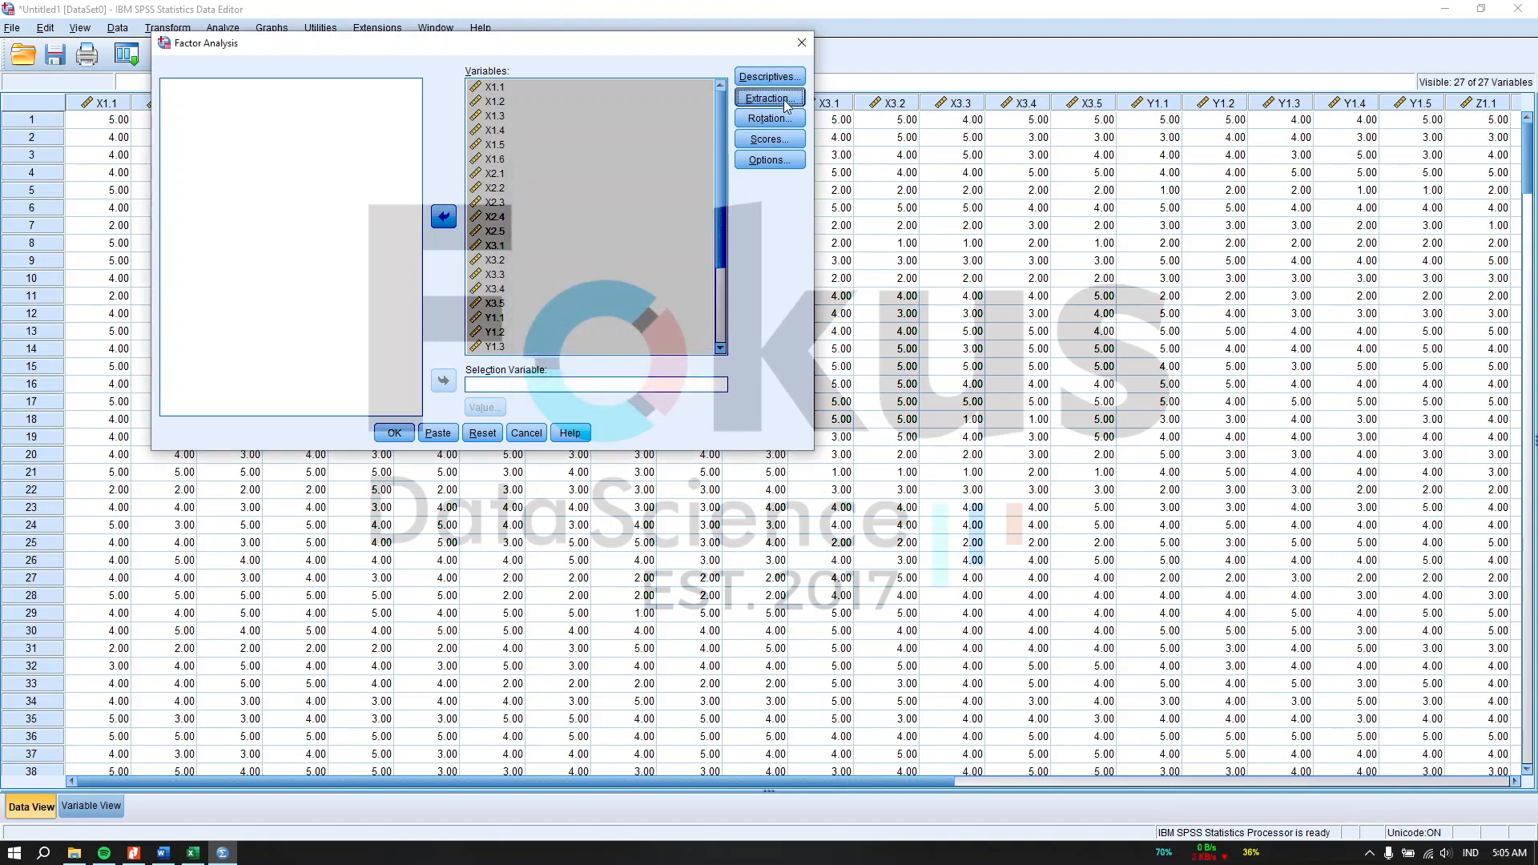
pyautogui.click(927, 280)
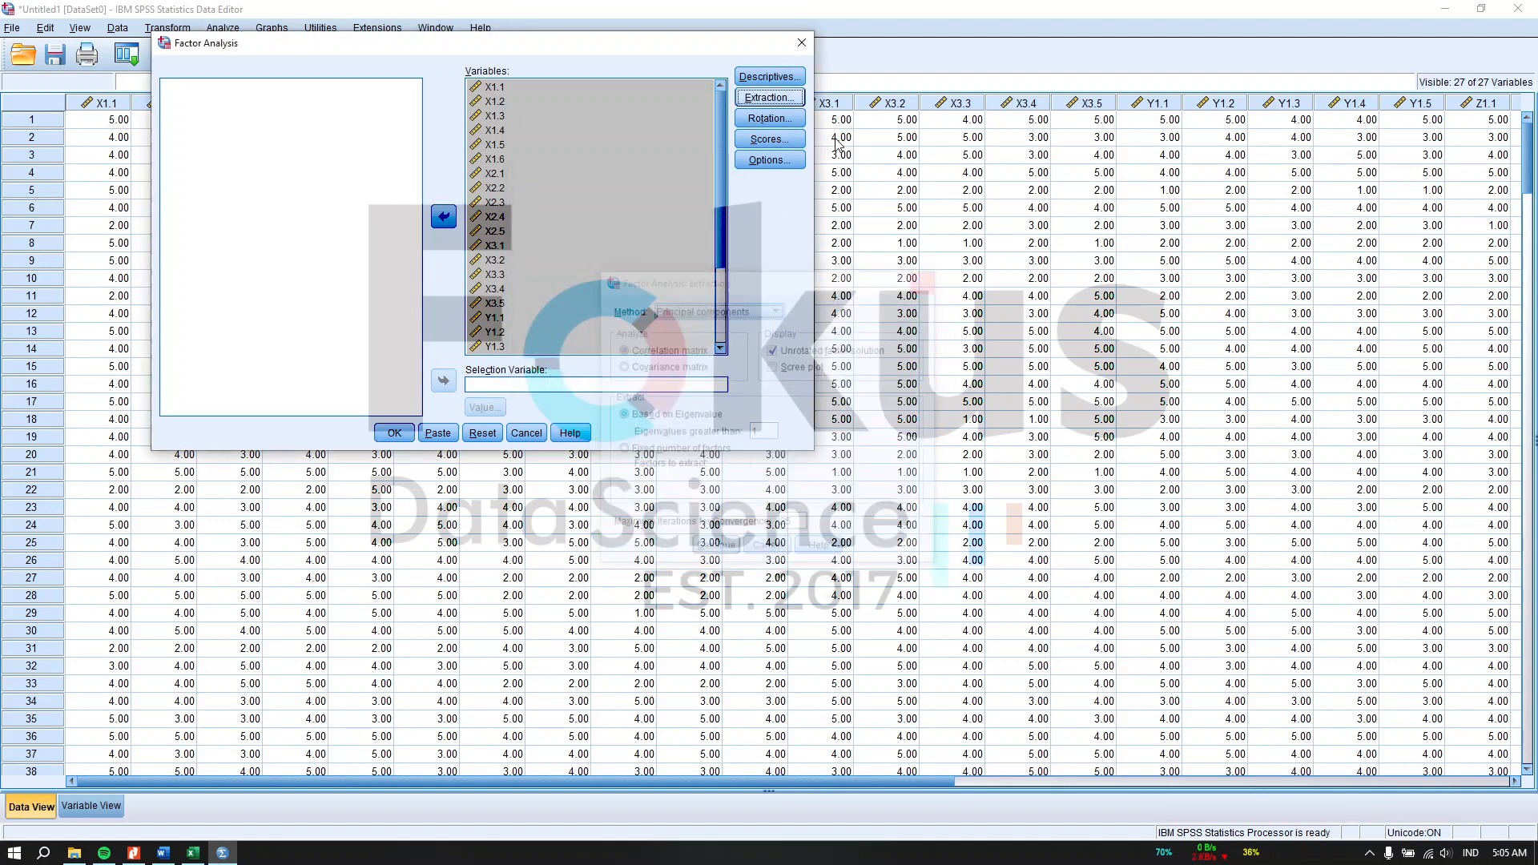
pyautogui.click(770, 76)
pyautogui.click(560, 310)
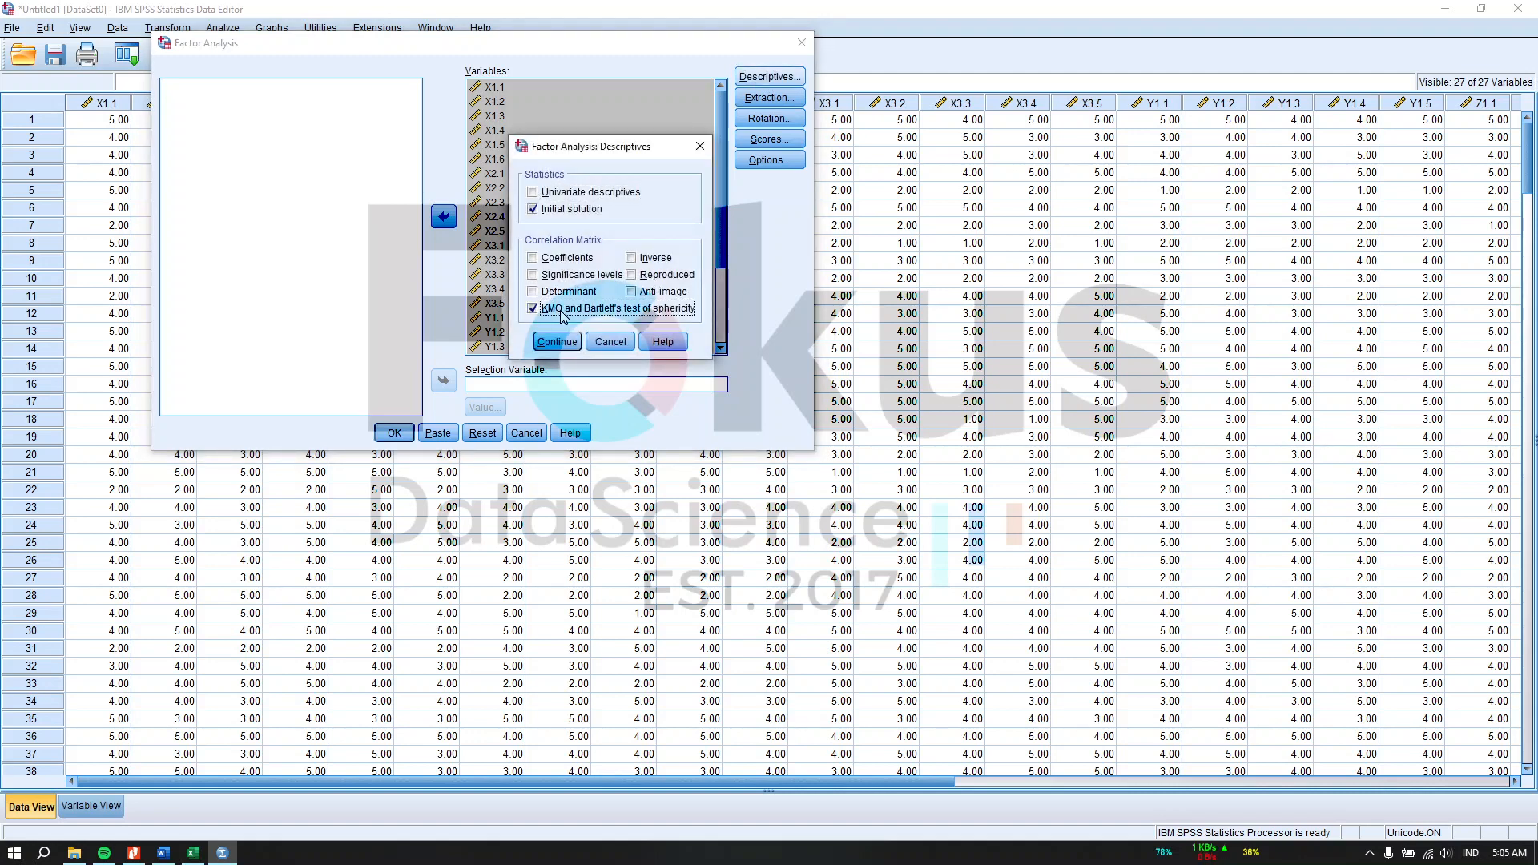
pyautogui.click(574, 343)
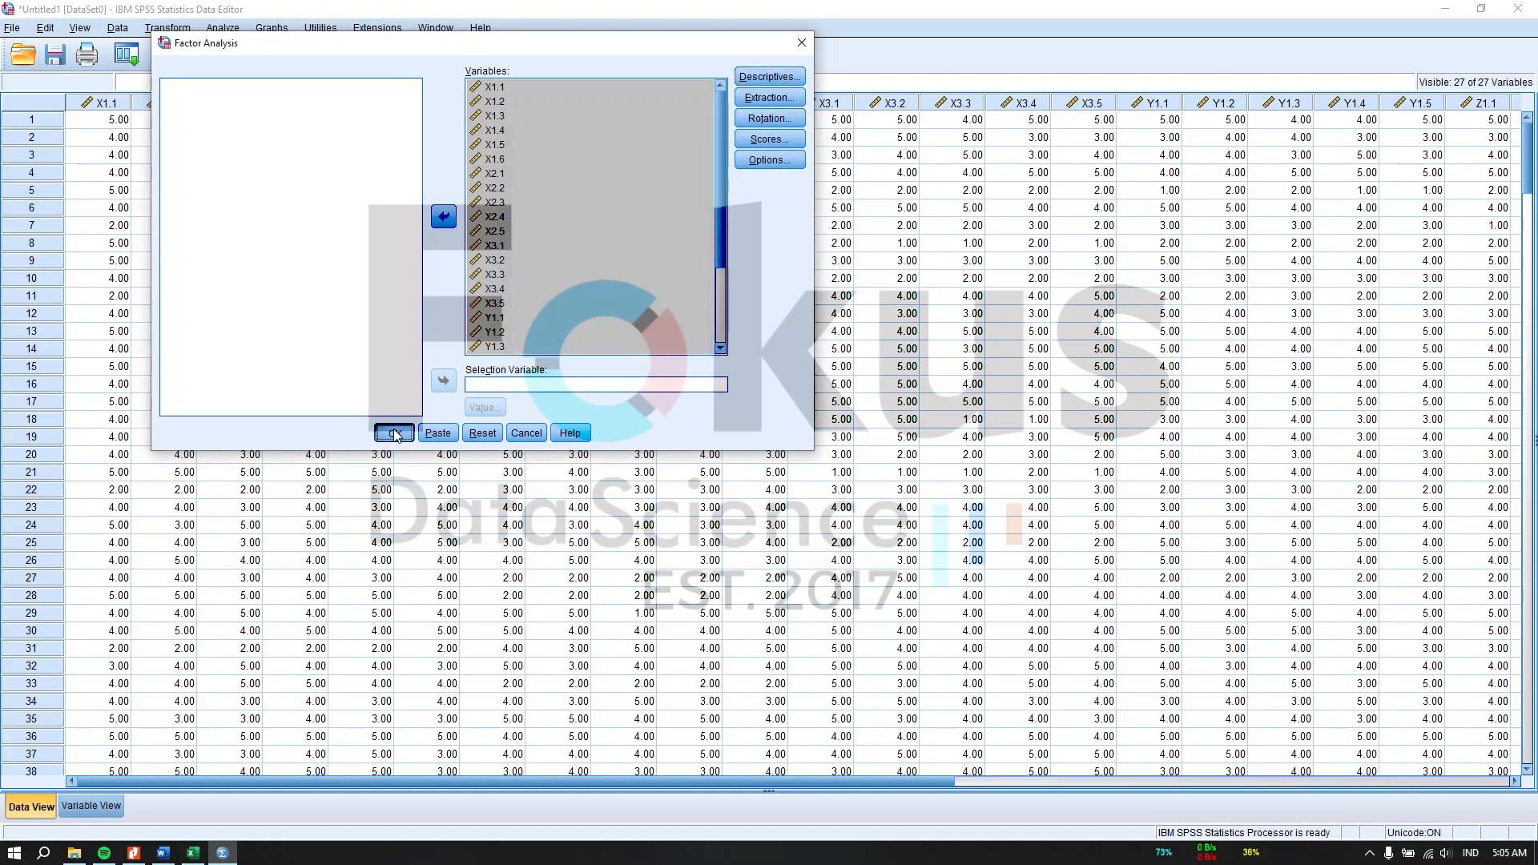
pyautogui.click(395, 432)
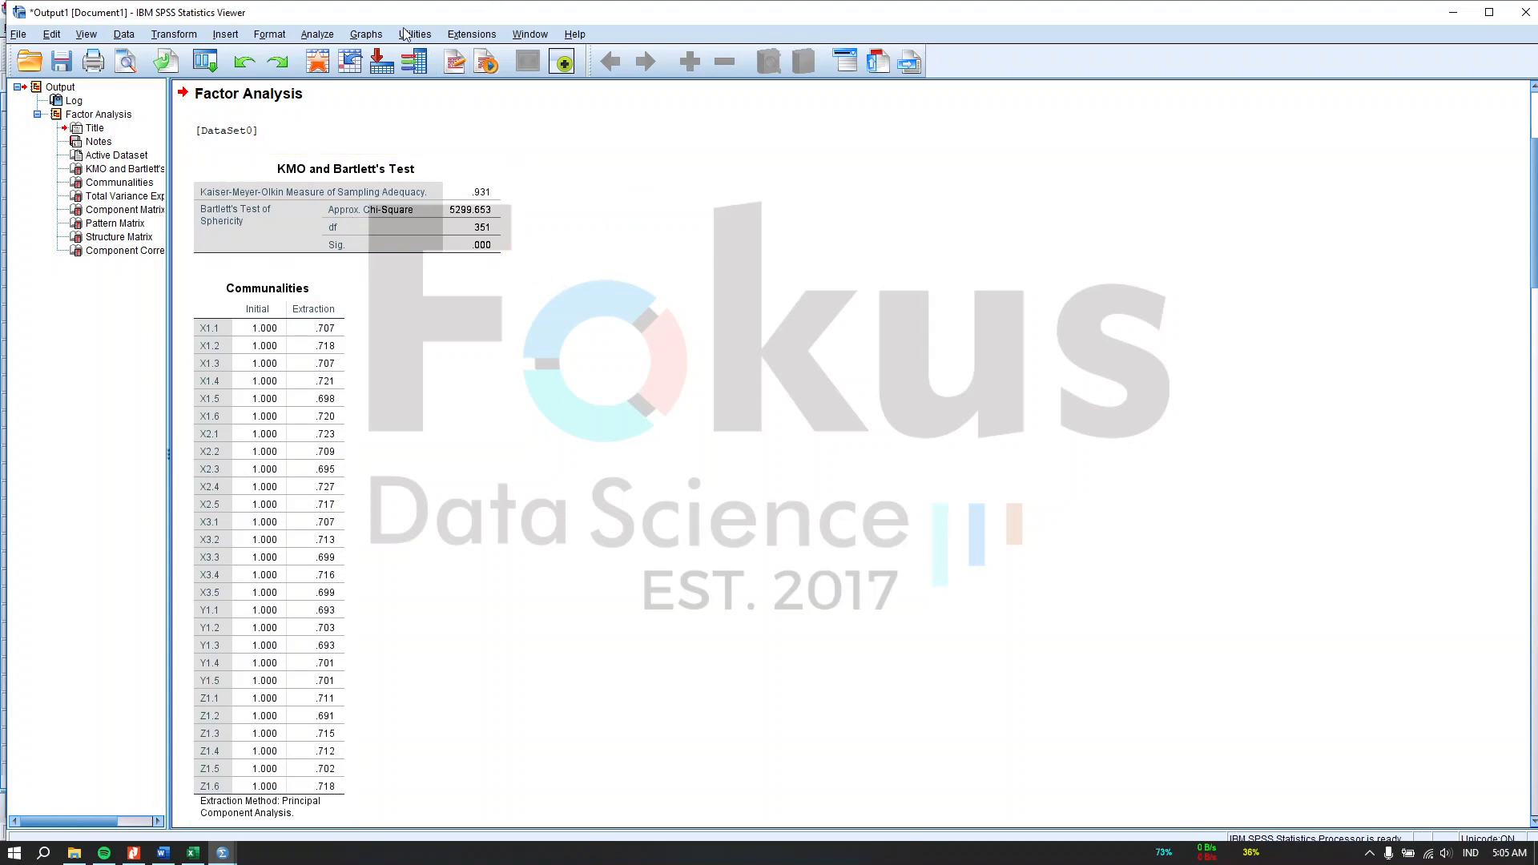
# Step: Run a reliability analysis (Alpha model) on items X1.1 through X1.6
pyautogui.click(319, 34)
pyautogui.moveTo(444, 315)
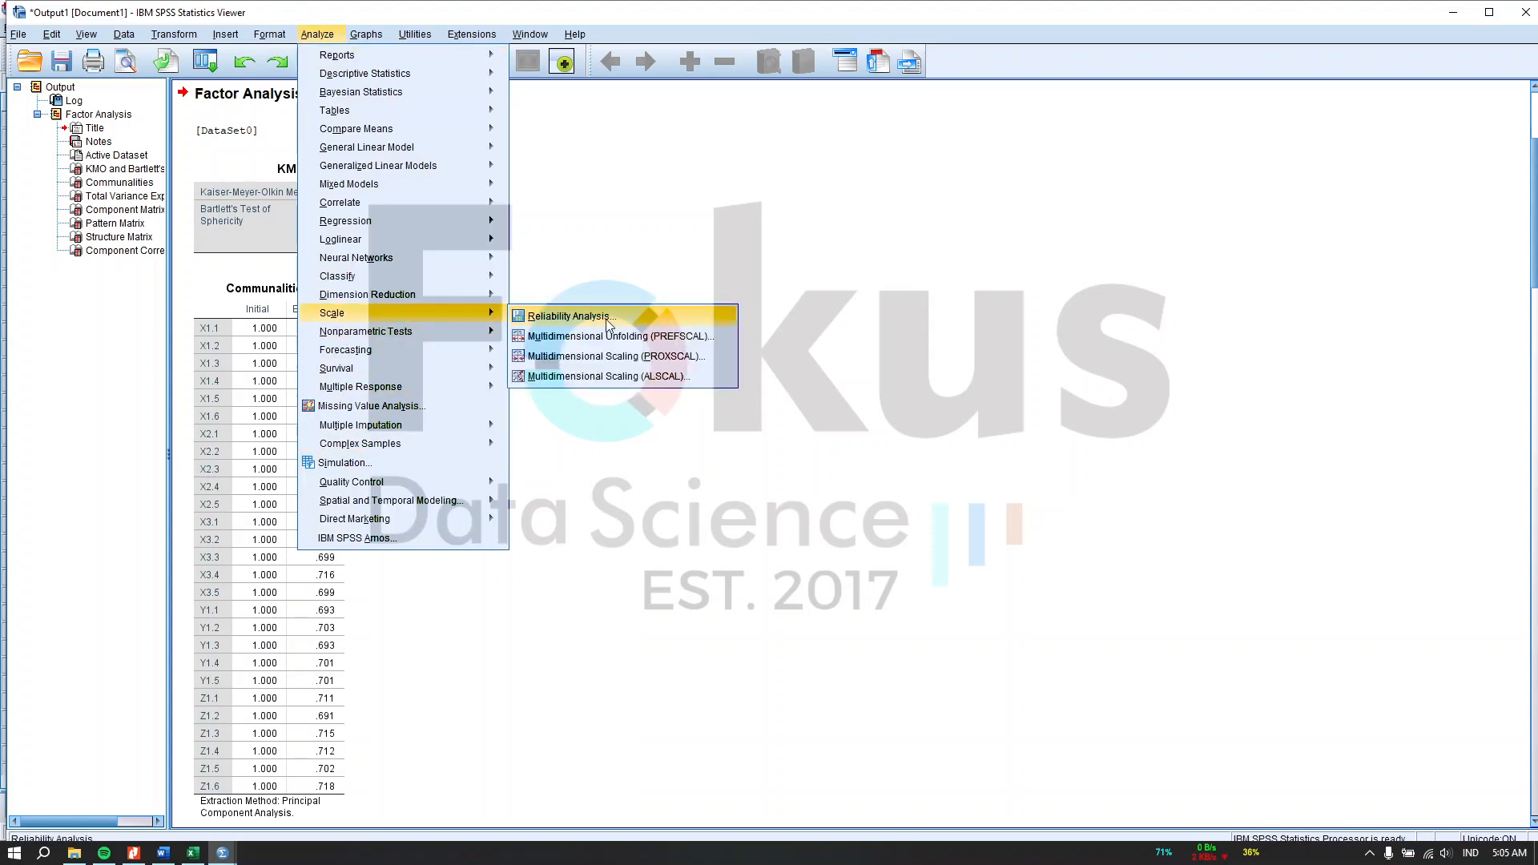
pyautogui.click(608, 323)
pyautogui.keyDown('shift'); pyautogui.click(331, 208); pyautogui.keyUp('shift')
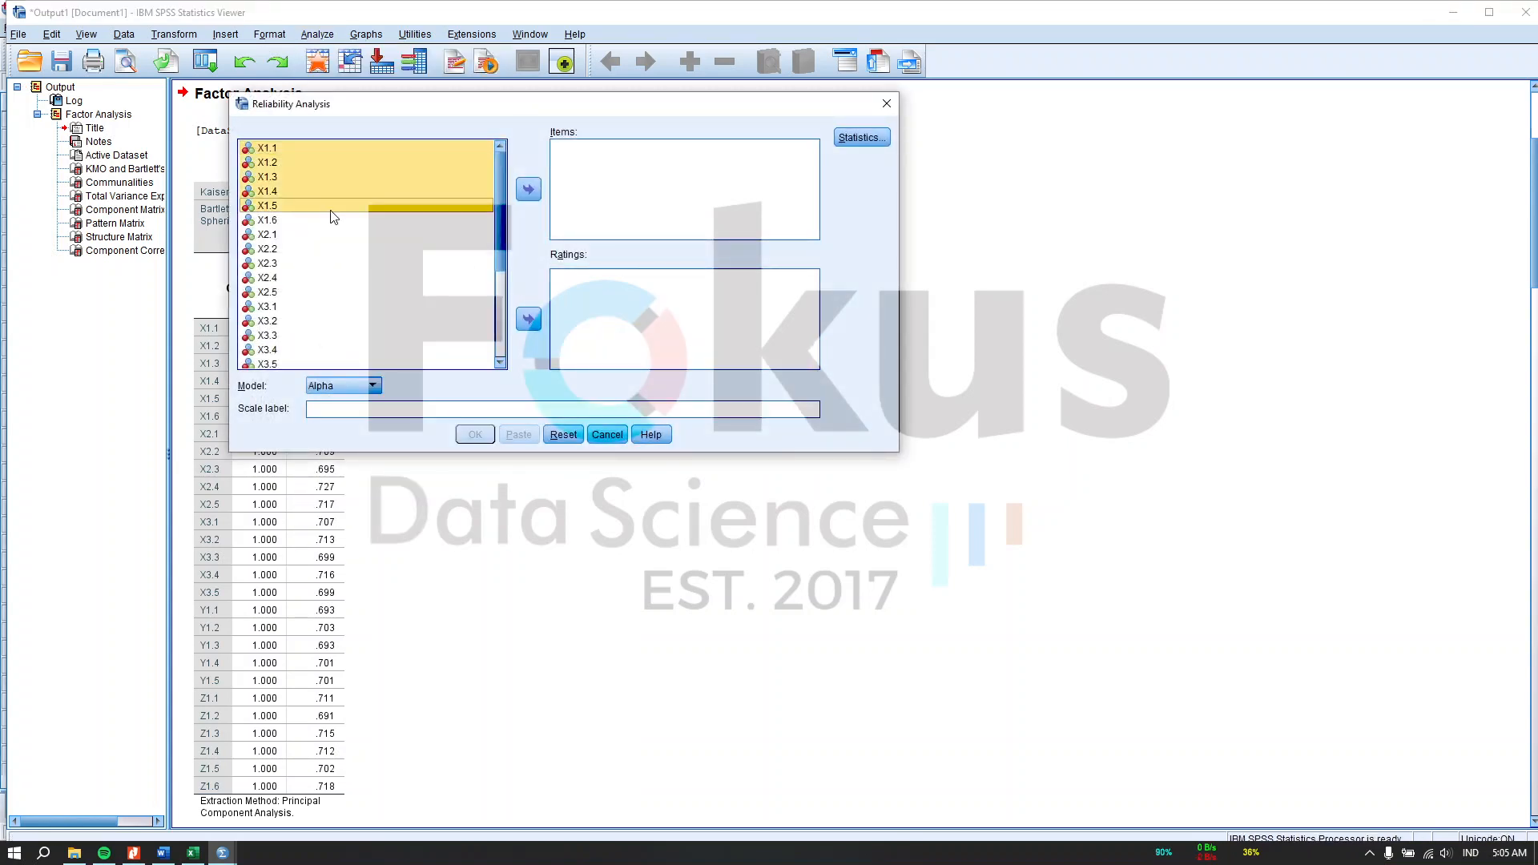
pyautogui.keyDown('shift'); pyautogui.click(327, 222); pyautogui.keyUp('shift')
pyautogui.click(529, 189)
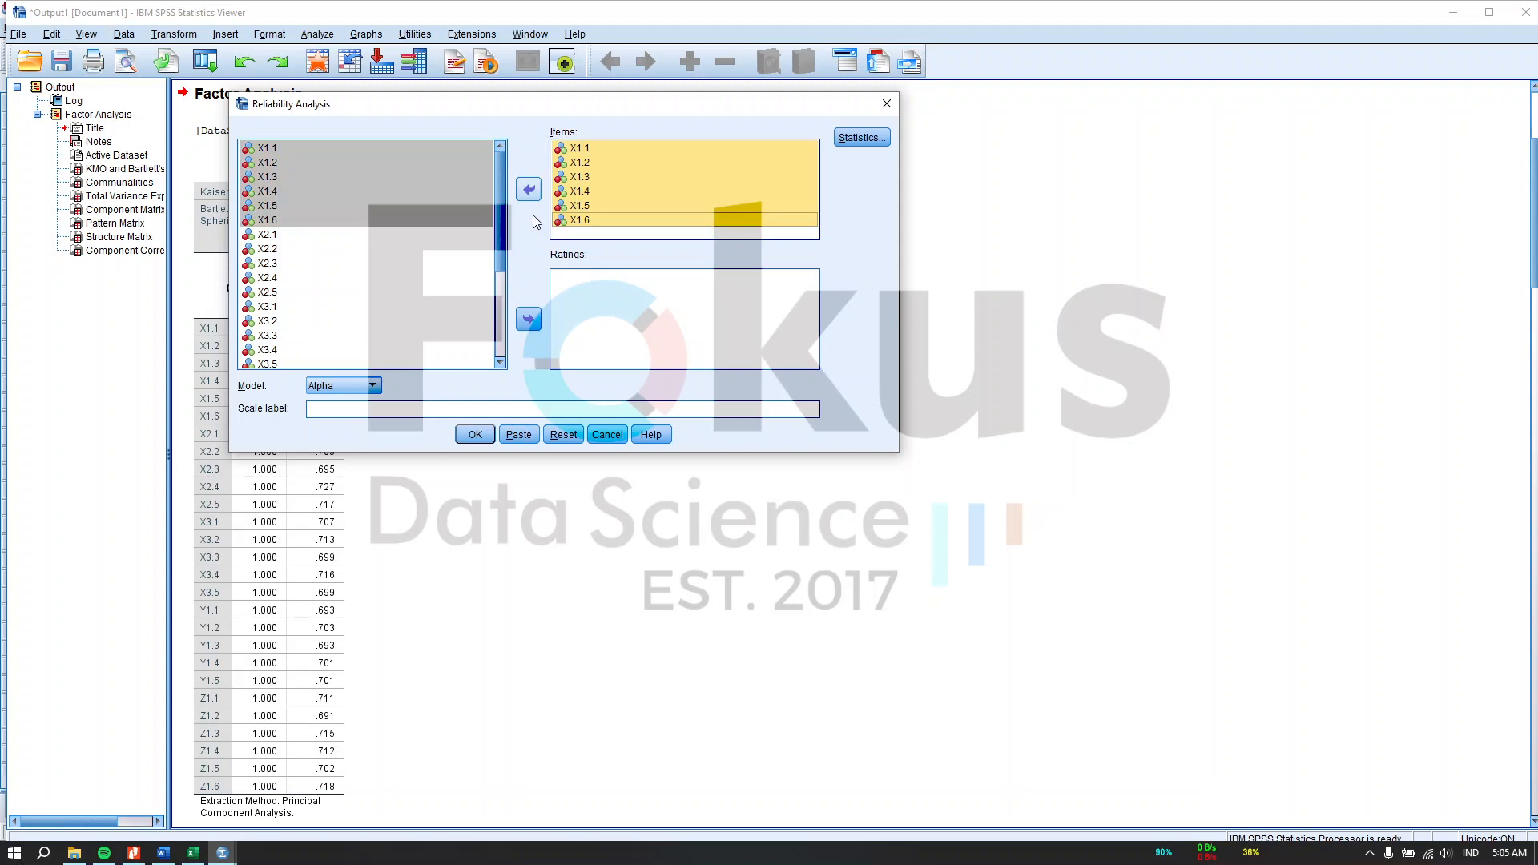
pyautogui.click(475, 434)
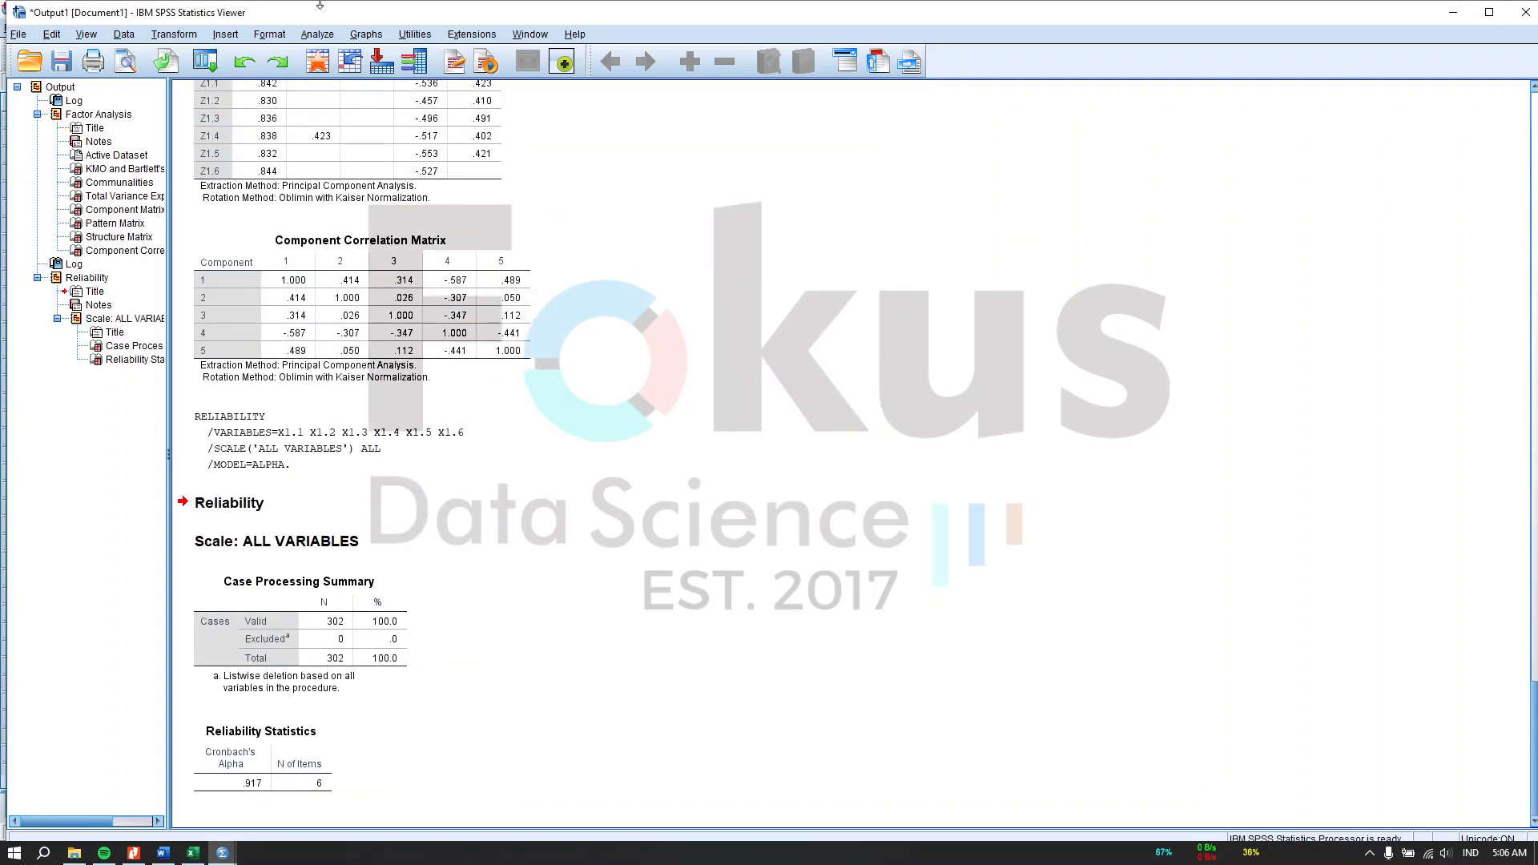
# Step: Rerun the reliability analysis with items X2.1 through X2.5 in place of the X1 items
pyautogui.click(310, 40)
pyautogui.moveTo(480, 311)
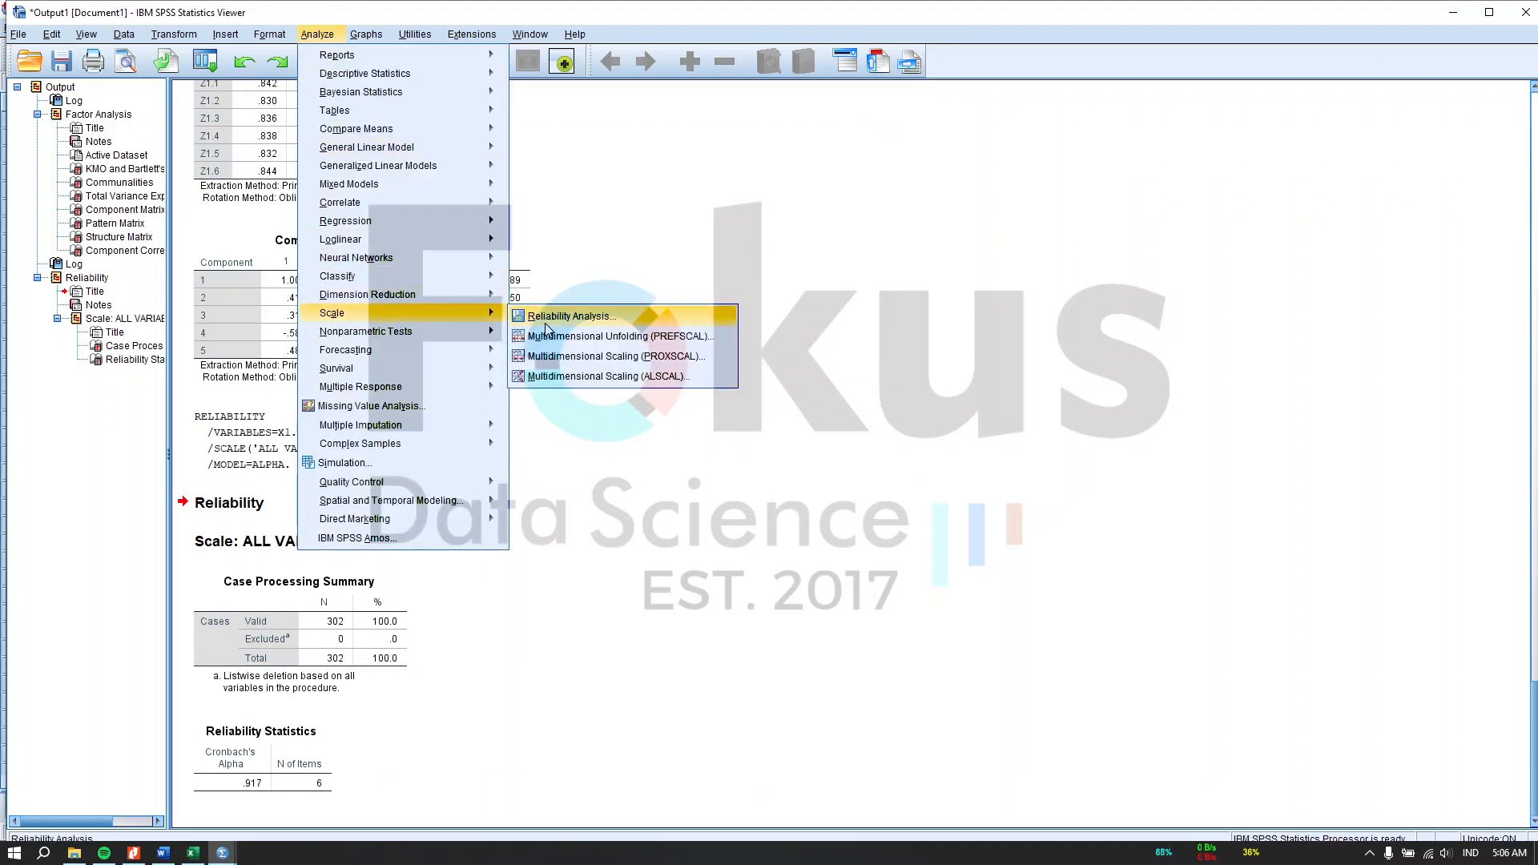
pyautogui.click(549, 315)
pyautogui.click(677, 218)
pyautogui.keyDown('shift'); pyautogui.click(577, 148); pyautogui.keyUp('shift')
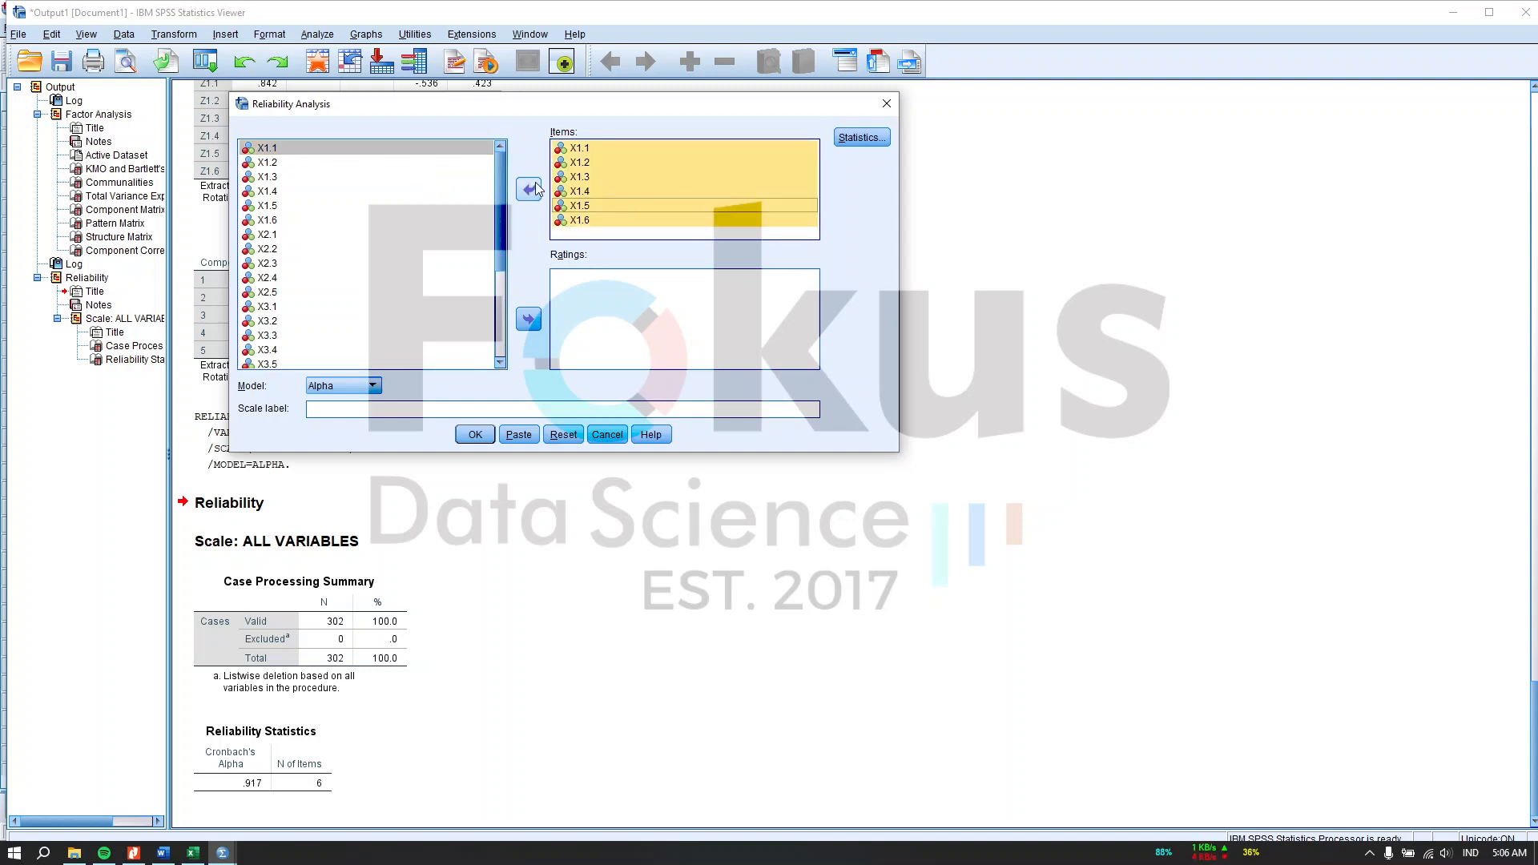
pyautogui.click(529, 189)
pyautogui.click(398, 239)
pyautogui.keyDown('shift'); pyautogui.click(387, 293); pyautogui.keyUp('shift')
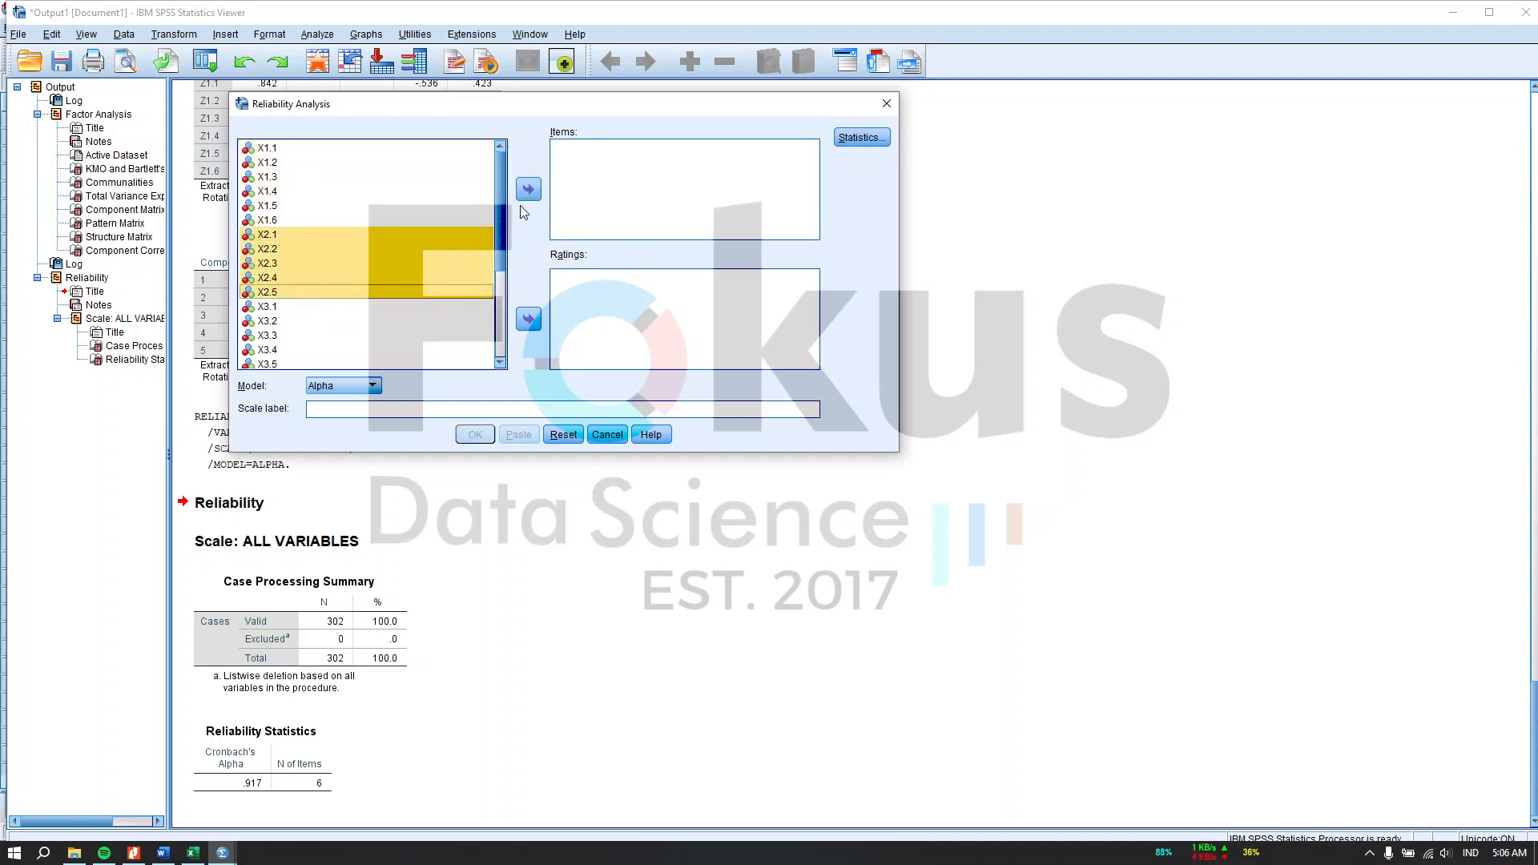
pyautogui.click(529, 189)
pyautogui.click(475, 434)
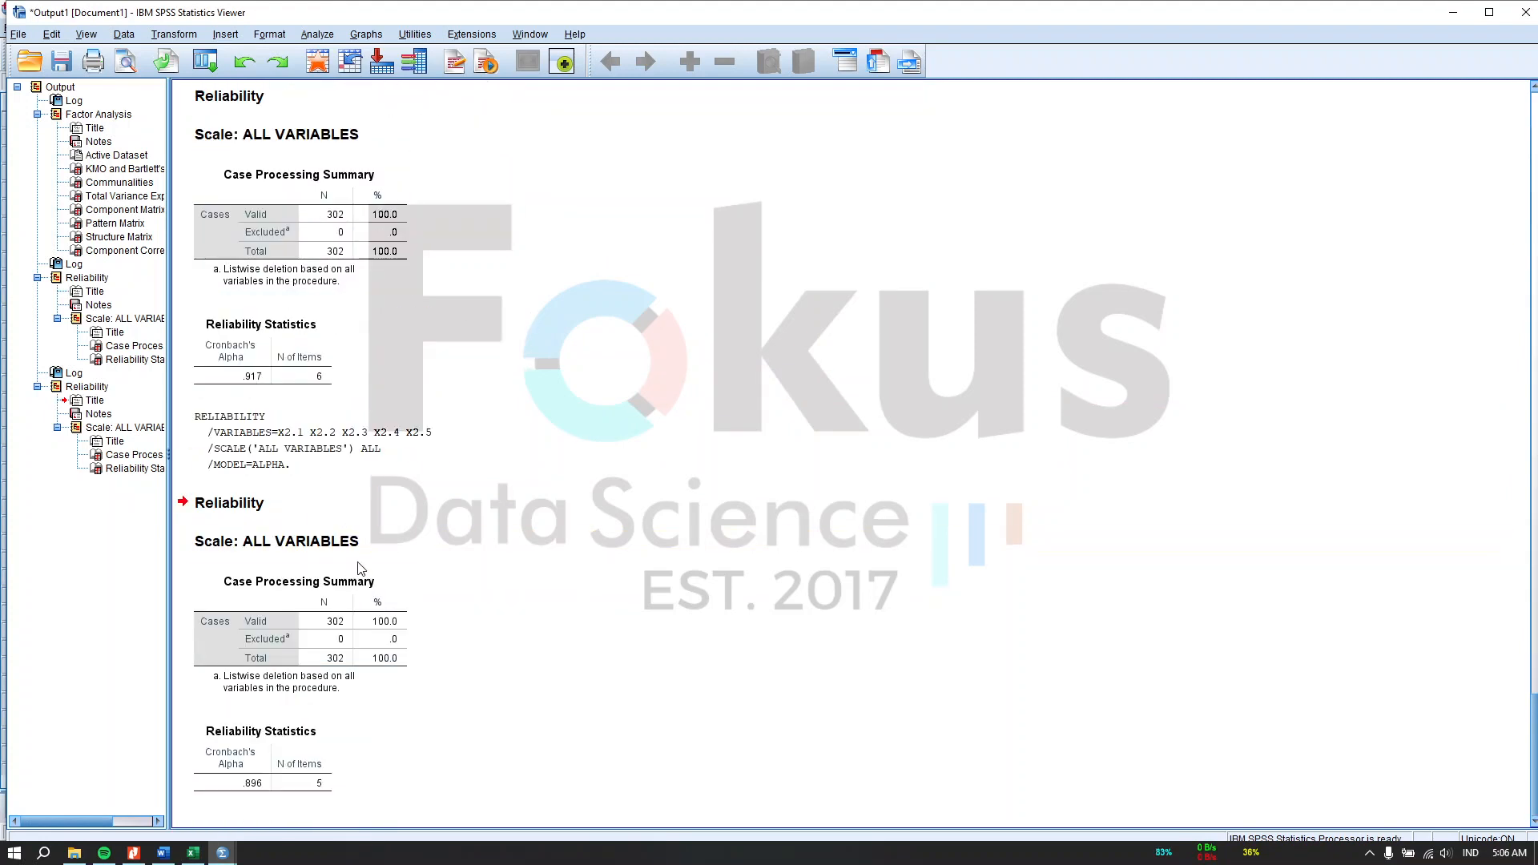
# Step: Rename the first Reliability Statistics table title to Reliability Statistics X1
pyautogui.click(316, 346)
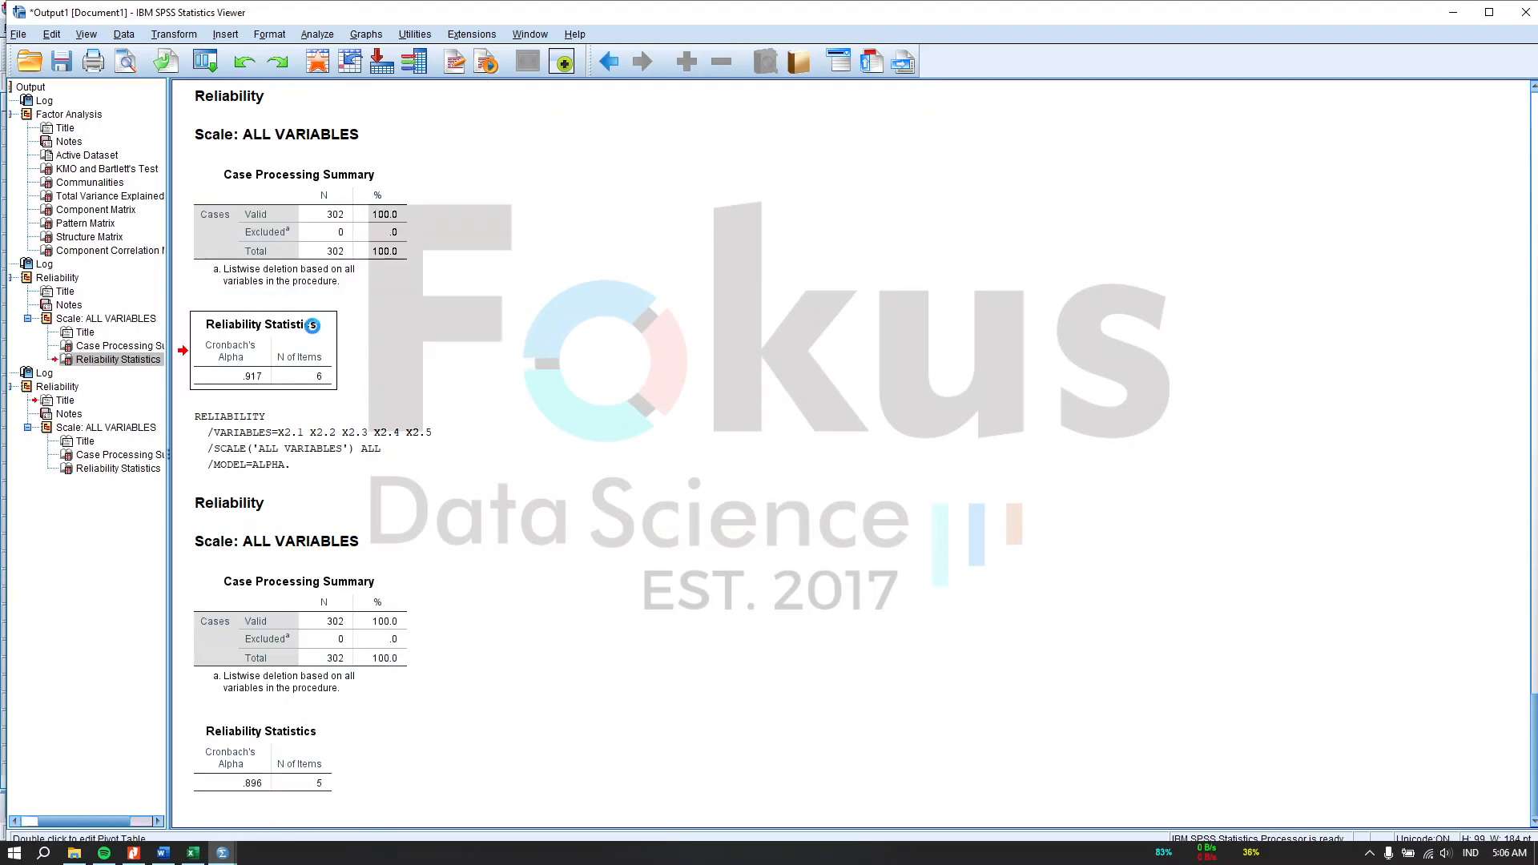
pyautogui.doubleClick(313, 326)
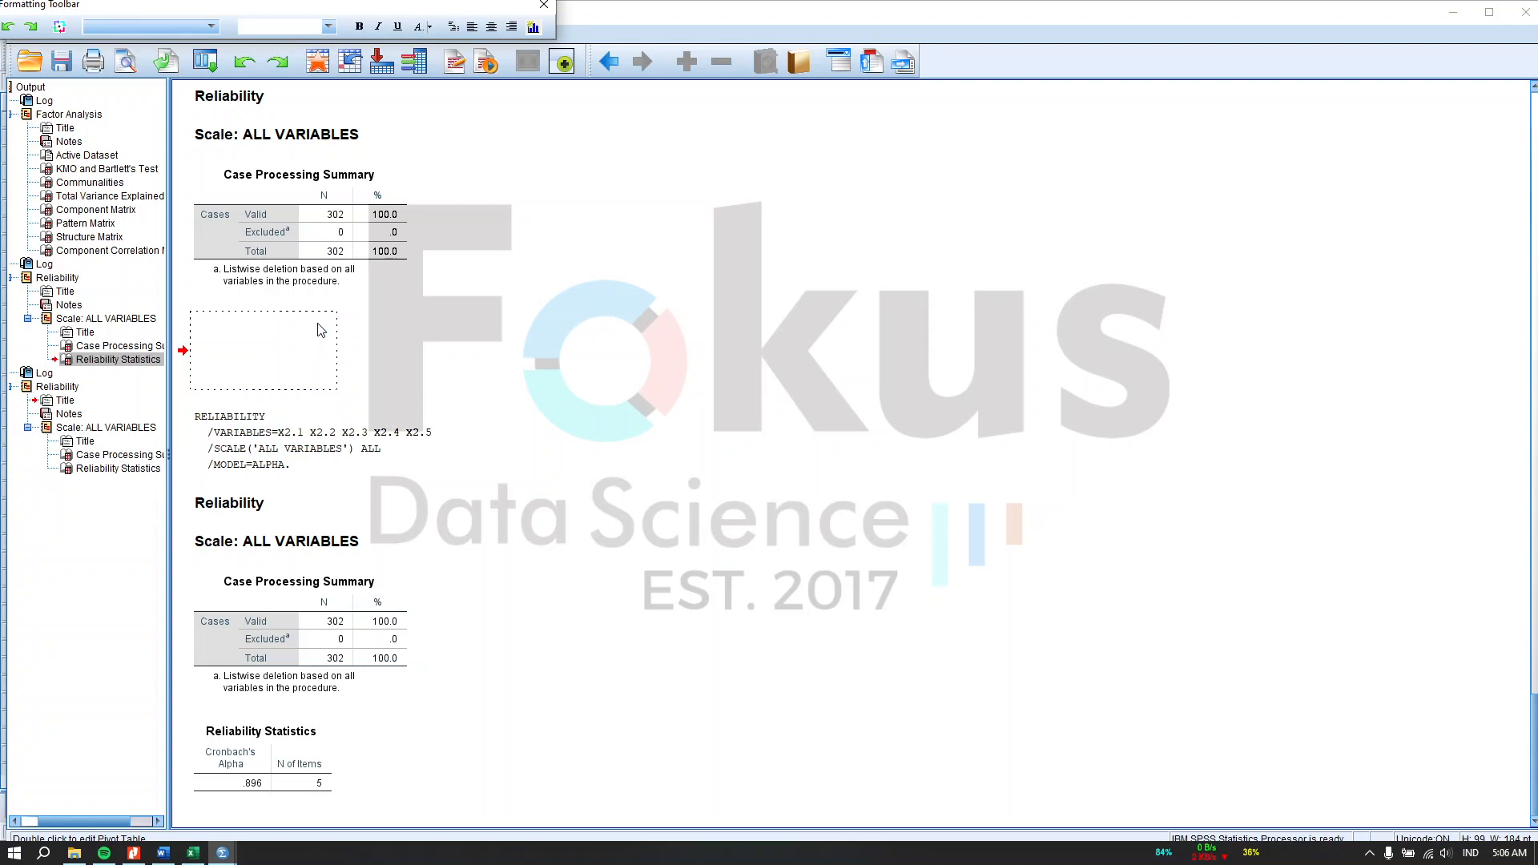
pyautogui.doubleClick(320, 330)
pyautogui.press('End')
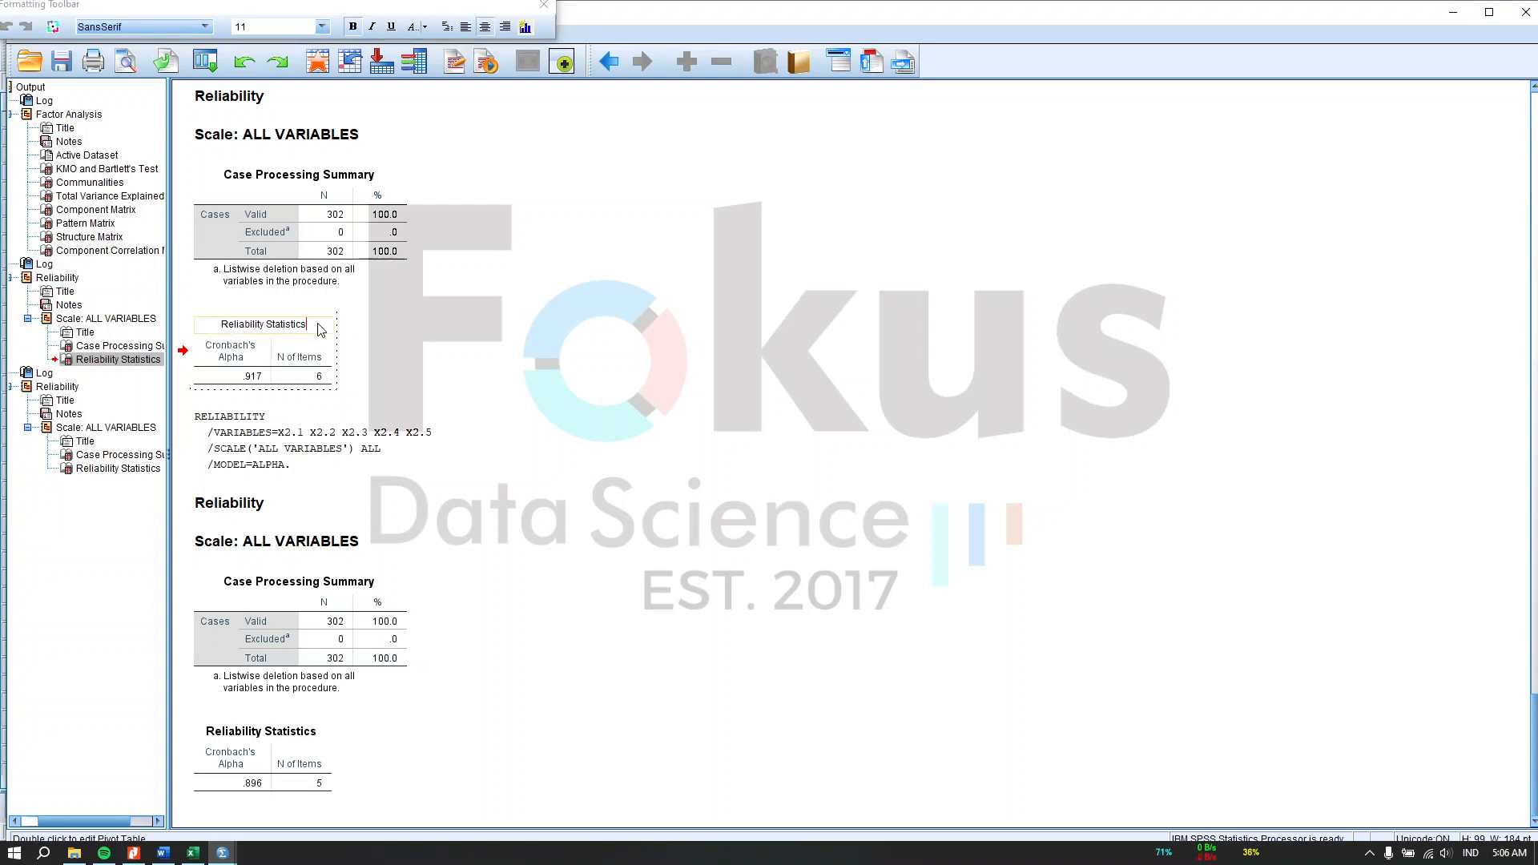
pyautogui.write('X1')
pyautogui.press('Return')
# Step: Rename the second Reliability Statistics table title to Reliability Statistics X2
pyautogui.click(299, 735)
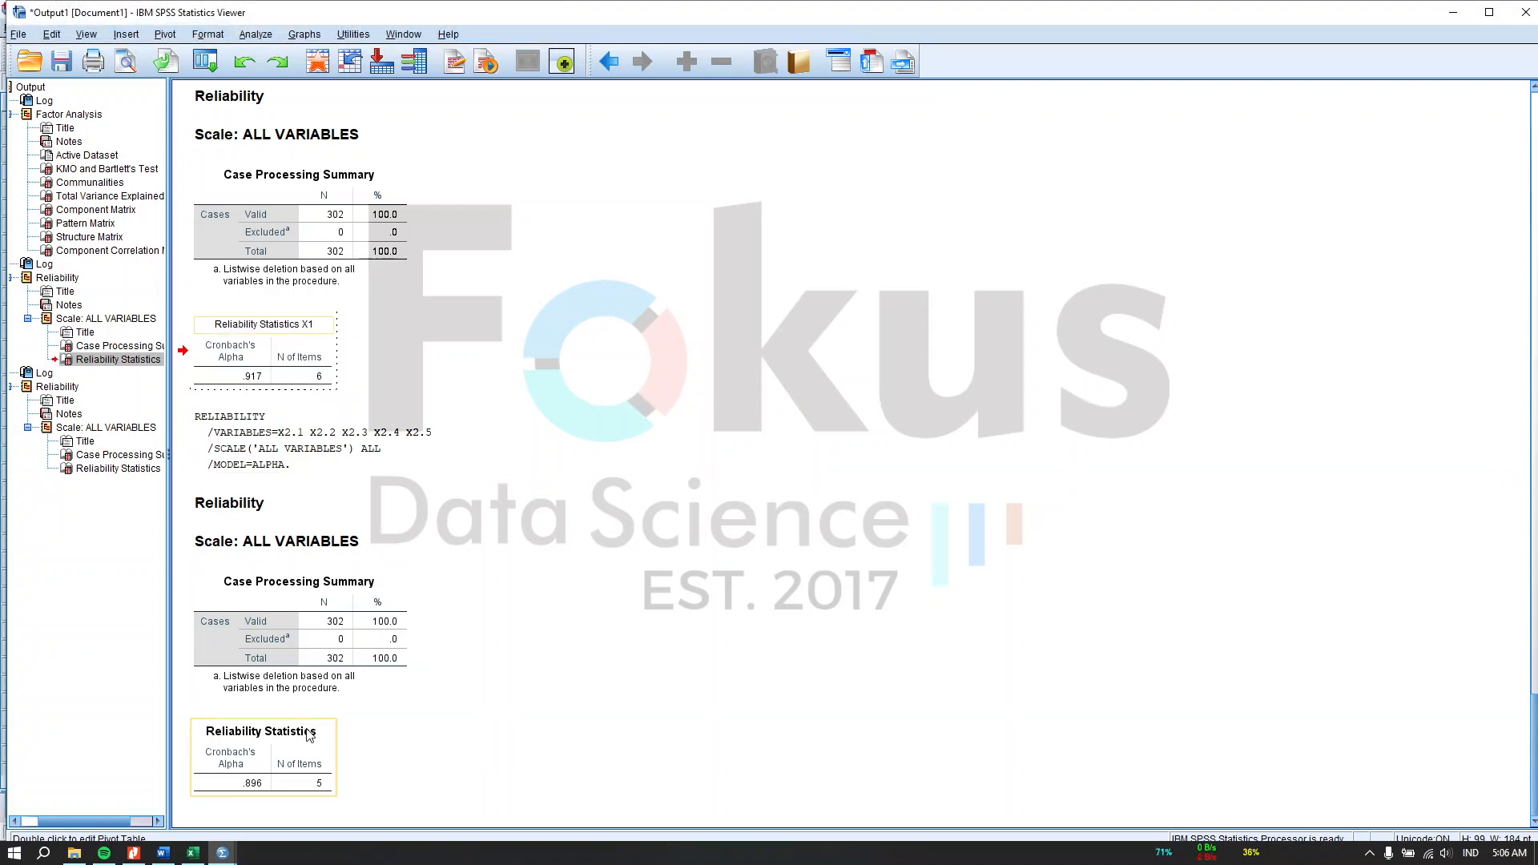
pyautogui.doubleClick(303, 747)
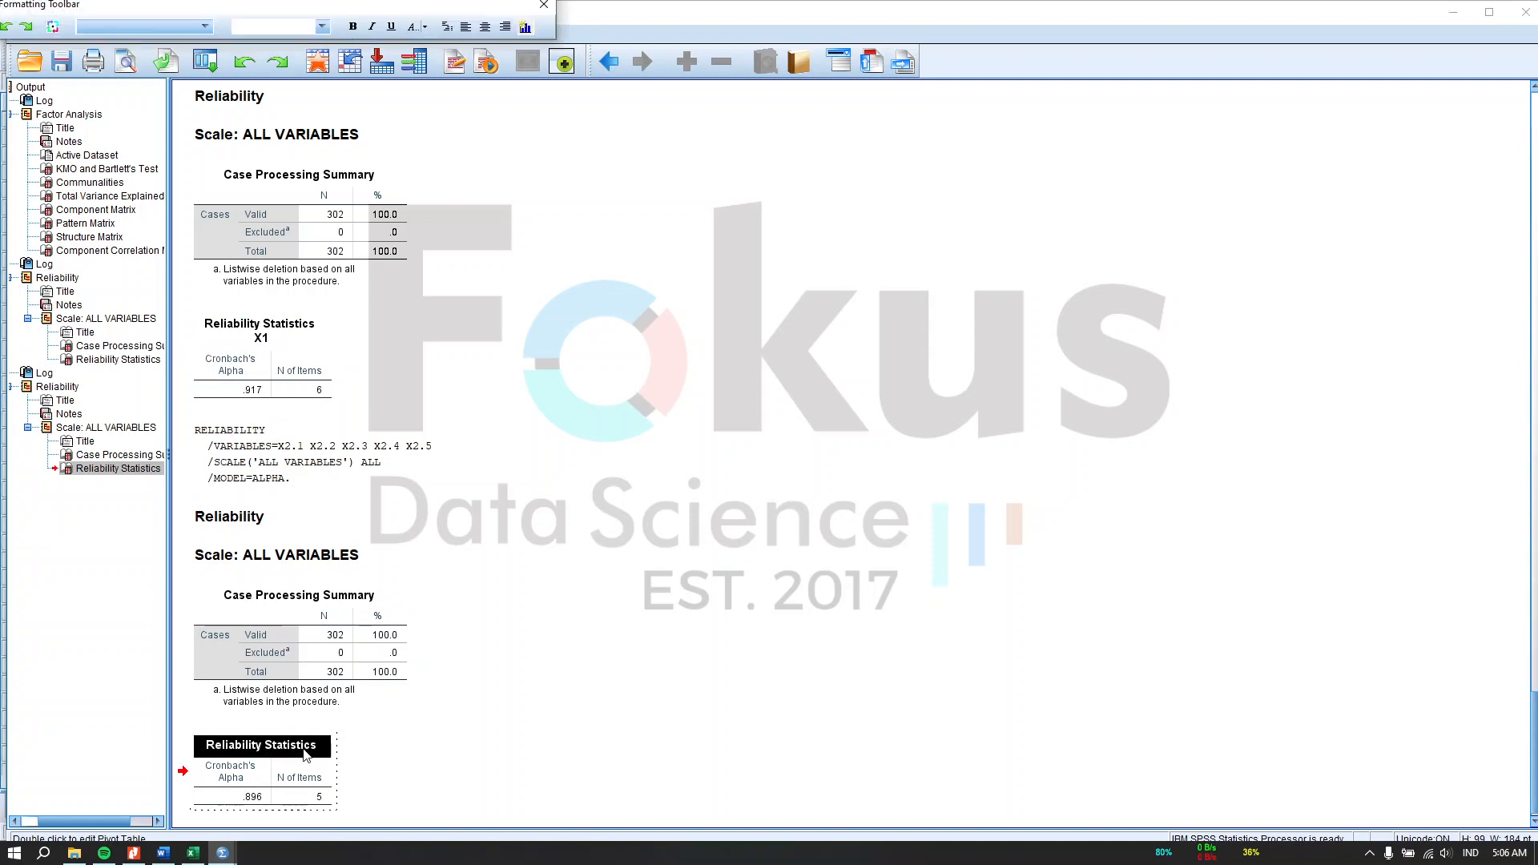
pyautogui.press('End')
pyautogui.write('X2')
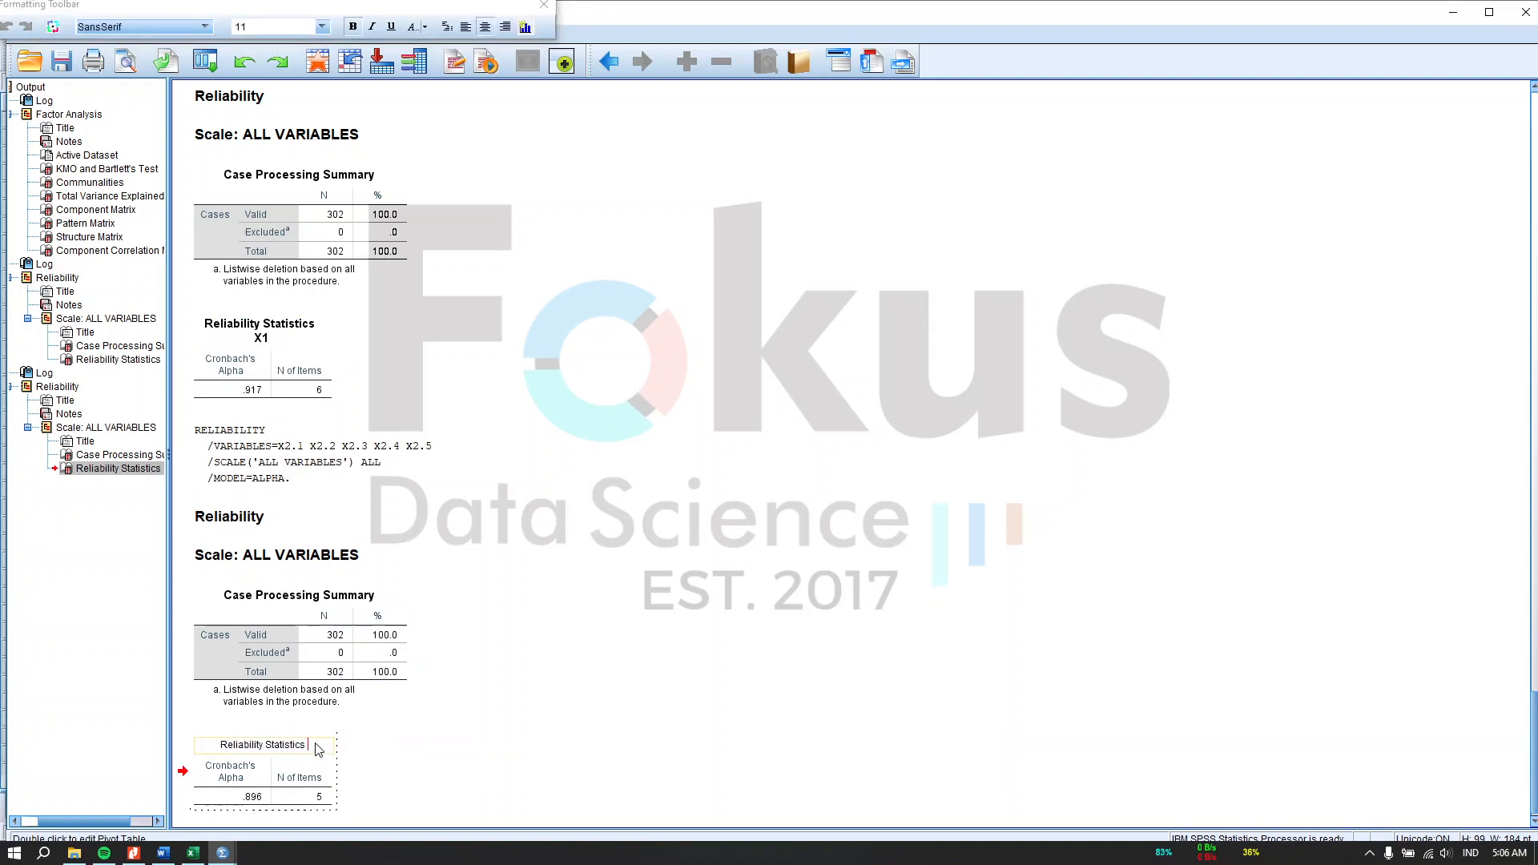
pyautogui.click(593, 714)
pyautogui.scroll(20, 601, 705)
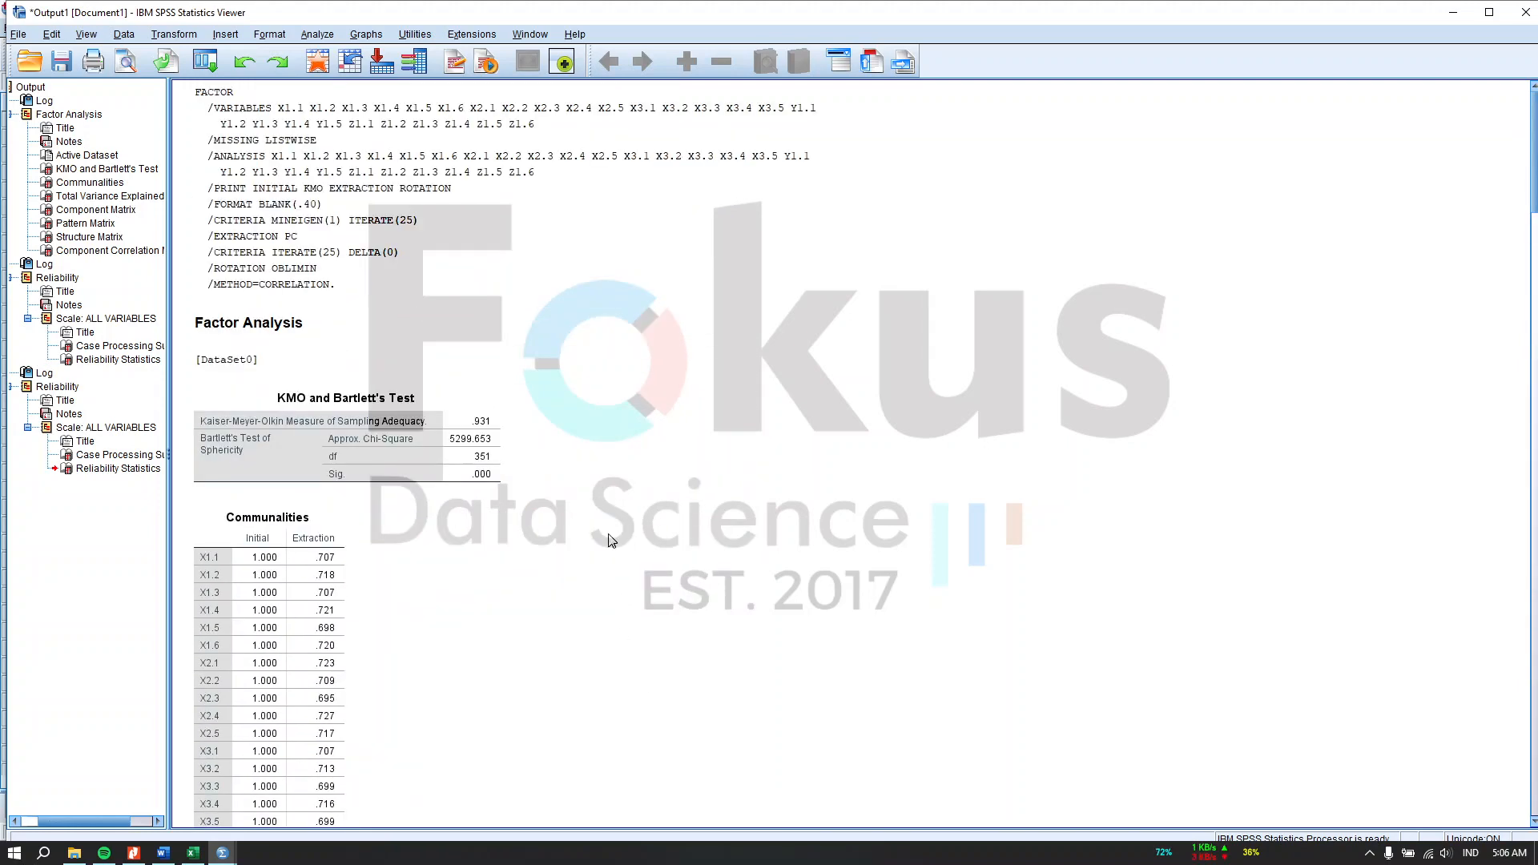
# Step: Review the factor analysis and reliability output tables, including the KMO and Bartlett's Test and pattern matrix
pyautogui.scroll(-15, 567, 537)
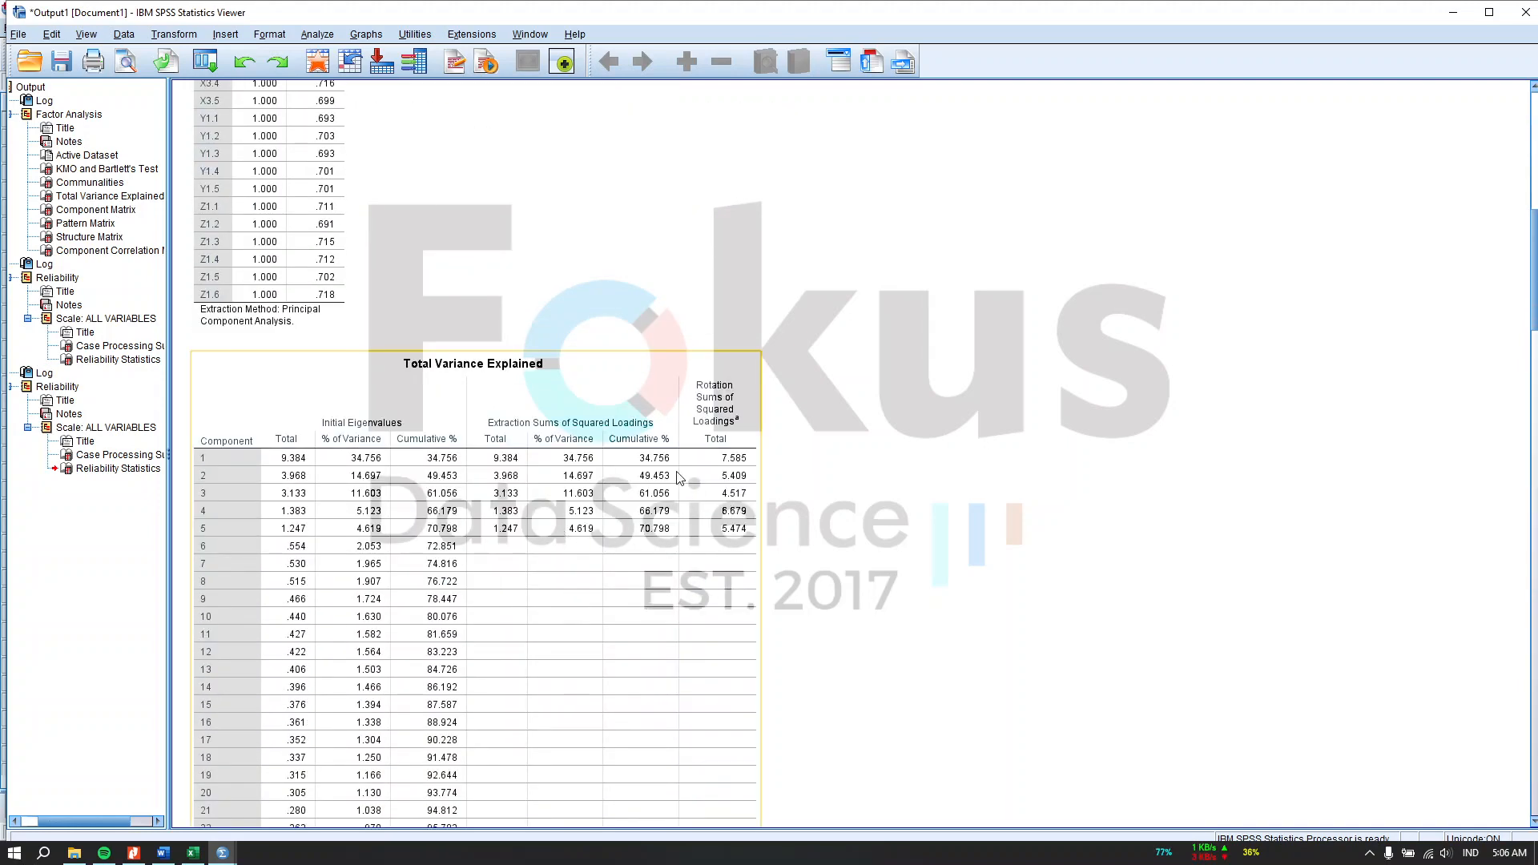
pyautogui.scroll(15, 697, 484)
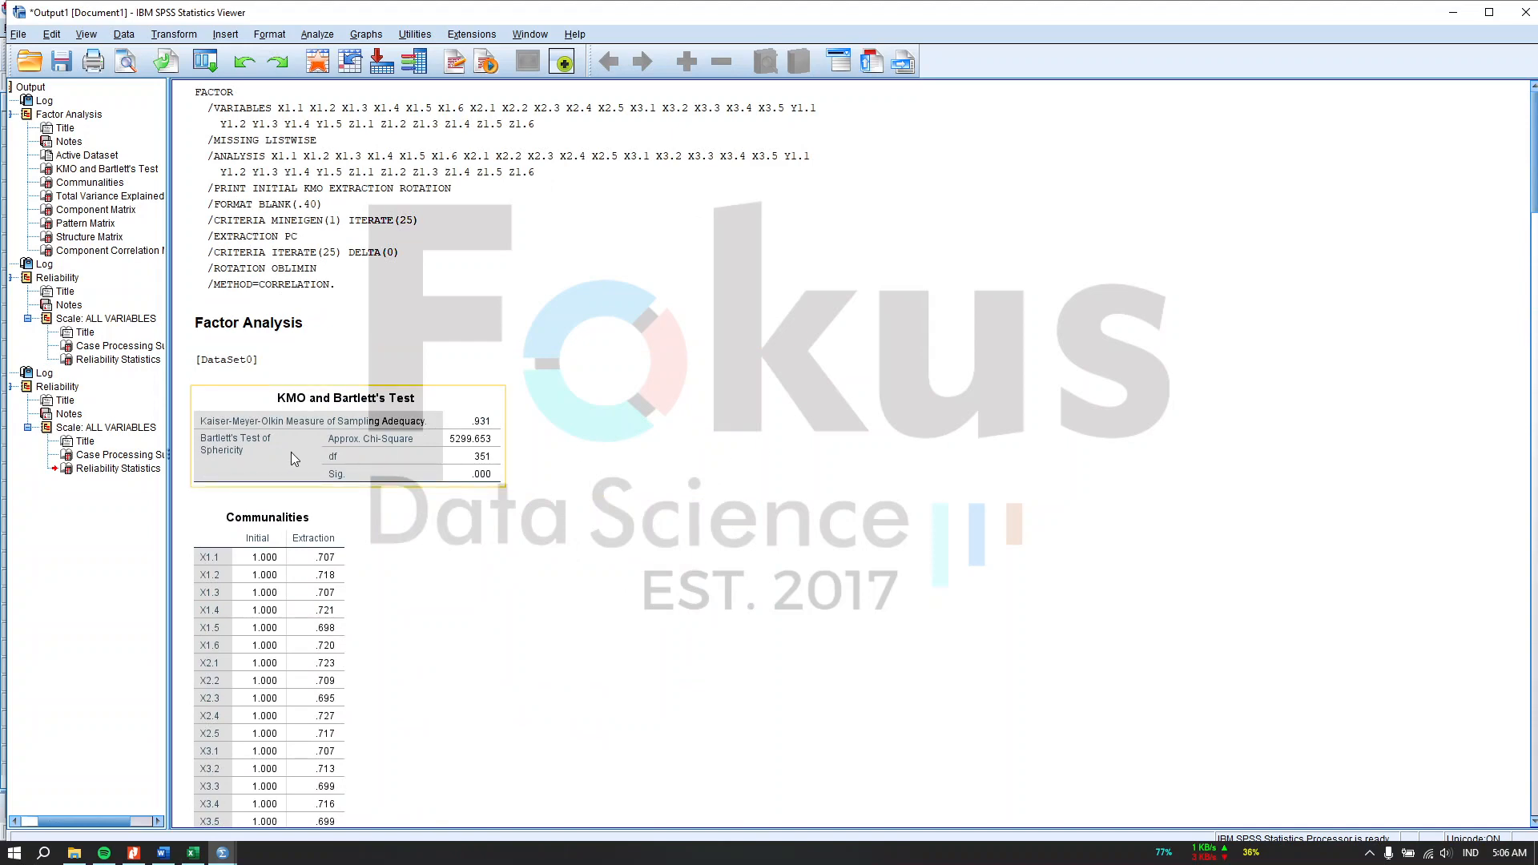
pyautogui.click(387, 423)
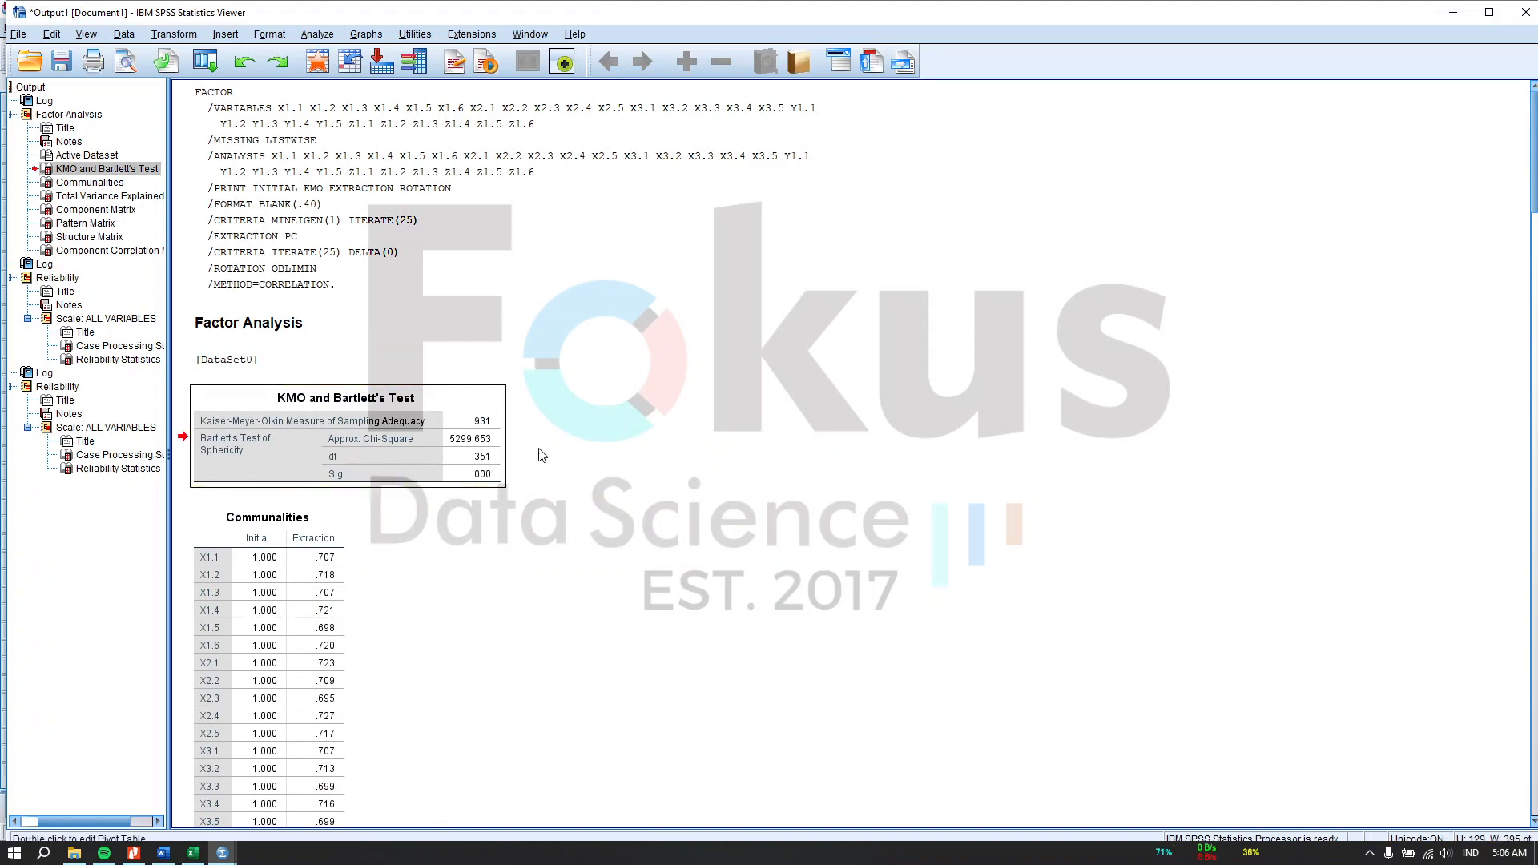
pyautogui.scroll(-9, 491, 479)
pyautogui.scroll(-20, 491, 479)
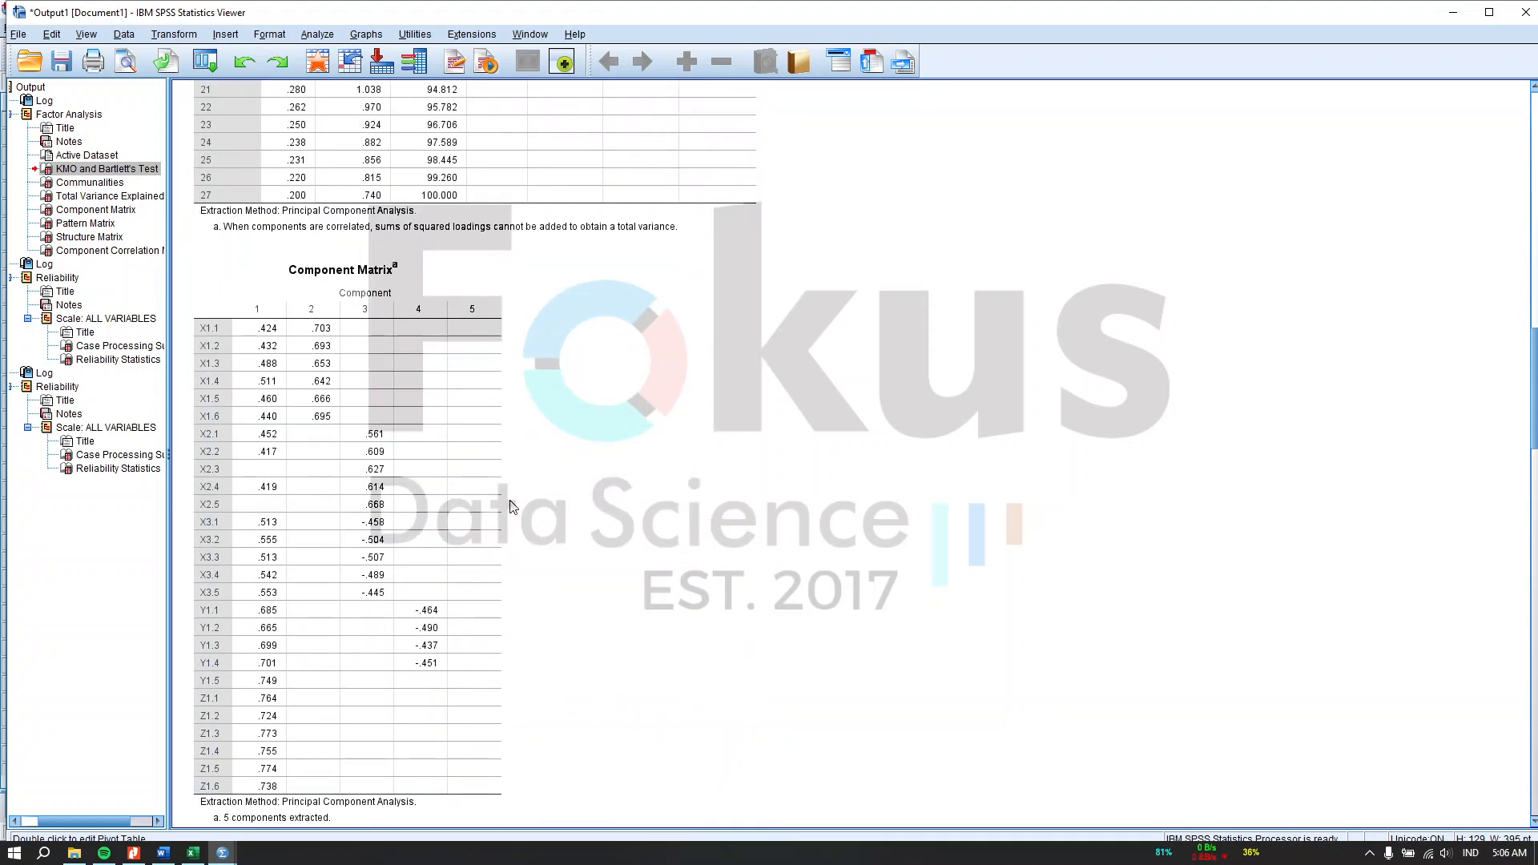
pyautogui.scroll(-20, 561, 488)
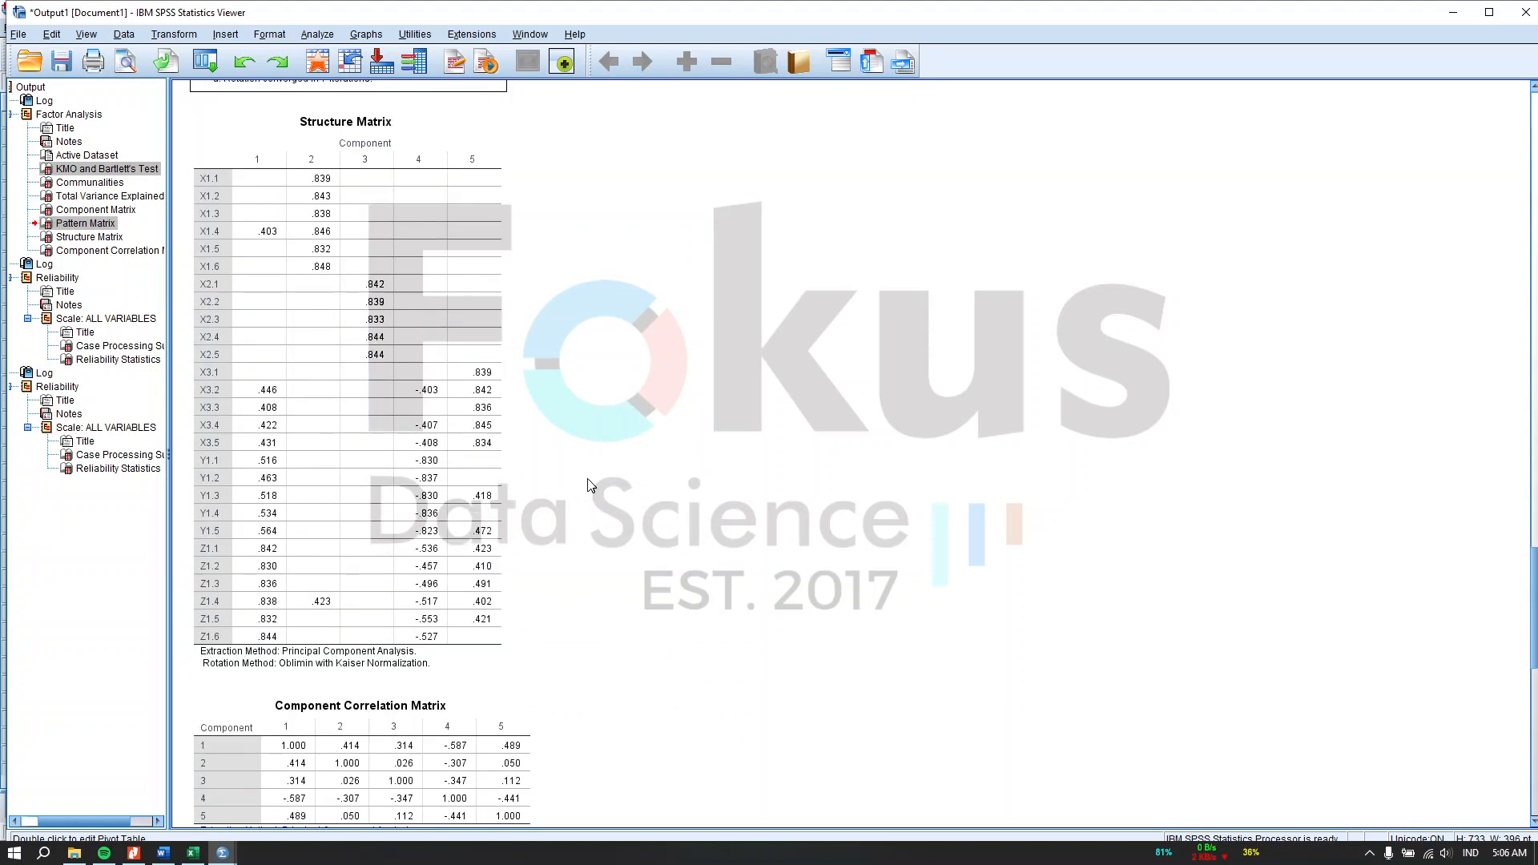
pyautogui.scroll(-6, 595, 488)
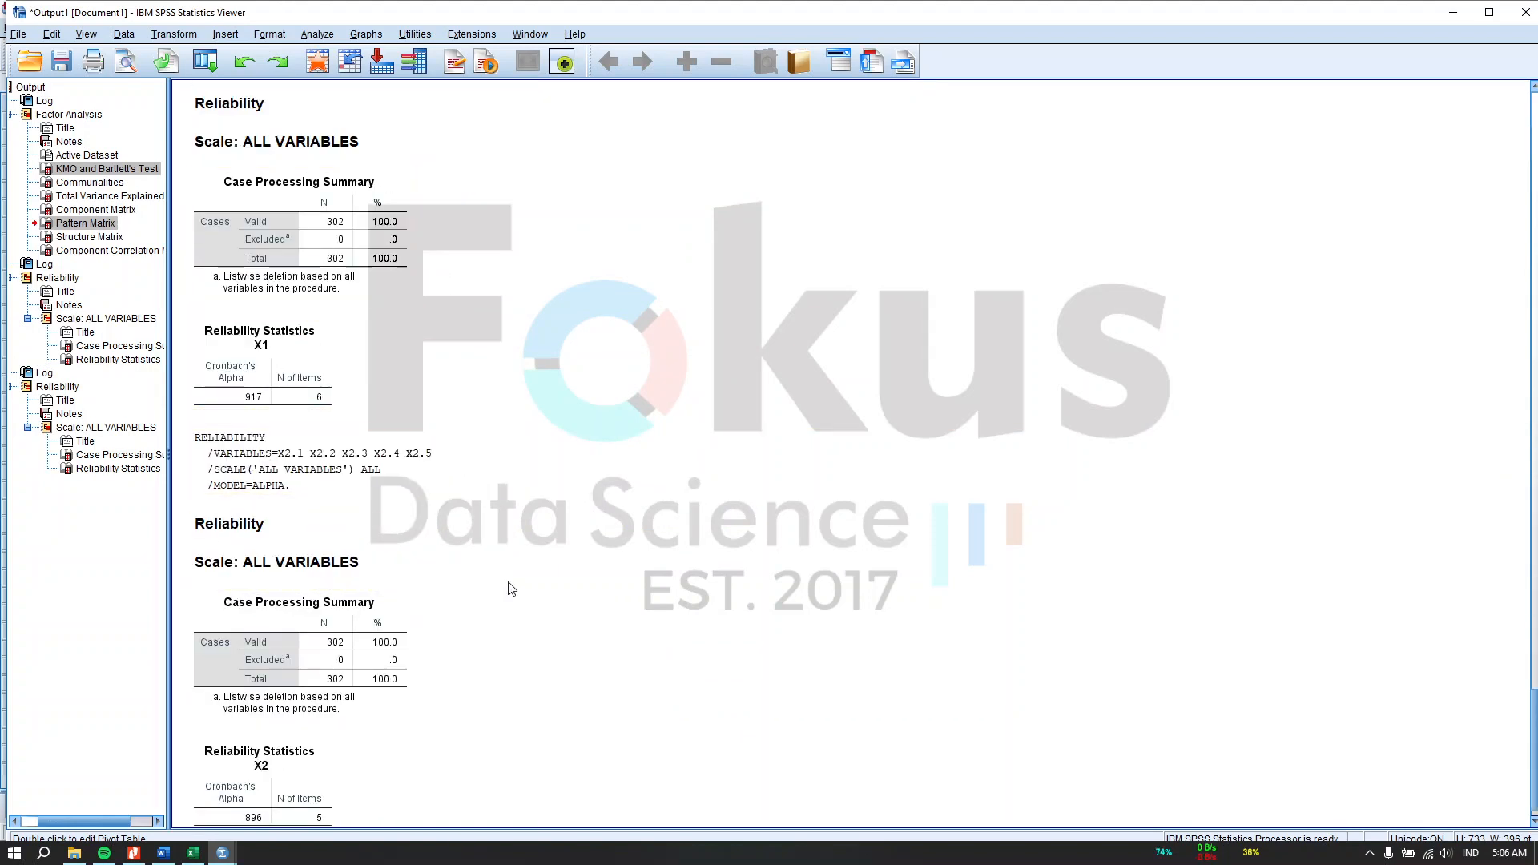
pyautogui.scroll(20, 528, 591)
pyautogui.scroll(20, 553, 596)
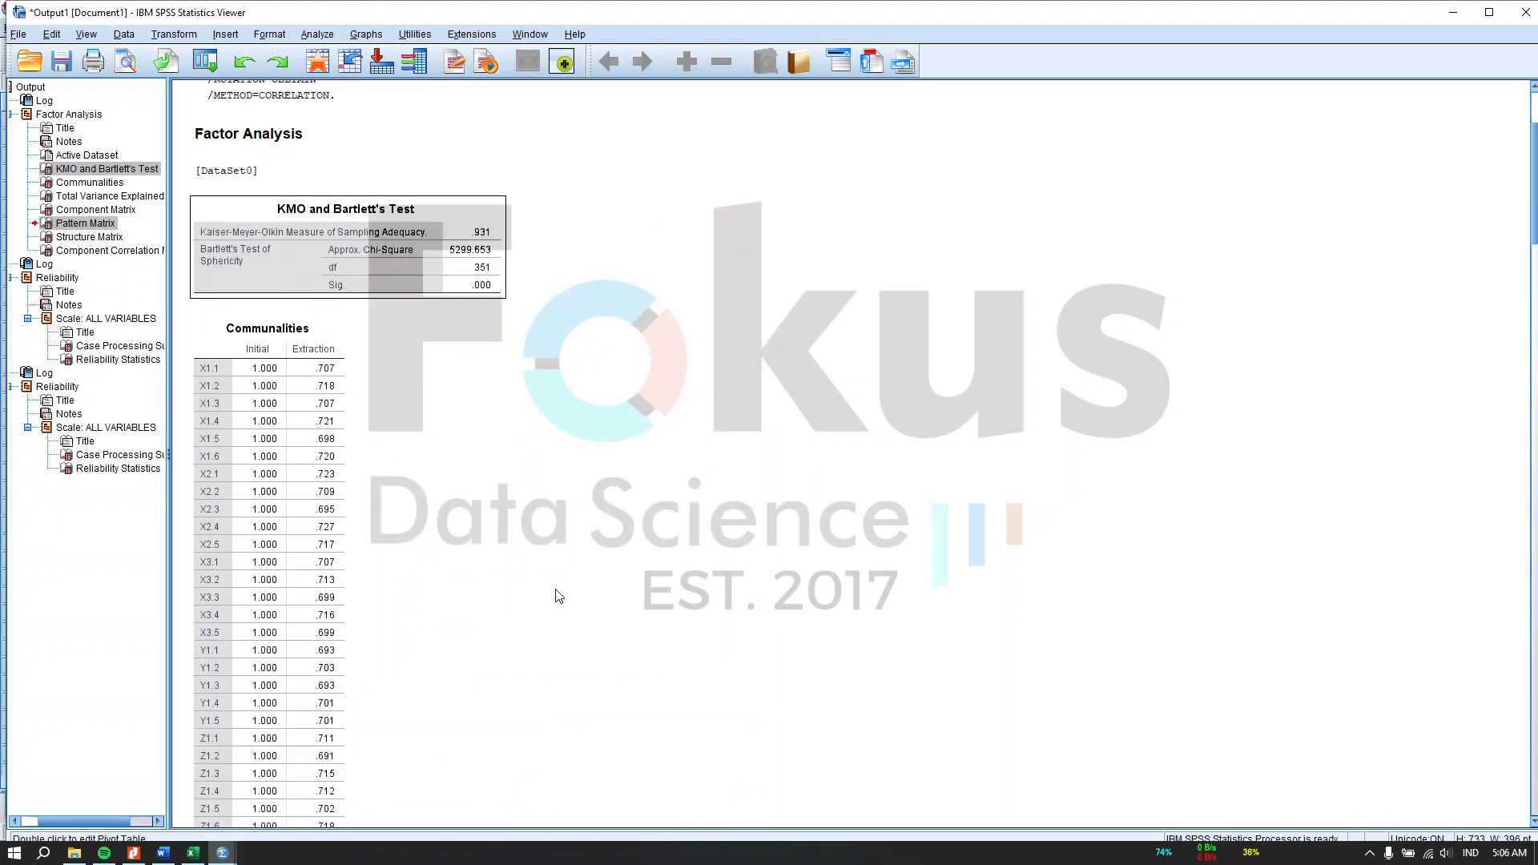
pyautogui.scroll(-20, 513, 343)
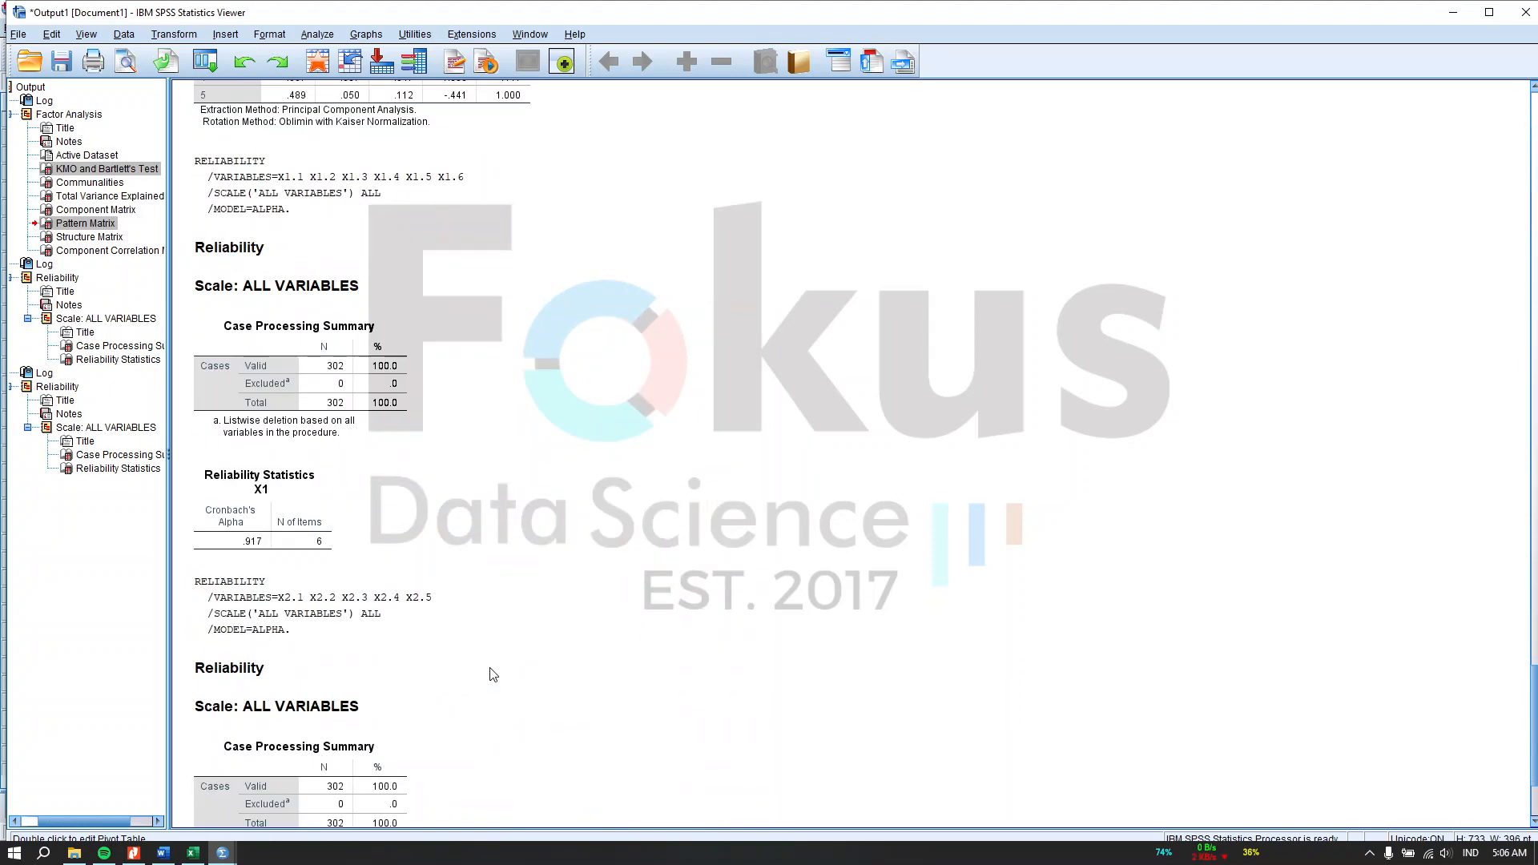
# Step: Select the KMO and Bartlett's Test, Pattern Matrix and both Reliability Statistics tables and copy them
pyautogui.click(319, 276)
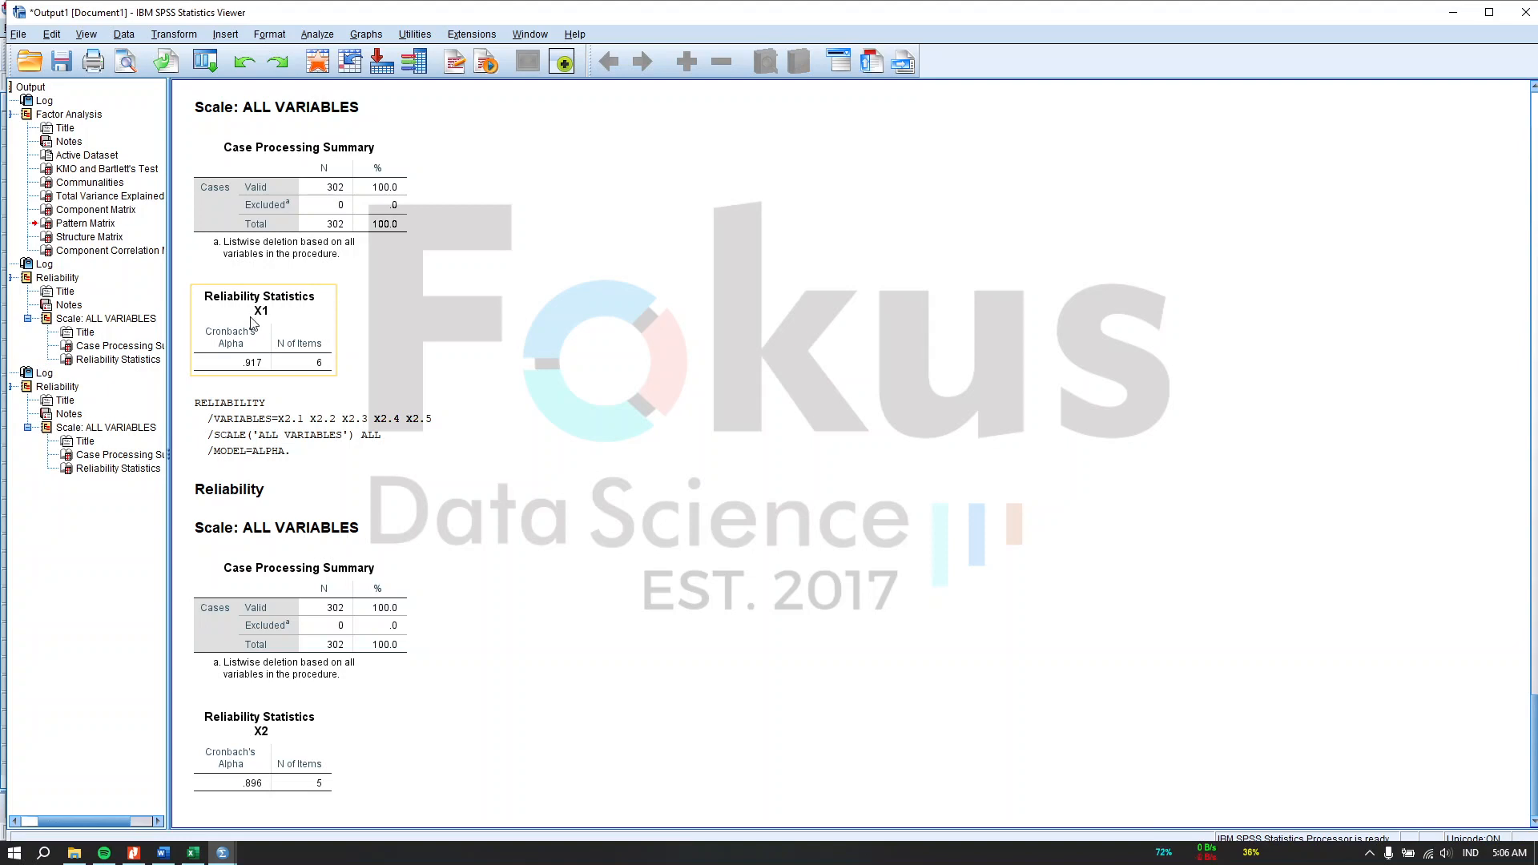
pyautogui.click(250, 322)
pyautogui.keyDown('ctrl'); pyautogui.click(109, 224); pyautogui.keyUp('ctrl')
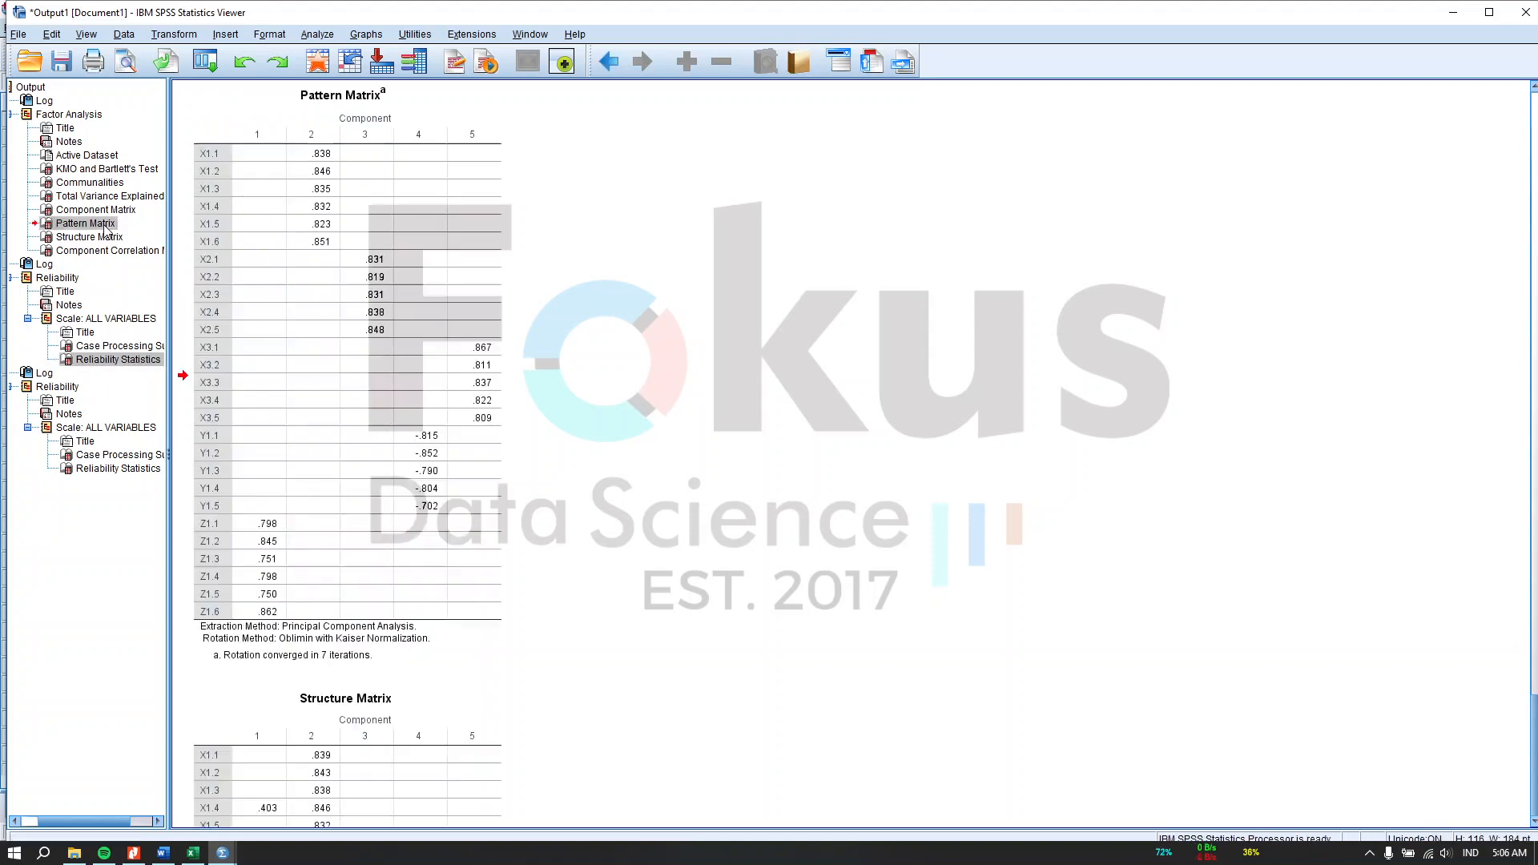
pyautogui.keyDown('ctrl'); pyautogui.click(114, 170); pyautogui.keyUp('ctrl')
pyautogui.keyDown('ctrl'); pyautogui.click(118, 469); pyautogui.keyUp('ctrl')
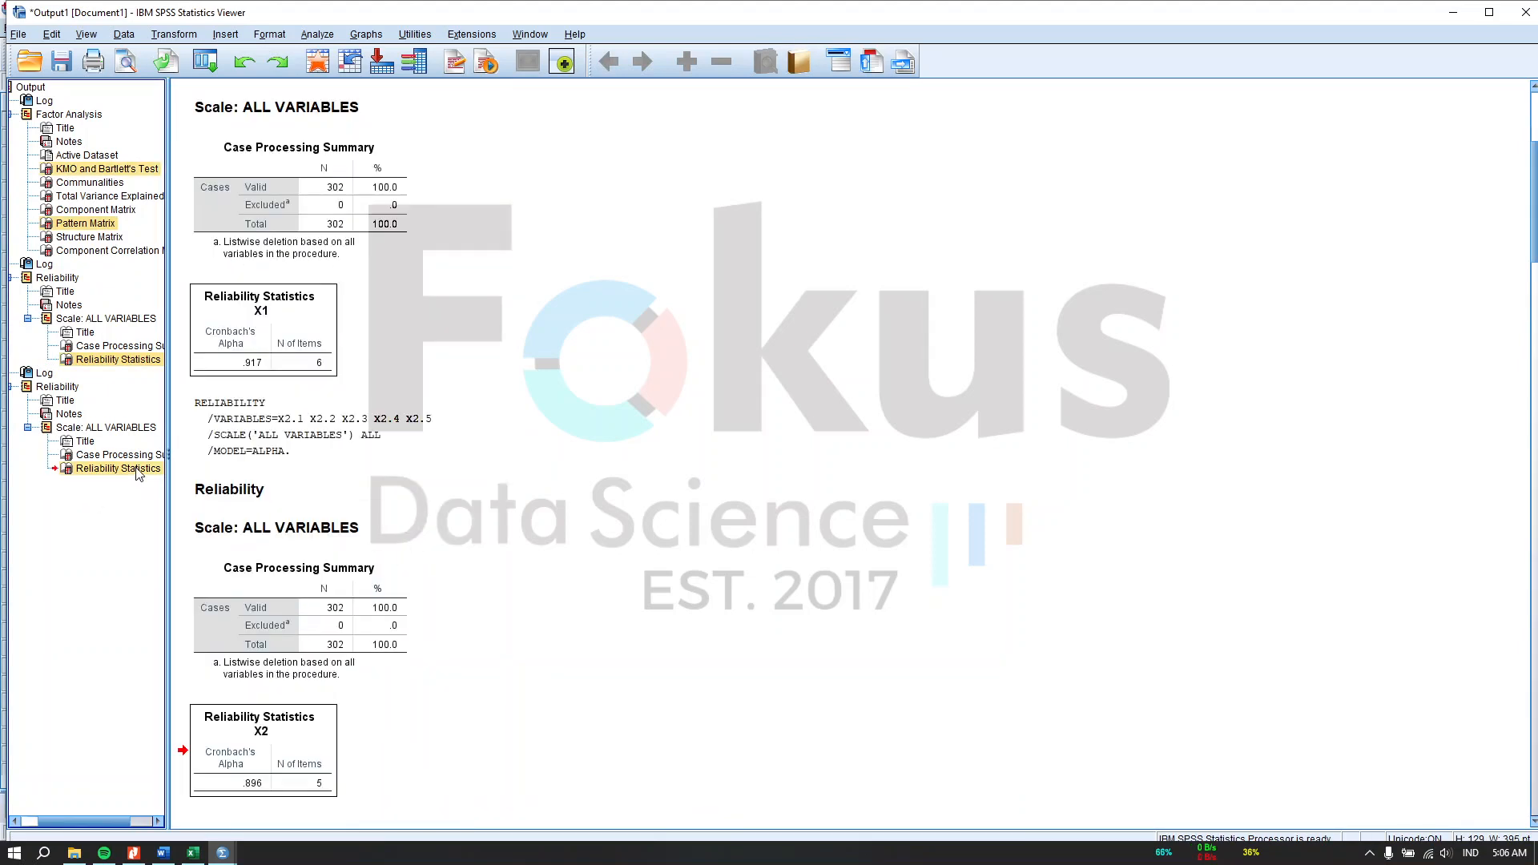
pyautogui.rightClick(296, 721)
pyautogui.click(319, 735)
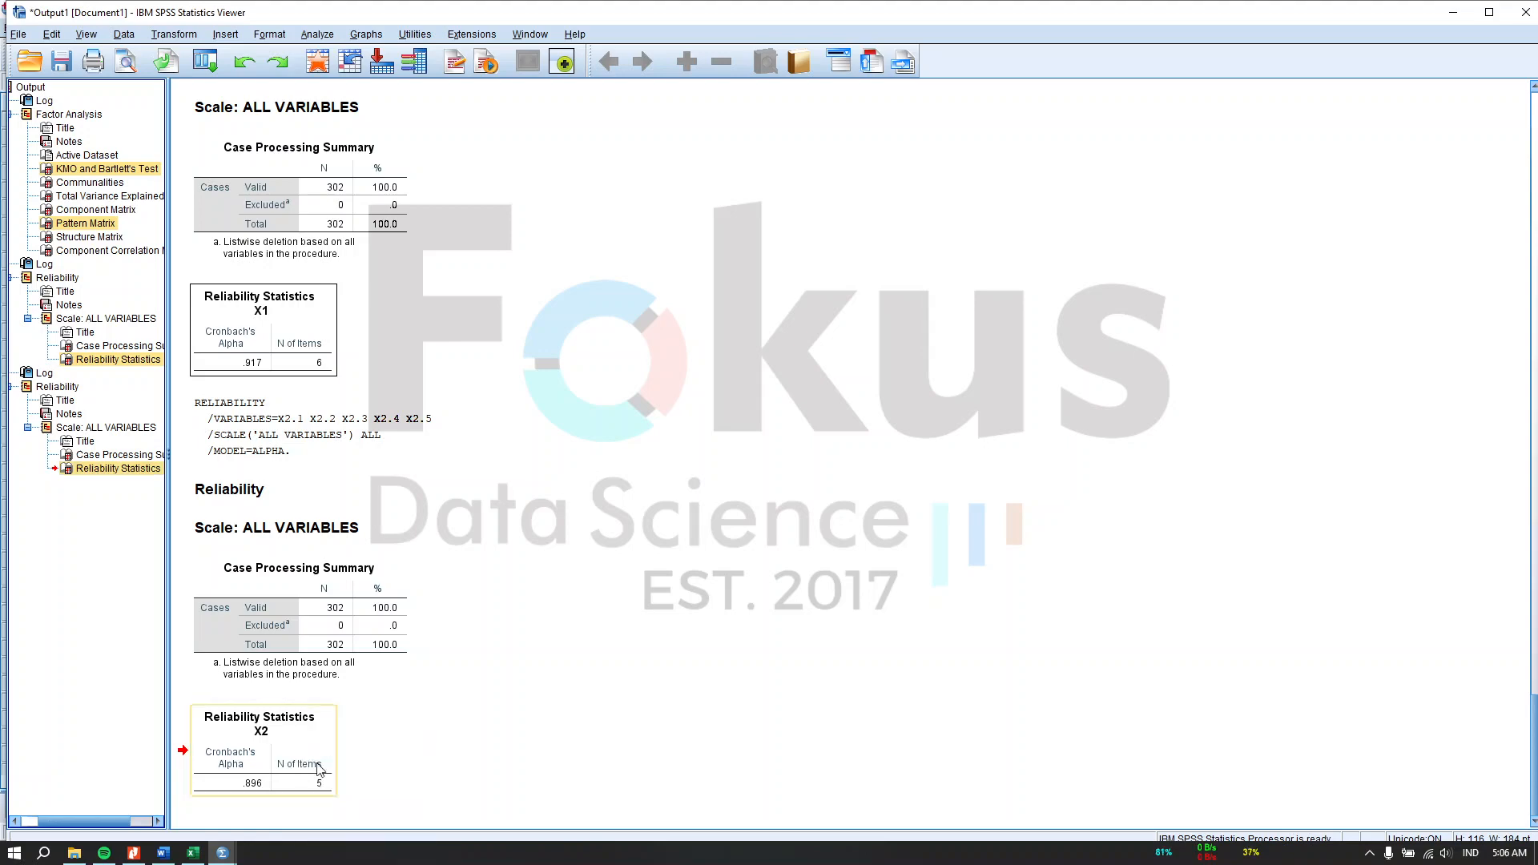
# Step: Paste the copied output tables into cell A1 of a new Excel sheet and unmerge their cells
pyautogui.click(193, 853)
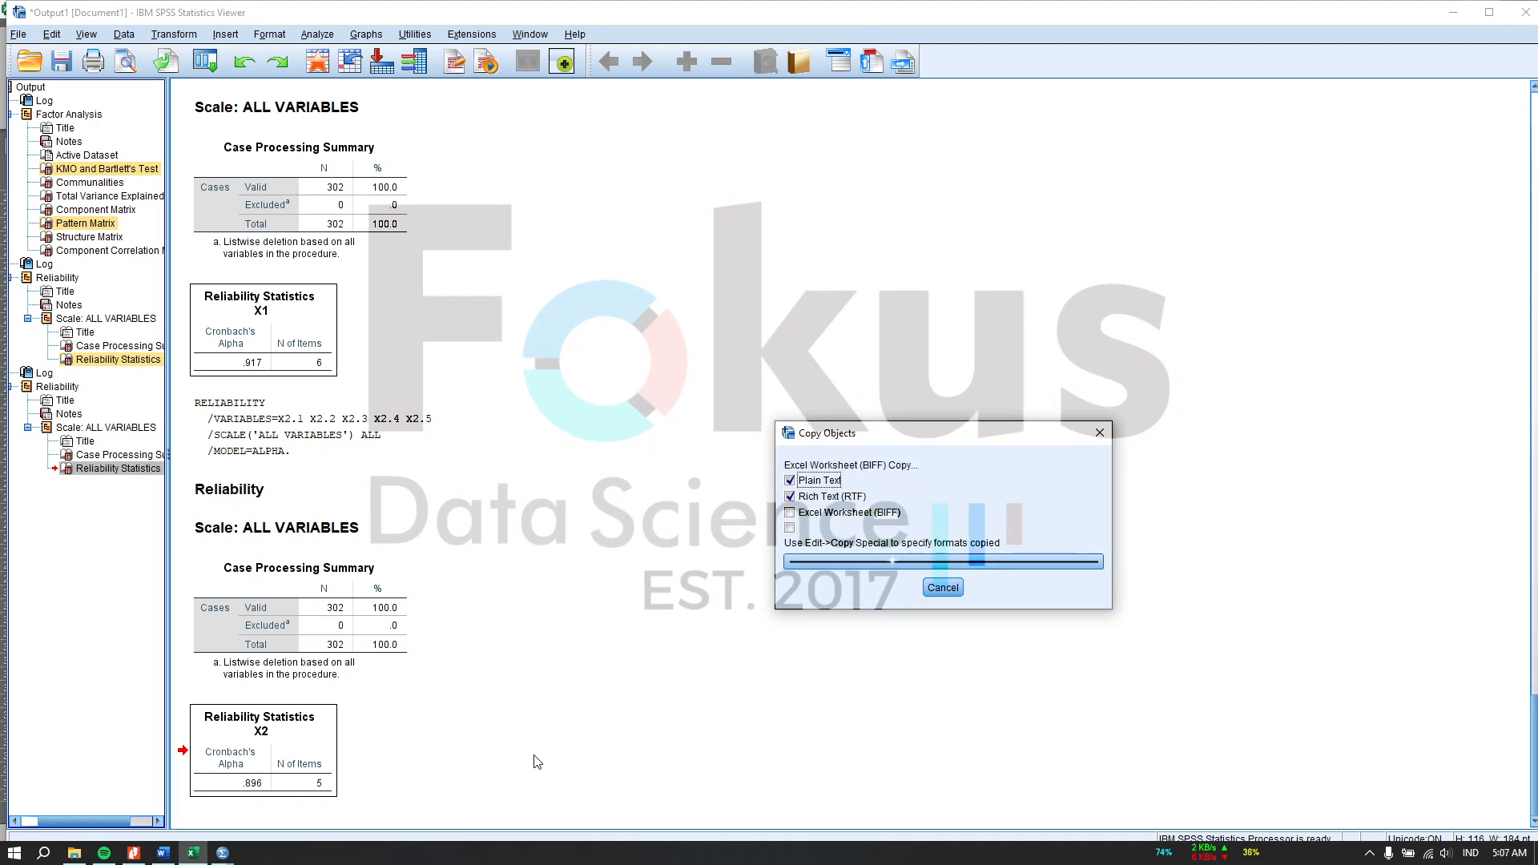
pyautogui.click(201, 855)
pyautogui.click(411, 811)
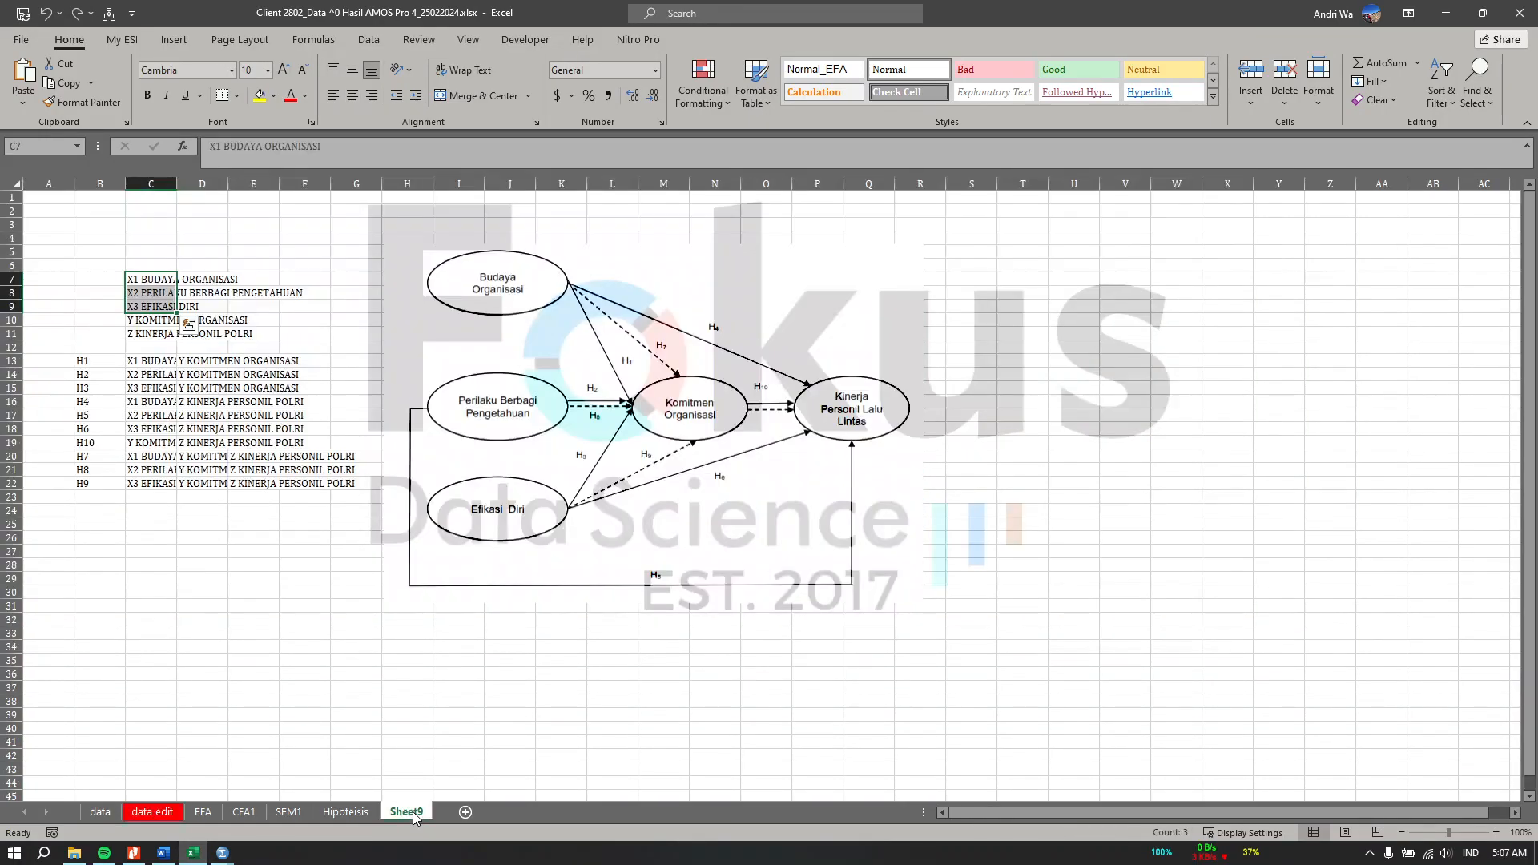
pyautogui.click(465, 812)
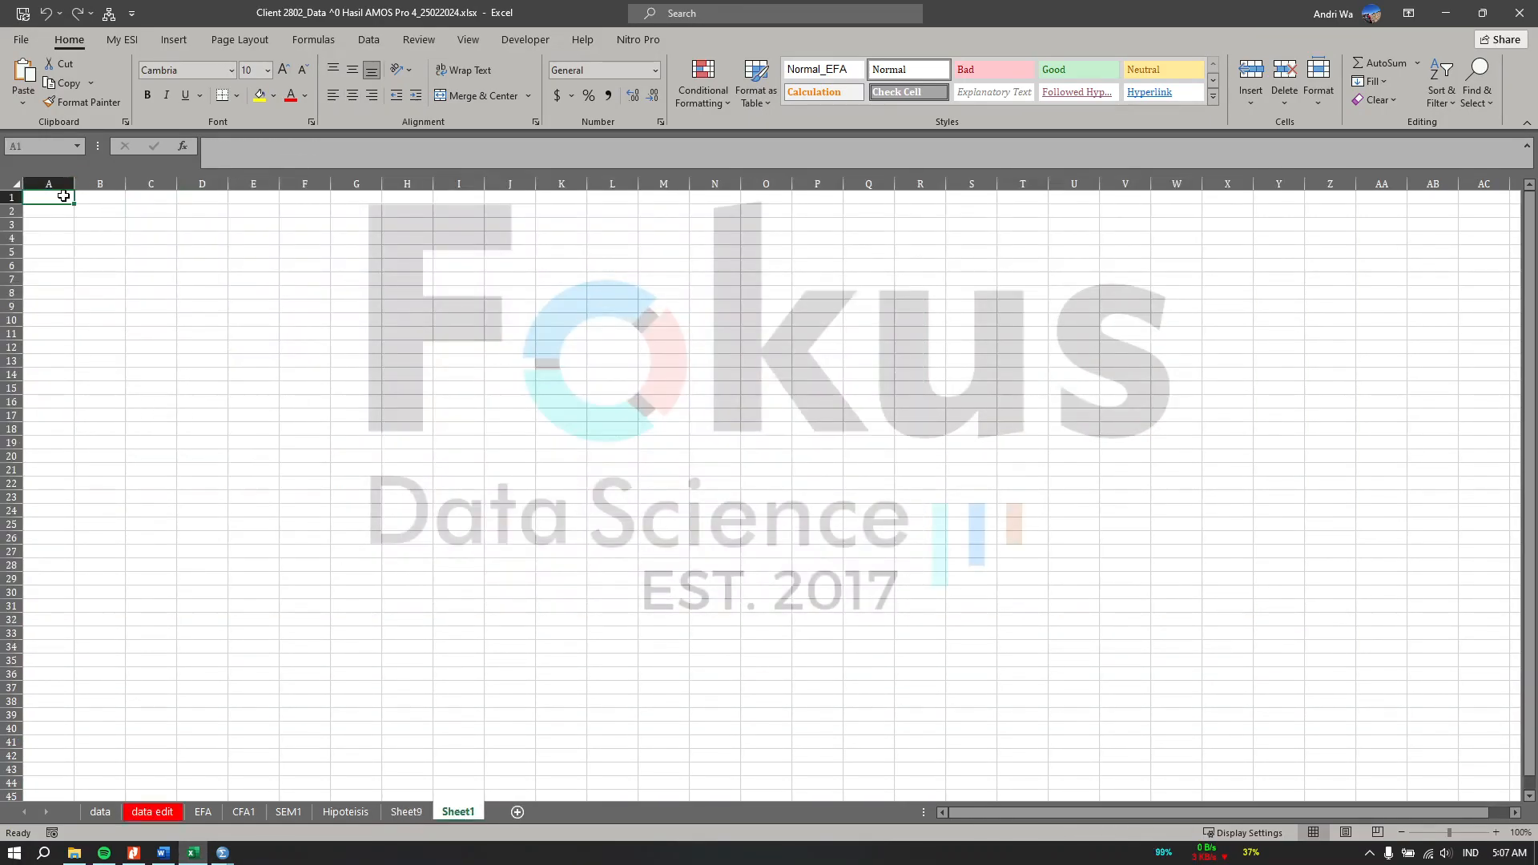
pyautogui.rightClick(63, 196)
pyautogui.click(103, 284)
pyautogui.click(476, 101)
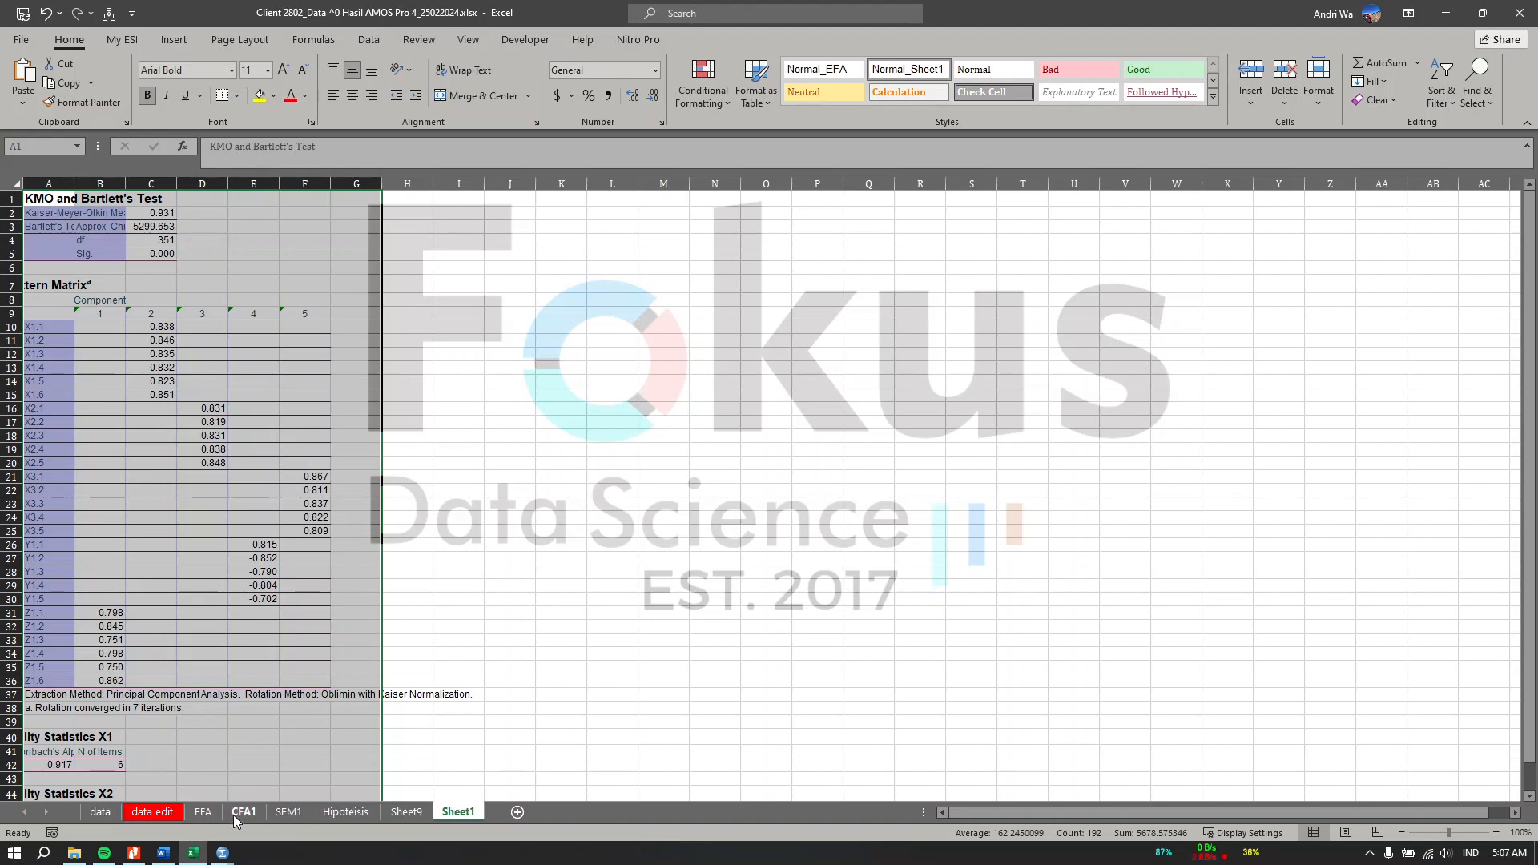
# Step: Open the EFA sheet and examine its KMO and Bartlett's summary table
pyautogui.click(203, 812)
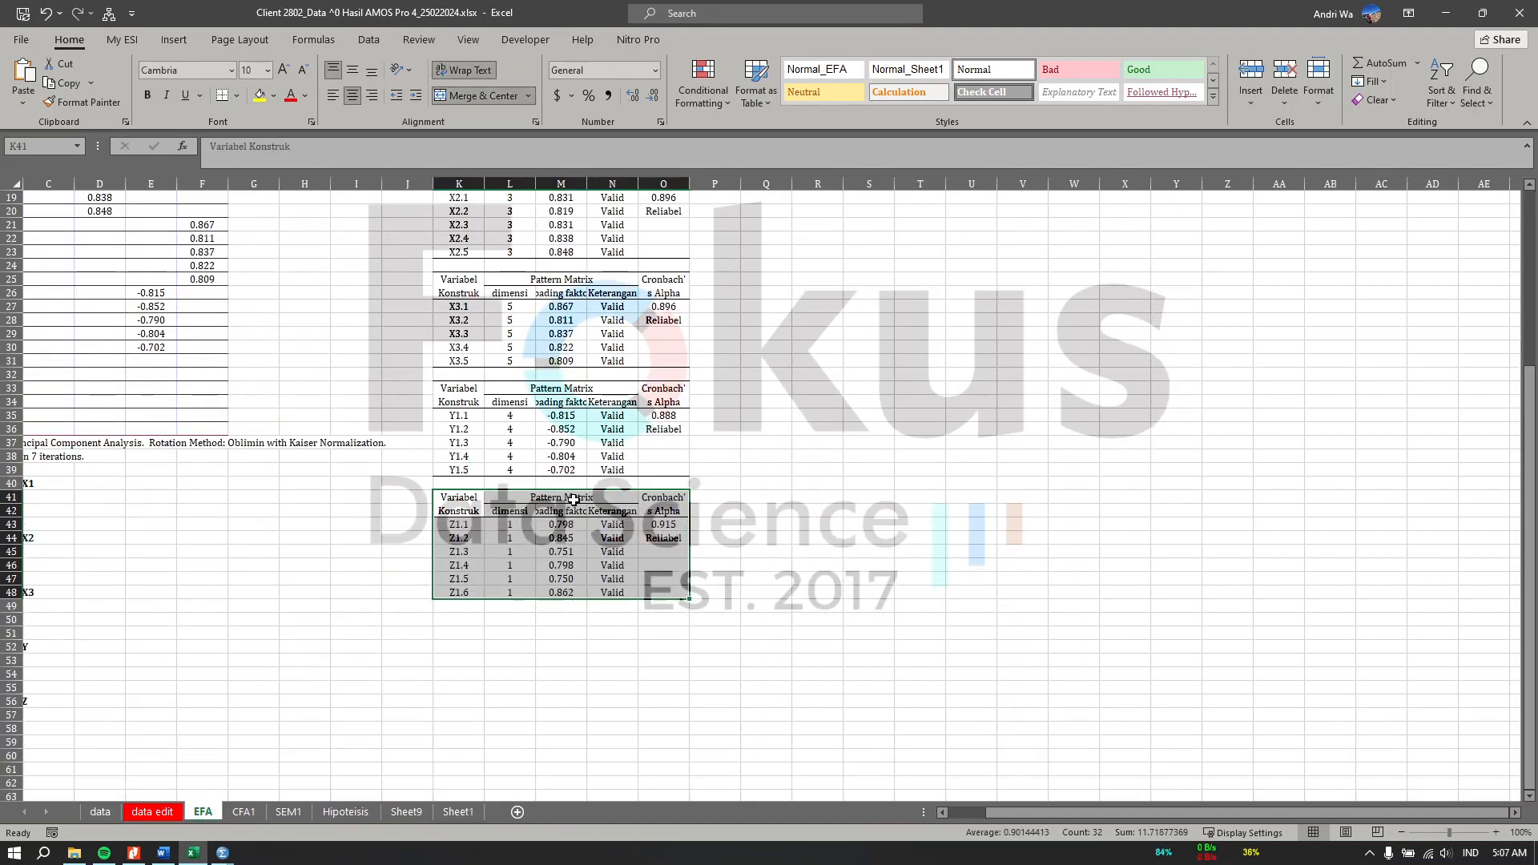
pyautogui.scroll(3, 573, 500)
pyautogui.click(1496, 833)
pyautogui.click(1496, 833)
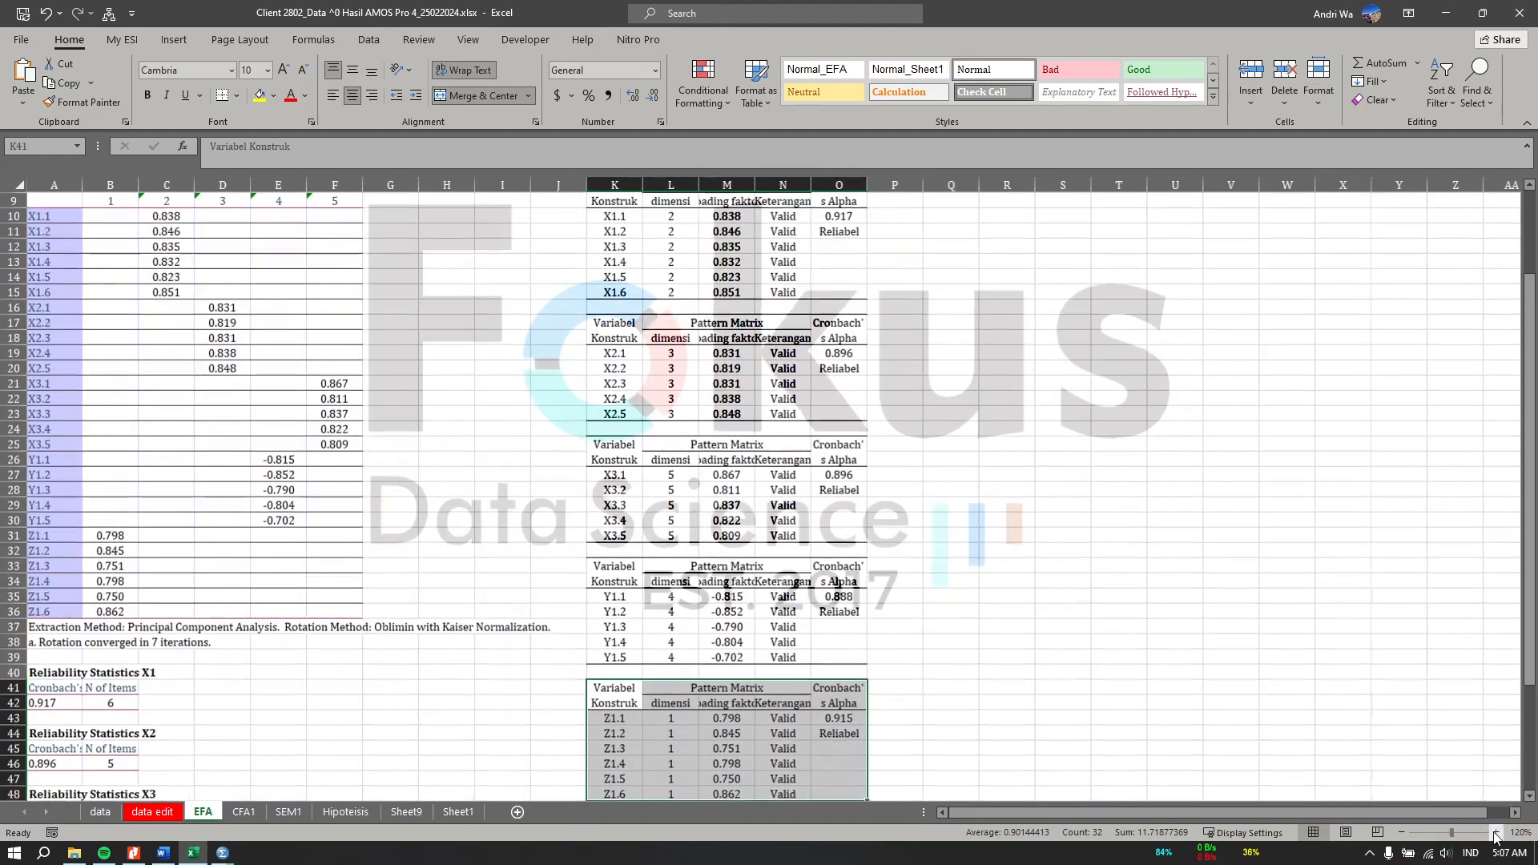
pyautogui.click(1496, 834)
pyautogui.scroll(3, 1099, 515)
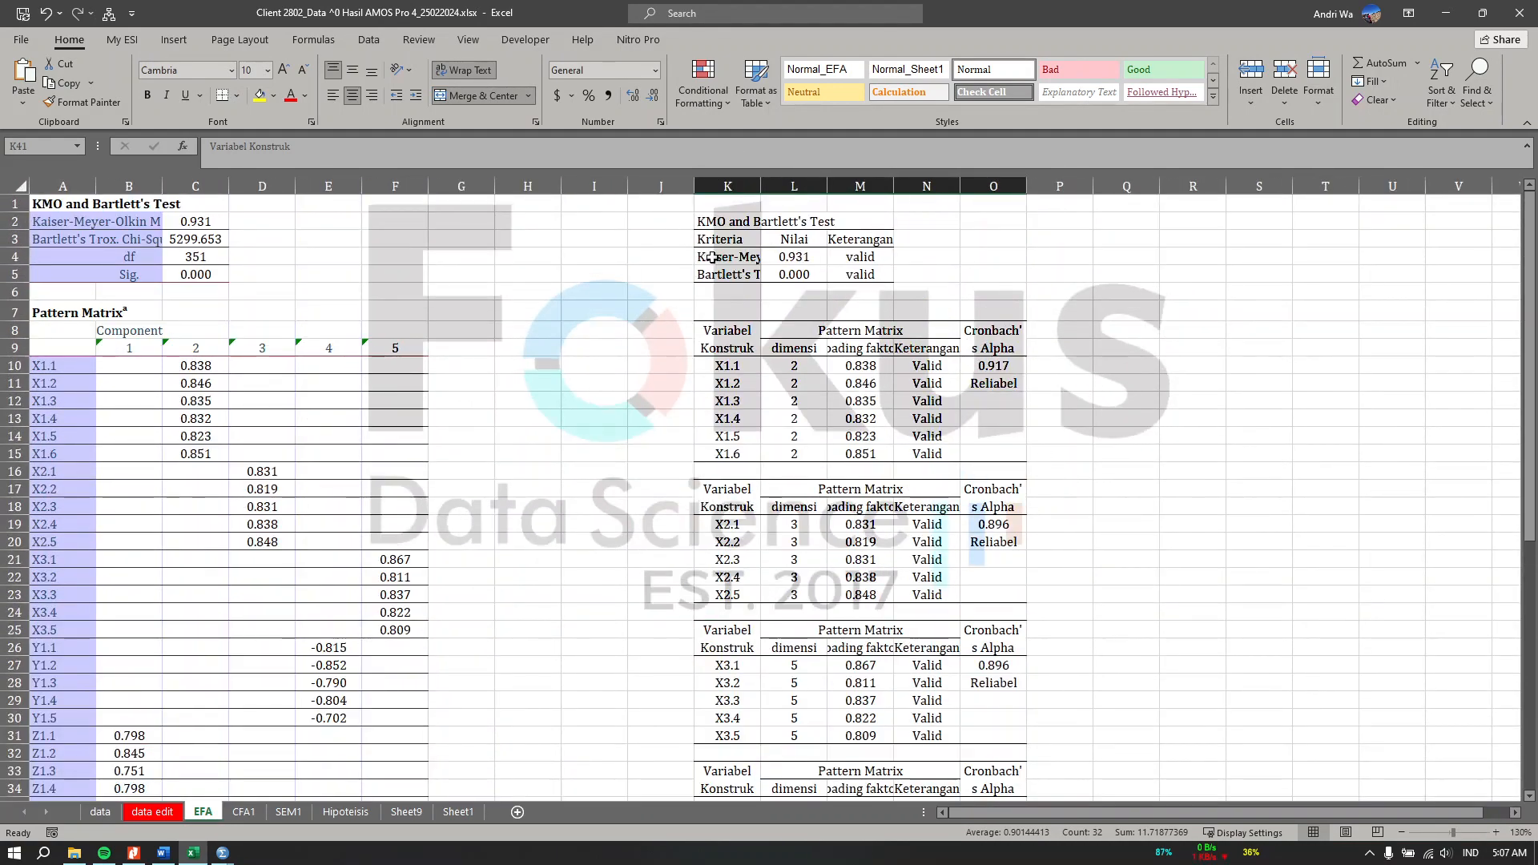
pyautogui.moveTo(711, 257); pyautogui.dragTo(790, 259)
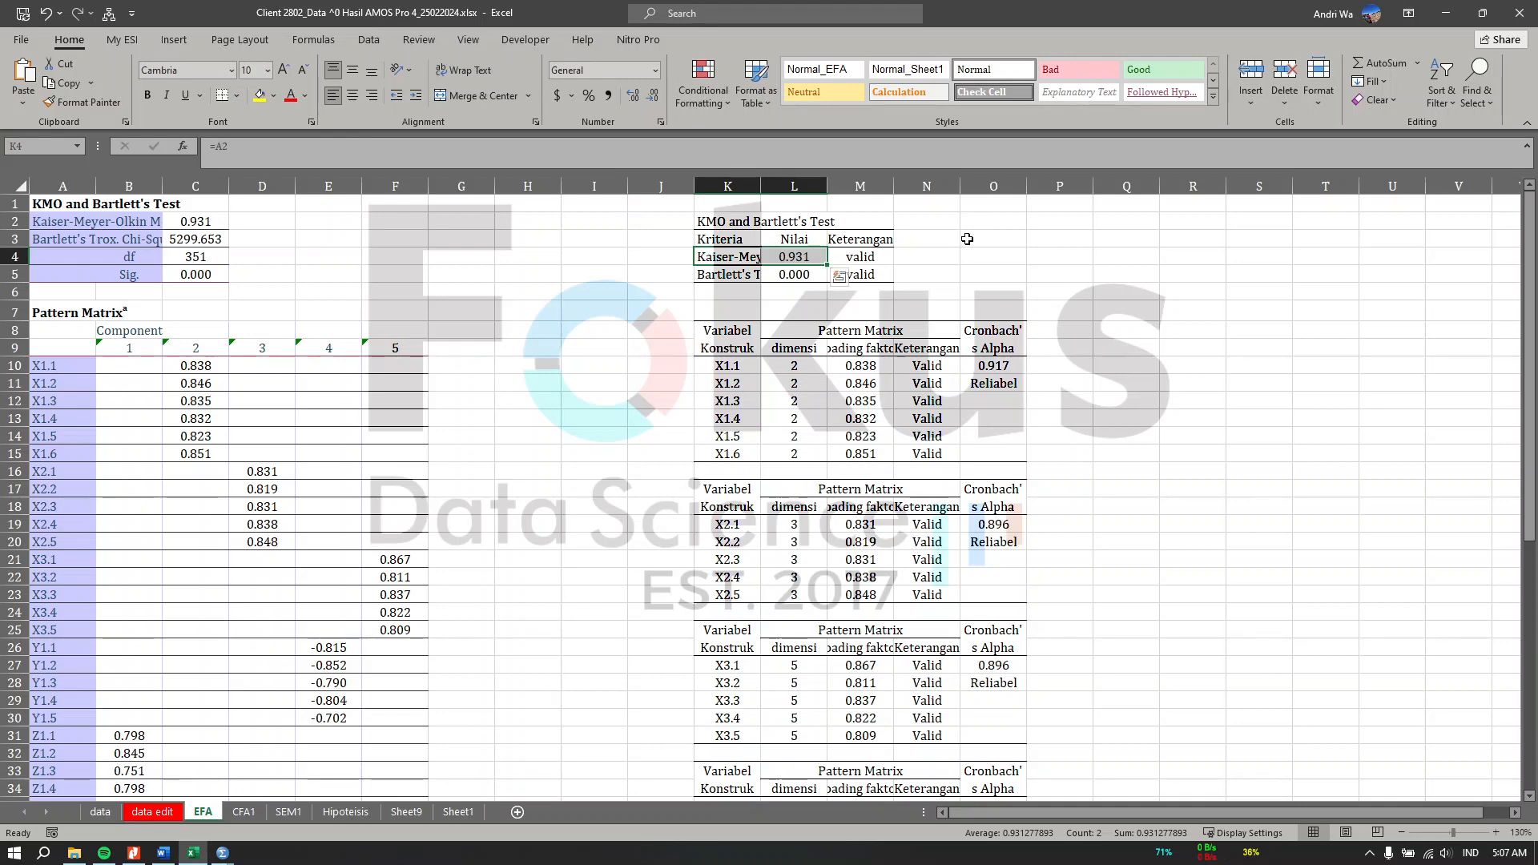
# Step: Read the KMO and Bartlett's interpretation paragraphs in the Word report
pyautogui.click(164, 854)
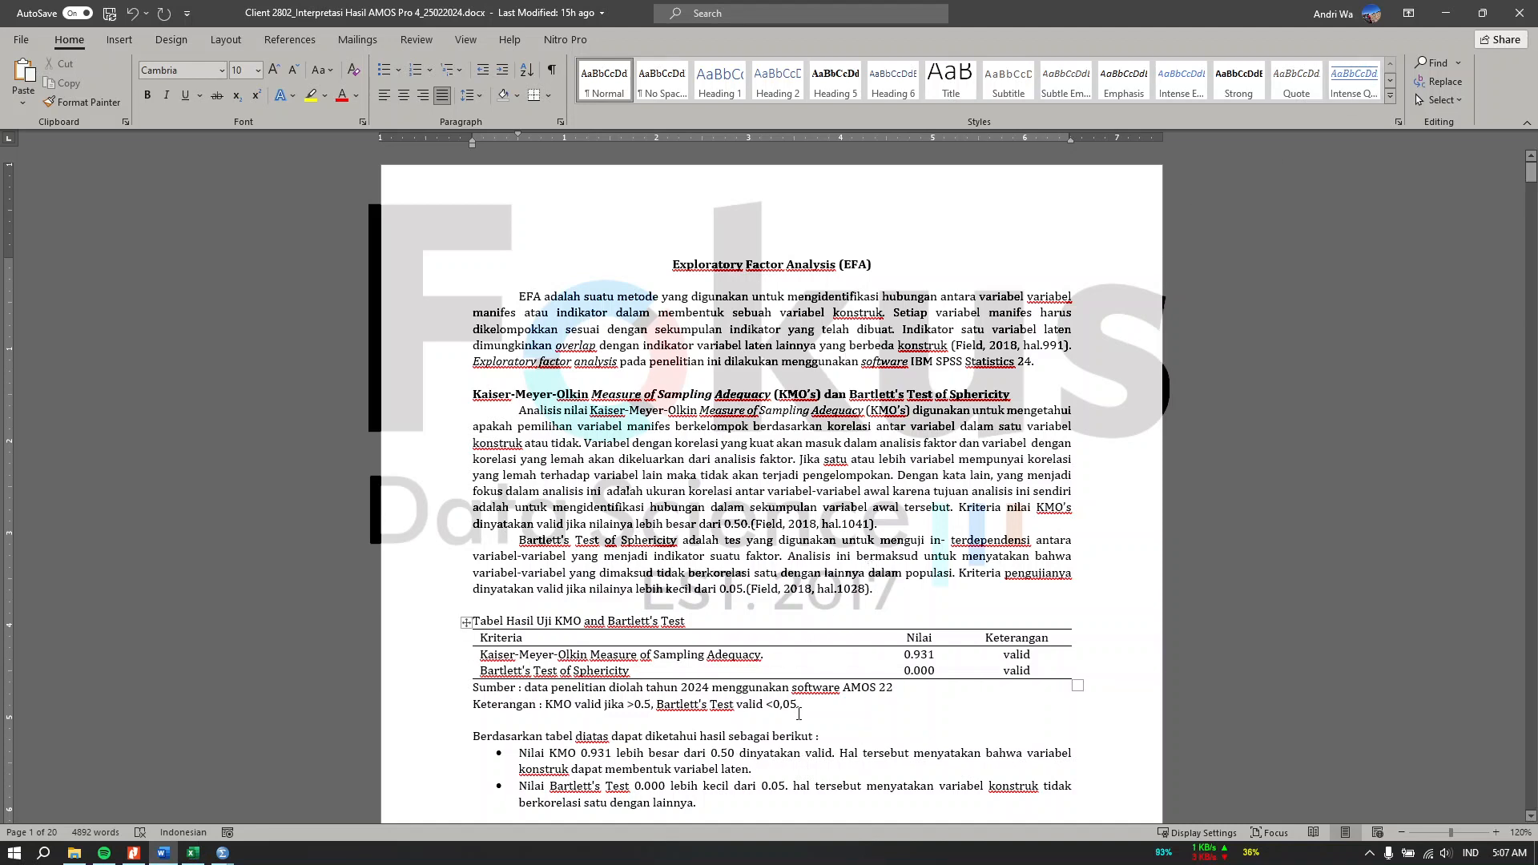
pyautogui.scroll(-2, 880, 725)
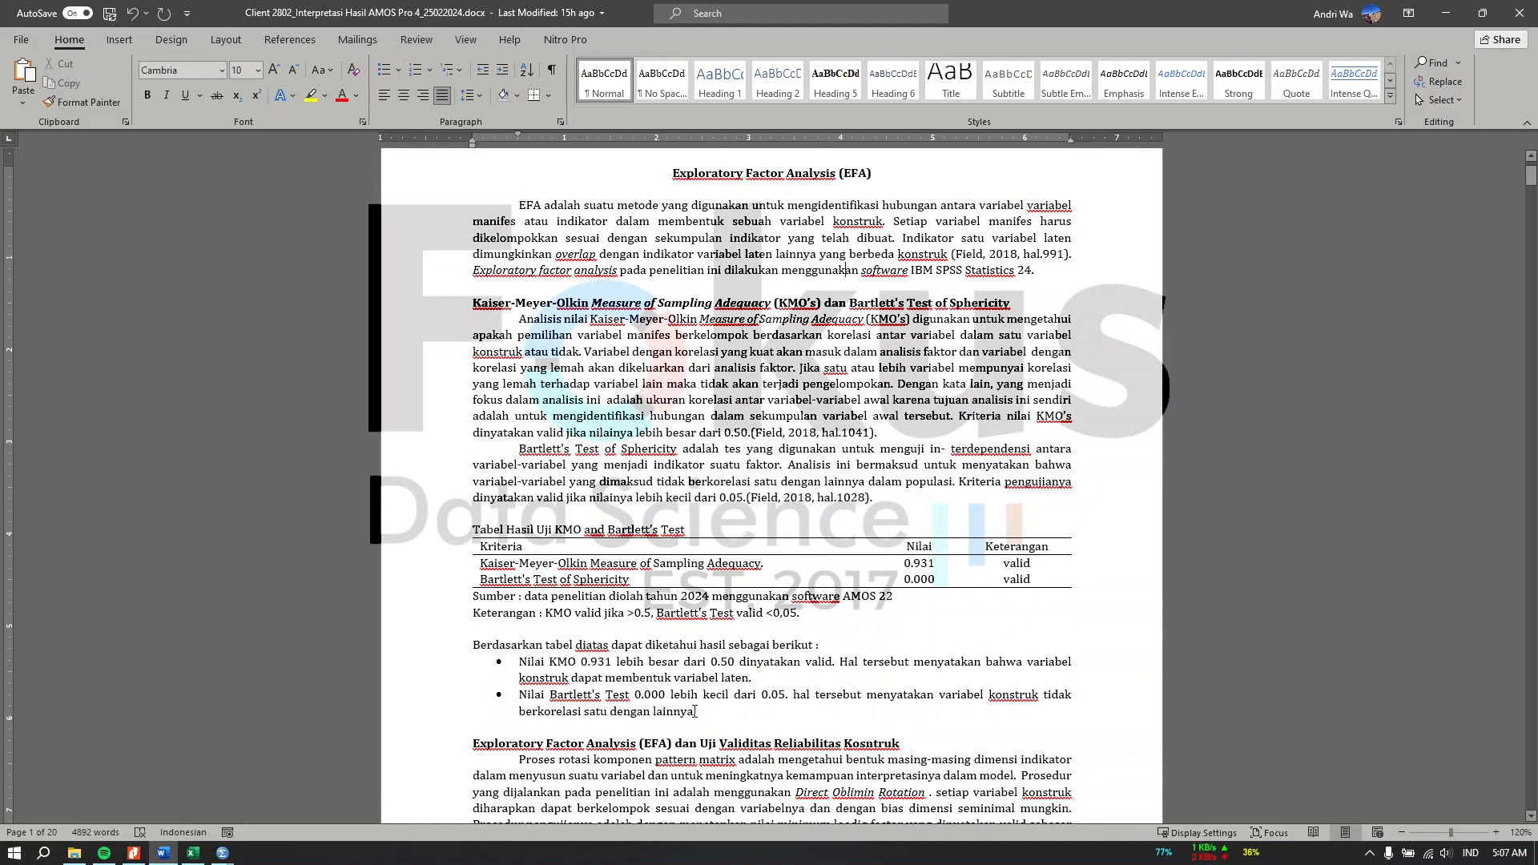
pyautogui.moveTo(579, 705); pyautogui.dragTo(607, 710)
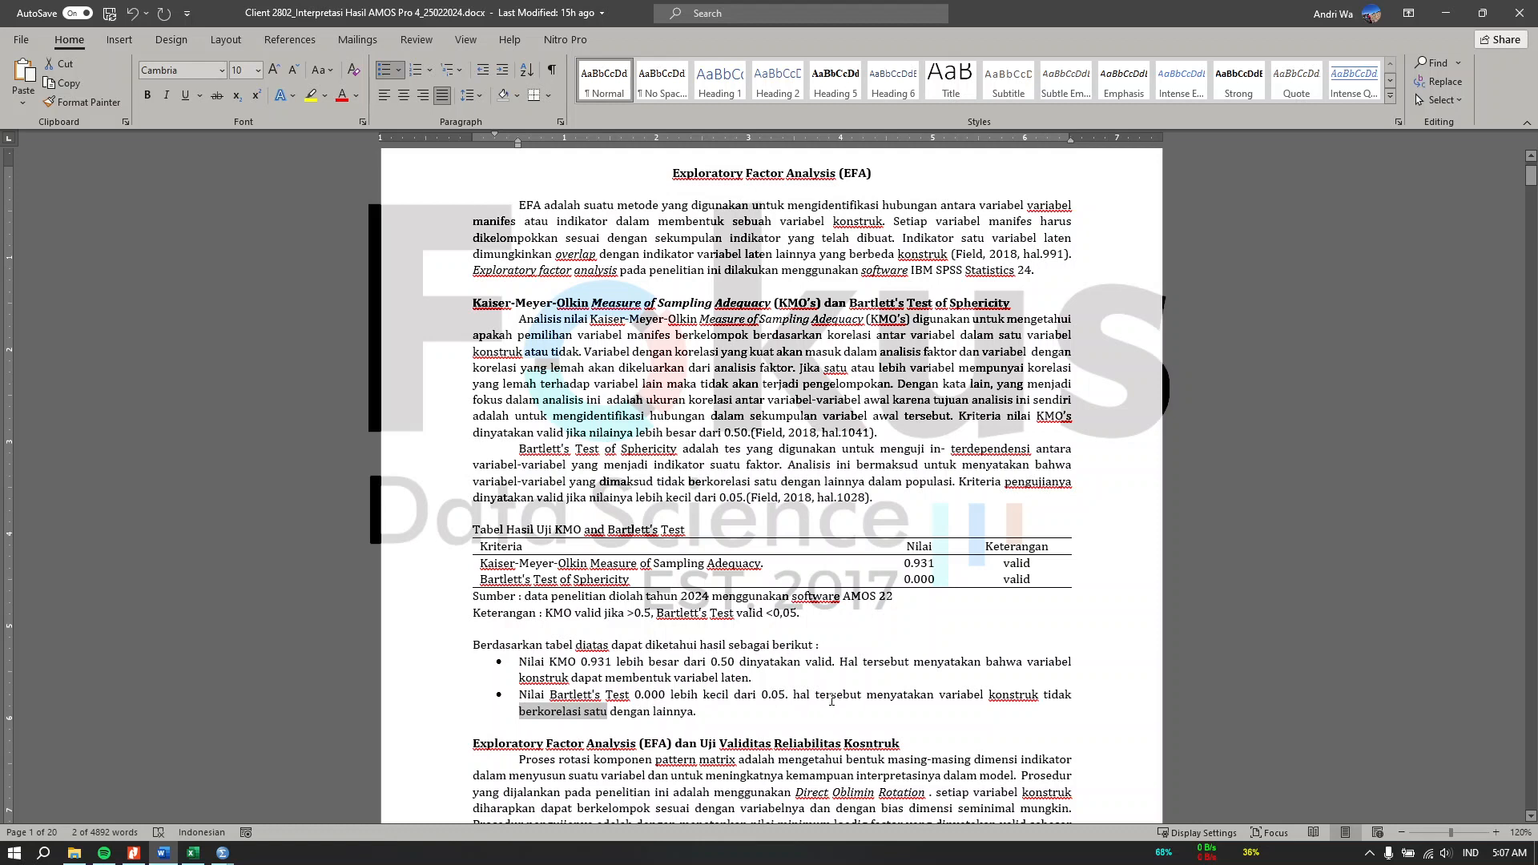
pyautogui.click(700, 711)
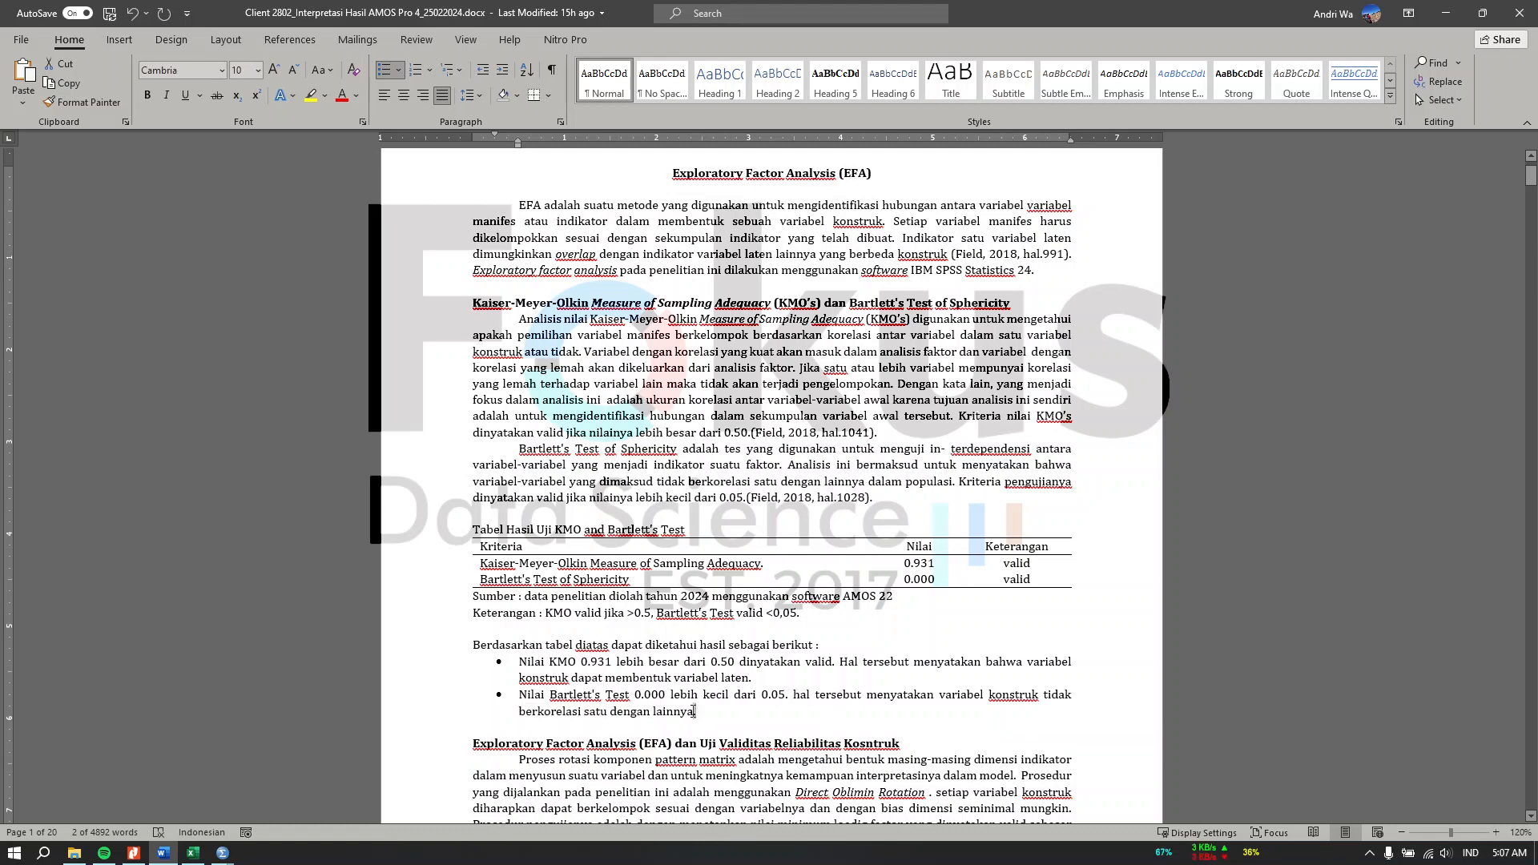
pyautogui.moveTo(806, 703); pyautogui.dragTo(795, 718)
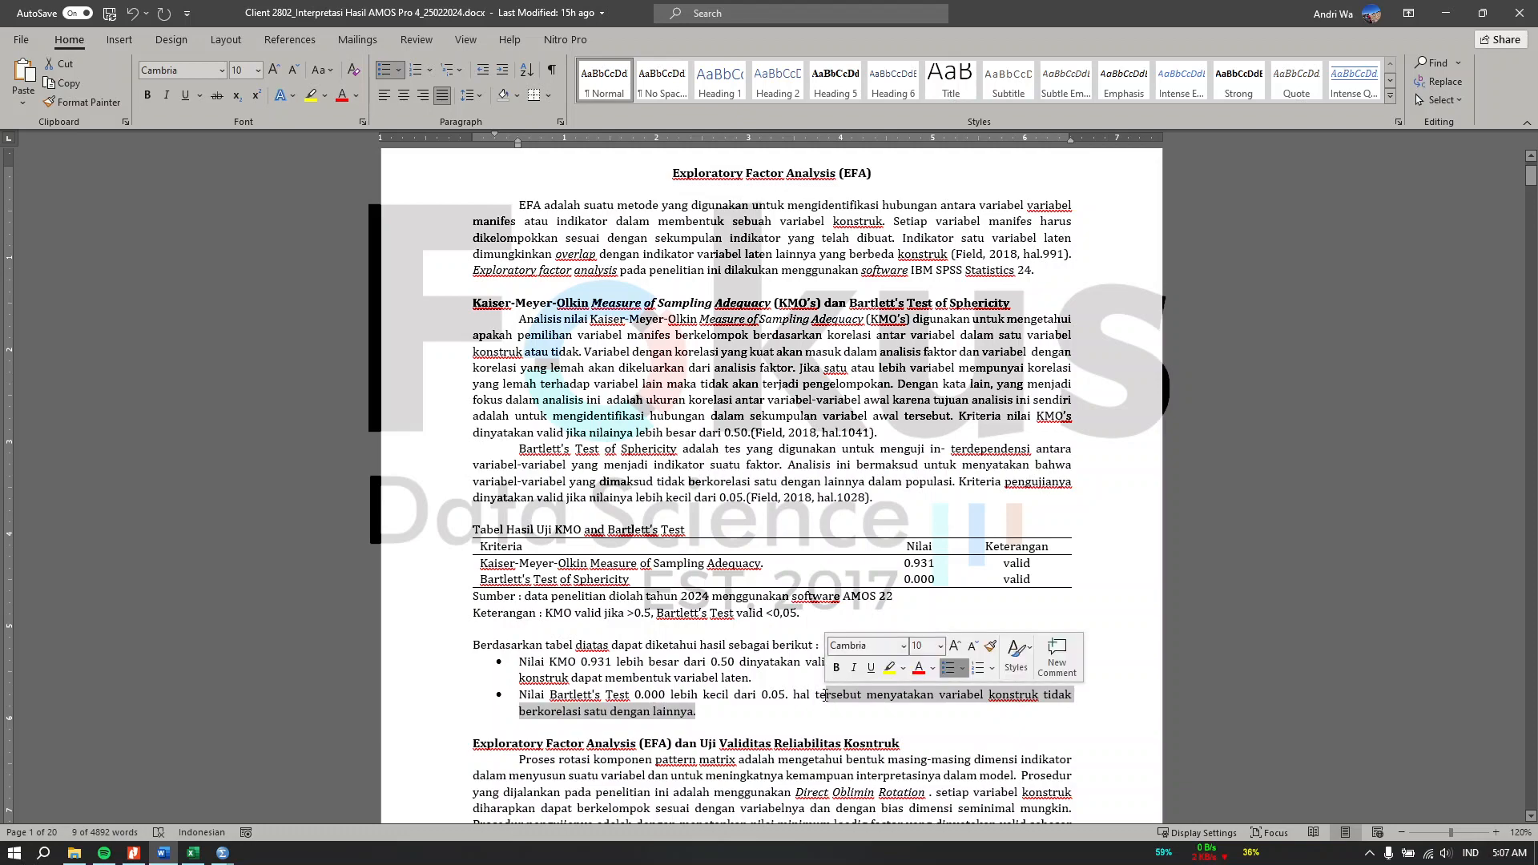
pyautogui.scroll(-10, 795, 719)
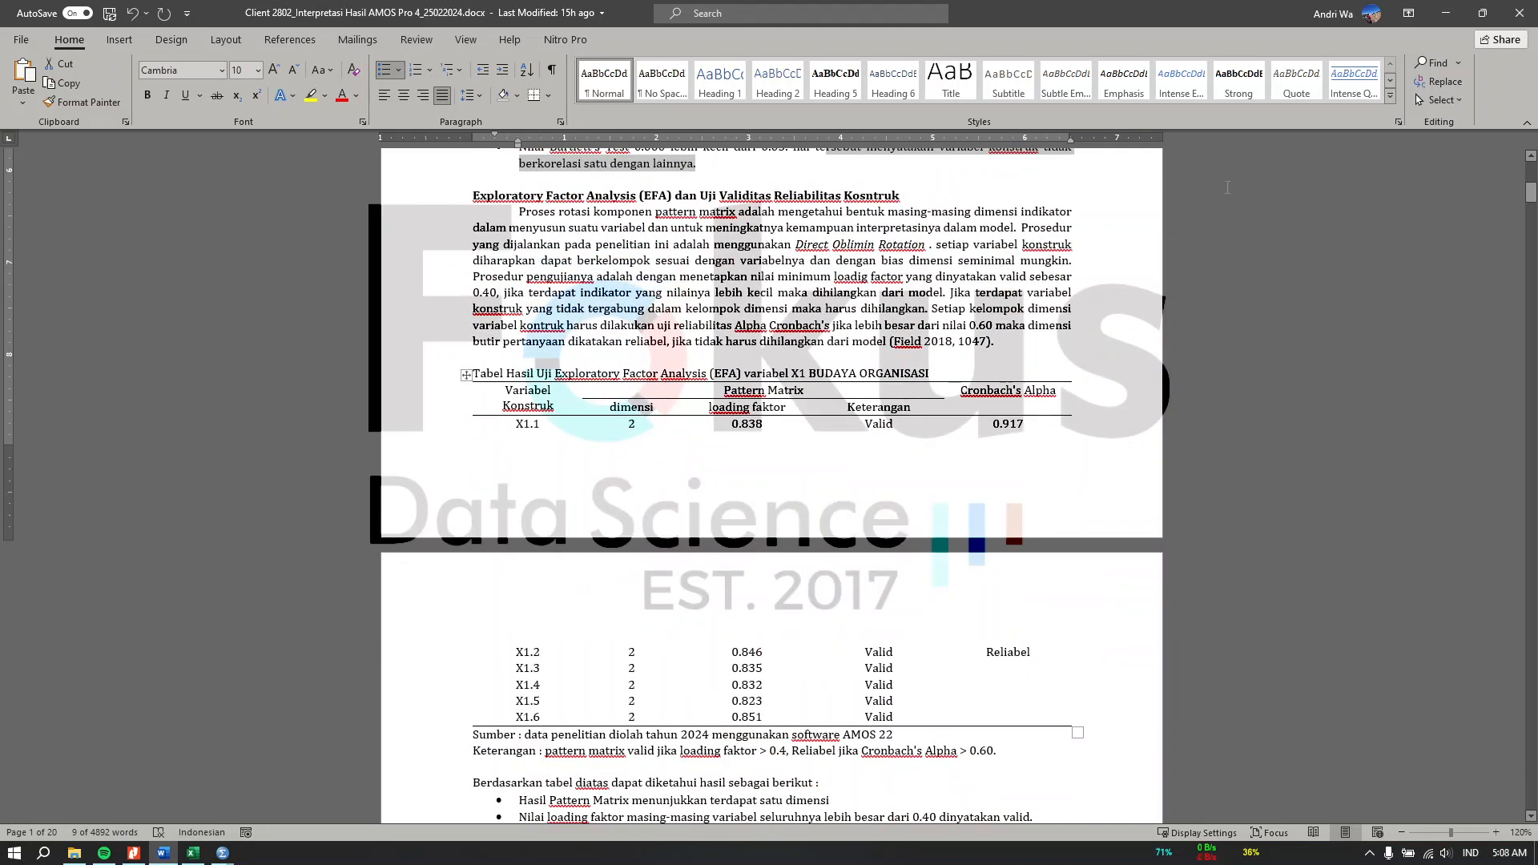
pyautogui.click(1446, 14)
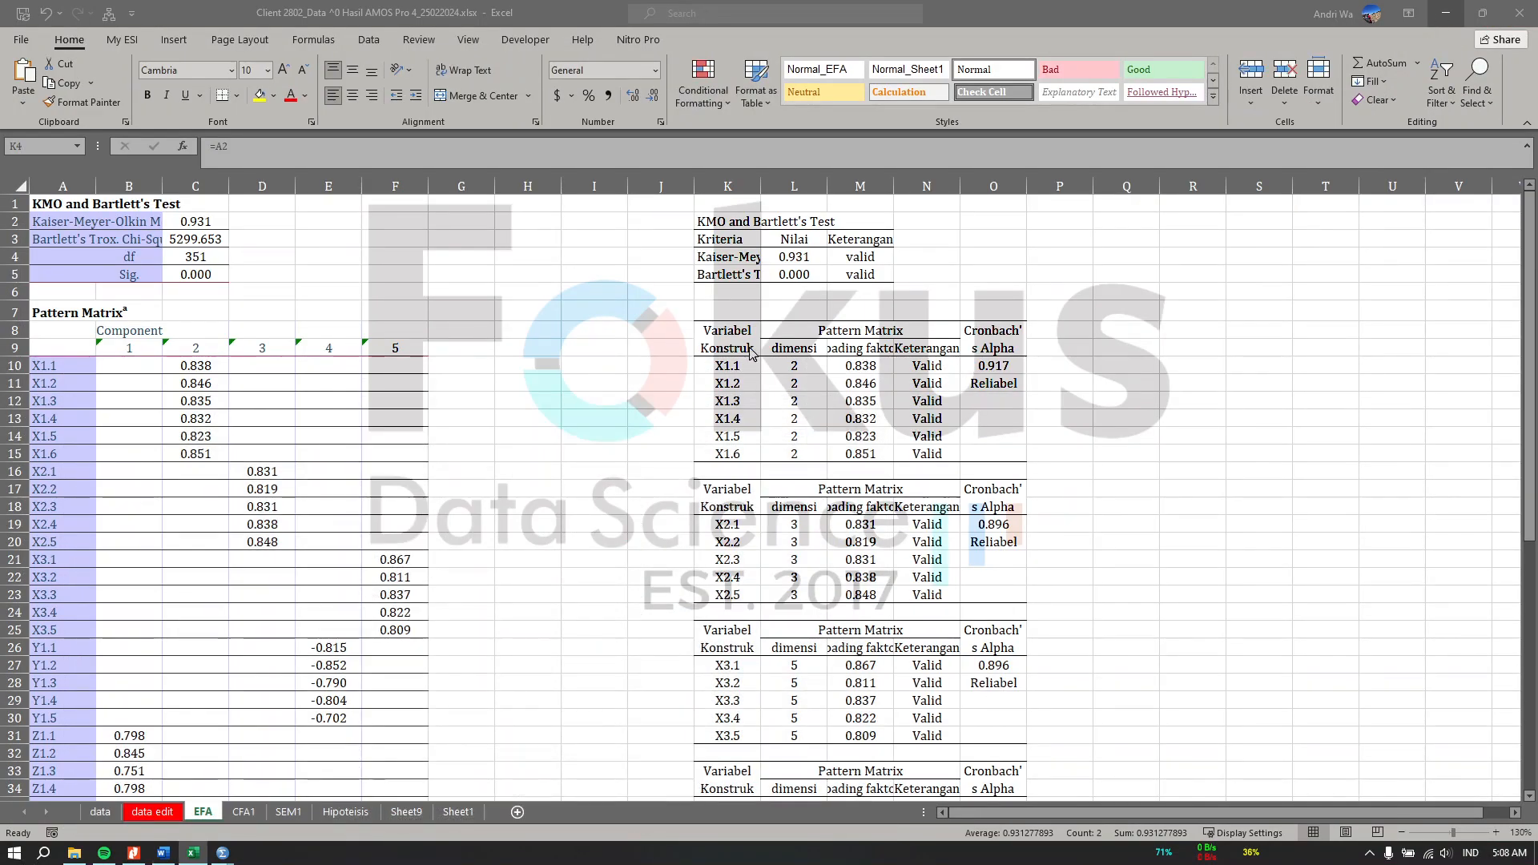
# Step: Compare the X1 pattern matrix loadings, dimensions and Cronbach's Alpha in the EFA summary table against the pasted output
pyautogui.moveTo(736, 333); pyautogui.dragTo(860, 334)
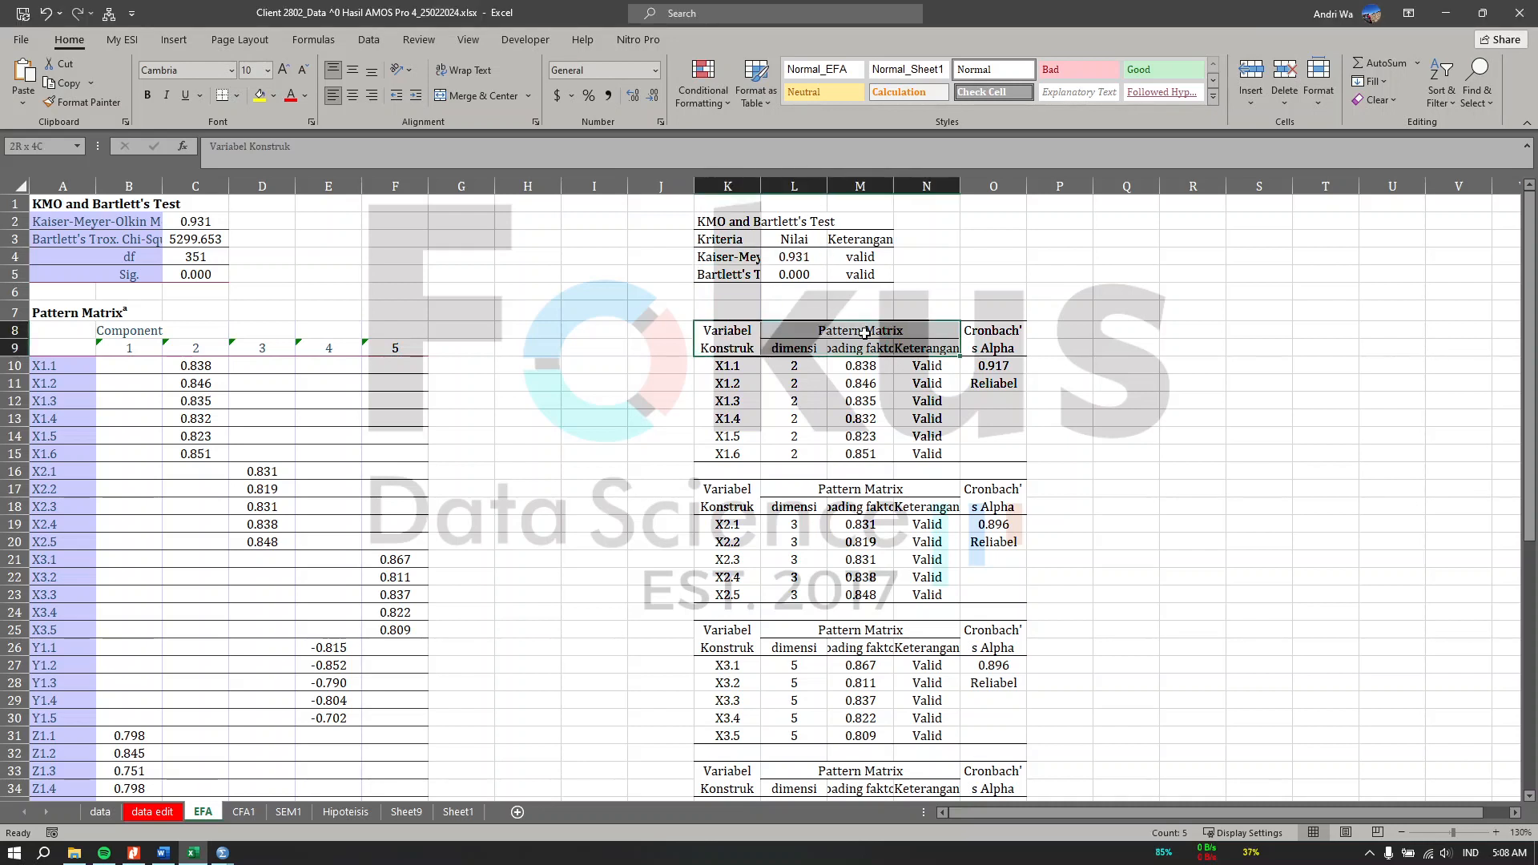
pyautogui.click(865, 334)
pyautogui.click(1022, 339)
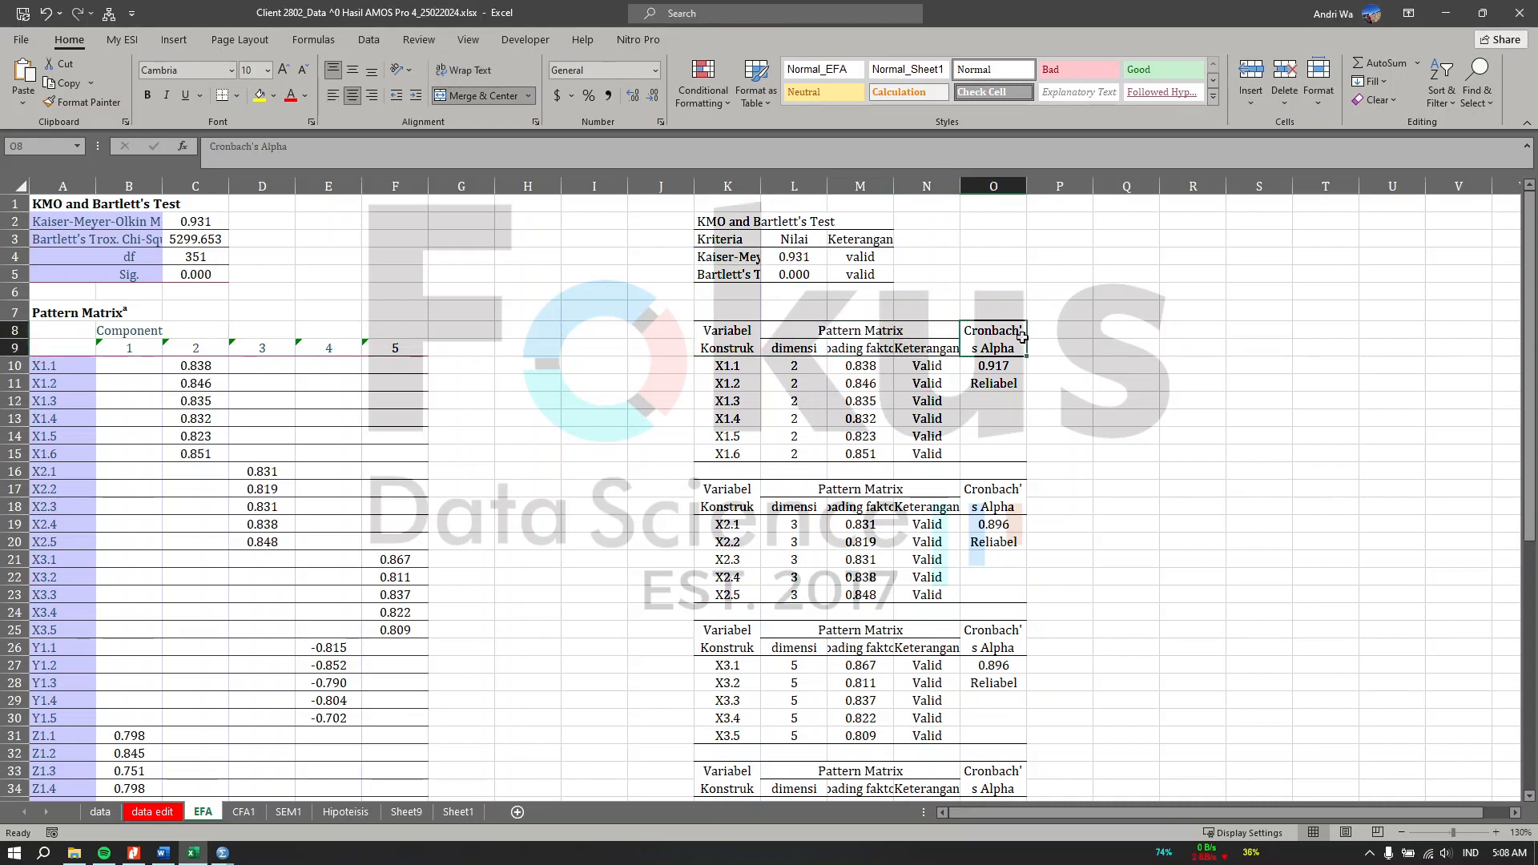
pyautogui.click(792, 398)
pyautogui.moveTo(70, 368); pyautogui.dragTo(68, 455)
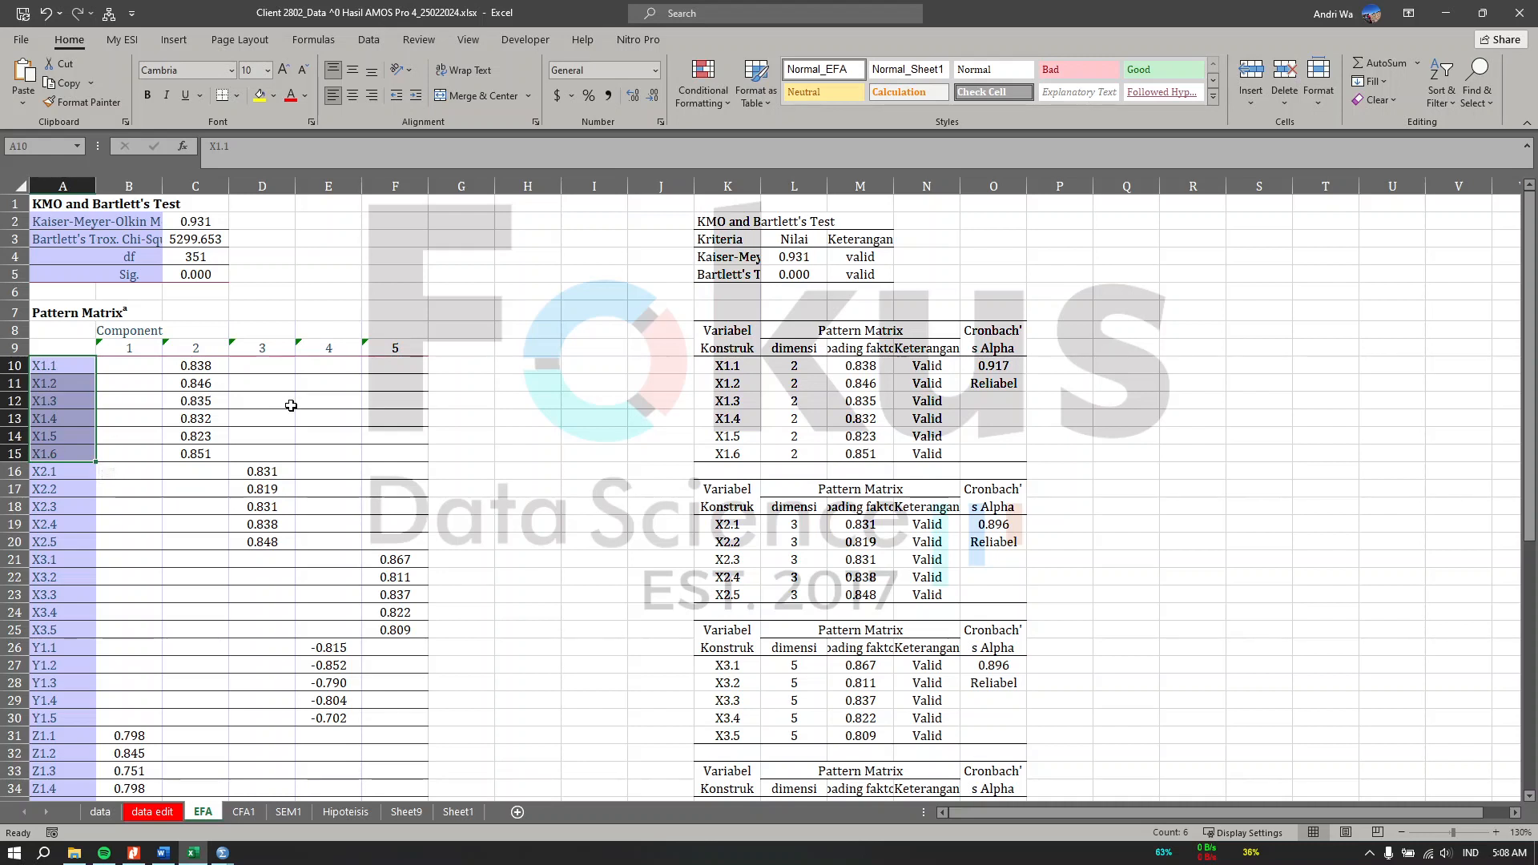
pyautogui.moveTo(199, 365); pyautogui.dragTo(198, 453)
pyautogui.moveTo(797, 348); pyautogui.dragTo(804, 455)
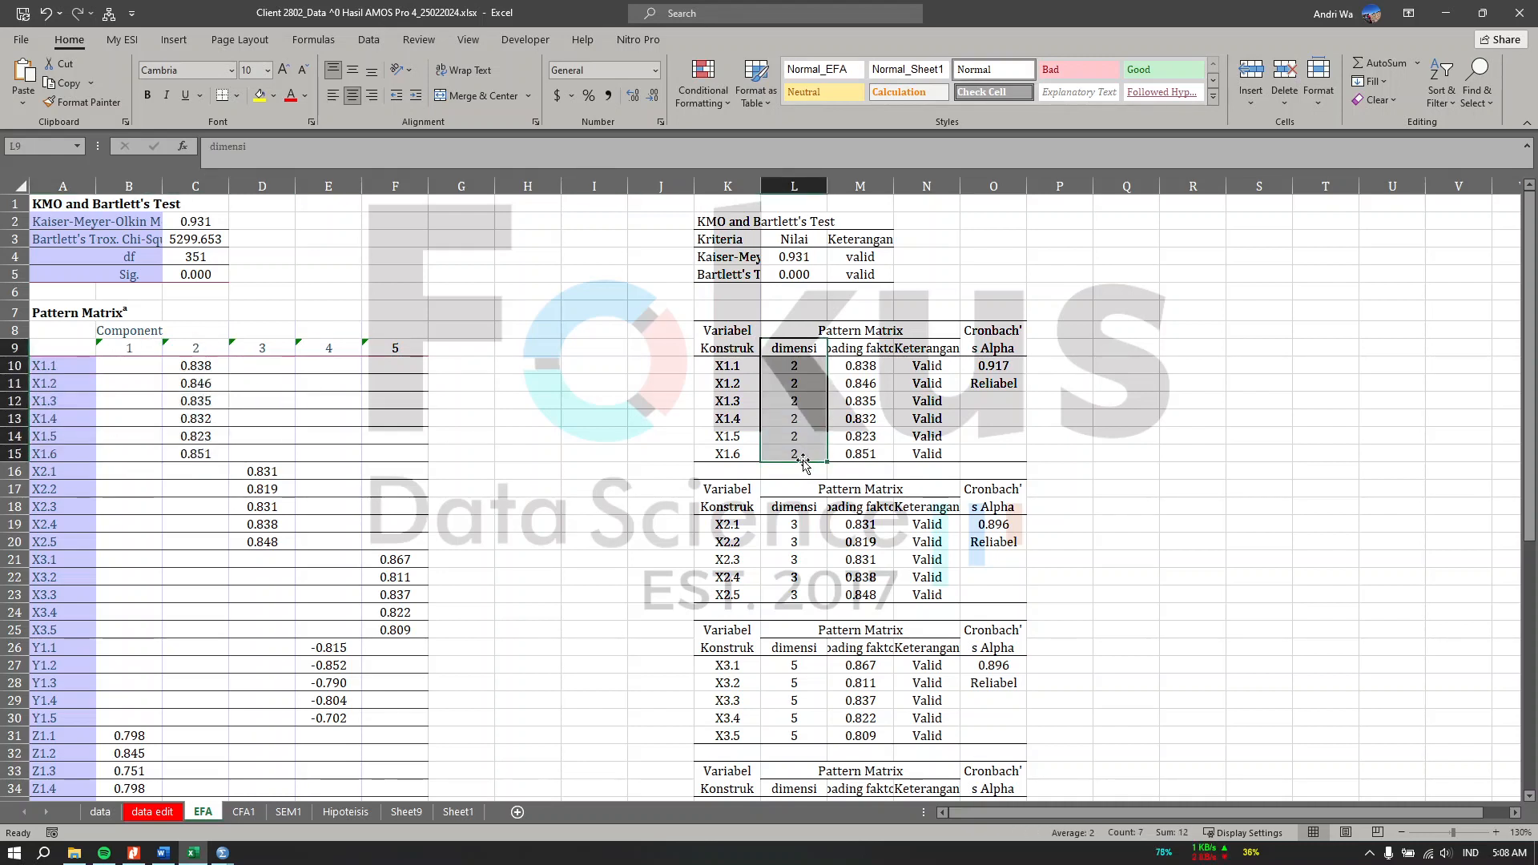
pyautogui.moveTo(870, 350); pyautogui.dragTo(869, 451)
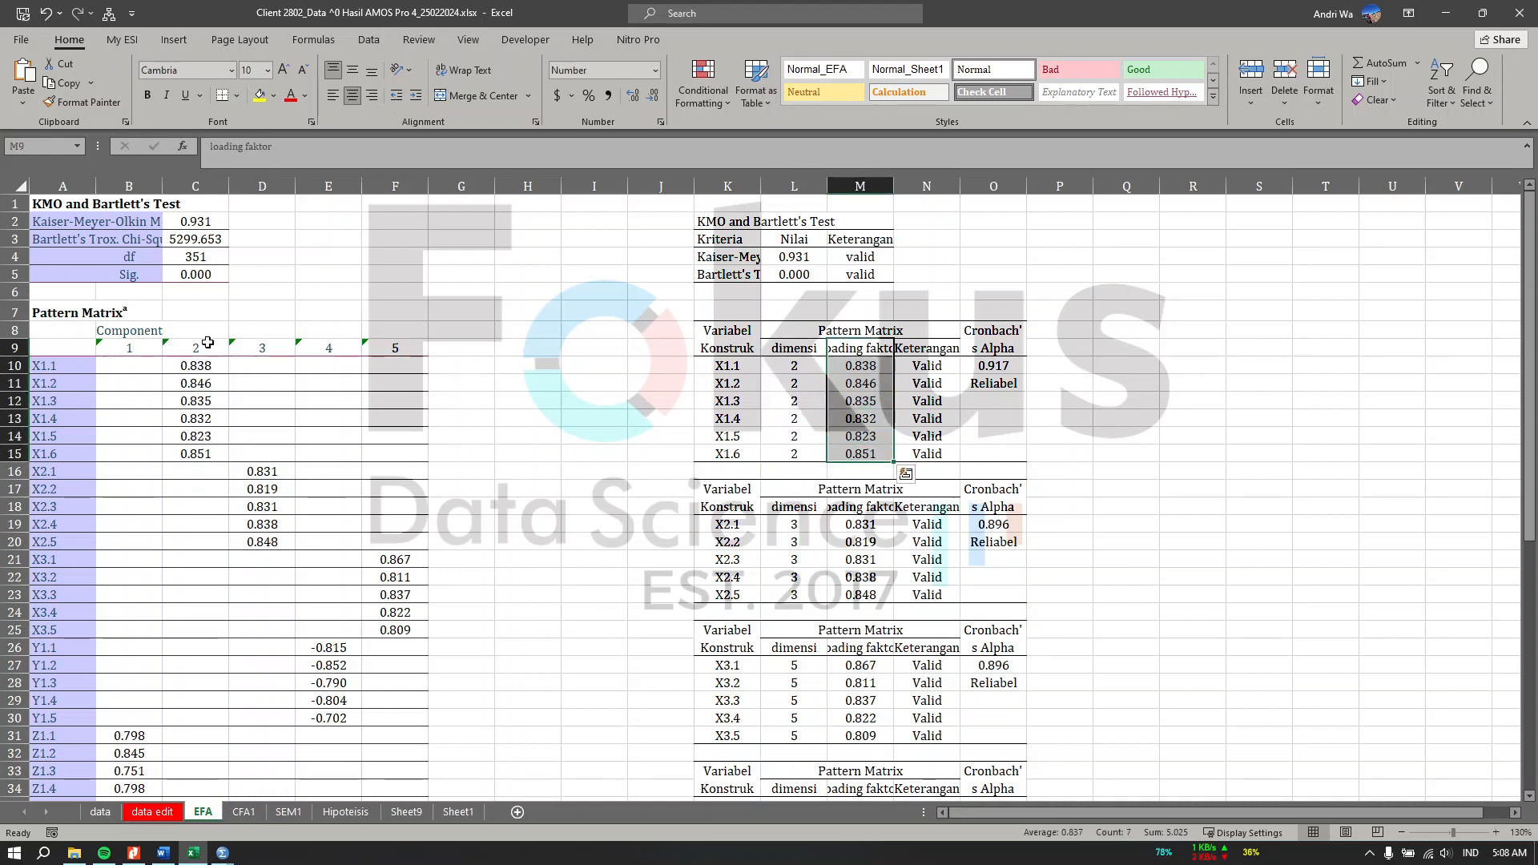
pyautogui.moveTo(205, 348); pyautogui.dragTo(210, 450)
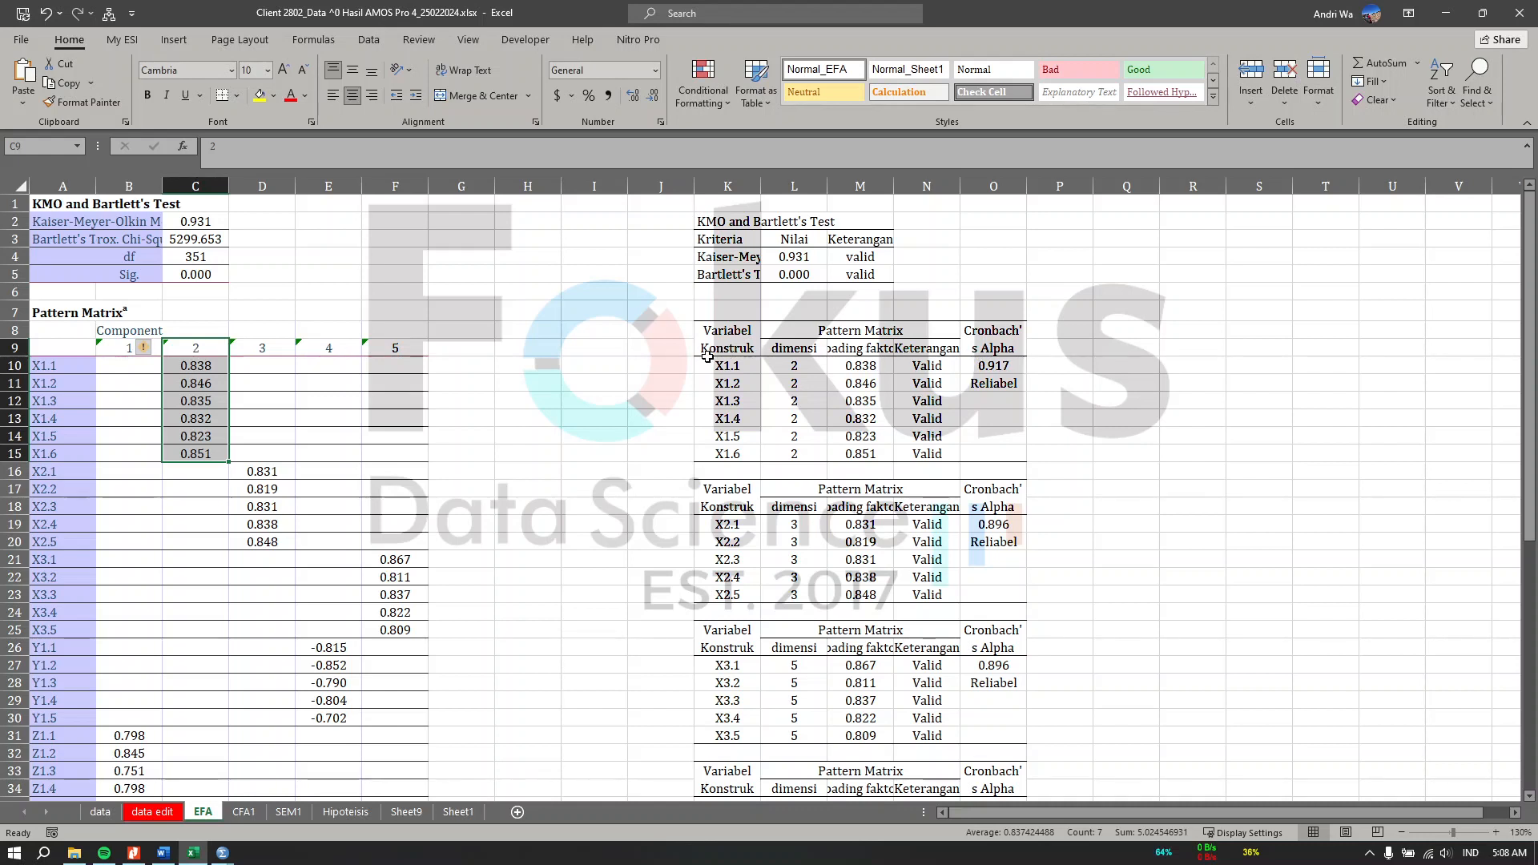
pyautogui.moveTo(70, 366); pyautogui.dragTo(183, 451)
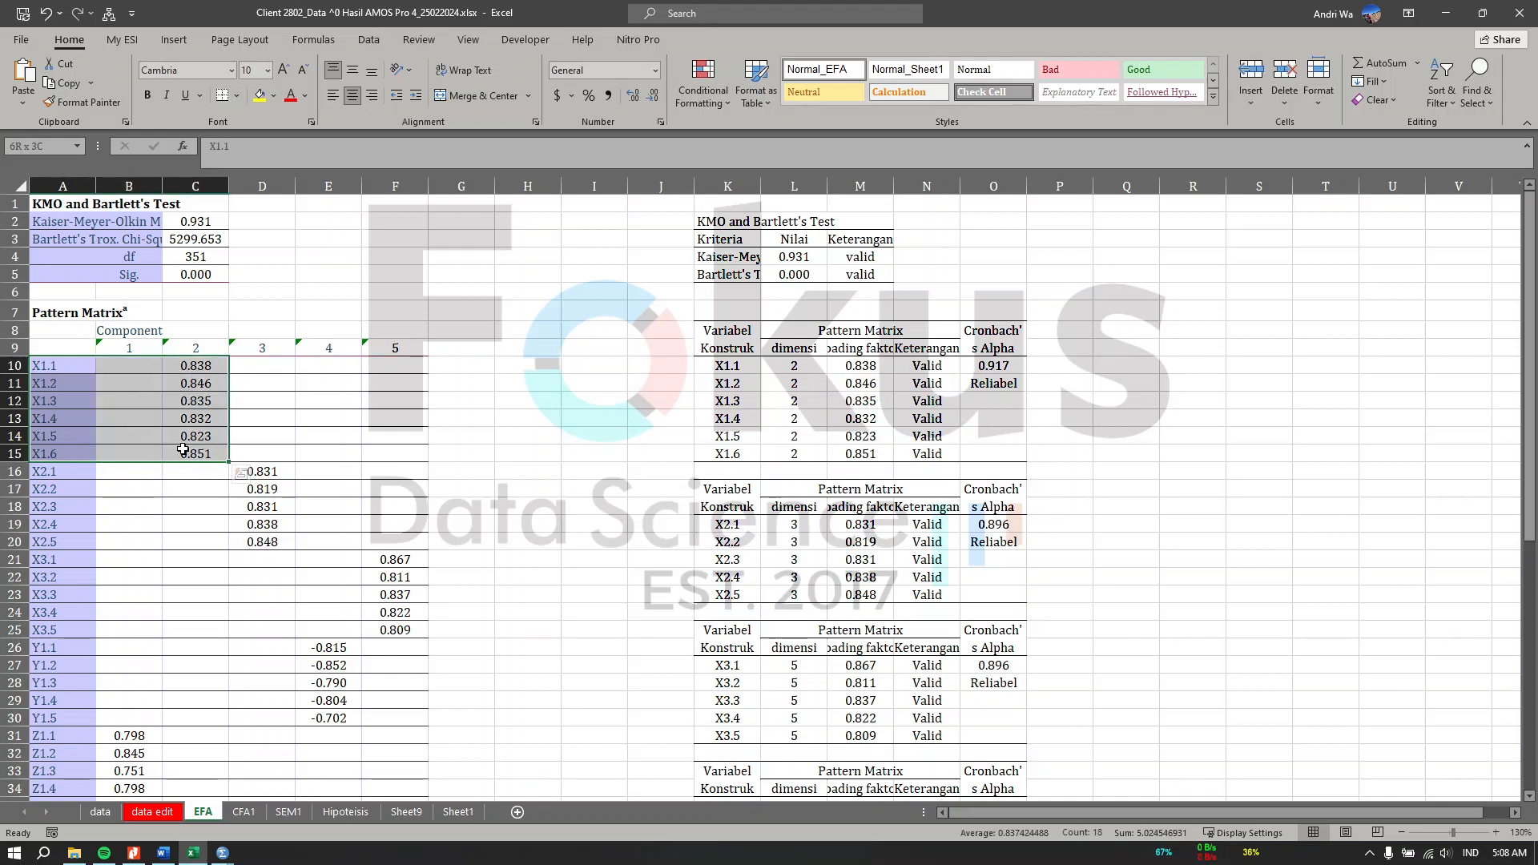
# Step: Compare the X1 Cronbach's Alpha and Reliabel label in the EFA summary table with the pasted Reliability Statistics X1 output
pyautogui.click(1068, 344)
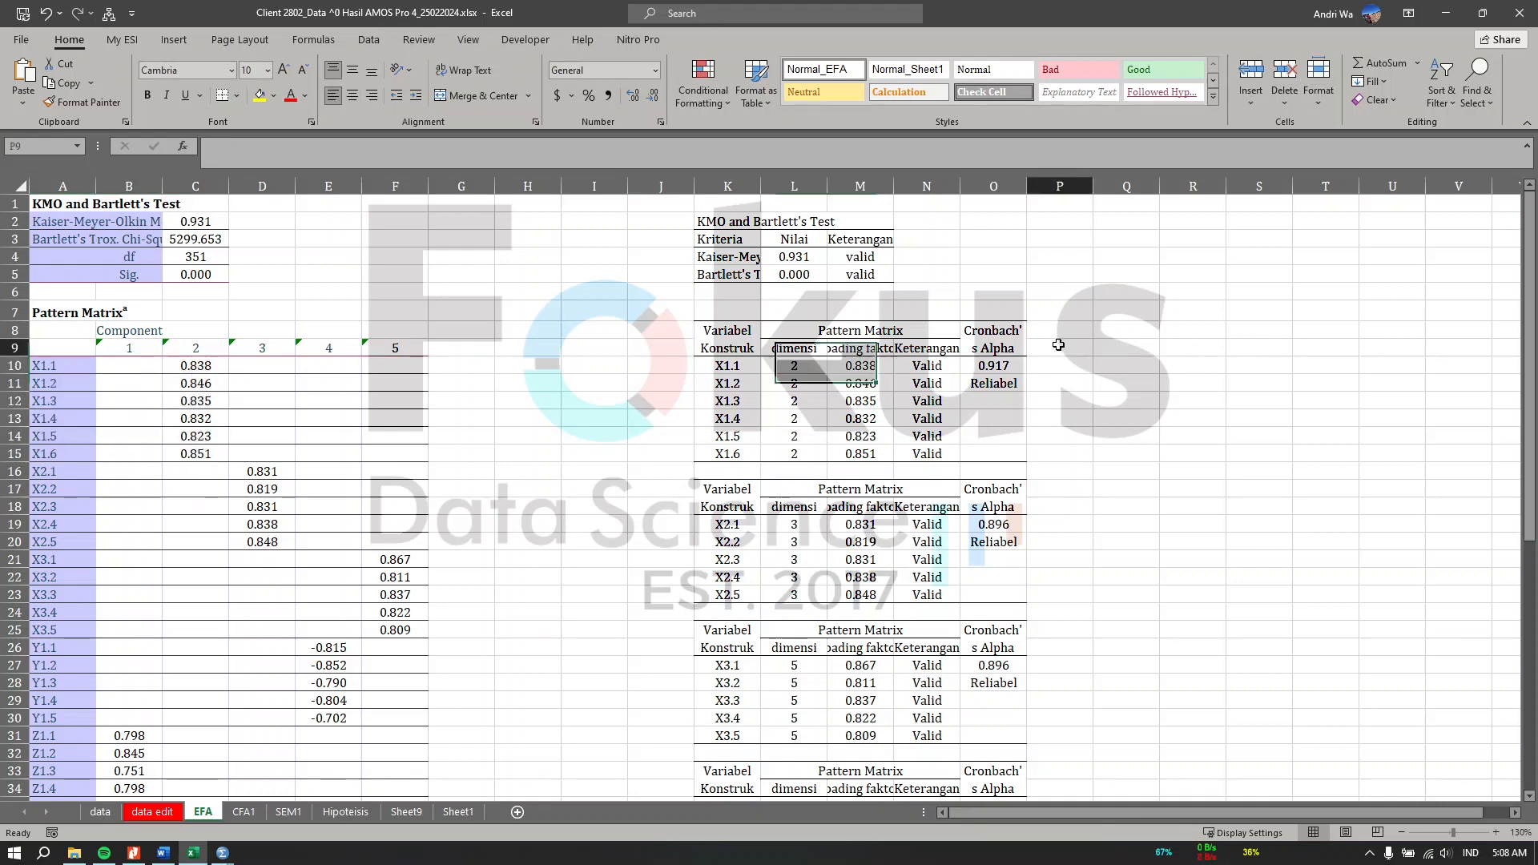
pyautogui.click(993, 346)
pyautogui.click(991, 365)
pyautogui.scroll(-12, 534, 542)
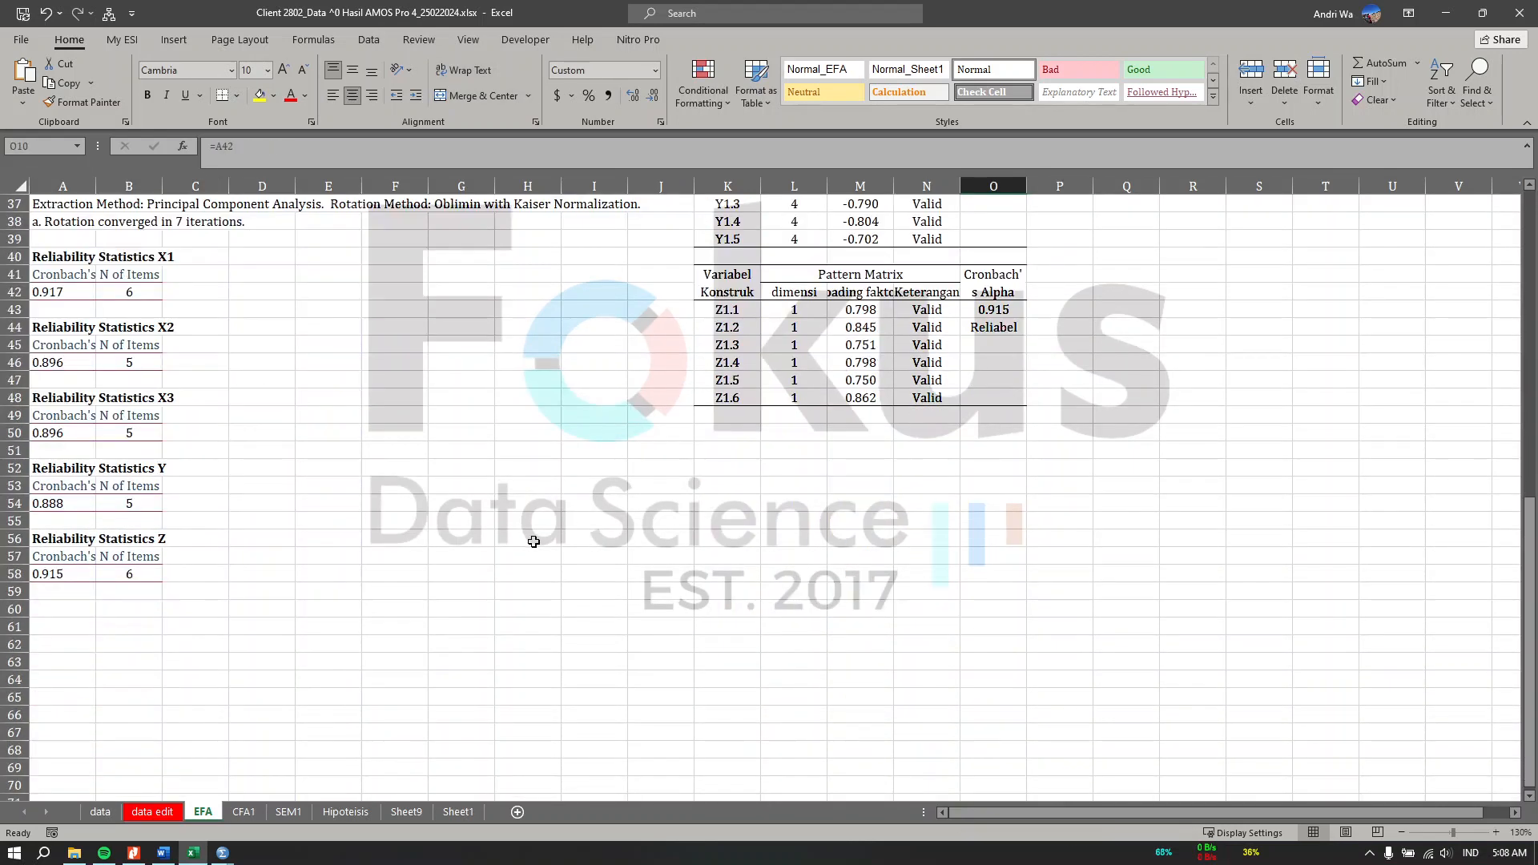
pyautogui.scroll(2, 260, 455)
pyautogui.click(76, 413)
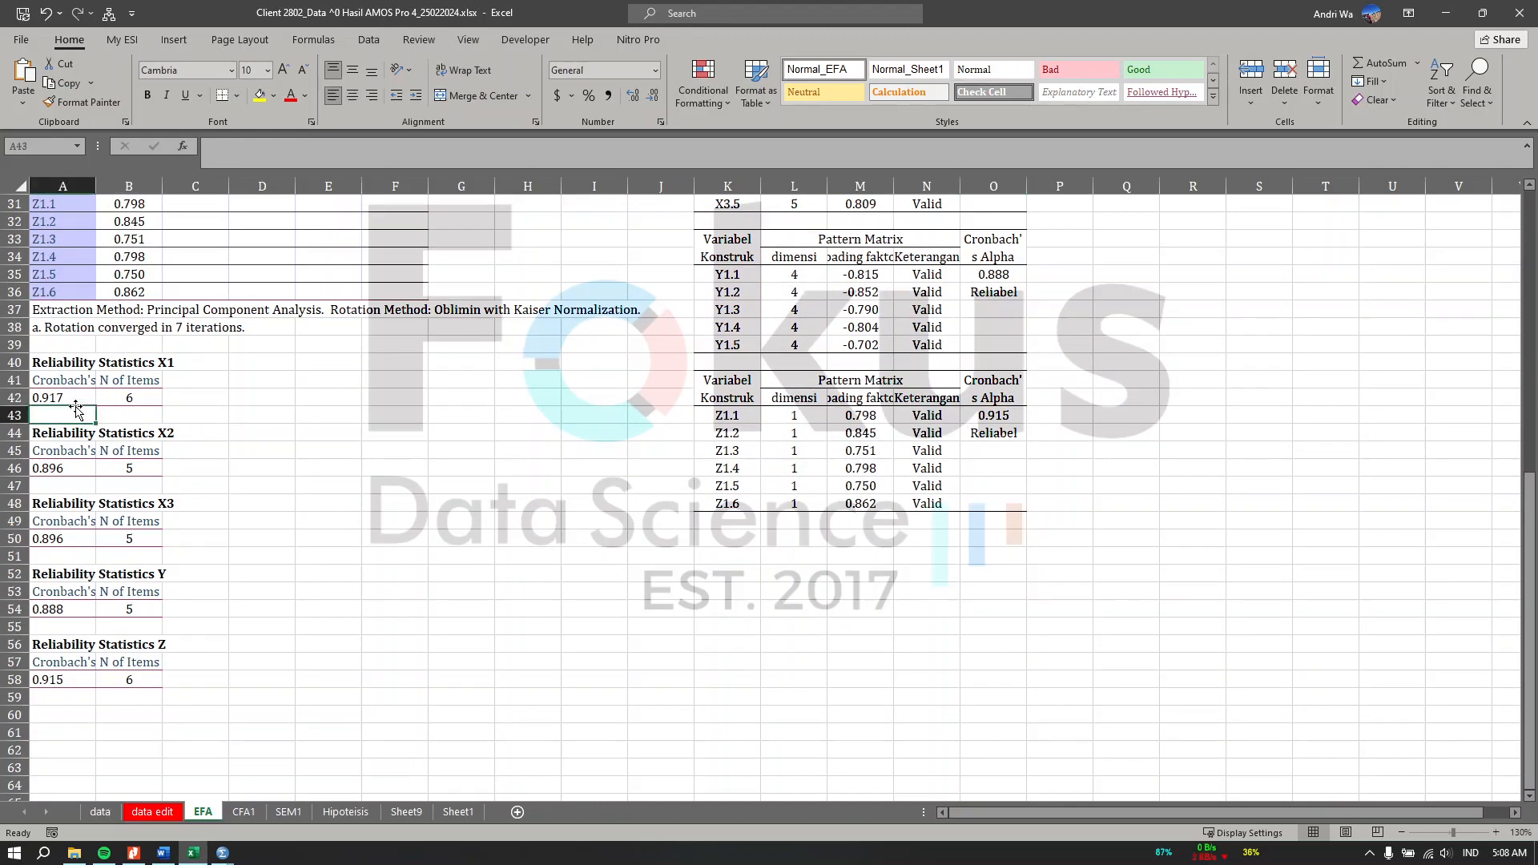
pyautogui.click(44, 391)
pyautogui.scroll(10, 849, 305)
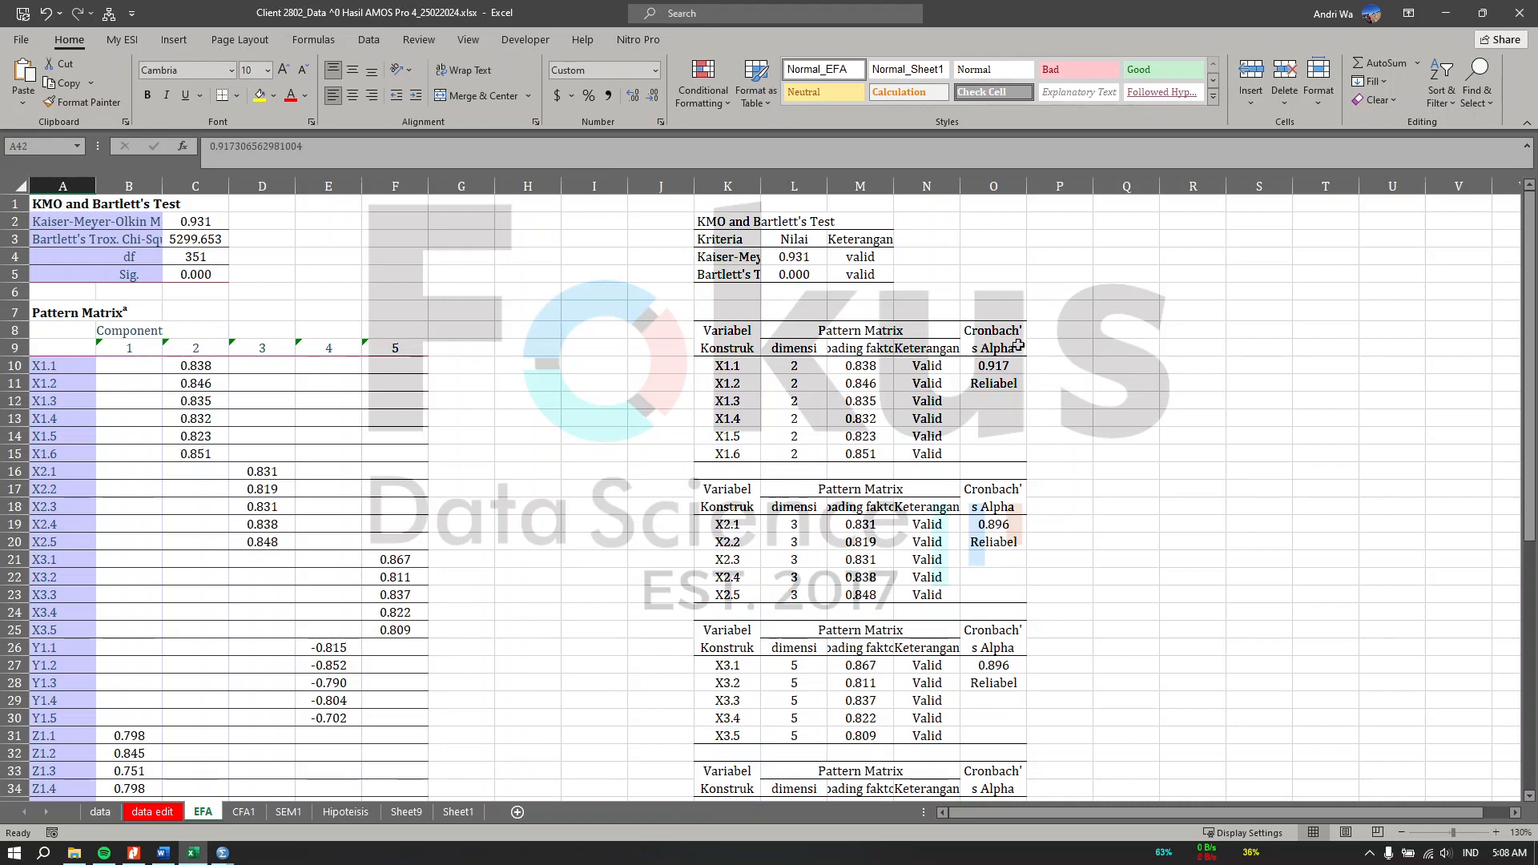
# Step: Compare the X2, X3, Y and Z loadings and Cronbach's Alpha values in the summary tables against the pasted output
pyautogui.click(1008, 388)
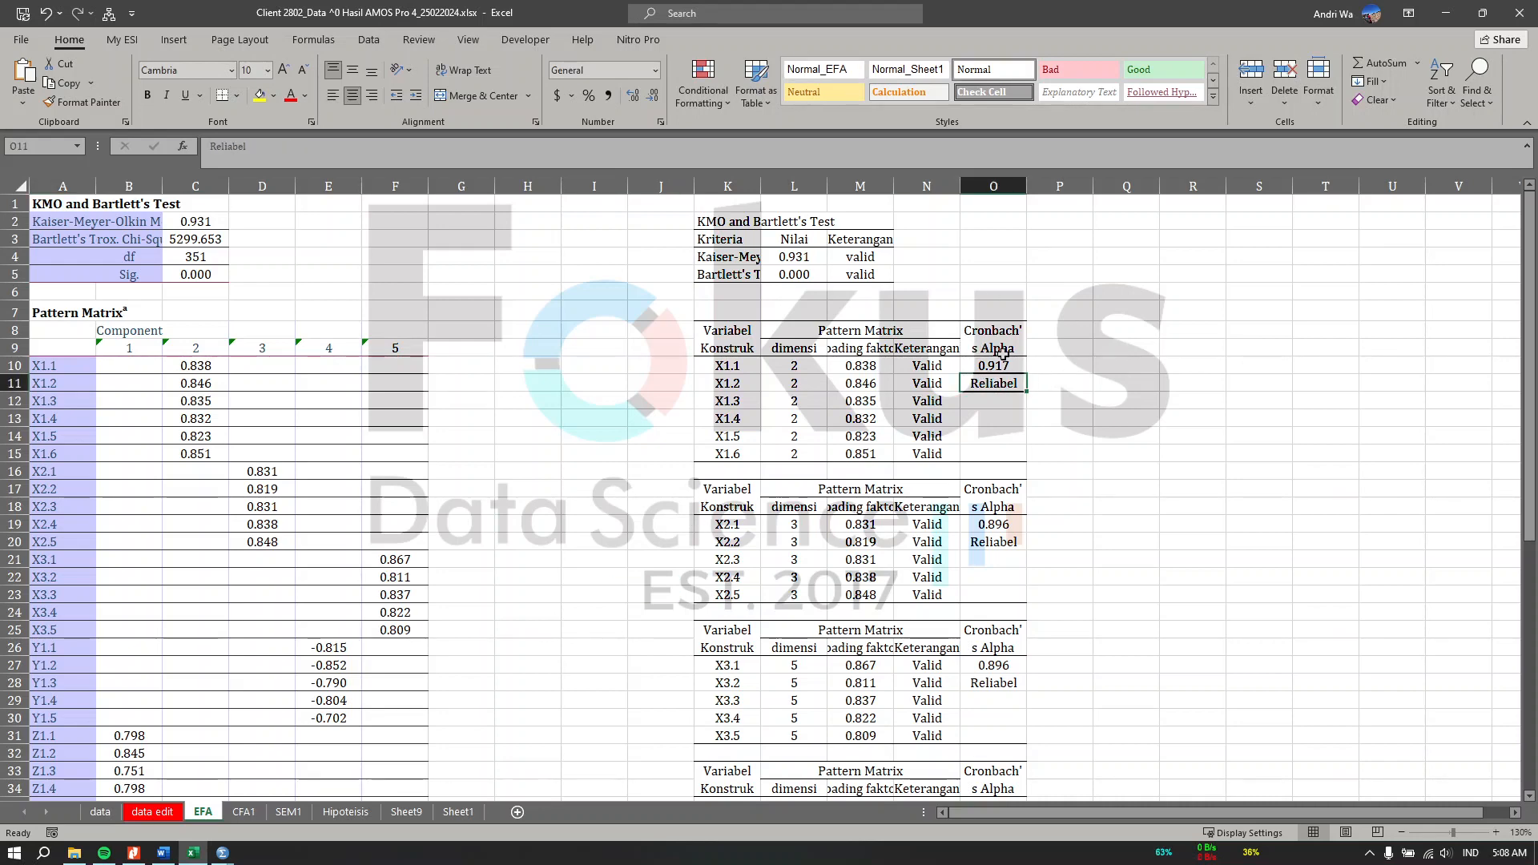
pyautogui.scroll(-2, 1001, 350)
pyautogui.scroll(-4, 801, 560)
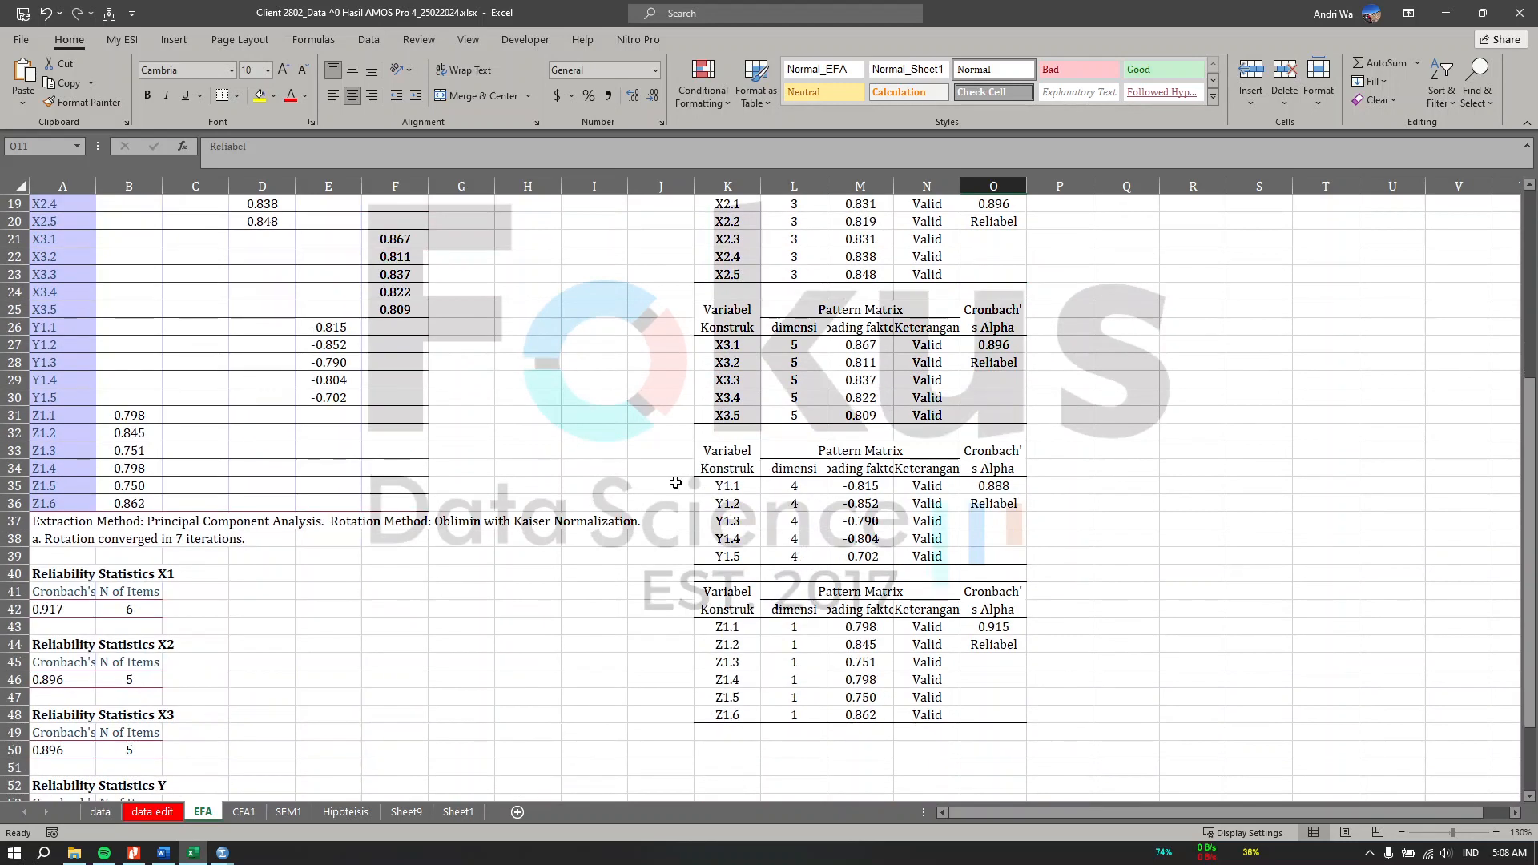
pyautogui.scroll(4, 1032, 570)
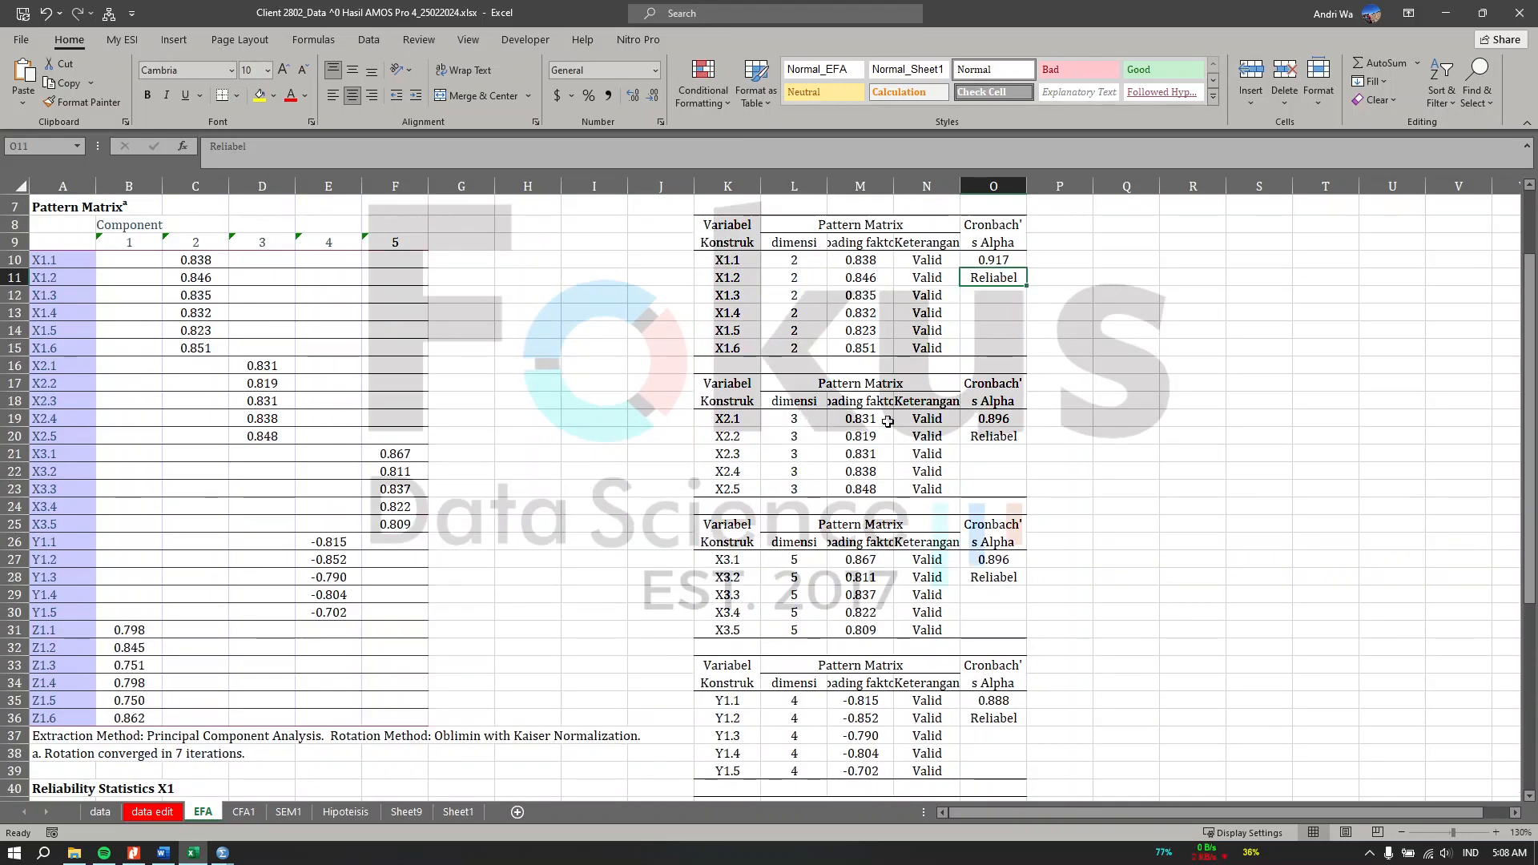
pyautogui.click(838, 457)
pyautogui.click(842, 577)
pyautogui.scroll(-6, 842, 576)
pyautogui.click(850, 574)
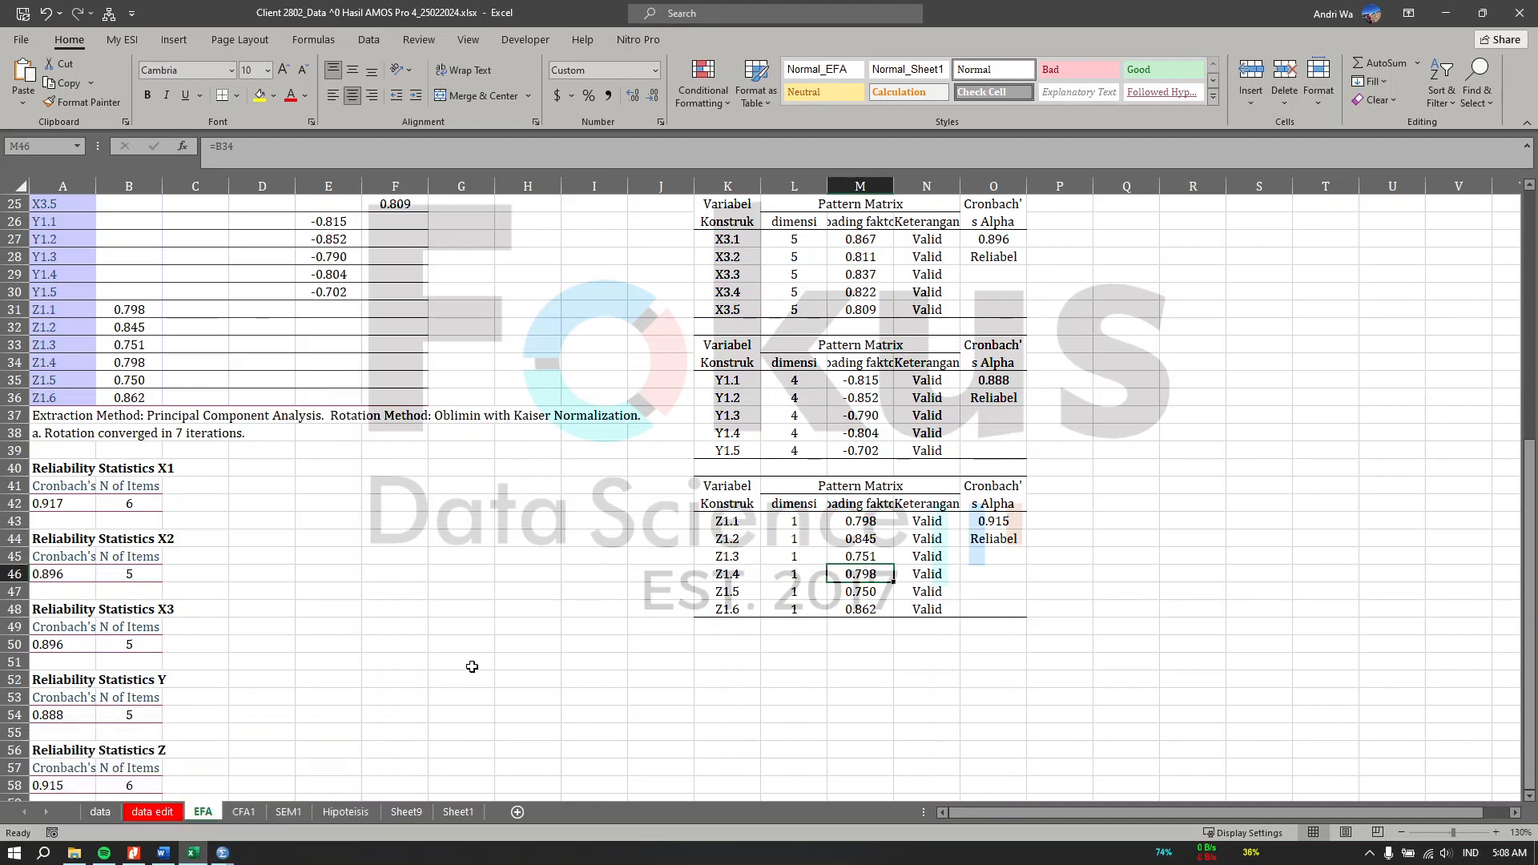
# Step: Open the CFA1 sheet showing the AMOS model diagram, then switch to the project folder in File Explorer
pyautogui.click(244, 812)
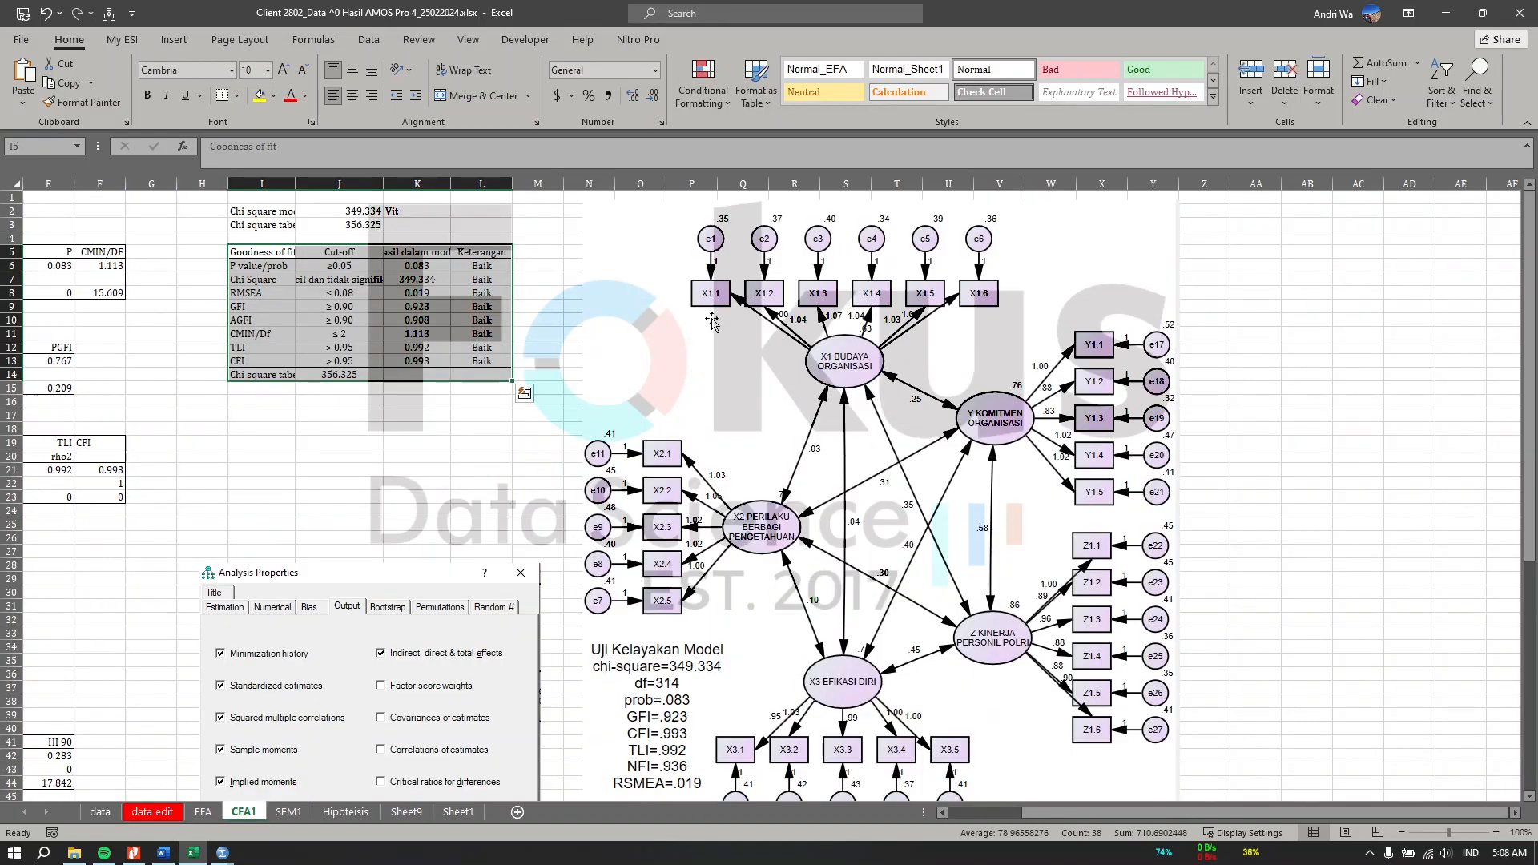
pyautogui.click(74, 853)
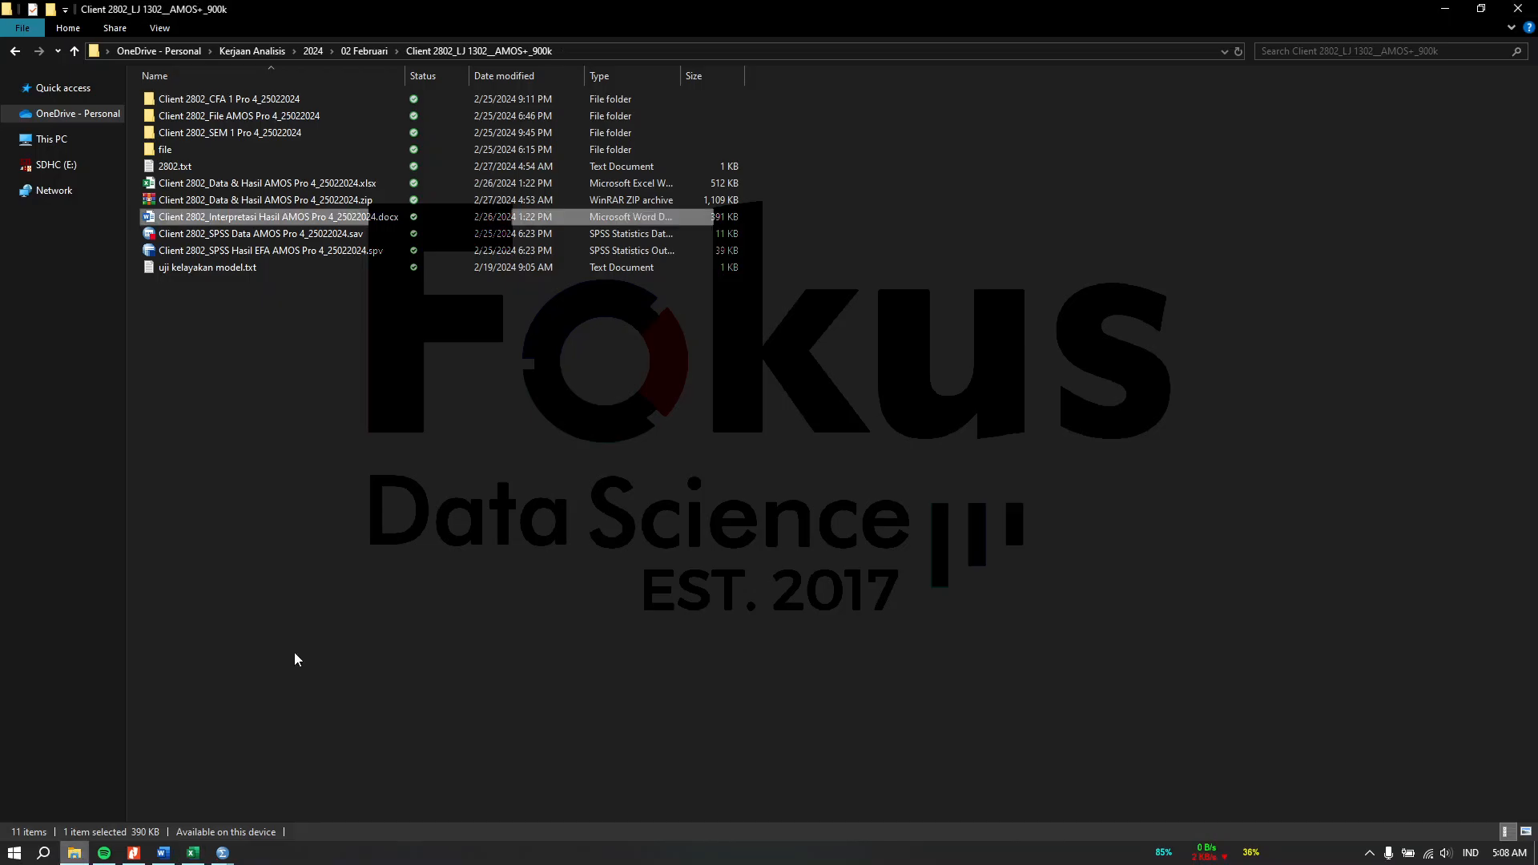
# Step: Create a new folder in the project directory named "file amos"
pyautogui.rightClick(333, 408)
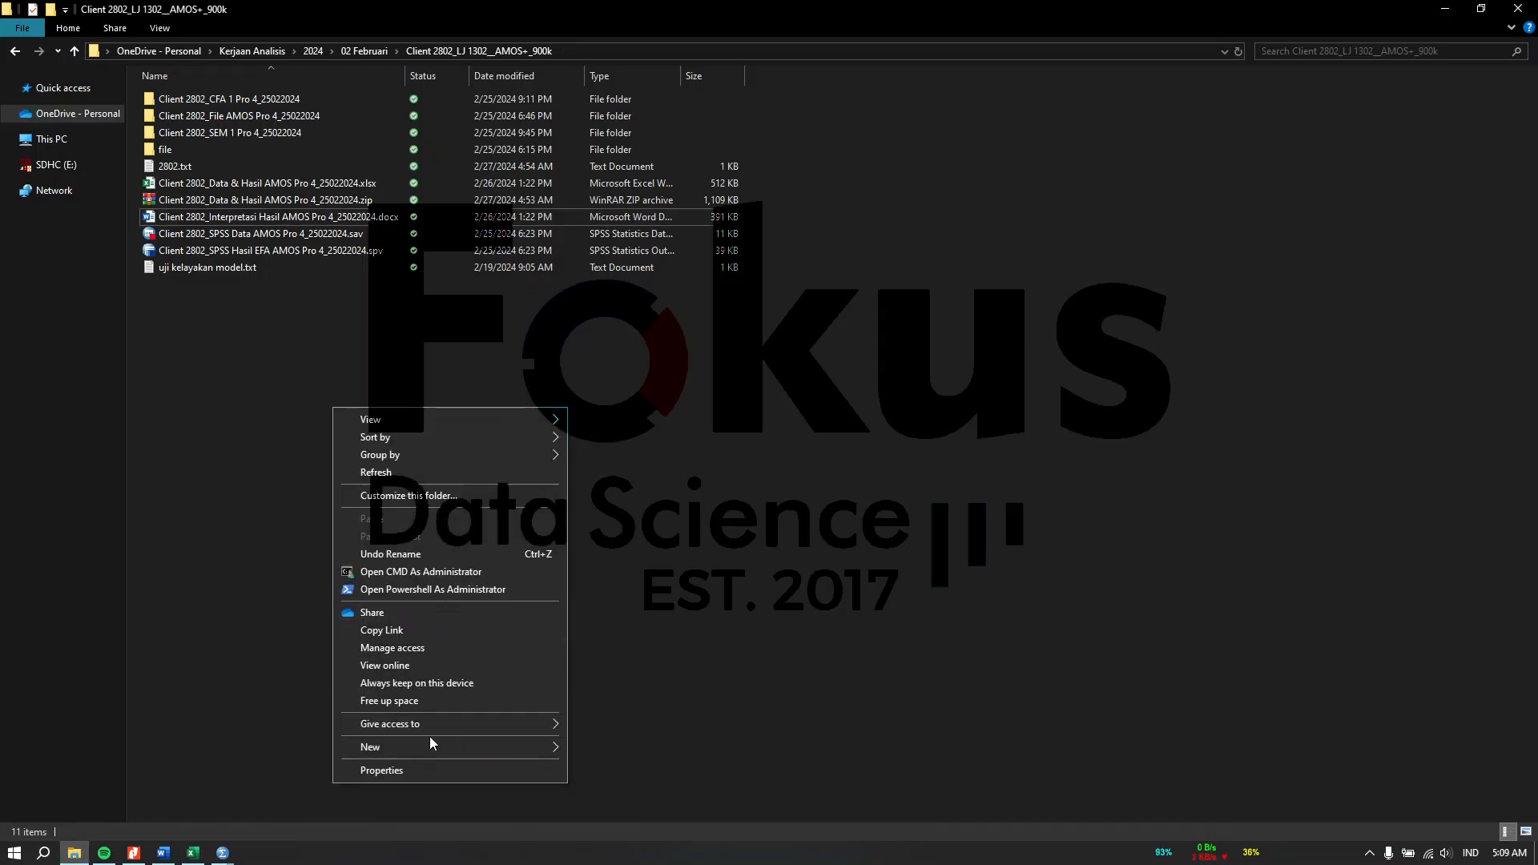
pyautogui.moveTo(476, 747)
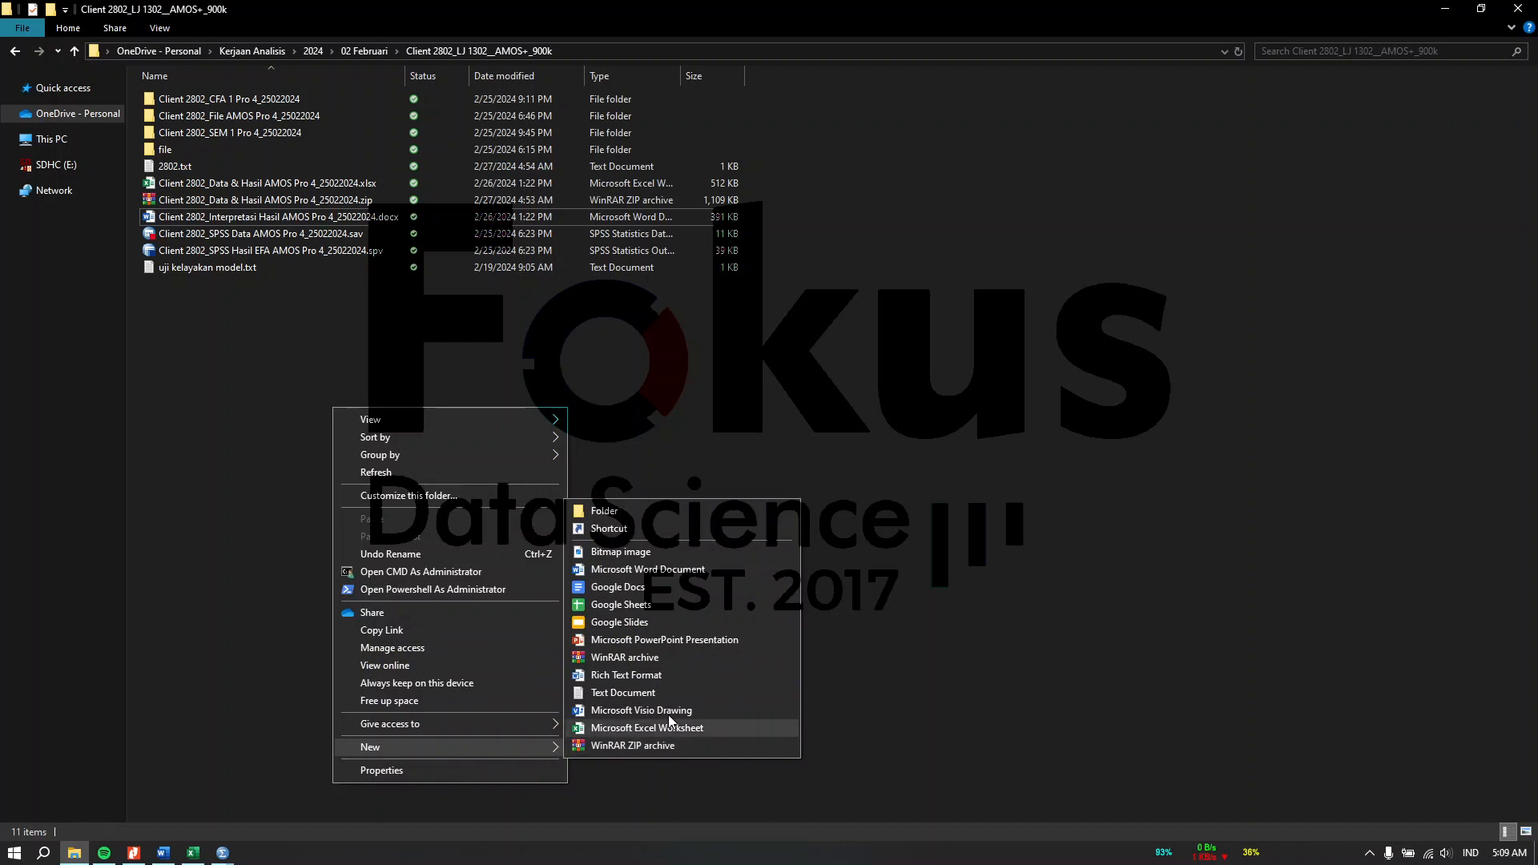
pyautogui.click(713, 517)
pyautogui.press('BackSpace')
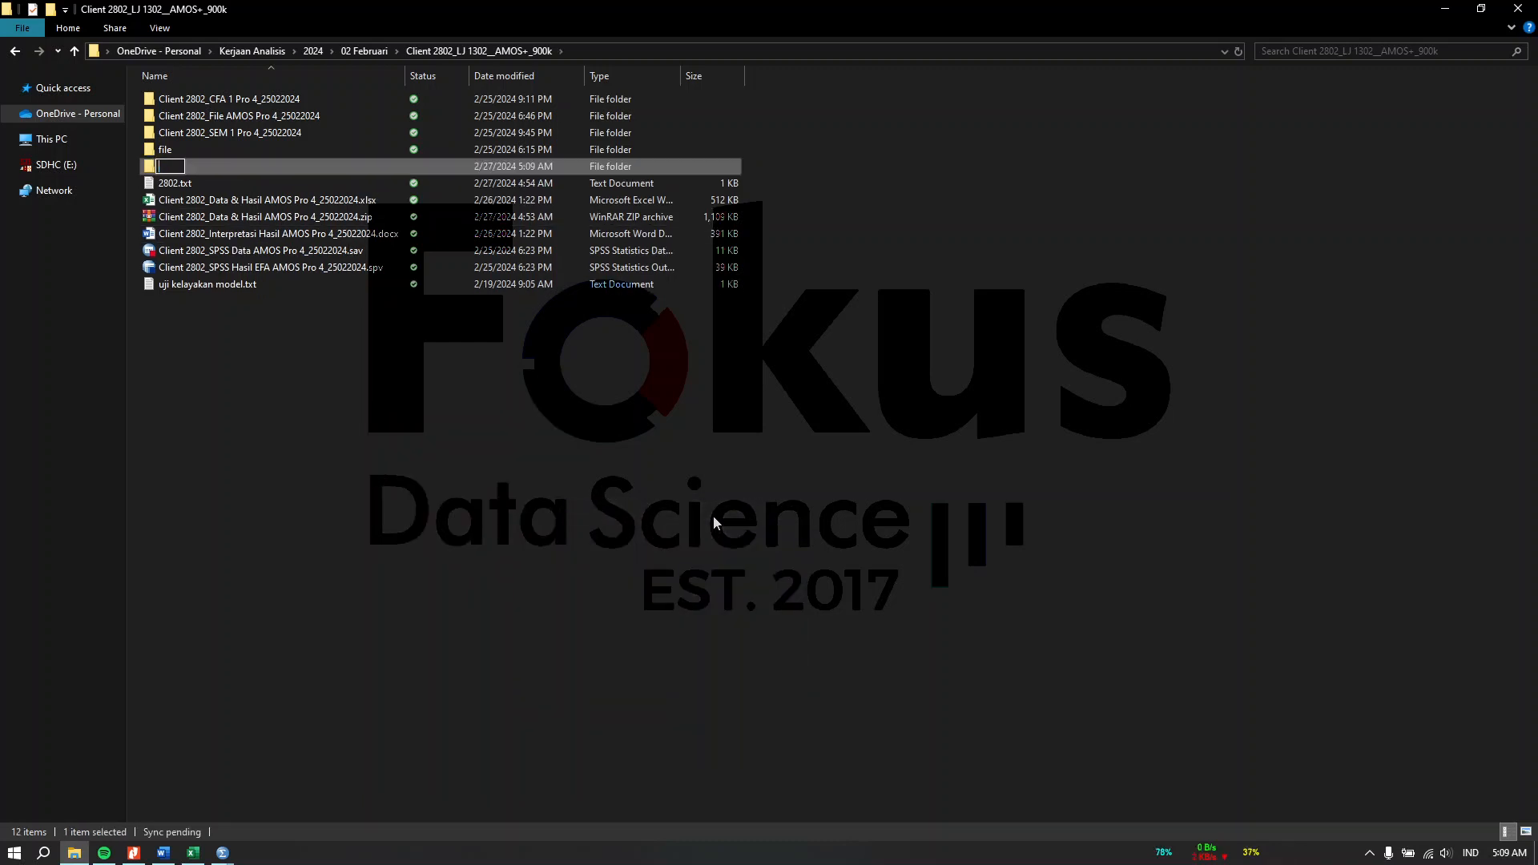
pyautogui.write('file ampos')
pyautogui.click(606, 637)
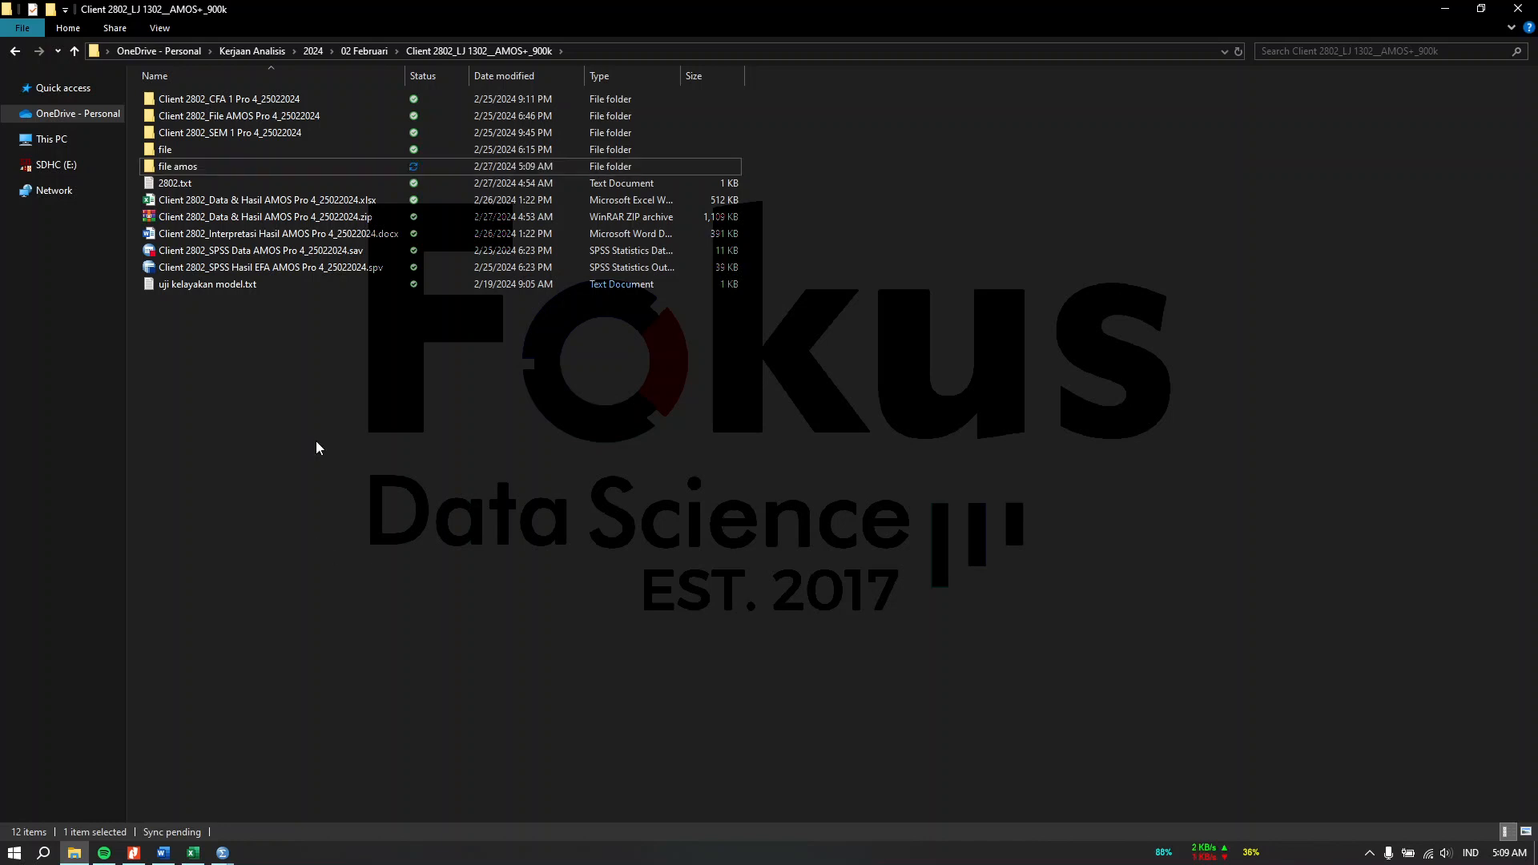
# Step: Open the Client 2802_File AMOS Pro 4_25022024 folder to review its AMOS files, then return to the parent folder
pyautogui.doubleClick(222, 118)
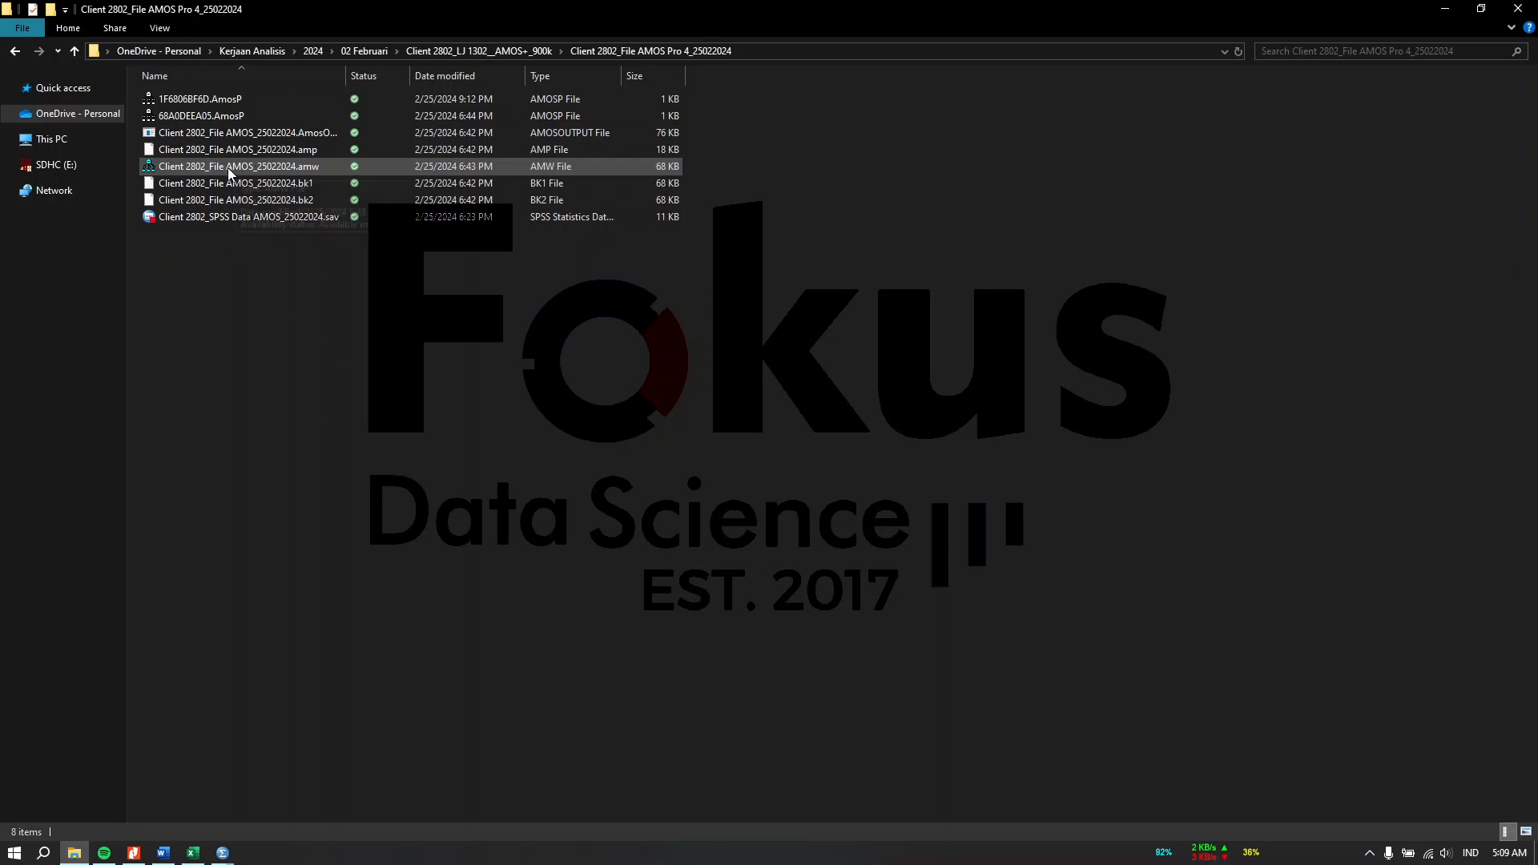
pyautogui.click(15, 50)
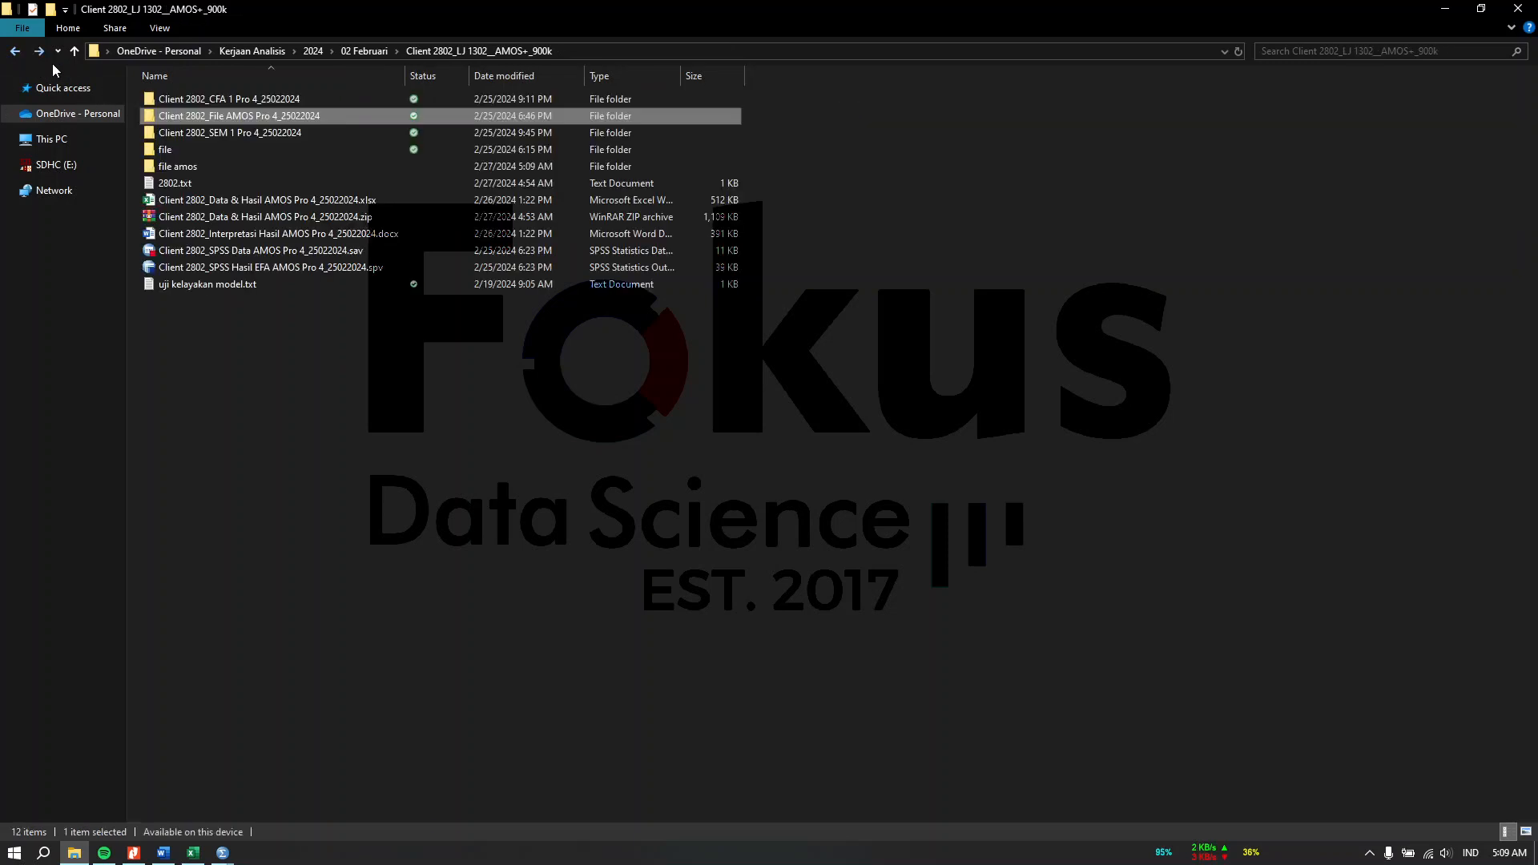
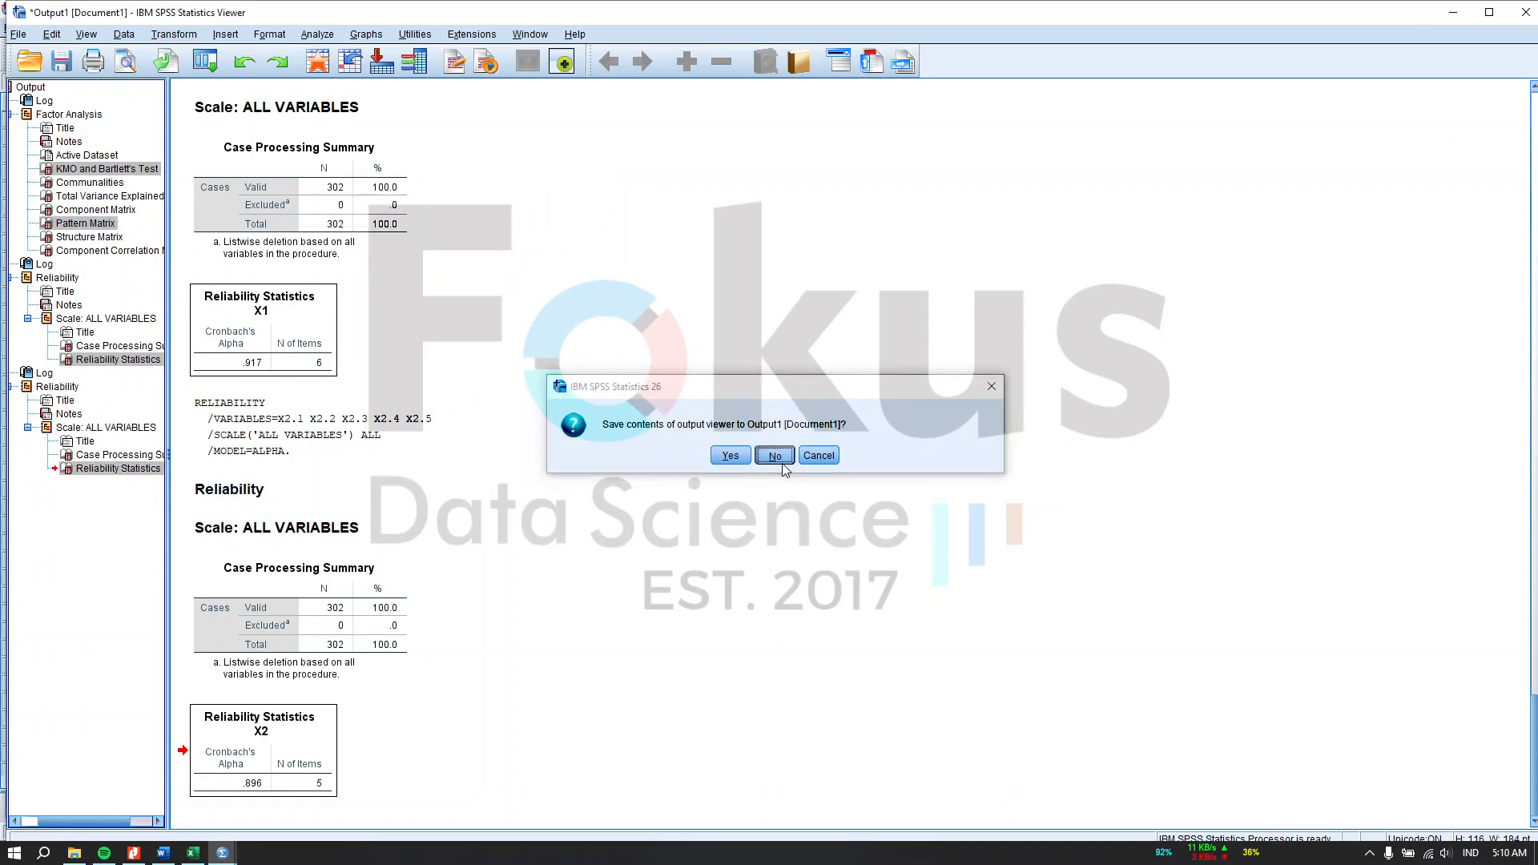
# Step: Close the SPSS output viewer without saving and exit SPSS Statistics
pyautogui.click(774, 455)
pyautogui.click(1518, 9)
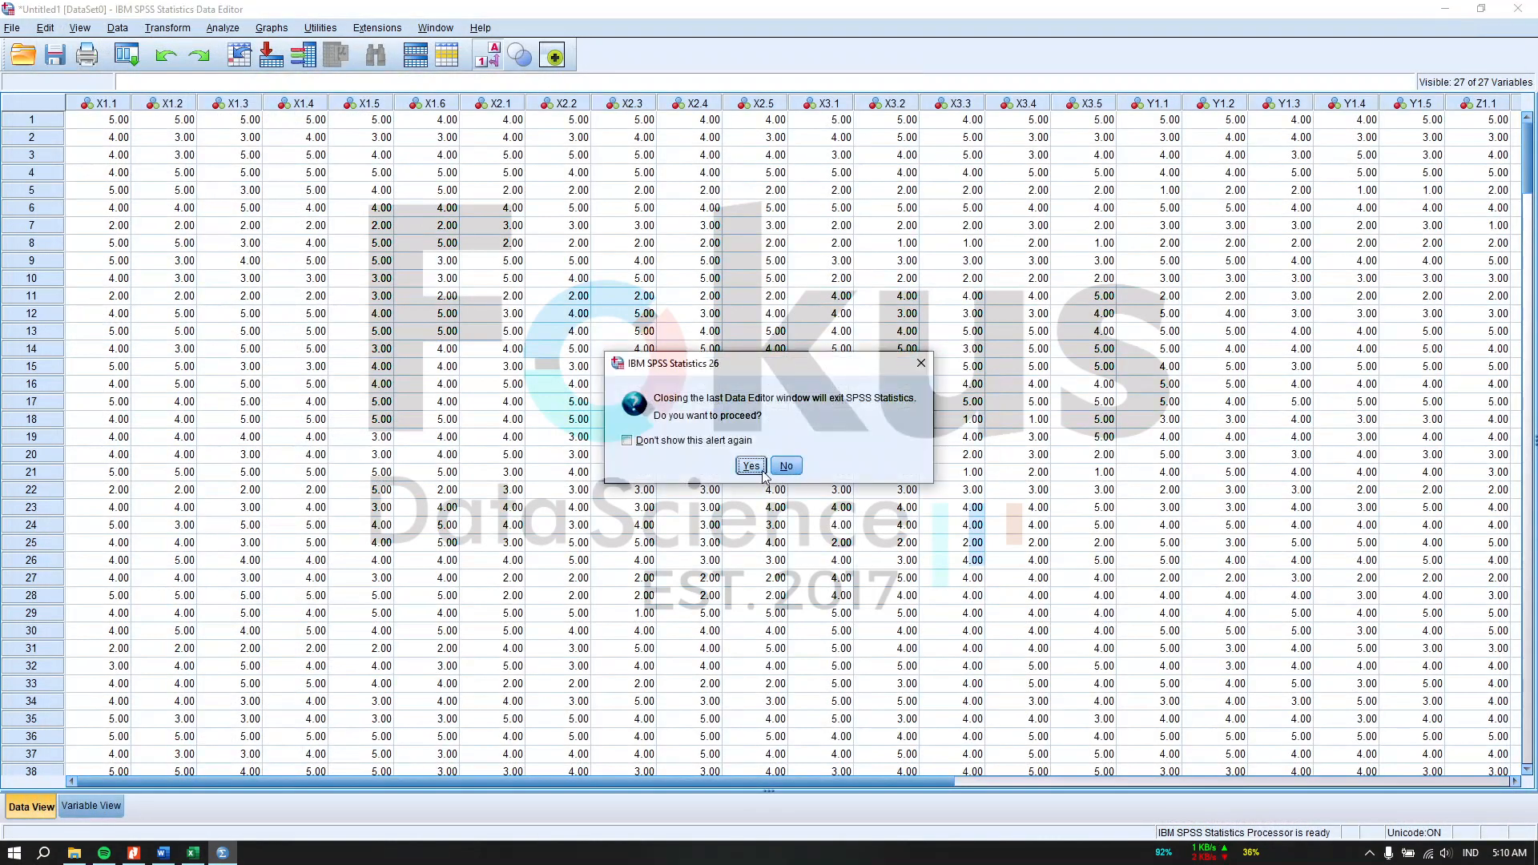
pyautogui.click(753, 470)
pyautogui.click(768, 469)
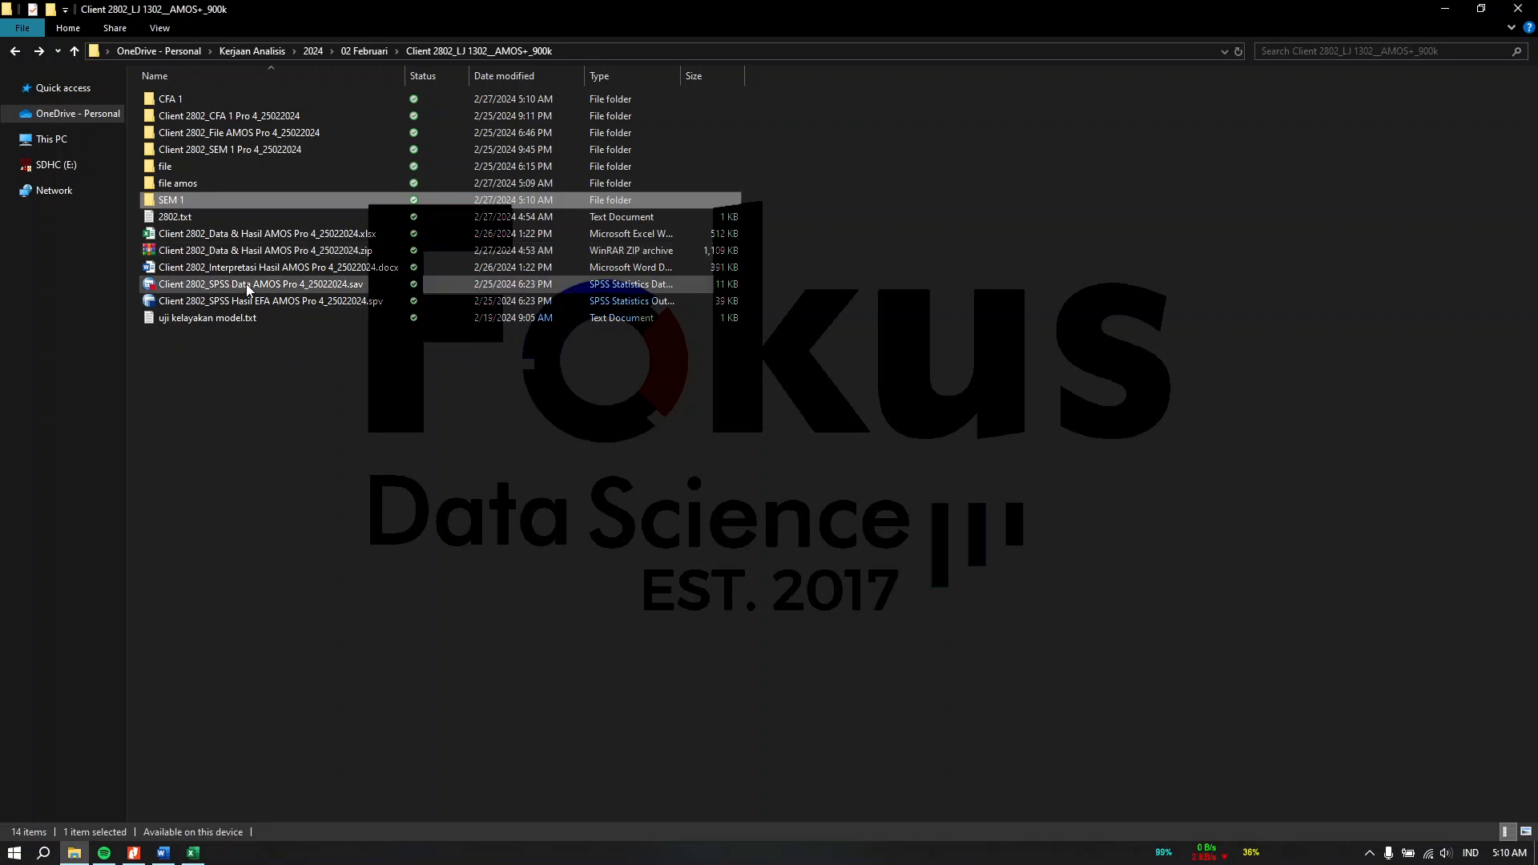
# Step: Switch to Amos Graphics by launching it from the Start search and maximize its window
pyautogui.click(503, 598)
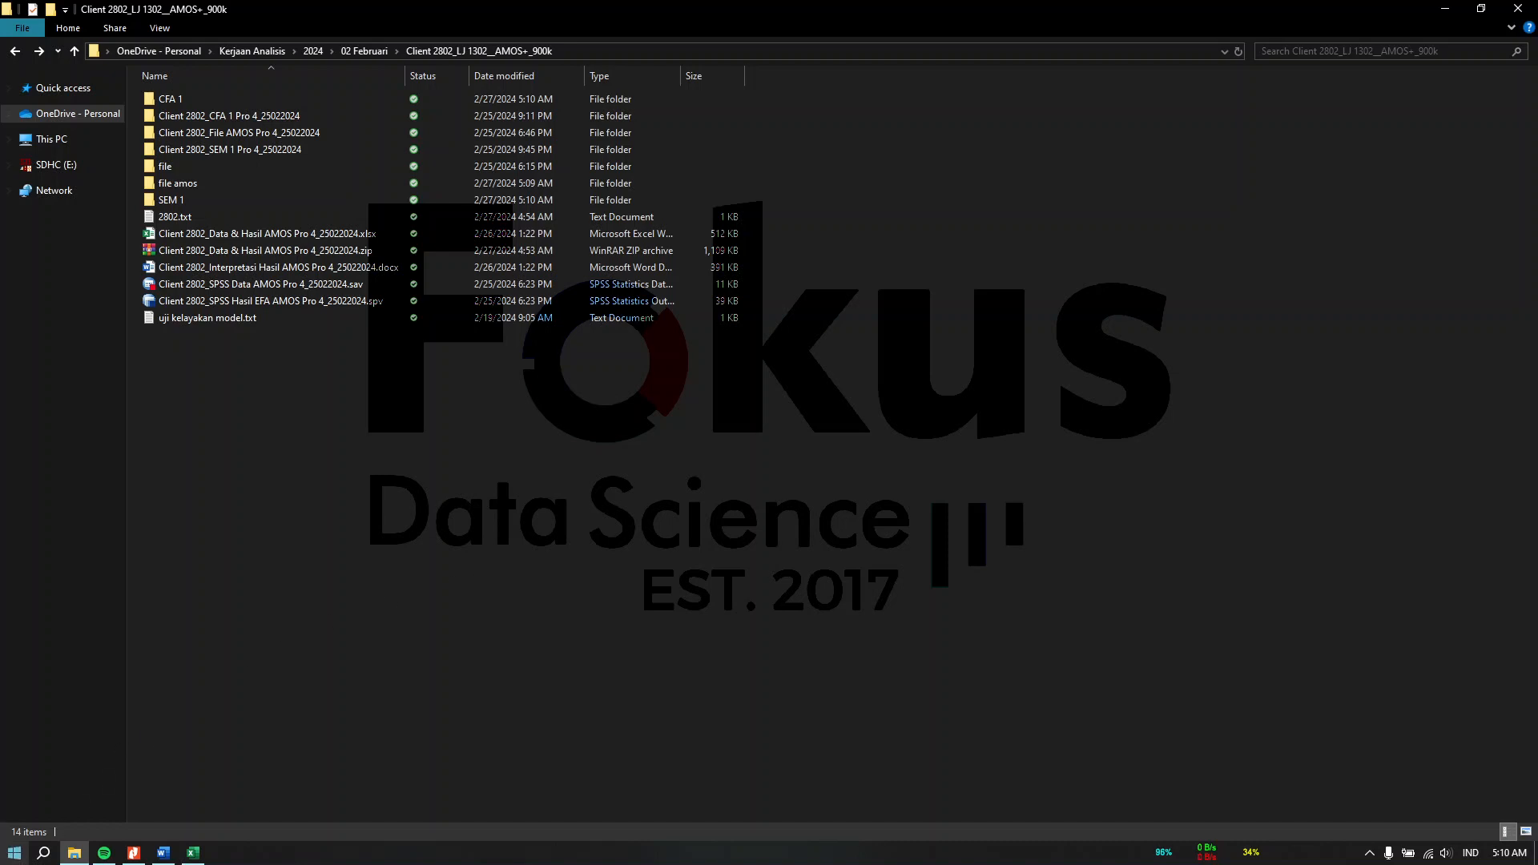
pyautogui.click(15, 853)
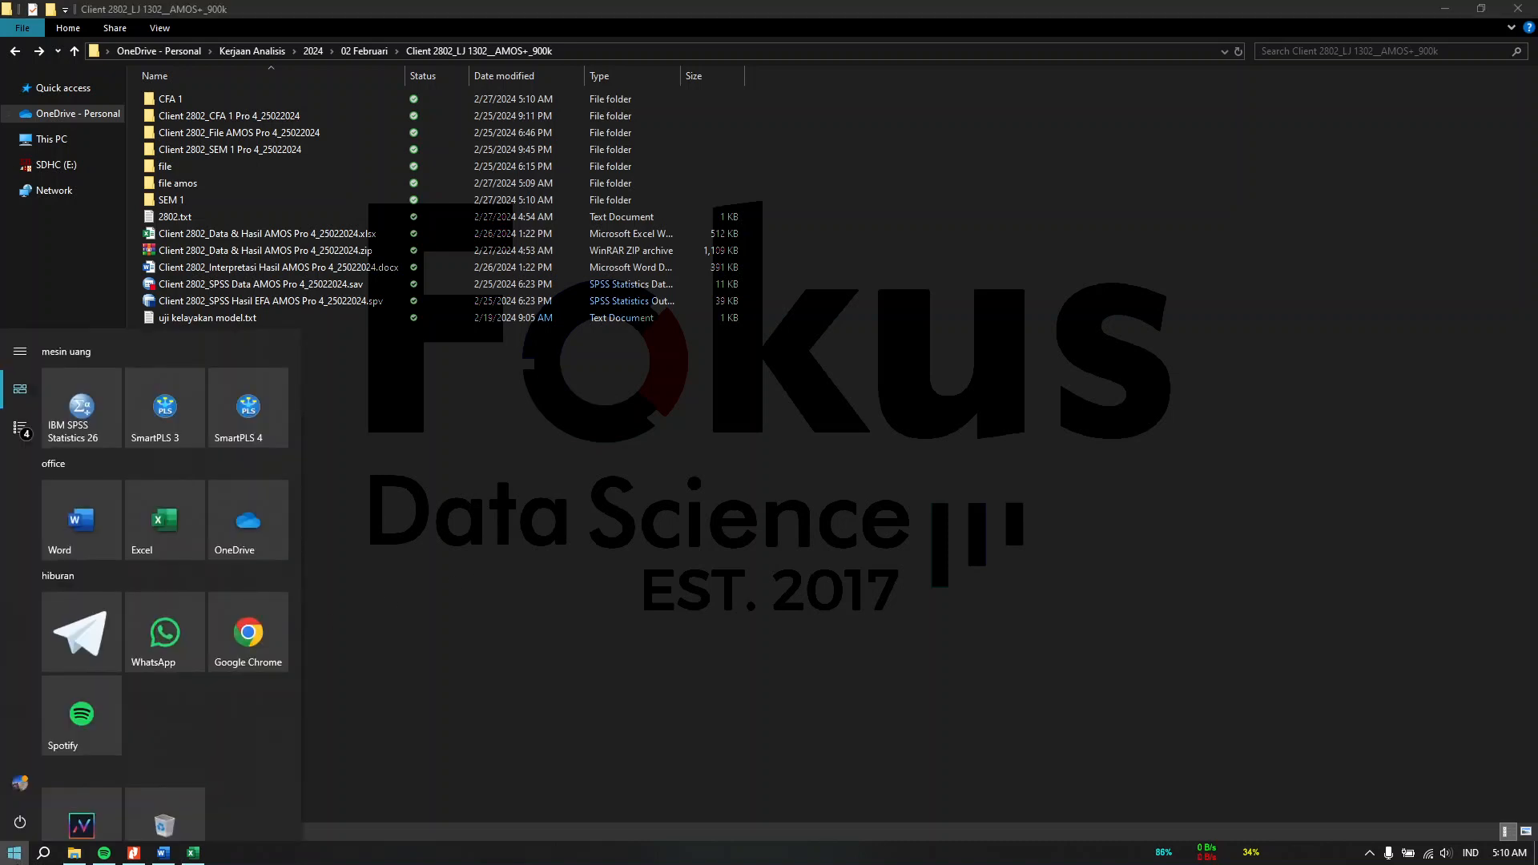
pyautogui.write('amos')
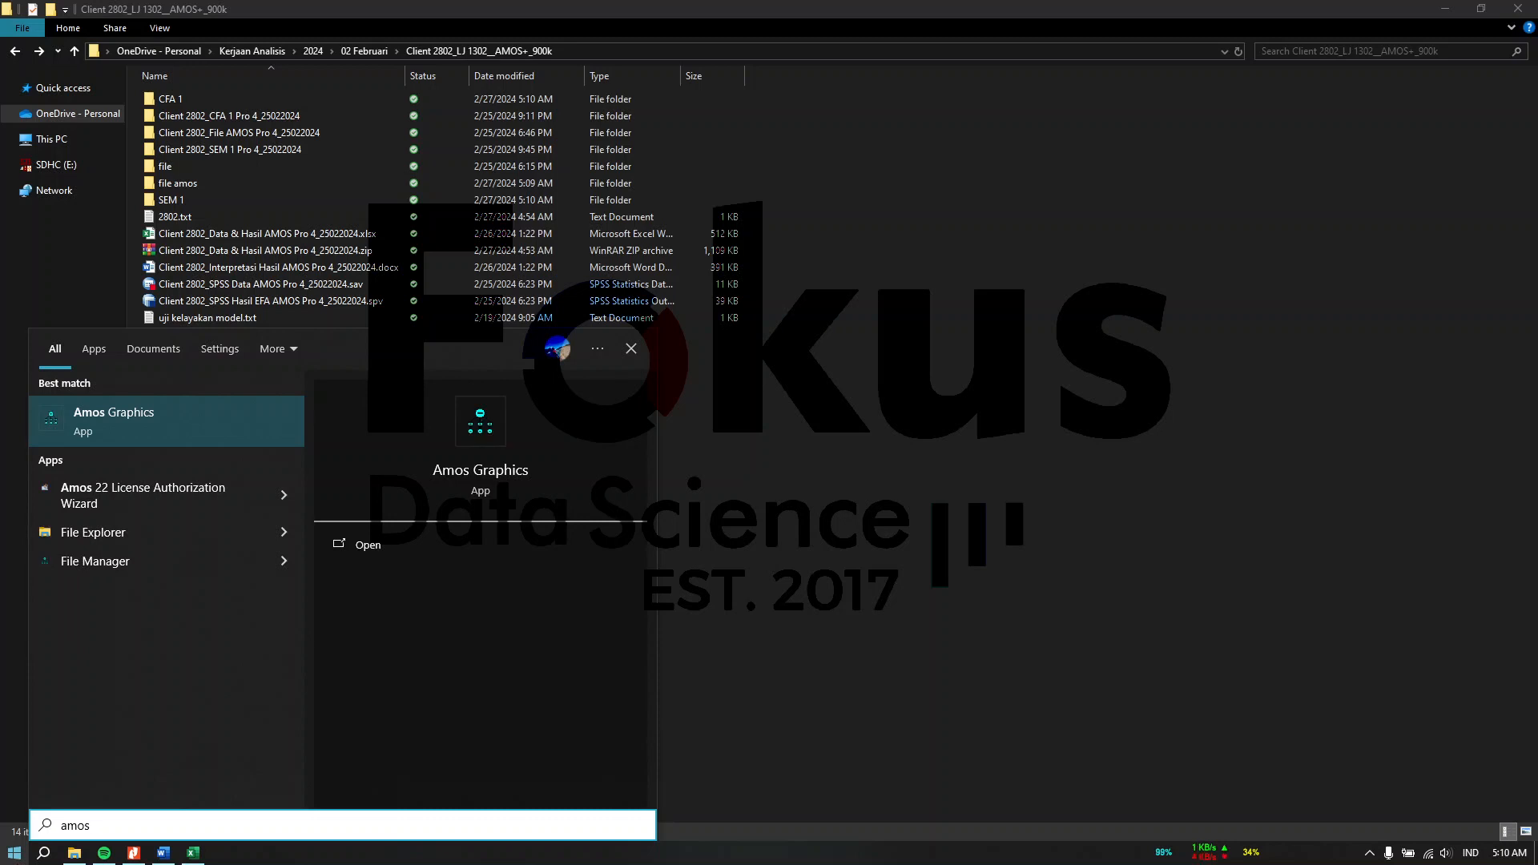
pyautogui.press('Return')
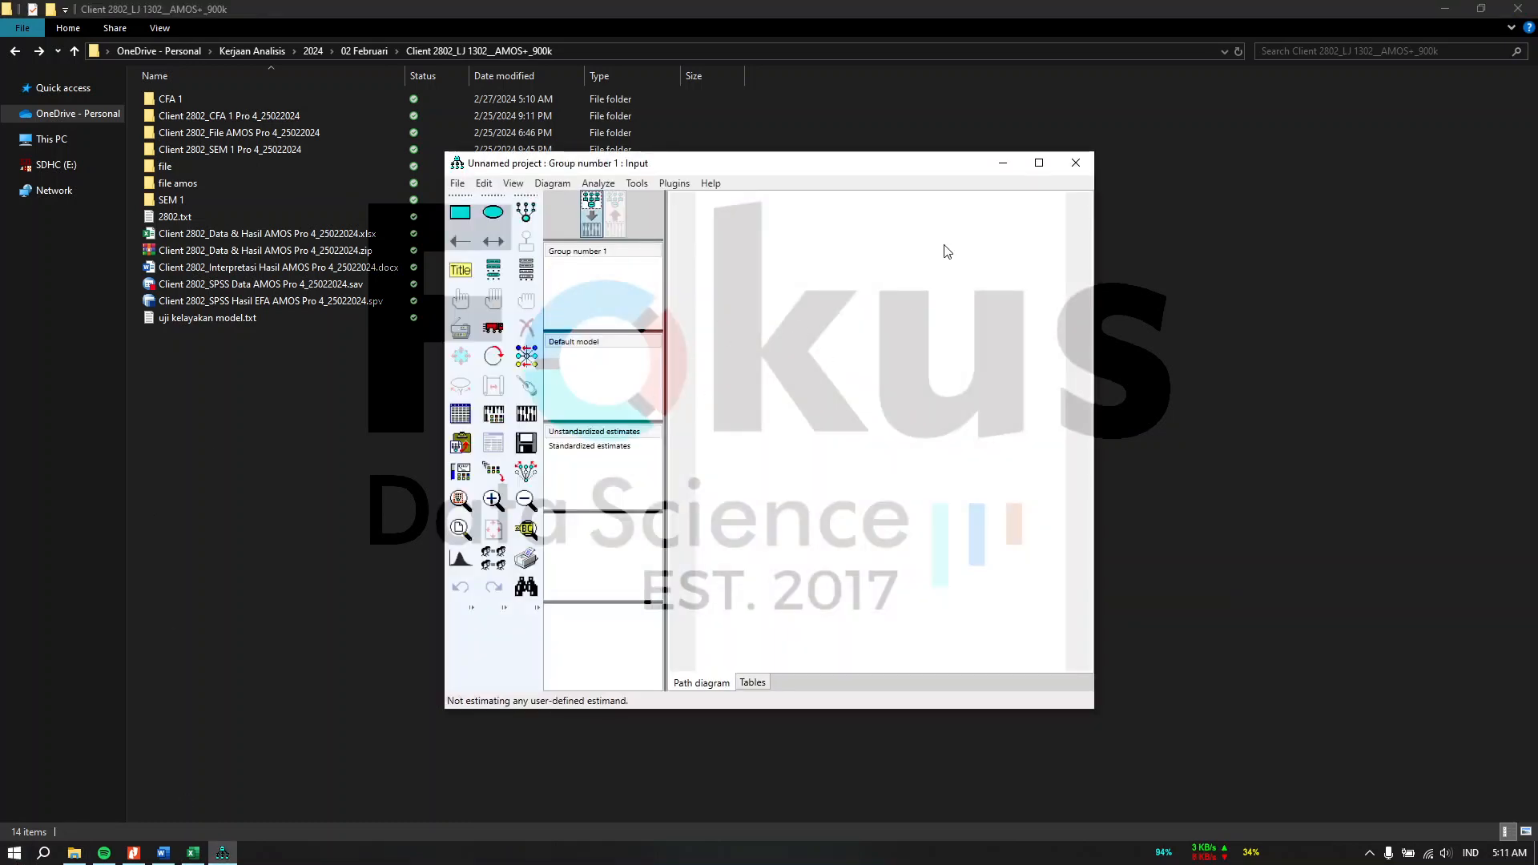
pyautogui.click(1040, 165)
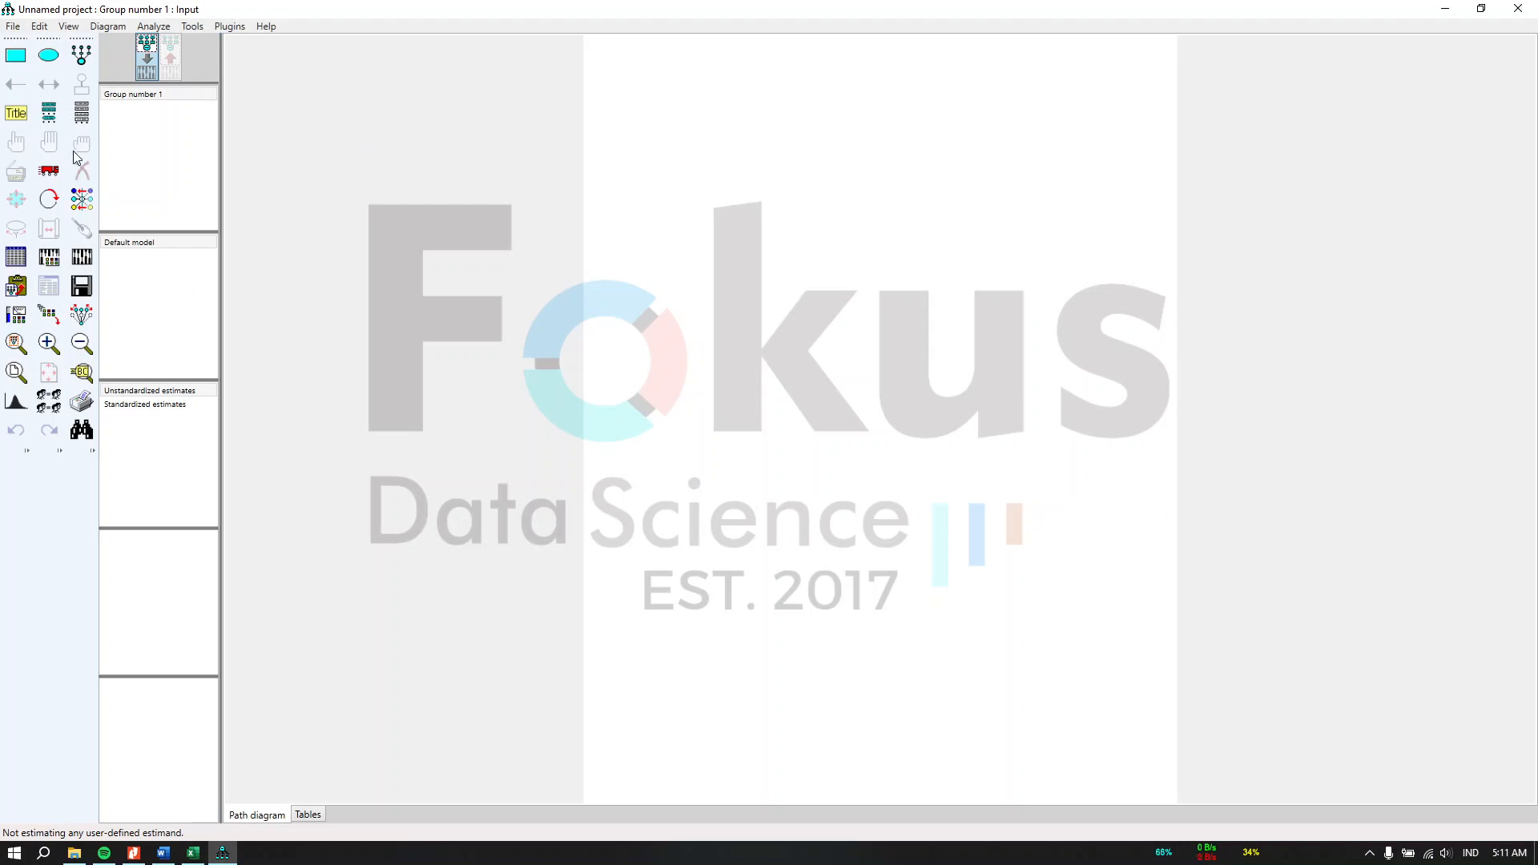
# Step: Open the "file amos" folder in File Explorer to check its contents, then minimize the explorer
pyautogui.click(74, 853)
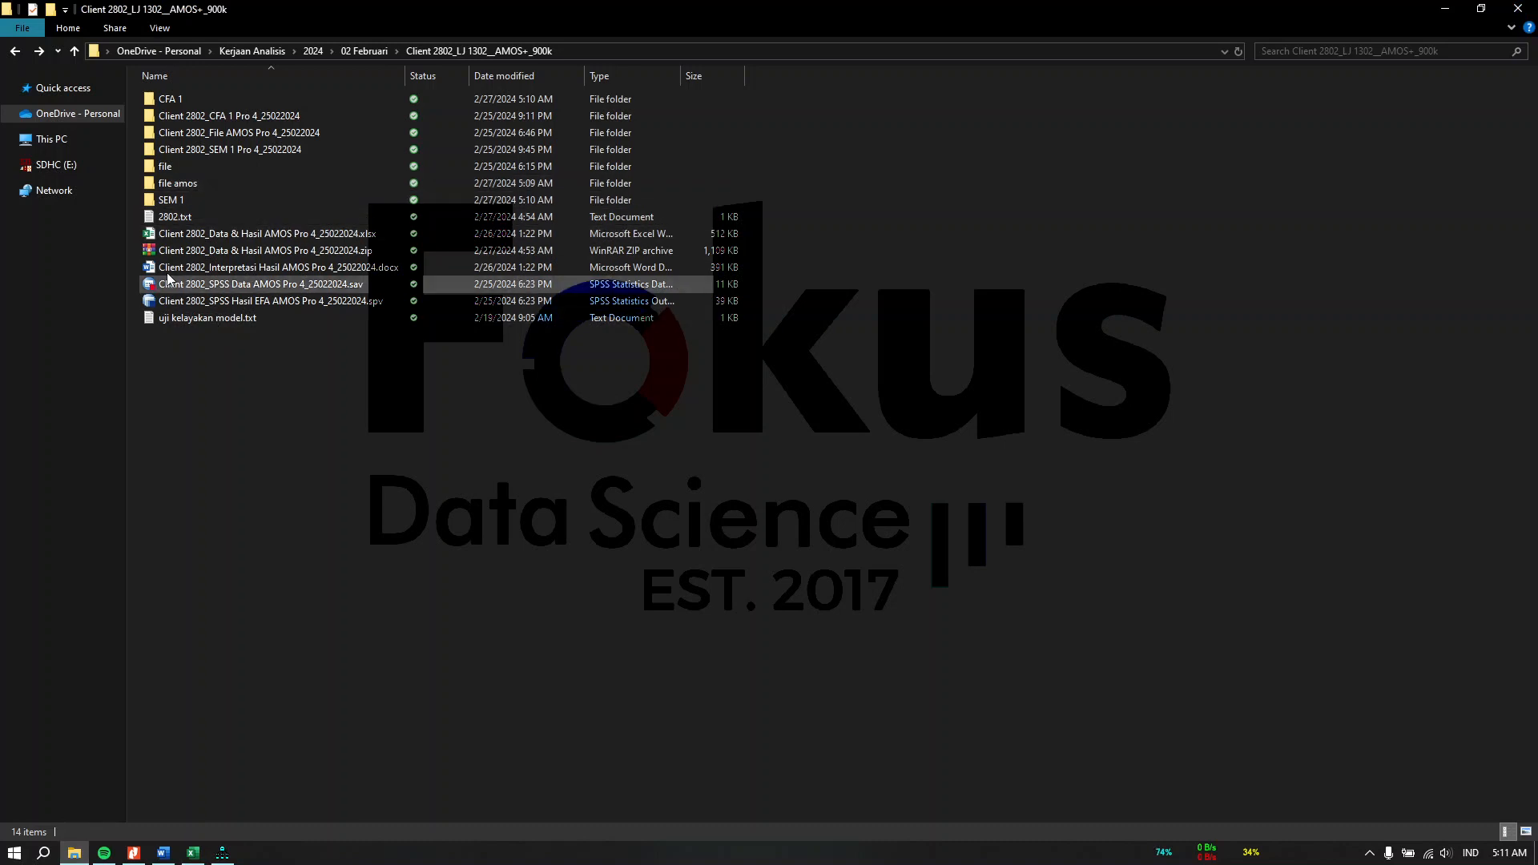
pyautogui.doubleClick(187, 186)
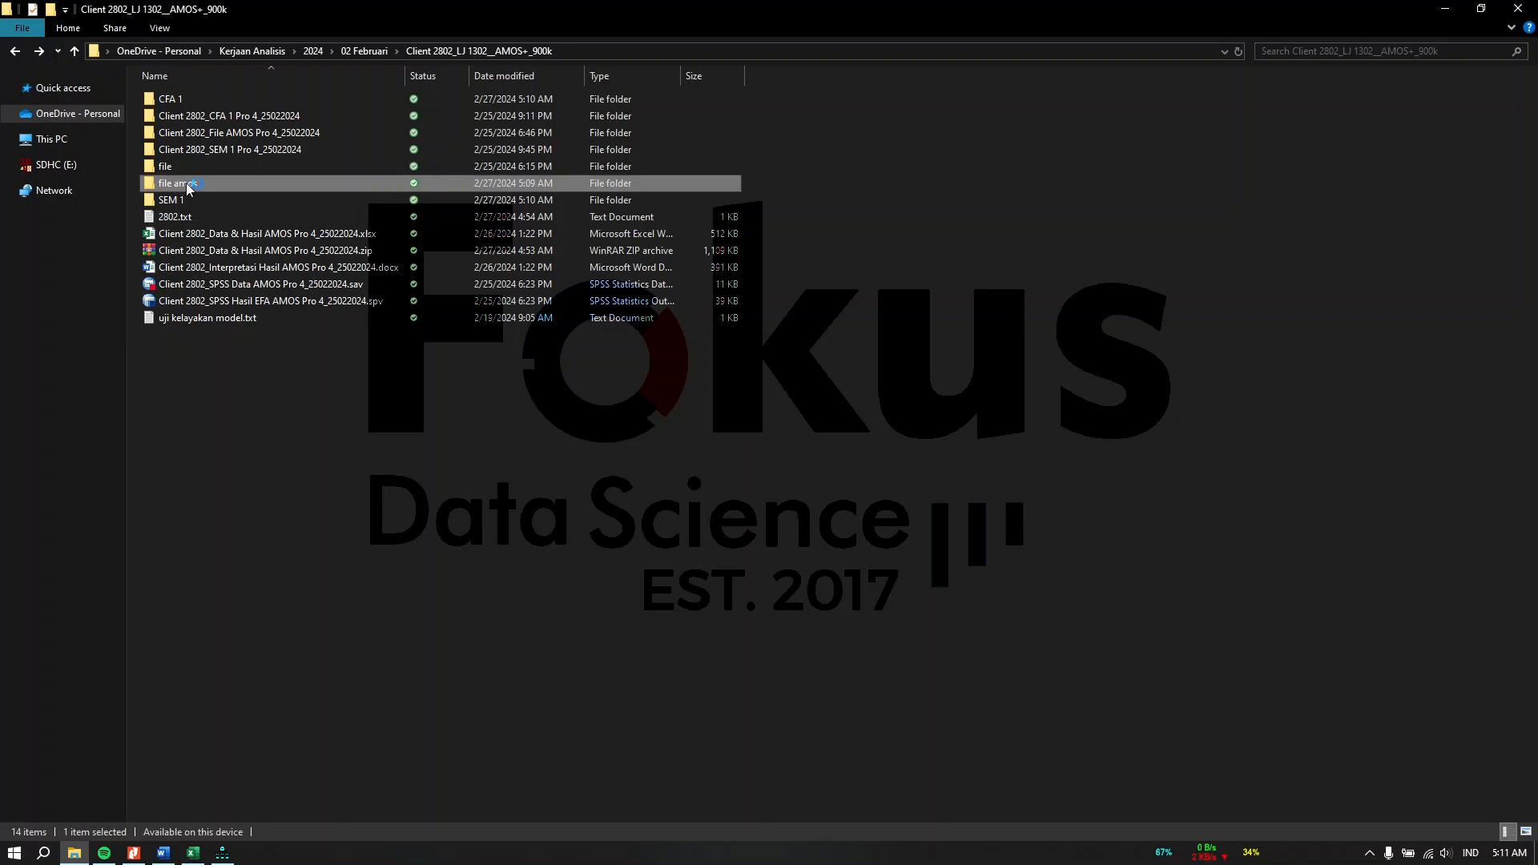
pyautogui.click(1458, 8)
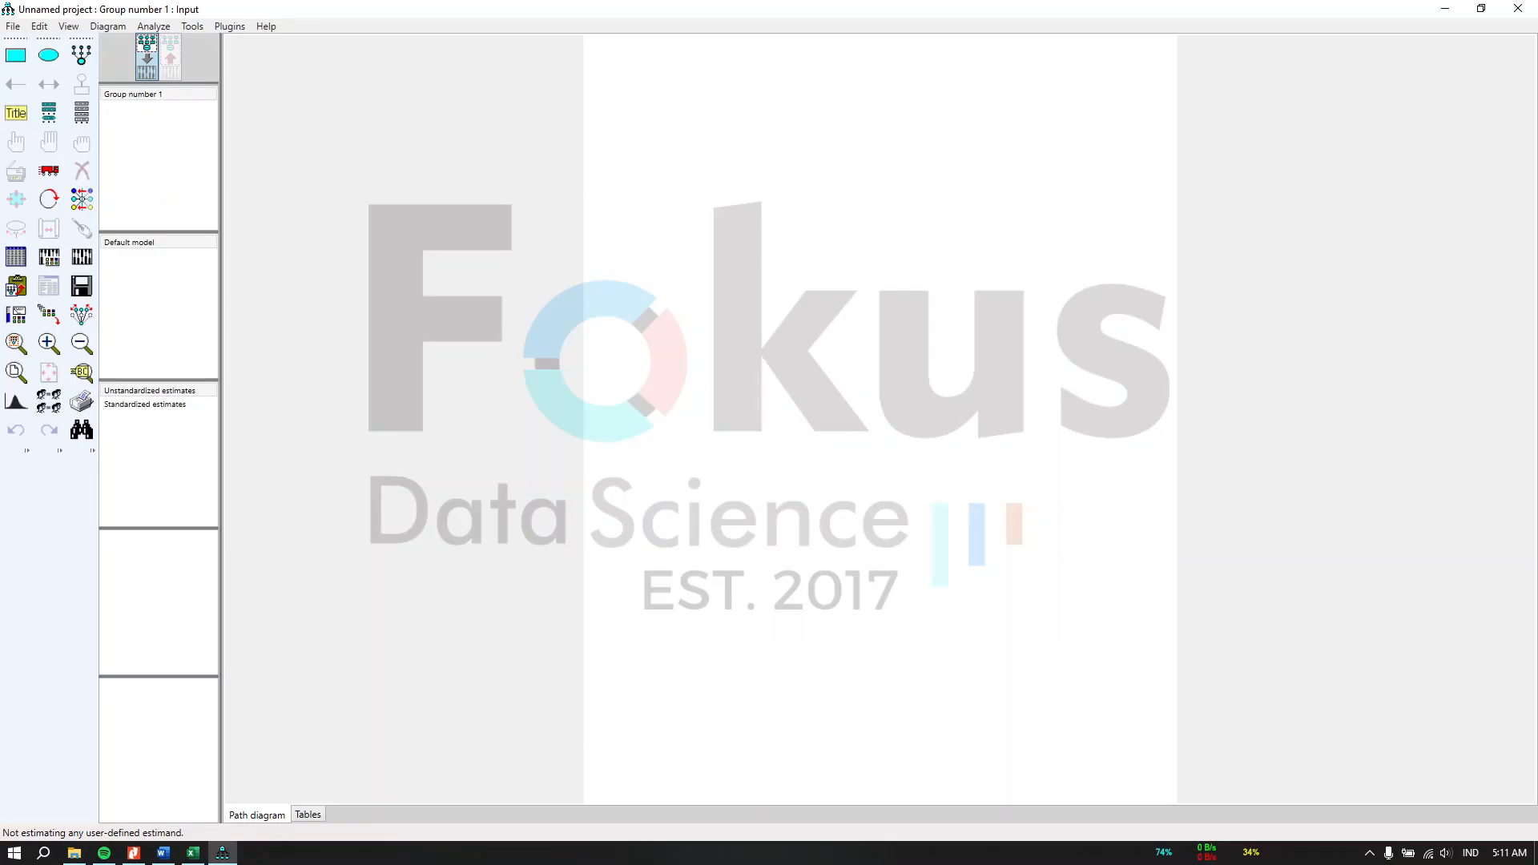
# Step: Set Client 2802_SPSS Data AMOS Pro 4_25022024.sav from the file amos folder as the data file and list the dataset variables
pyautogui.click(22, 267)
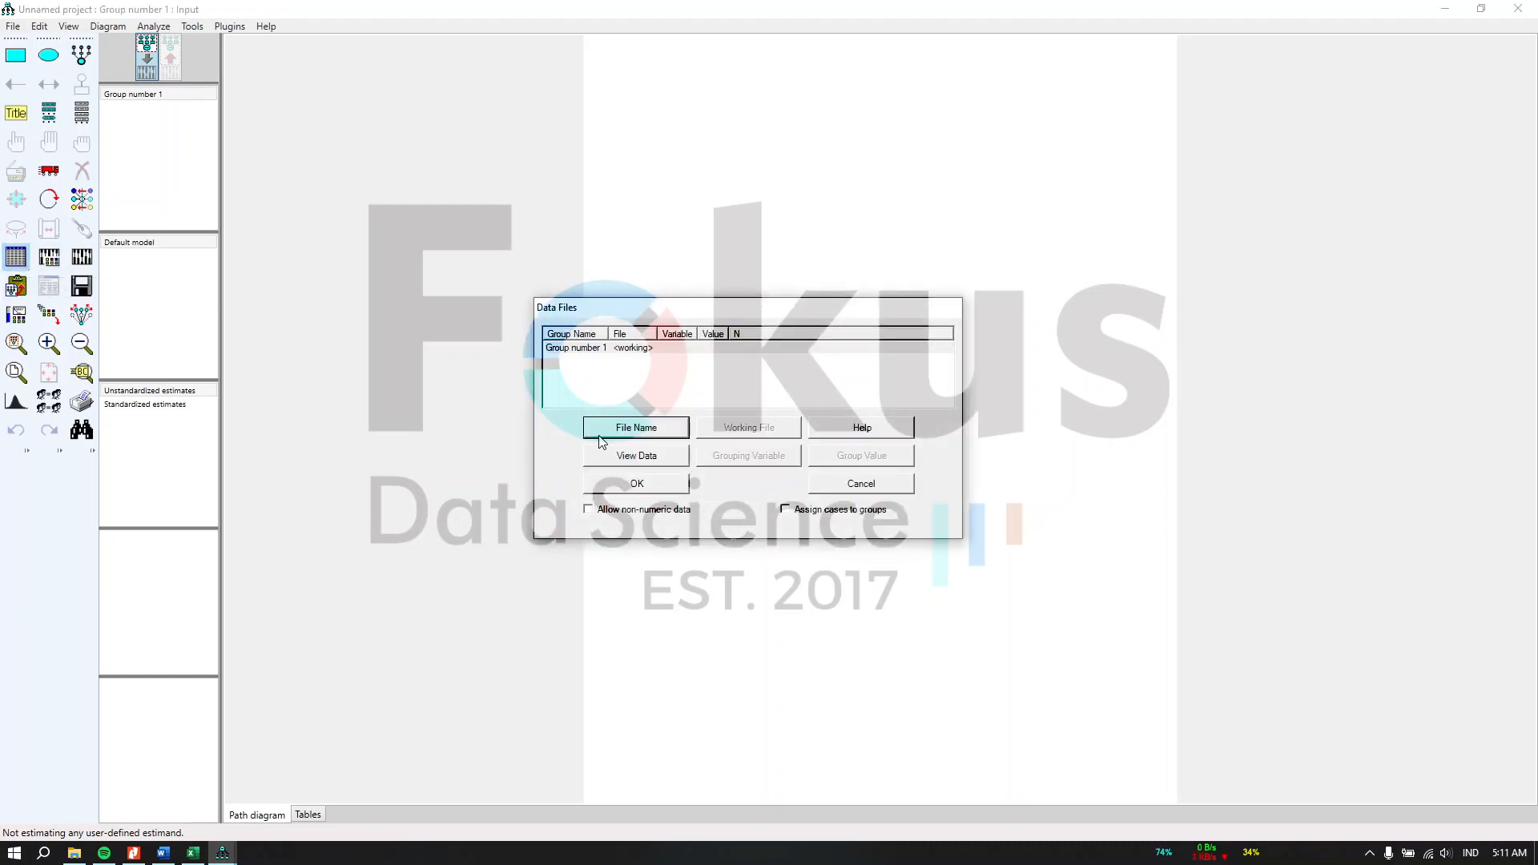
pyautogui.click(615, 431)
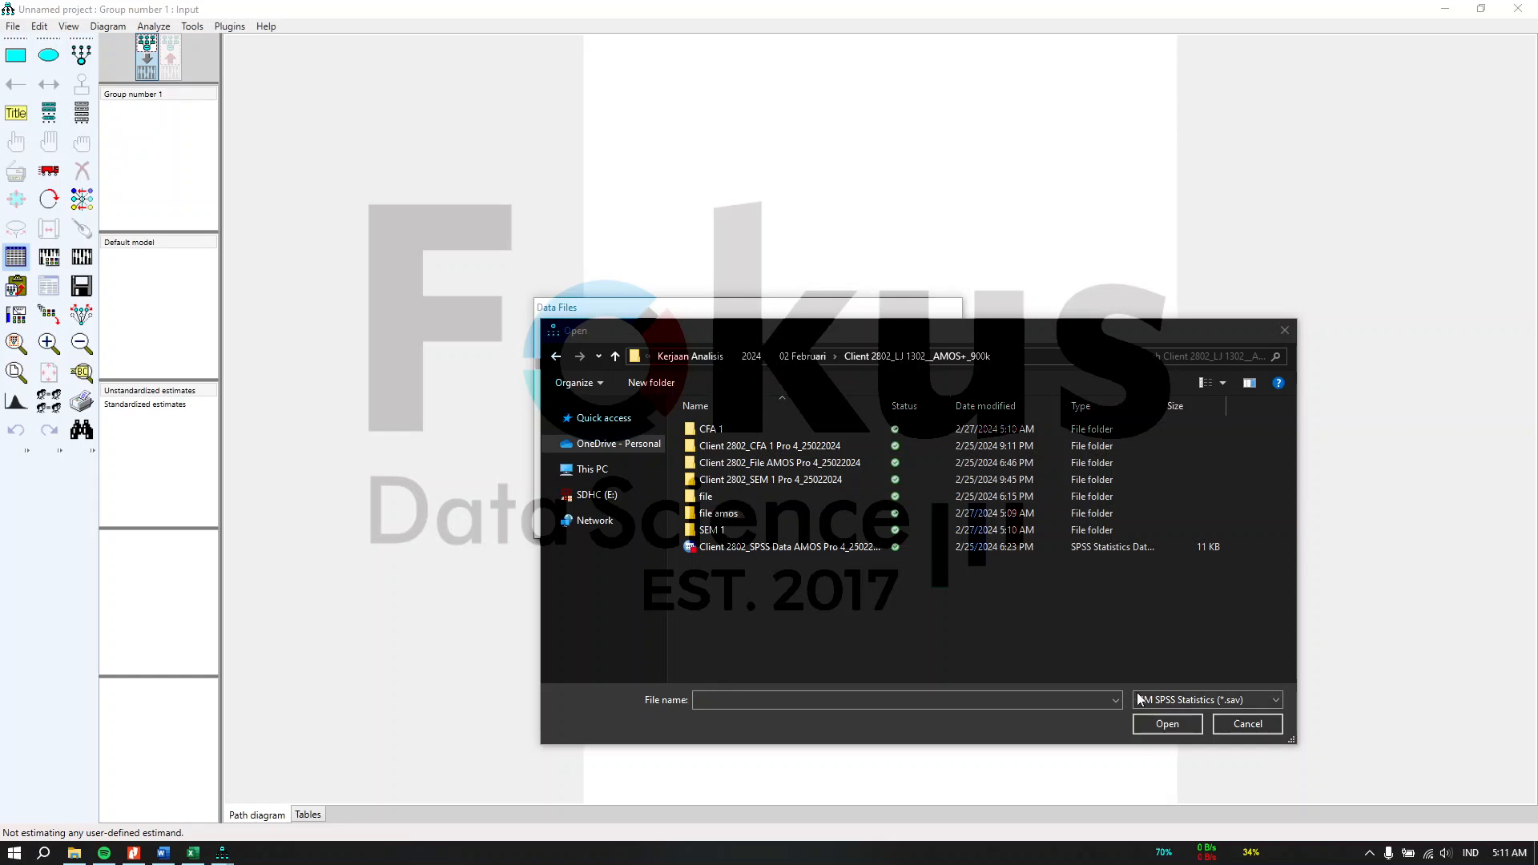
pyautogui.click(794, 519)
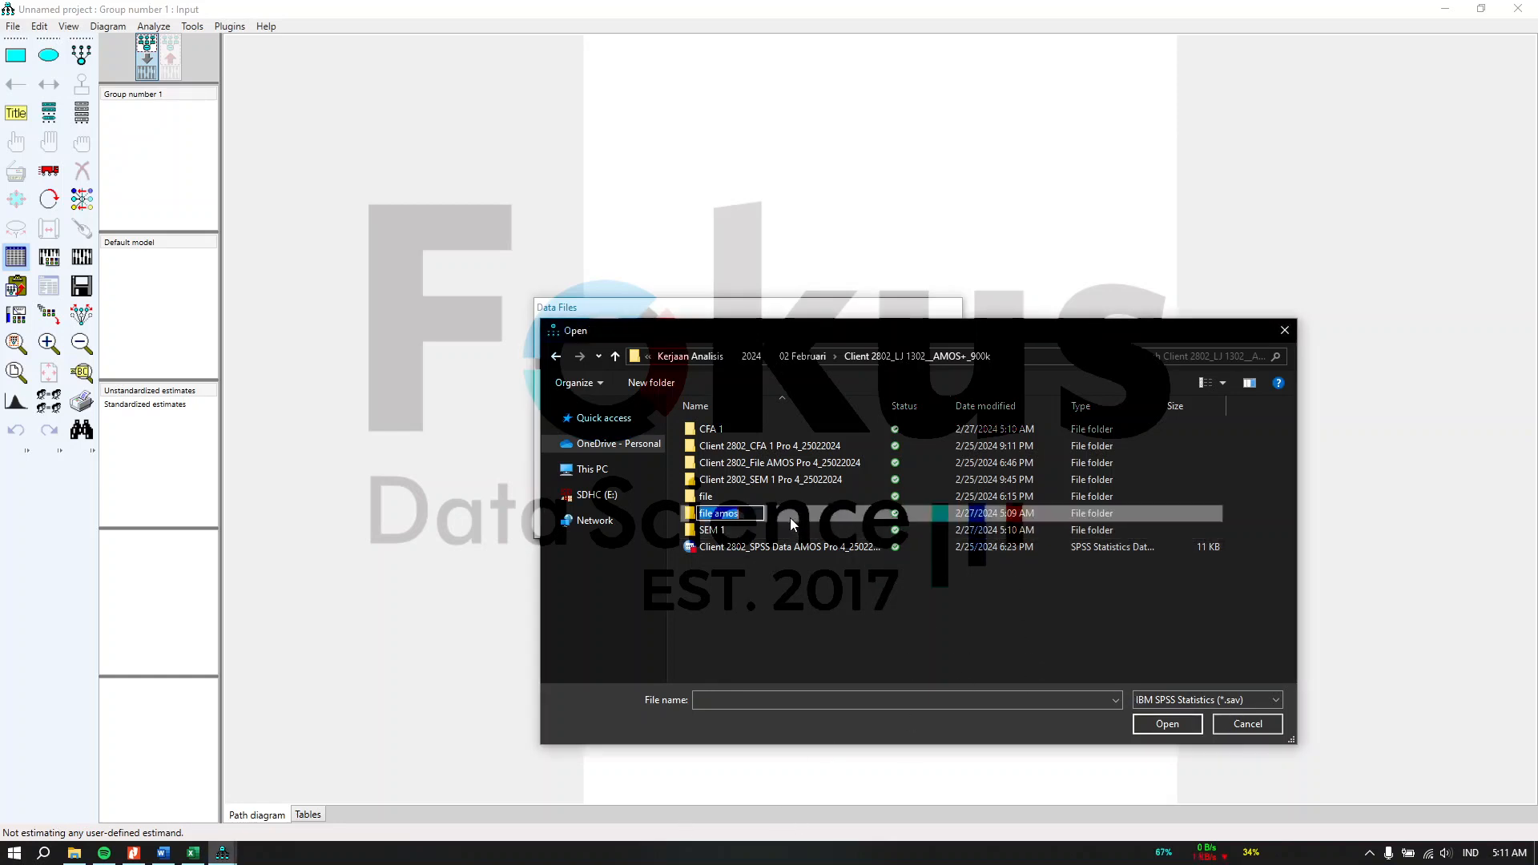
pyautogui.doubleClick(753, 513)
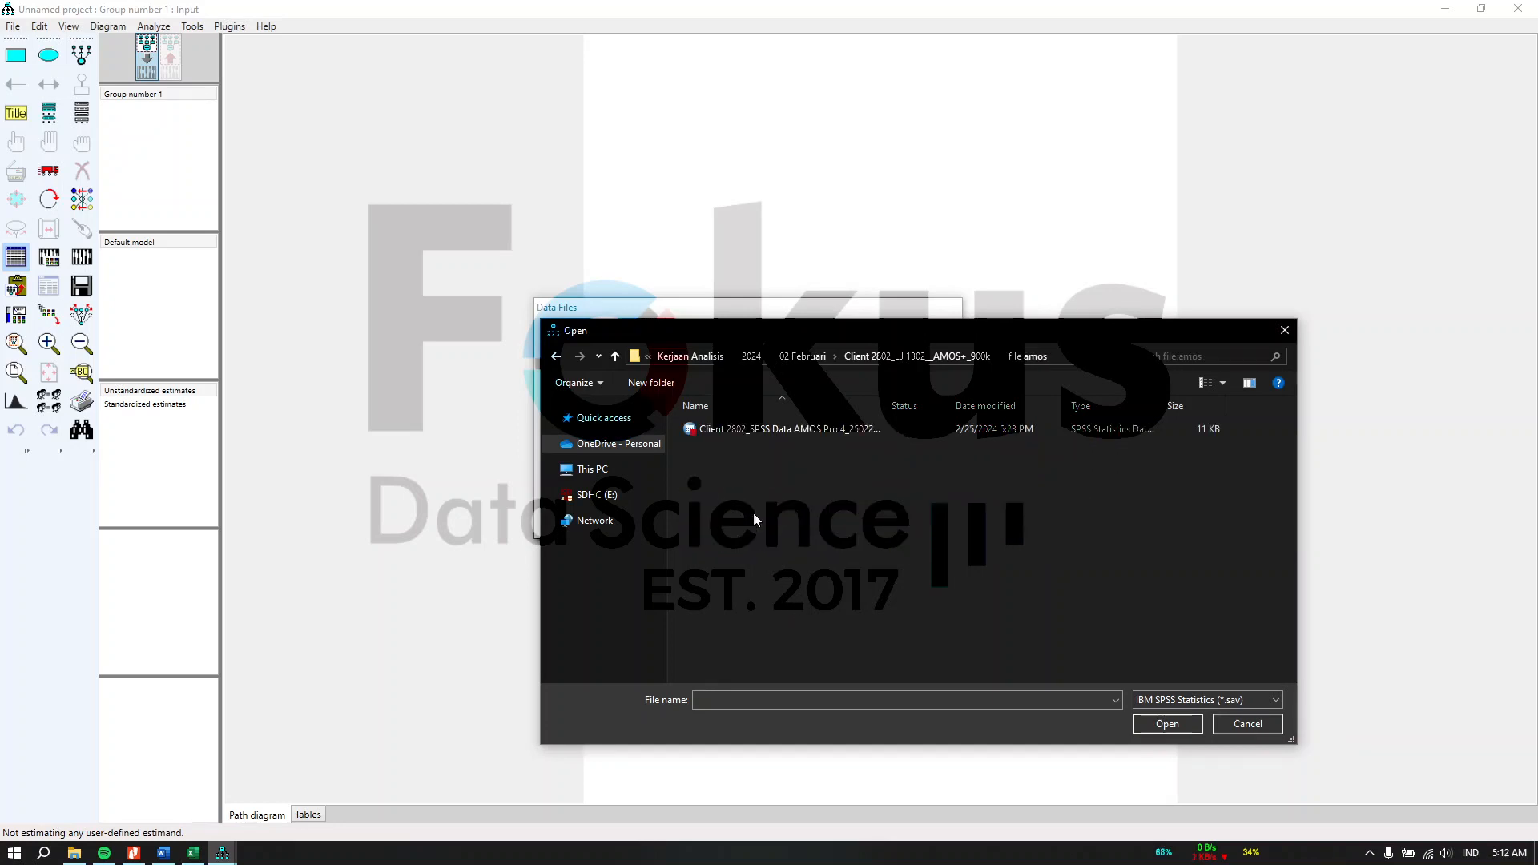
pyautogui.click(768, 433)
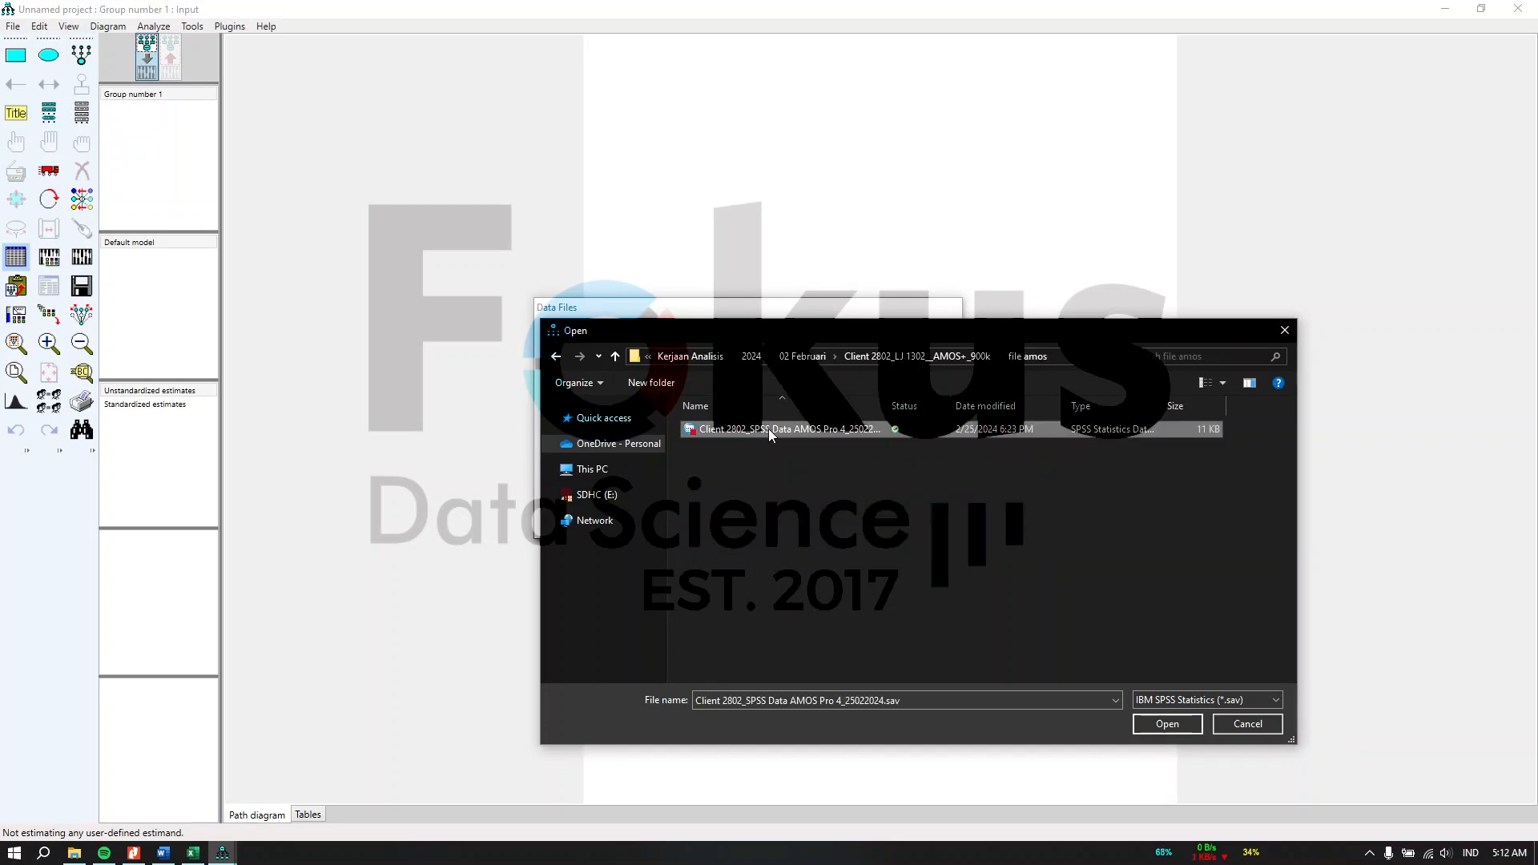
pyautogui.click(1168, 723)
pyautogui.click(638, 481)
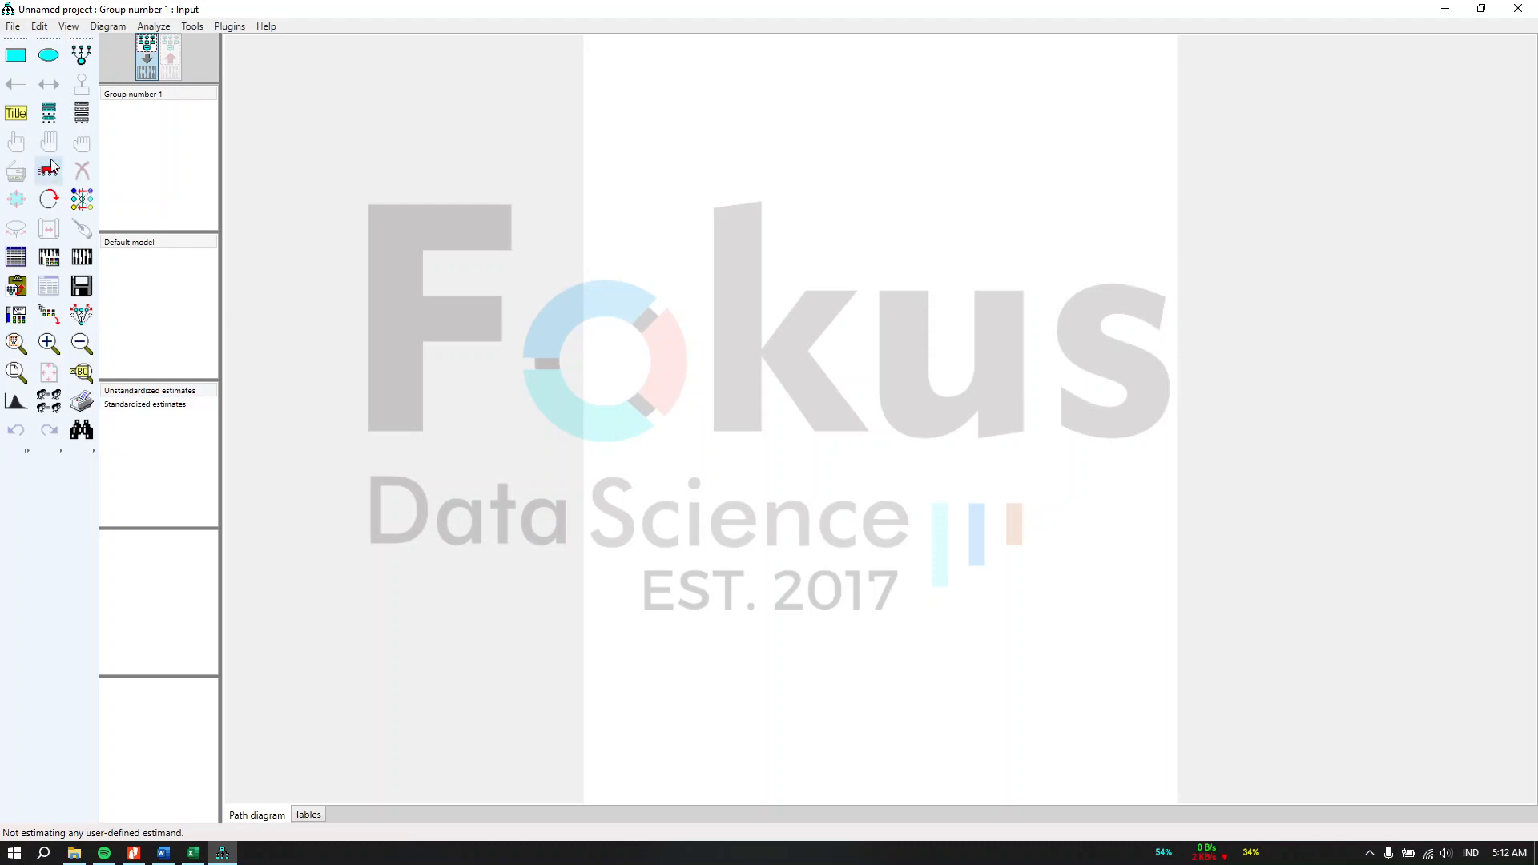
pyautogui.click(83, 116)
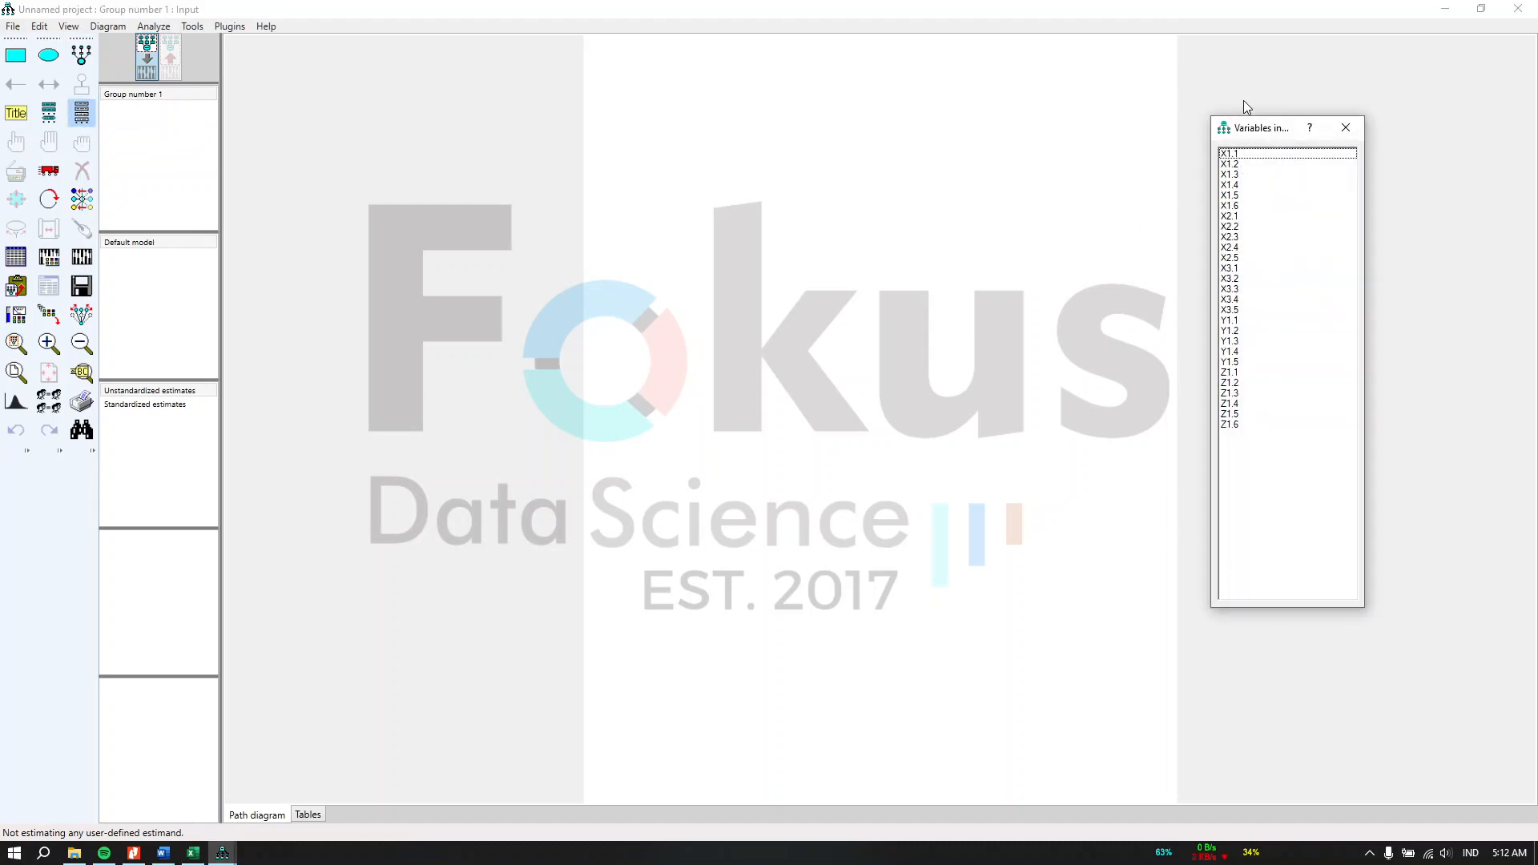
pyautogui.moveTo(1245, 130); pyautogui.dragTo(1276, 126)
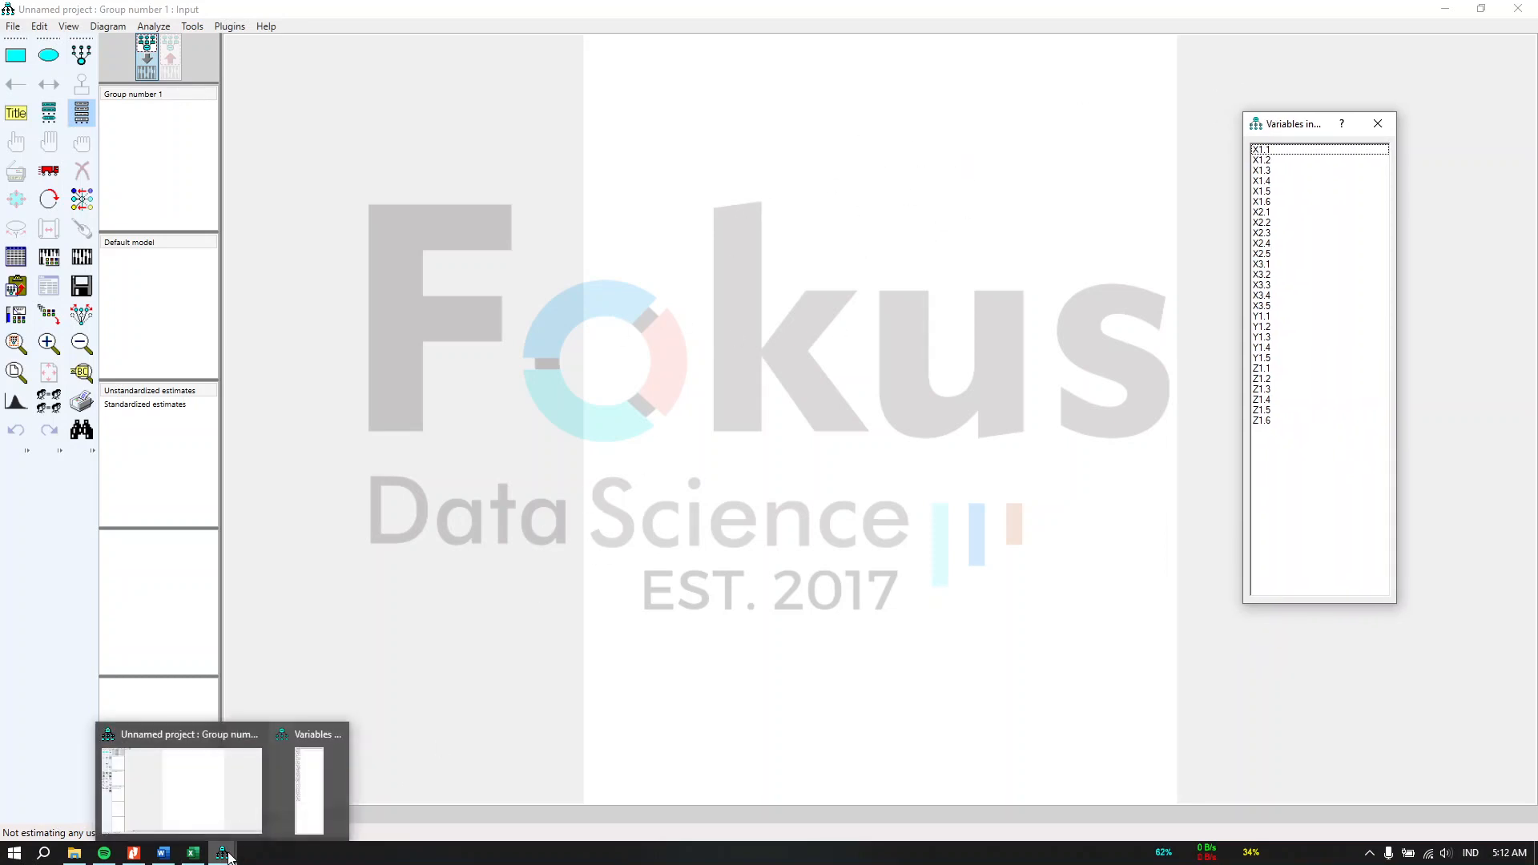
# Step: Switch to Excel and delete the model diagram picture on the CFA1 sheet
pyautogui.click(191, 857)
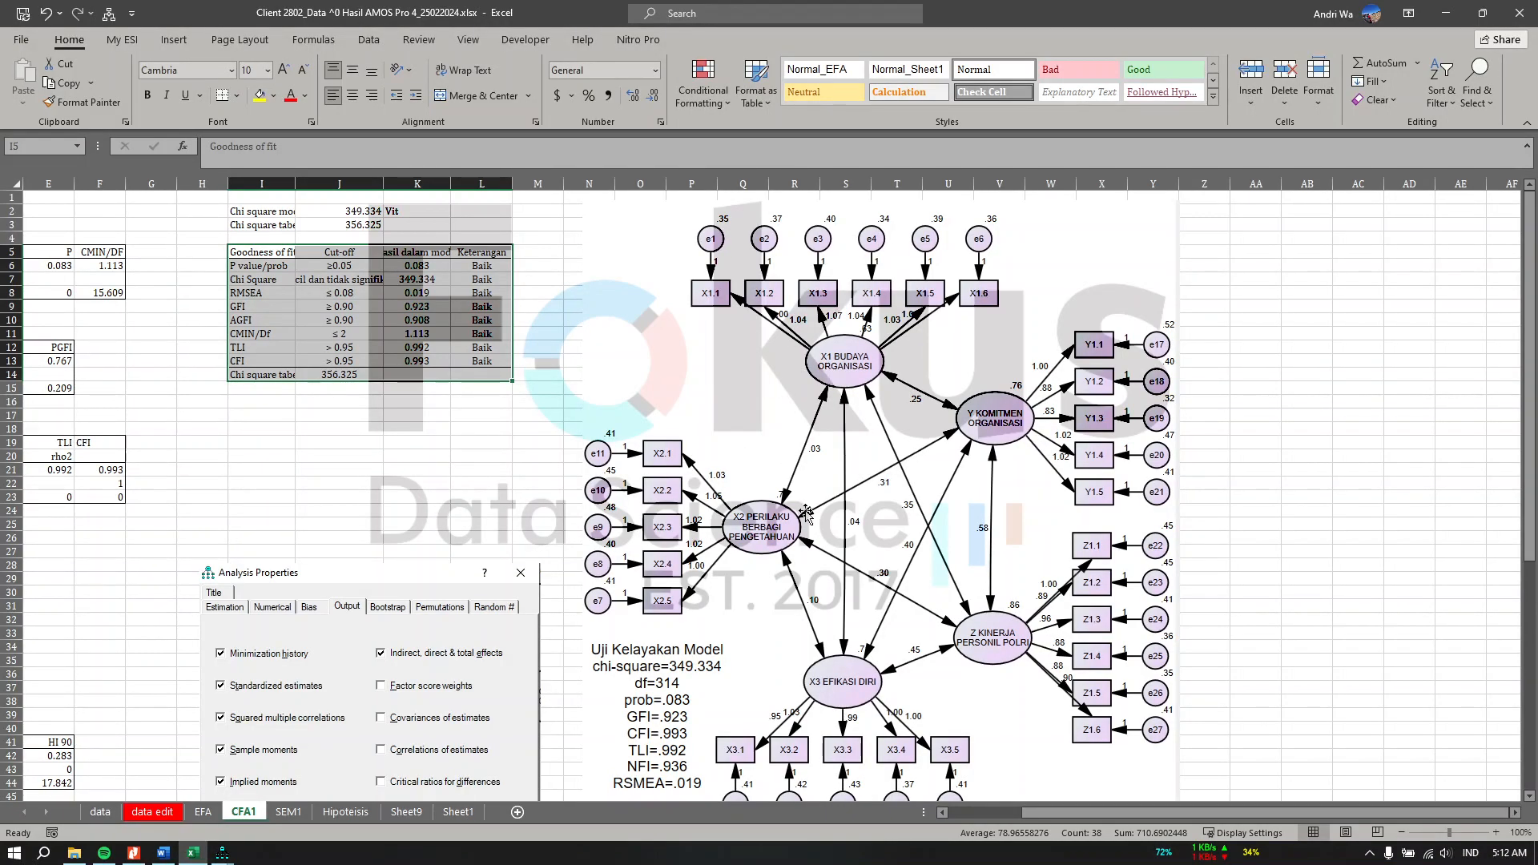
pyautogui.hscroll(-3, 809, 513)
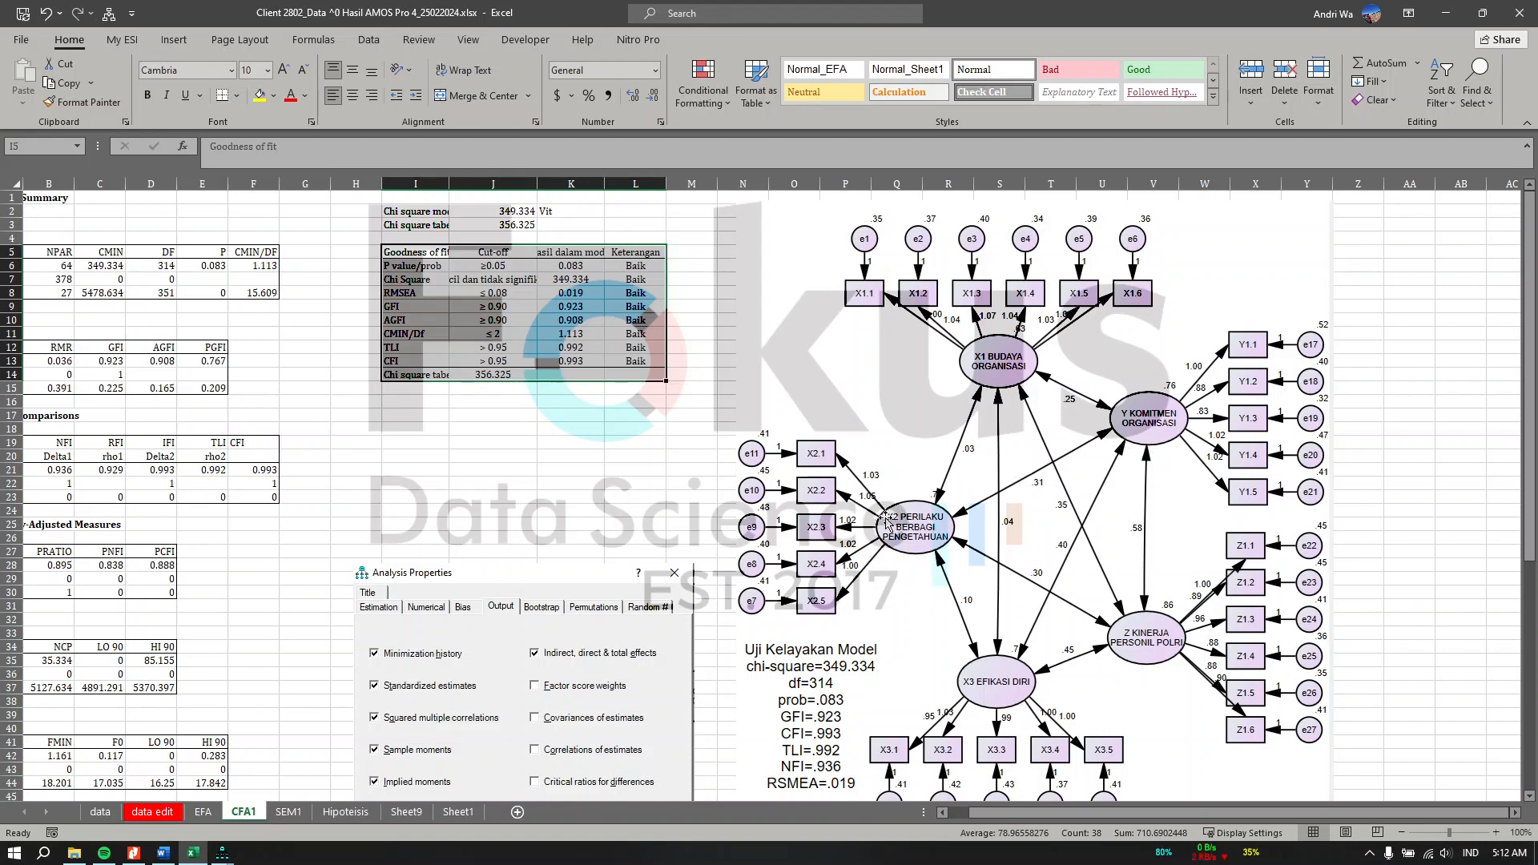
pyautogui.click(918, 549)
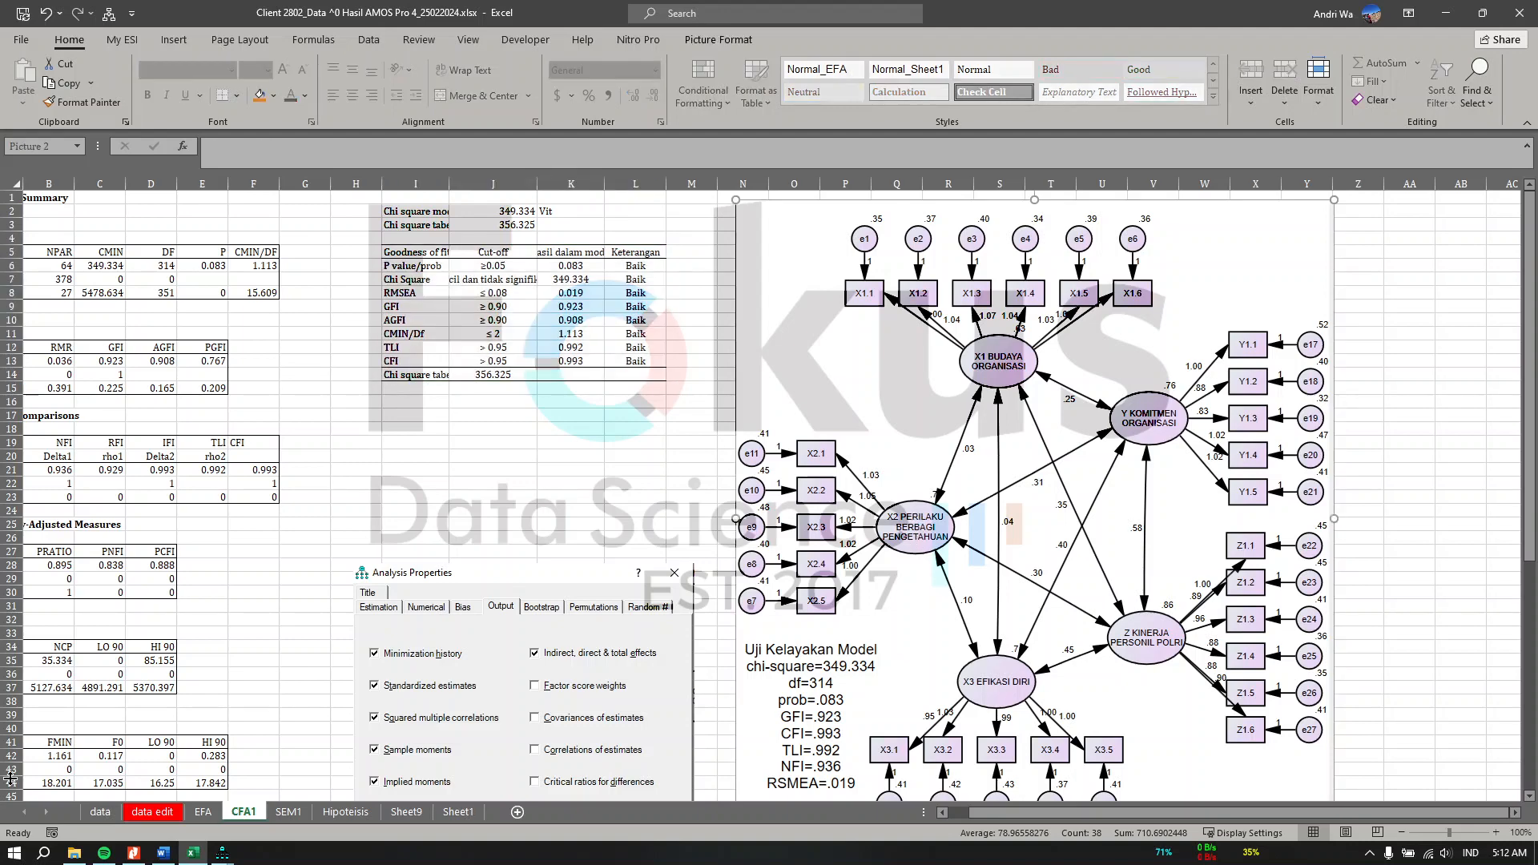
pyautogui.press('Delete')
# Step: Copy the construct title "X2 PERILAKU BERBAGI PENGETAHUAN" from the data edit sheet's header cell
pyautogui.click(152, 812)
pyautogui.scroll(20, 459, 467)
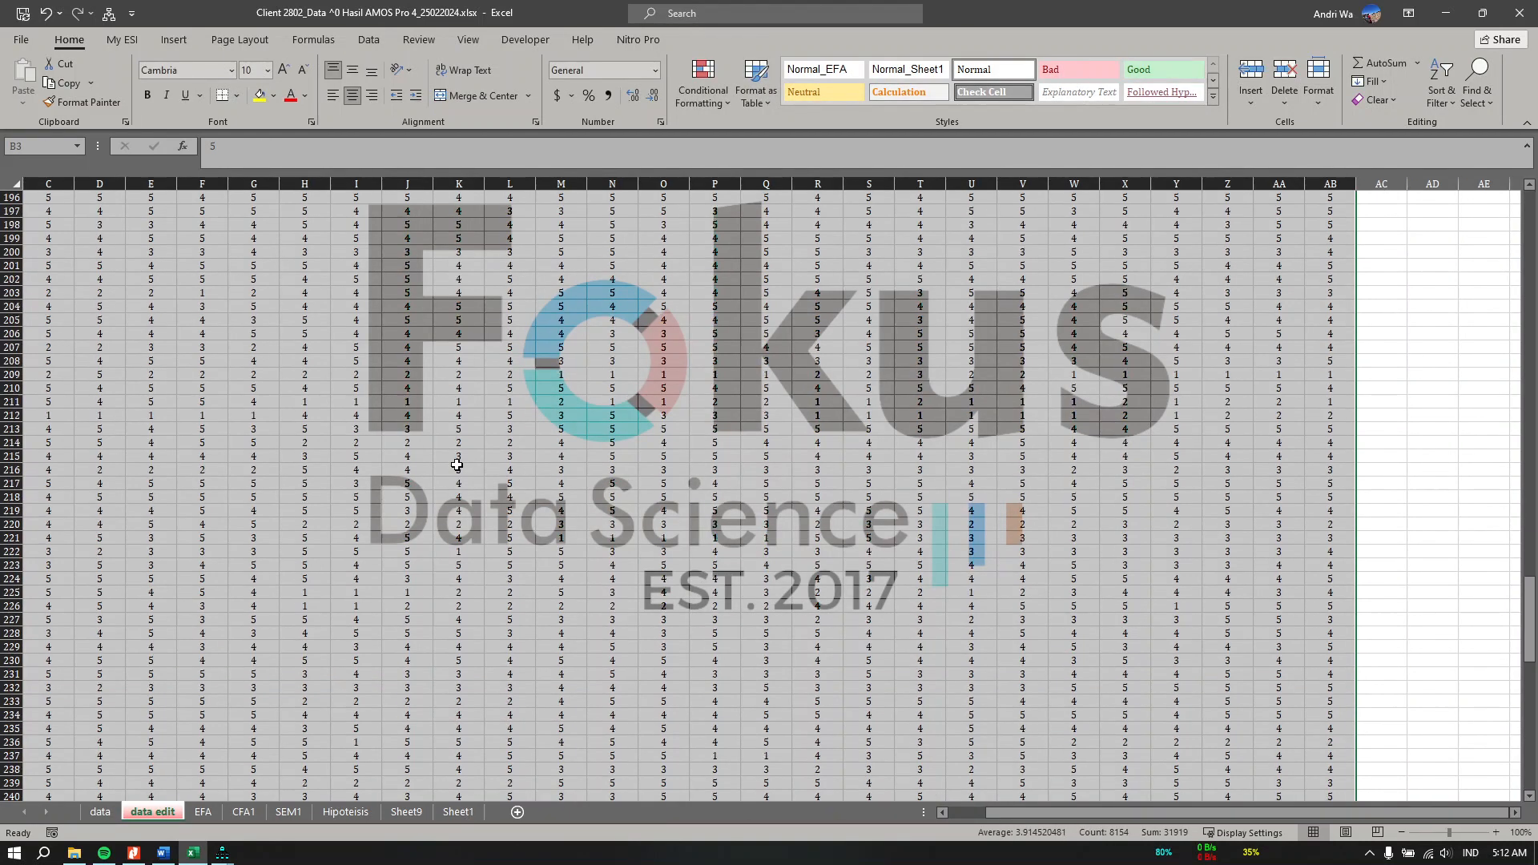
pyautogui.scroll(18, 459, 467)
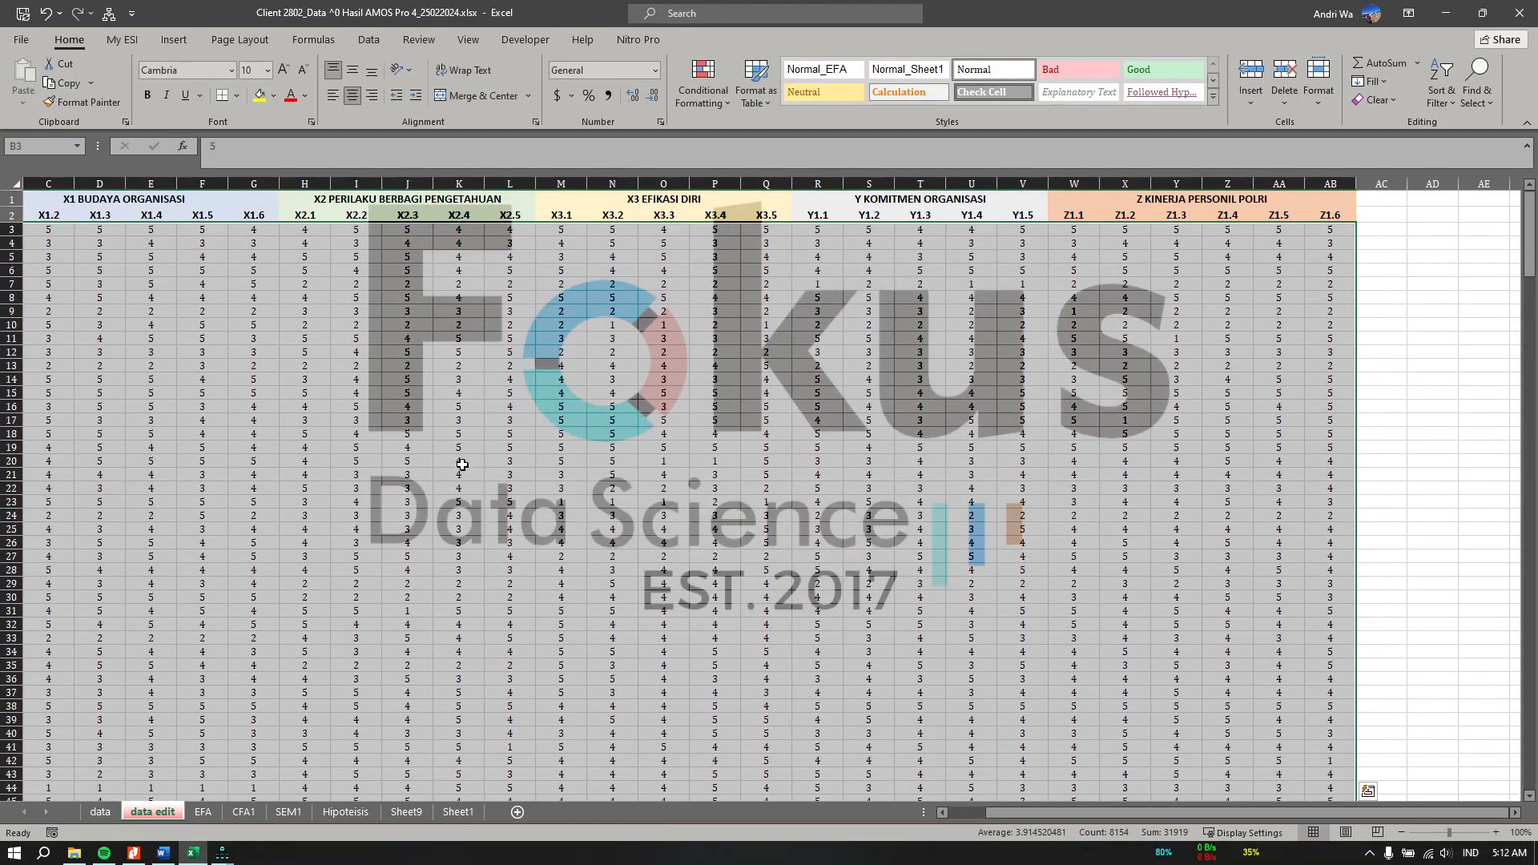
pyautogui.hscroll(-1, 464, 464)
pyautogui.click(375, 202)
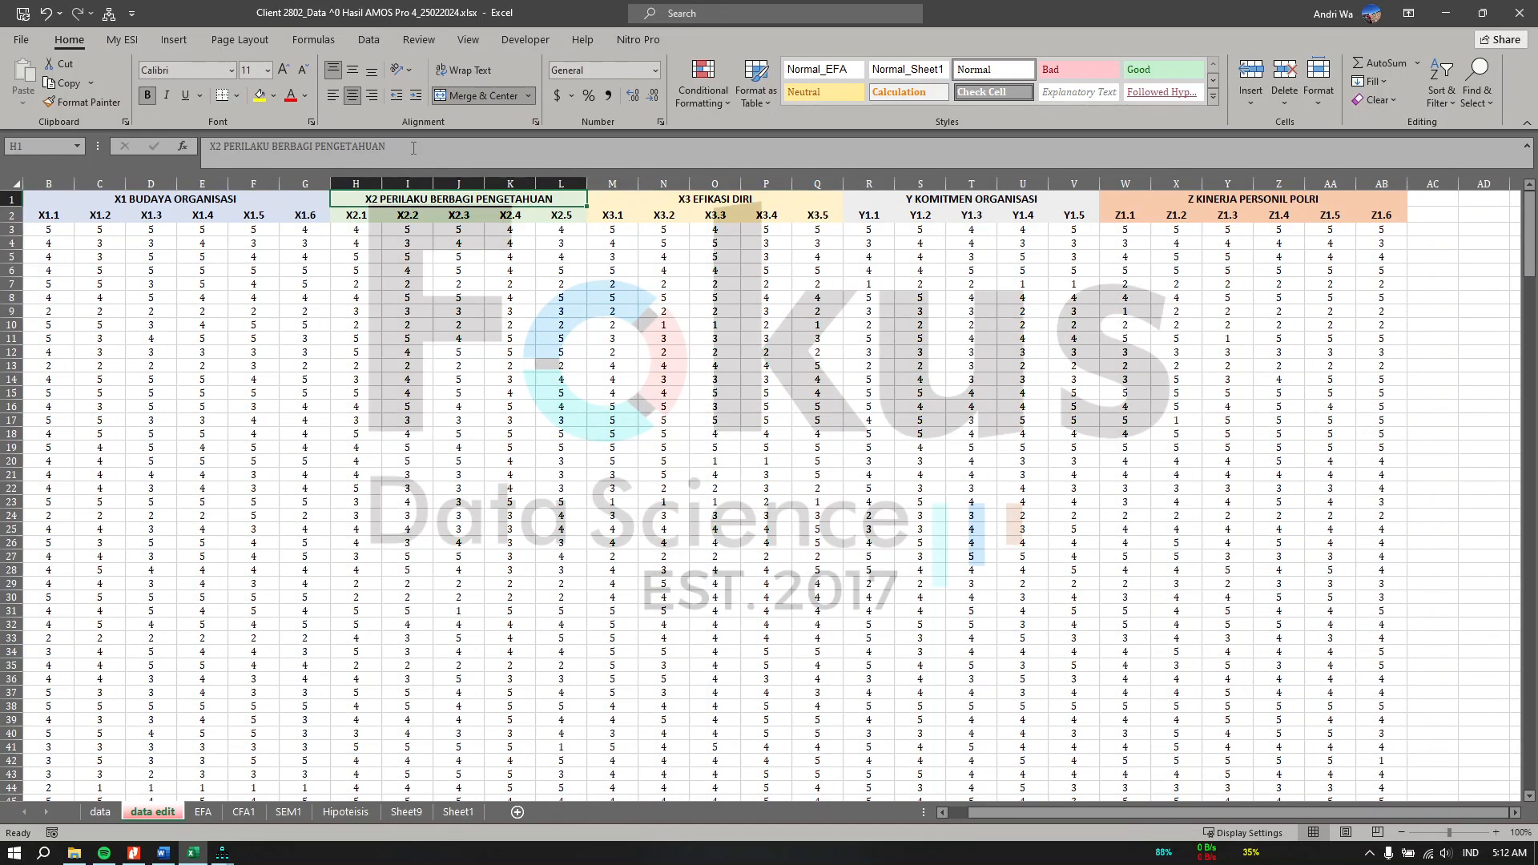
pyautogui.doubleClick(375, 201)
pyautogui.rightClick(258, 145)
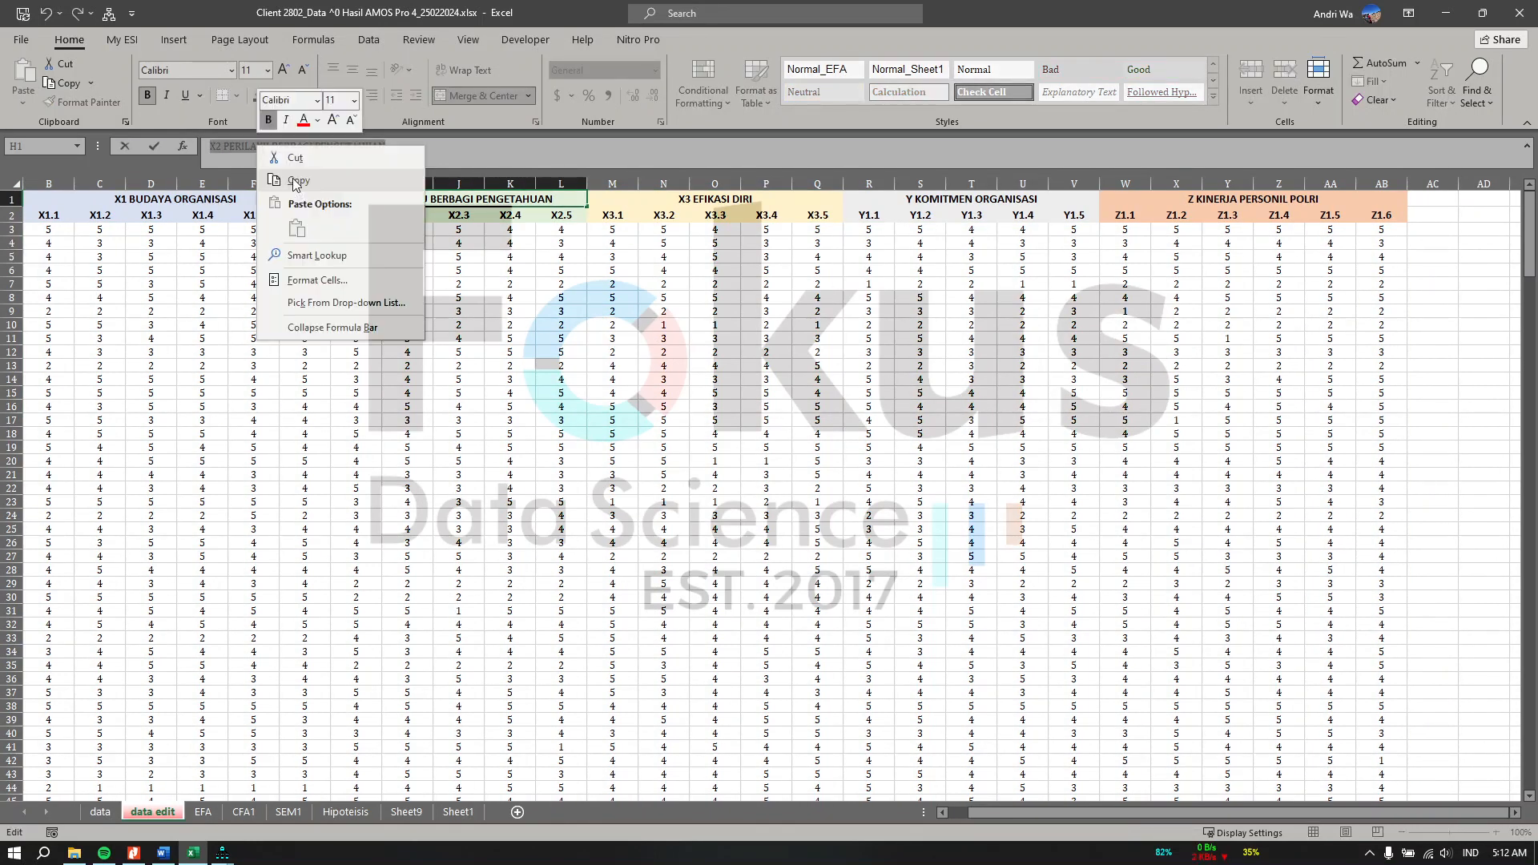
pyautogui.click(297, 180)
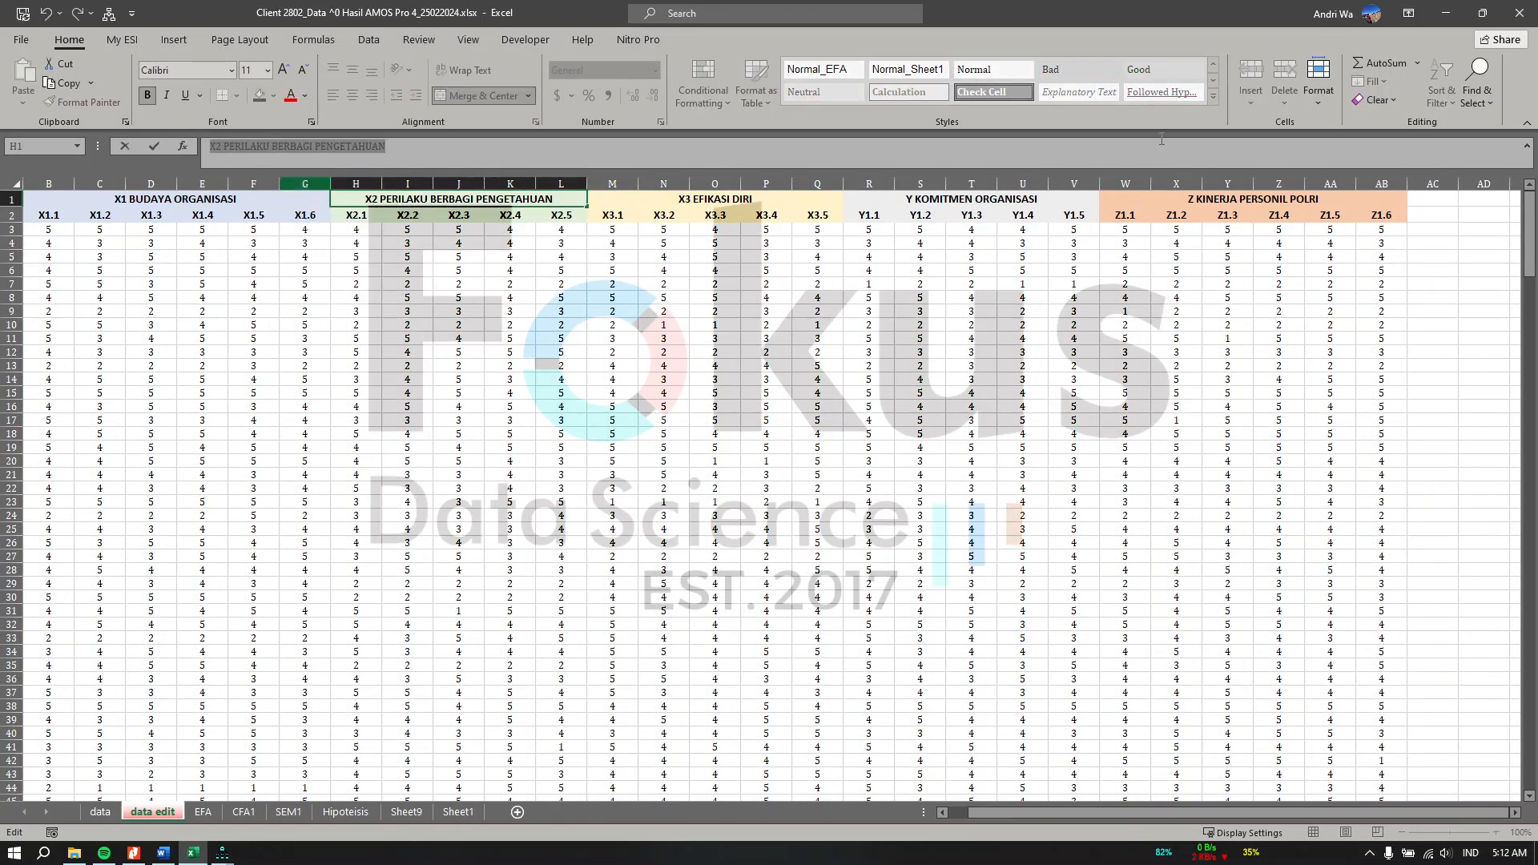
# Step: Draw a latent variable ellipse near the top of the path diagram
pyautogui.click(1444, 14)
pyautogui.click(50, 62)
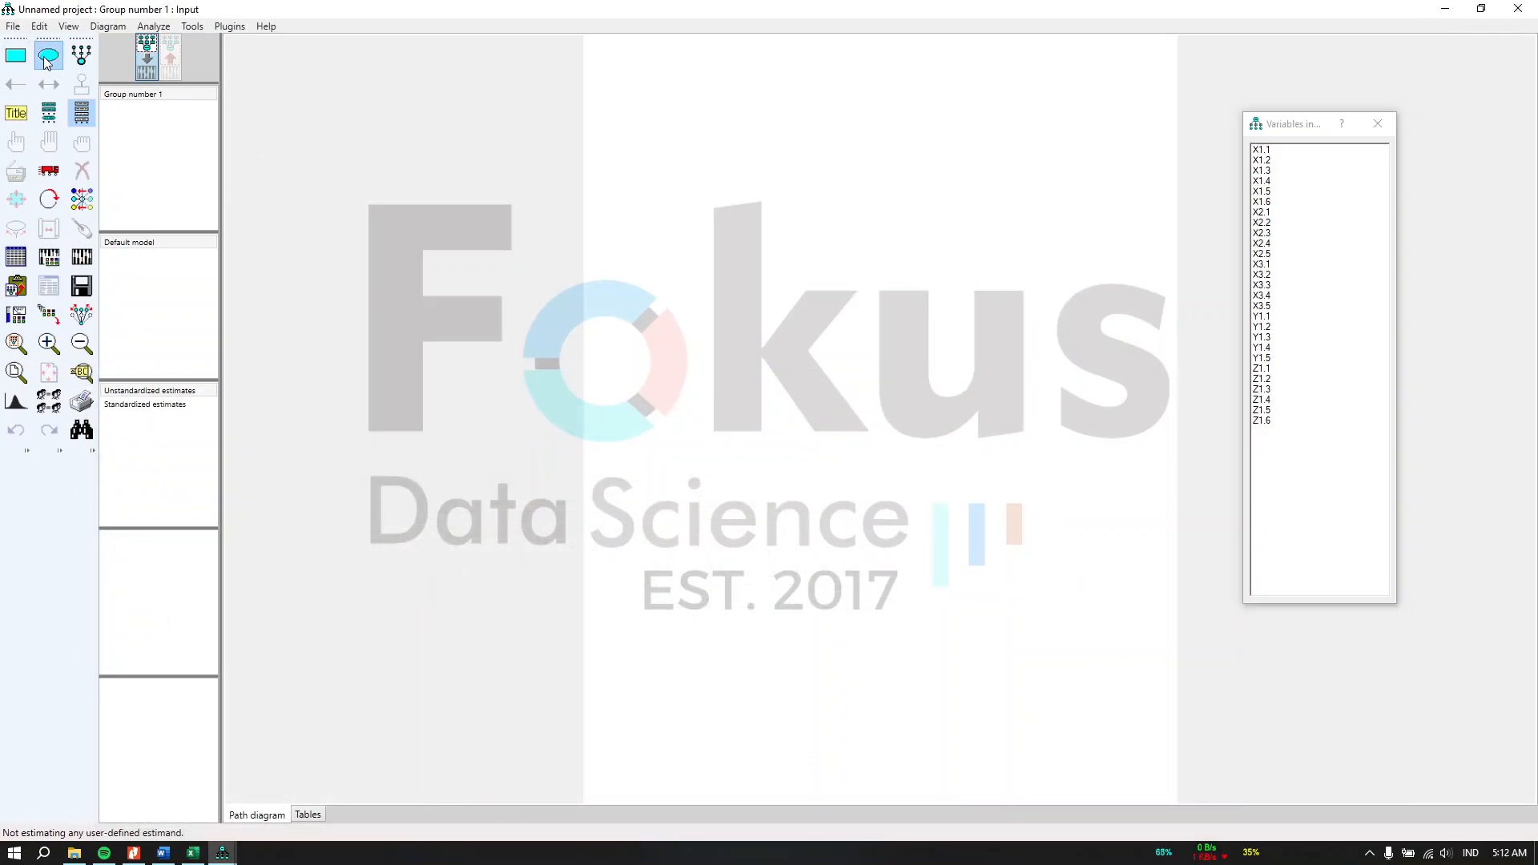
pyautogui.moveTo(702, 152); pyautogui.dragTo(719, 165)
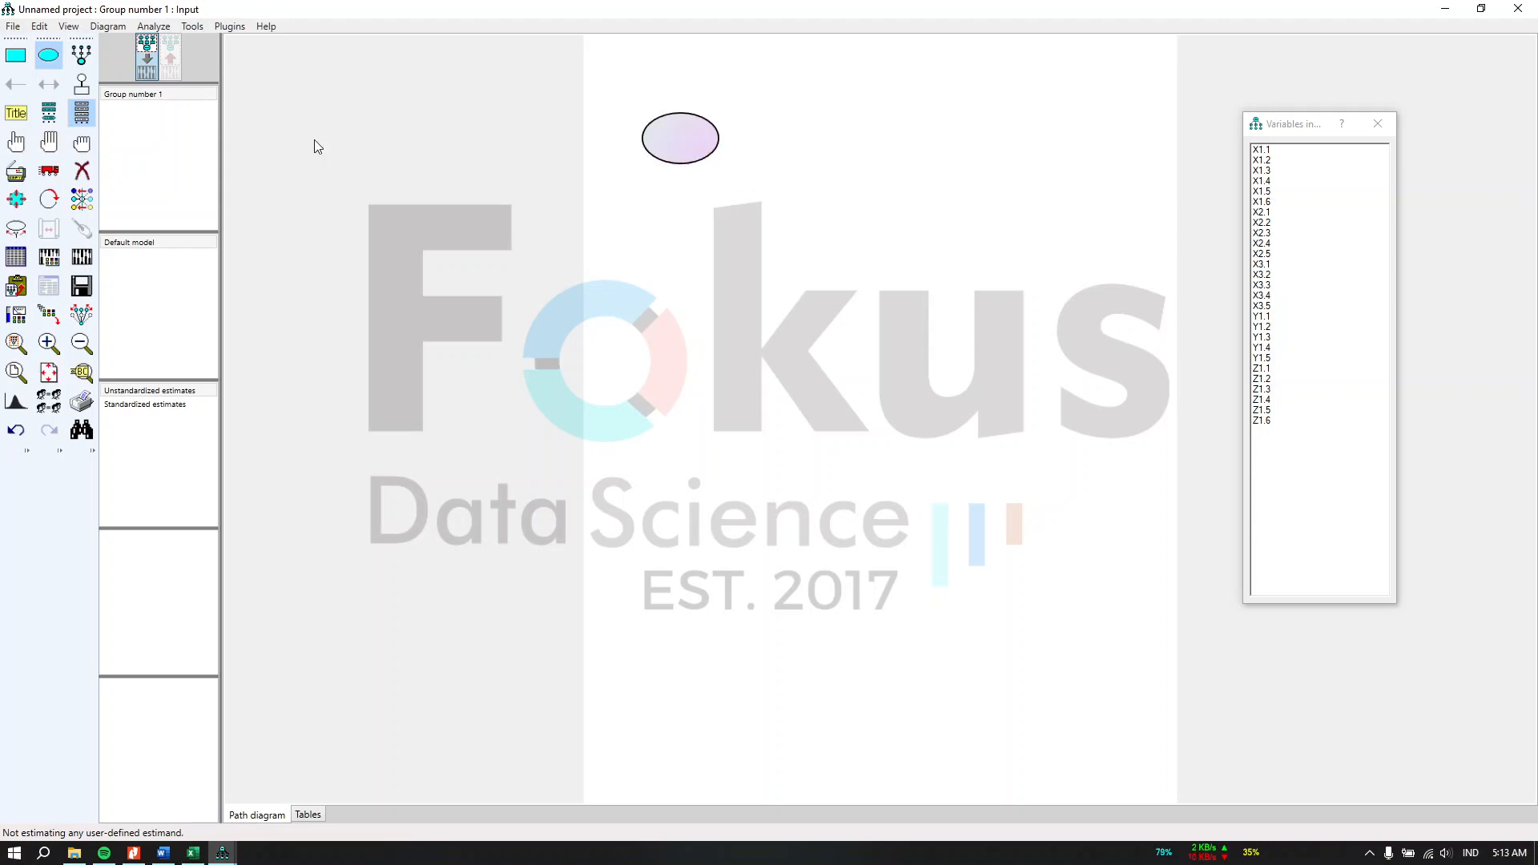
# Step: Name the ellipse X2 and paste "X2 PERILAKU BERBAGI PENGETAHUAN" as its variable label
pyautogui.click(16, 150)
pyautogui.click(692, 156)
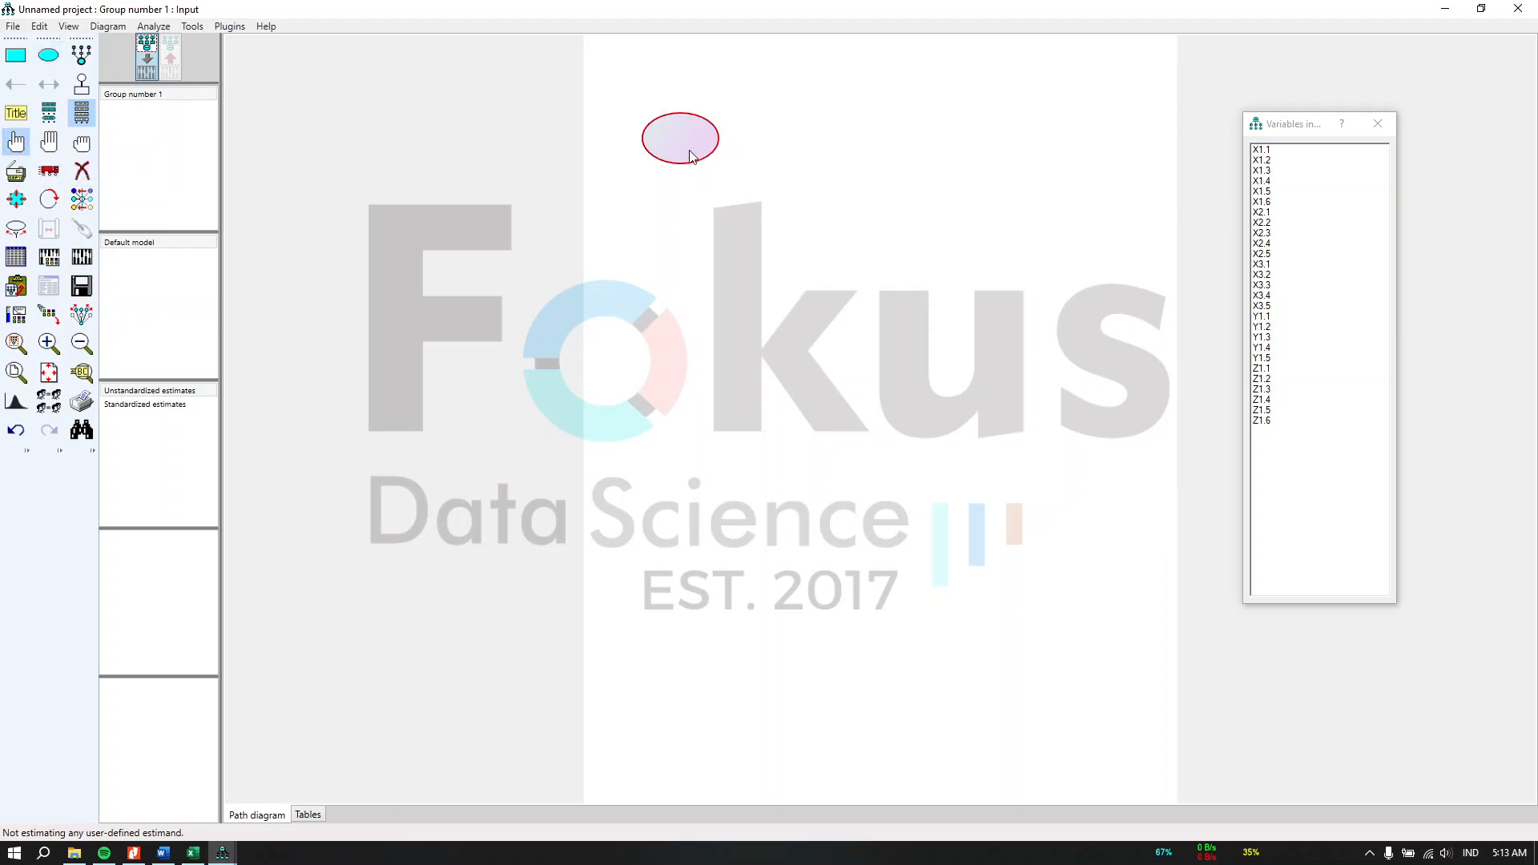
pyautogui.doubleClick(692, 156)
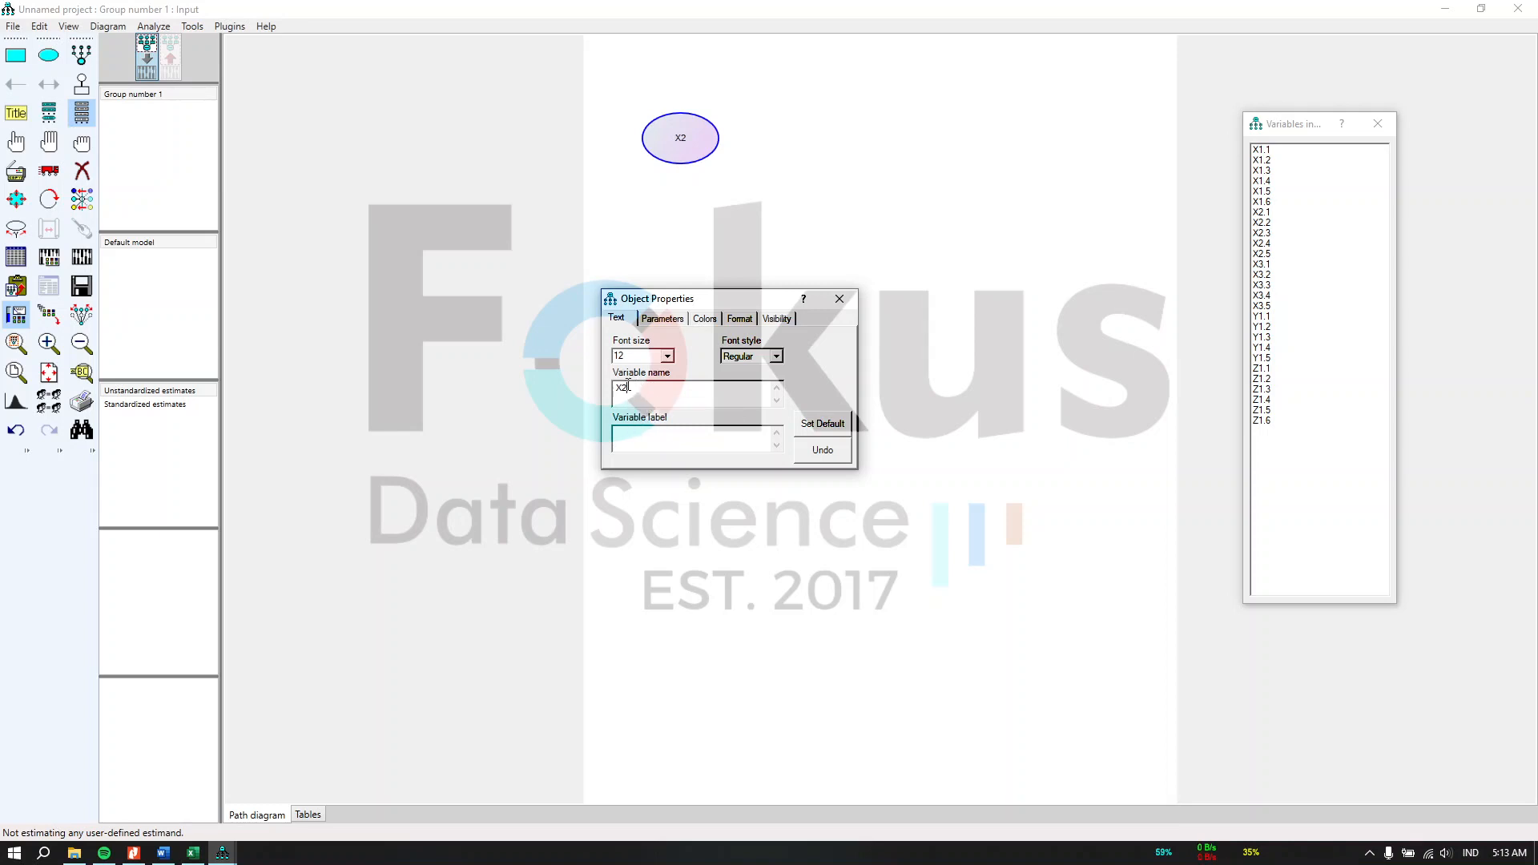
pyautogui.click(645, 438)
pyautogui.hotkey('ctrl', 'v')
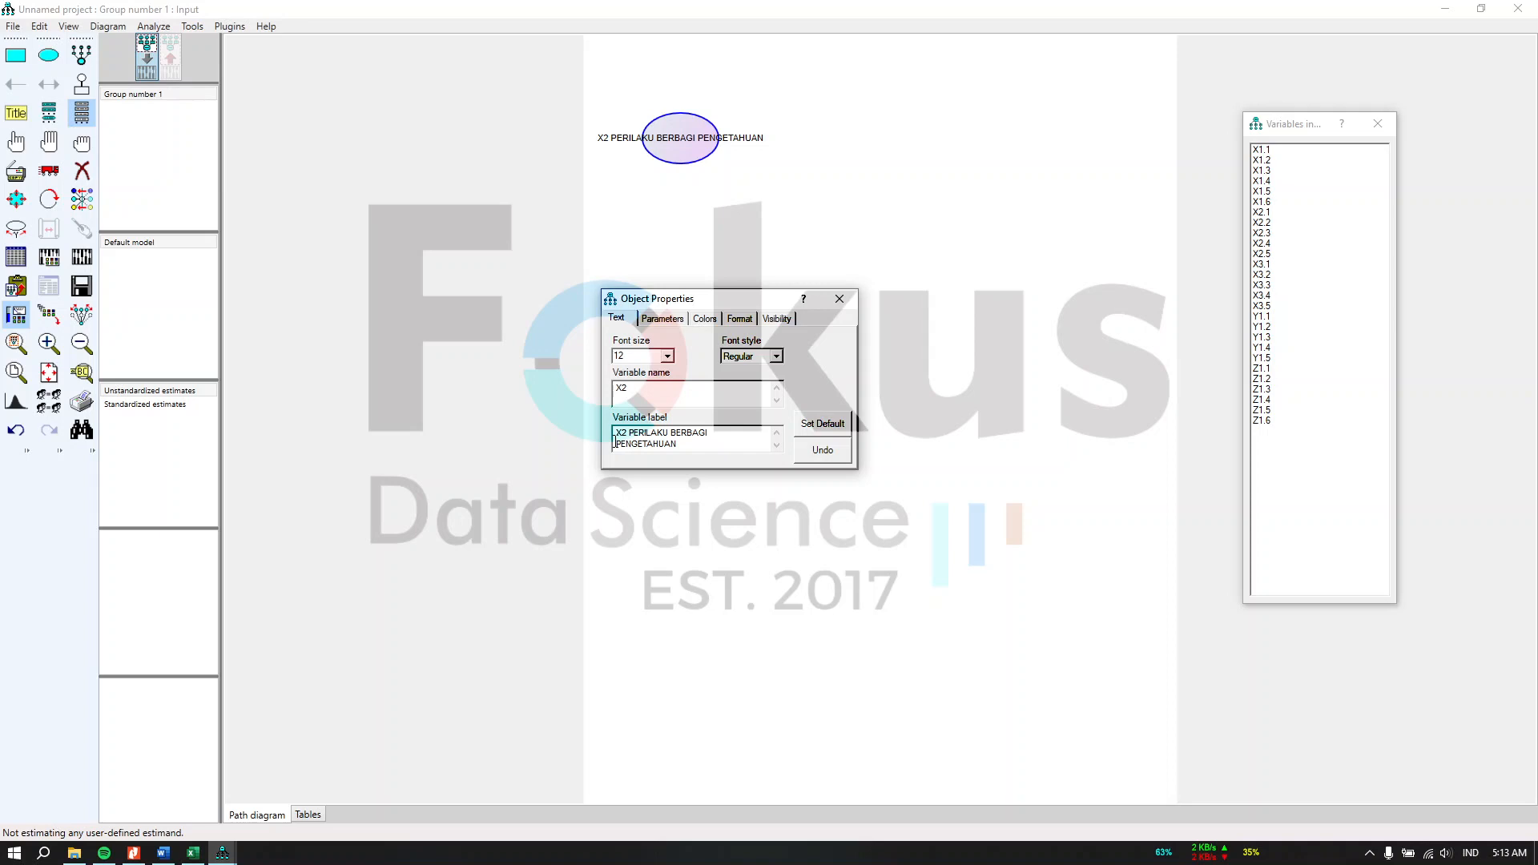
pyautogui.press('BackSpace')
pyautogui.press('BackSpace')
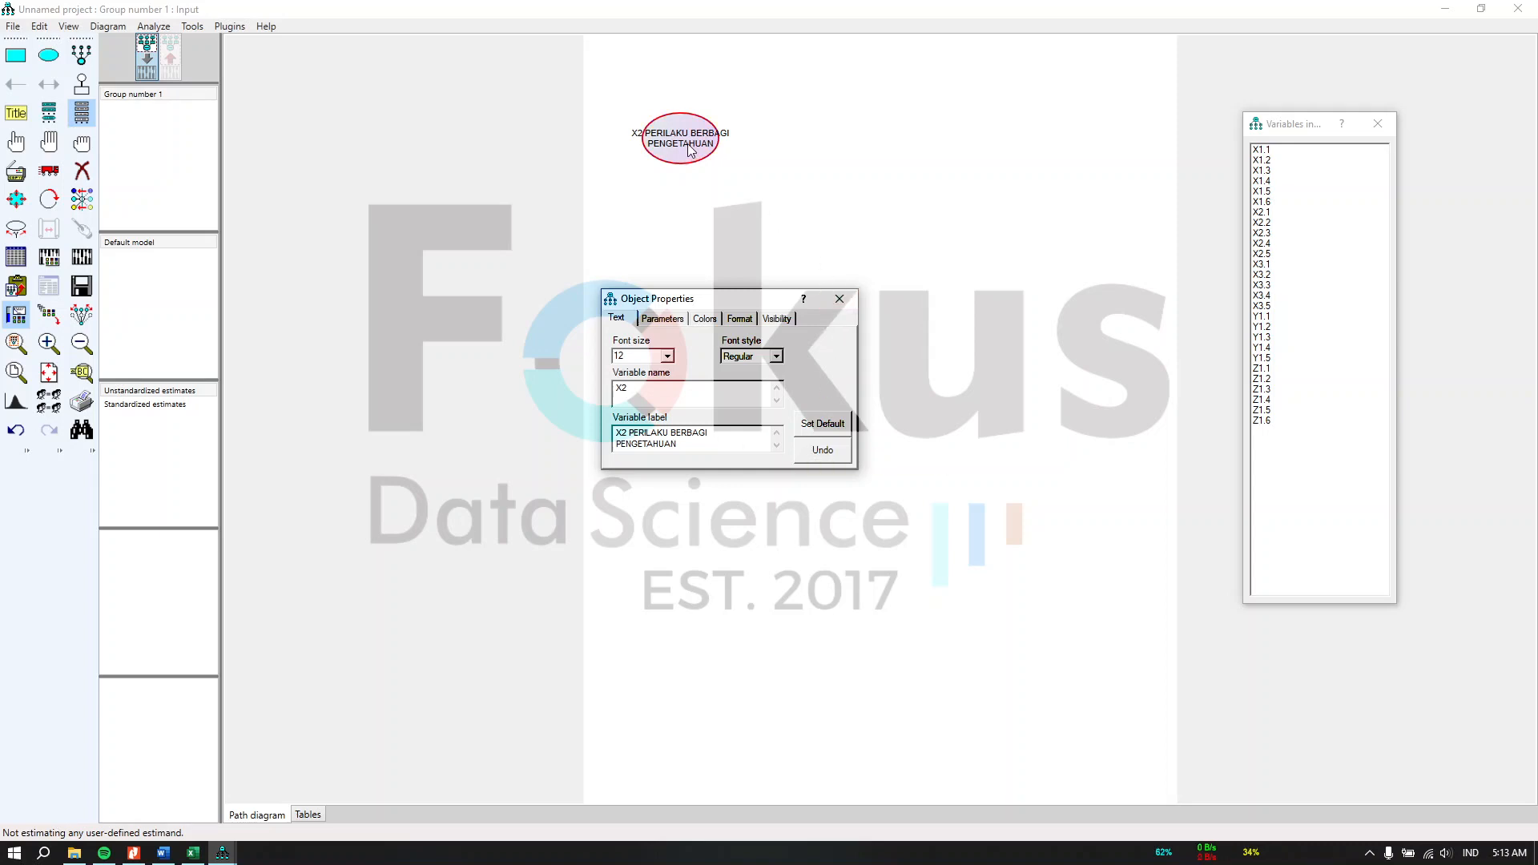
# Step: Widen the X2 ellipse so its label fits inside
pyautogui.click(16, 199)
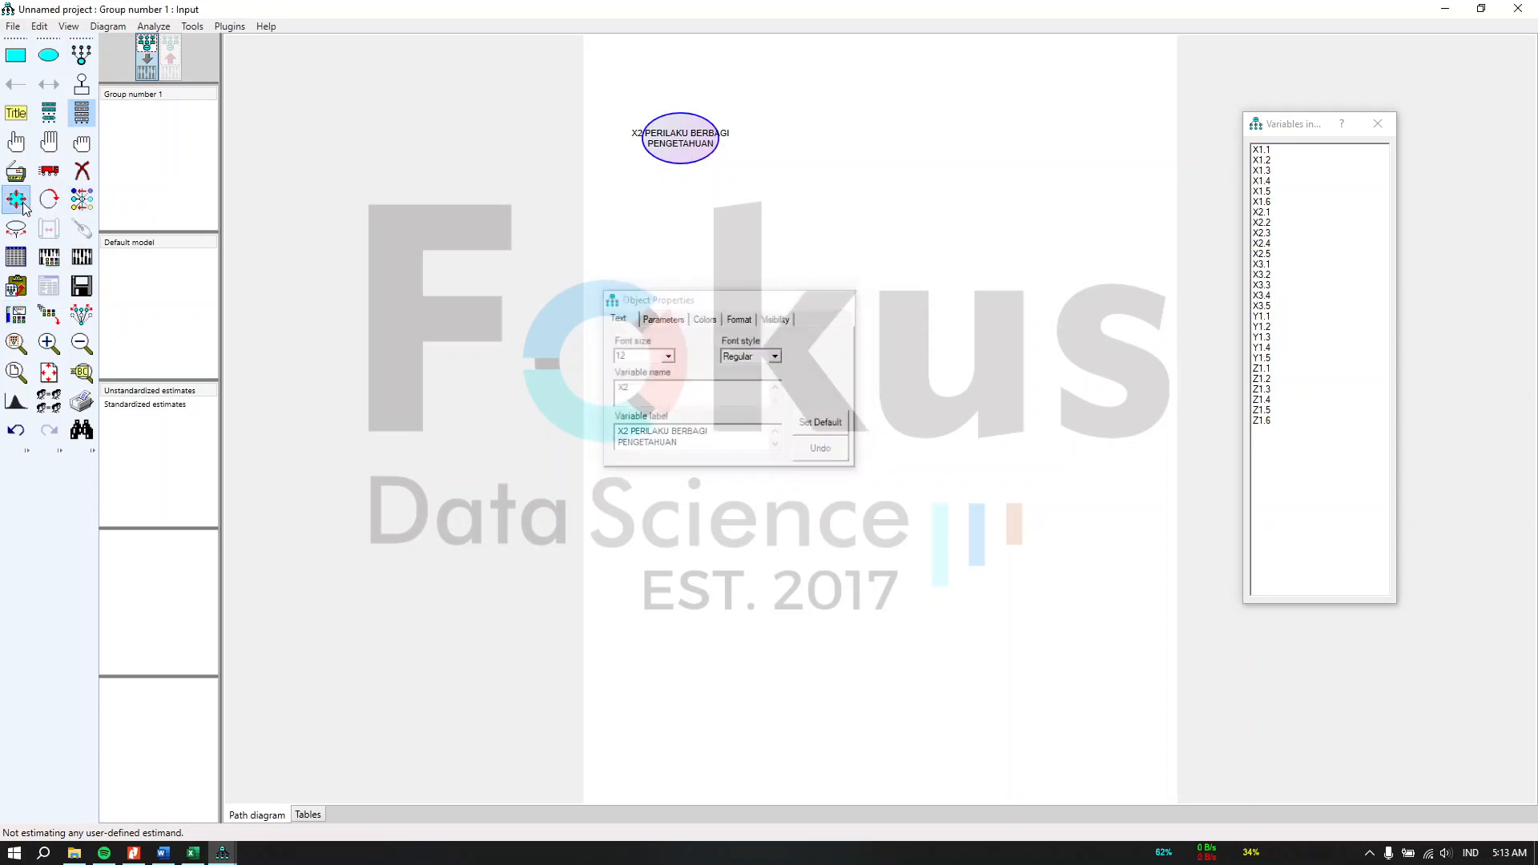
pyautogui.moveTo(687, 170); pyautogui.dragTo(735, 170)
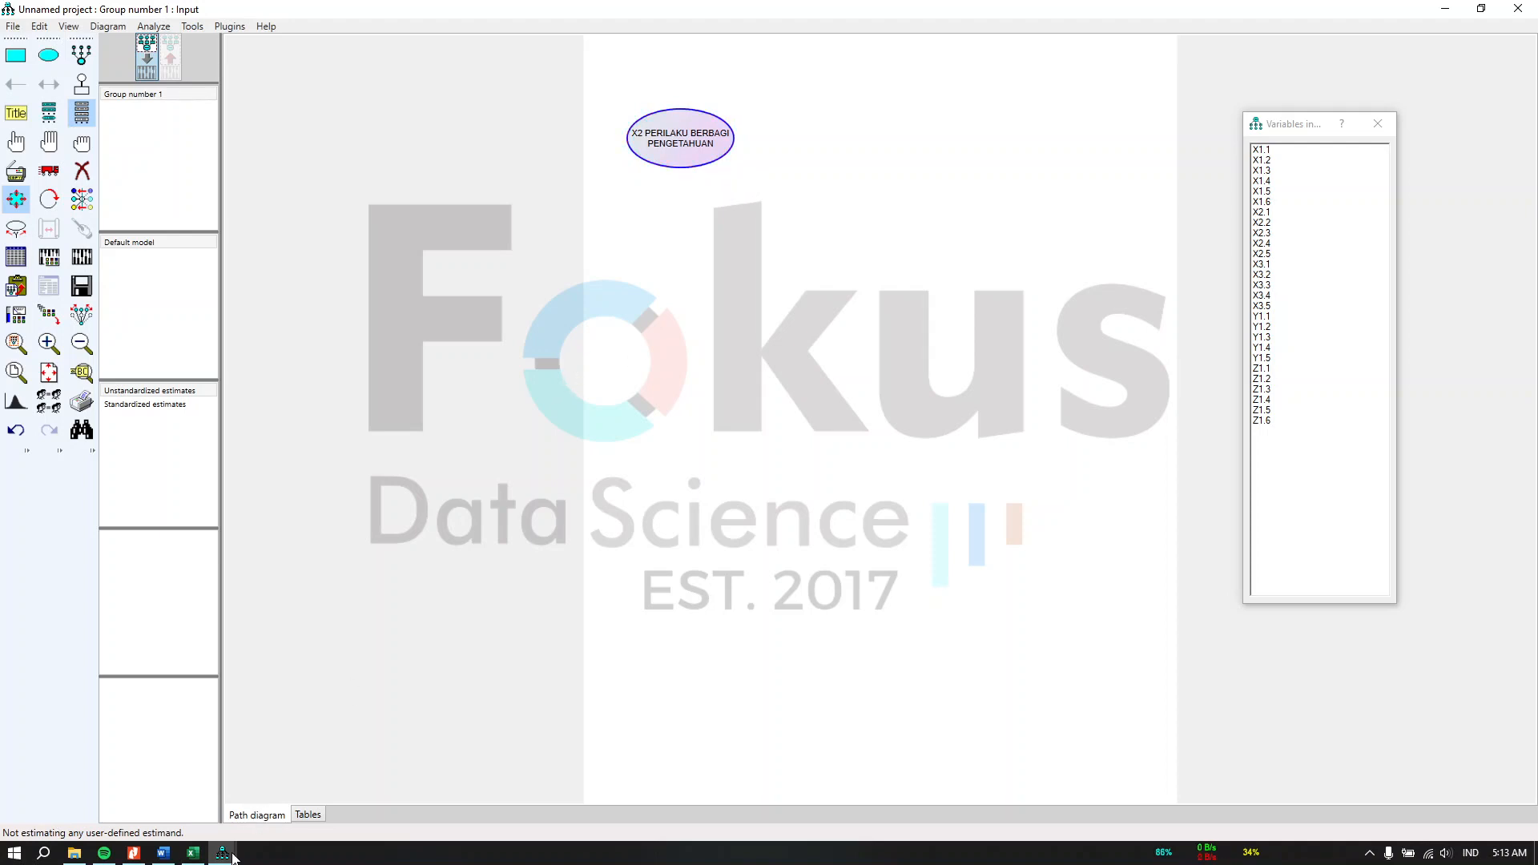
pyautogui.moveTo(222, 853)
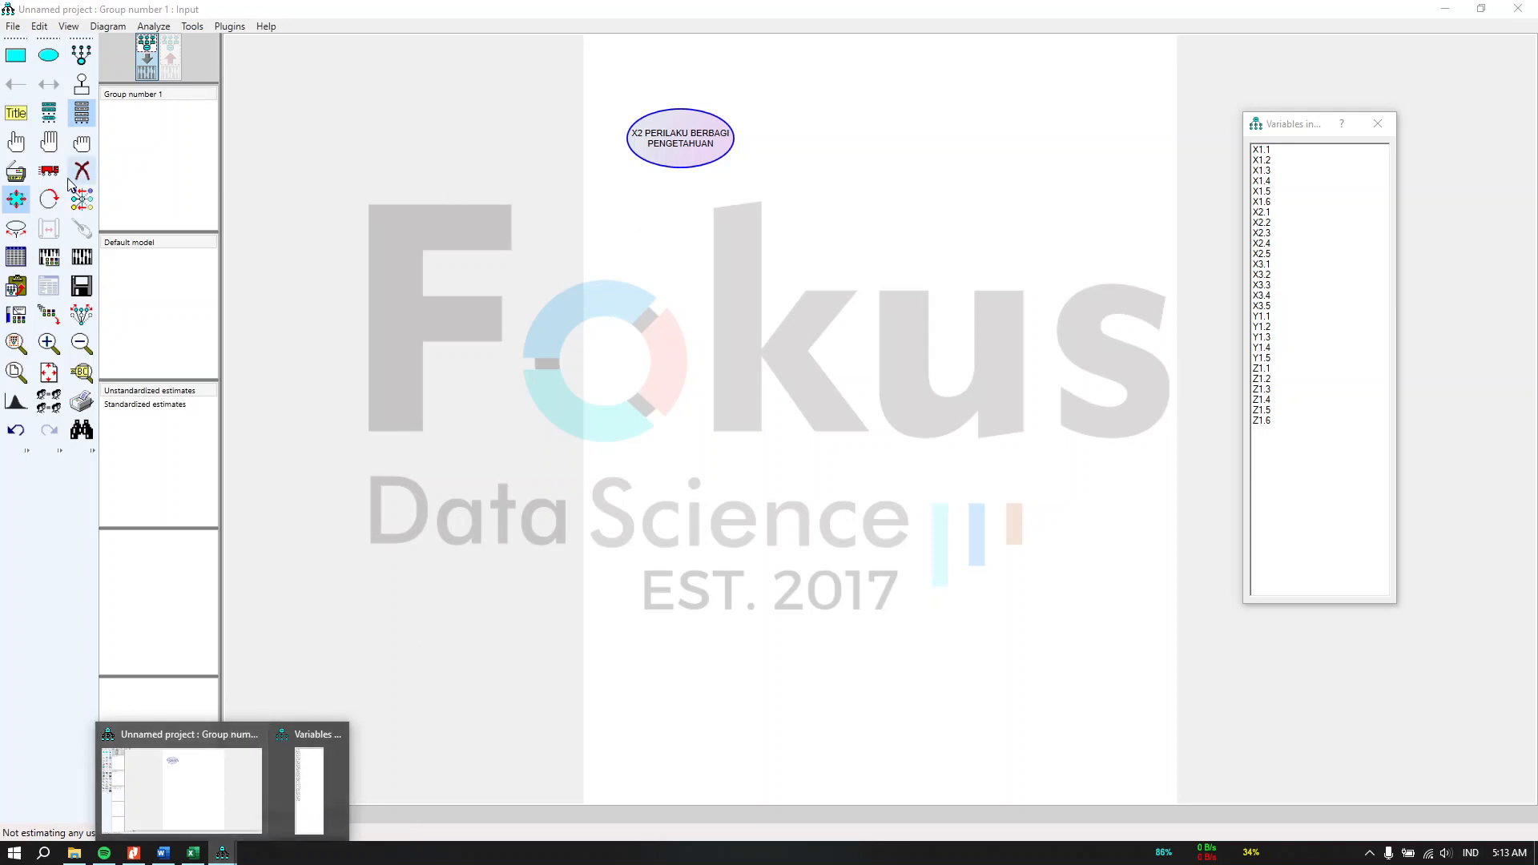
# Step: Open the CFA1 sheet in the Excel workbook to view the reference CFA path diagram
pyautogui.click(16, 142)
pyautogui.click(649, 145)
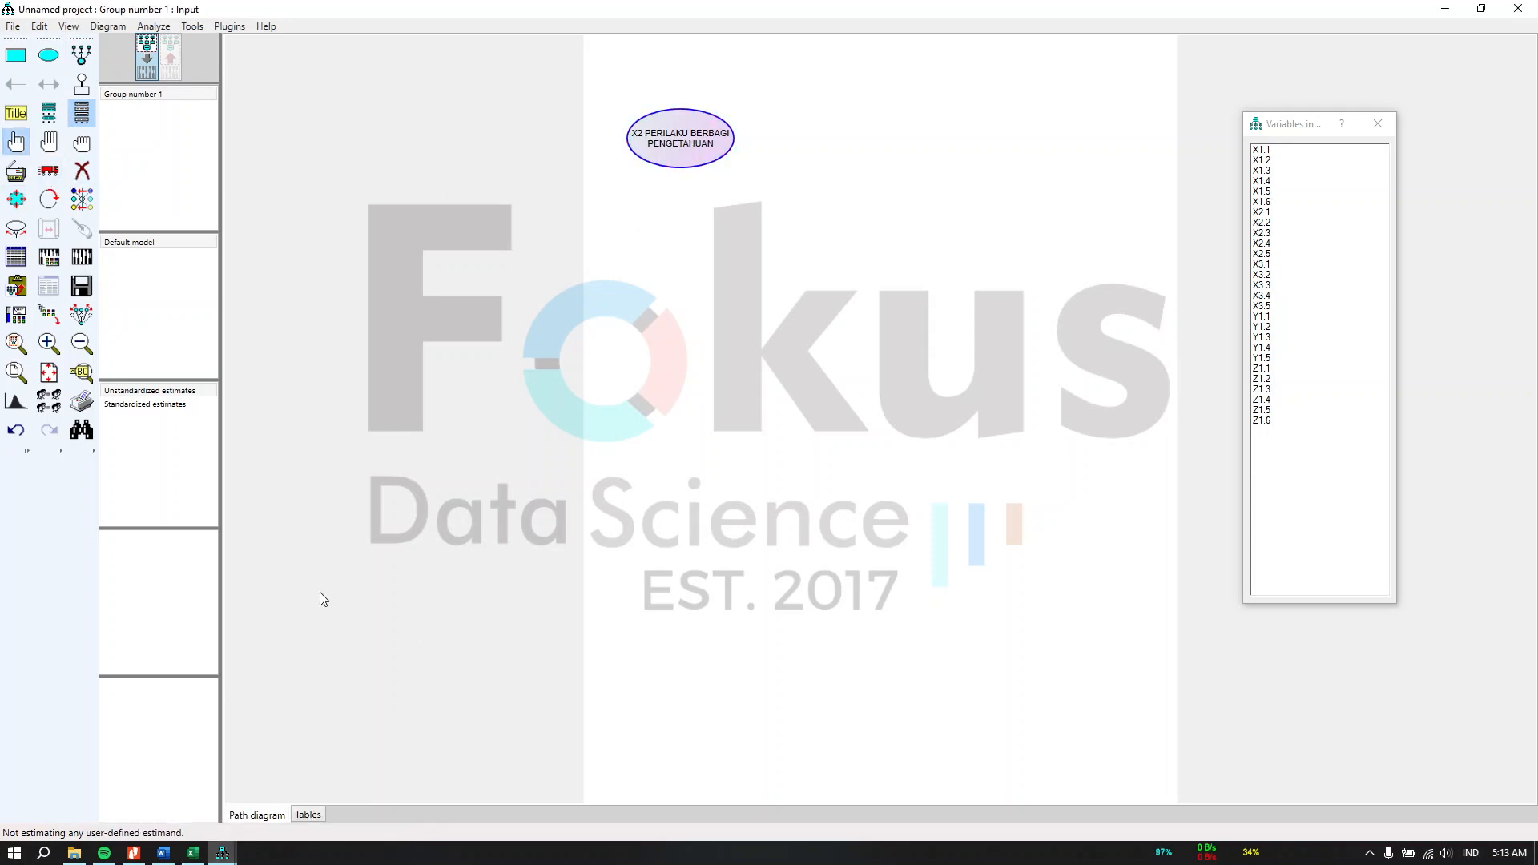
pyautogui.click(194, 856)
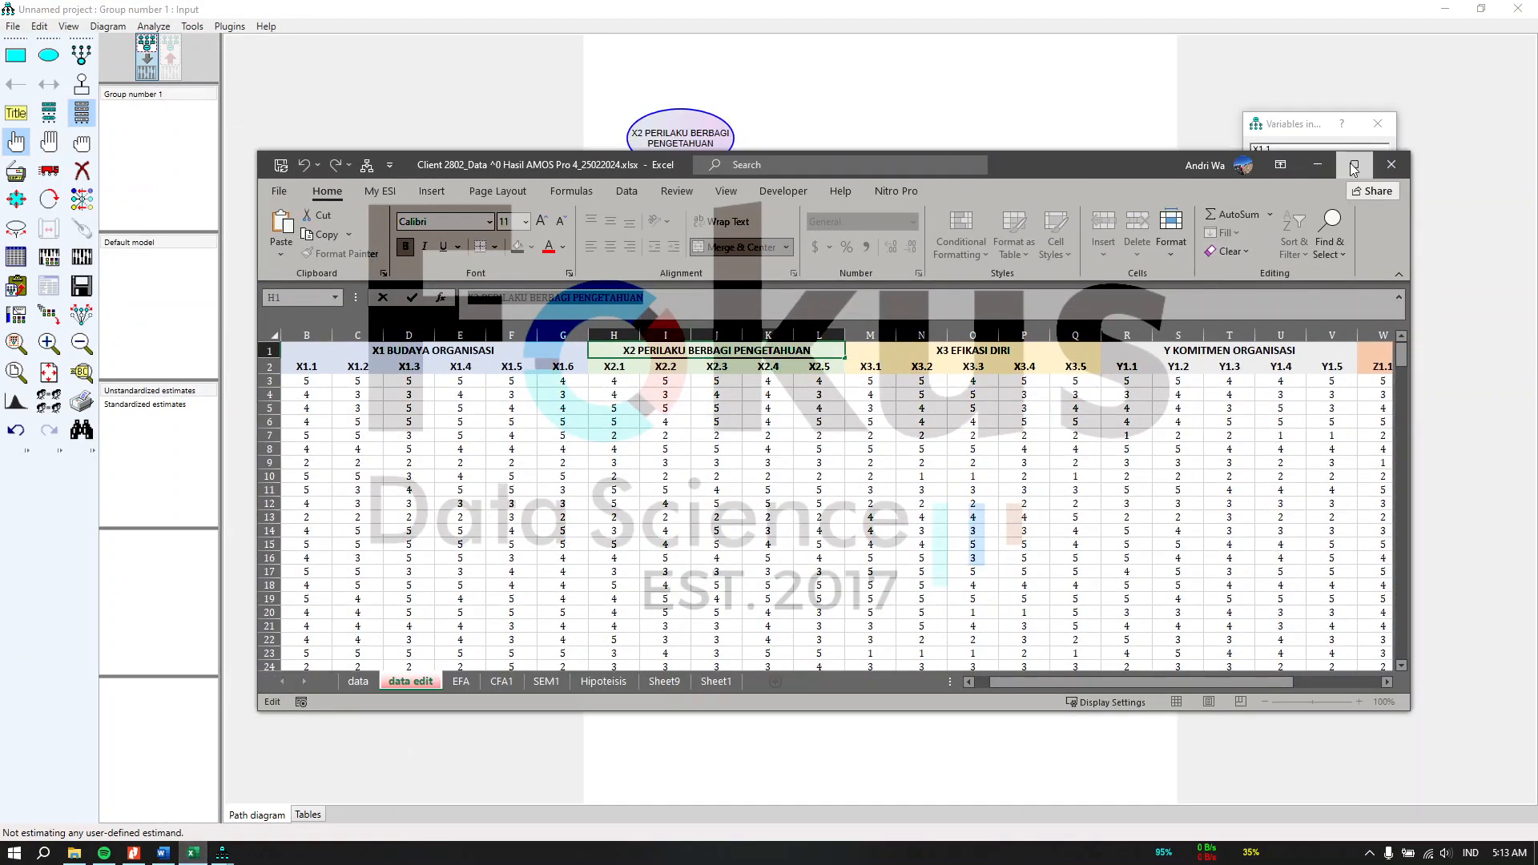
pyautogui.click(1355, 164)
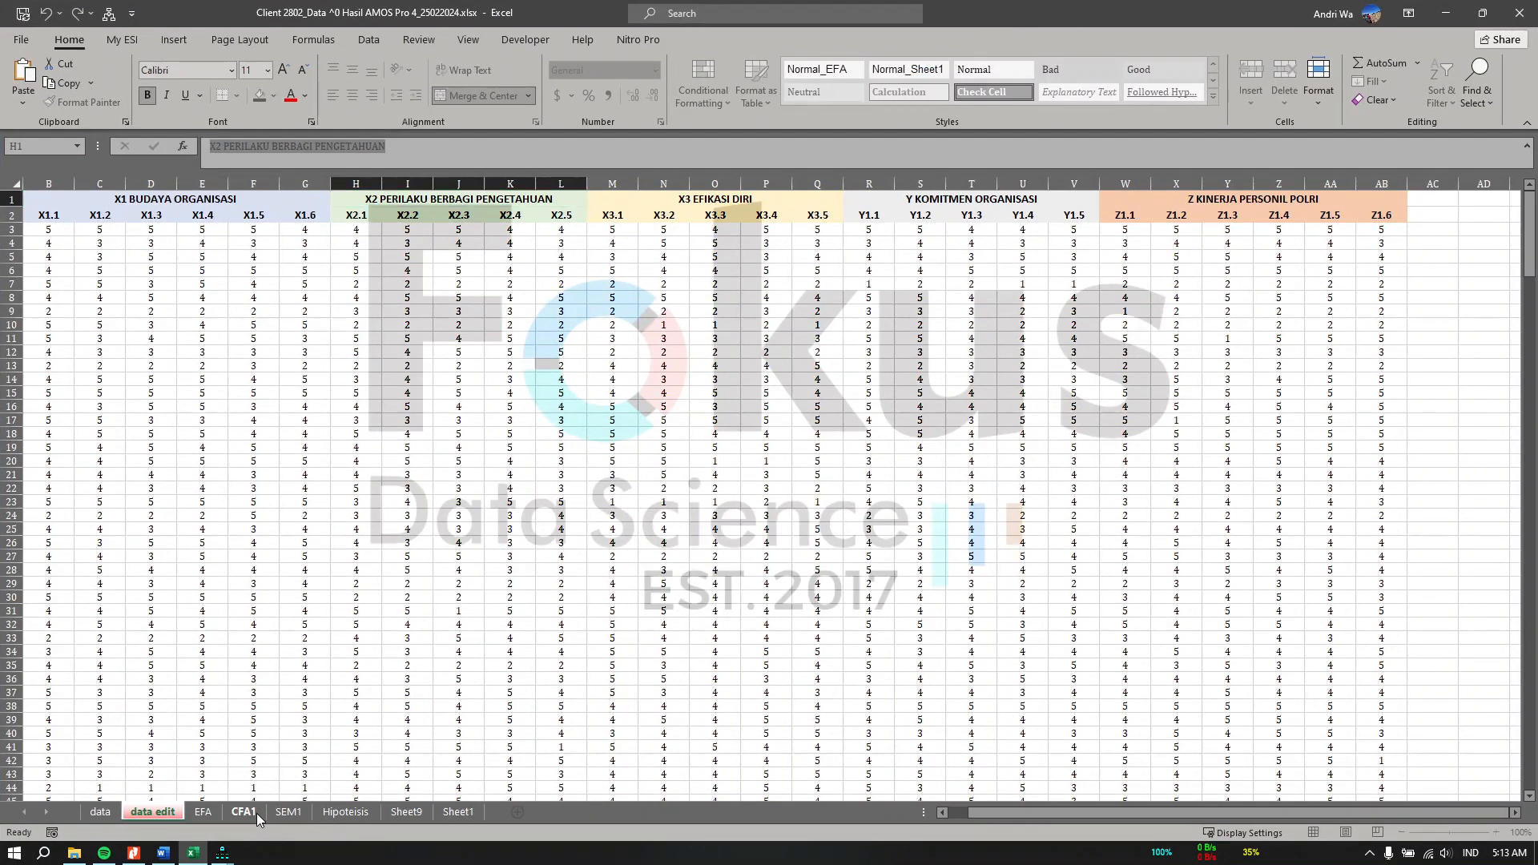
pyautogui.click(256, 814)
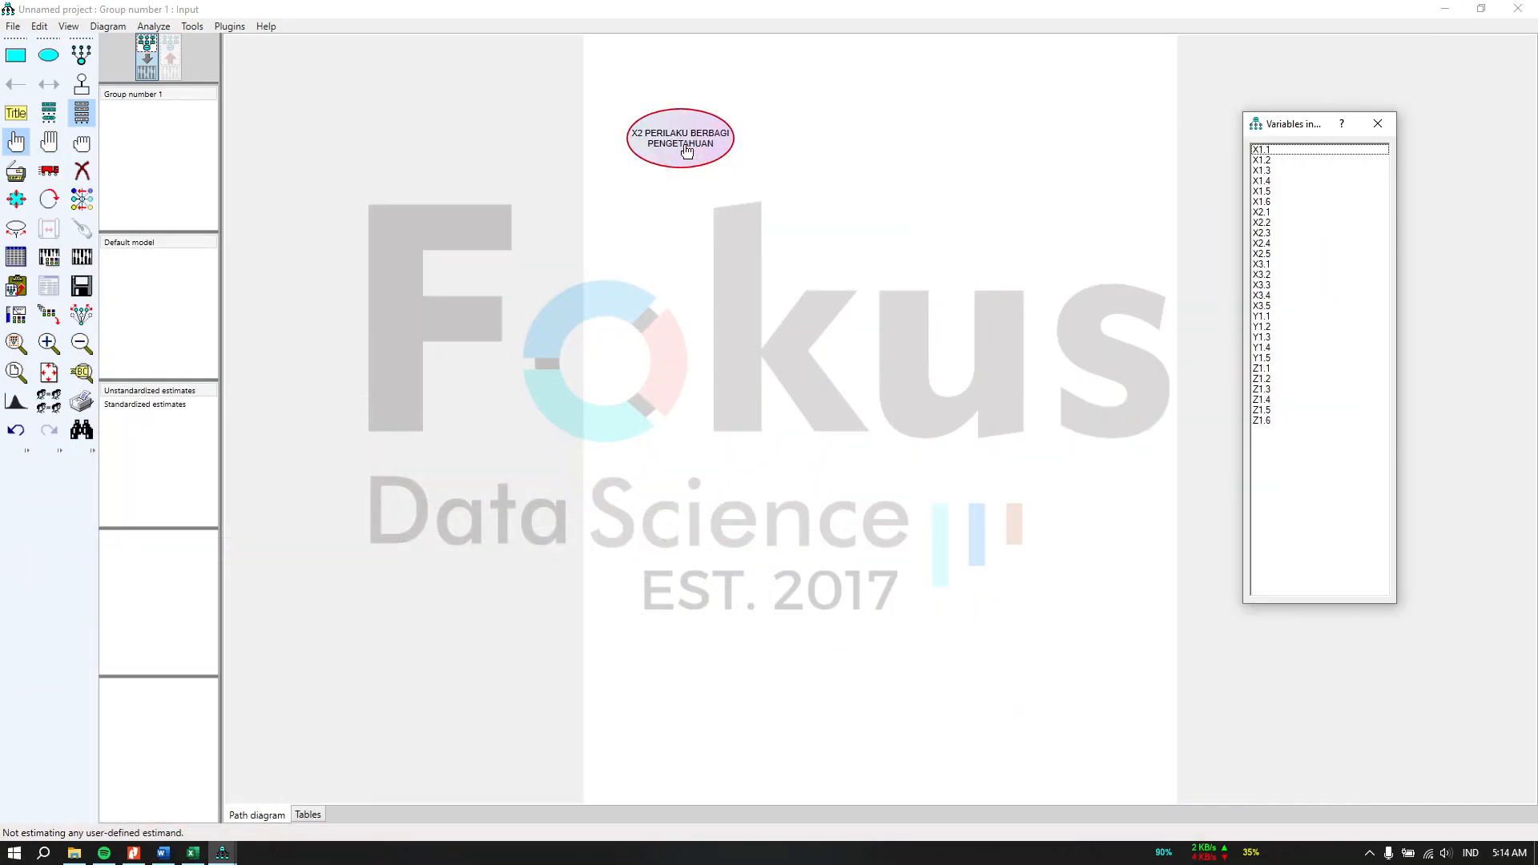
# Step: Break the X2 ellipse's label into three lines: X2 PERILAKU, BERBAGI, PENGETAHUAN
pyautogui.doubleClick(687, 150)
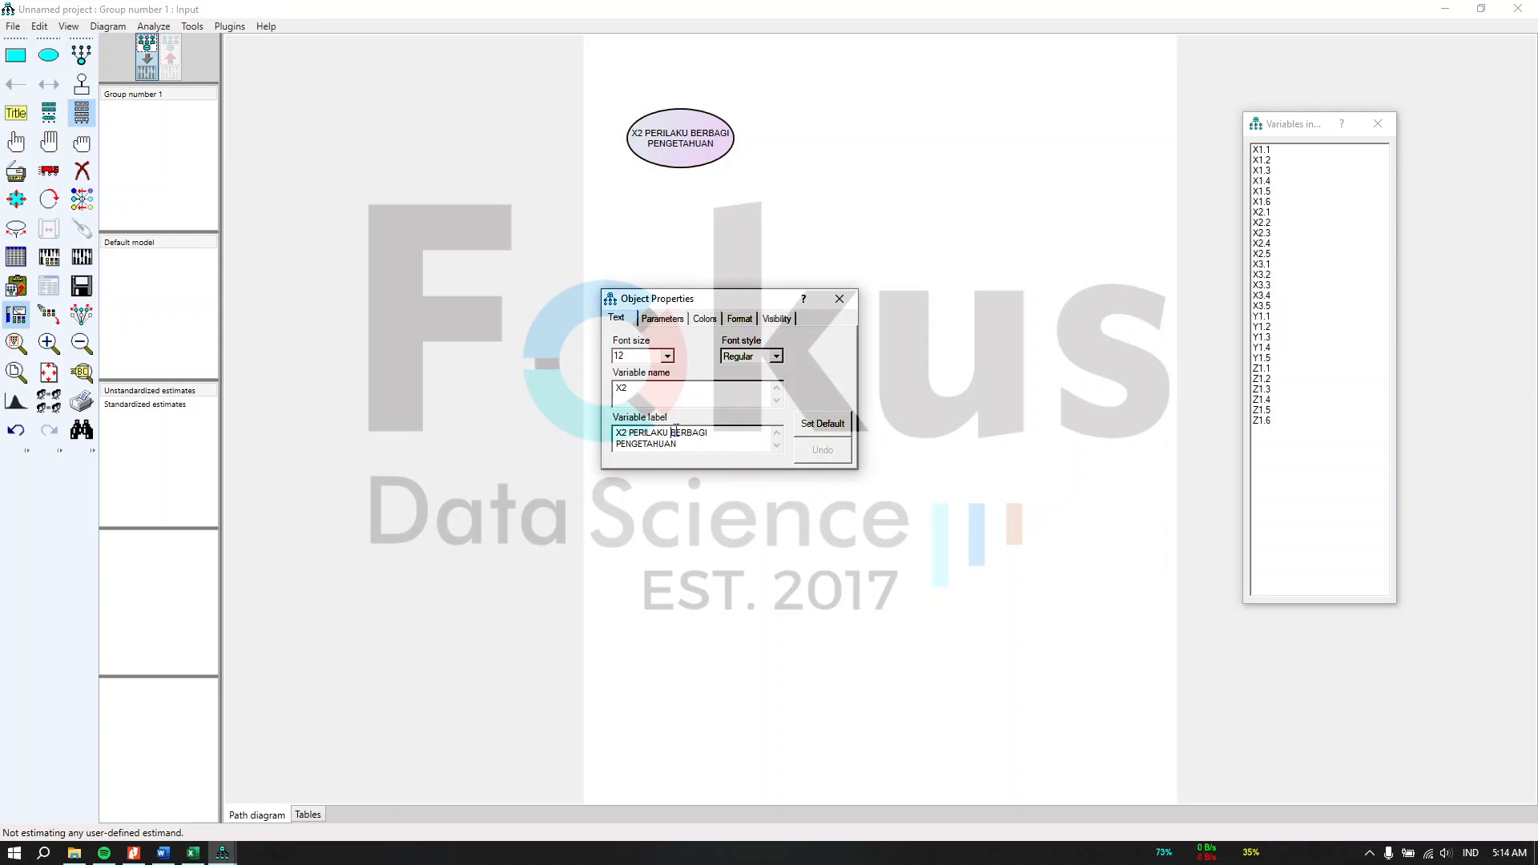
pyautogui.click(677, 430)
pyautogui.press('Return')
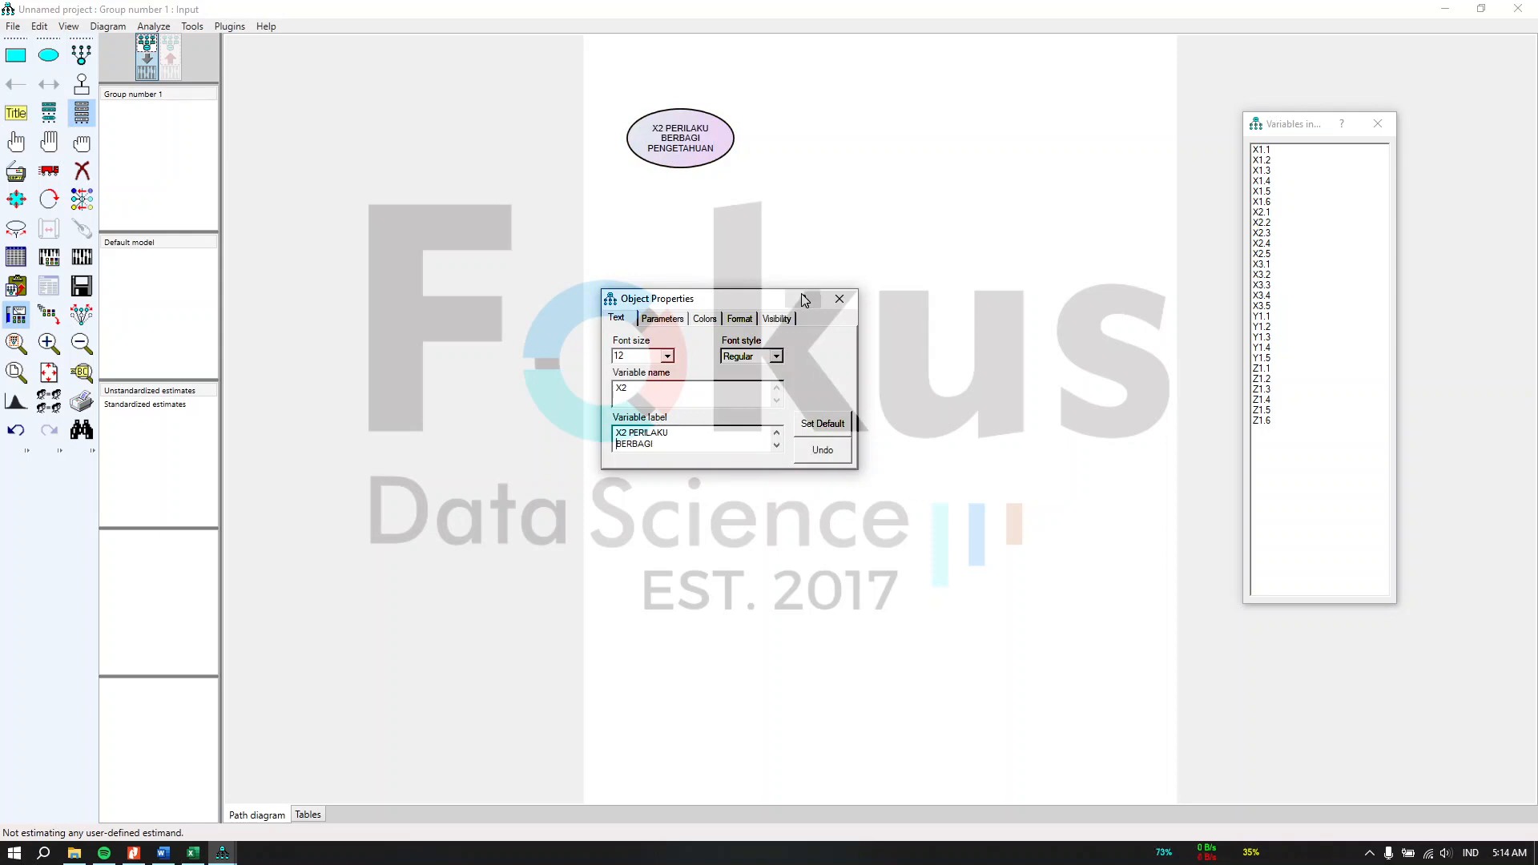
pyautogui.click(840, 299)
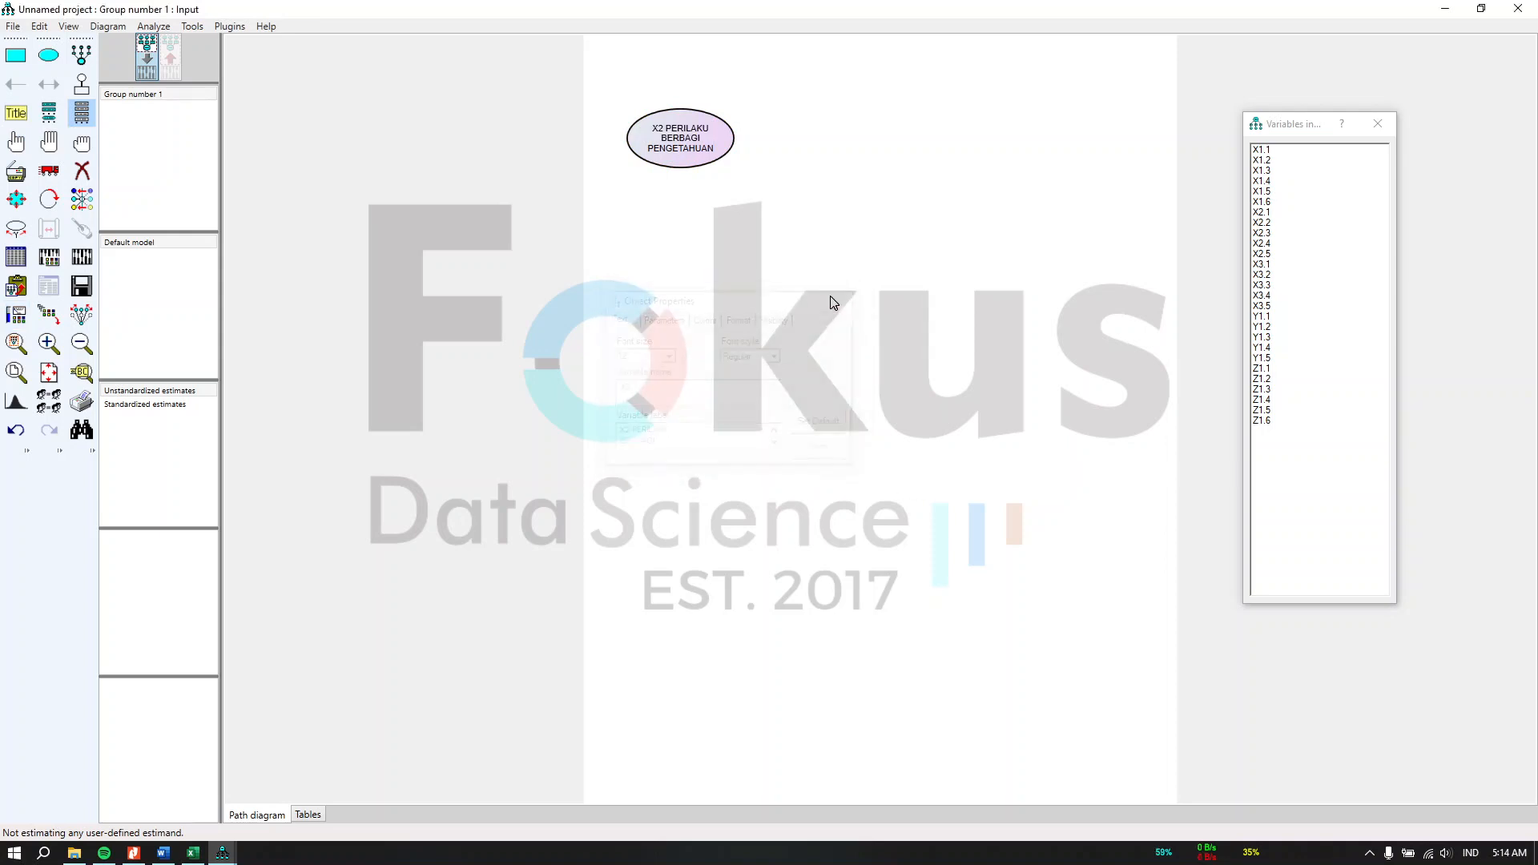
# Step: Reshape the X2 ellipse to fit its label and move it to the upper middle of the diagram
pyautogui.click(20, 199)
pyautogui.moveTo(727, 150); pyautogui.dragTo(727, 169)
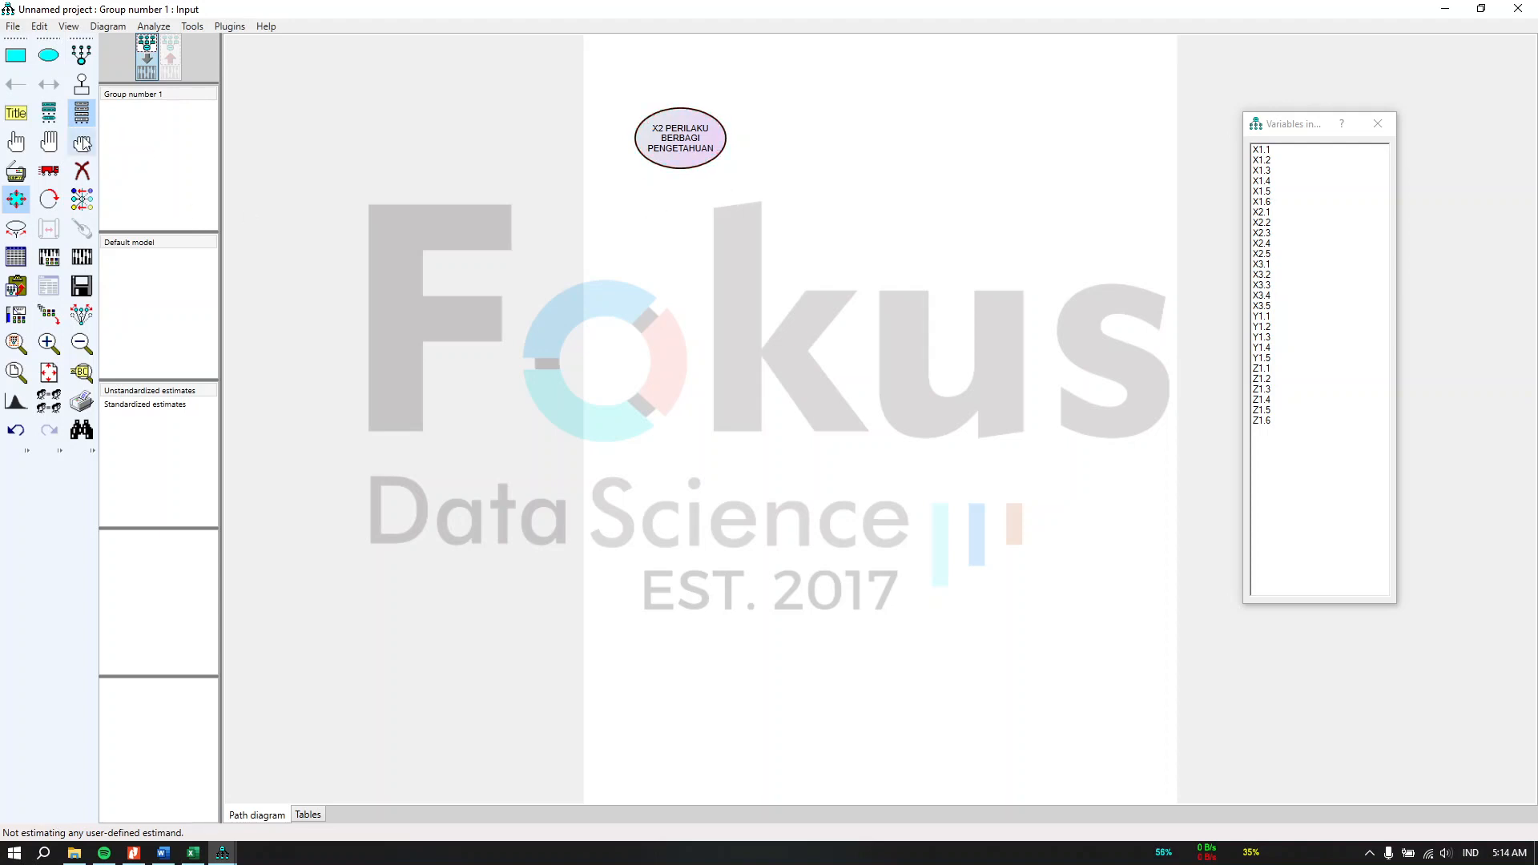
pyautogui.click(49, 170)
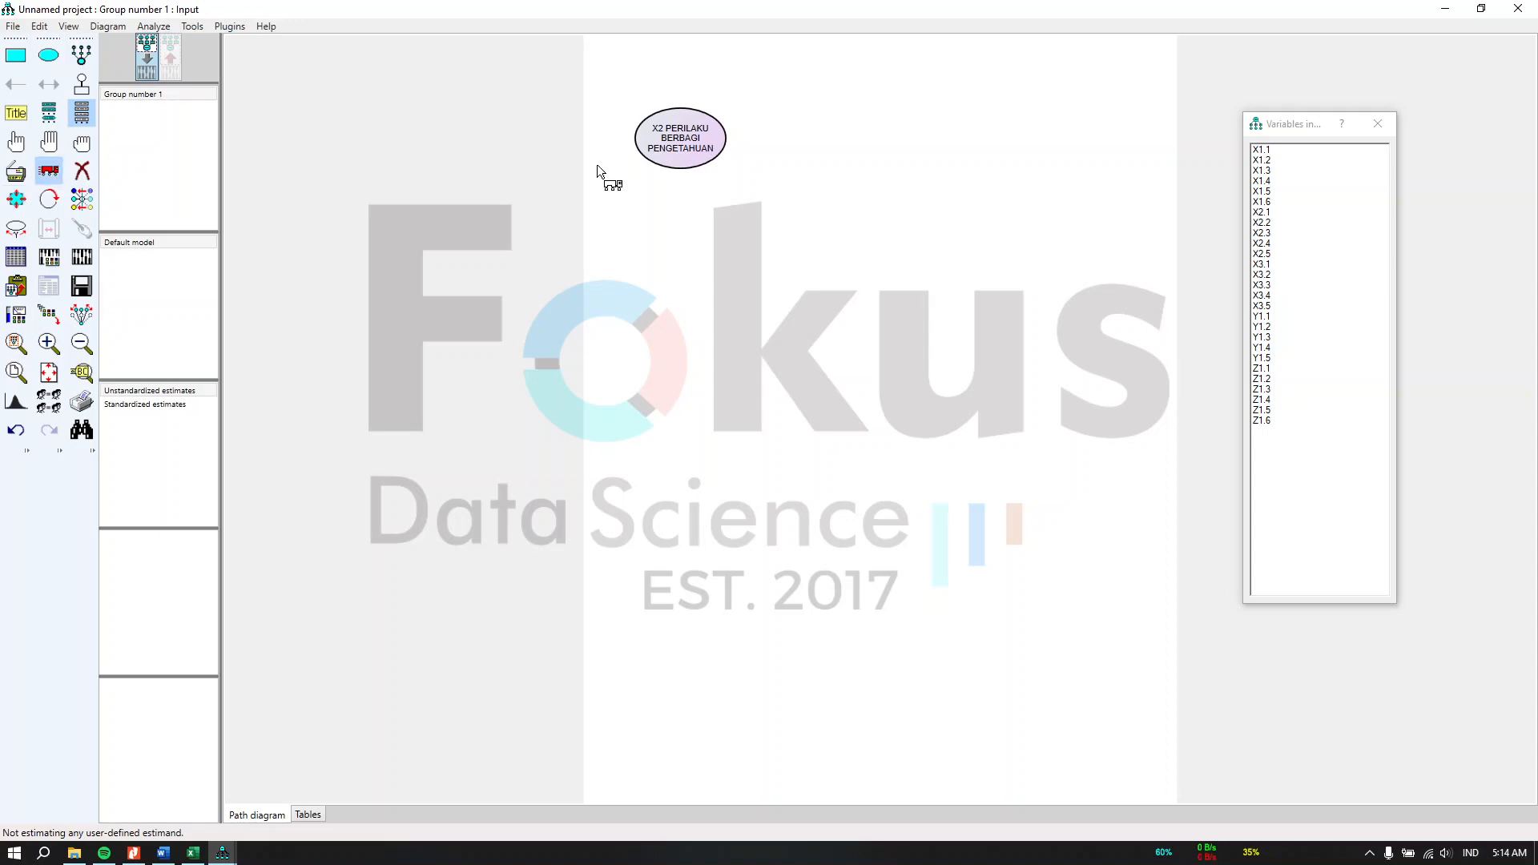
pyautogui.moveTo(695, 161); pyautogui.dragTo(876, 288)
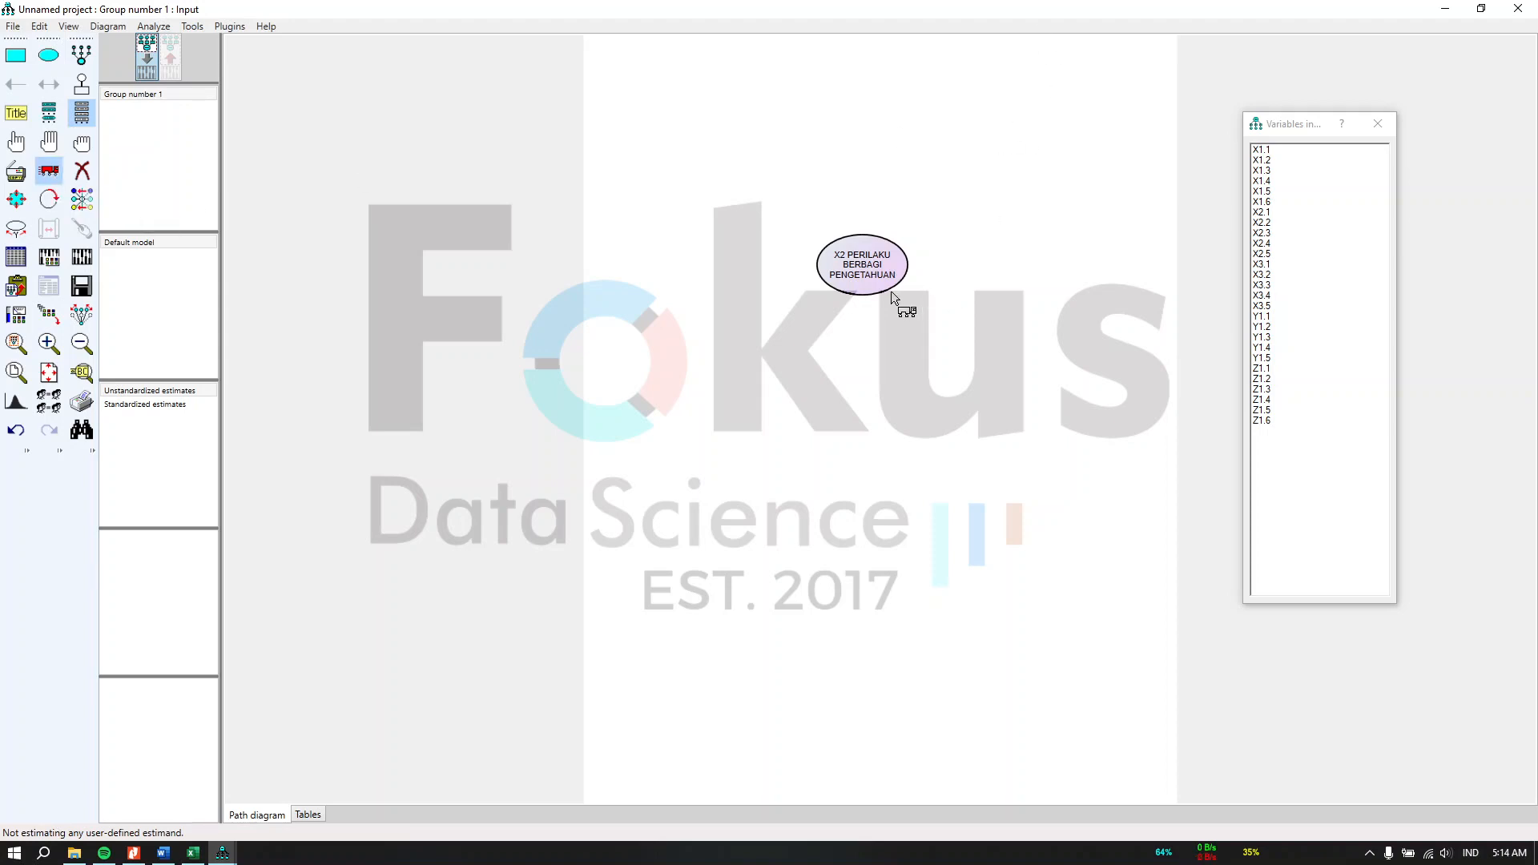
pyautogui.moveTo(892, 291); pyautogui.dragTo(887, 250)
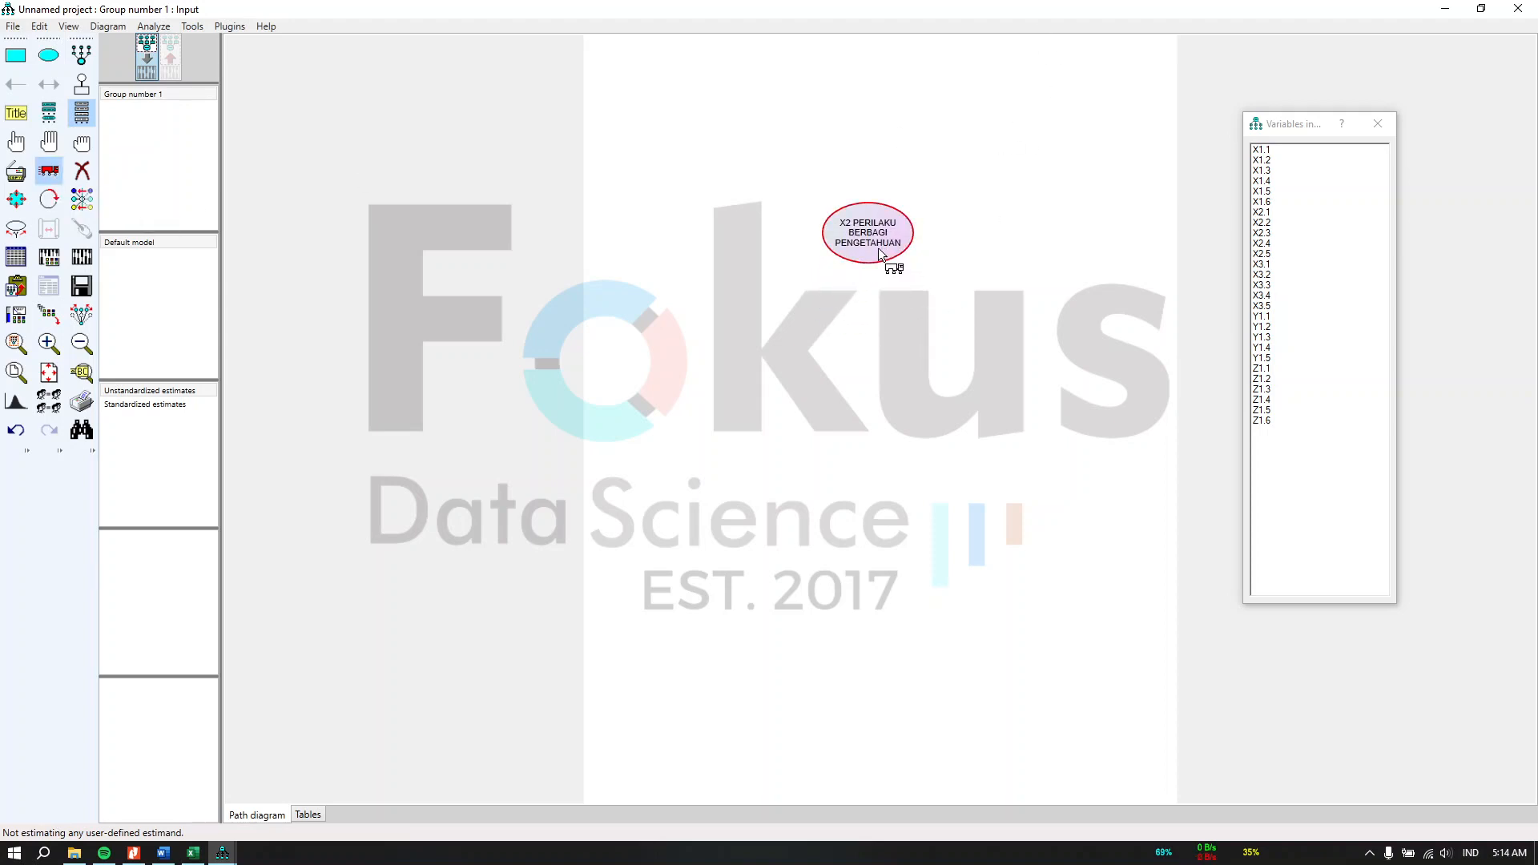
pyautogui.click(16, 199)
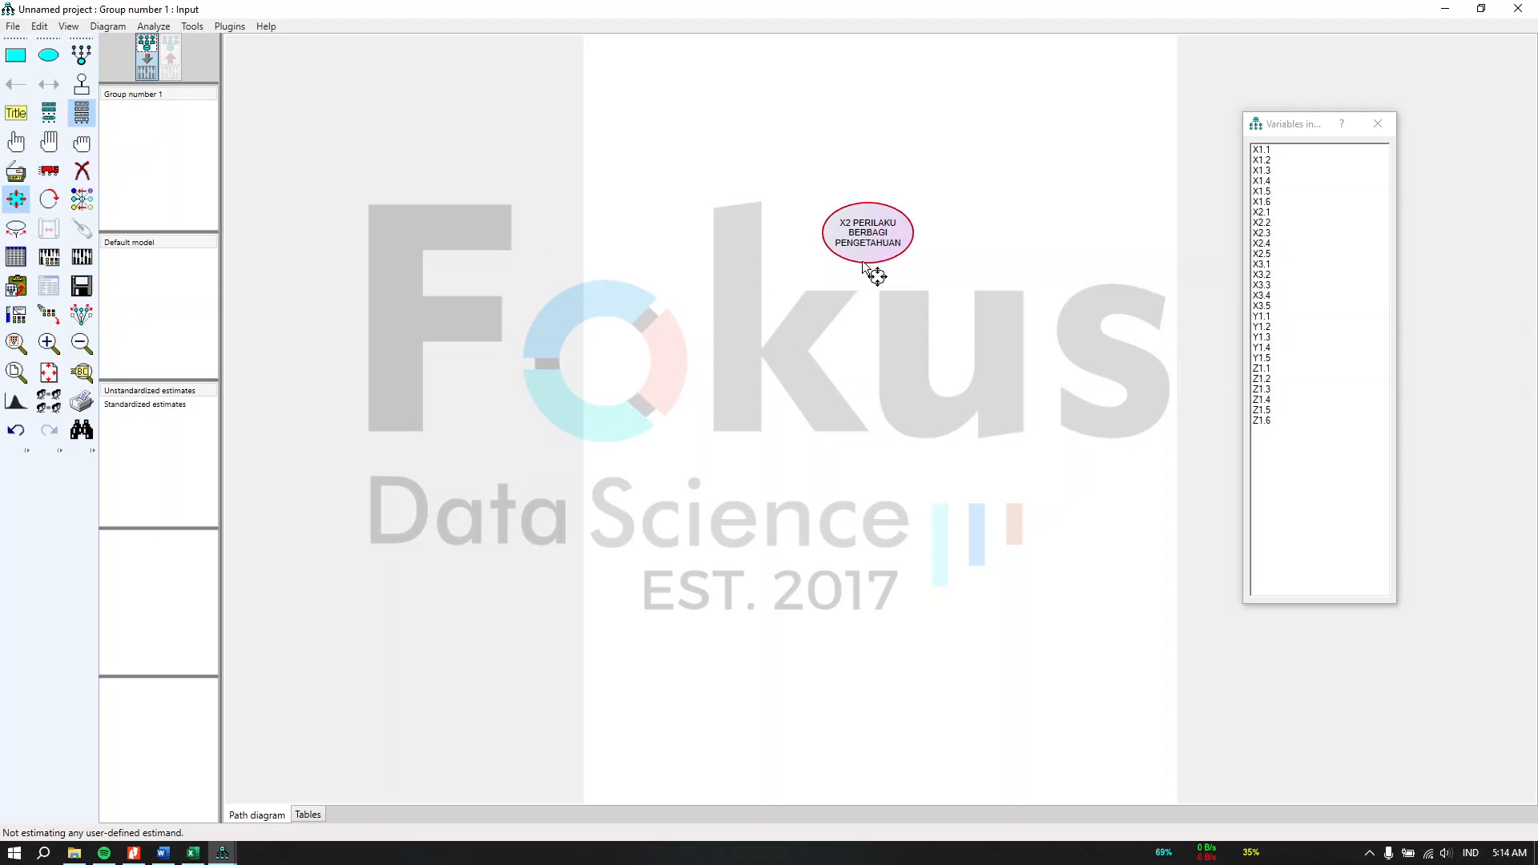
pyautogui.moveTo(868, 264); pyautogui.dragTo(913, 256)
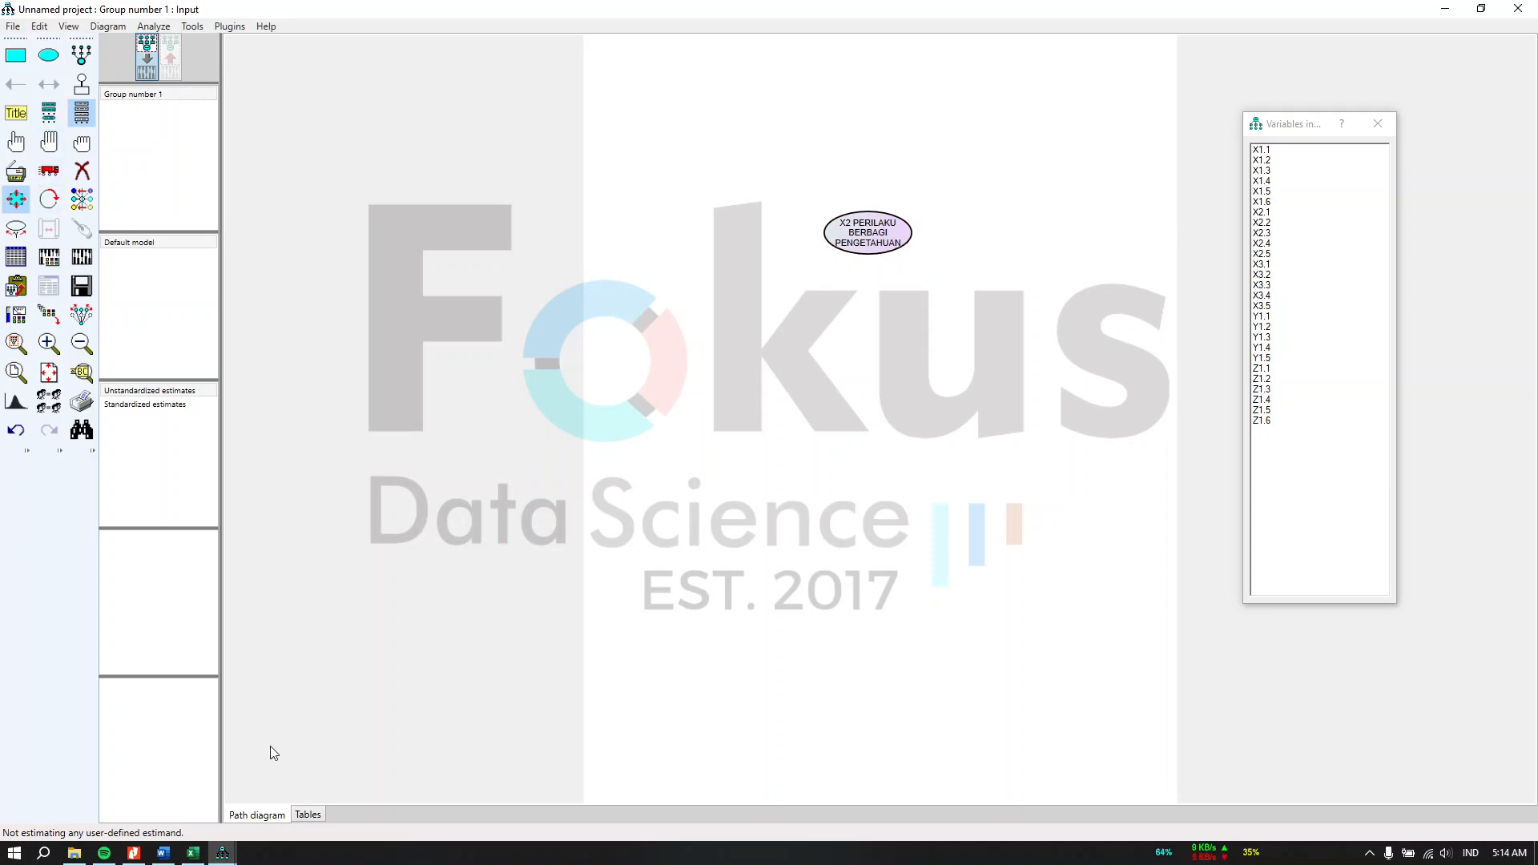
# Step: Duplicate the X2 ellipse into four more copies arranged in a vertical column
pyautogui.click(193, 853)
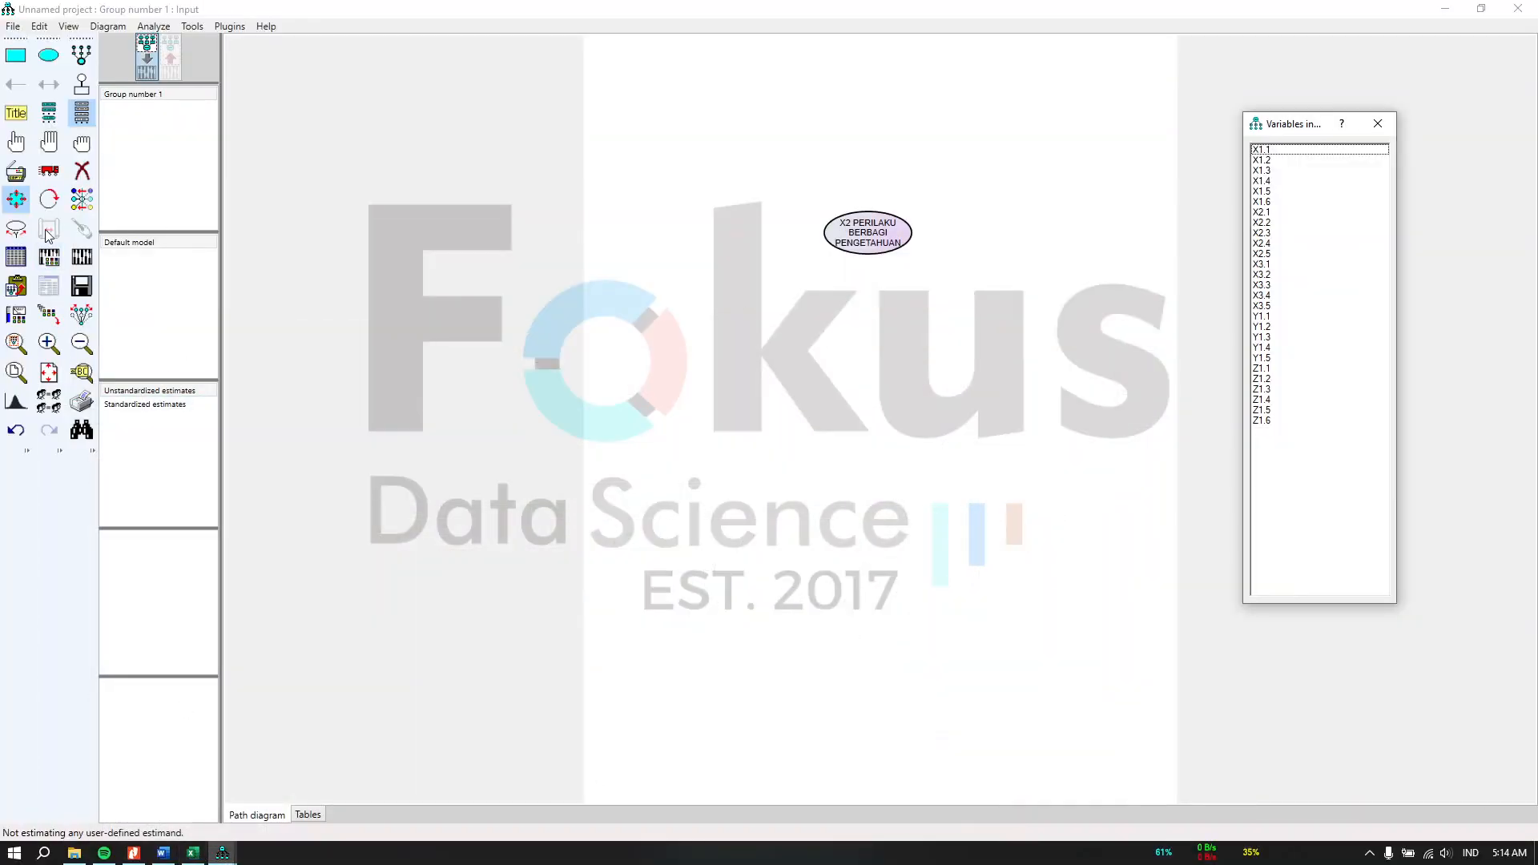
pyautogui.click(19, 175)
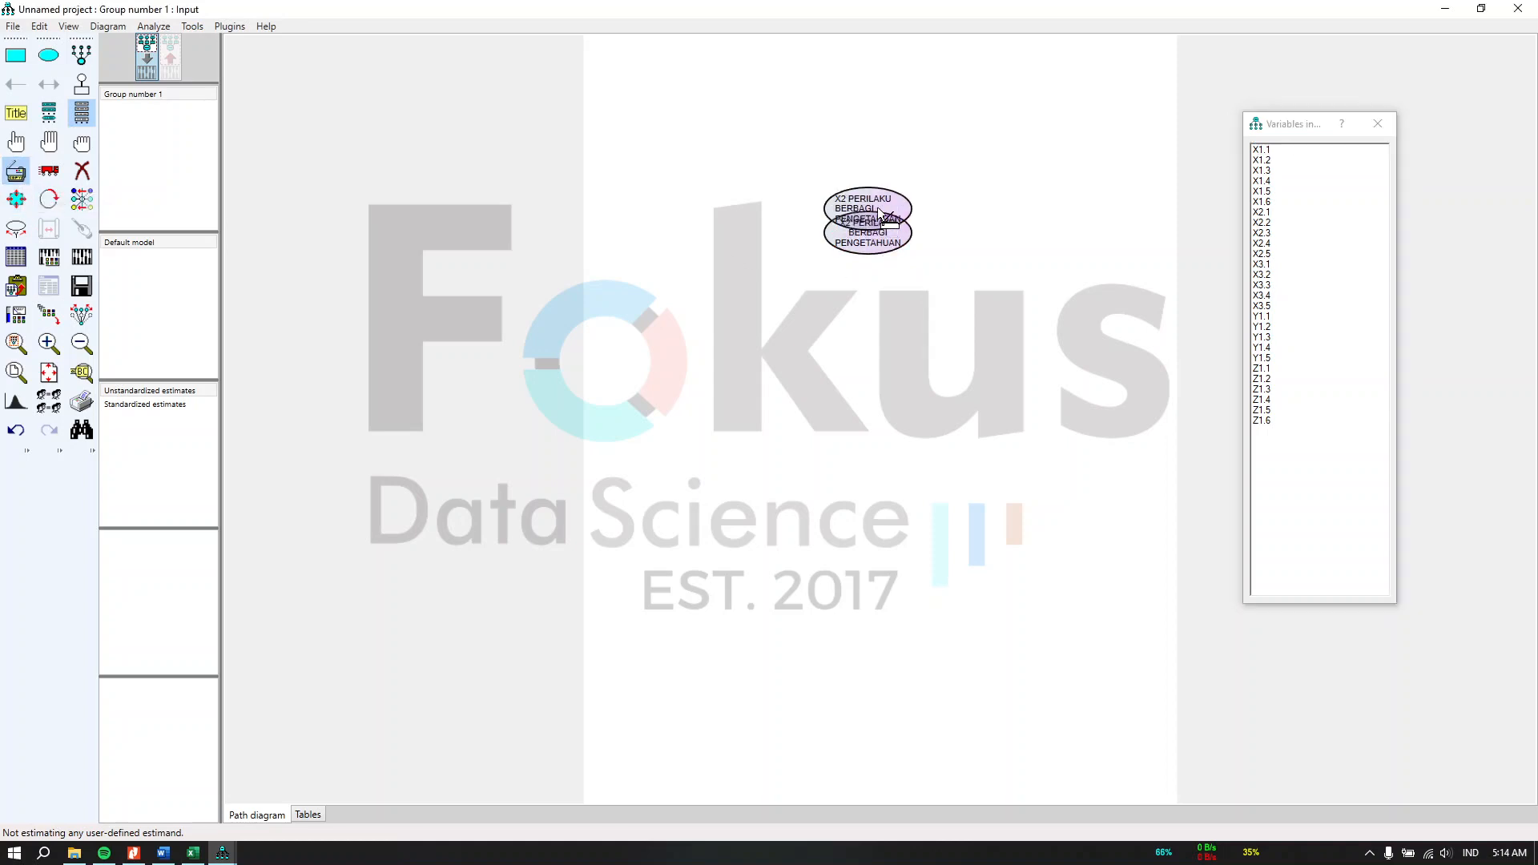
pyautogui.moveTo(879, 240); pyautogui.dragTo(886, 515)
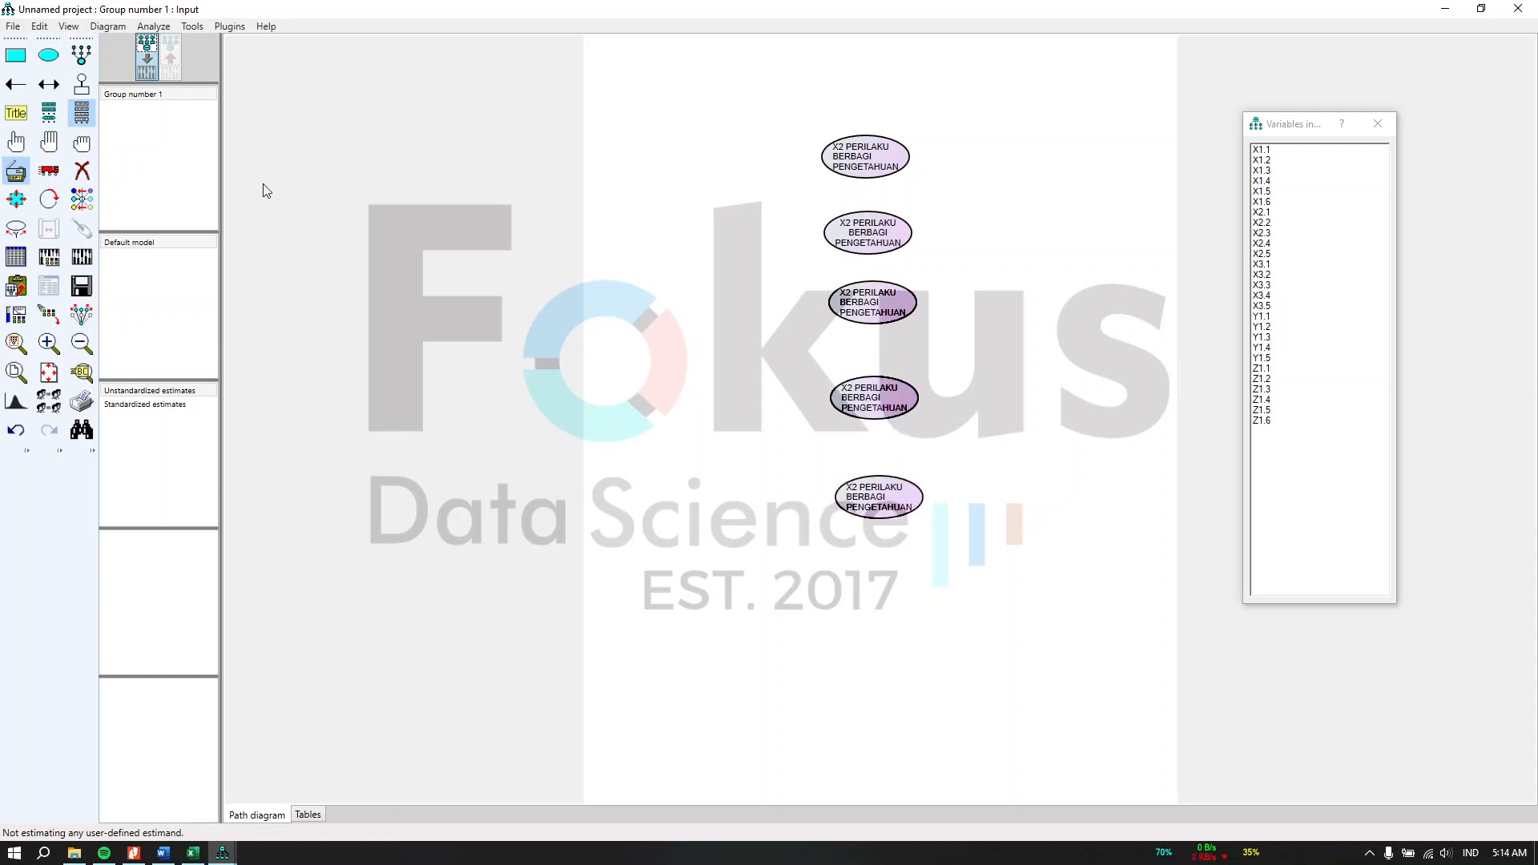
# Step: Name the top ellipse X1 and copy the header "X1 BUDAYA ORGANISASI" from the data edit sheet
pyautogui.click(16, 142)
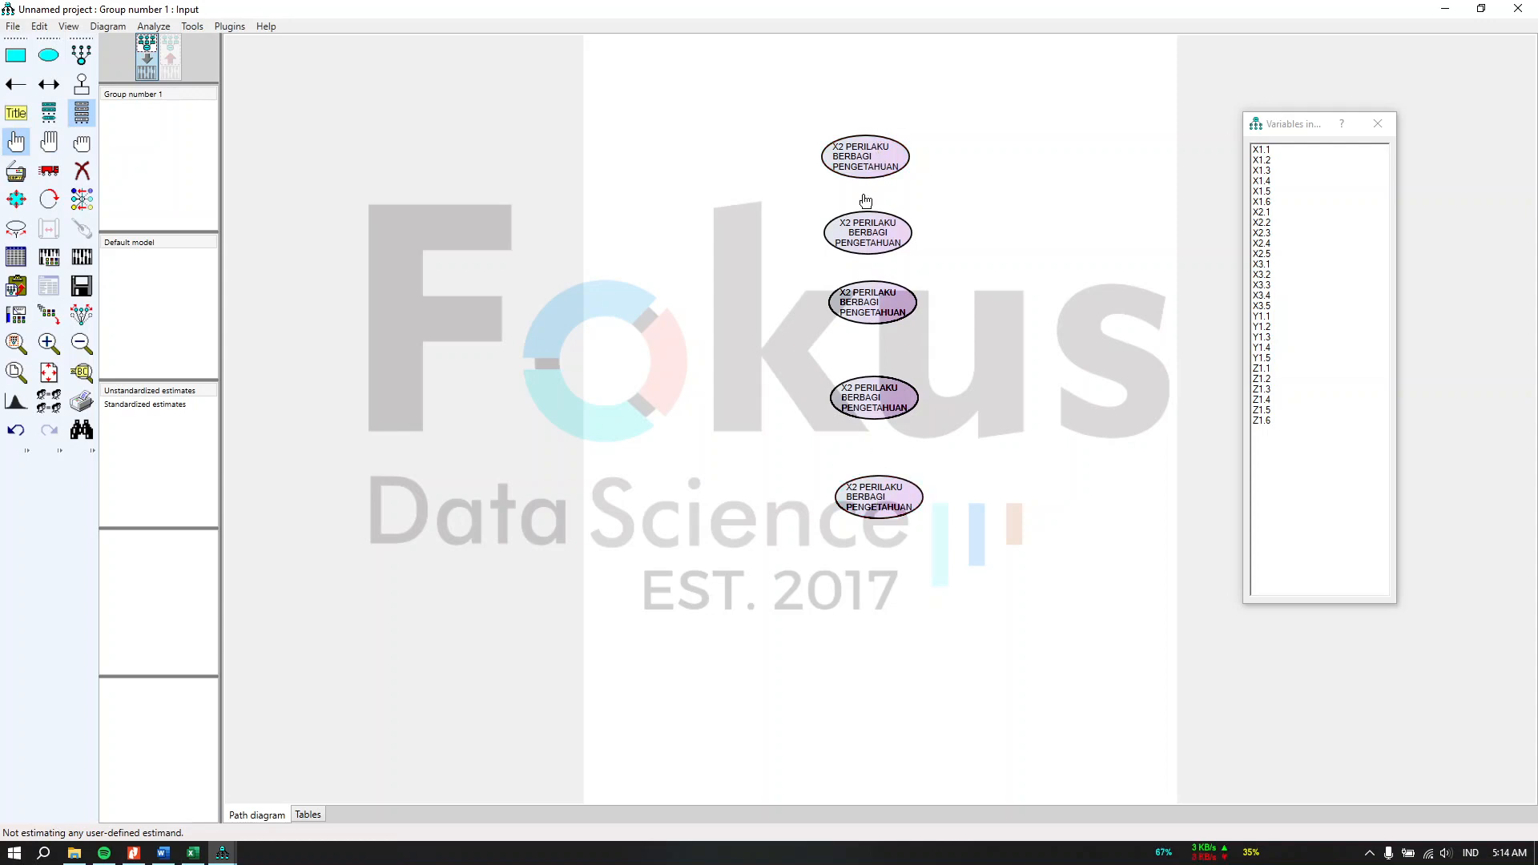
pyautogui.doubleClick(869, 170)
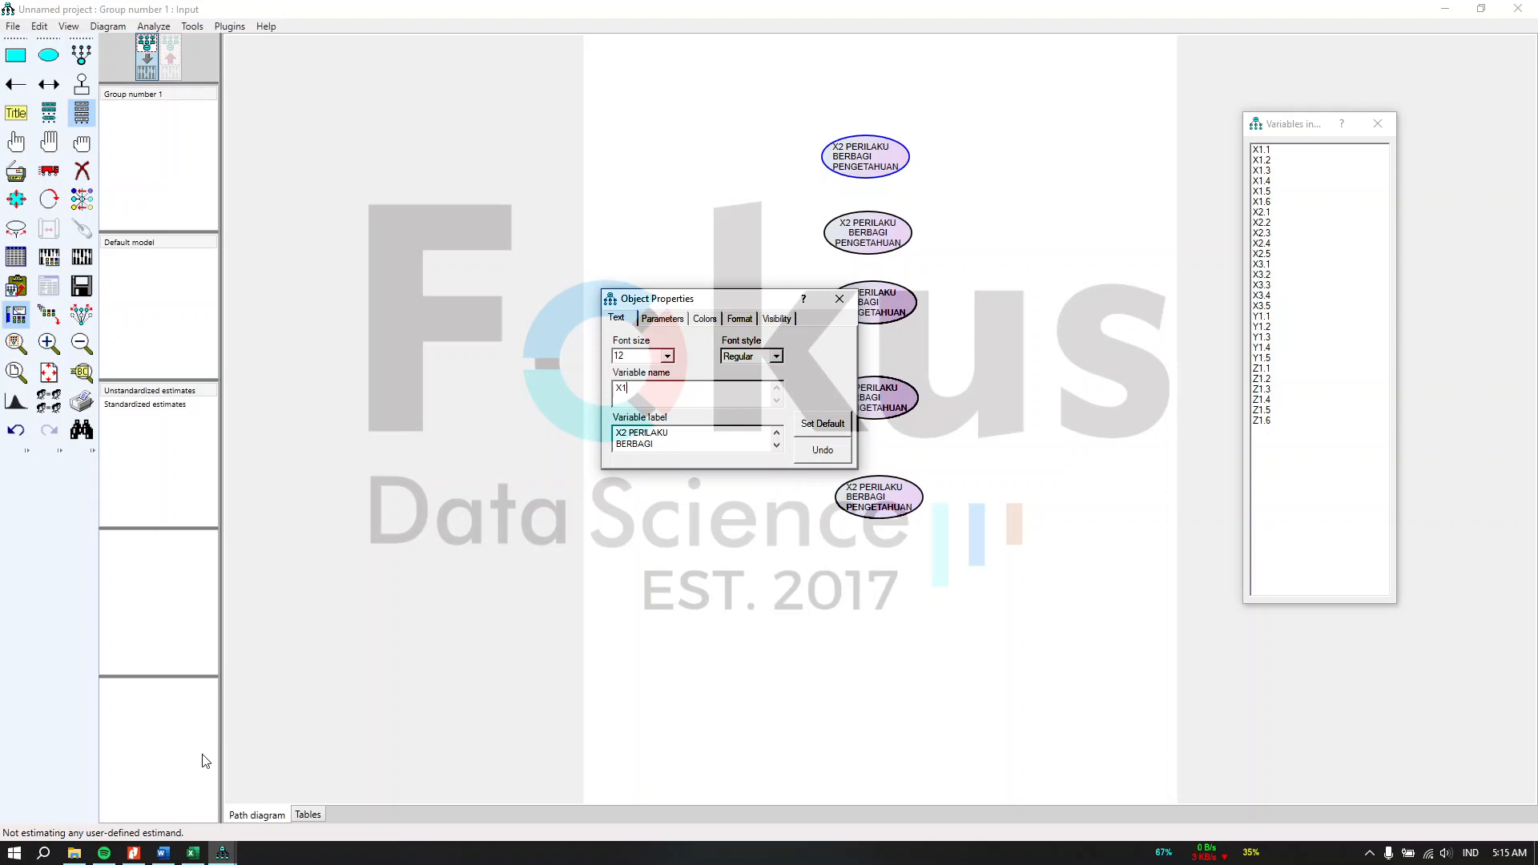
pyautogui.click(192, 853)
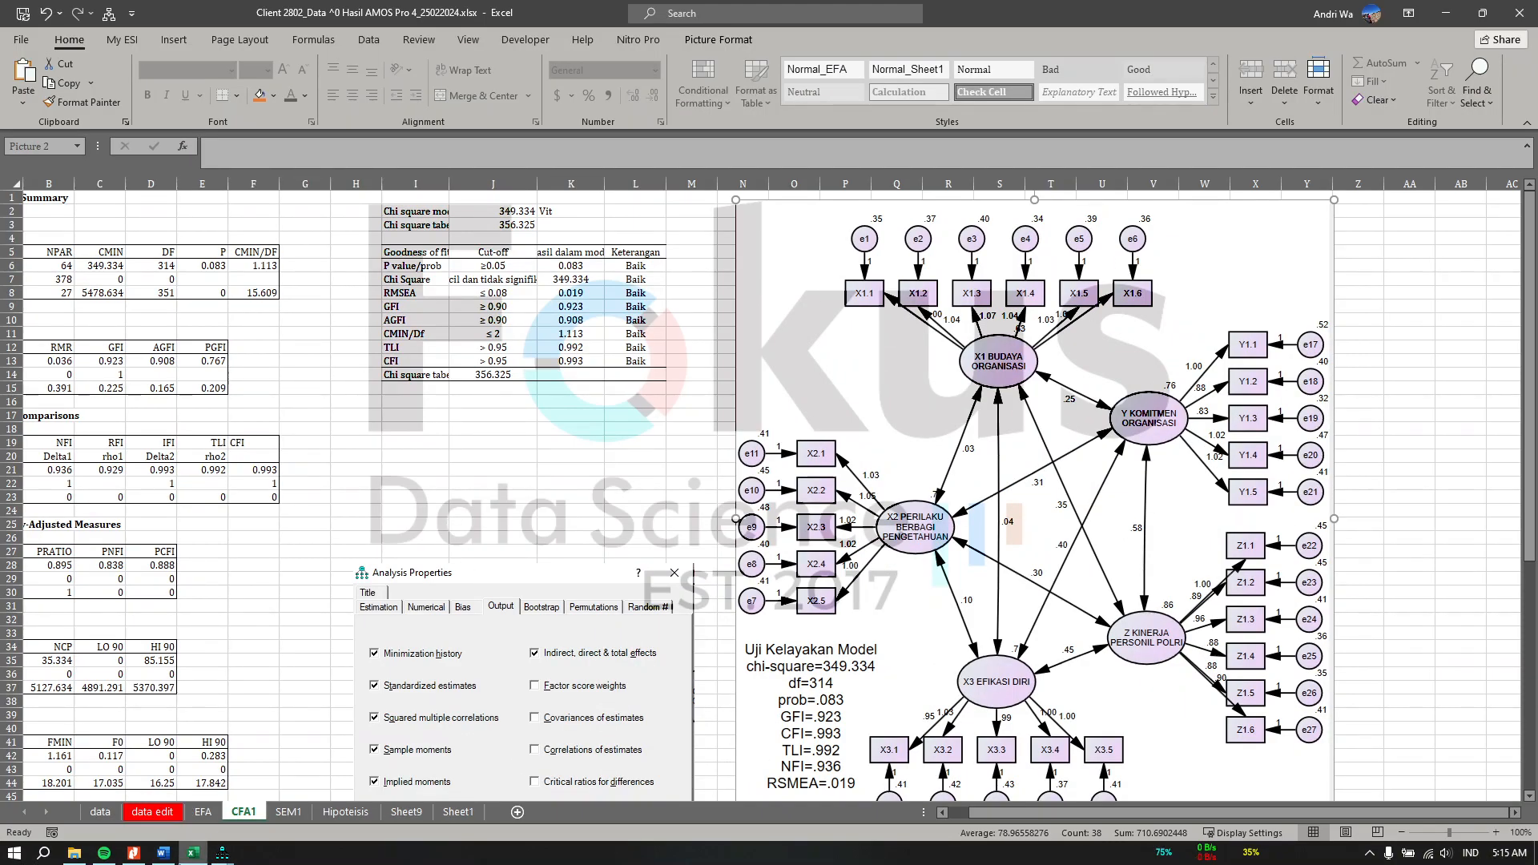
pyautogui.click(152, 811)
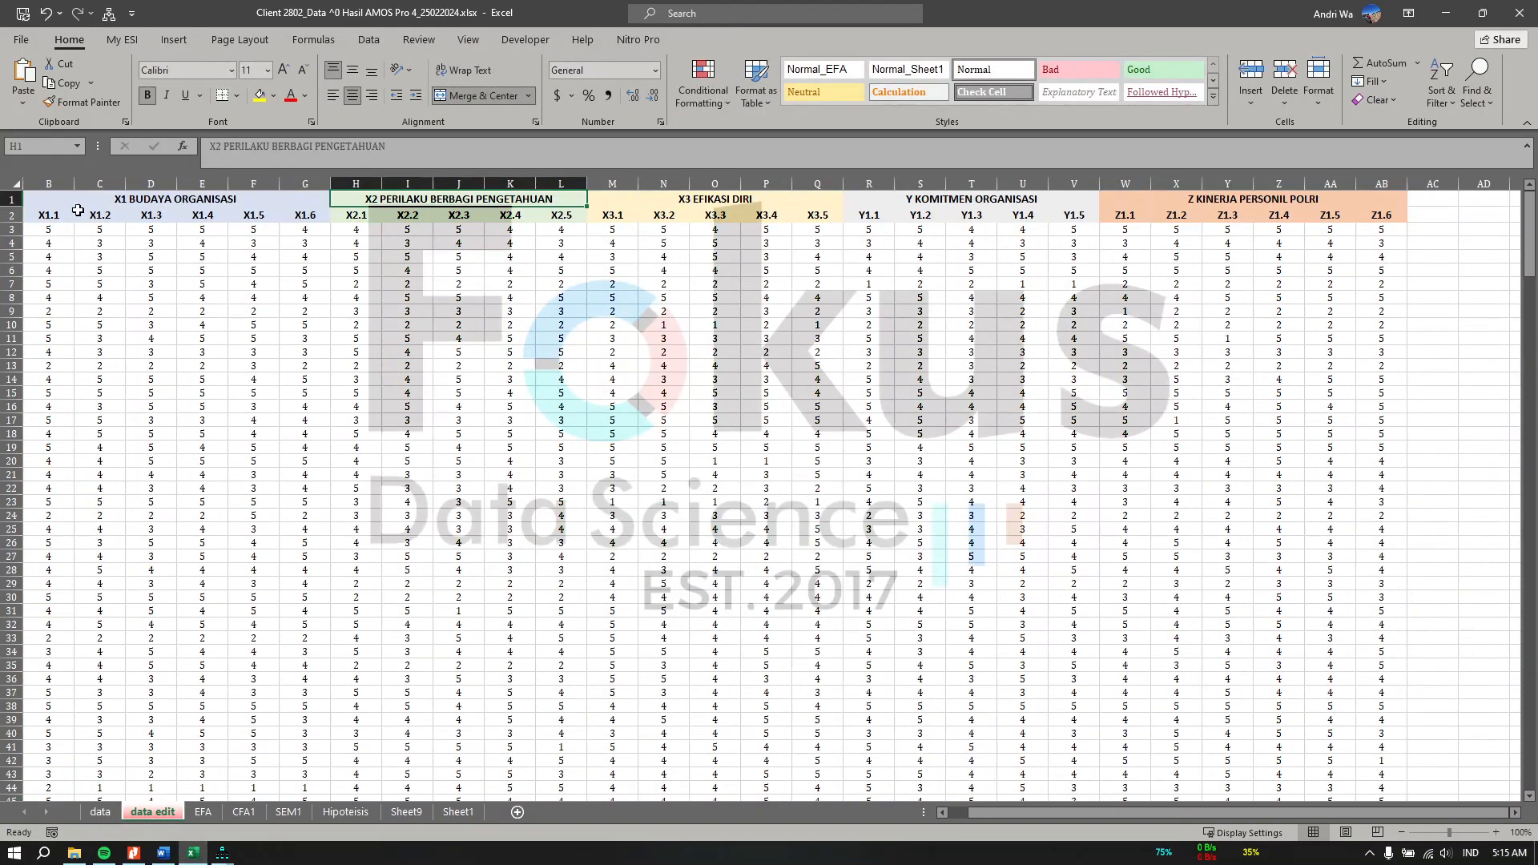
pyautogui.click(117, 201)
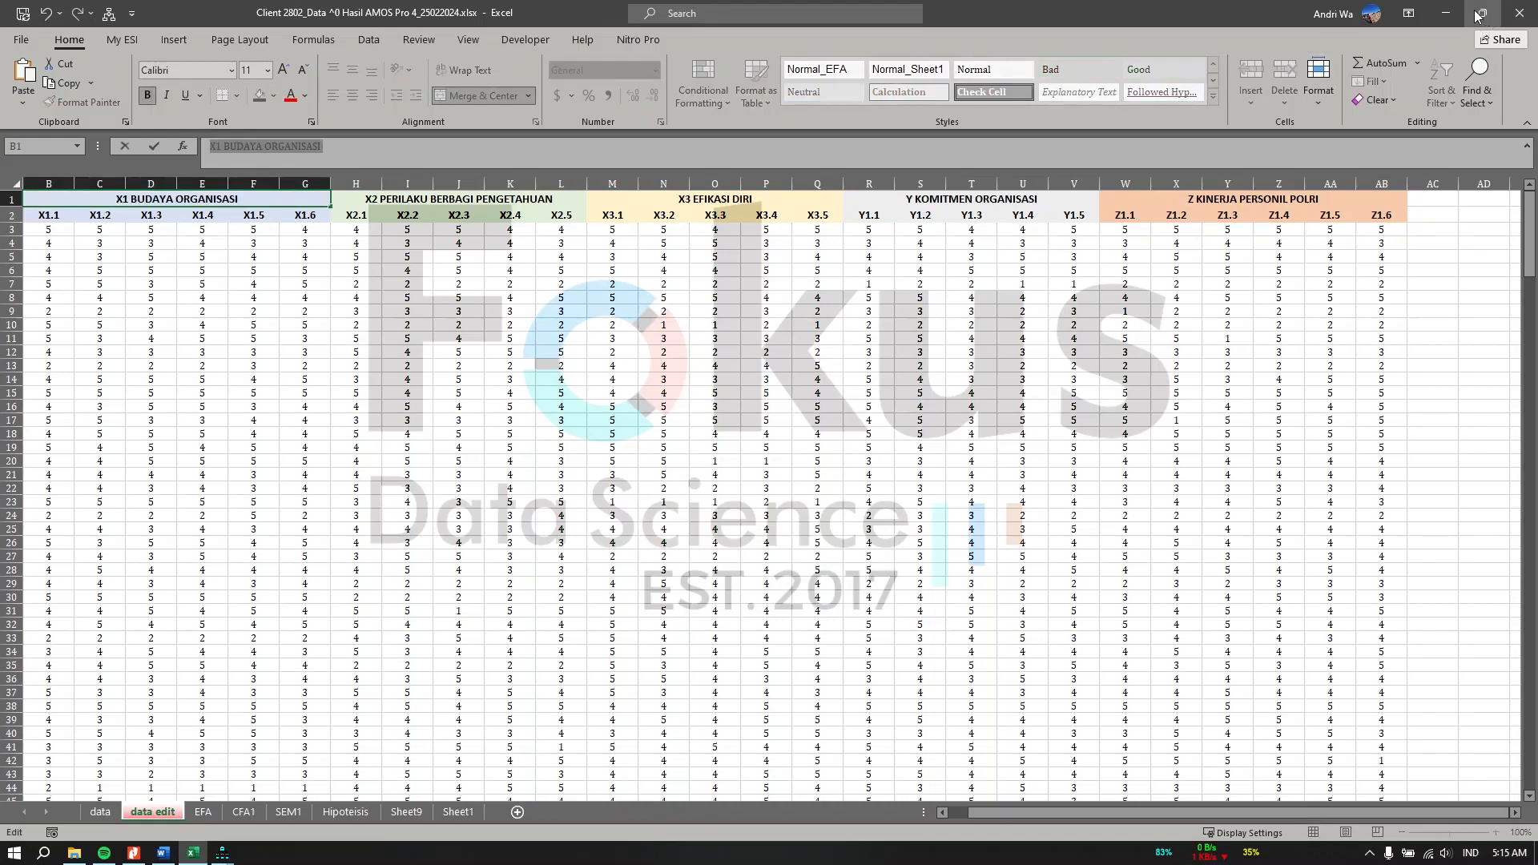
pyautogui.click(1446, 13)
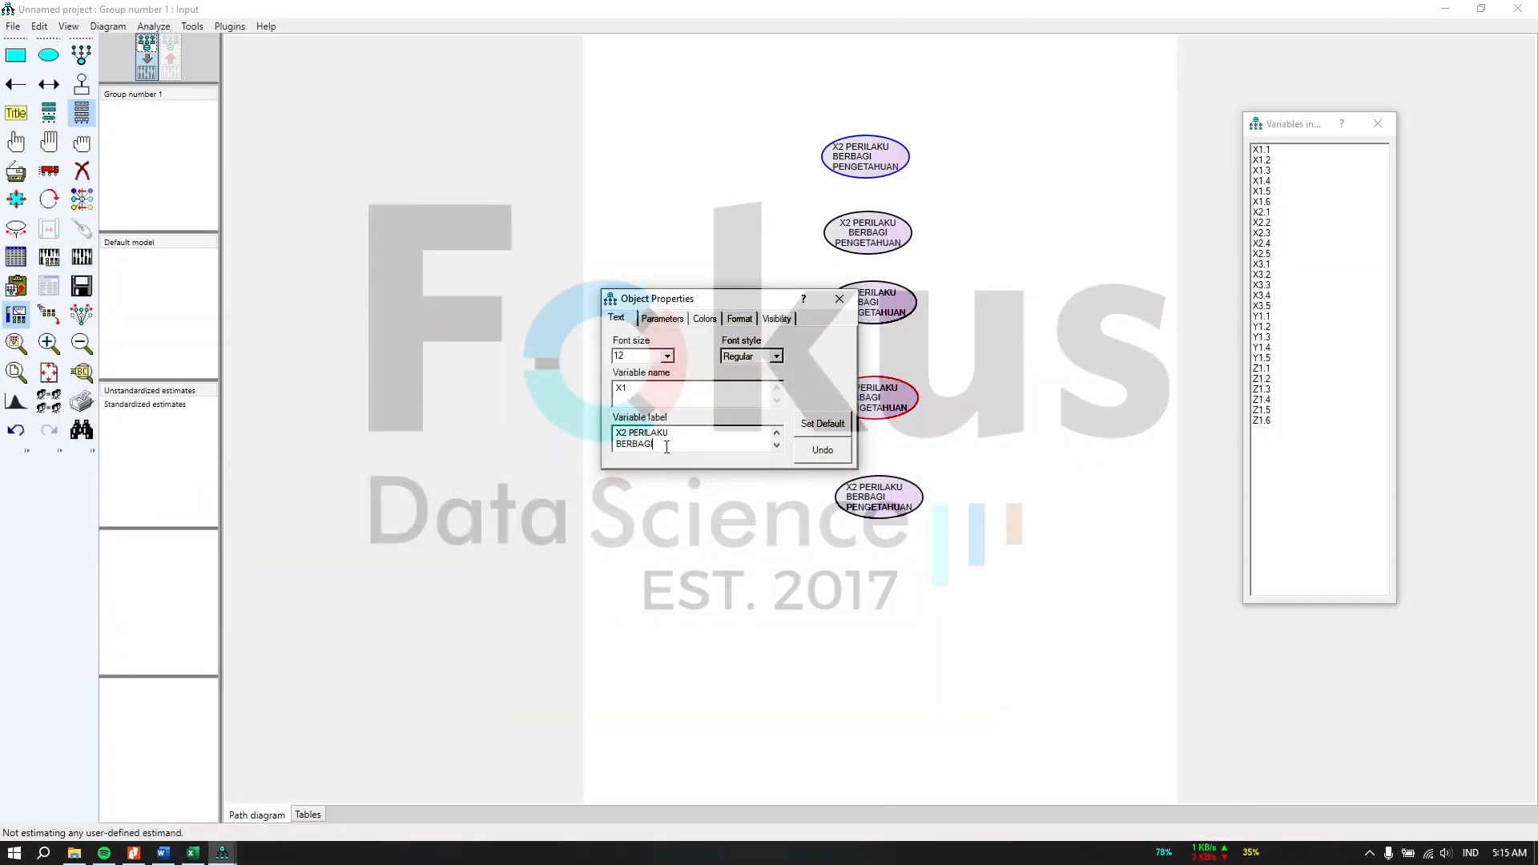
# Step: Replace the top ellipse's label with "X1 BUDAYA ORGANISASI", split over two lines
pyautogui.moveTo(618, 436); pyautogui.dragTo(681, 446)
pyautogui.write('X1 BUDAYA ORGANISASI')
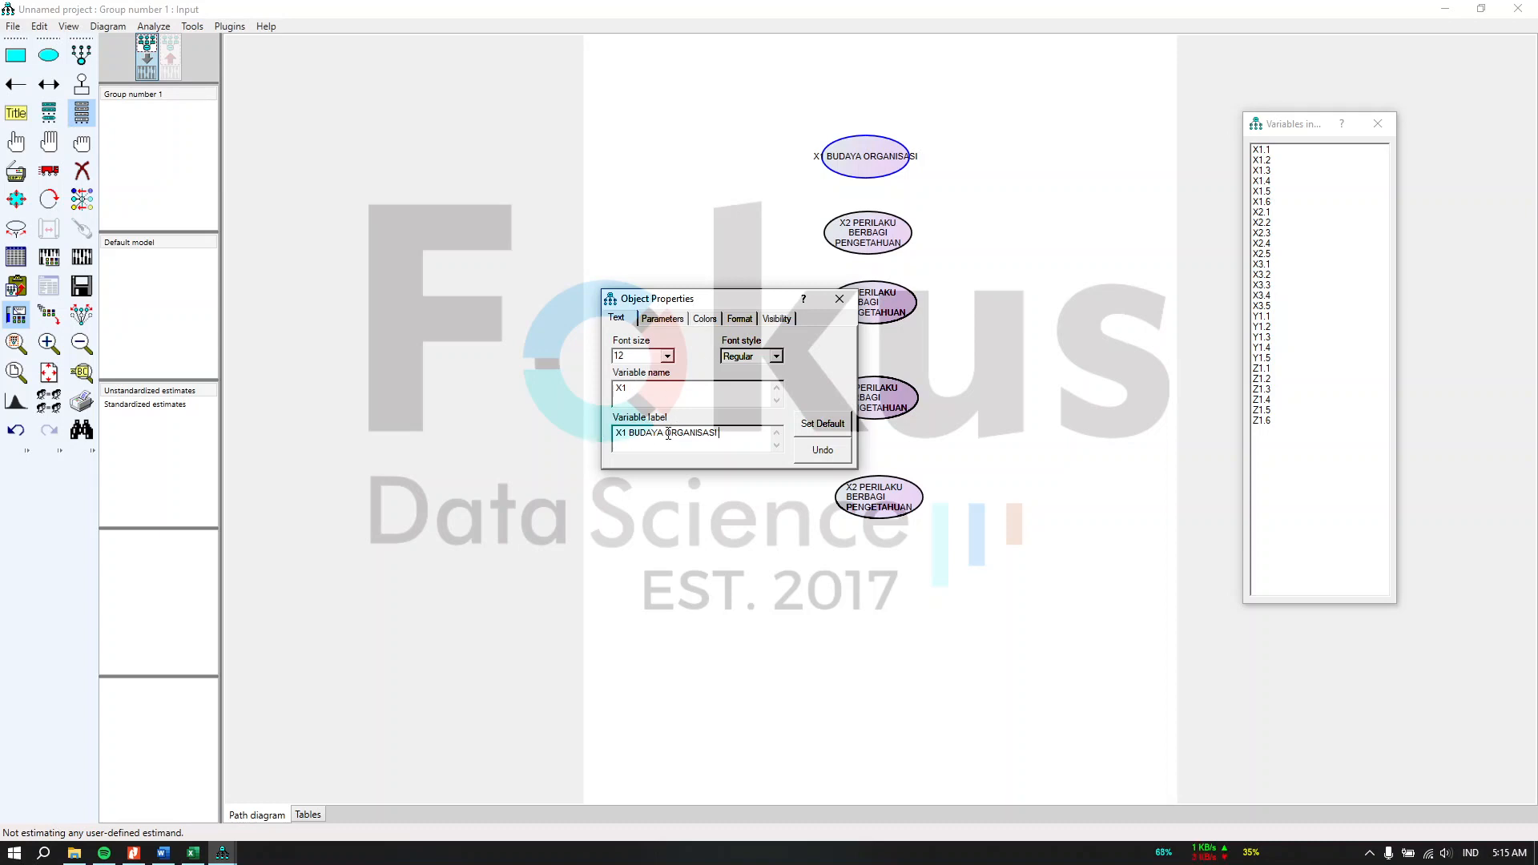
pyautogui.press('Return')
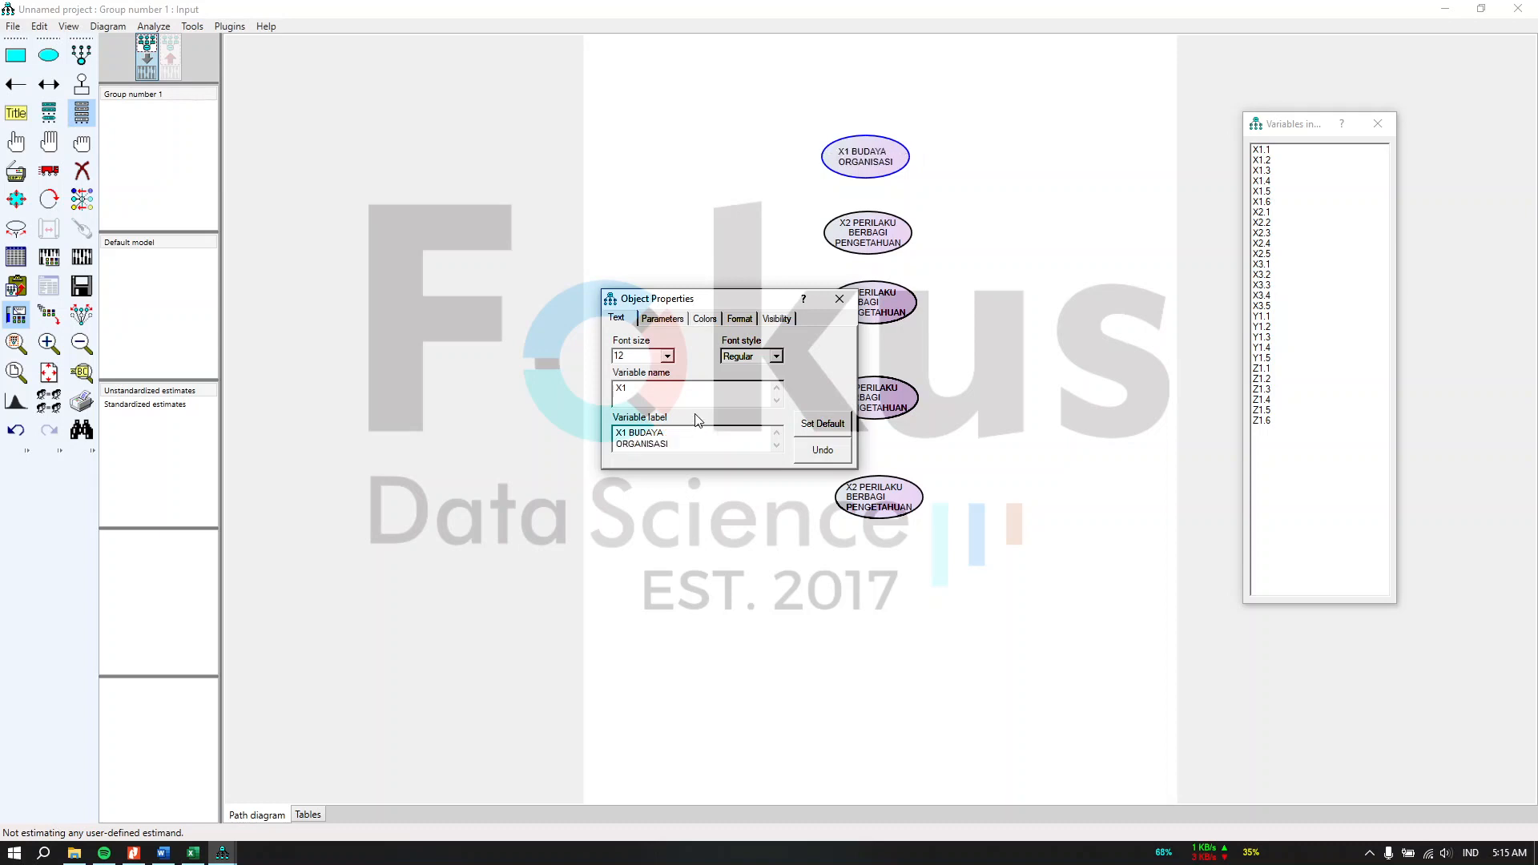
pyautogui.click(840, 299)
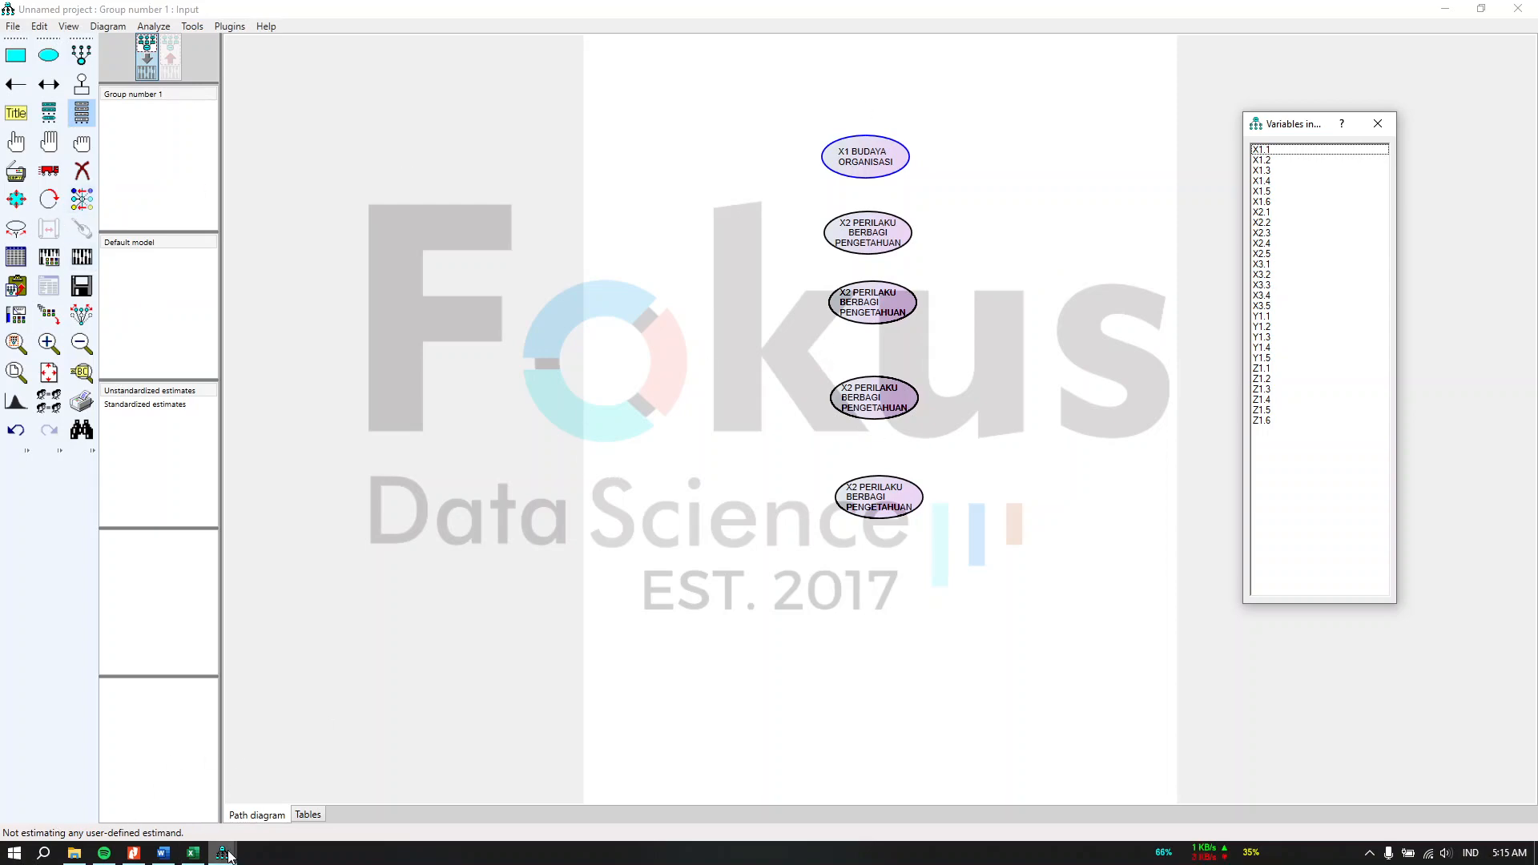
# Step: Review the X1.1 to X1.6 indicator headers on the data edit sheet
pyautogui.click(195, 853)
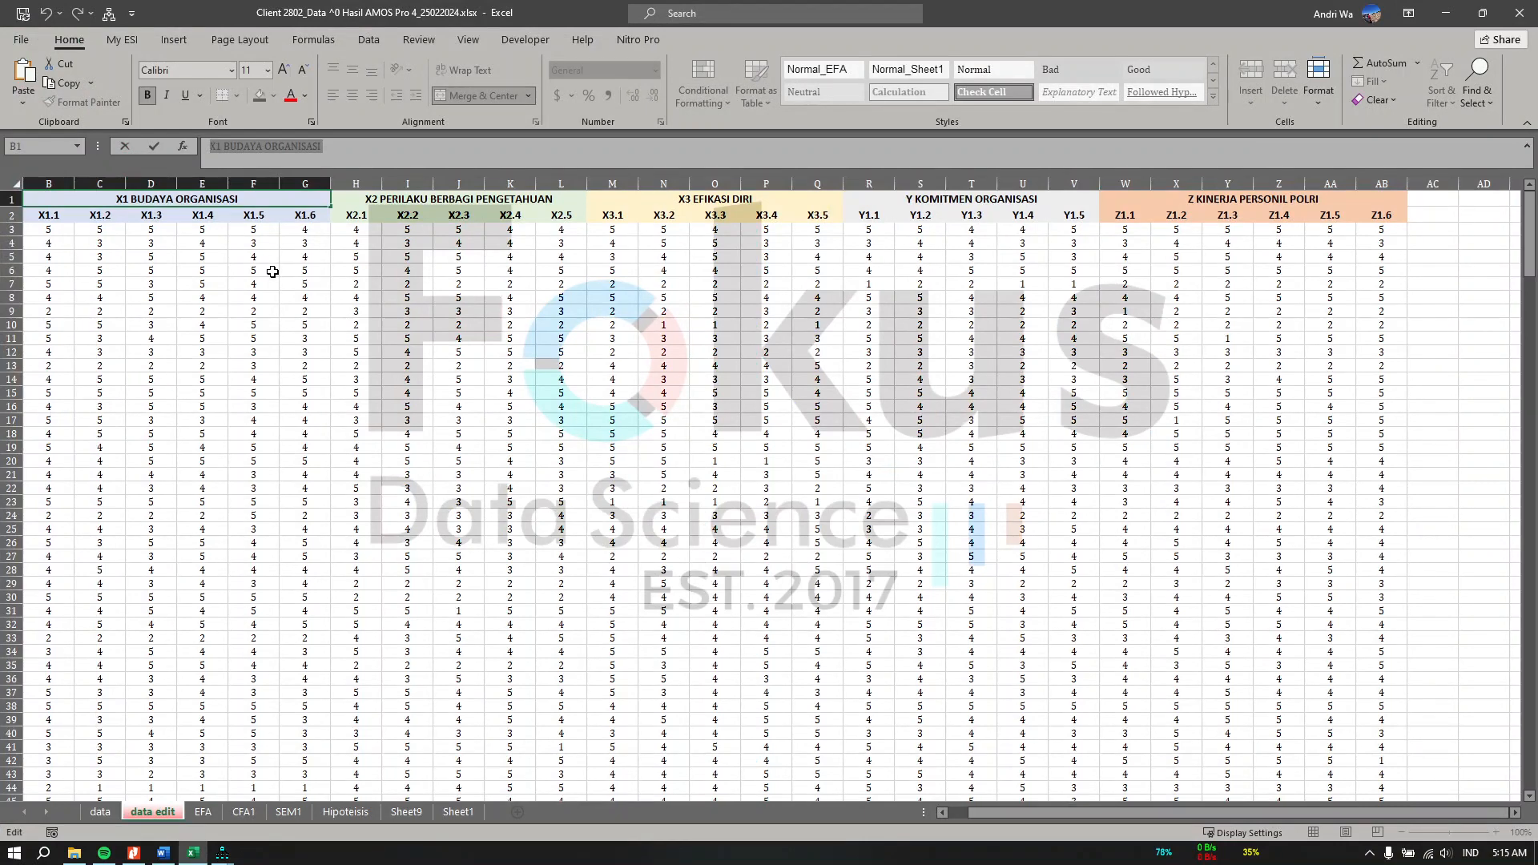
pyautogui.hscroll(-1, 272, 272)
pyautogui.moveTo(100, 215); pyautogui.dragTo(361, 217)
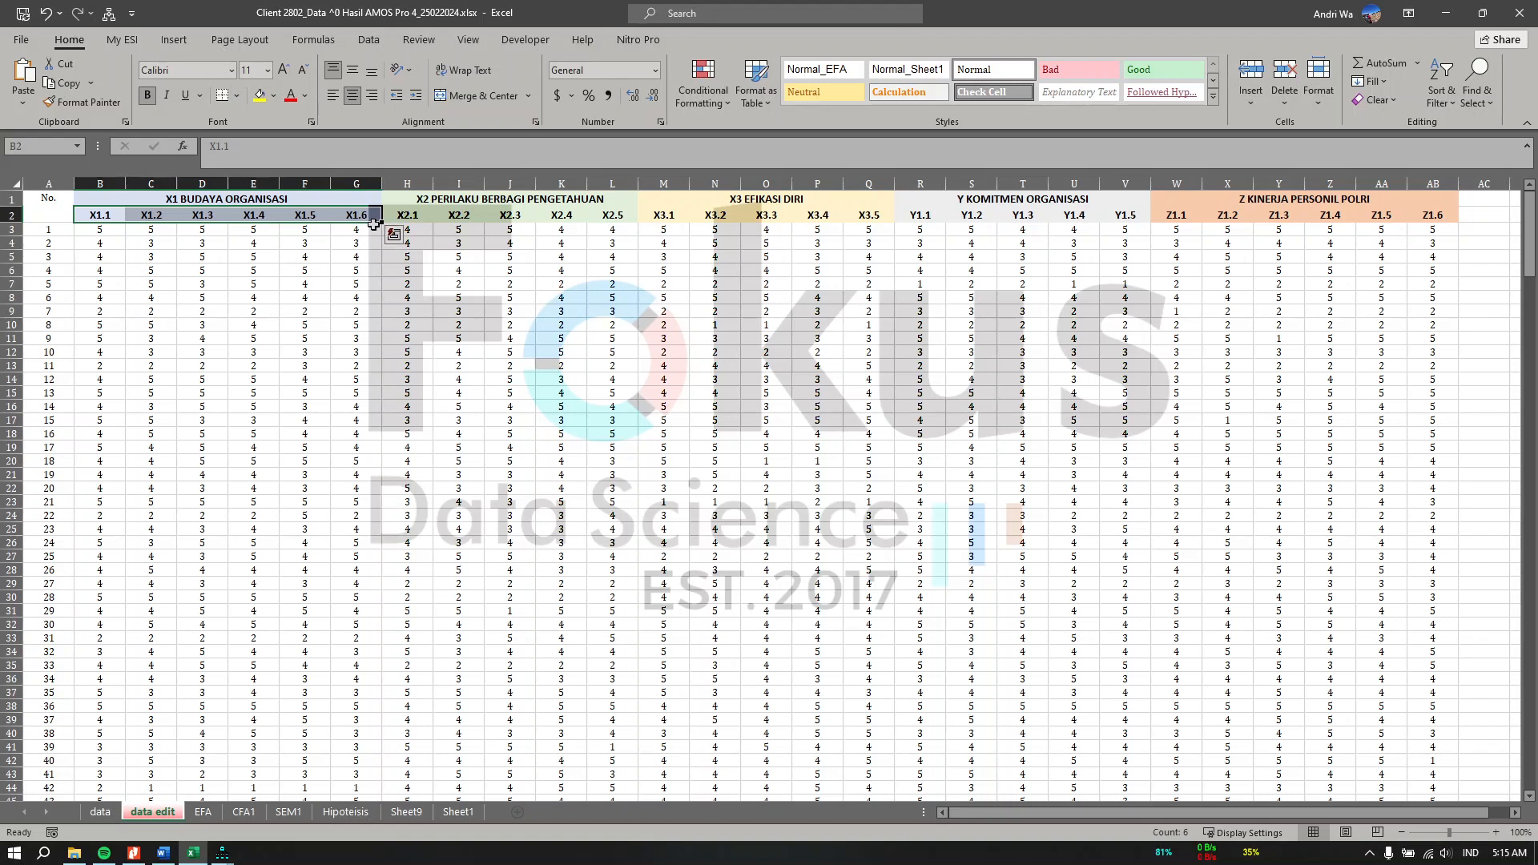
pyautogui.moveTo(460, 192); pyautogui.dragTo(502, 217)
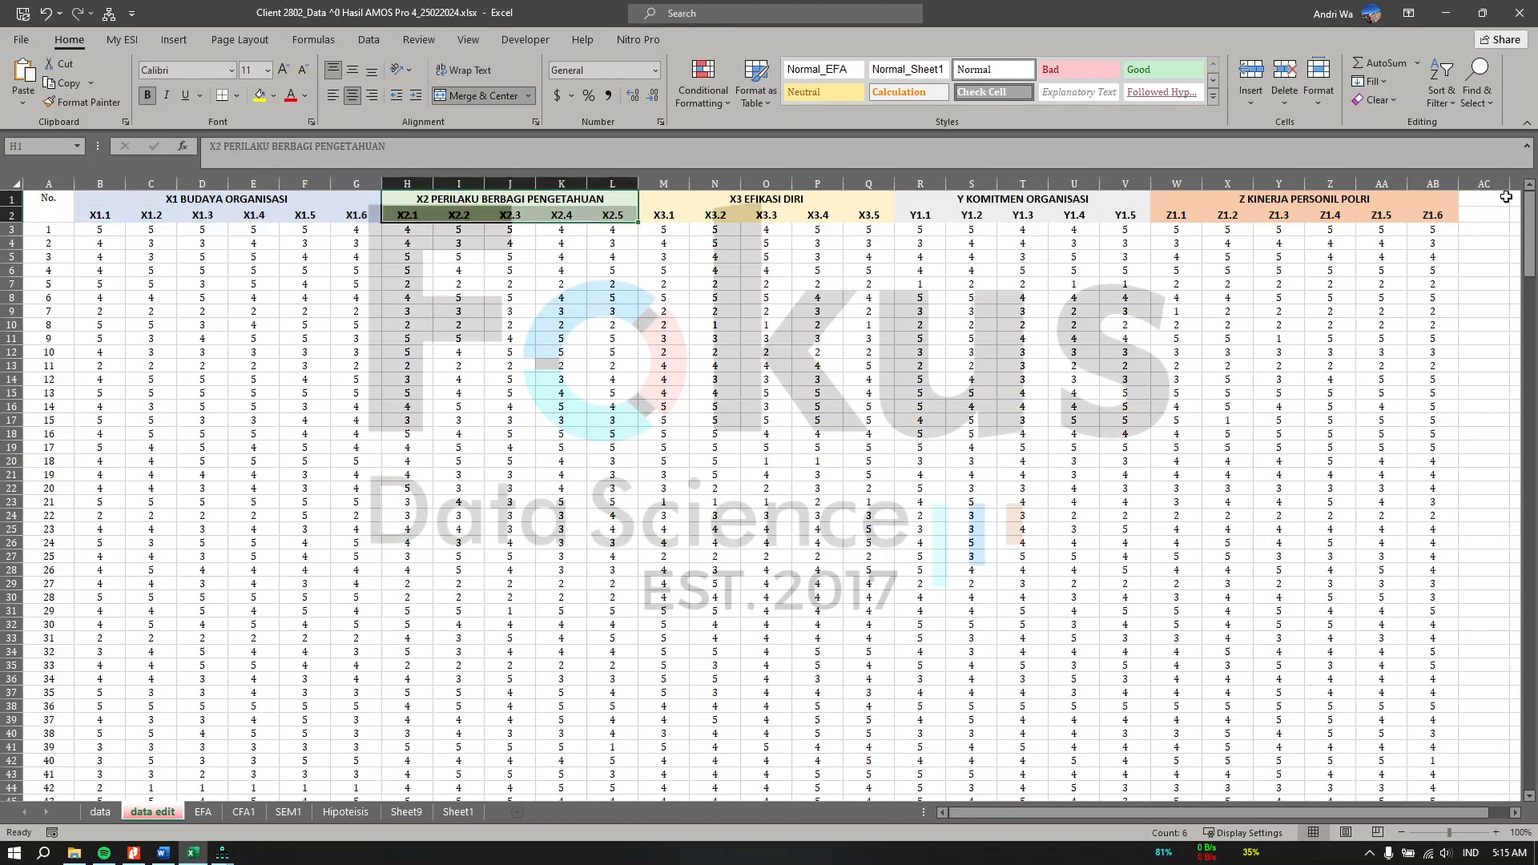
pyautogui.moveTo(121, 216); pyautogui.dragTo(361, 216)
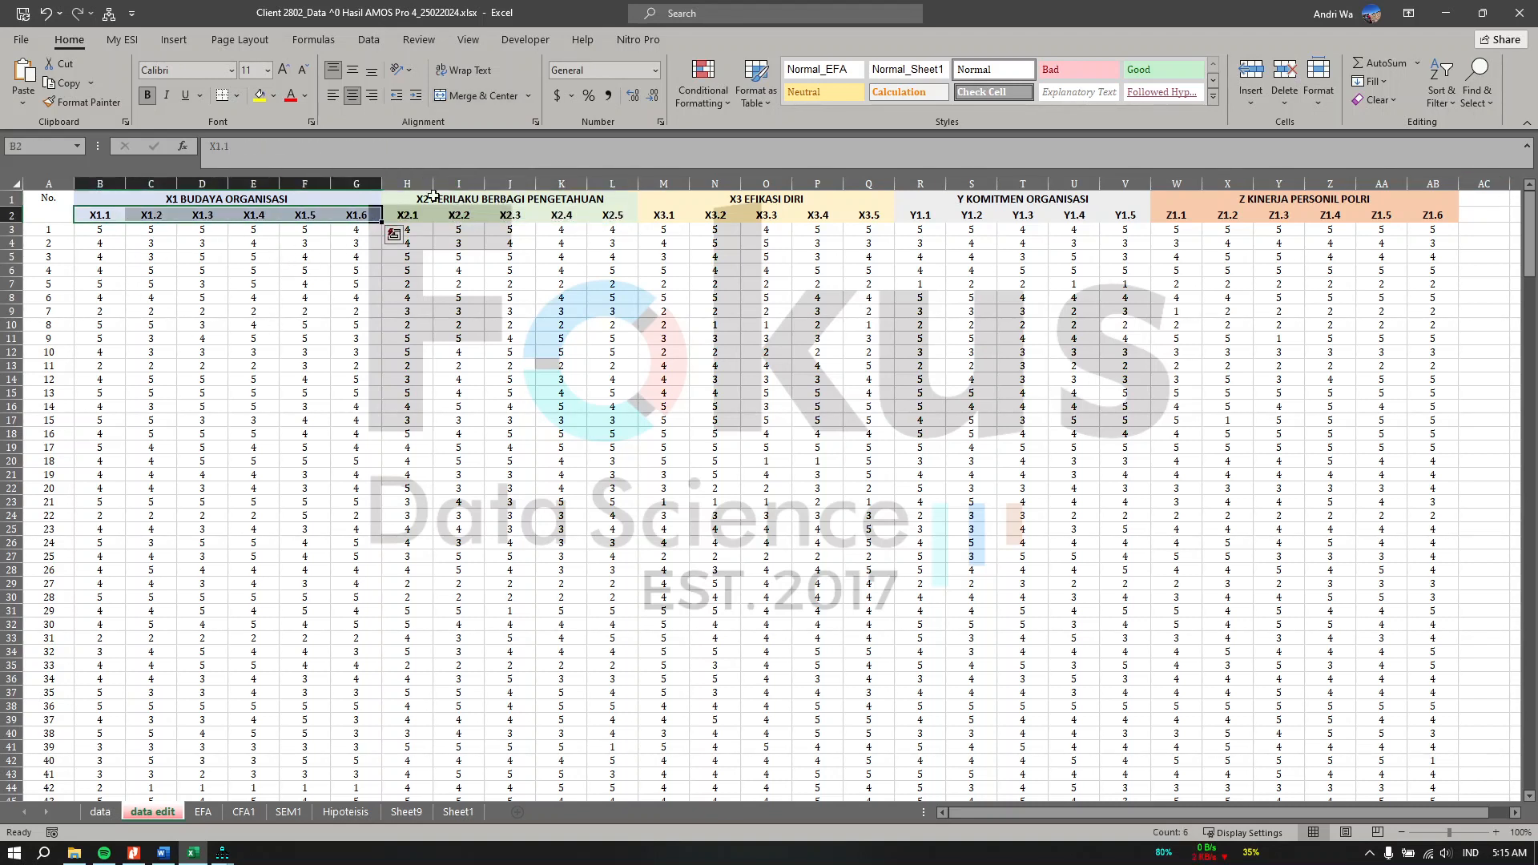
pyautogui.click(1431, 21)
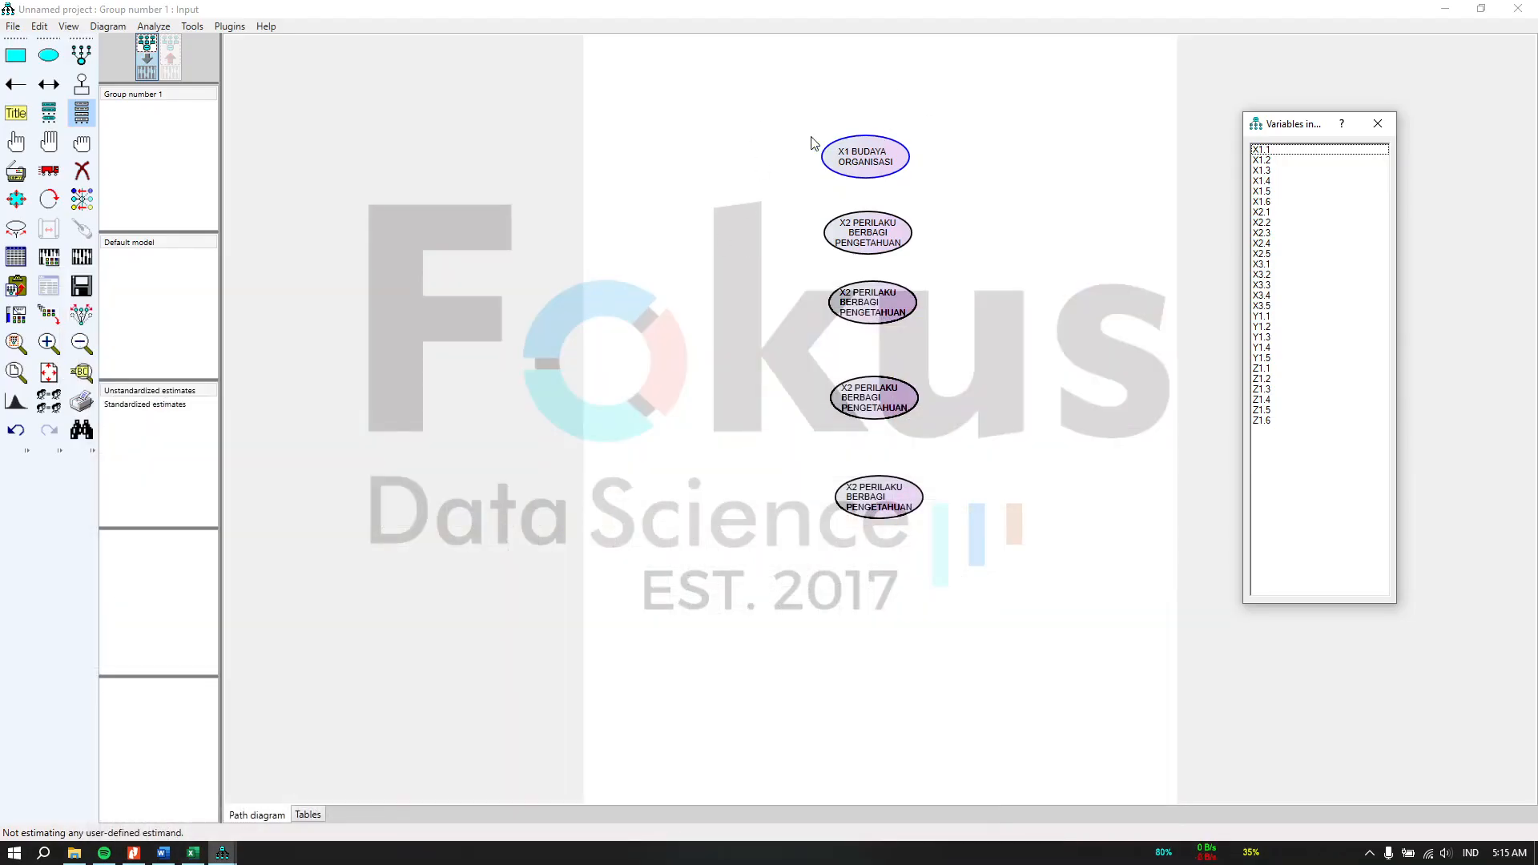
# Step: Add six indicator variables with error terms above the X1 ellipse
pyautogui.click(85, 60)
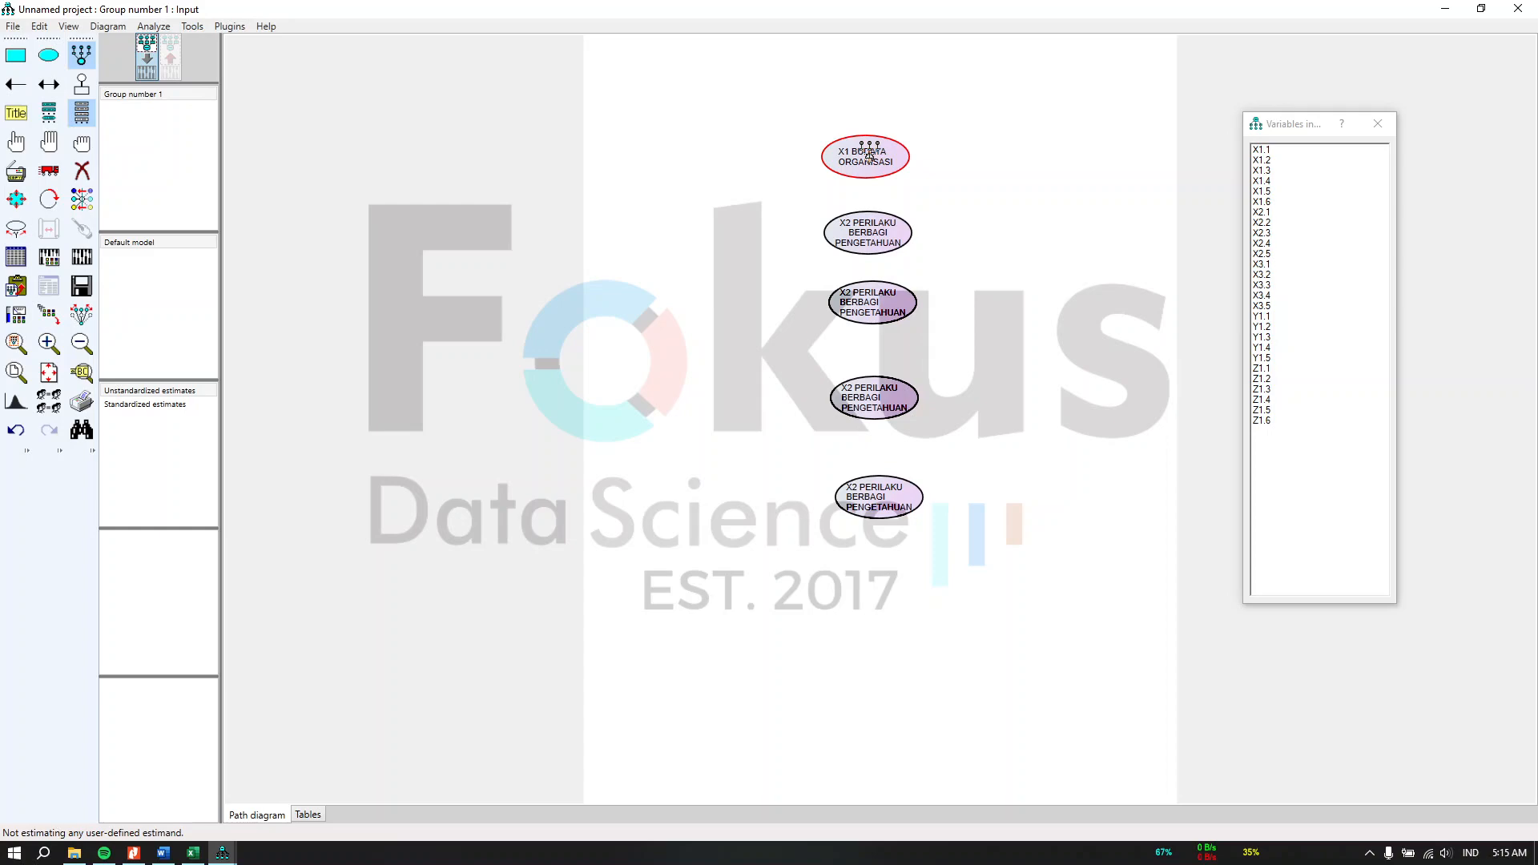
pyautogui.click(195, 851)
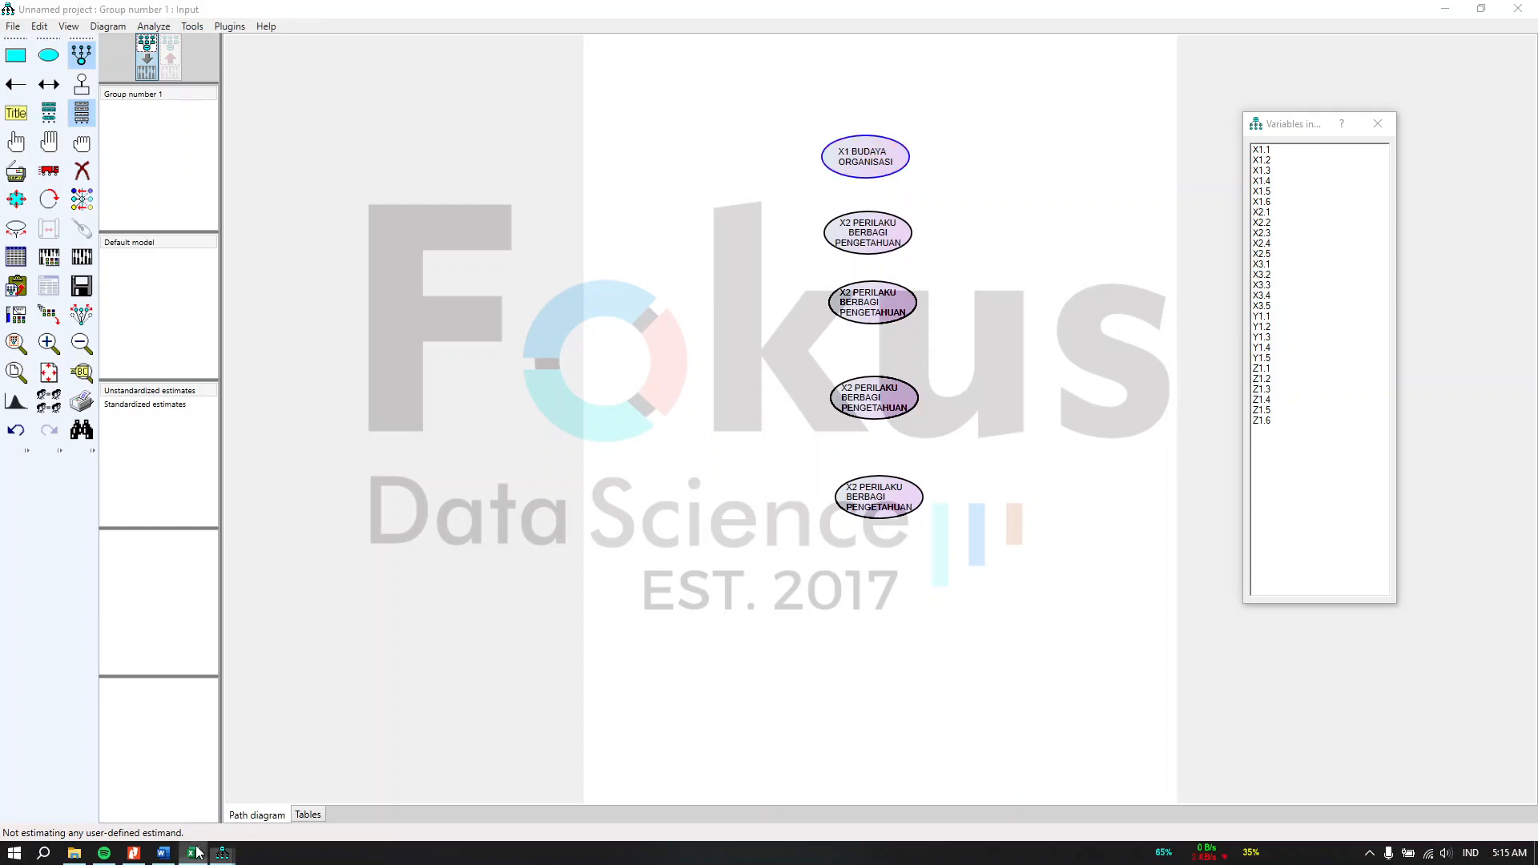
pyautogui.click(195, 852)
pyautogui.click(856, 158)
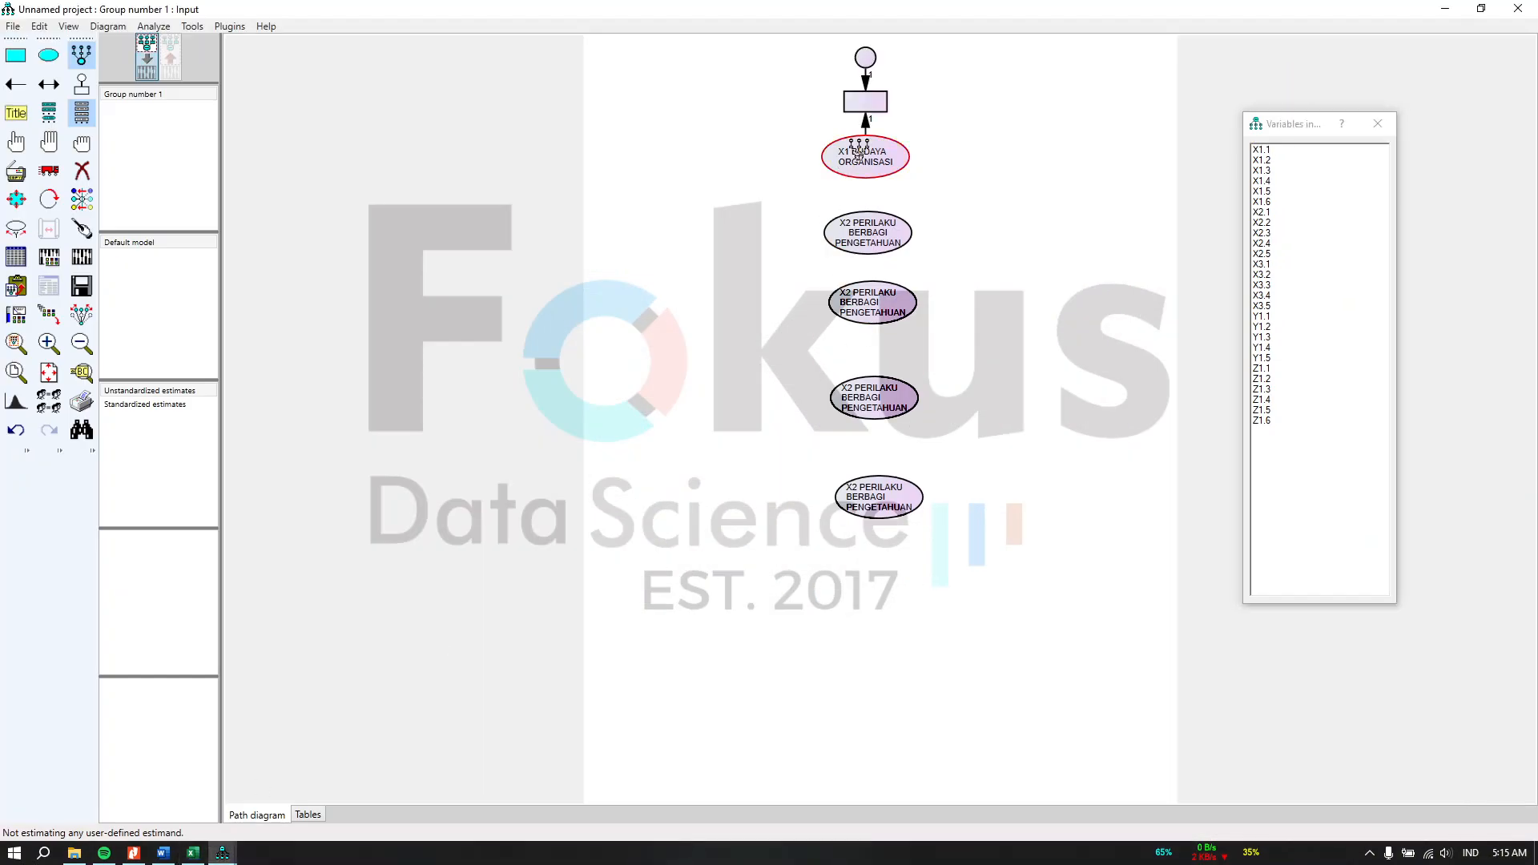
pyautogui.click(857, 156)
pyautogui.click(858, 154)
pyautogui.click(859, 151)
pyautogui.click(859, 151)
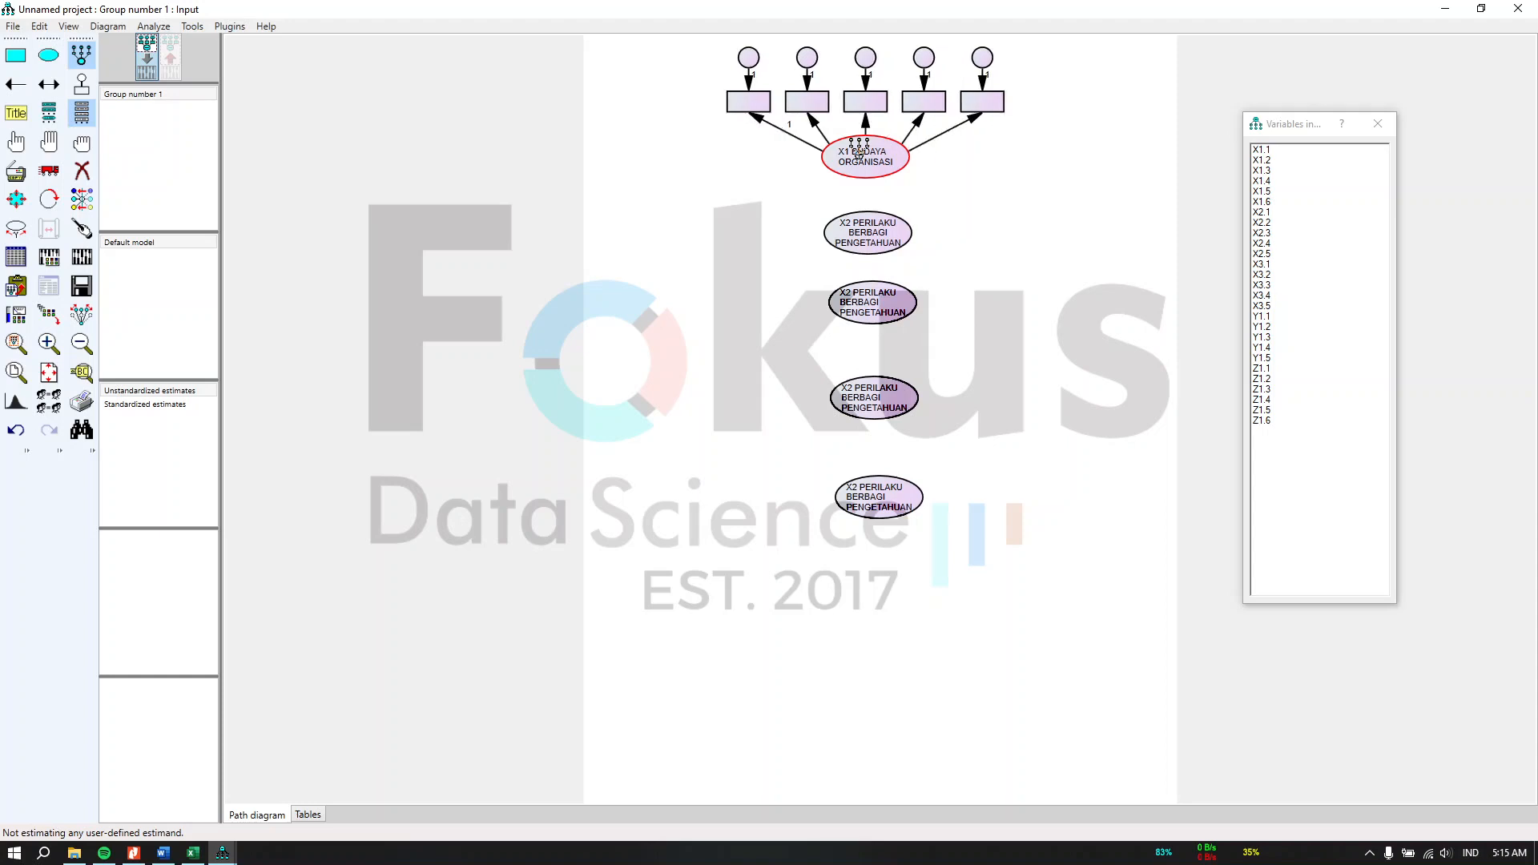
pyautogui.click(859, 152)
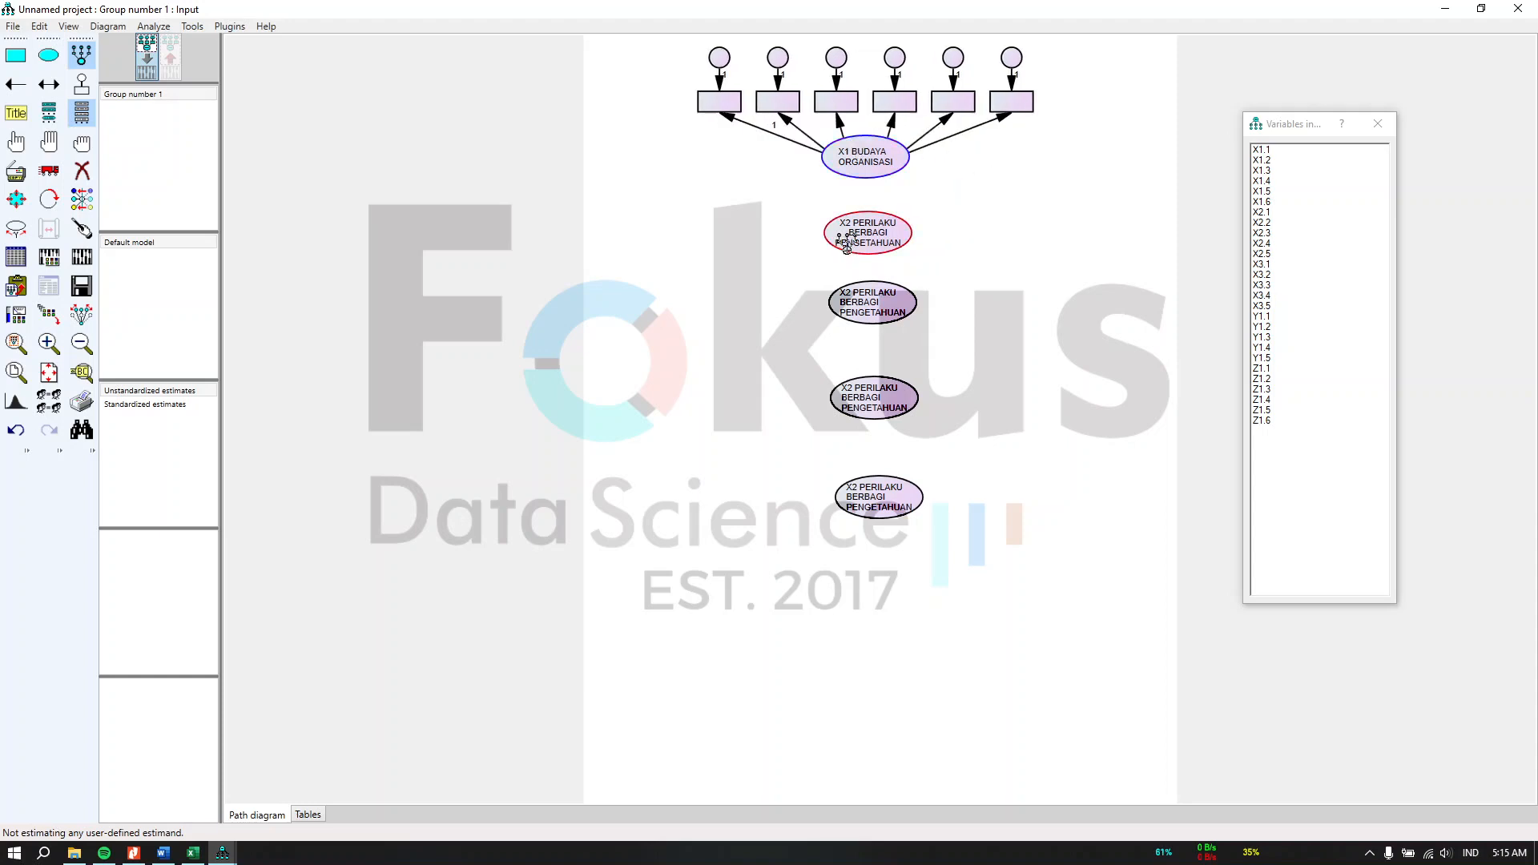
# Step: Add five indicator variables with error terms to the X2 PERILAKU BERBAGI PENGETAHUAN ellipse
pyautogui.click(196, 853)
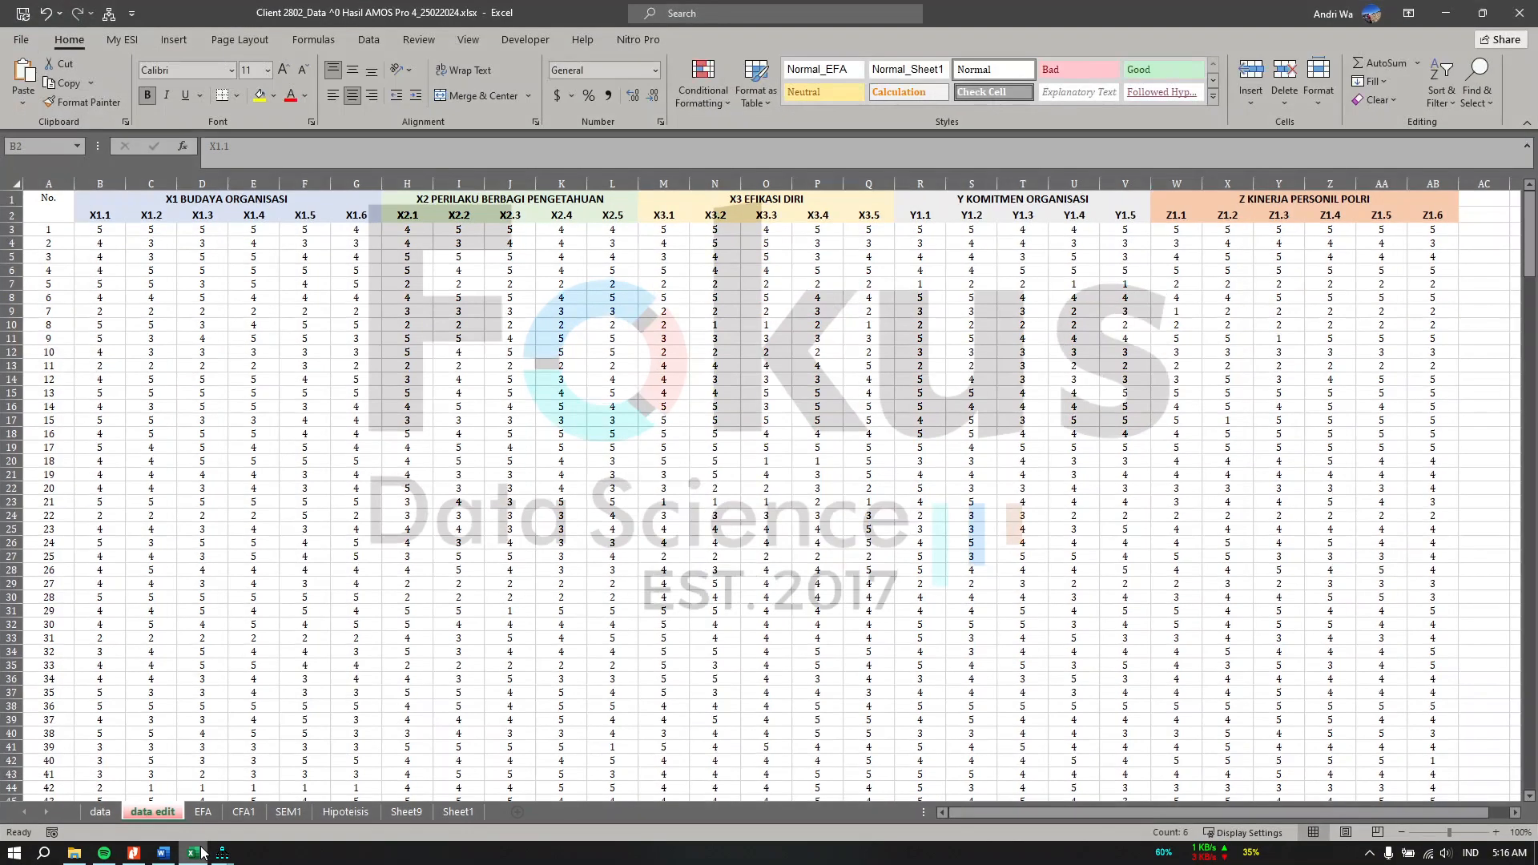
pyautogui.click(222, 853)
pyautogui.click(859, 226)
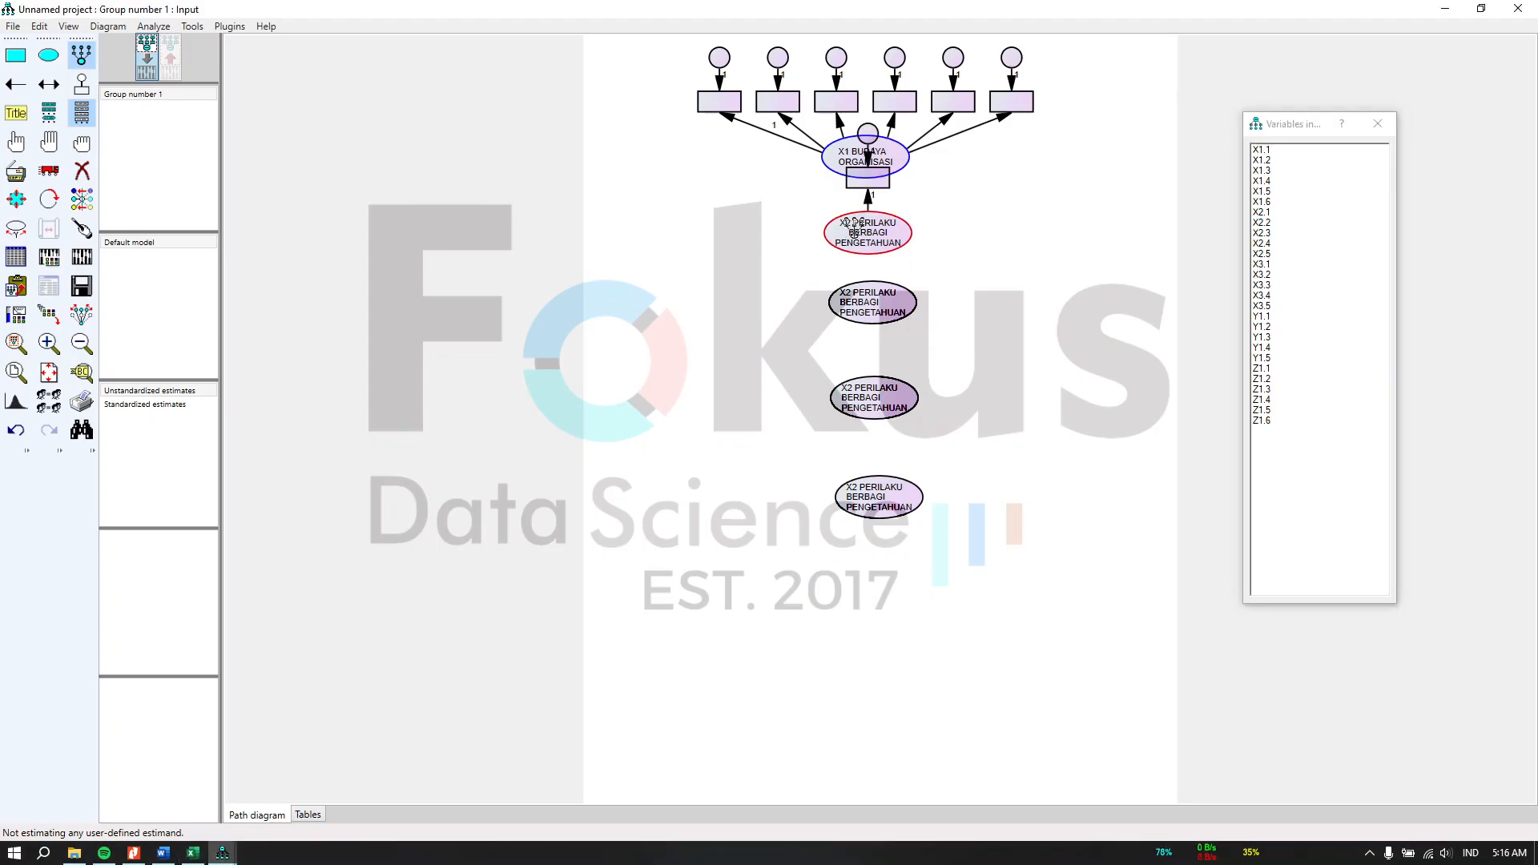
pyautogui.click(859, 226)
pyautogui.click(859, 226)
pyautogui.click(859, 226)
pyautogui.click(859, 226)
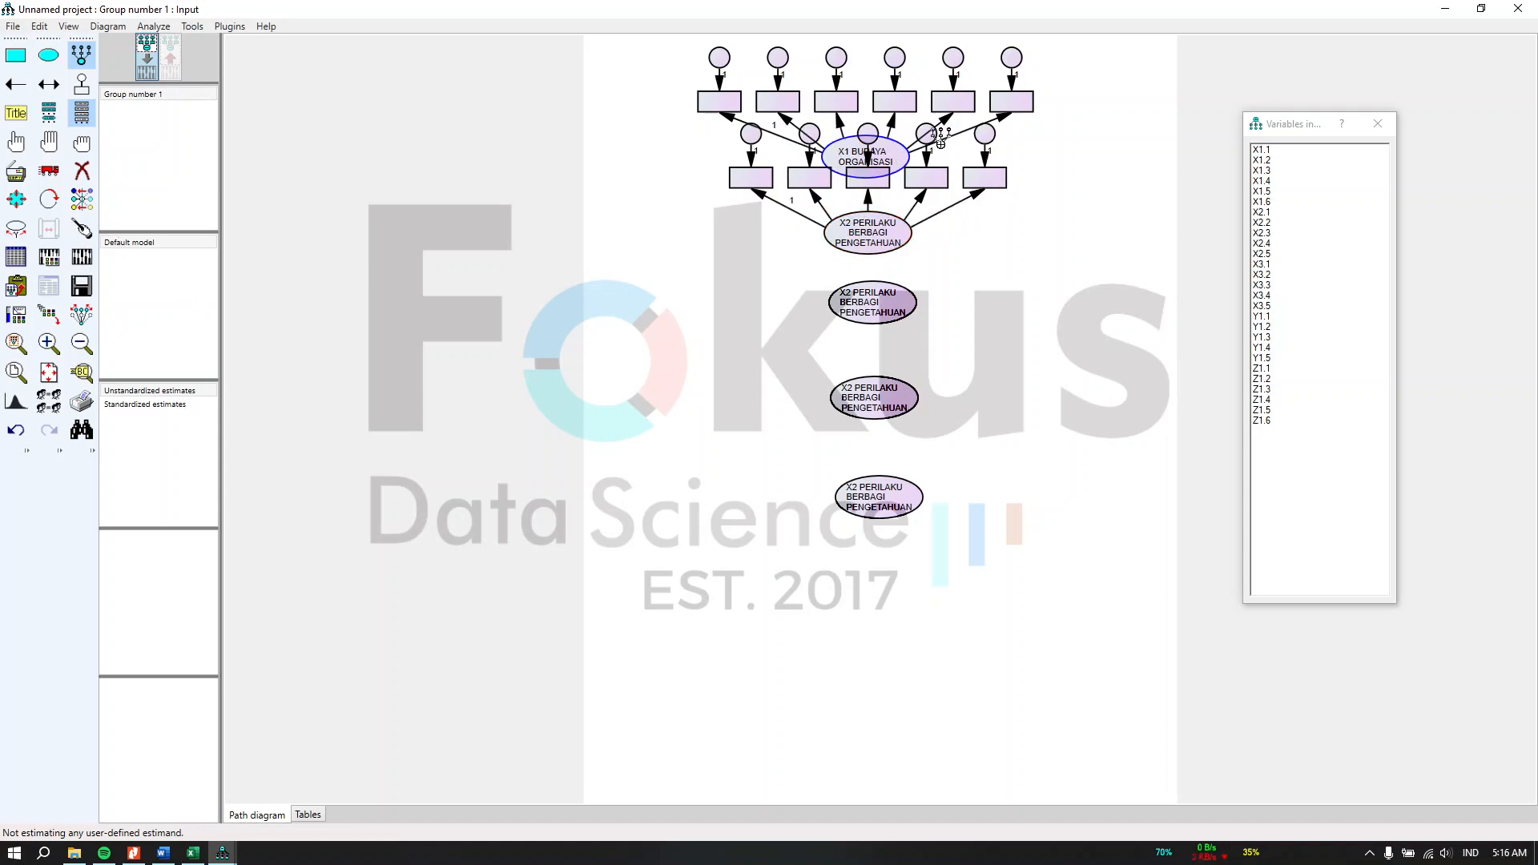
# Step: Move the X2 construct with its indicators down and left while preserving symmetries, and shift the X1 construct slightly left
pyautogui.click(81, 145)
pyautogui.click(48, 175)
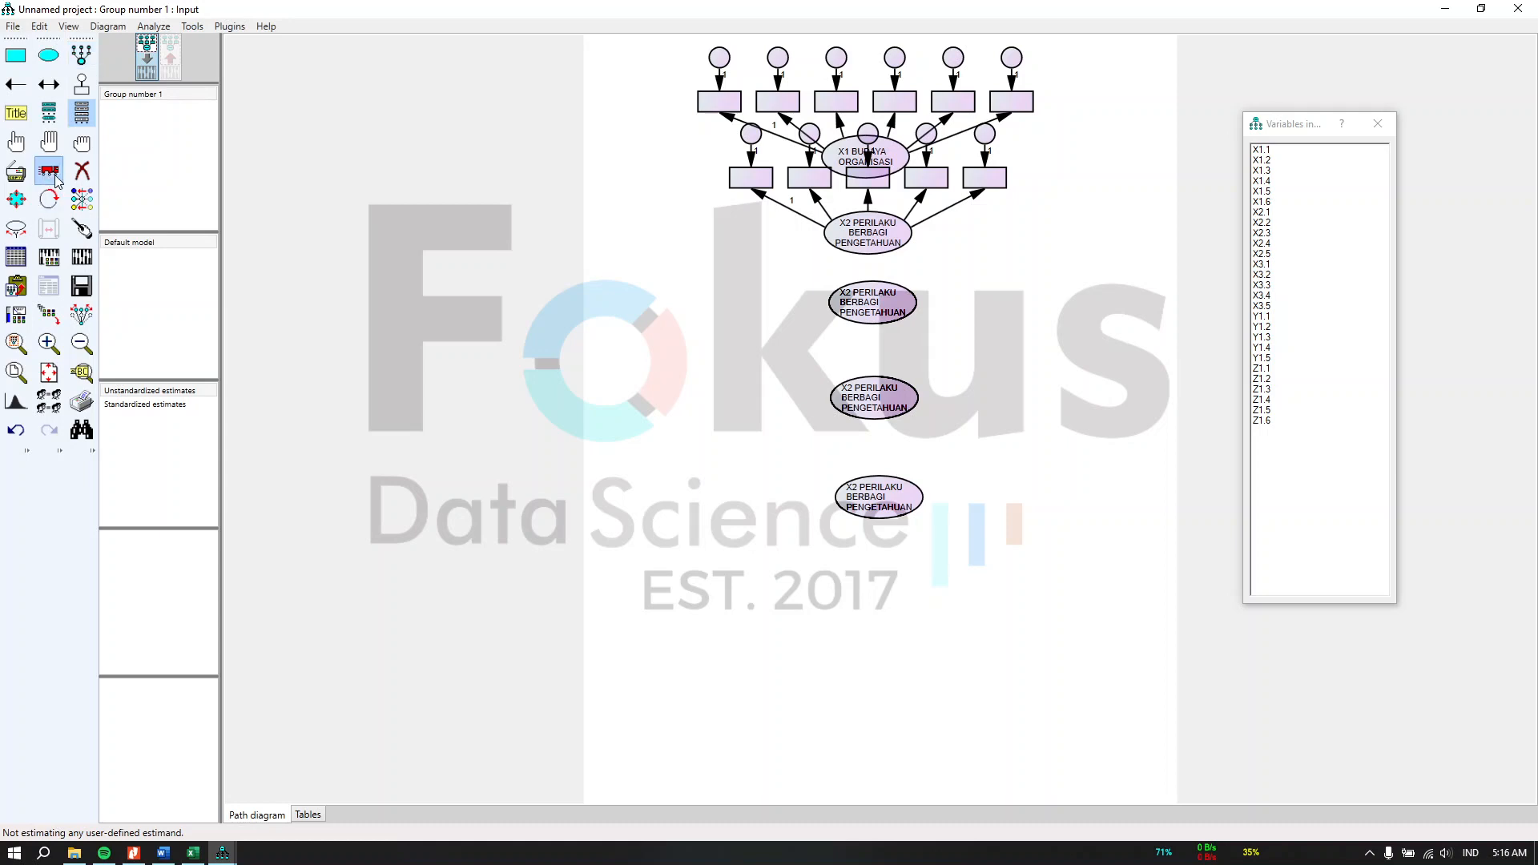
pyautogui.click(81, 321)
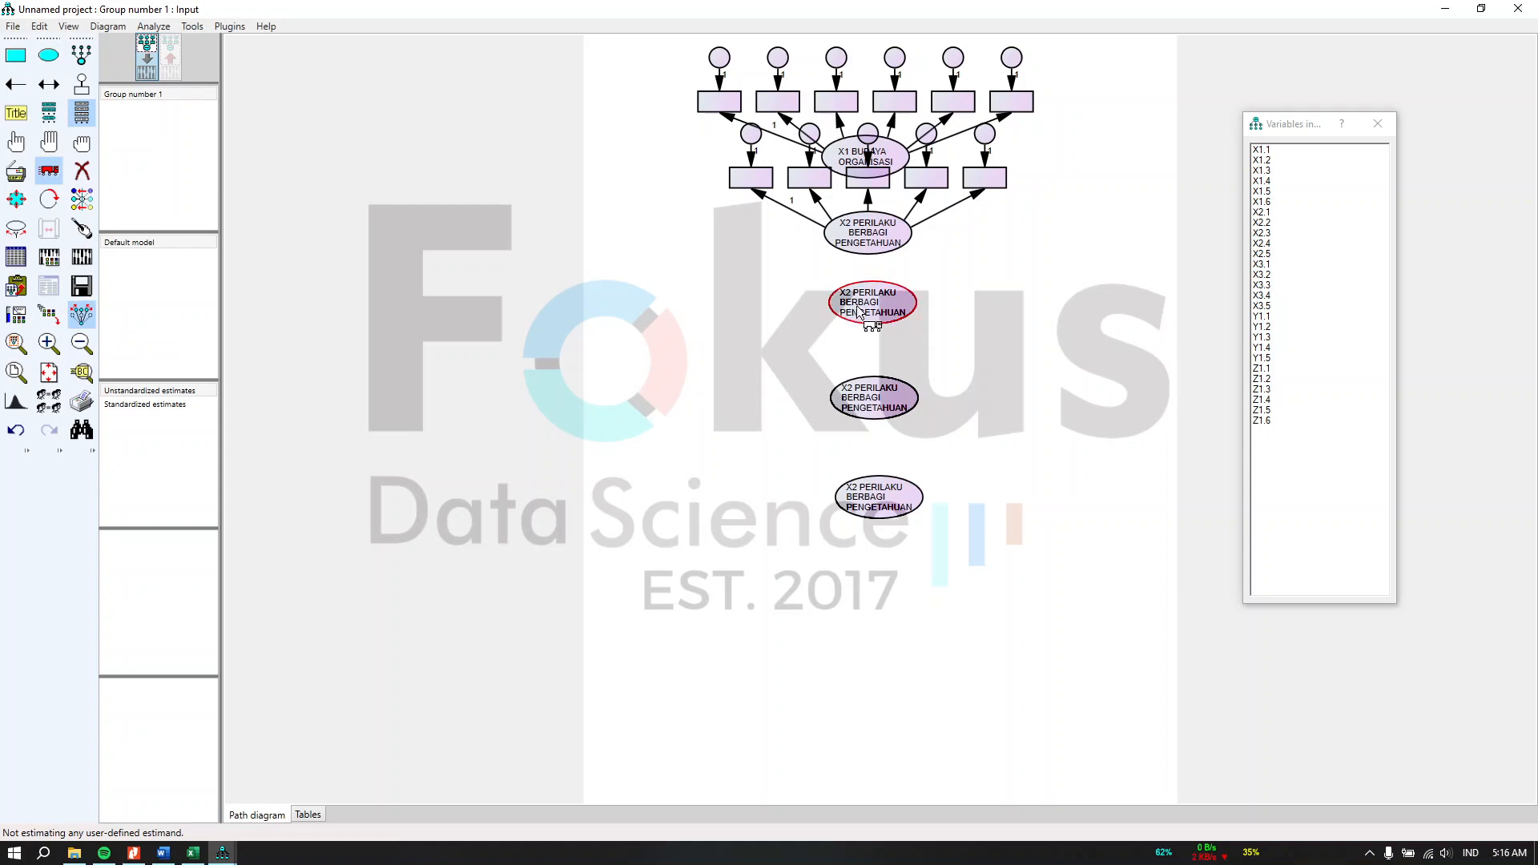
pyautogui.moveTo(868, 232); pyautogui.dragTo(744, 295)
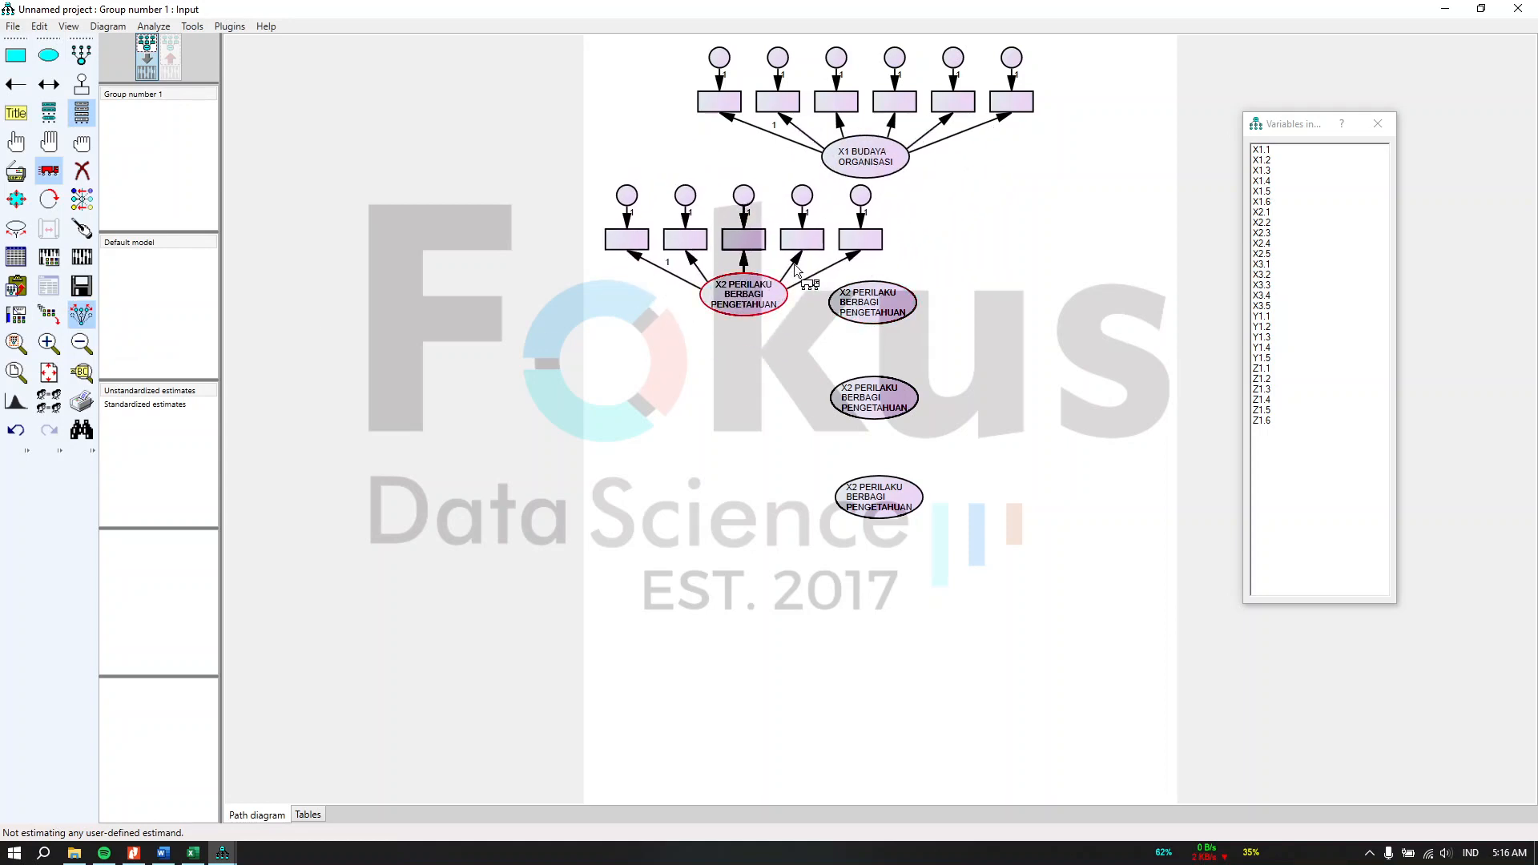
pyautogui.moveTo(865, 148); pyautogui.dragTo(841, 148)
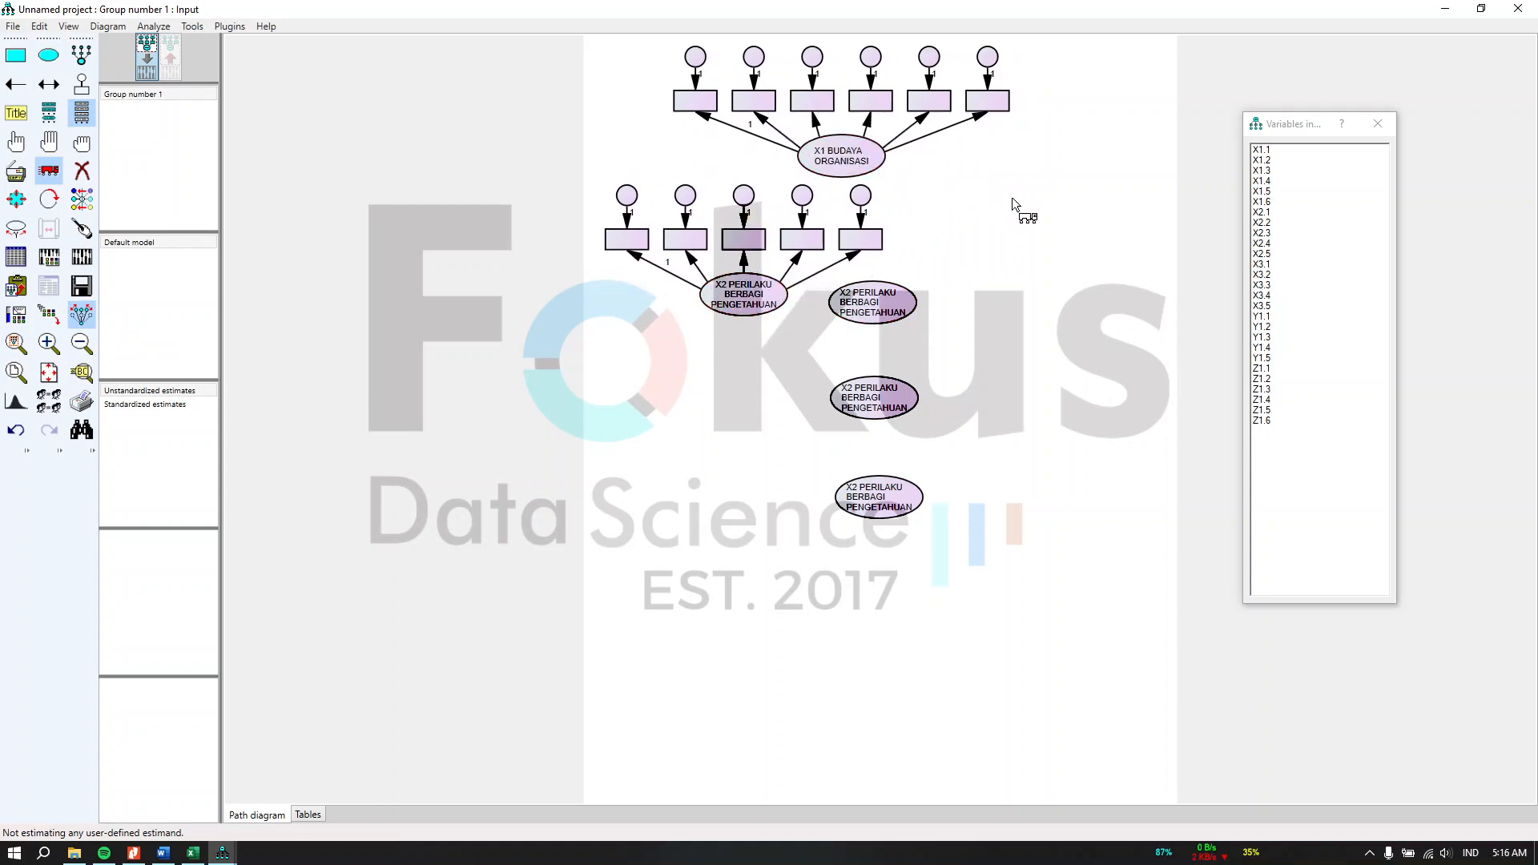
# Step: Assign dataset variables X1.1 through X1.6 to the six X1 indicator boxes
pyautogui.click(16, 141)
pyautogui.moveTo(1260, 149); pyautogui.dragTo(713, 102)
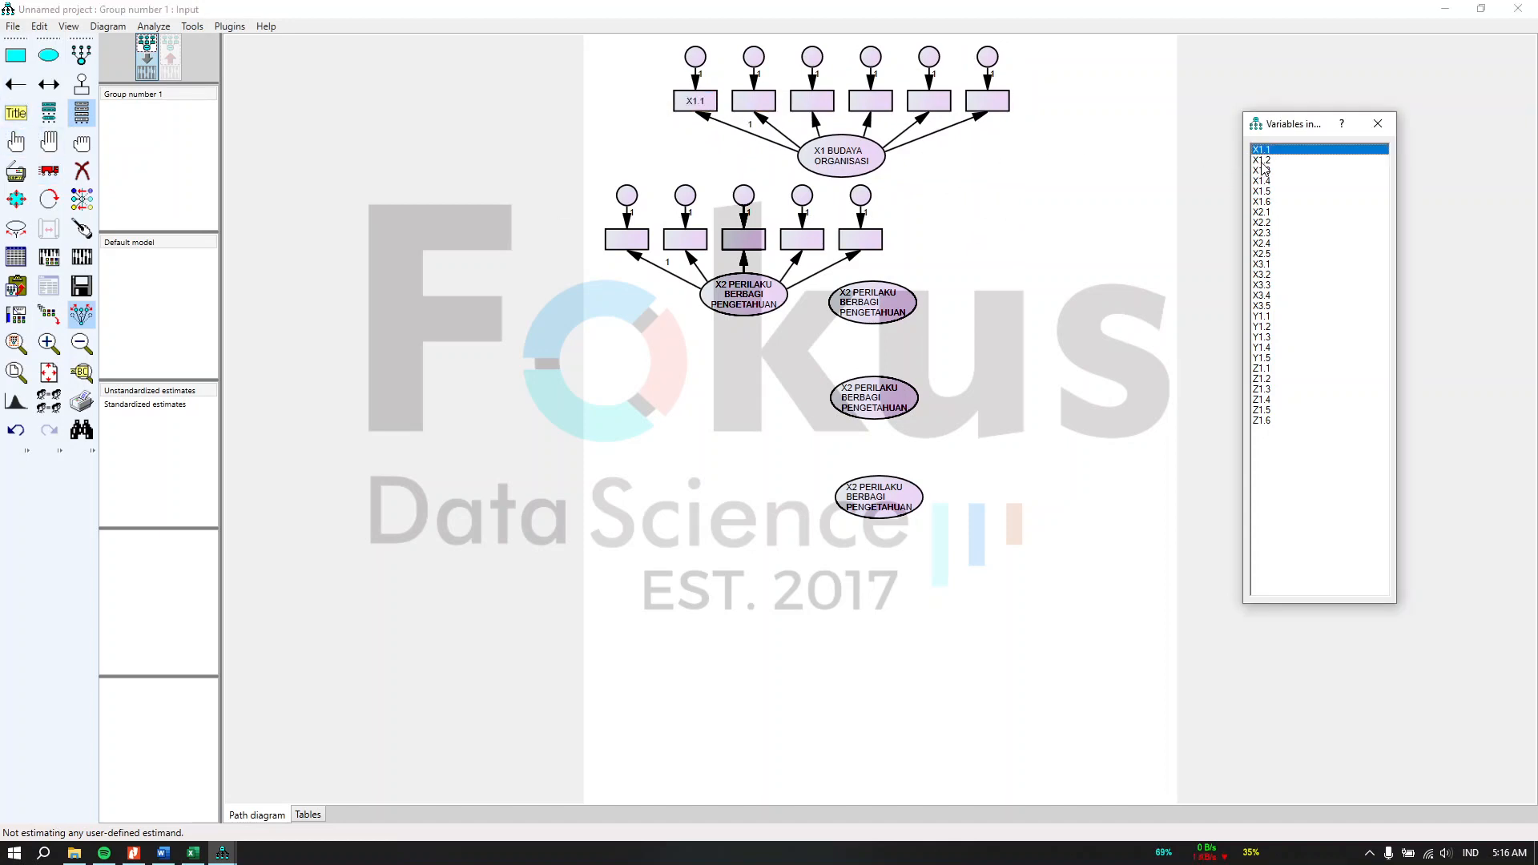
pyautogui.moveTo(1263, 162); pyautogui.dragTo(771, 112)
pyautogui.moveTo(1261, 170); pyautogui.dragTo(814, 103)
pyautogui.moveTo(1262, 182); pyautogui.dragTo(871, 102)
pyautogui.moveTo(1263, 192); pyautogui.dragTo(928, 107)
pyautogui.moveTo(1273, 208); pyautogui.dragTo(992, 109)
# Step: Assign dataset variables X2.1 through X2.5 to the five X2 indicator boxes
pyautogui.click(1261, 215)
pyautogui.moveTo(1261, 216); pyautogui.dragTo(641, 246)
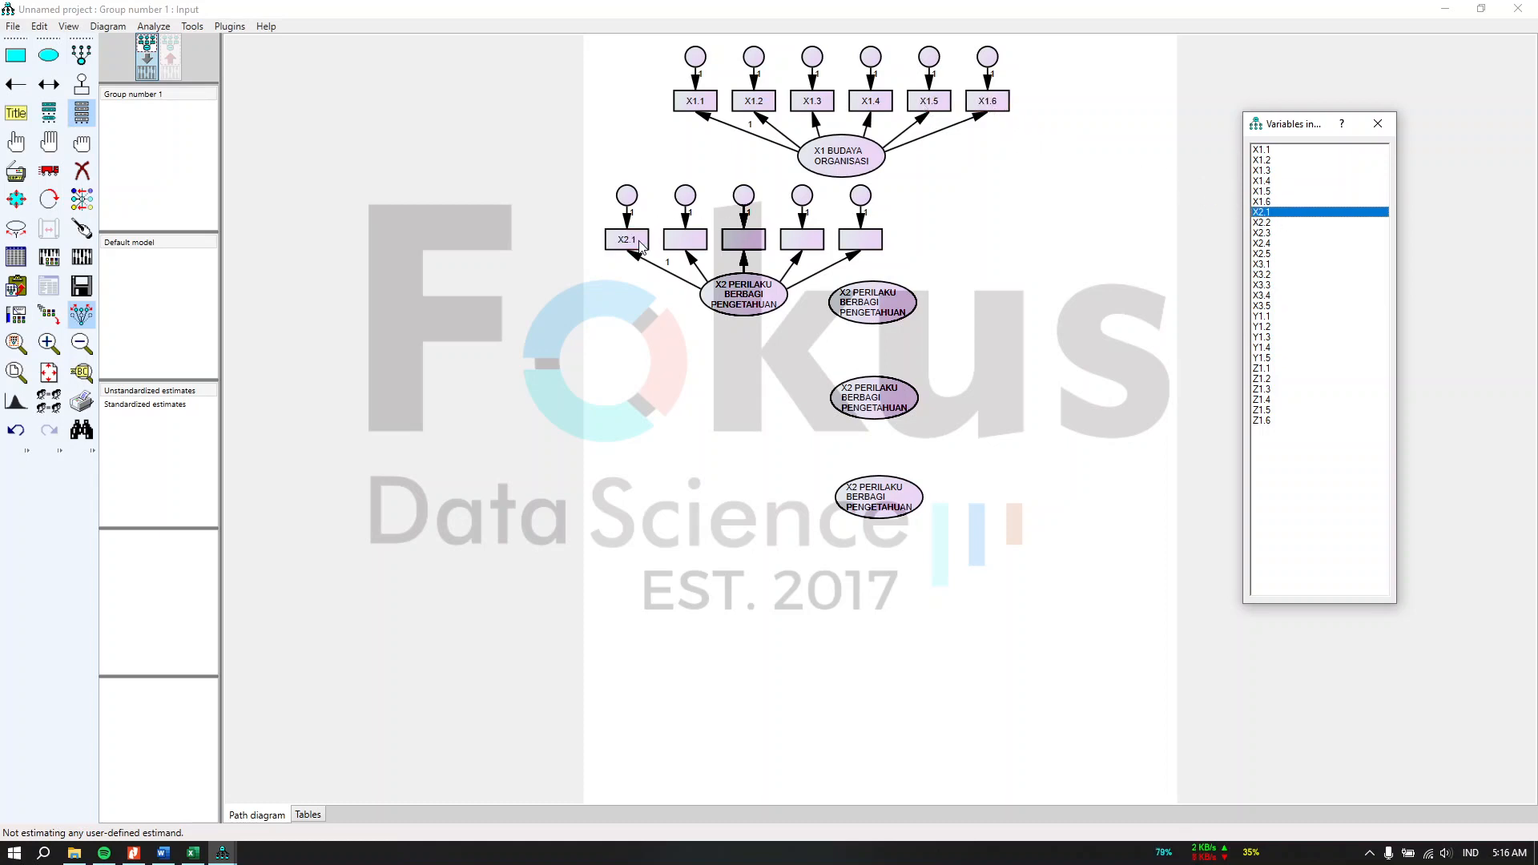
pyautogui.moveTo(1264, 223); pyautogui.dragTo(699, 240)
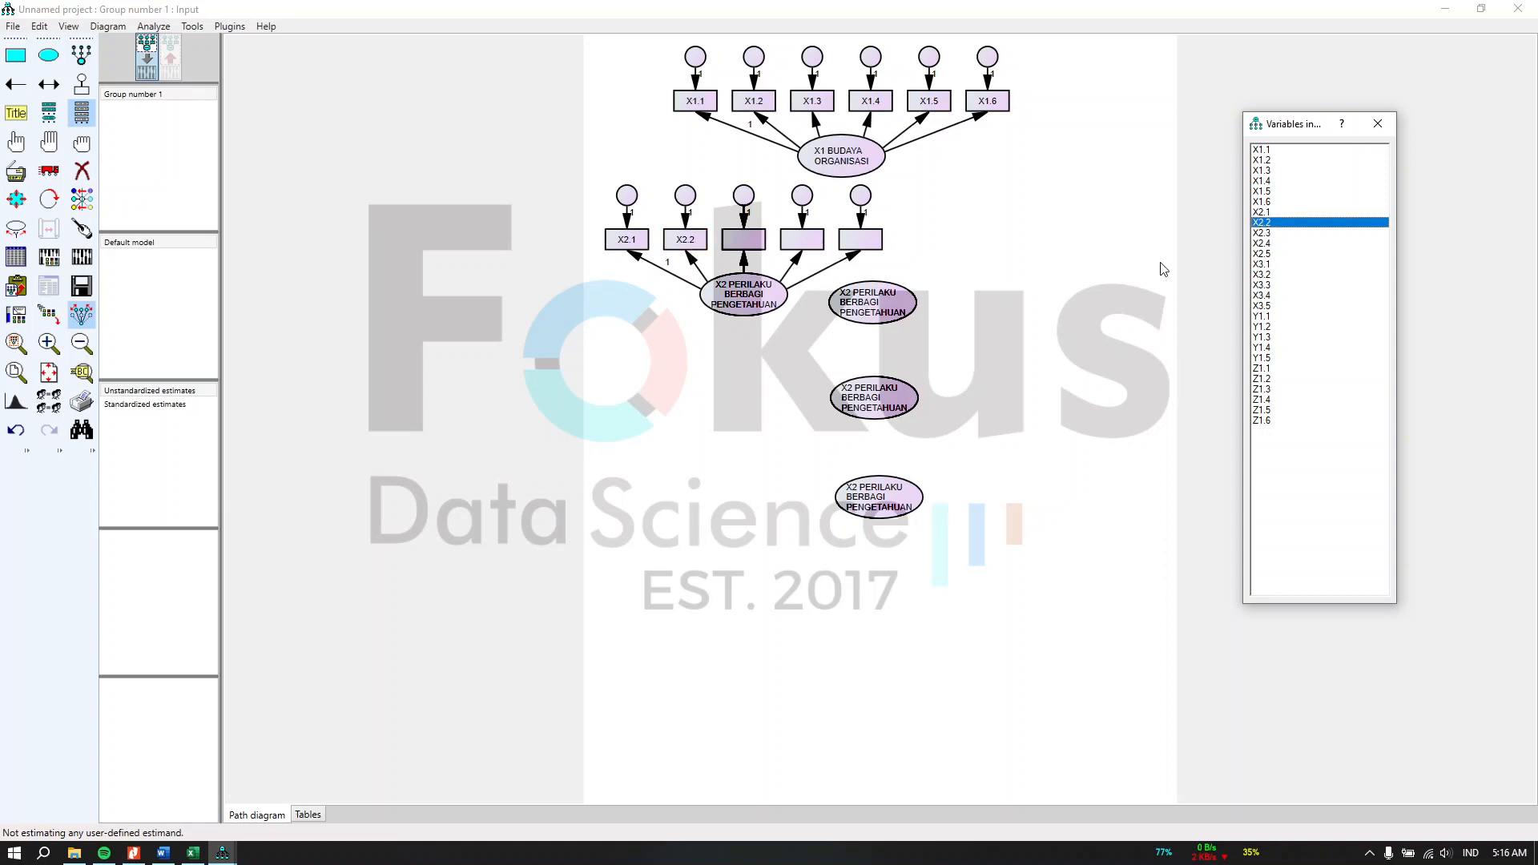
pyautogui.moveTo(1263, 233); pyautogui.dragTo(732, 241)
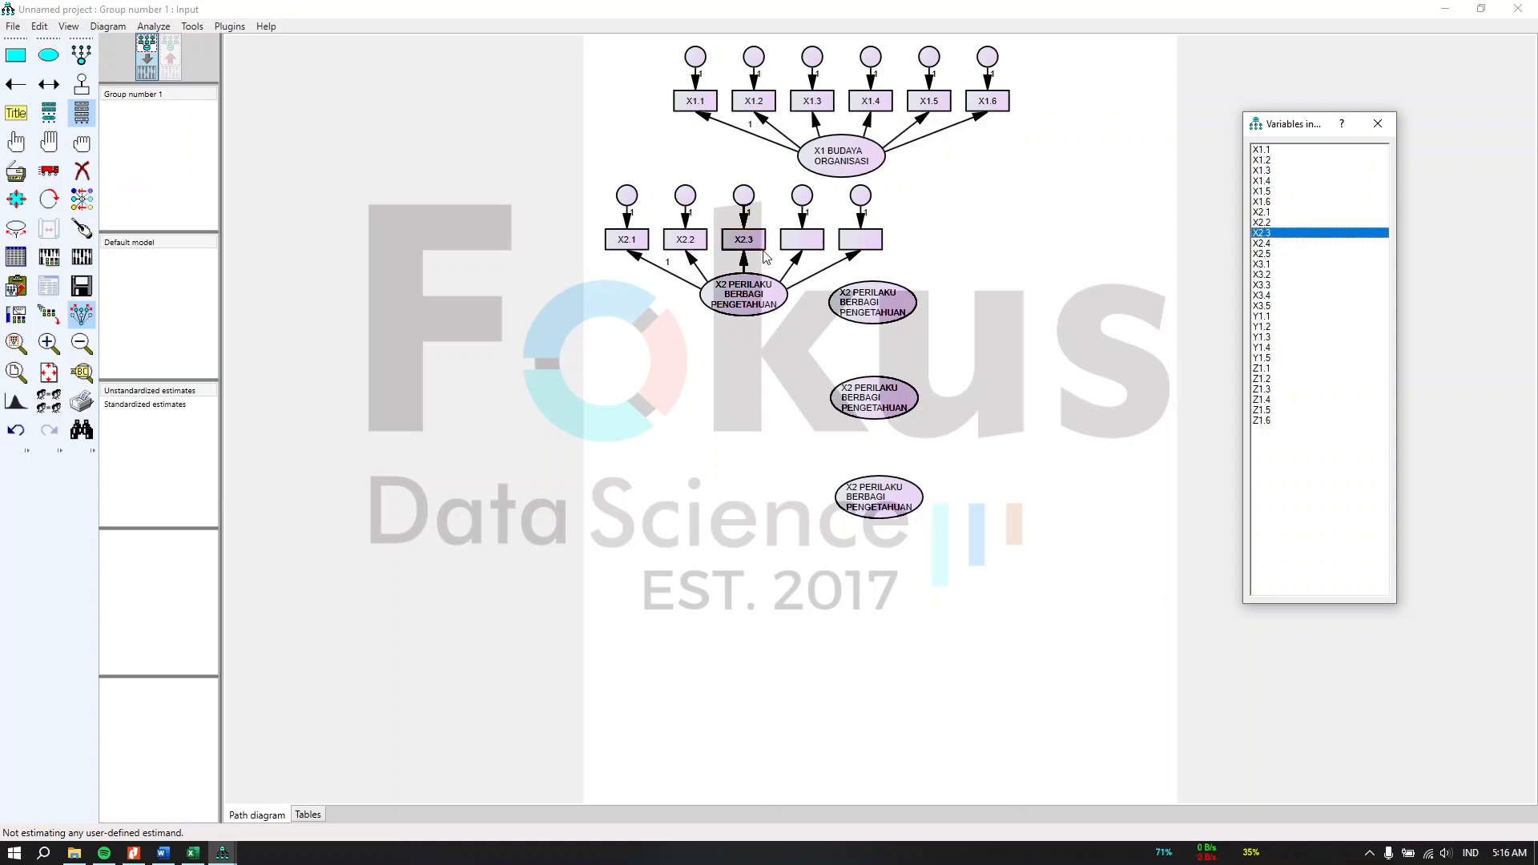
pyautogui.moveTo(1265, 243); pyautogui.dragTo(804, 242)
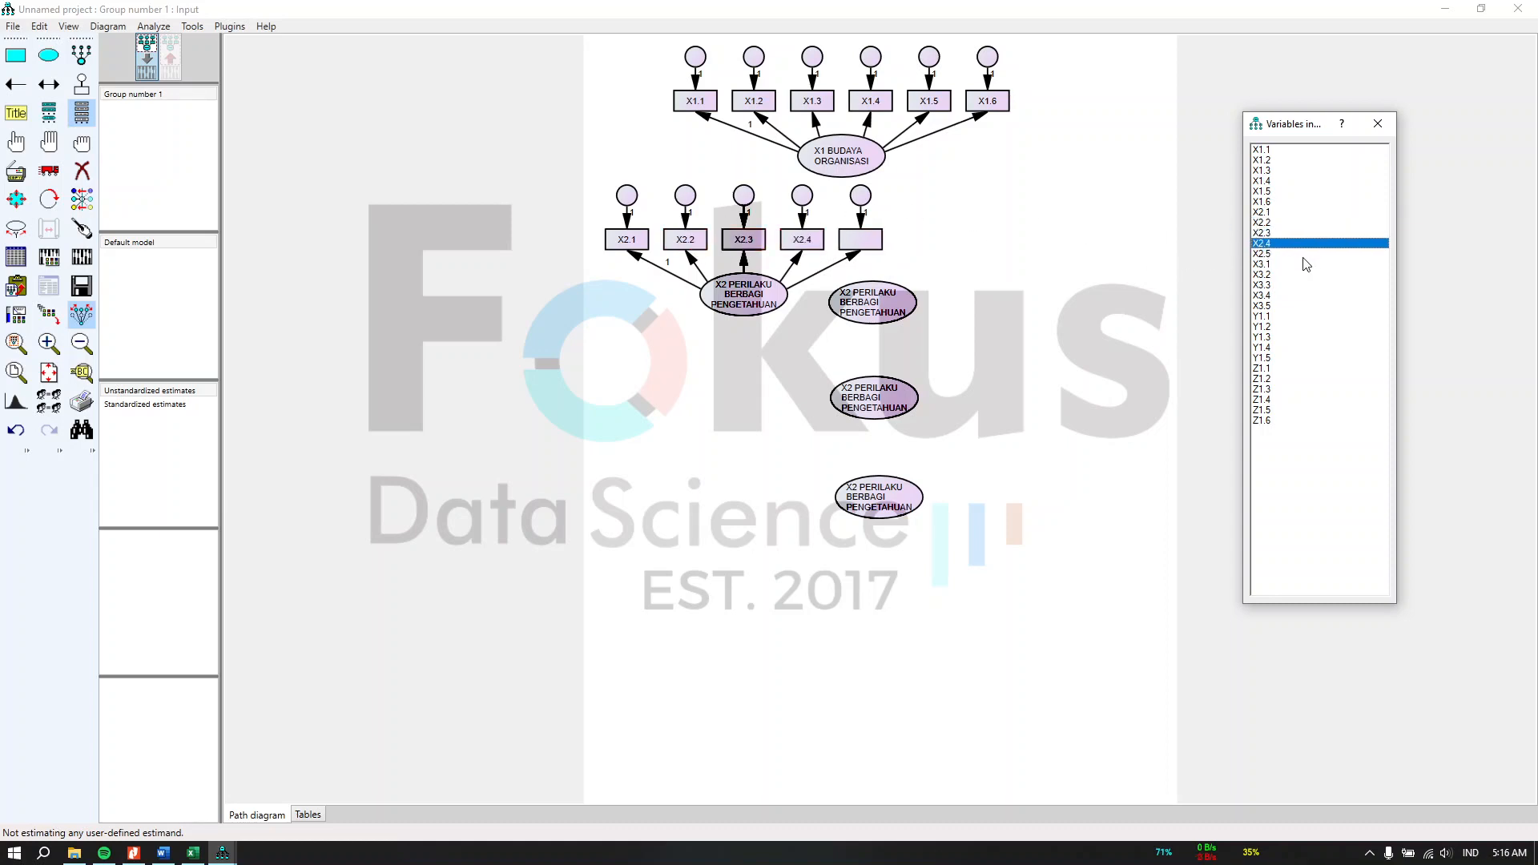
pyautogui.moveTo(1264, 255); pyautogui.dragTo(859, 244)
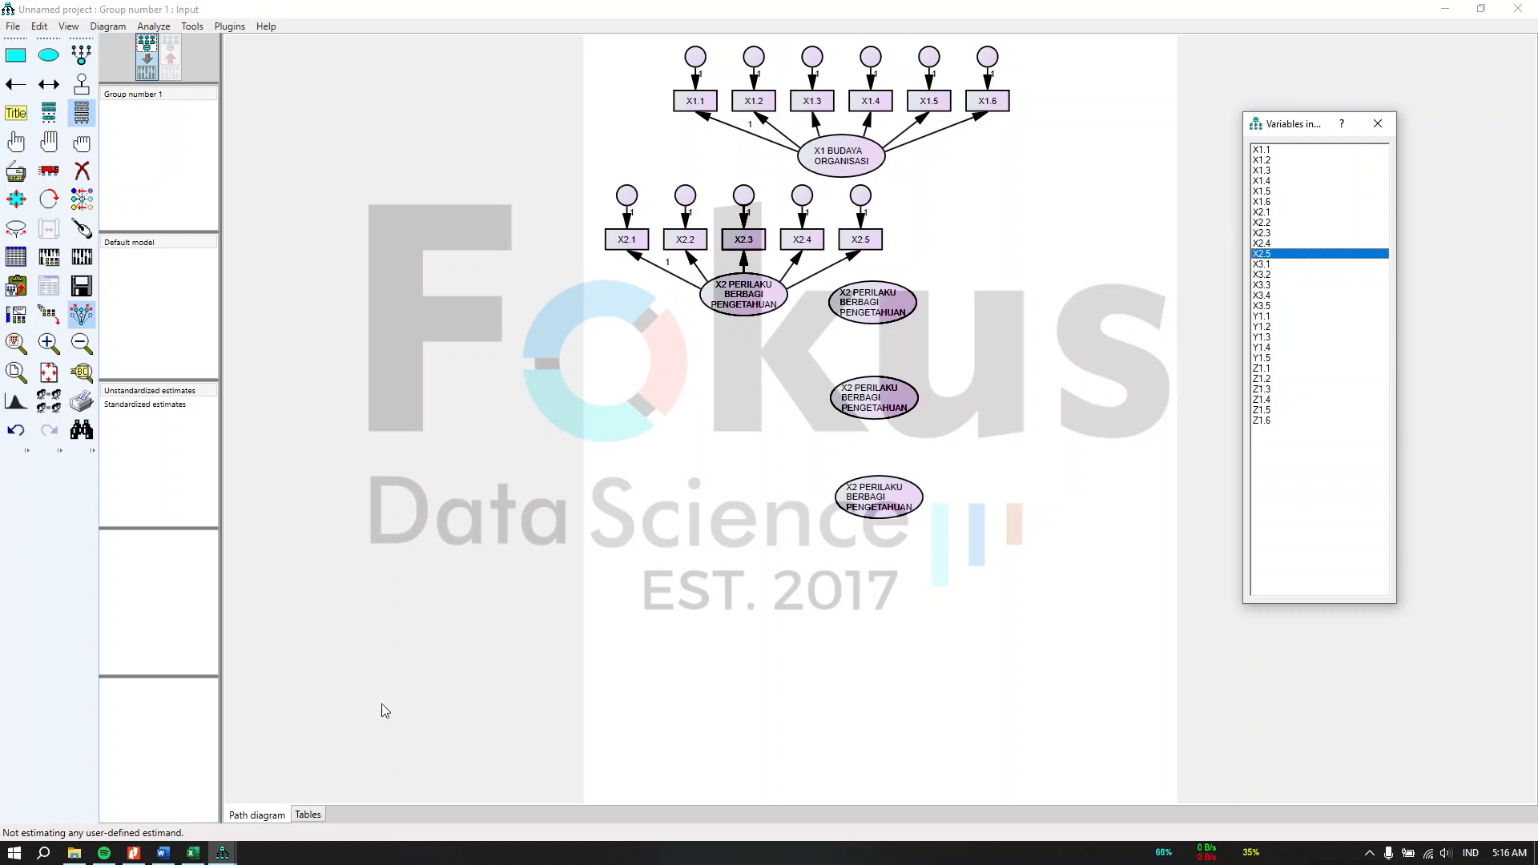
# Step: Check the reference CFA path diagram on the CFA1 sheet of the Excel workbook
pyautogui.click(222, 853)
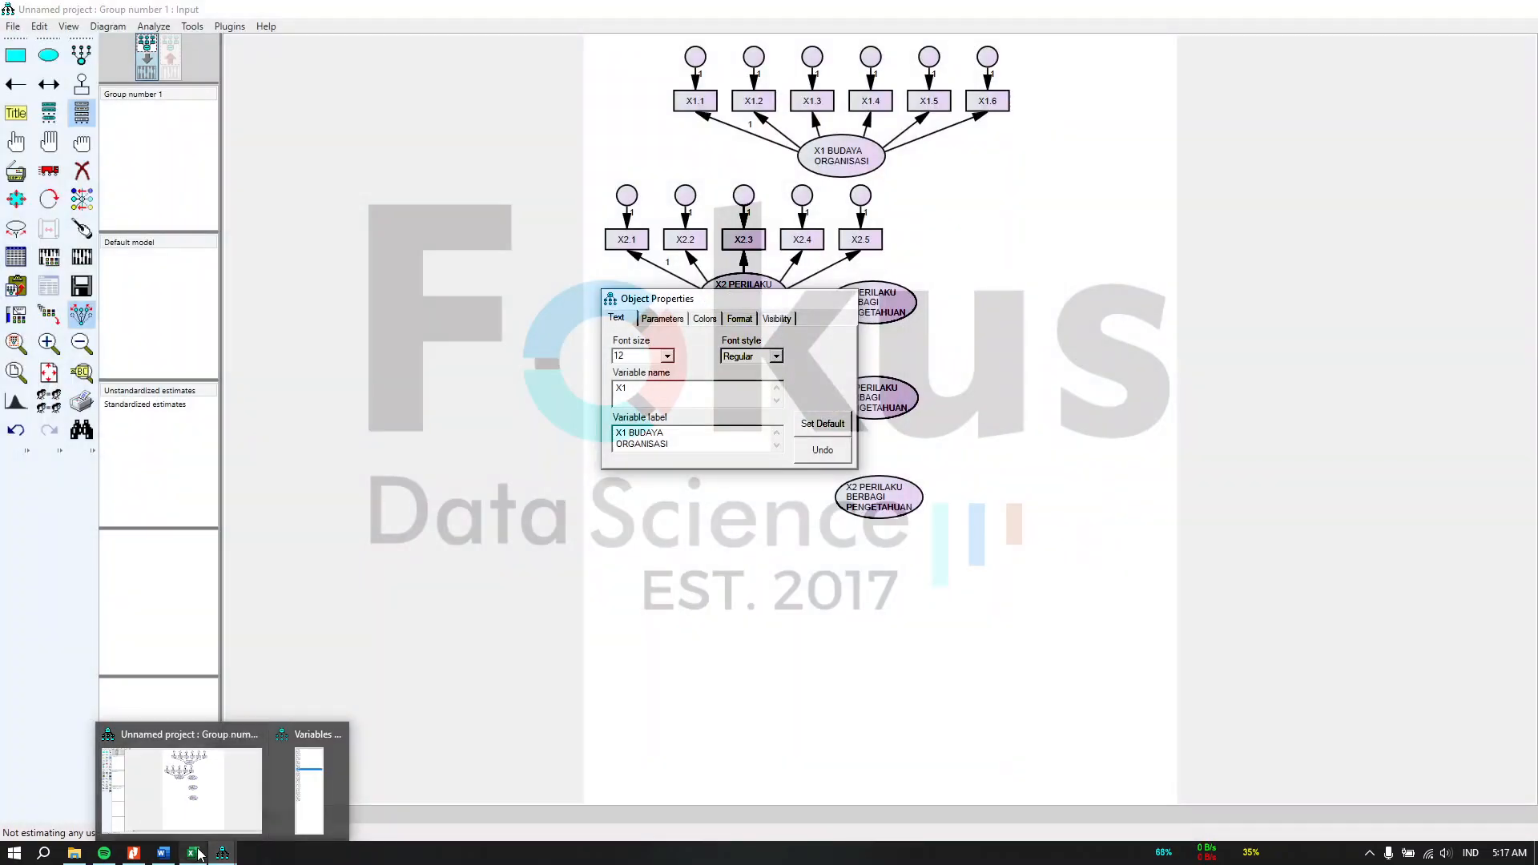
pyautogui.click(195, 854)
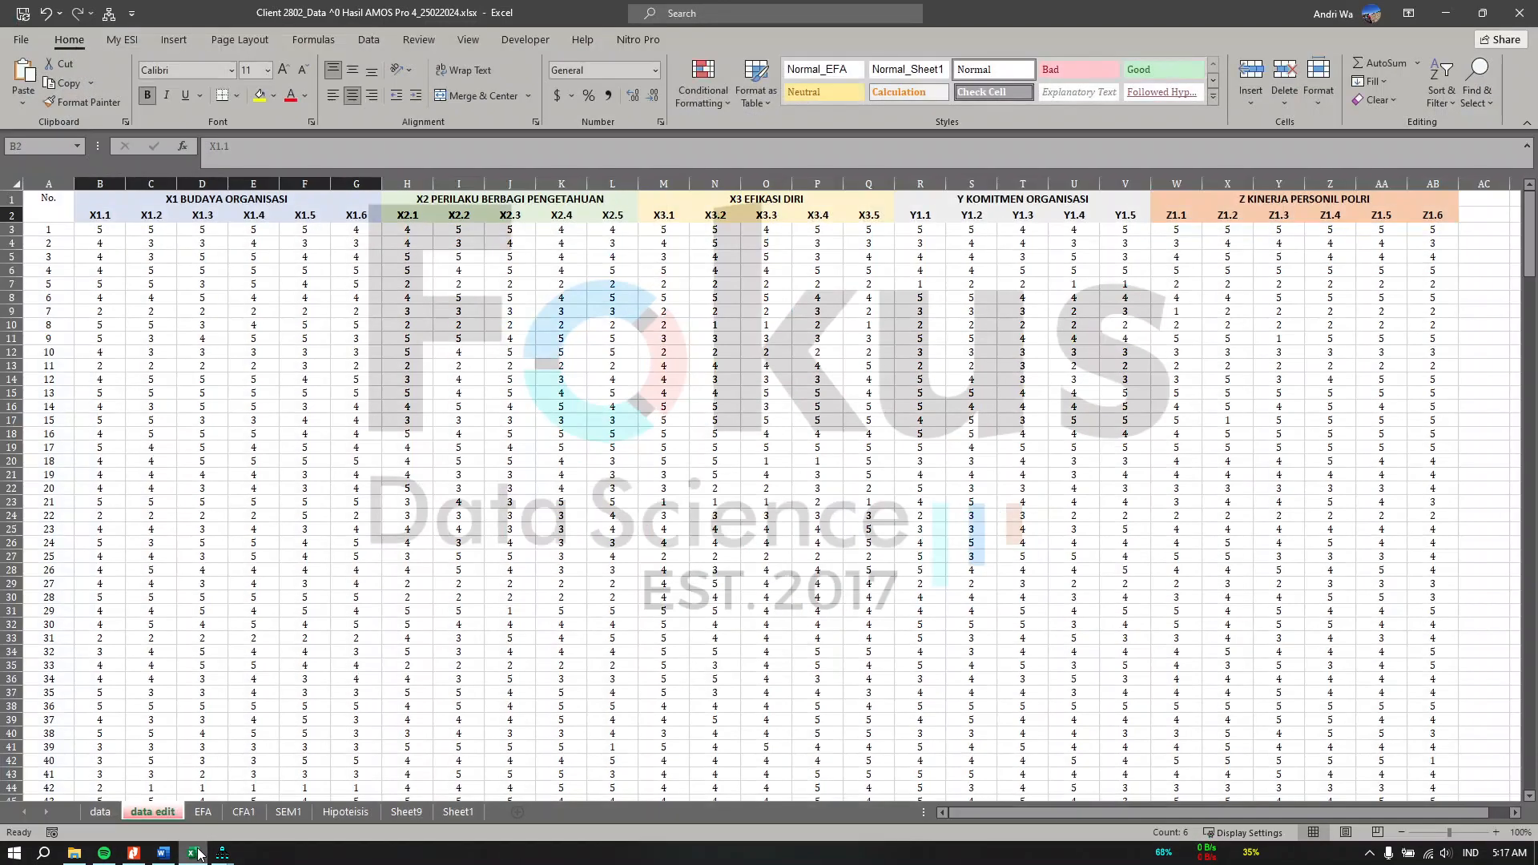
pyautogui.click(209, 811)
pyautogui.click(229, 819)
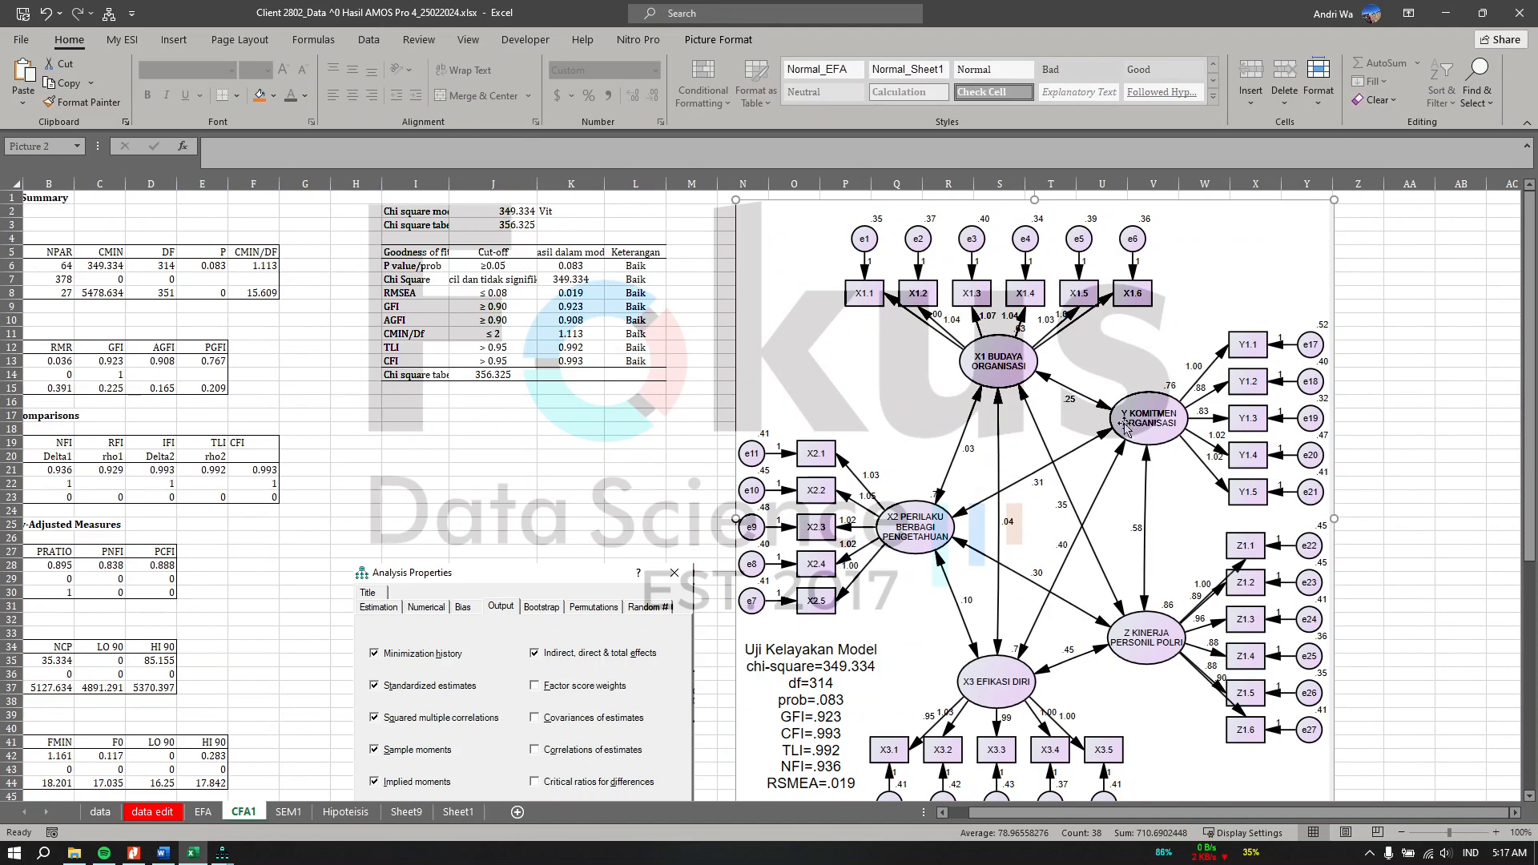
pyautogui.click(1446, 13)
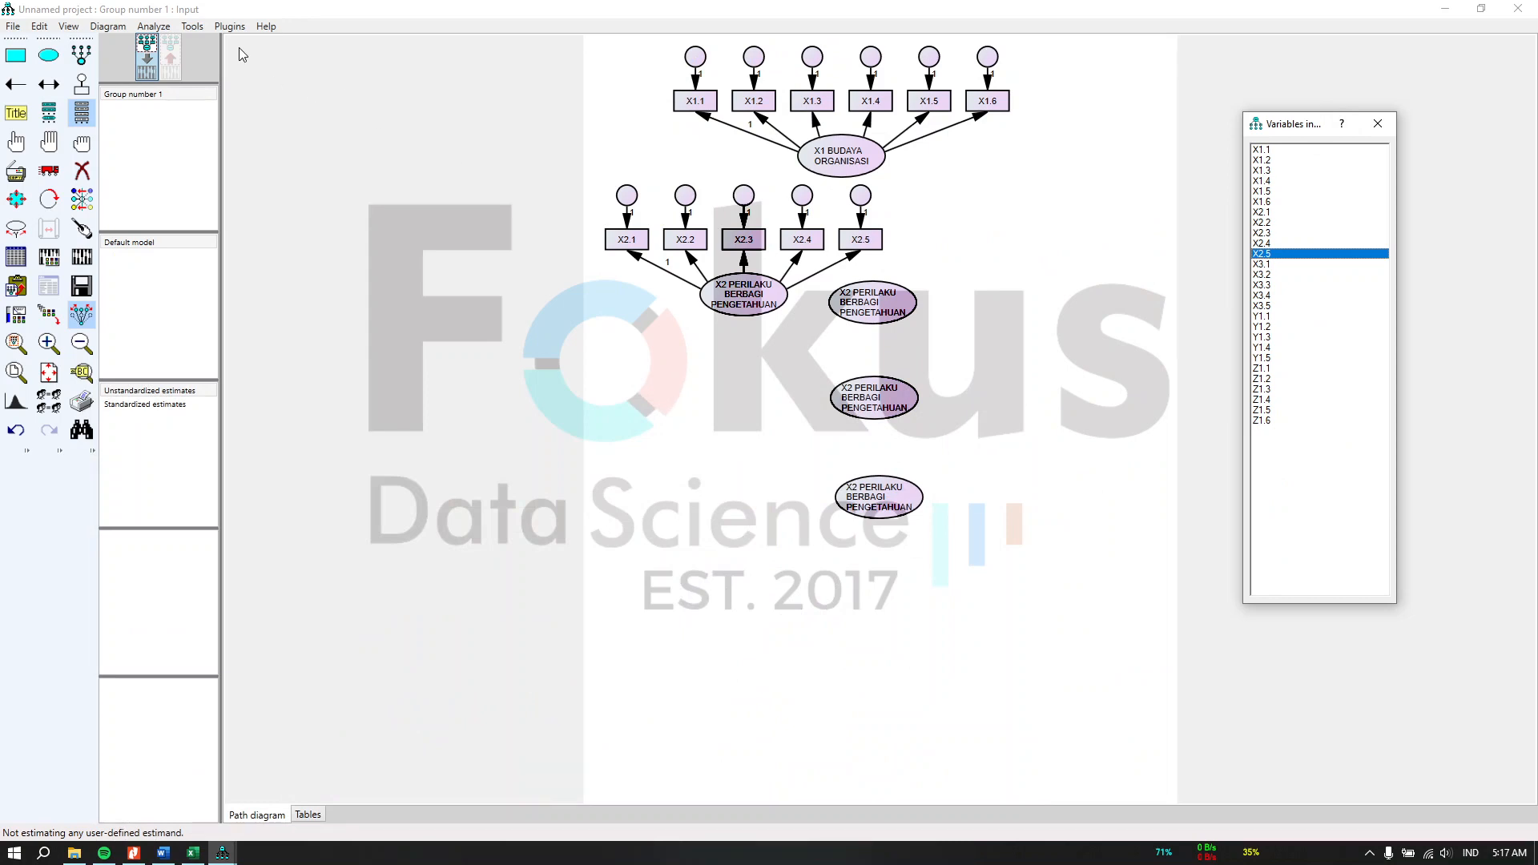
# Step: Resize the observed variables with the Resize Observed Variables plugin and undo it
pyautogui.click(230, 27)
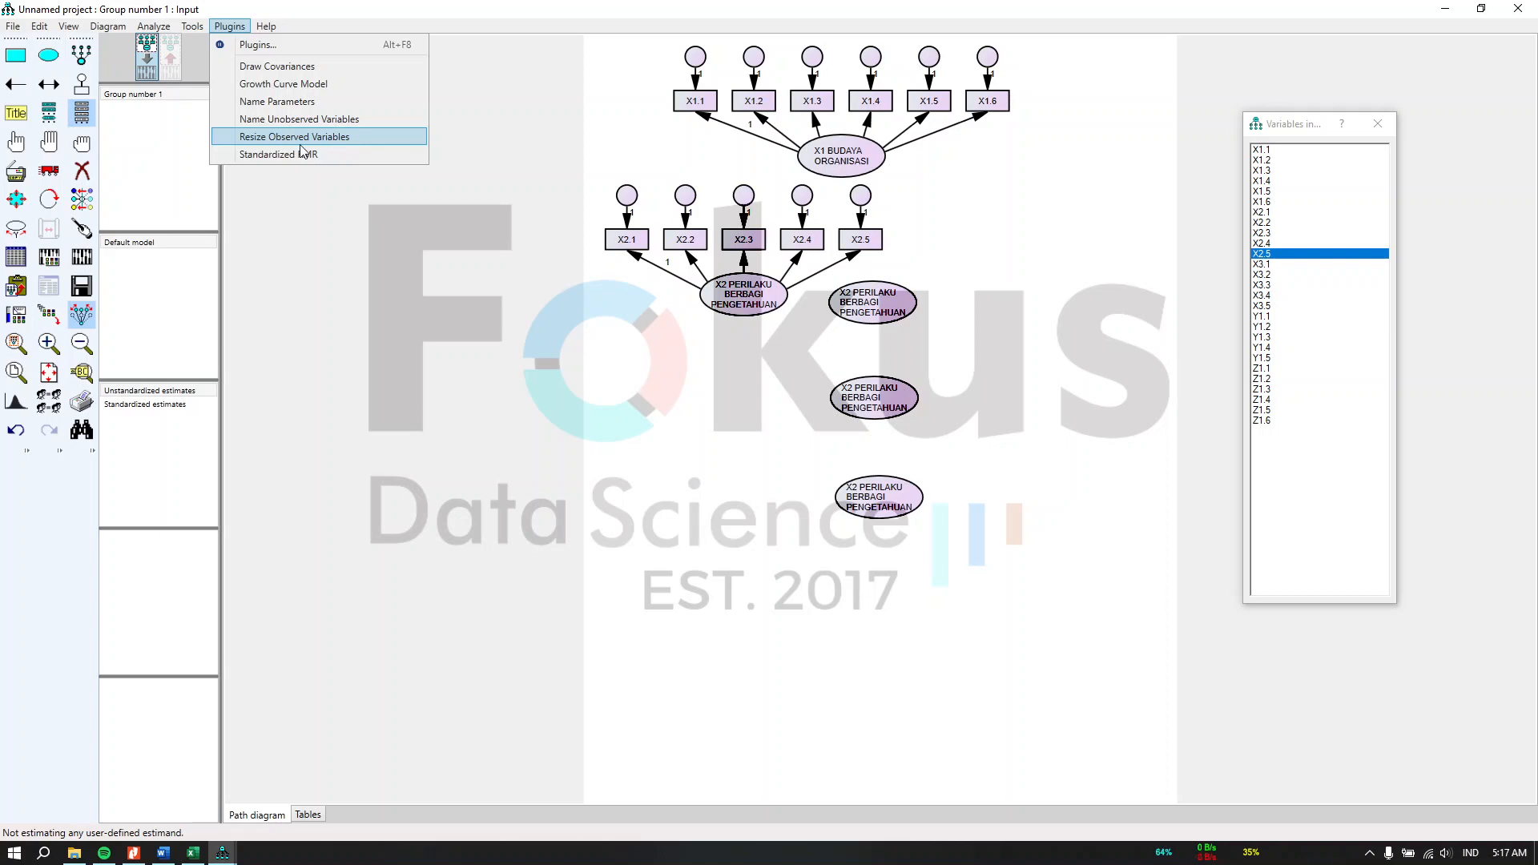
pyautogui.click(301, 143)
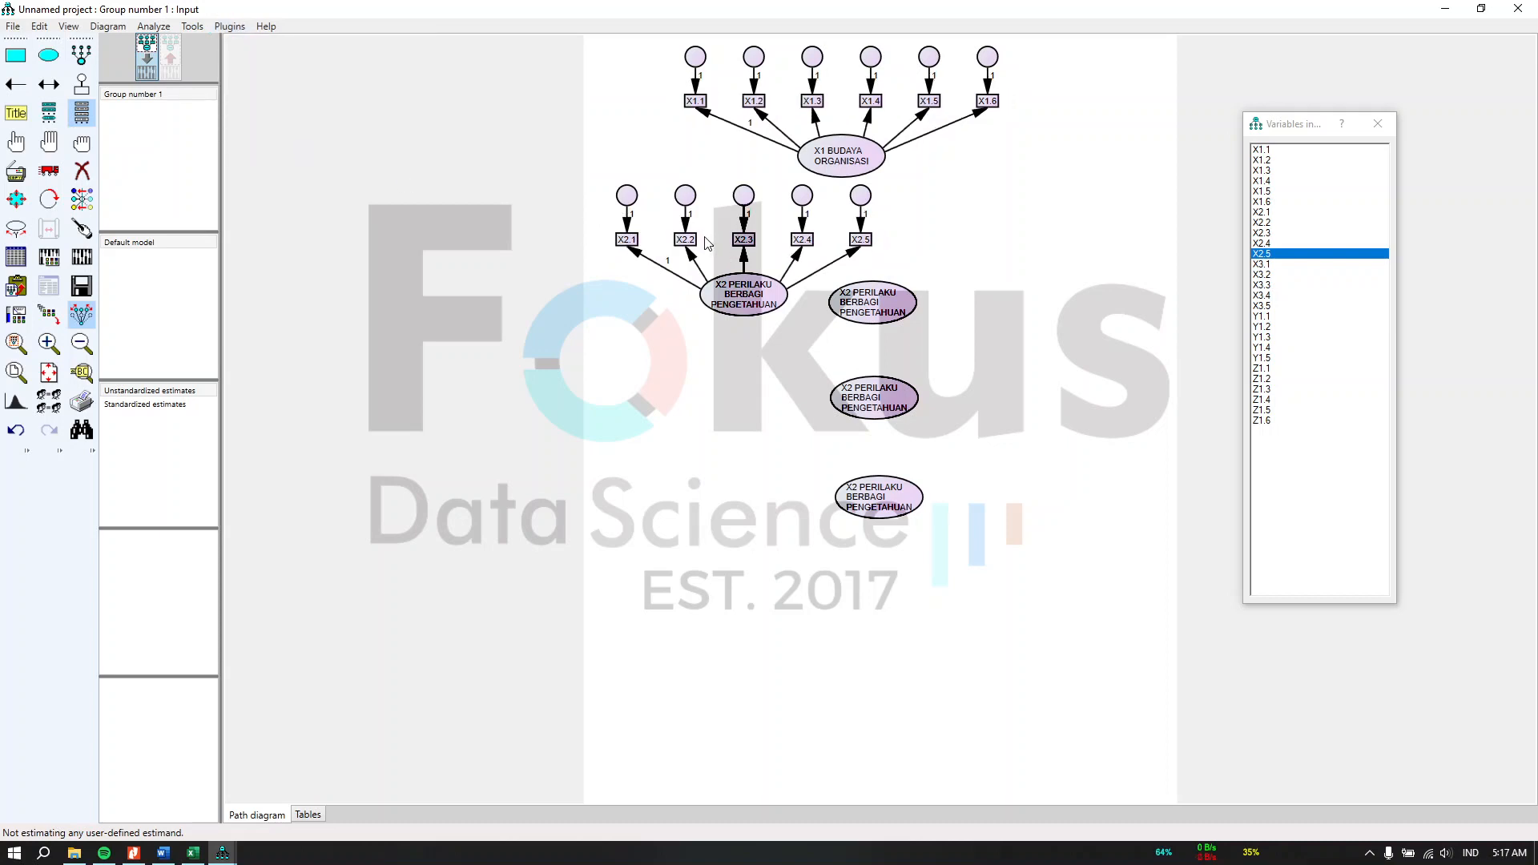
pyautogui.hotkey('ctrl', 'z')
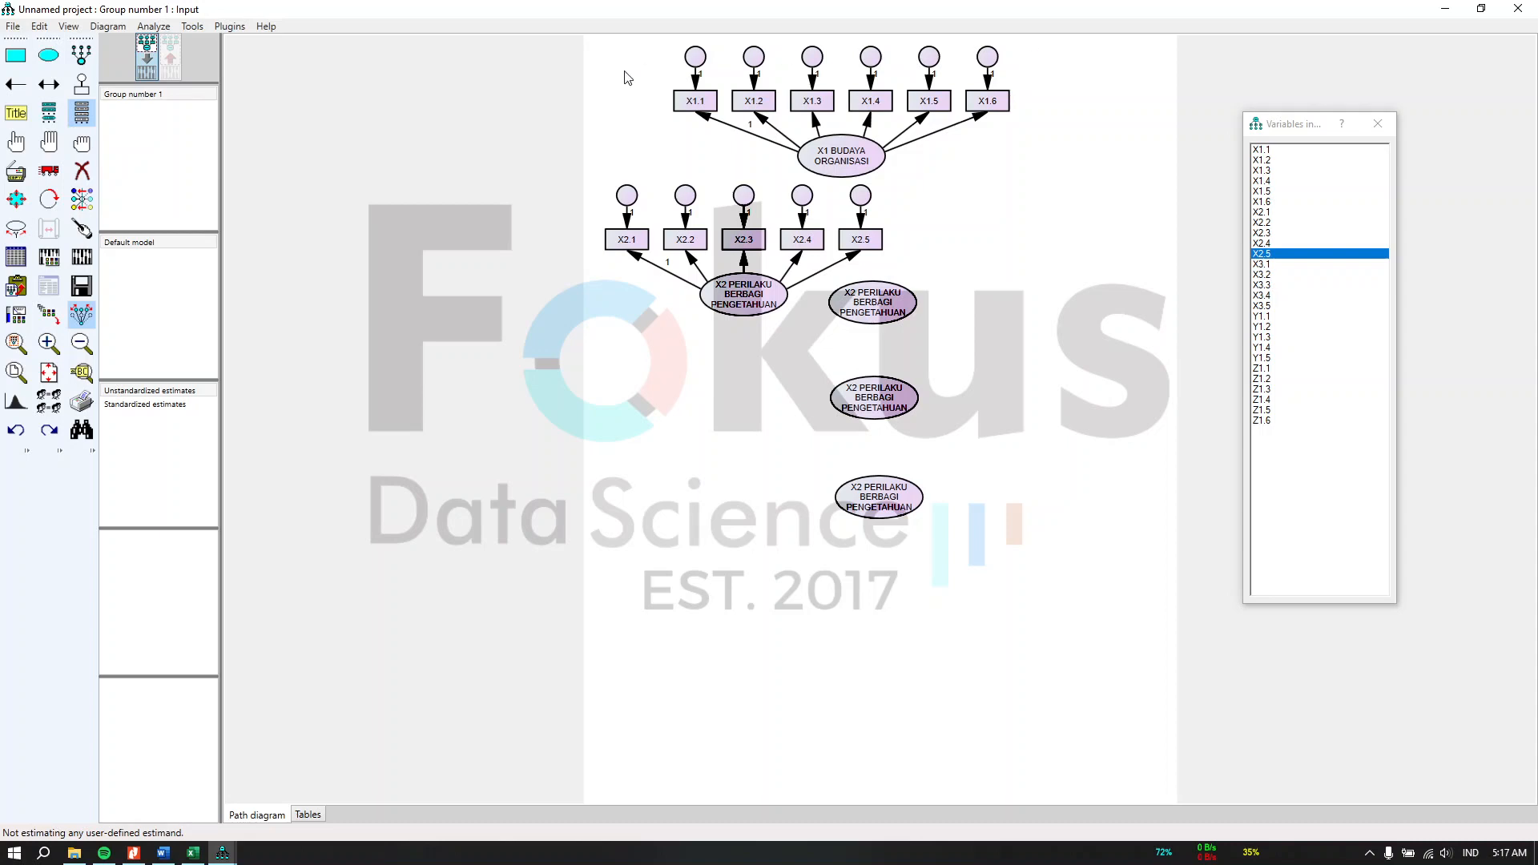
# Step: Name all unobserved error variables automatically with the Name Unobserved Variables plugin
pyautogui.click(230, 27)
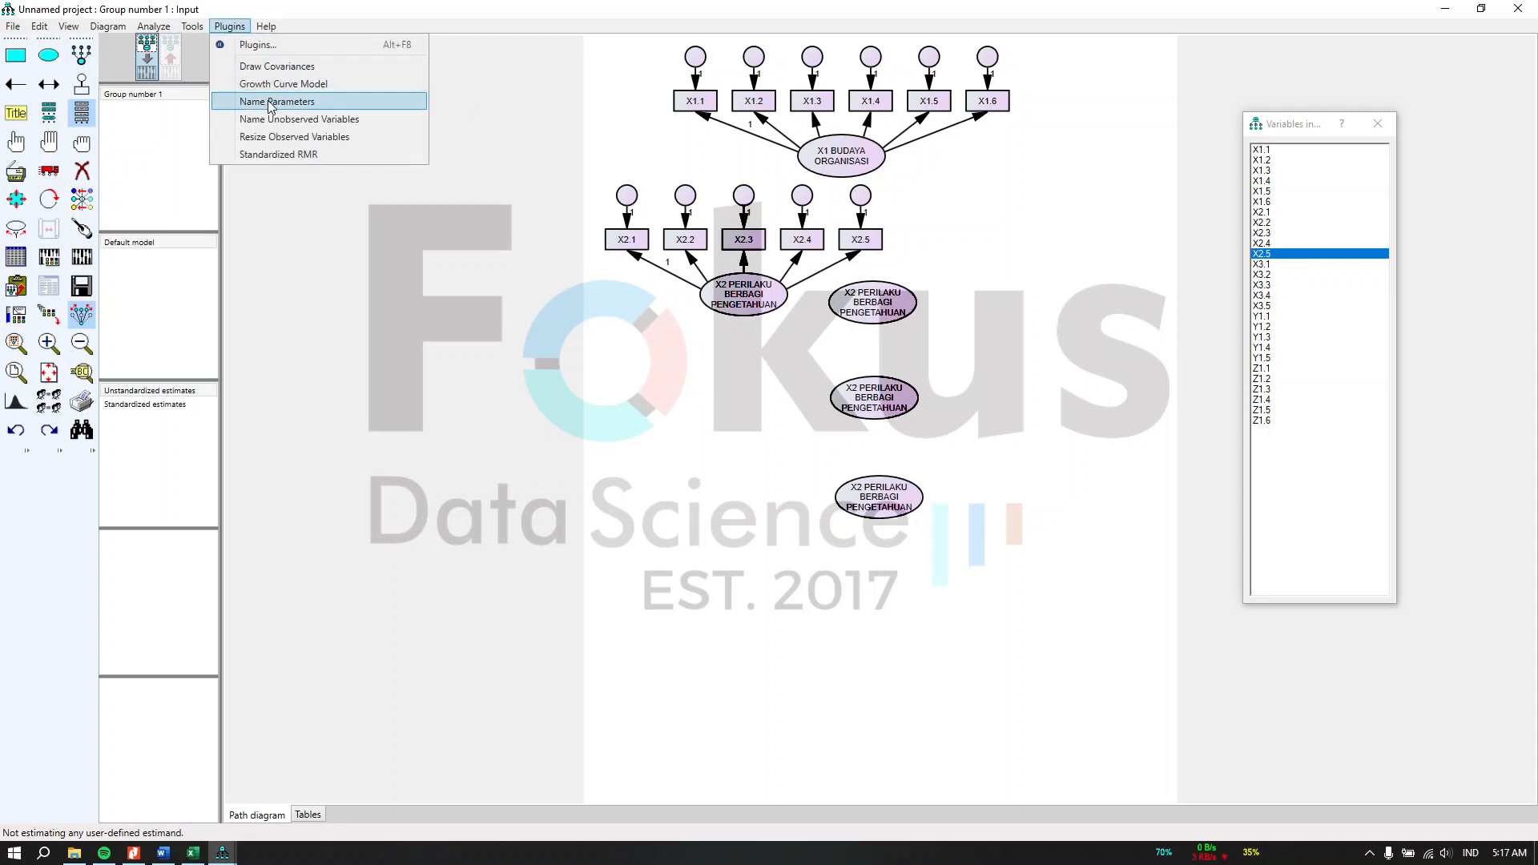
pyautogui.click(332, 127)
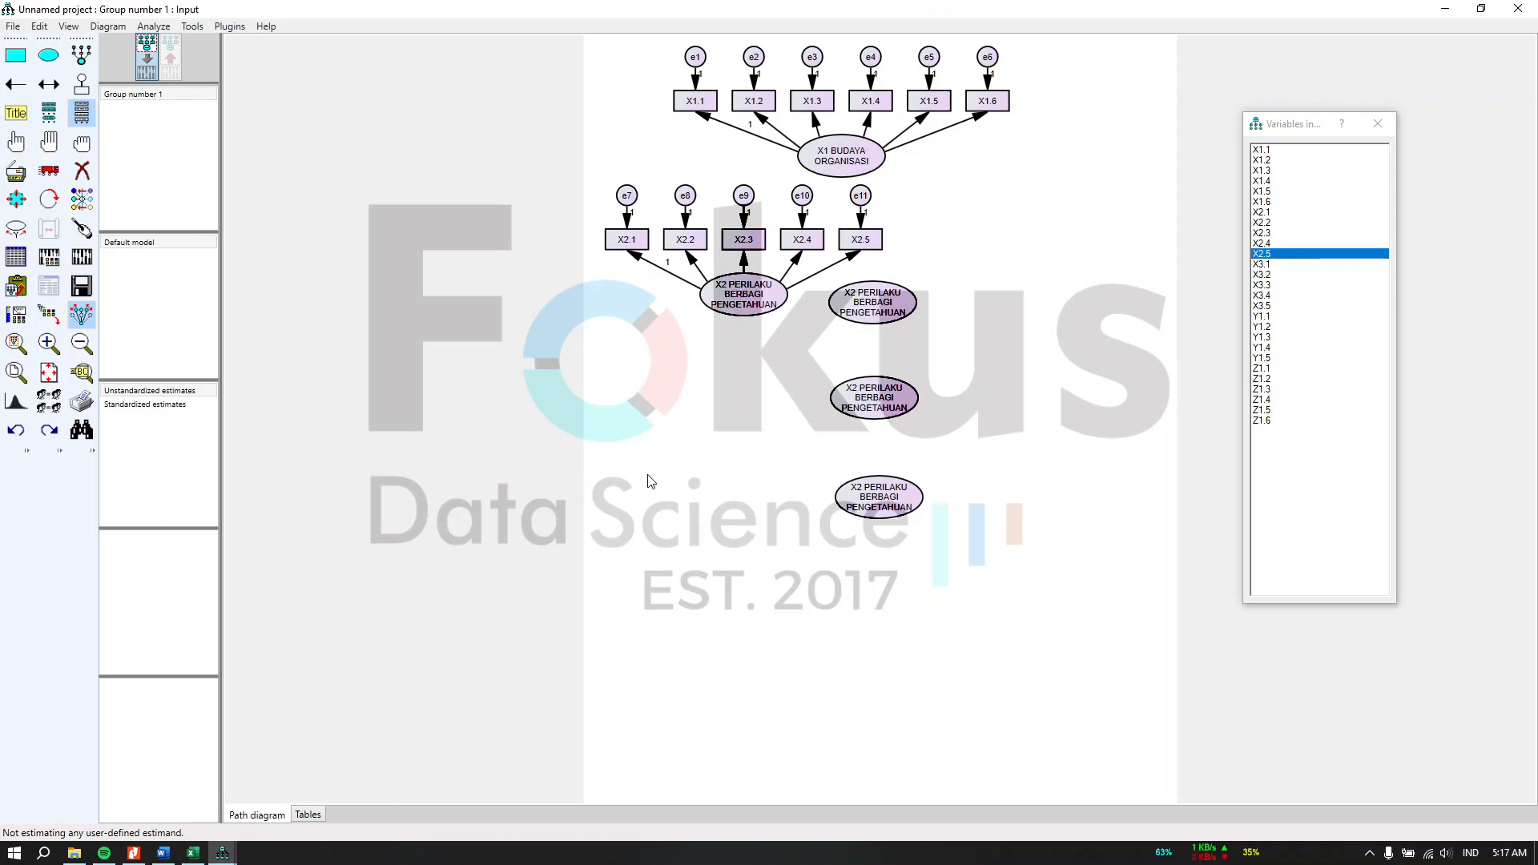
pyautogui.click(222, 854)
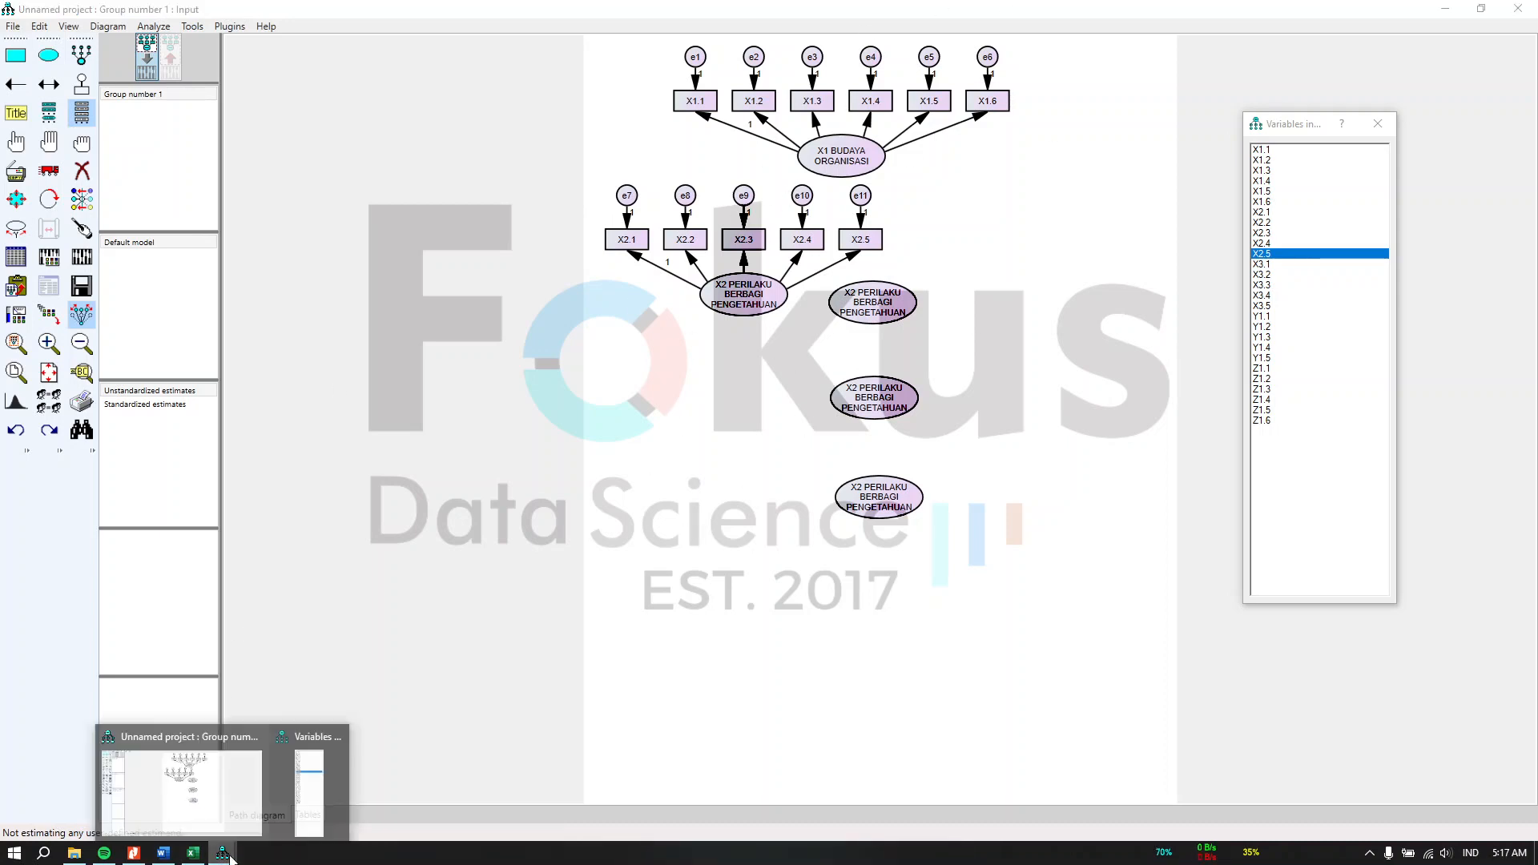
# Step: Open the Client 2802_CFA 1_25022024.amw model from the CFA 1 folder and maximize its window
pyautogui.click(76, 854)
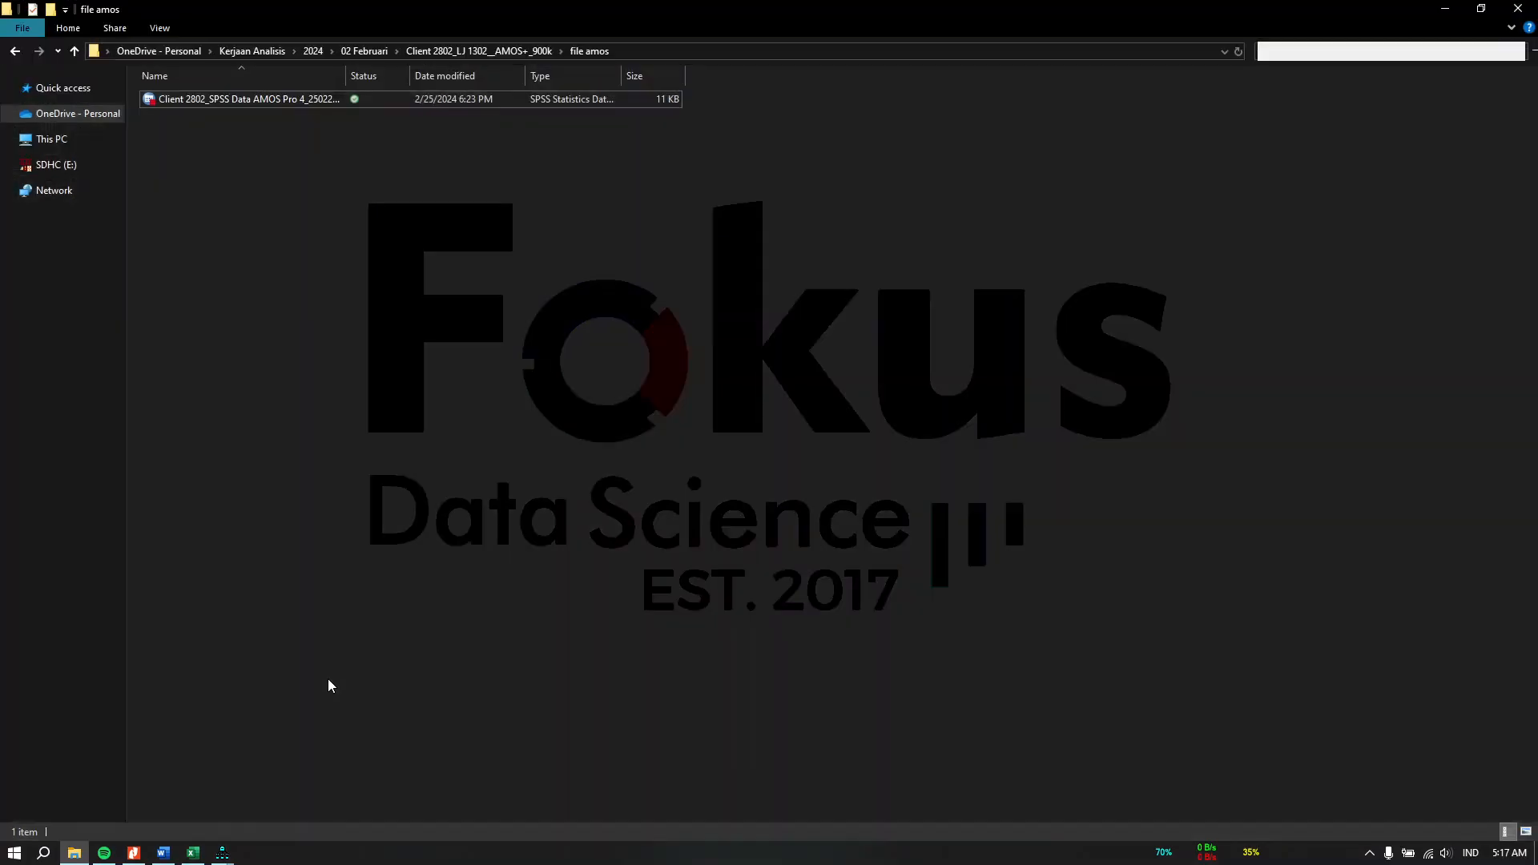
pyautogui.click(15, 53)
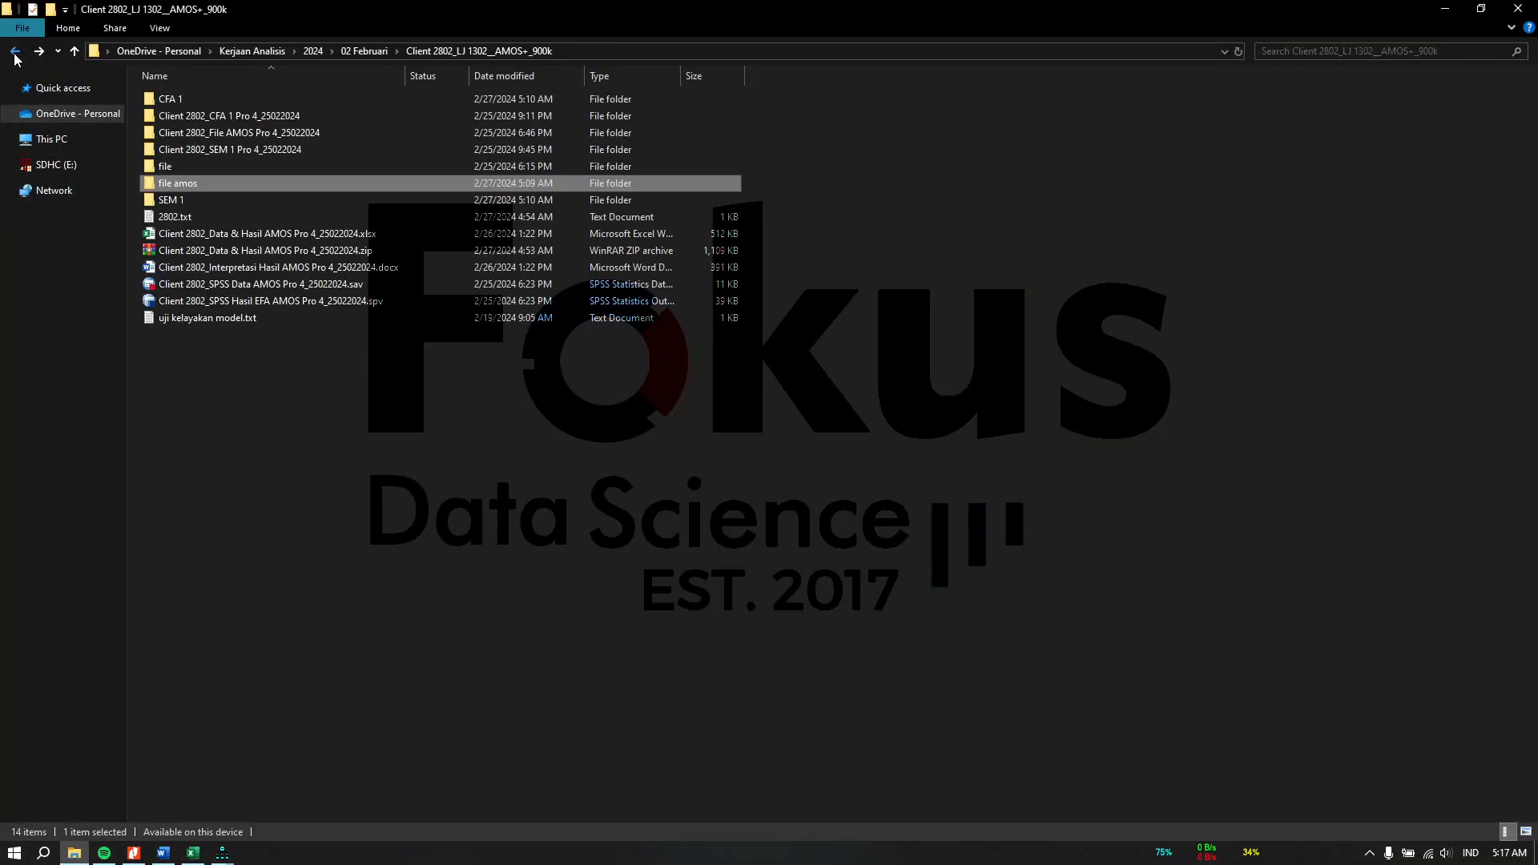
pyautogui.click(273, 118)
pyautogui.doubleClick(272, 116)
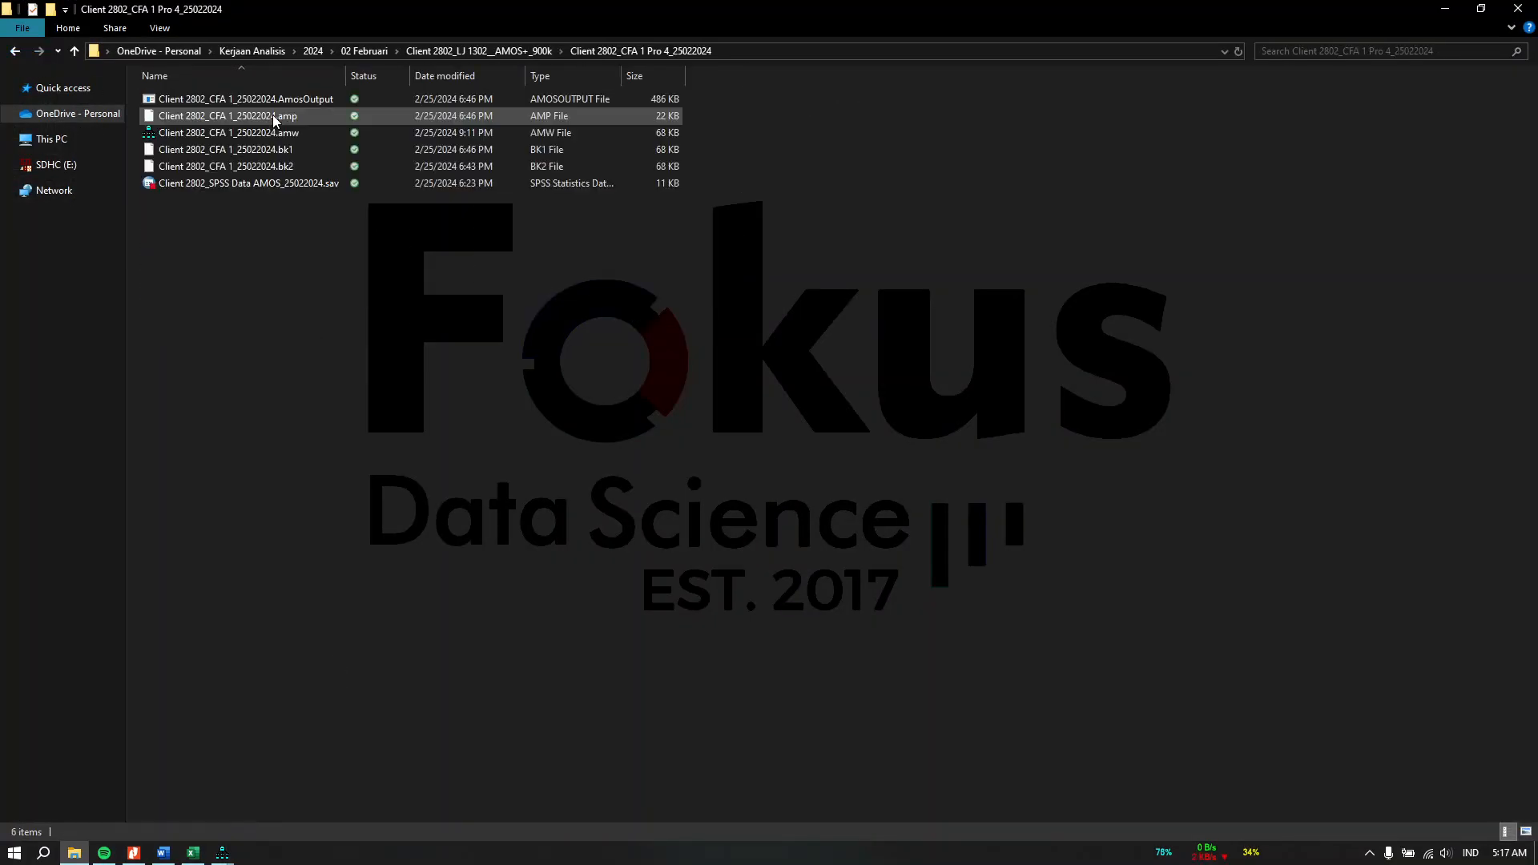
pyautogui.click(272, 134)
pyautogui.doubleClick(273, 134)
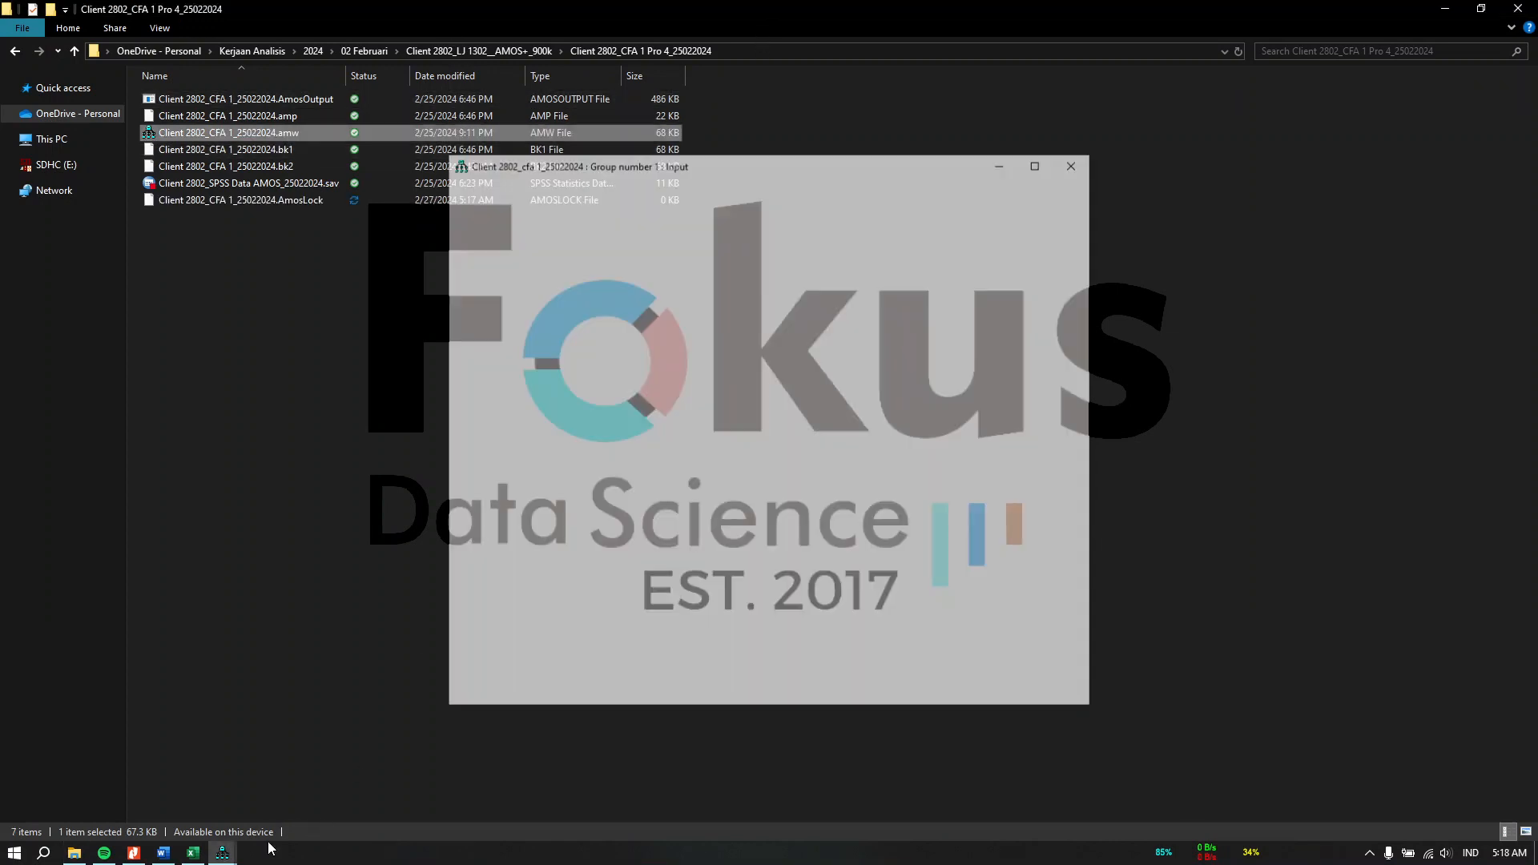
pyautogui.click(1040, 163)
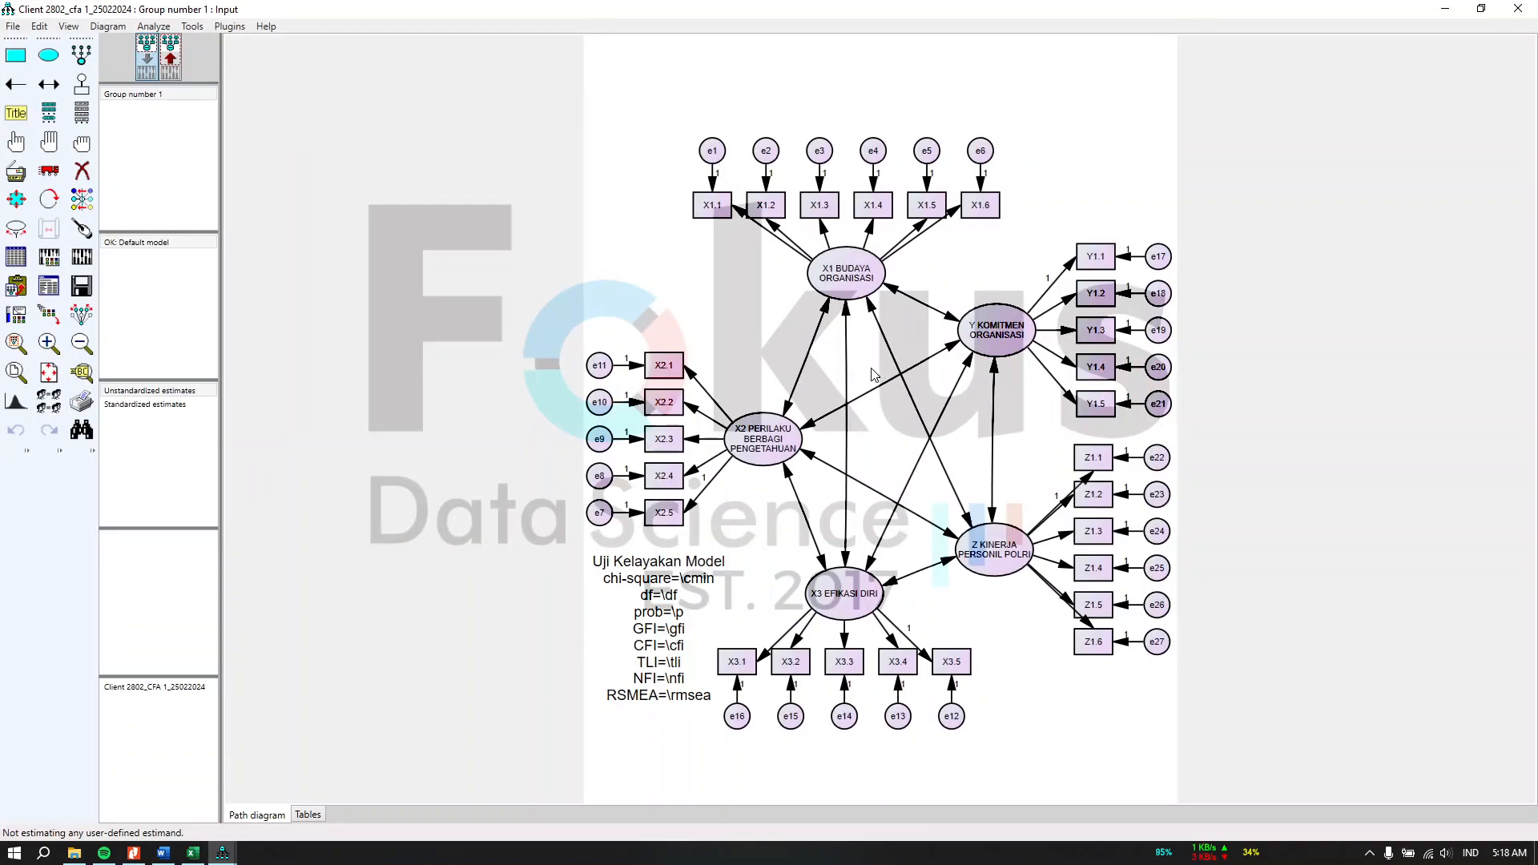
# Step: Erase all covariance arrows between the latent constructs and the model-fit text block in the opened diagram
pyautogui.click(82, 170)
pyautogui.click(900, 293)
pyautogui.click(872, 308)
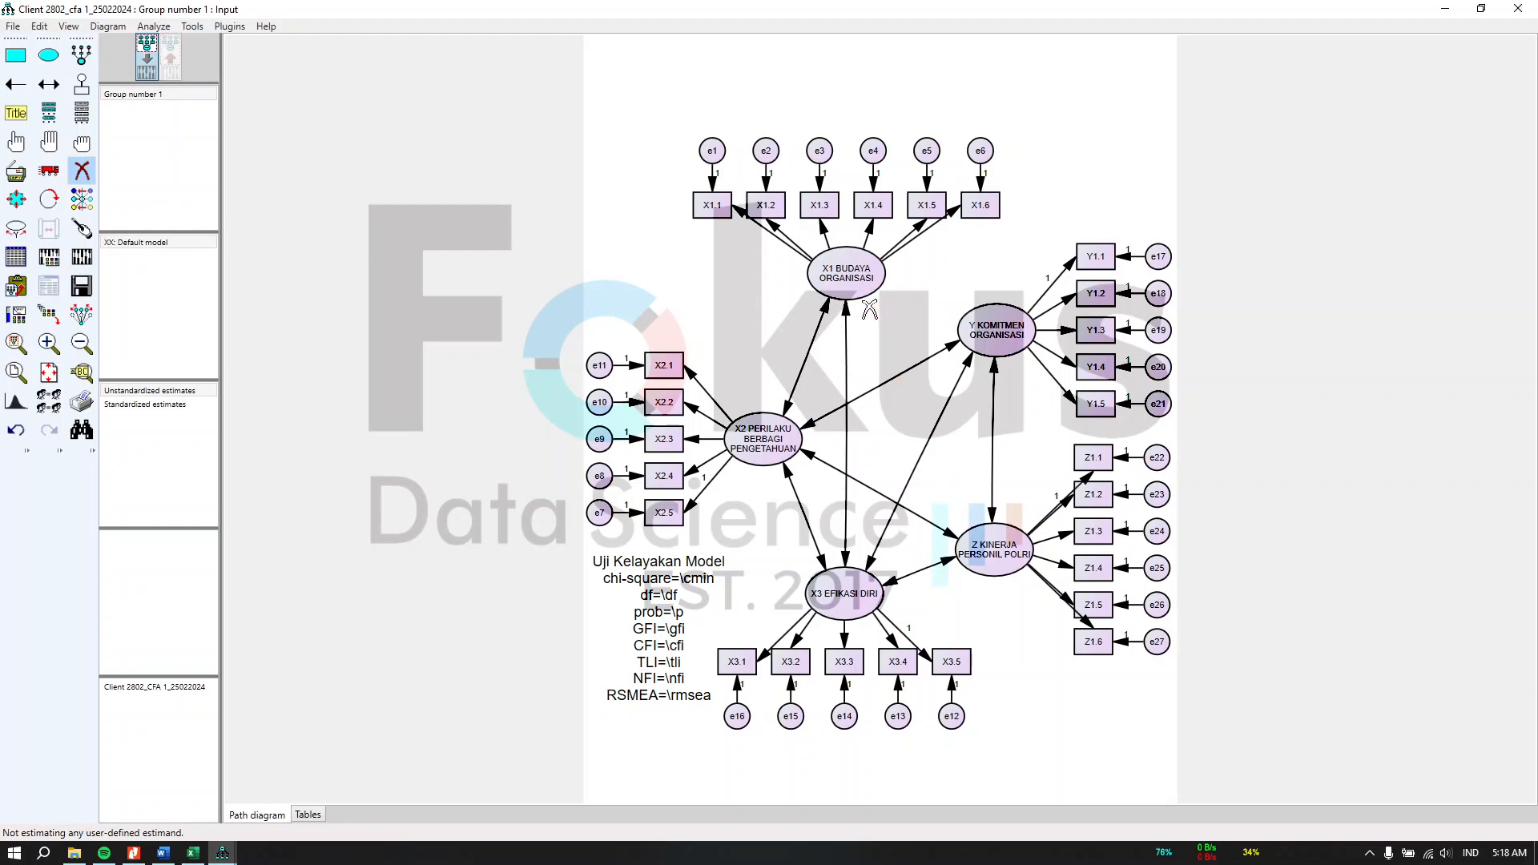
pyautogui.click(844, 313)
pyautogui.click(834, 311)
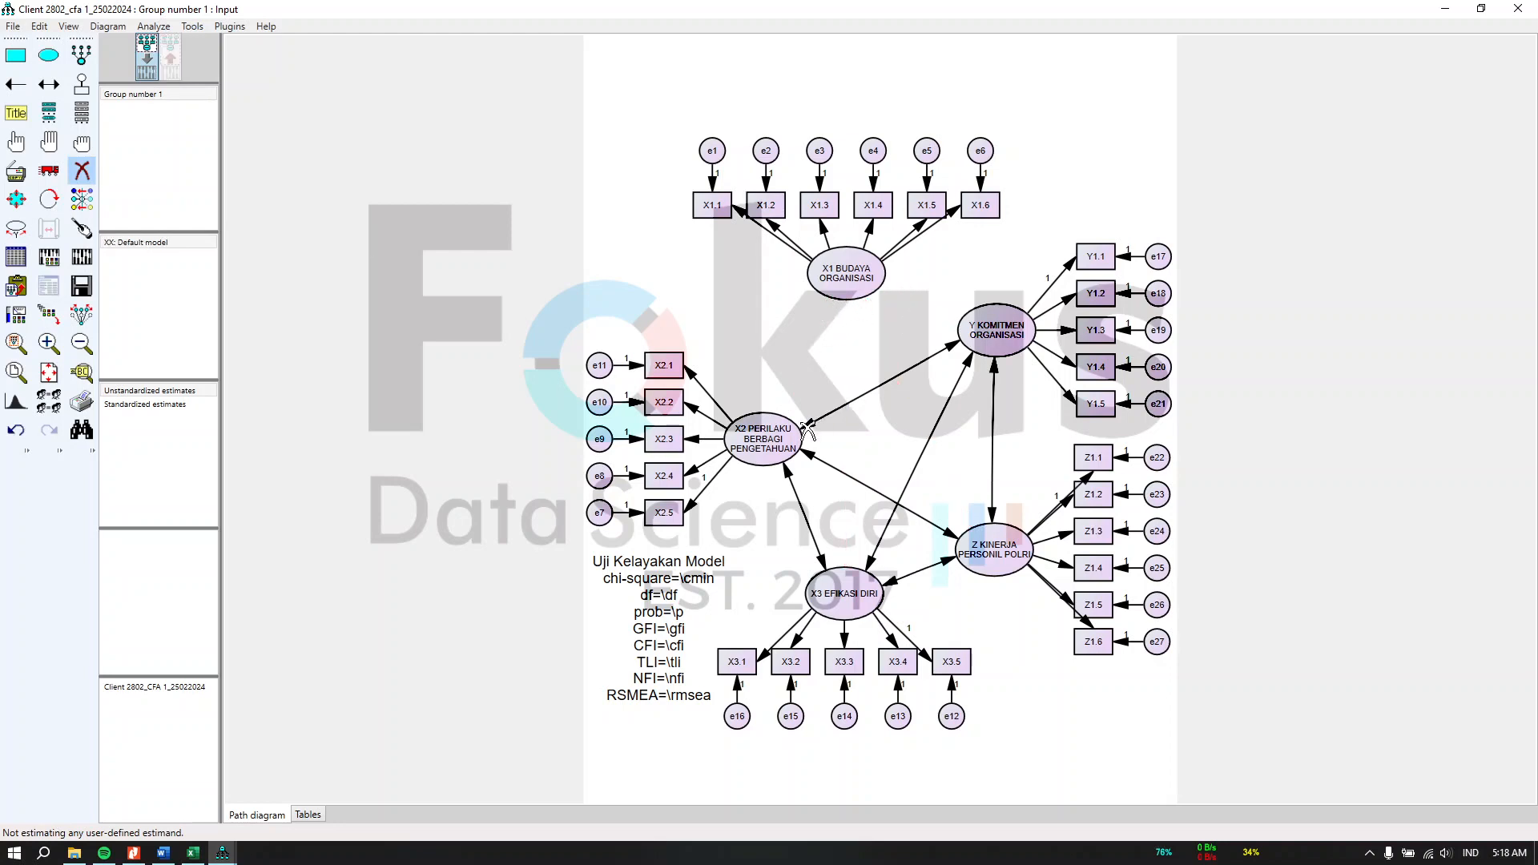
pyautogui.click(814, 458)
pyautogui.click(841, 406)
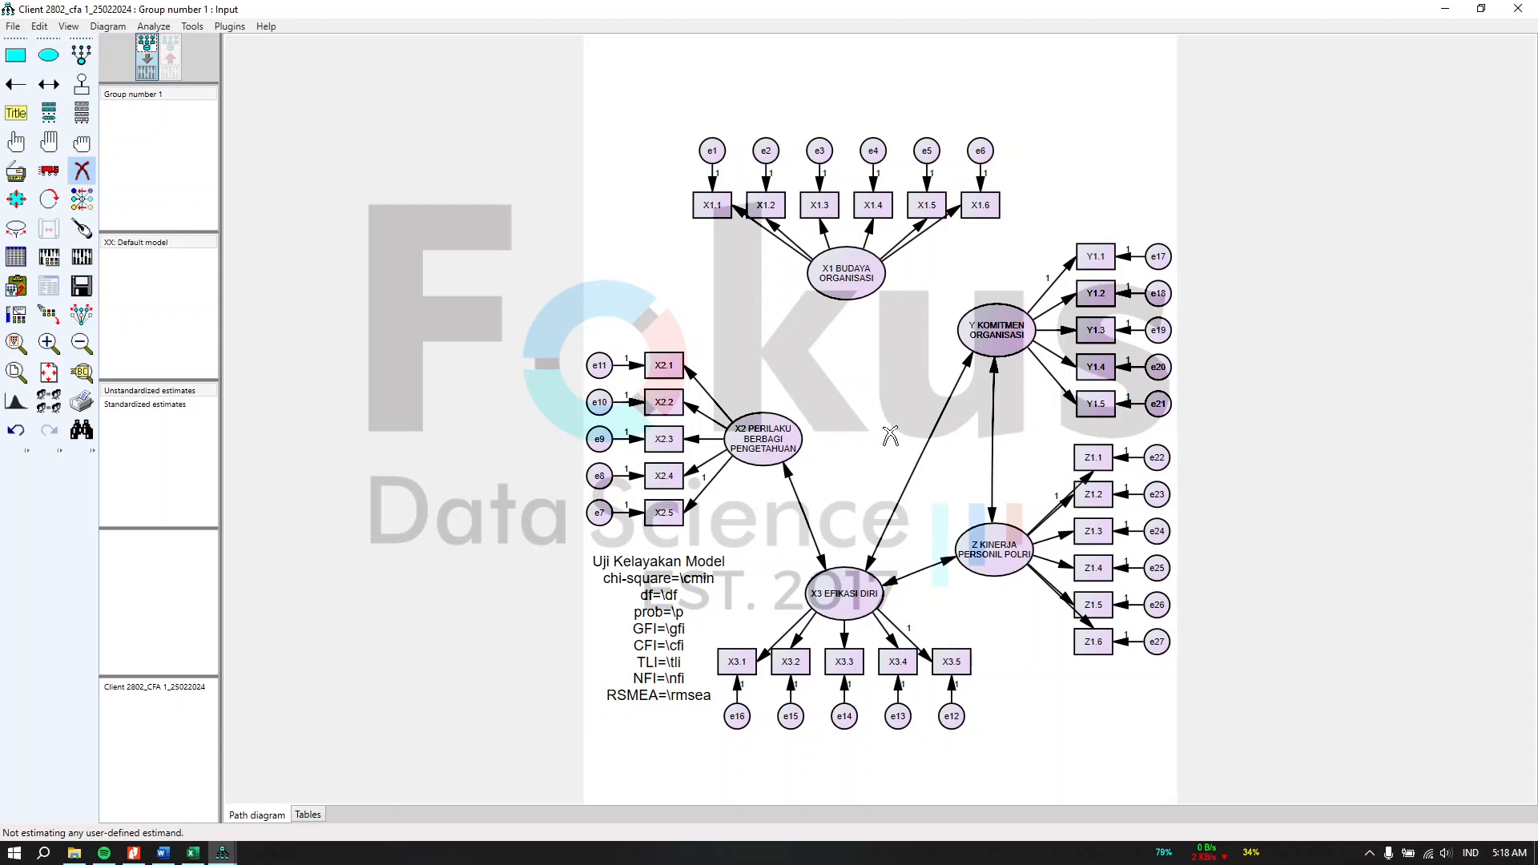
pyautogui.click(973, 360)
pyautogui.click(991, 373)
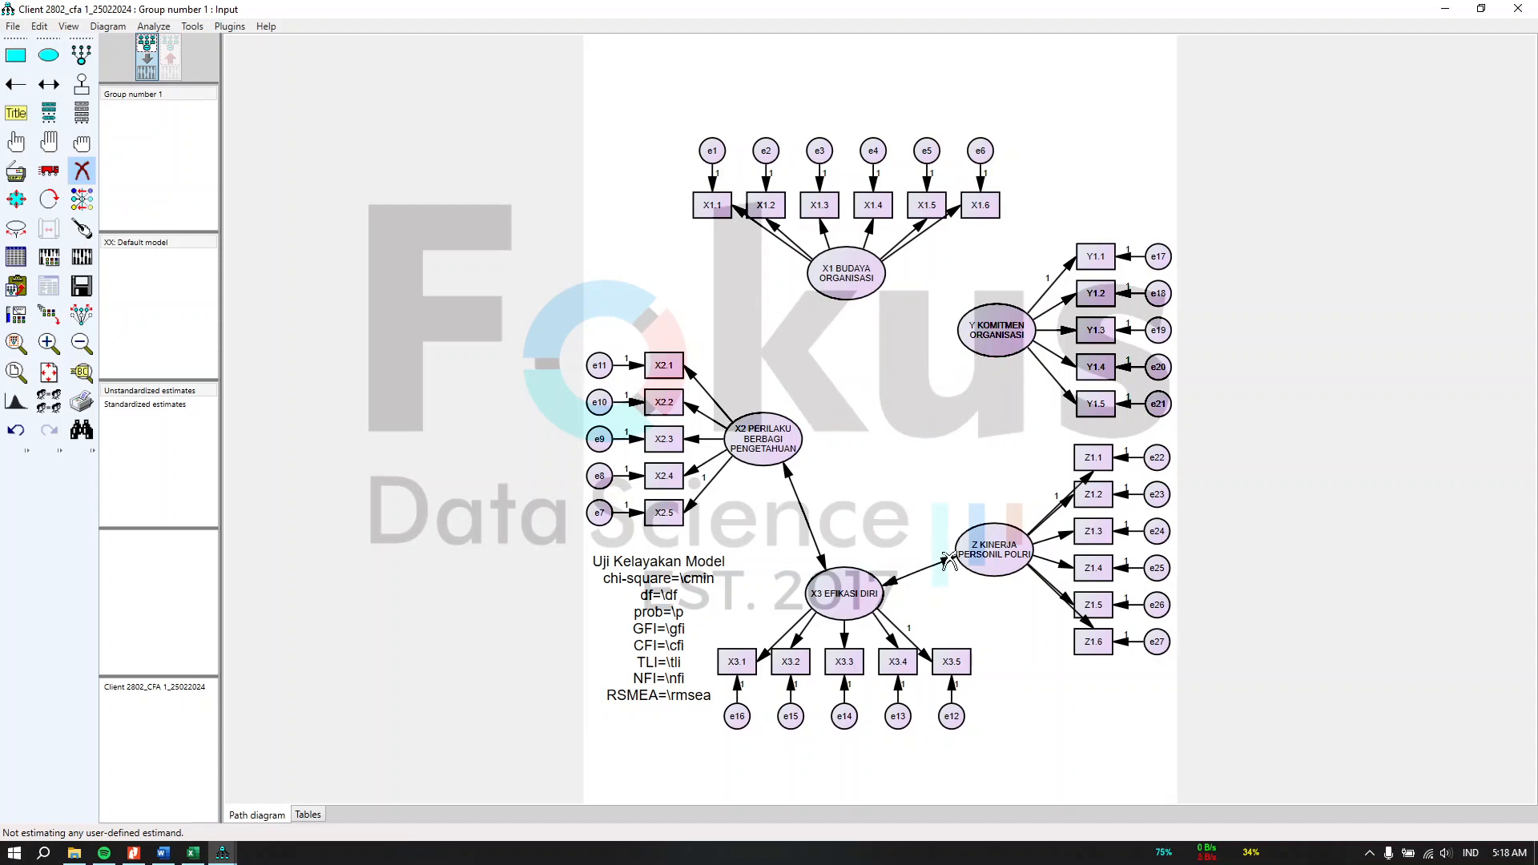
pyautogui.click(950, 560)
pyautogui.click(783, 467)
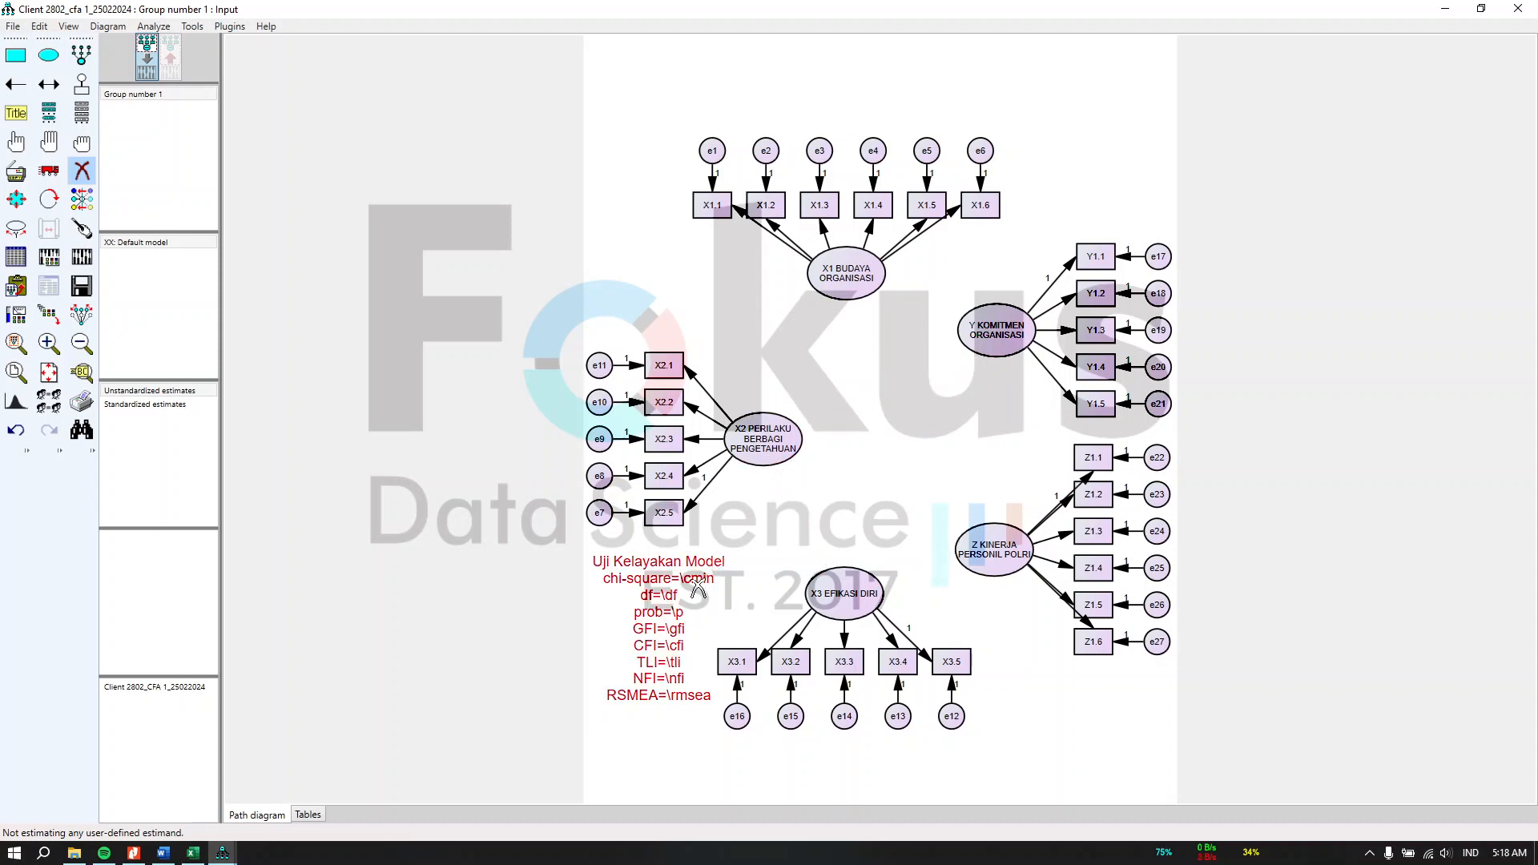
pyautogui.click(716, 568)
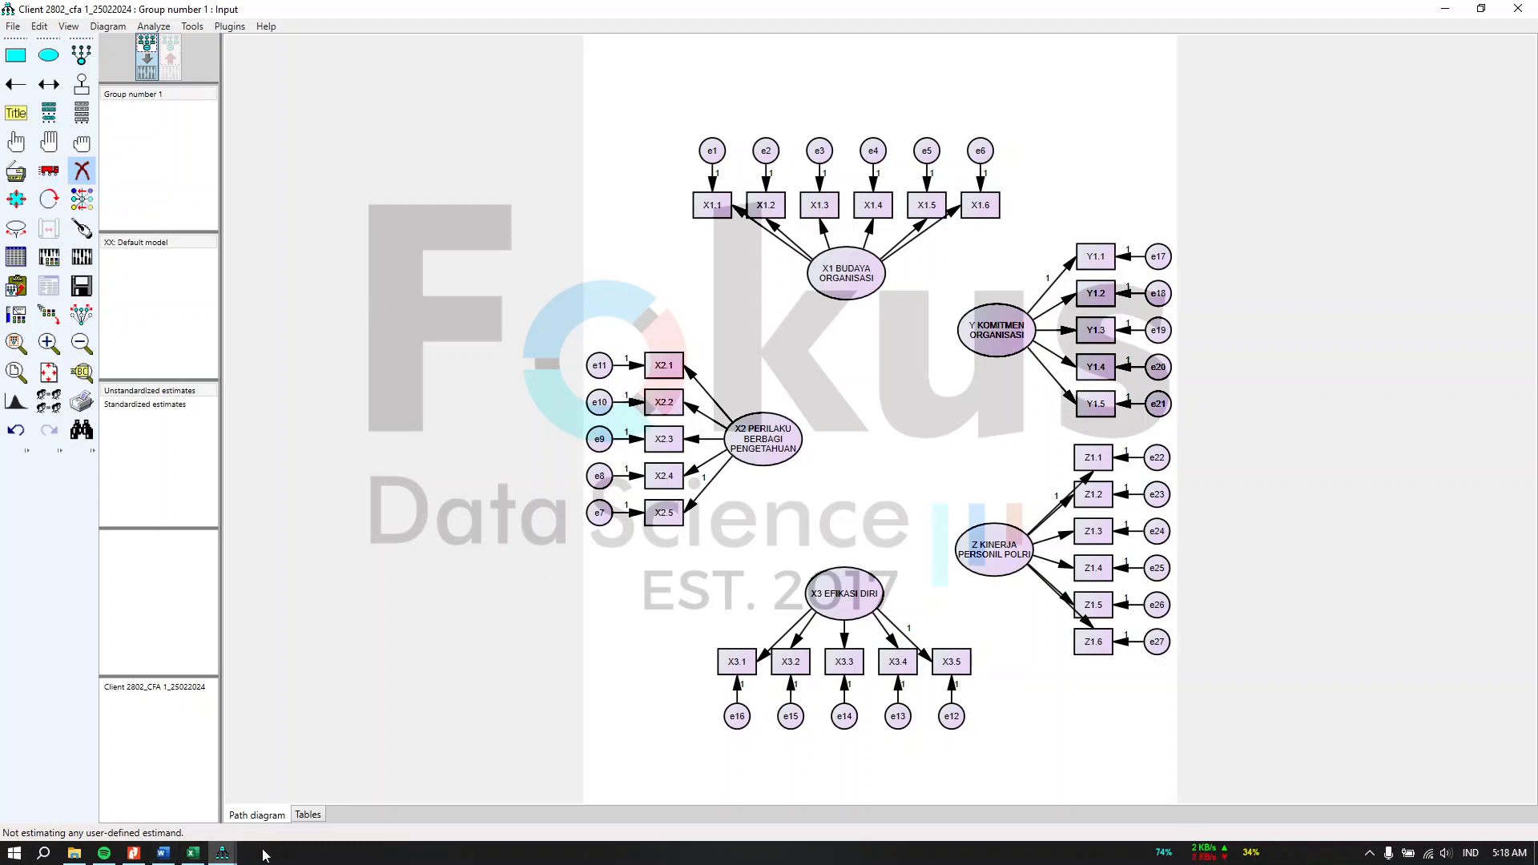
pyautogui.click(223, 854)
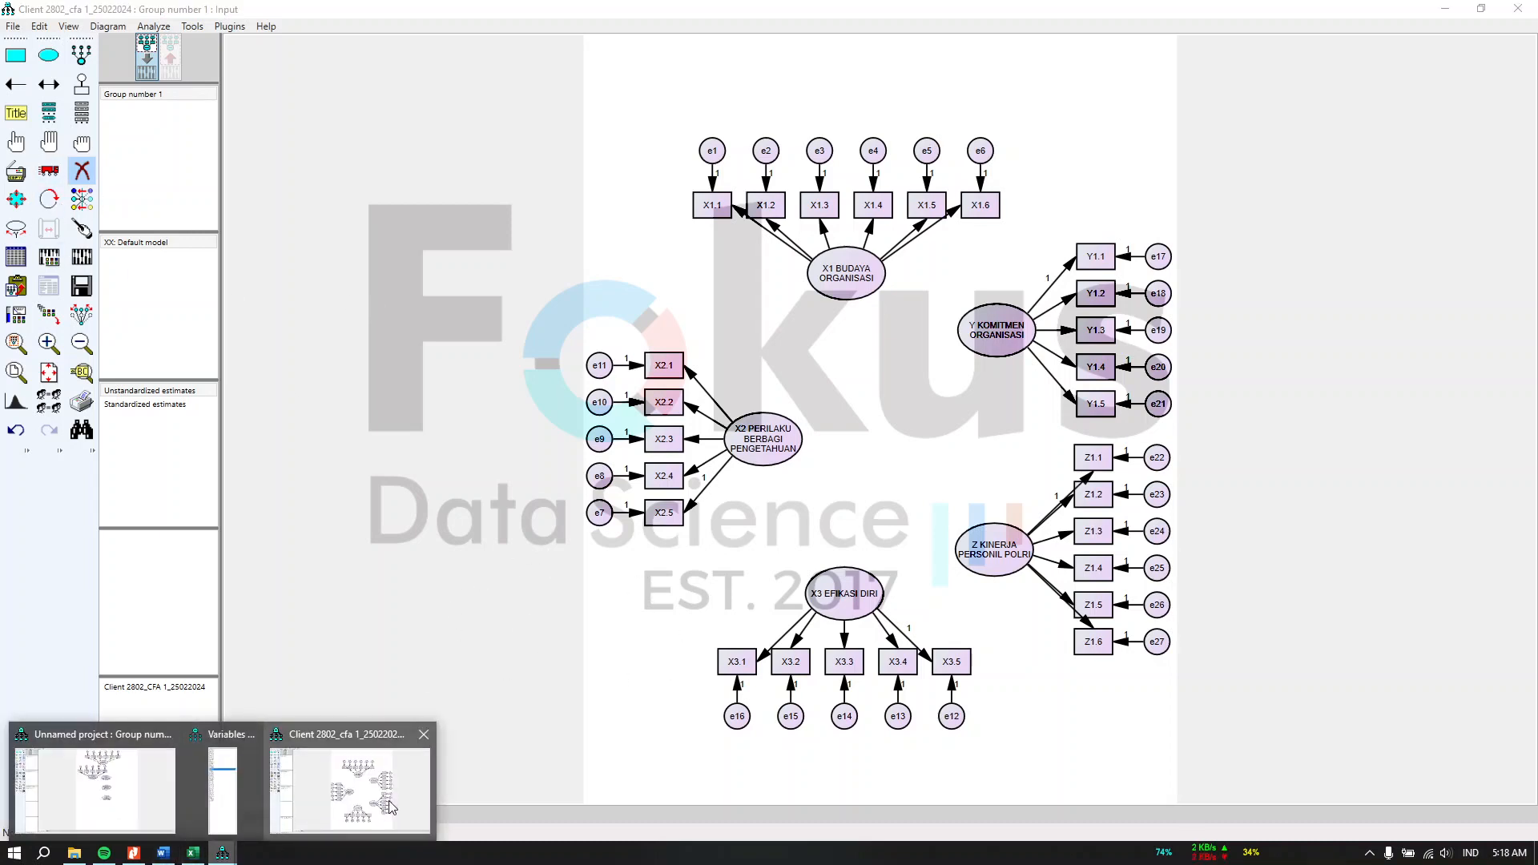
# Step: Review the reference CFA diagram and its model-fit caption in the Excel results sheet
pyautogui.click(193, 854)
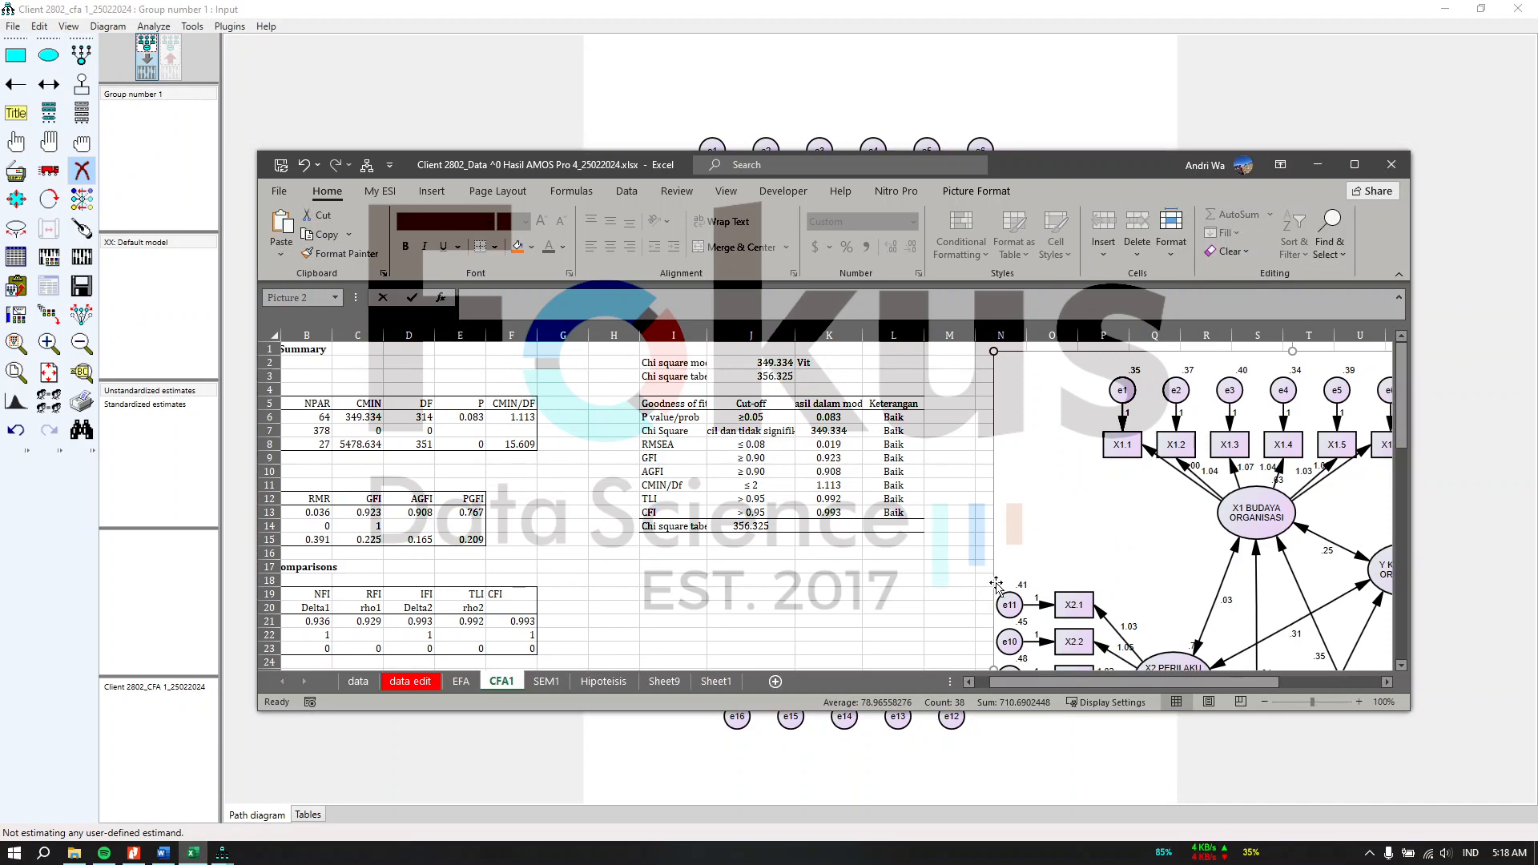
pyautogui.click(1355, 165)
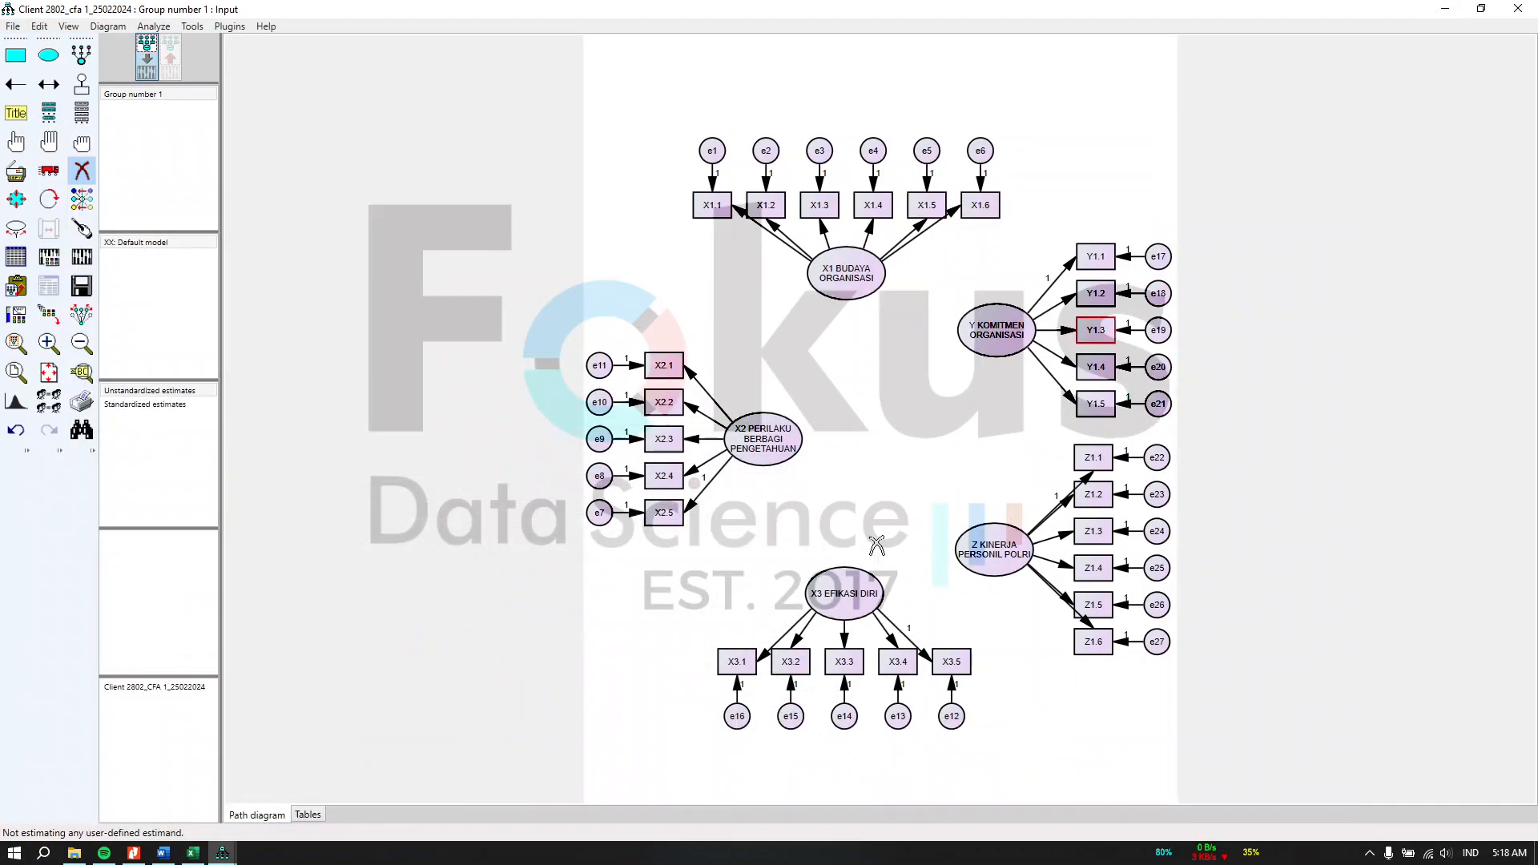
pyautogui.click(1446, 13)
# Step: Start a figure caption on the diagram and copy the model-fit template text from uji kelayakan model.txt
pyautogui.click(16, 113)
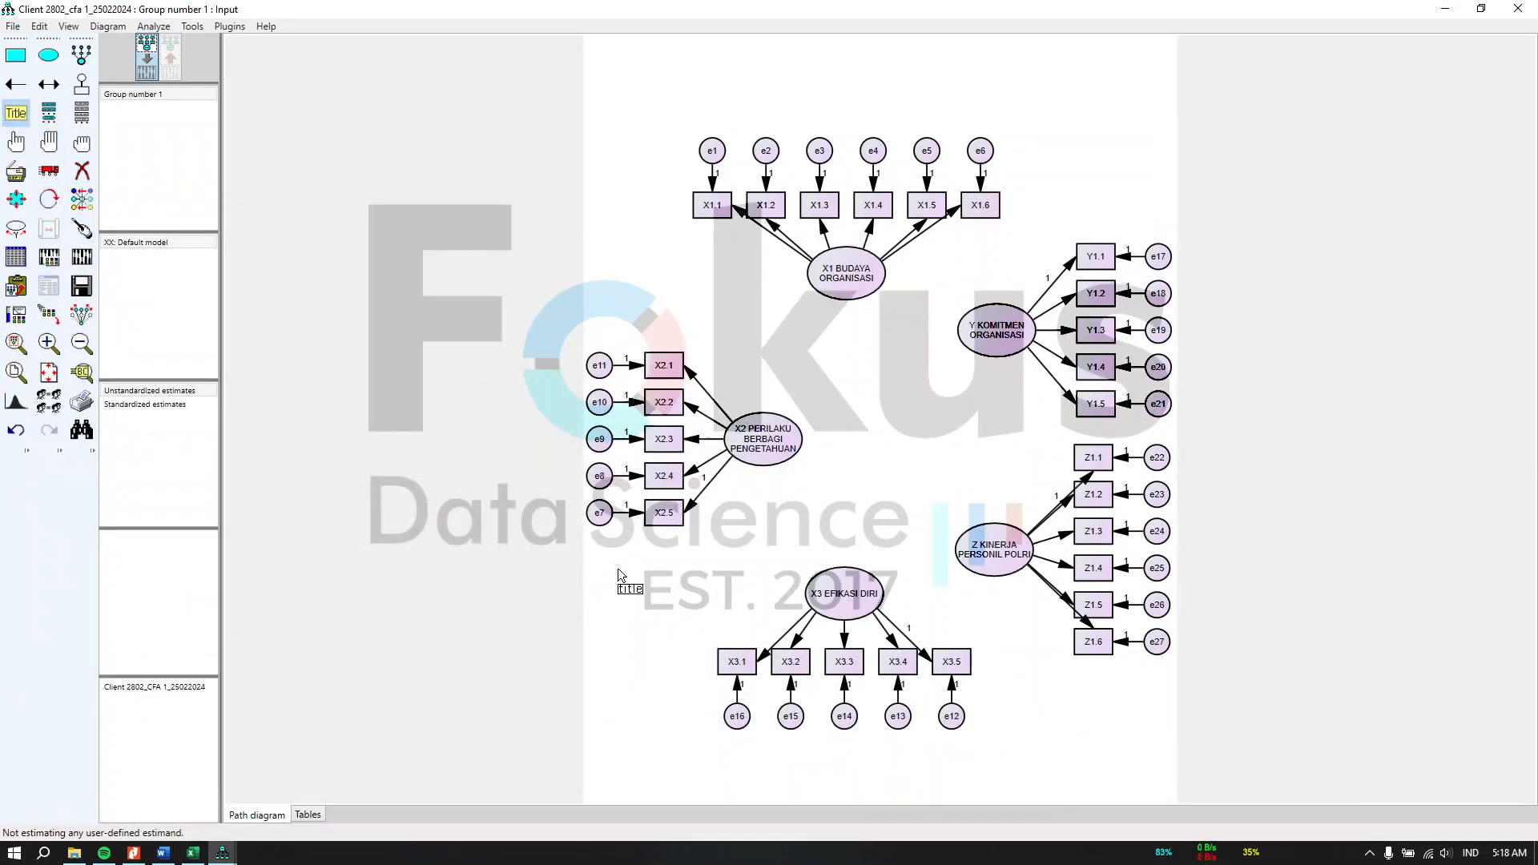
pyautogui.click(603, 559)
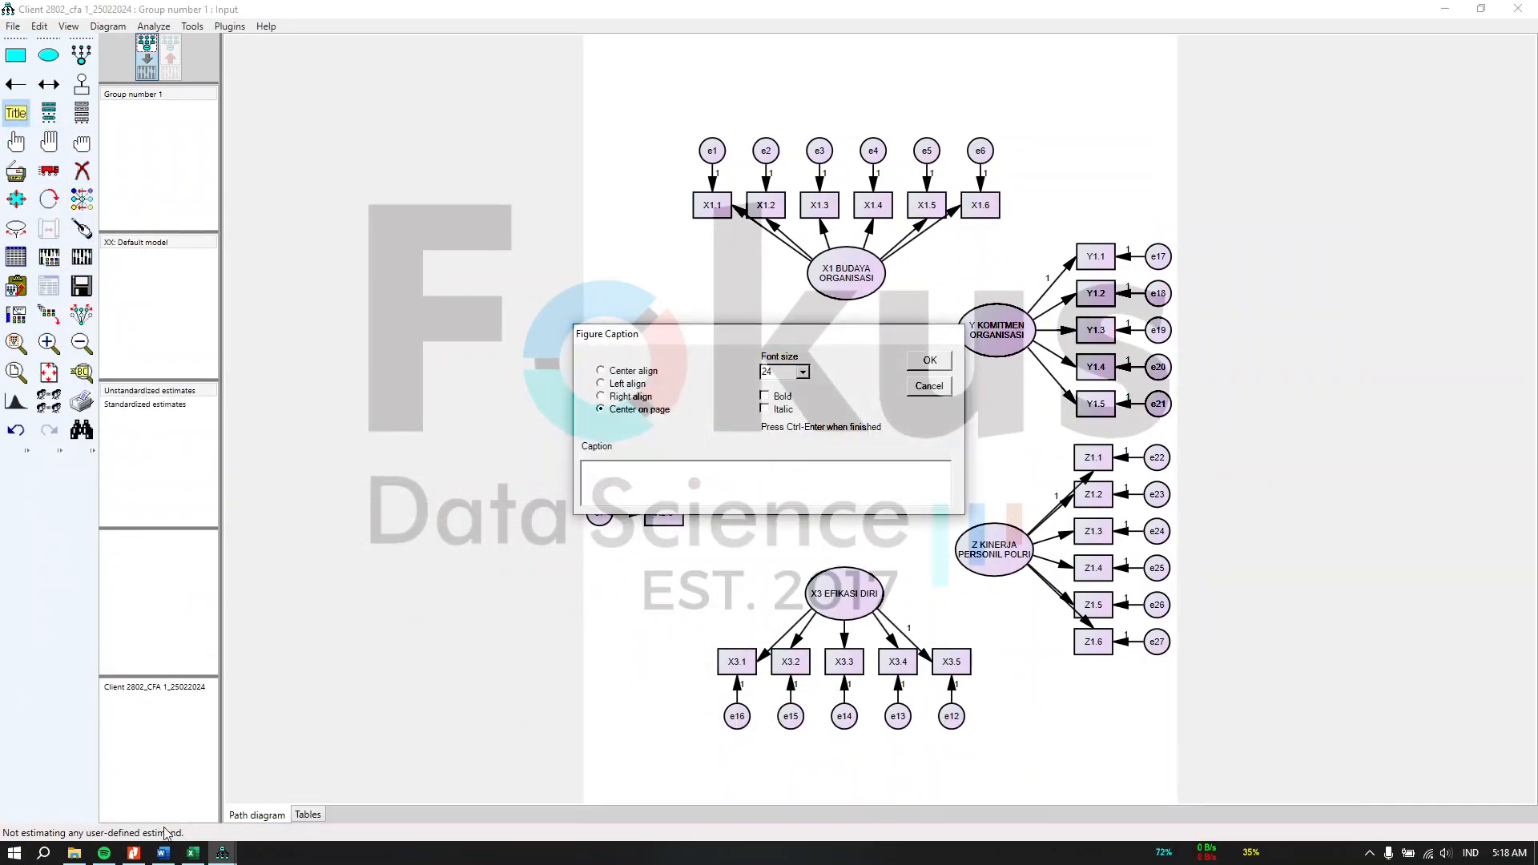
pyautogui.click(195, 859)
pyautogui.click(194, 860)
pyautogui.click(81, 860)
pyautogui.click(267, 600)
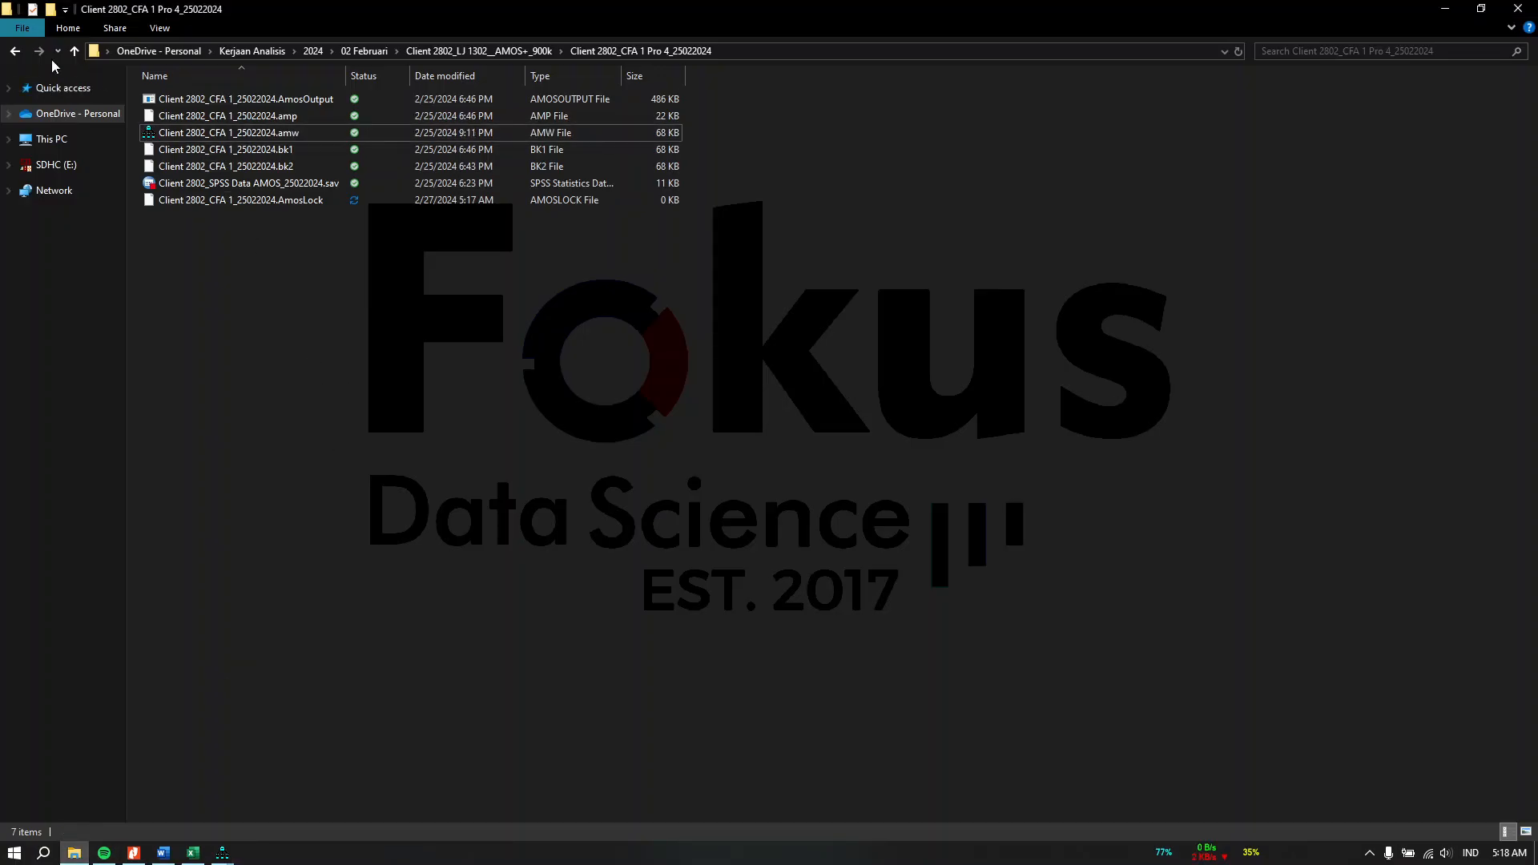
pyautogui.click(16, 53)
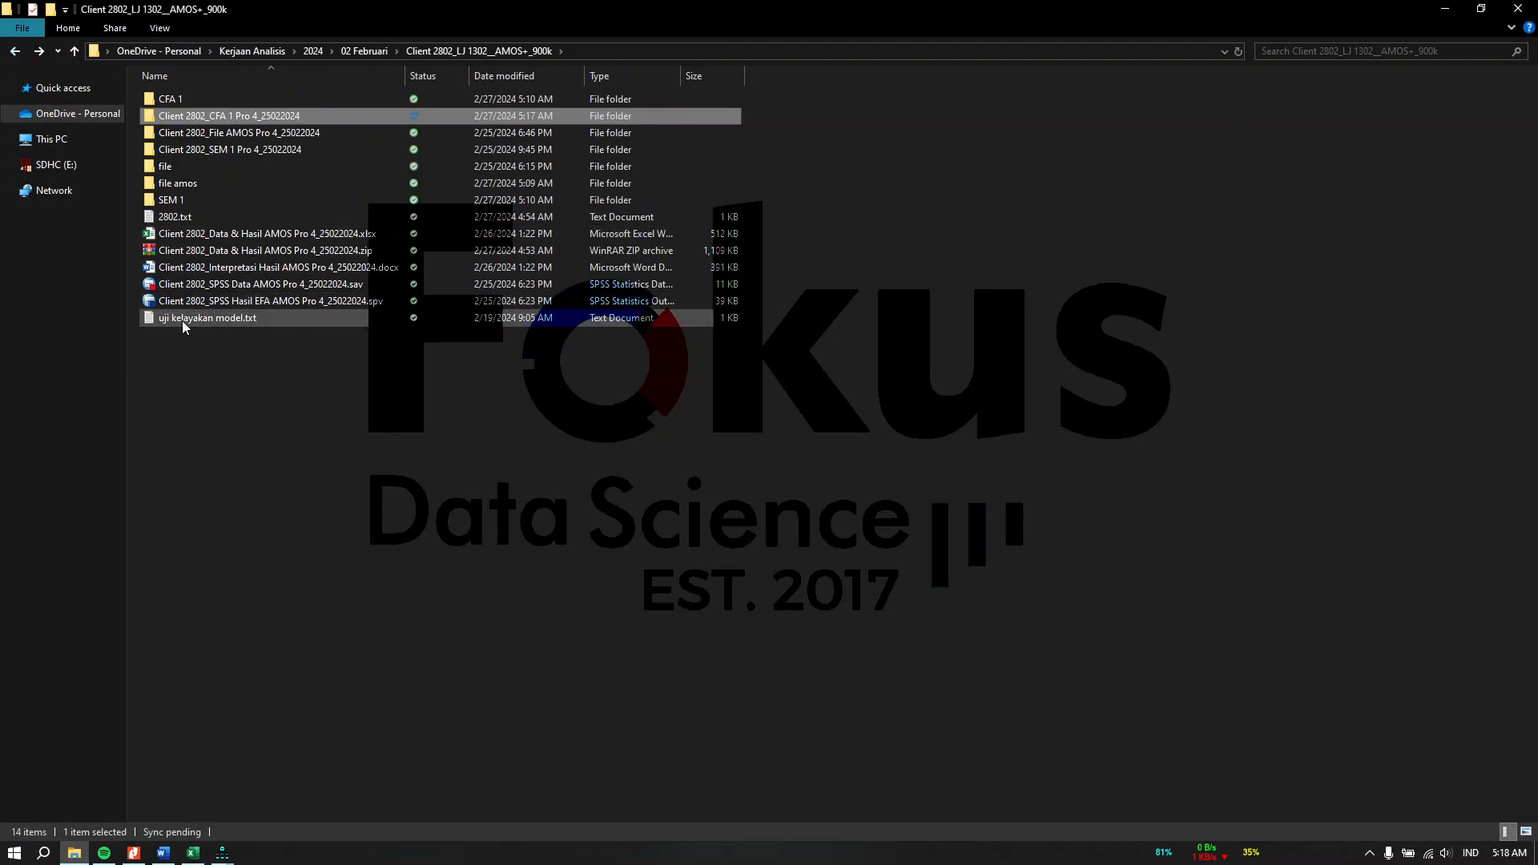
pyautogui.doubleClick(182, 318)
pyautogui.hotkey('ctrl', 'a')
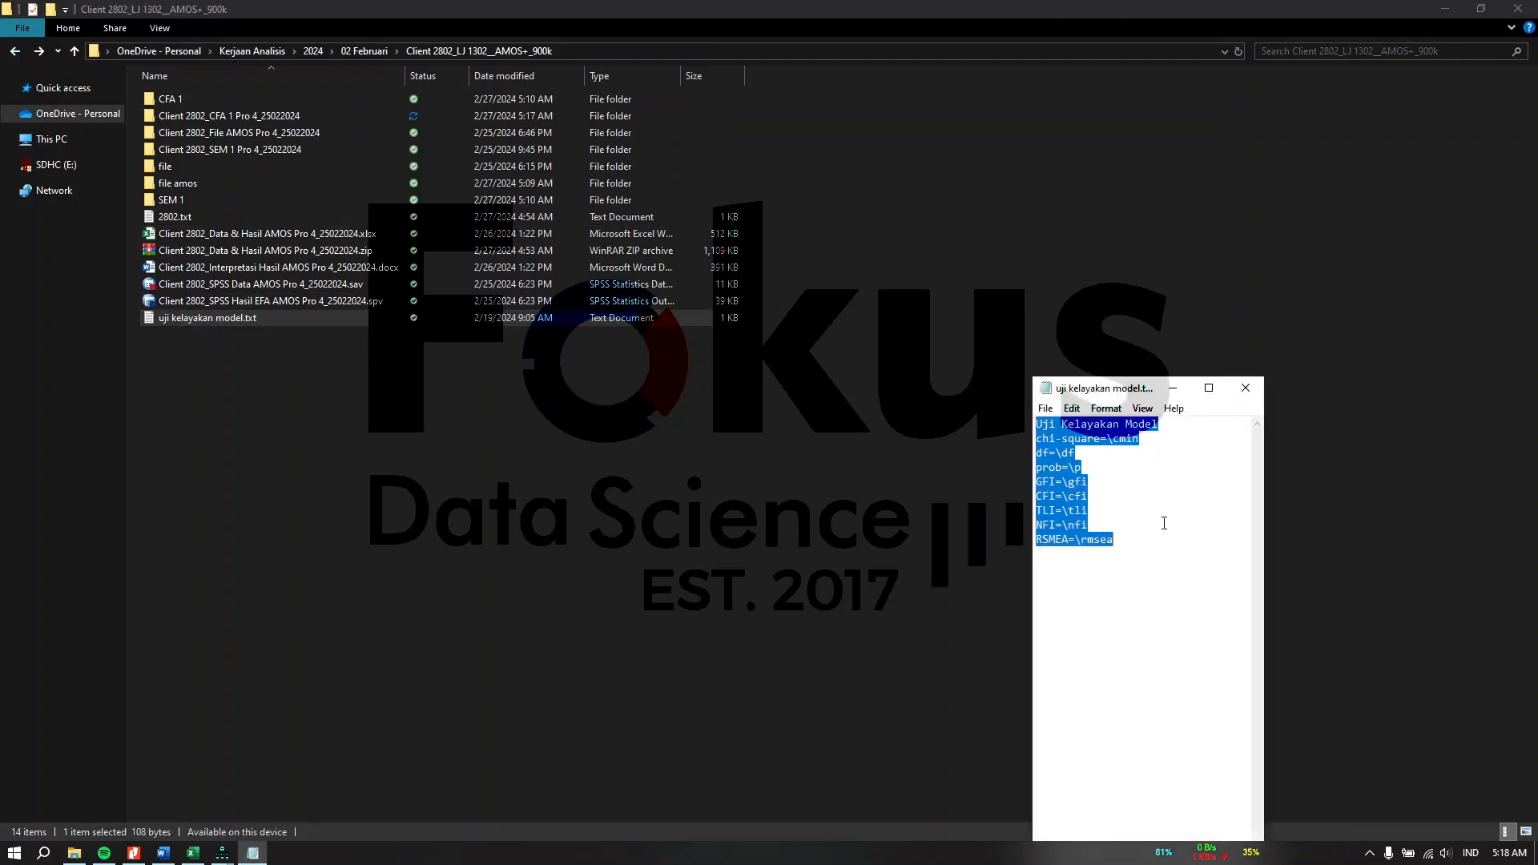
pyautogui.click(1246, 388)
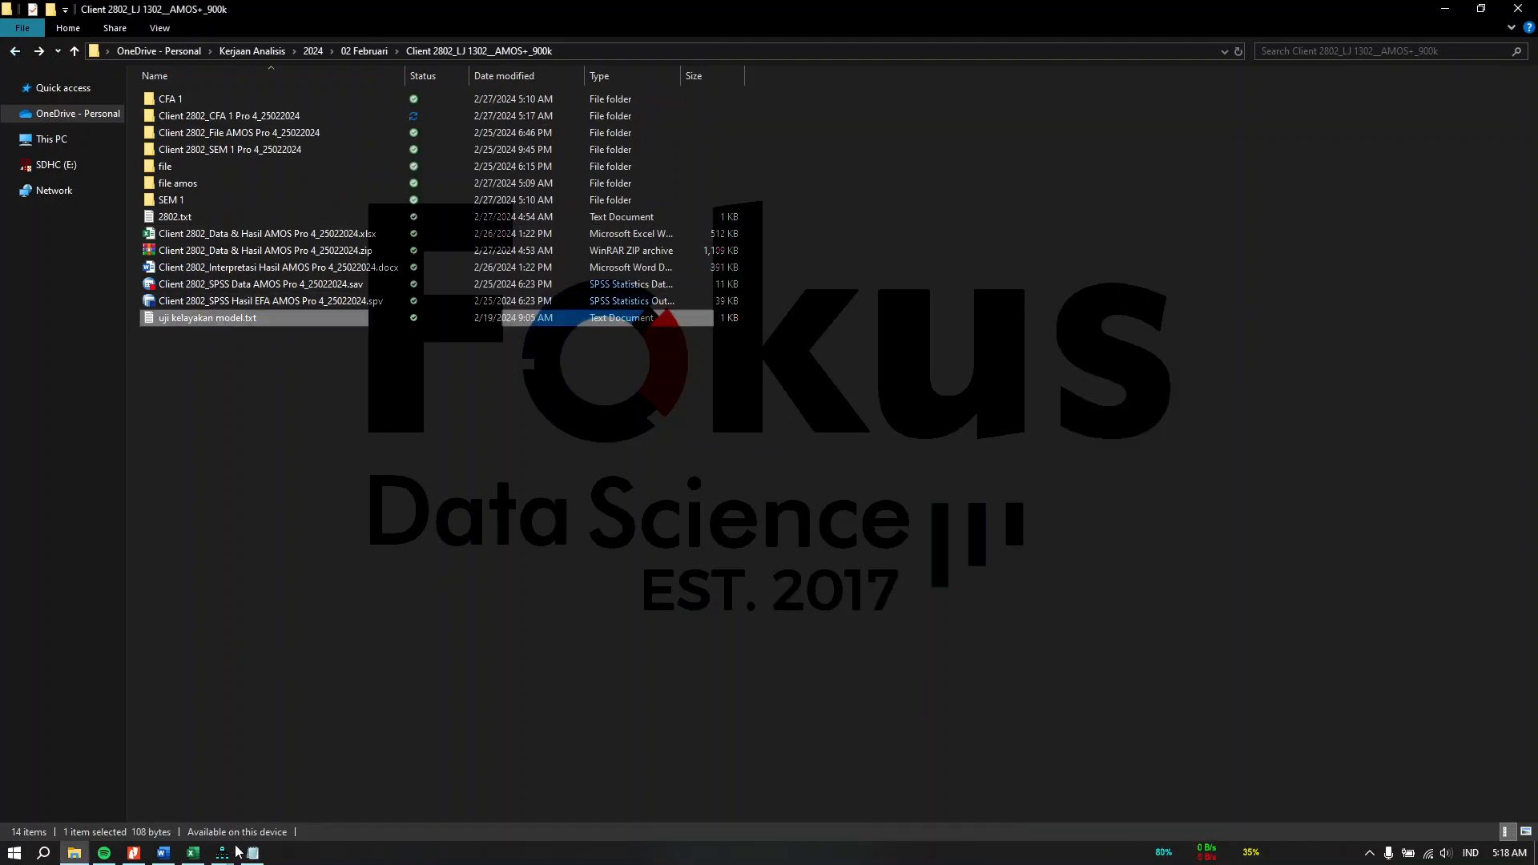
# Step: Paste the fit-index text into the caption, set it to centre align with a smaller font size, and confirm
pyautogui.moveTo(251, 852)
pyautogui.click(520, 761)
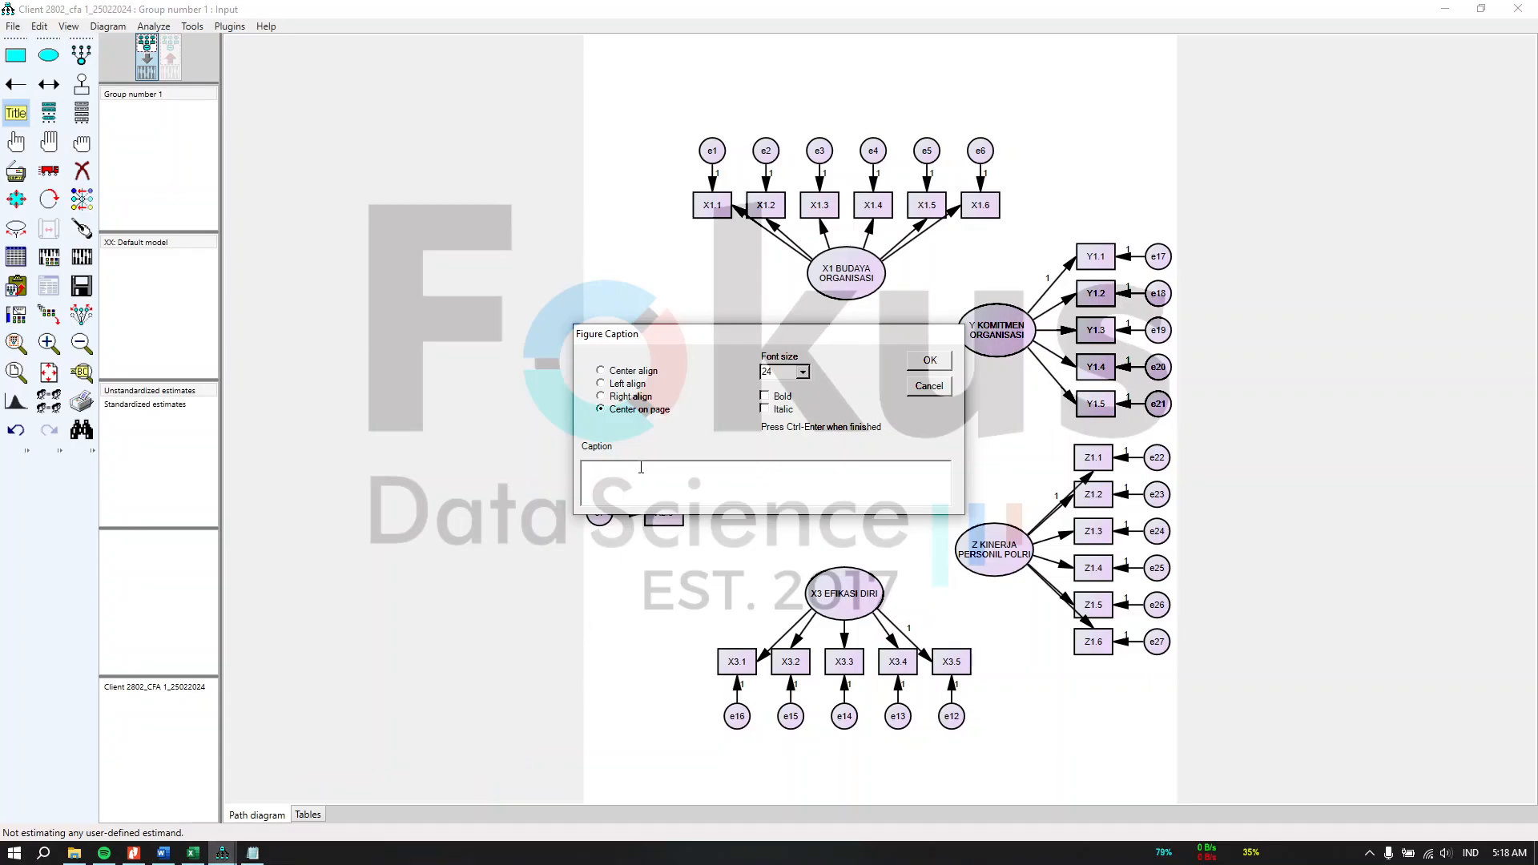
pyautogui.write('CFI=\\cfi TLI=\\tli NFI=\\nfi RSMEA=\\rmsea')
pyautogui.click(805, 373)
pyautogui.scroll(4, 792, 423)
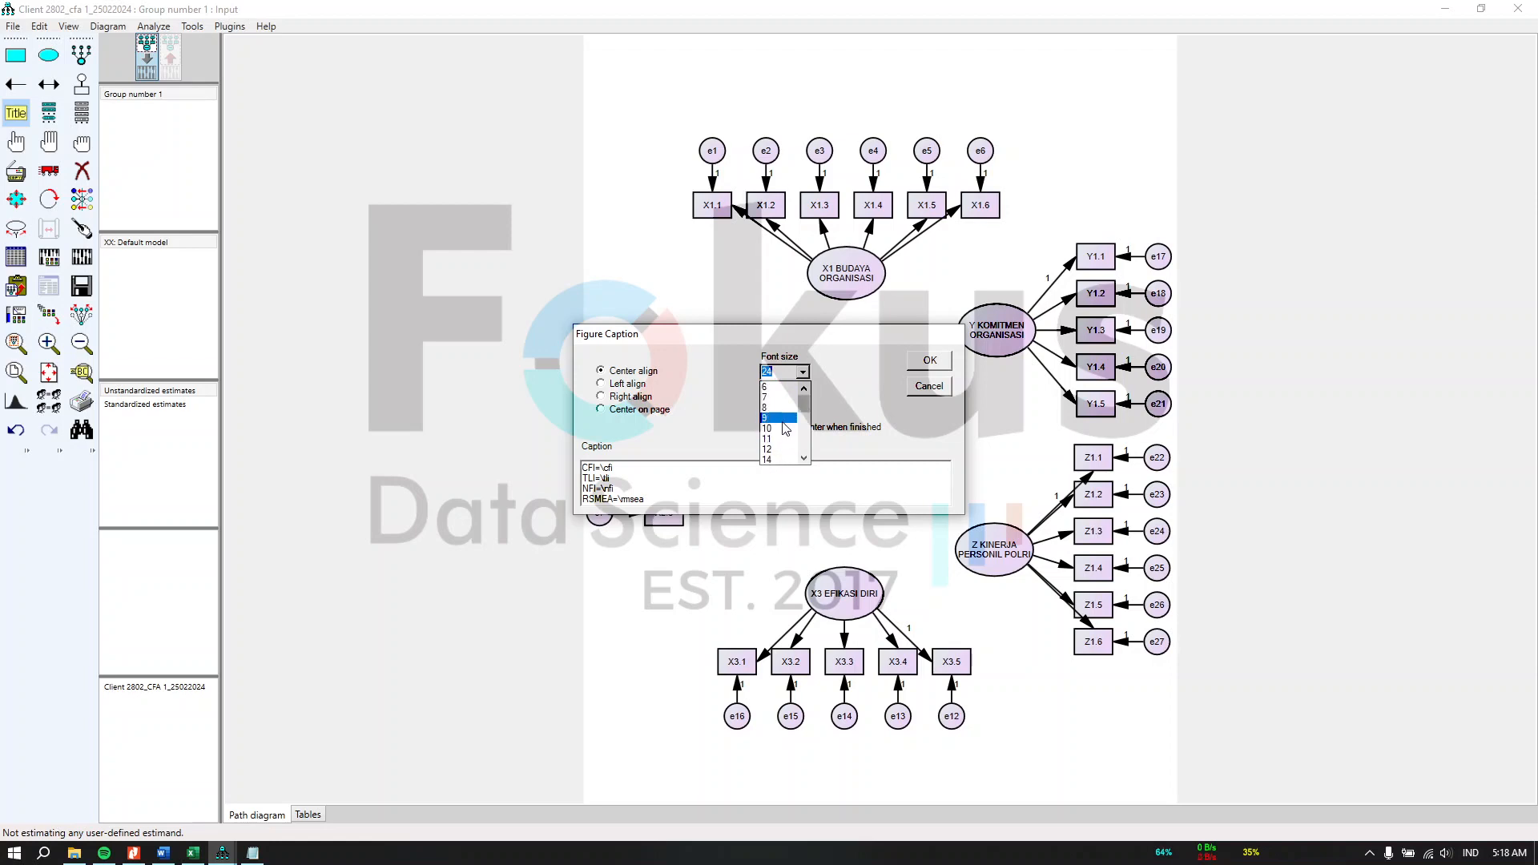
pyautogui.click(804, 459)
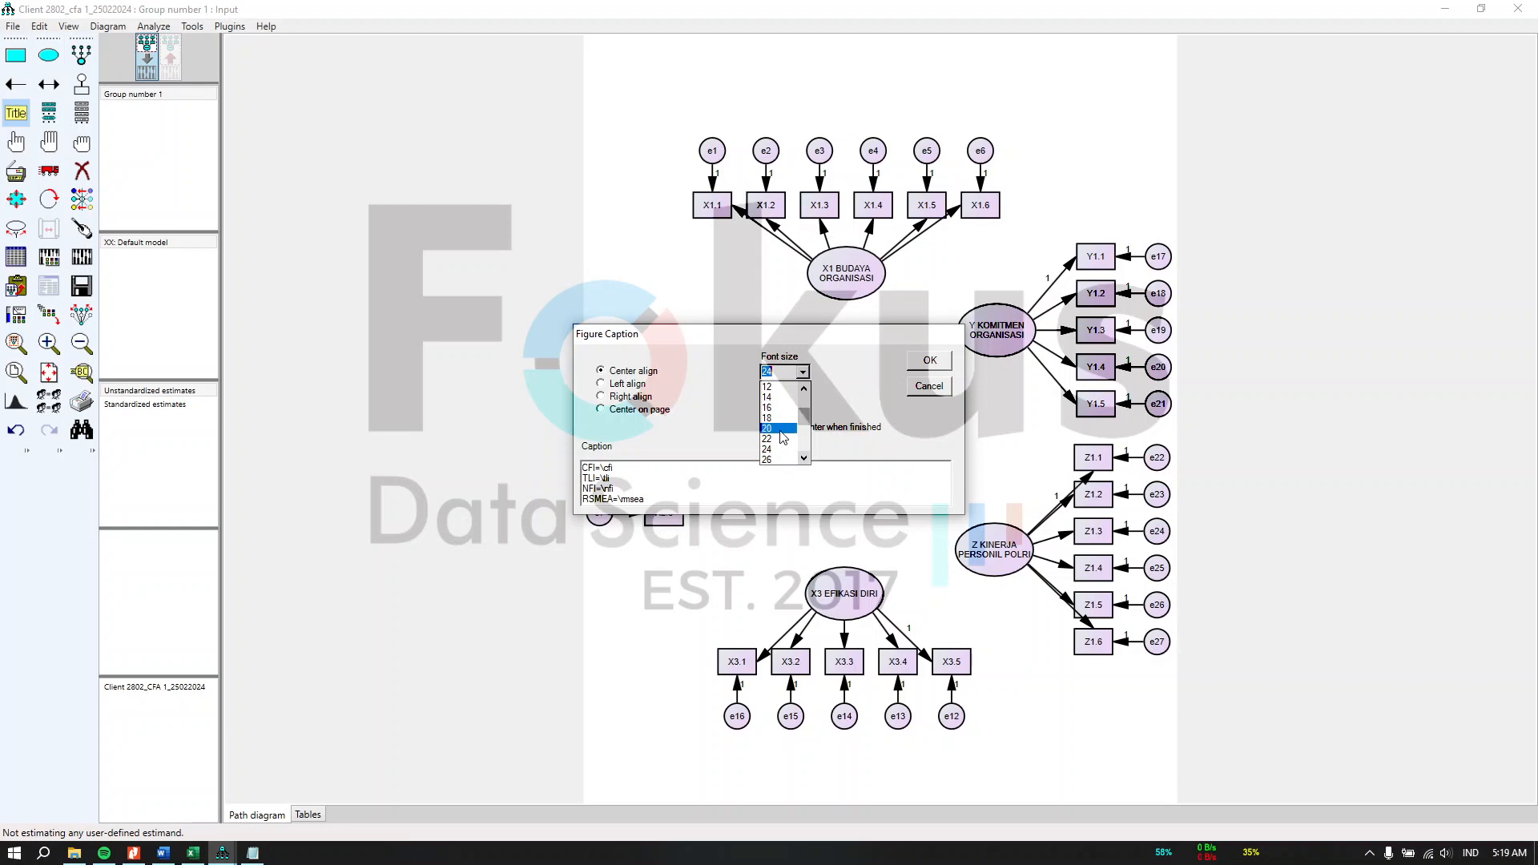
pyautogui.click(776, 443)
pyautogui.click(930, 361)
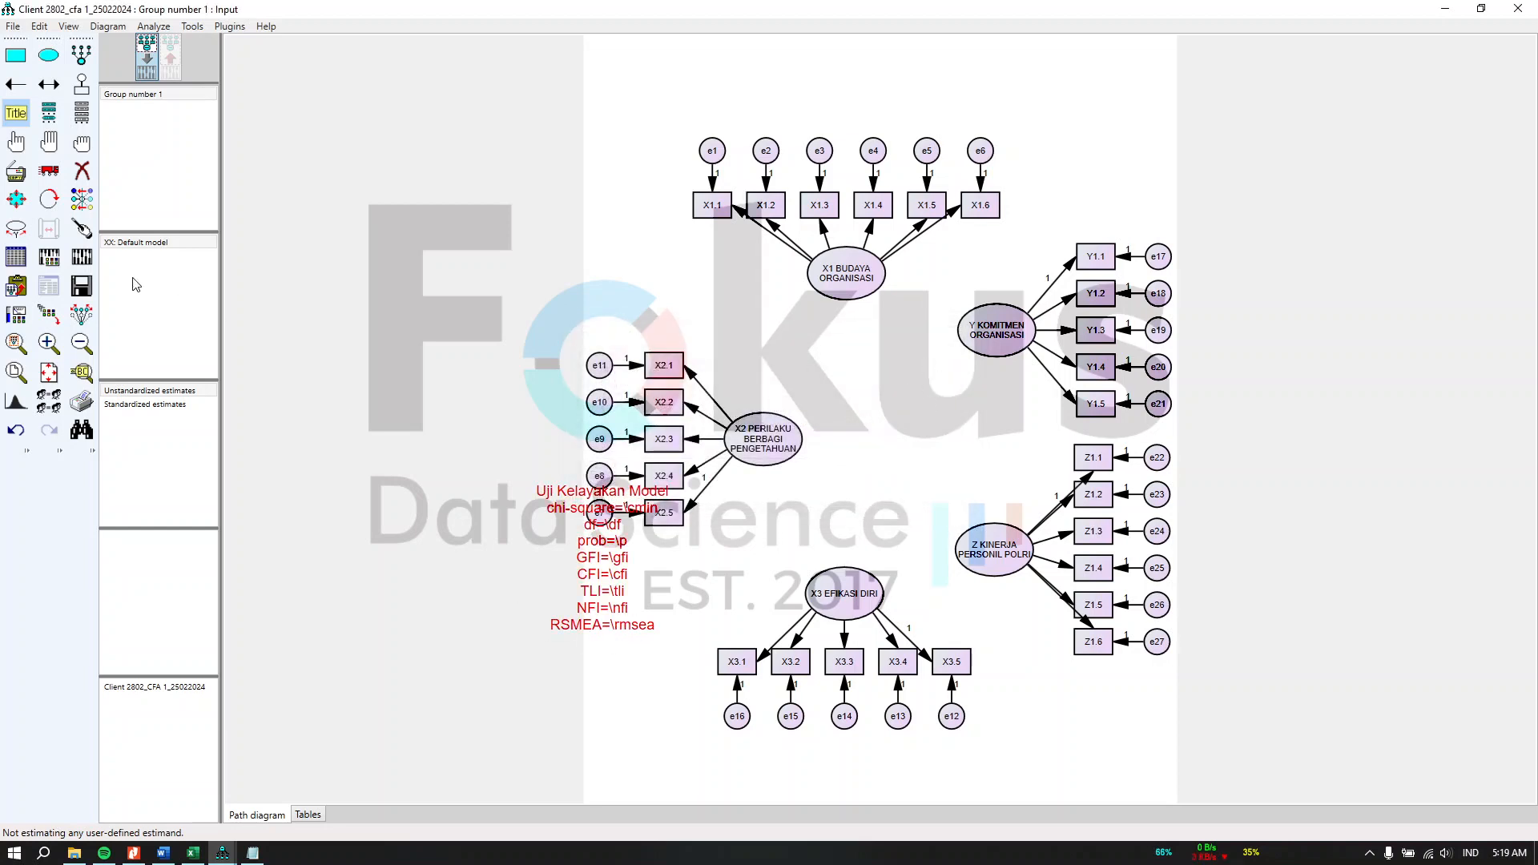
# Step: Move the fit-index caption below the X2 construct, left of the X3 construct
pyautogui.click(50, 180)
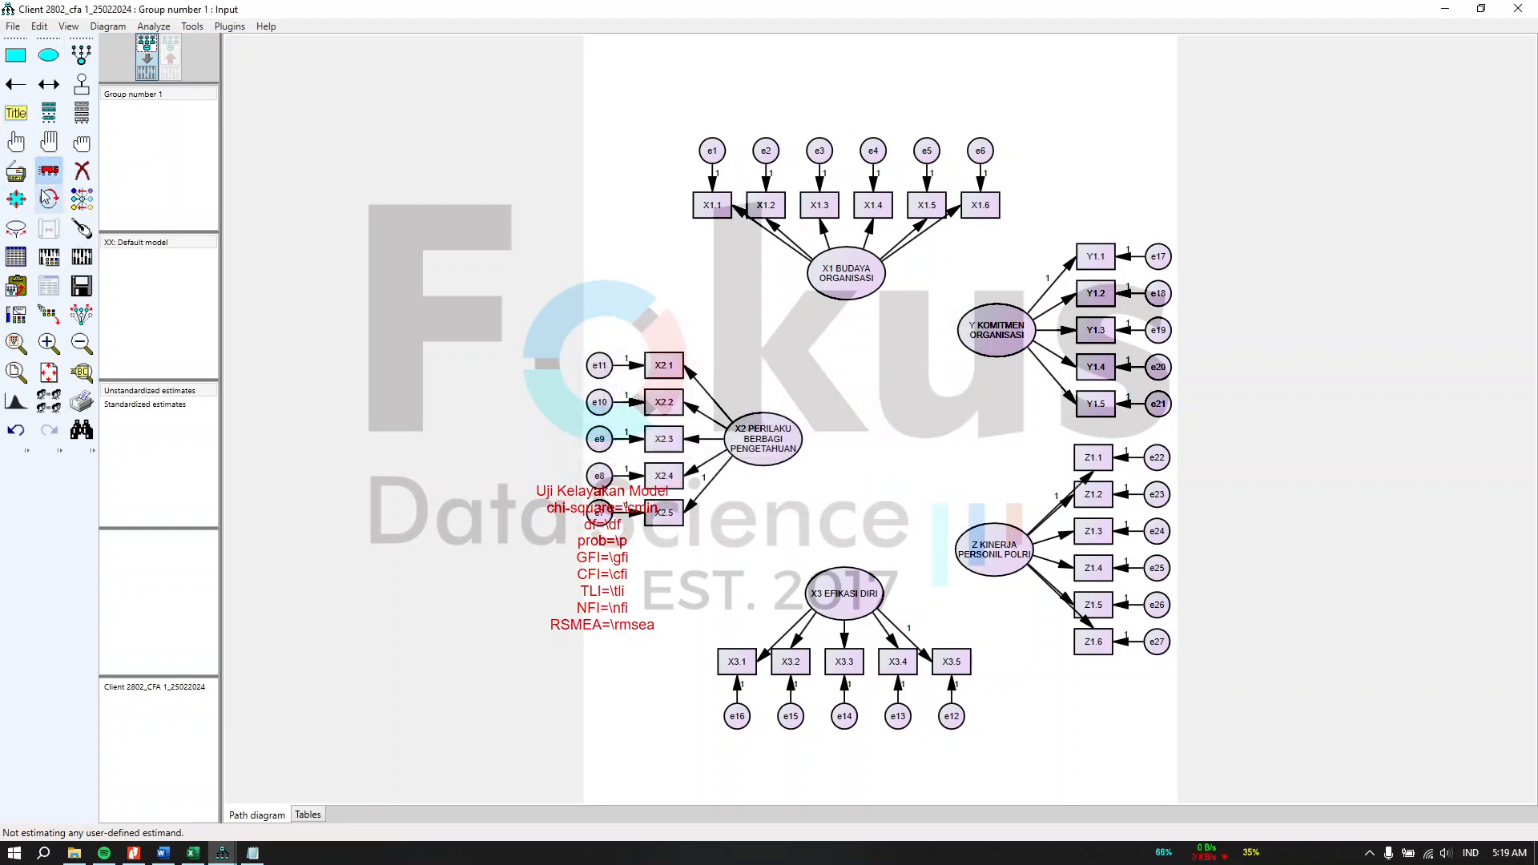
pyautogui.moveTo(601, 608); pyautogui.dragTo(654, 694)
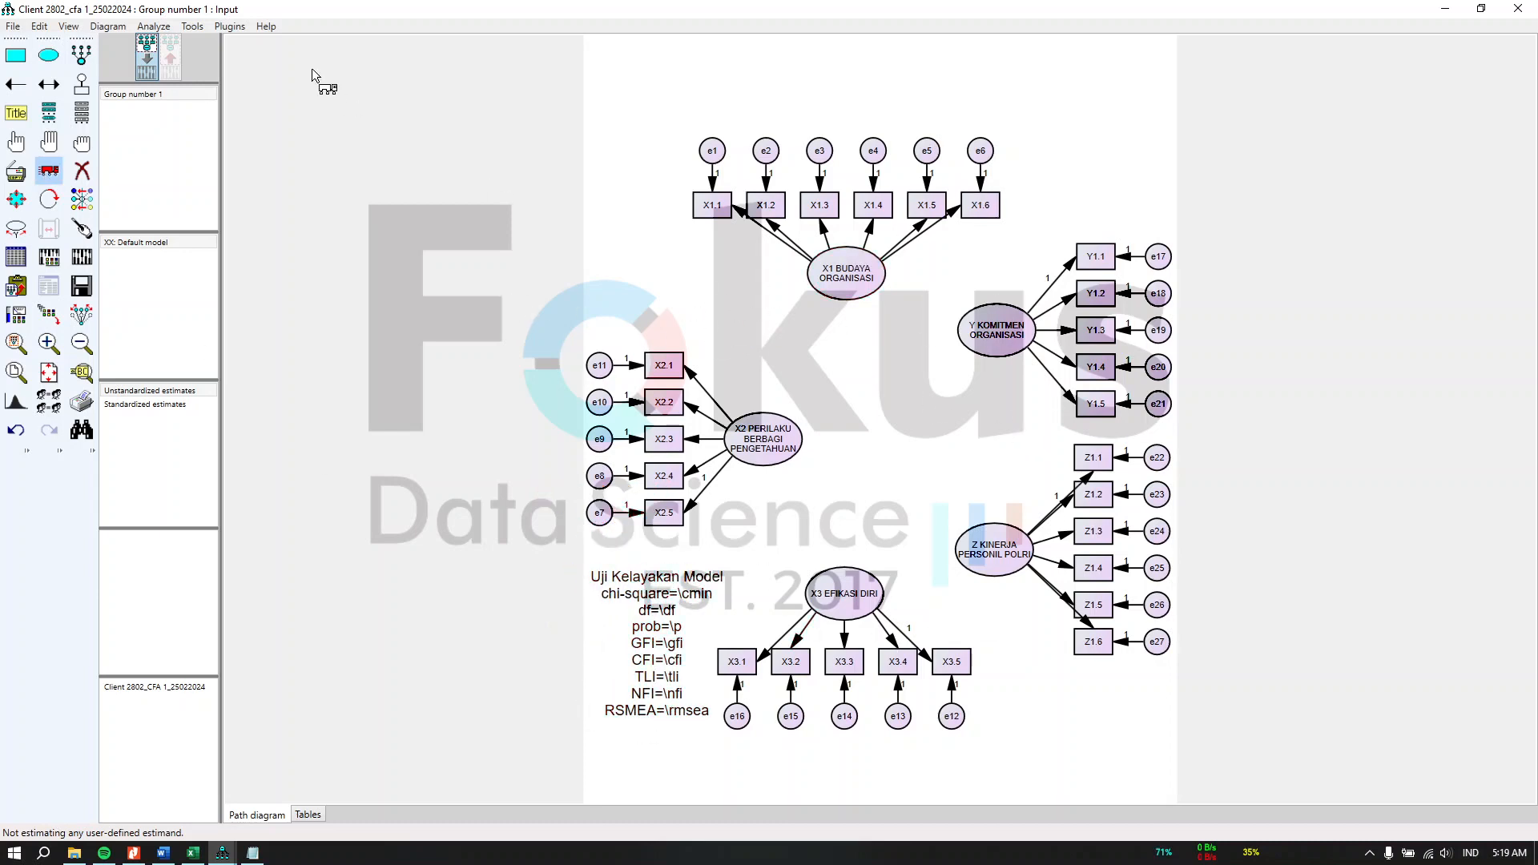
# Step: Select all five latent constructs and draw covariances among them with the Draw Covariances plugin
pyautogui.click(17, 145)
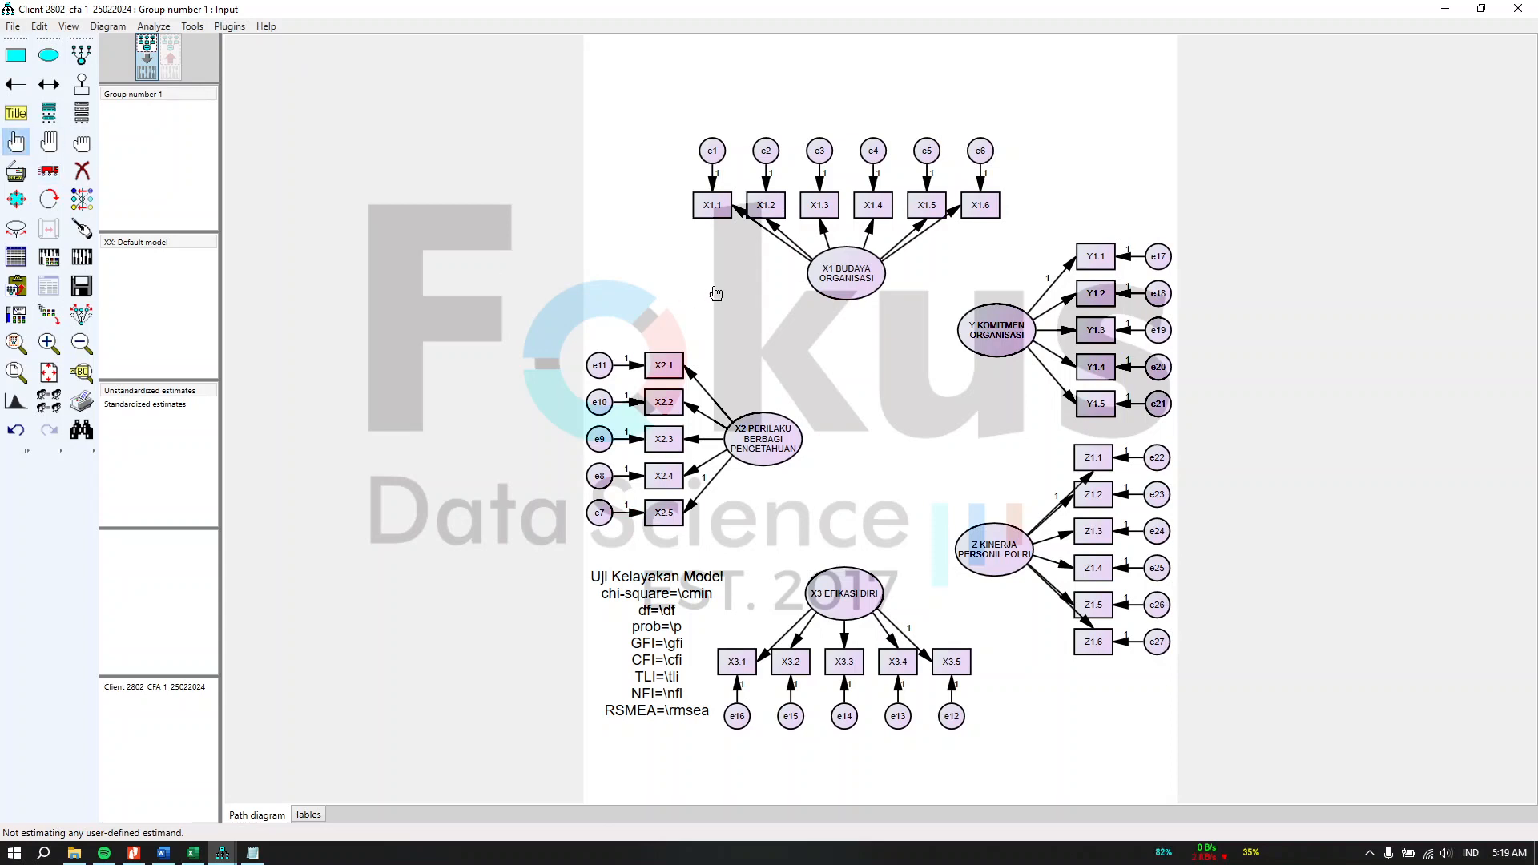
pyautogui.click(832, 282)
pyautogui.click(1011, 353)
pyautogui.click(971, 571)
pyautogui.click(858, 599)
pyautogui.click(740, 419)
pyautogui.click(230, 27)
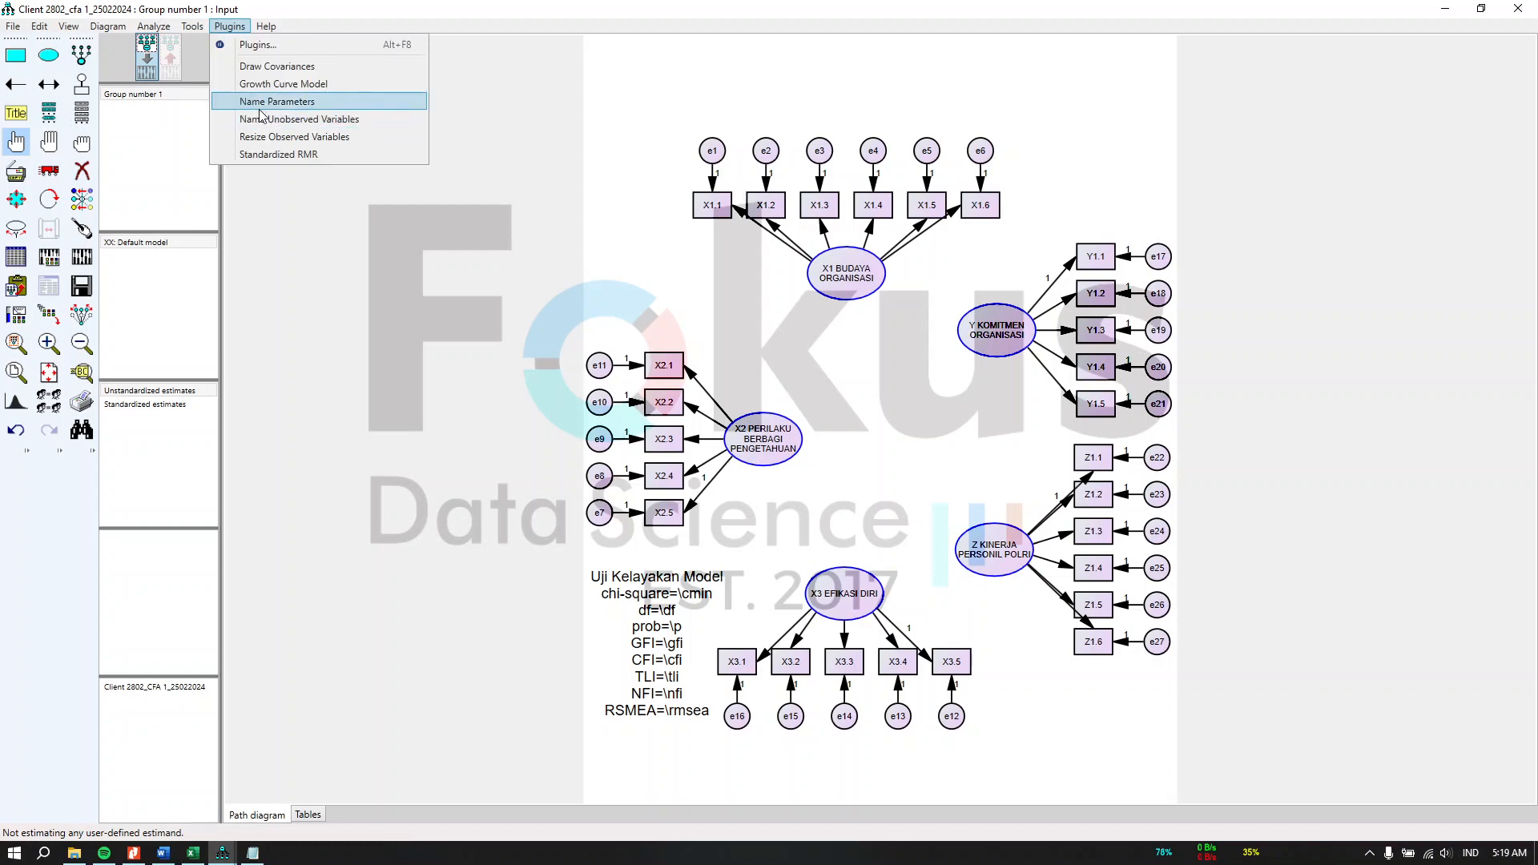
pyautogui.click(296, 69)
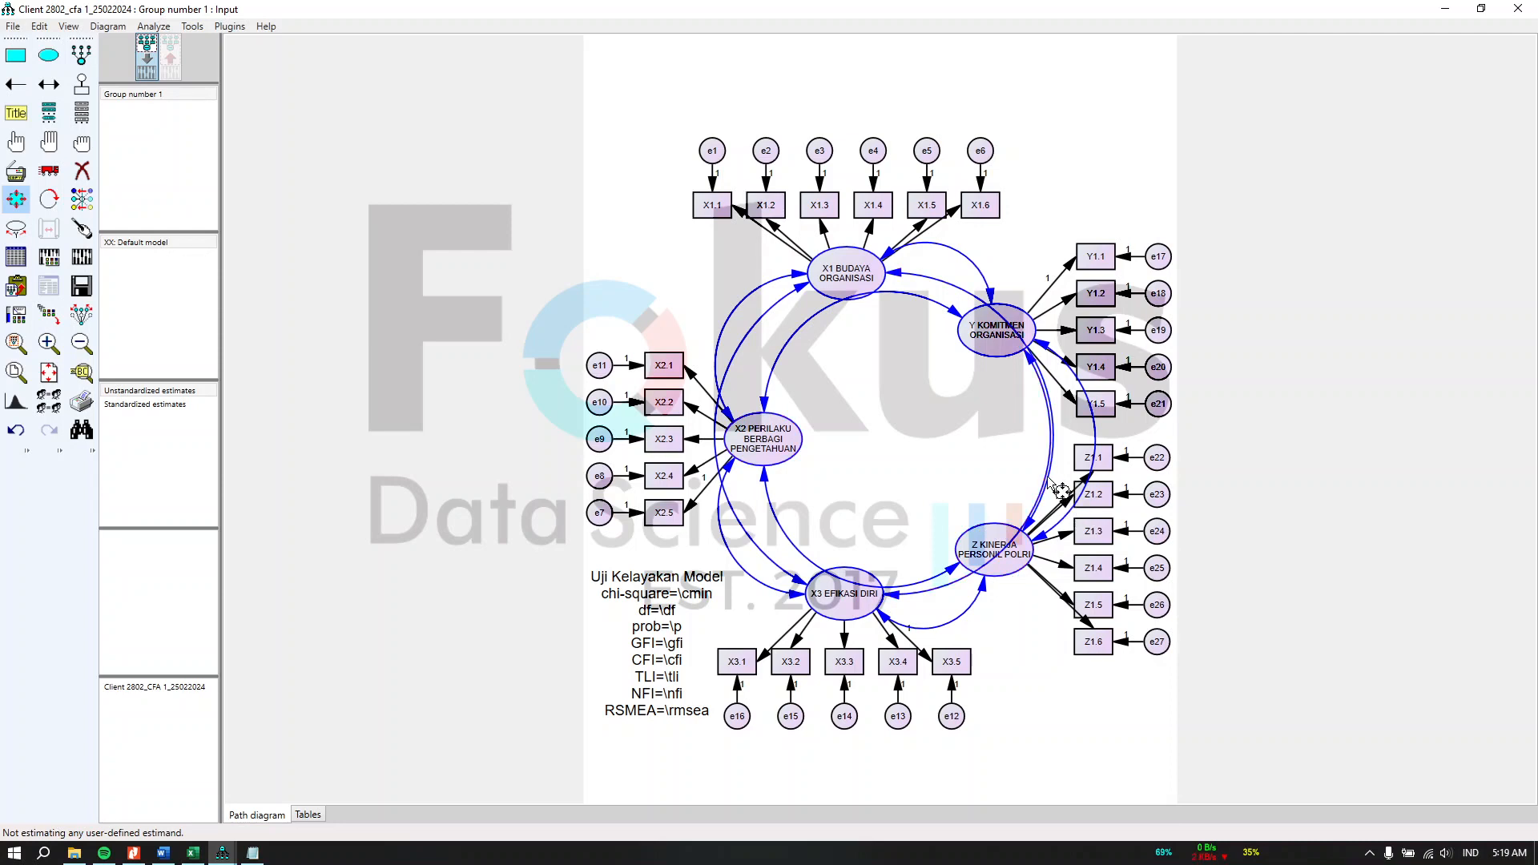
# Step: Tidy the covariance arrows between the latent constructs, touch up the X2 construct, and deselect all objects
pyautogui.moveTo(1048, 479); pyautogui.dragTo(970, 445)
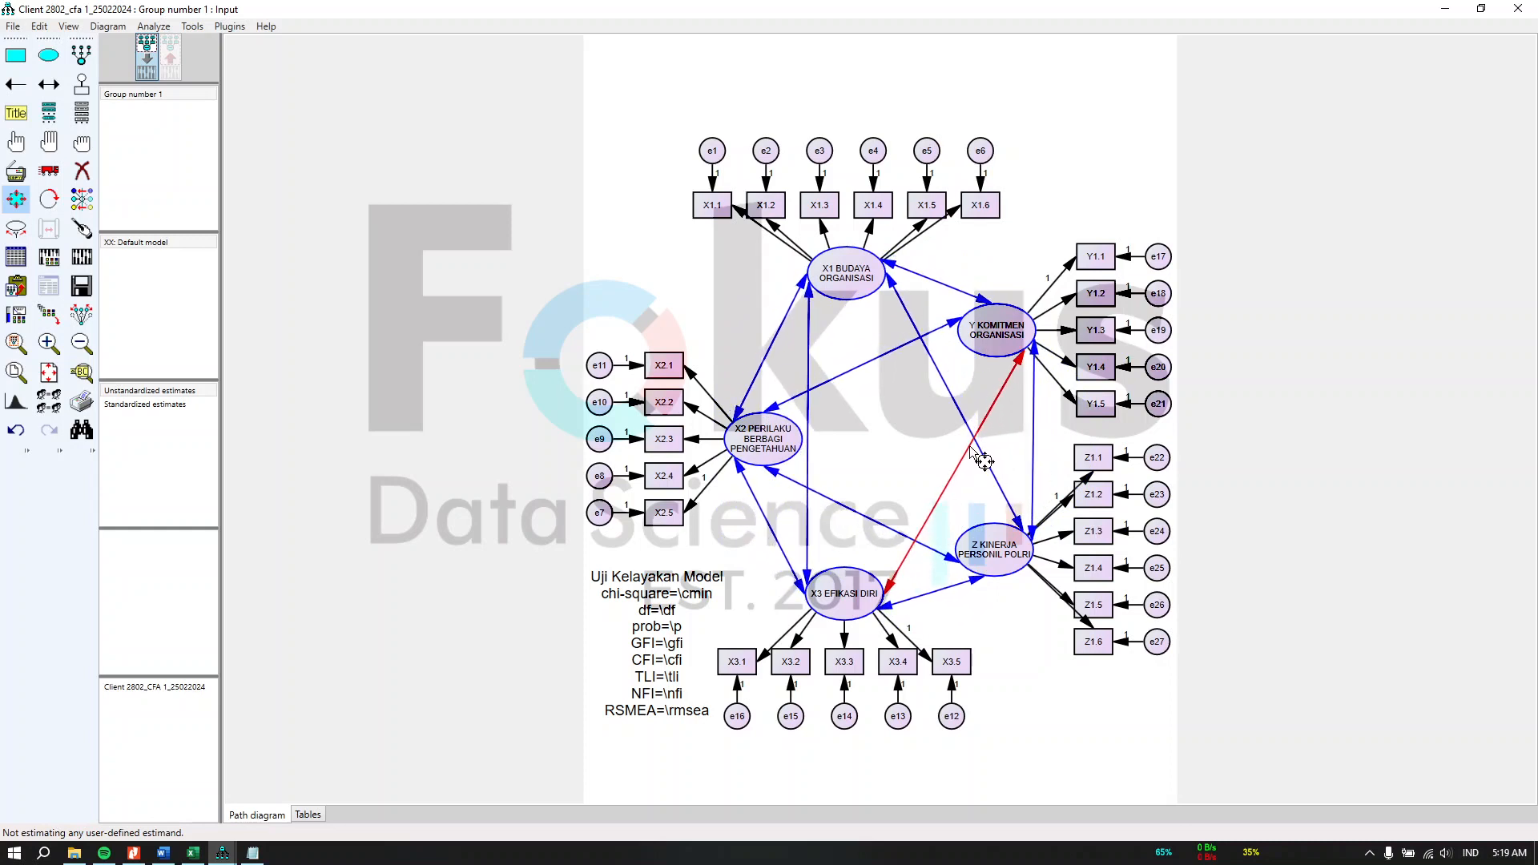
pyautogui.click(81, 231)
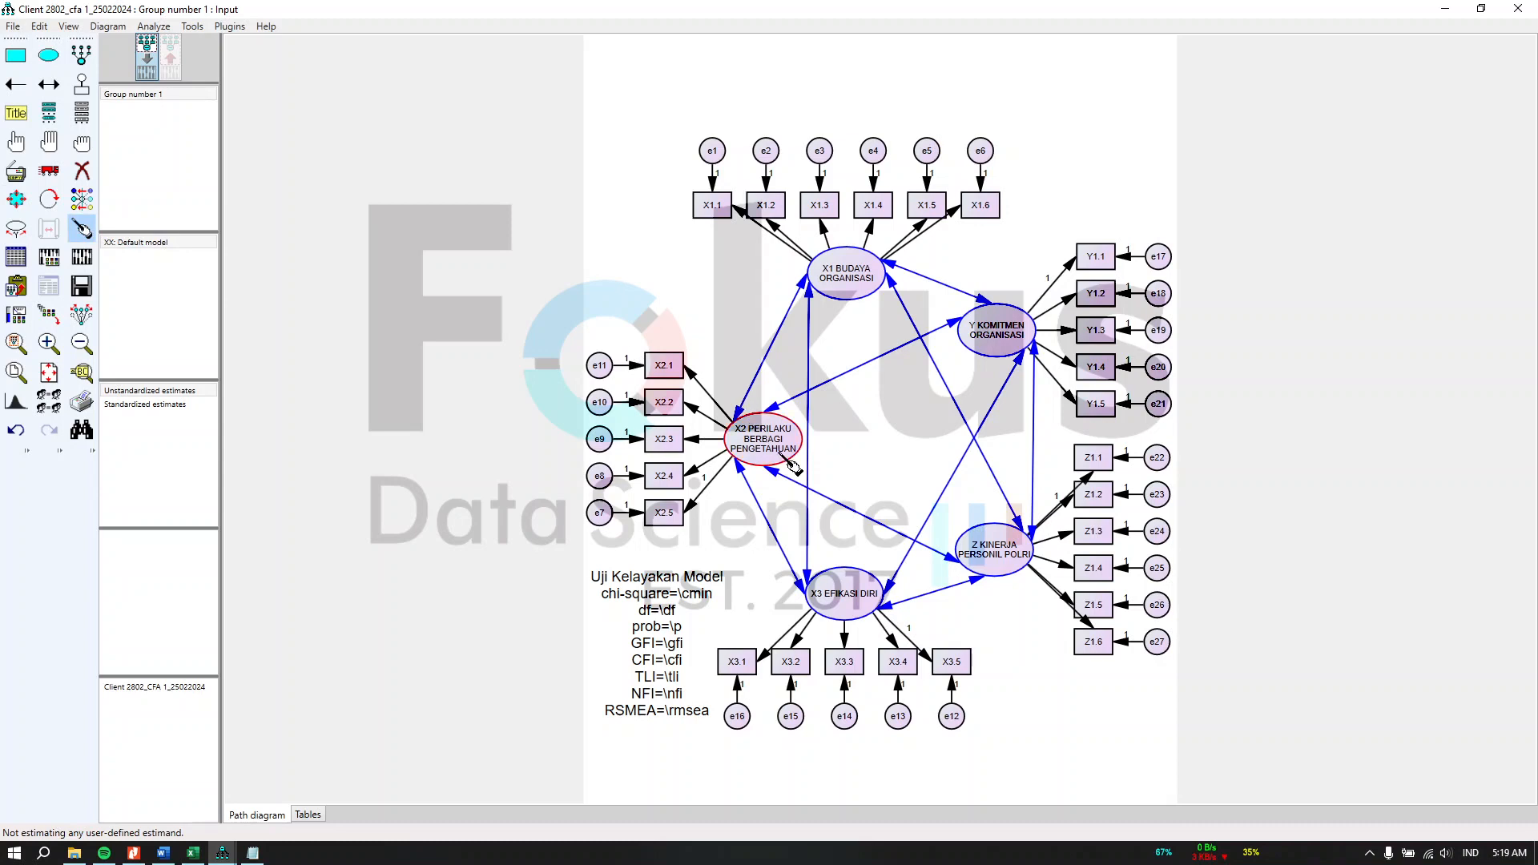
pyautogui.click(776, 459)
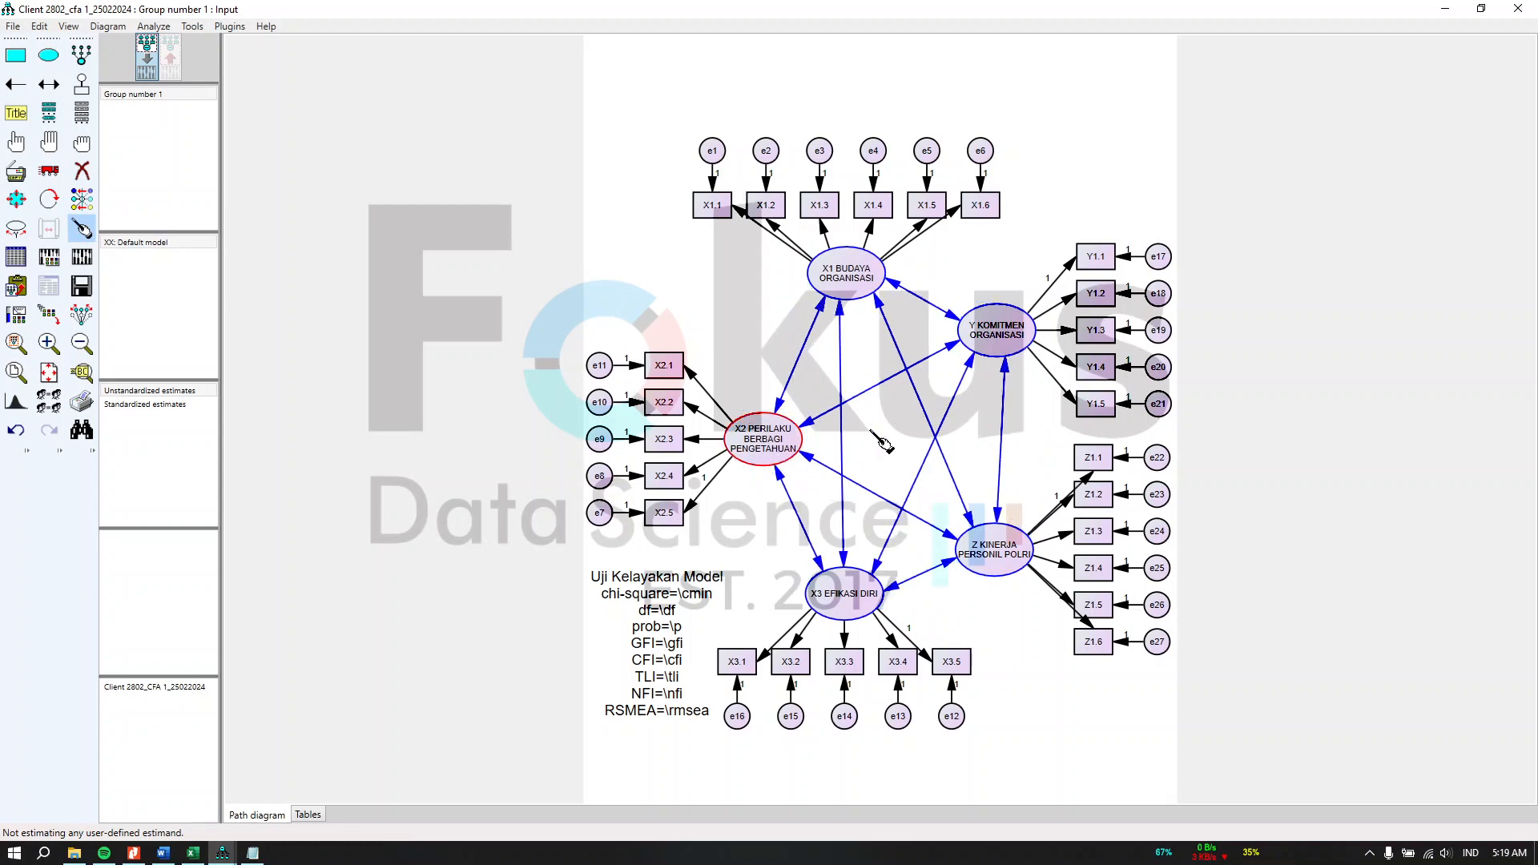
pyautogui.click(80, 152)
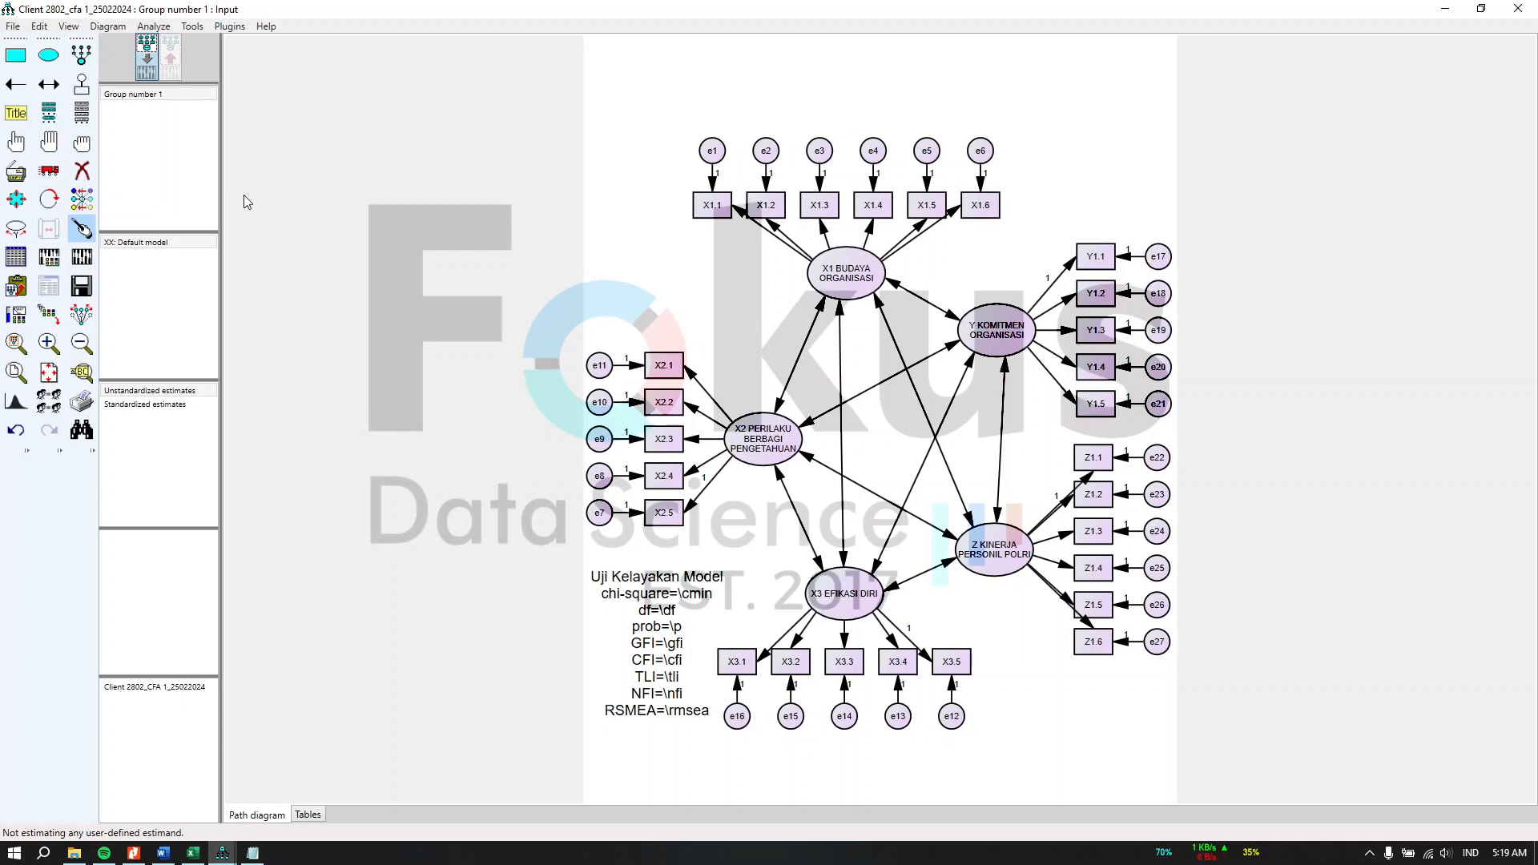
# Step: In Analysis Properties output, enable squared multiple correlations, sample and implied moments, all implied moments, modification indices, and indirect, direct & total effects
pyautogui.click(54, 267)
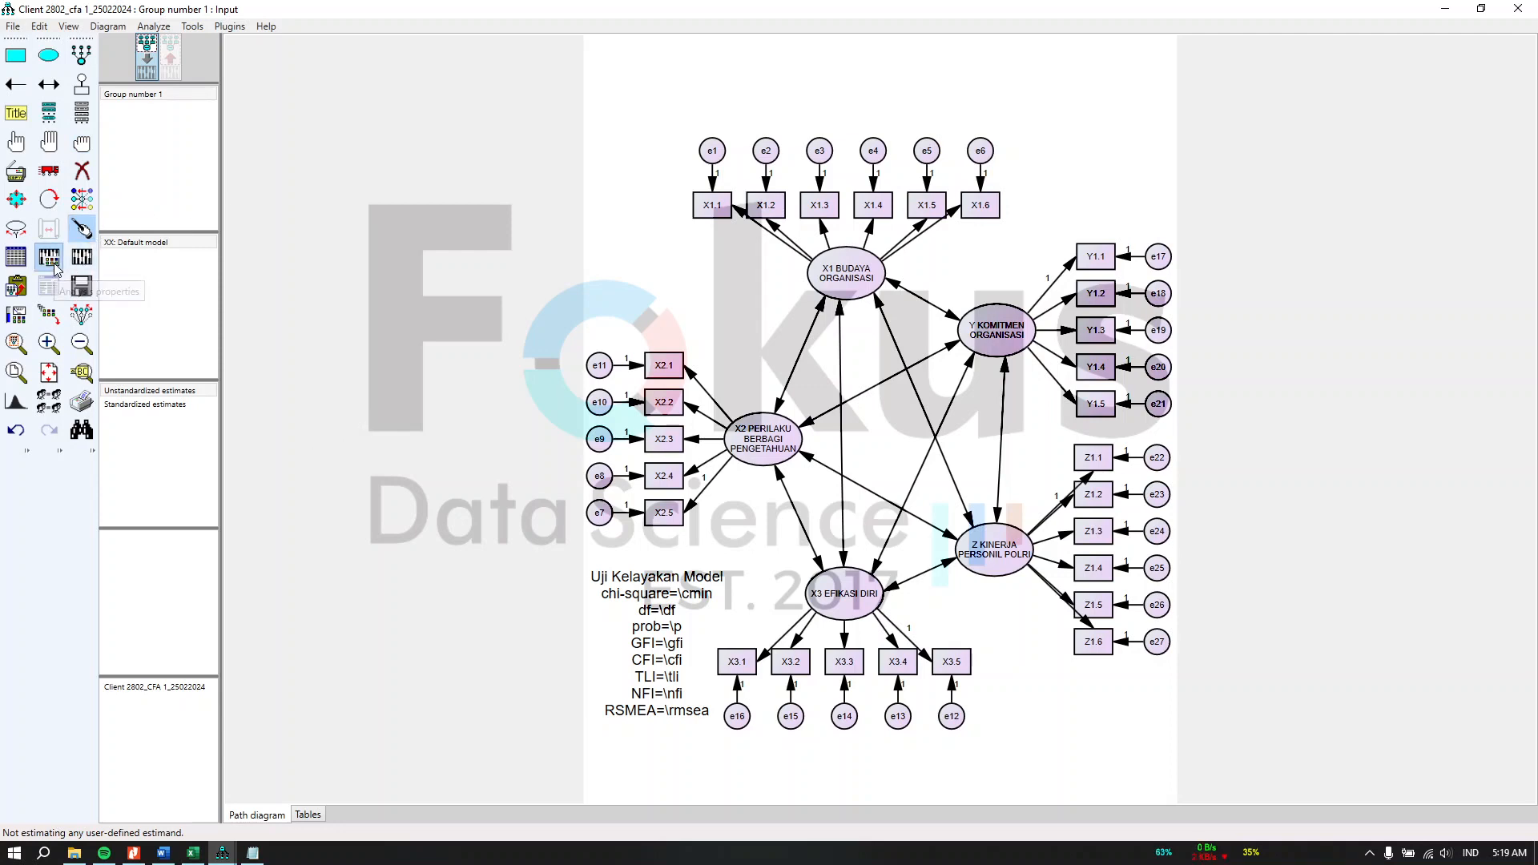
pyautogui.click(700, 229)
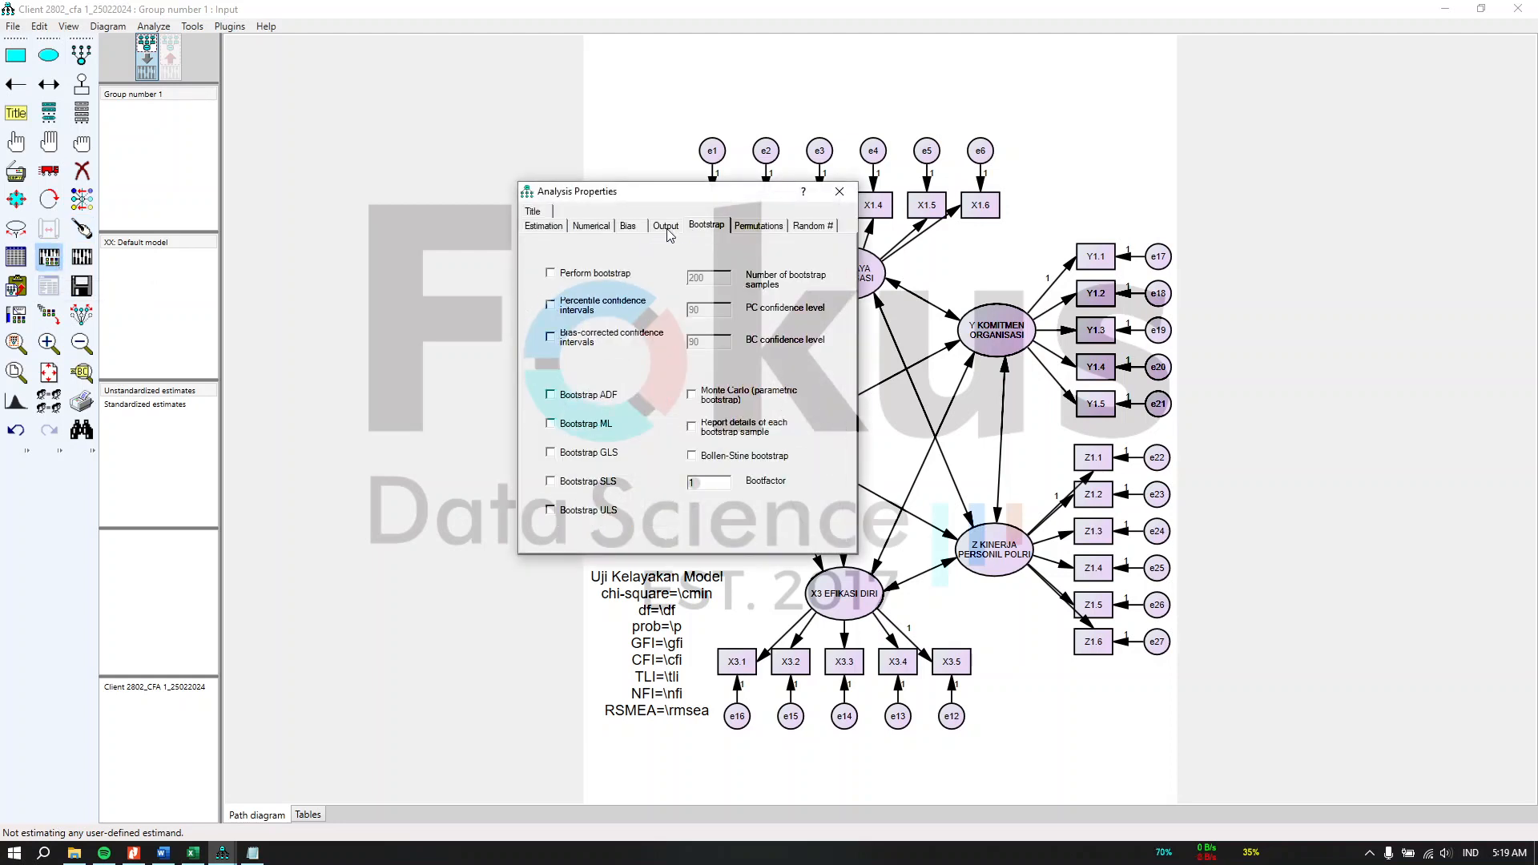
pyautogui.click(667, 228)
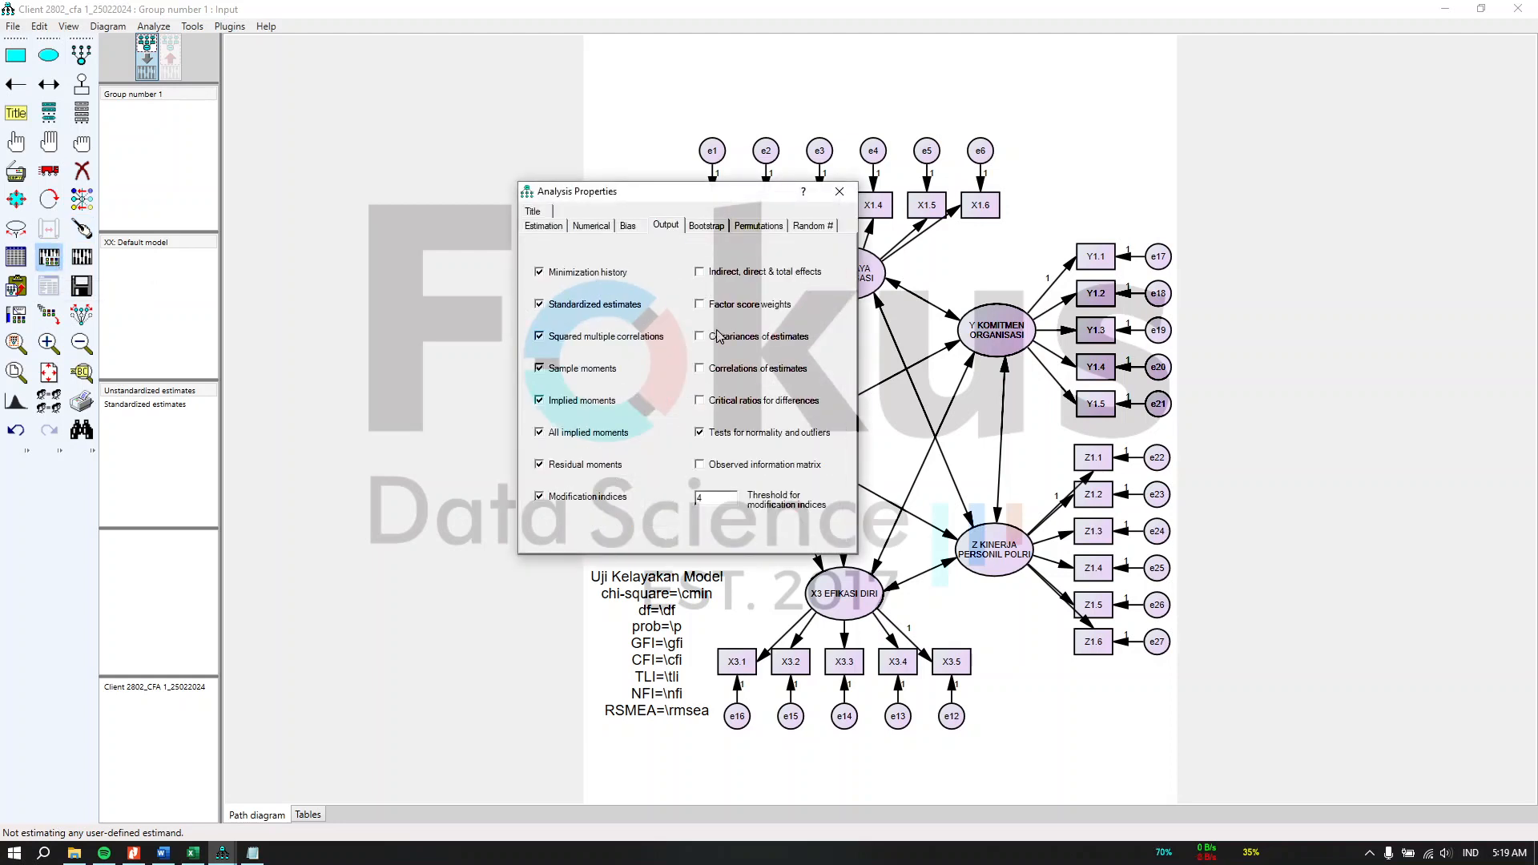
pyautogui.click(610, 339)
pyautogui.click(601, 373)
pyautogui.click(593, 402)
pyautogui.click(568, 432)
pyautogui.click(564, 500)
pyautogui.click(753, 269)
pyautogui.click(840, 192)
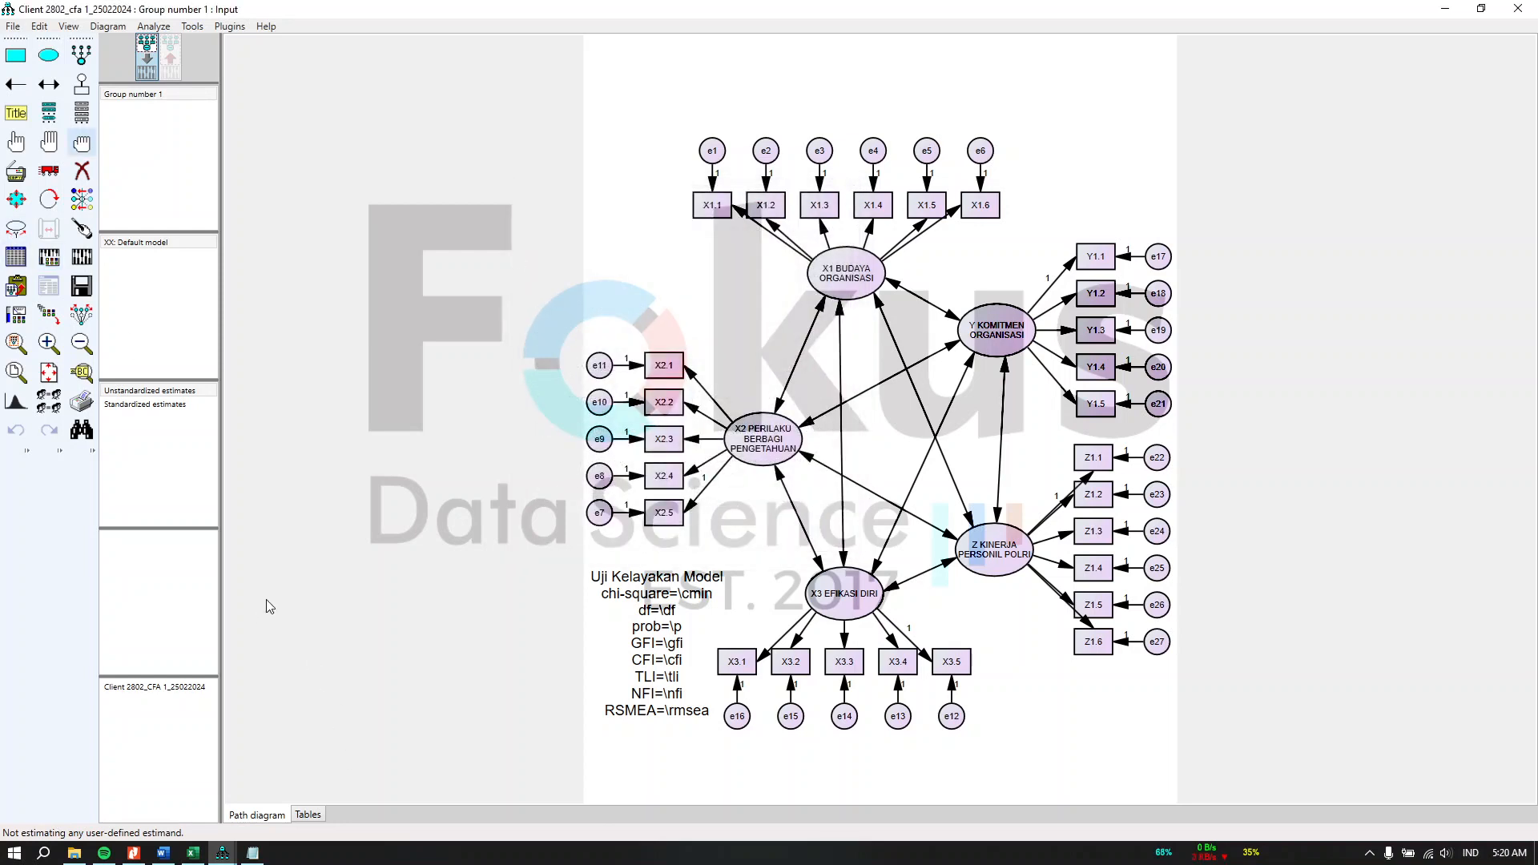
# Step: Compare the chosen output options with the reference Analysis Properties shown in the Excel sheet
pyautogui.click(206, 860)
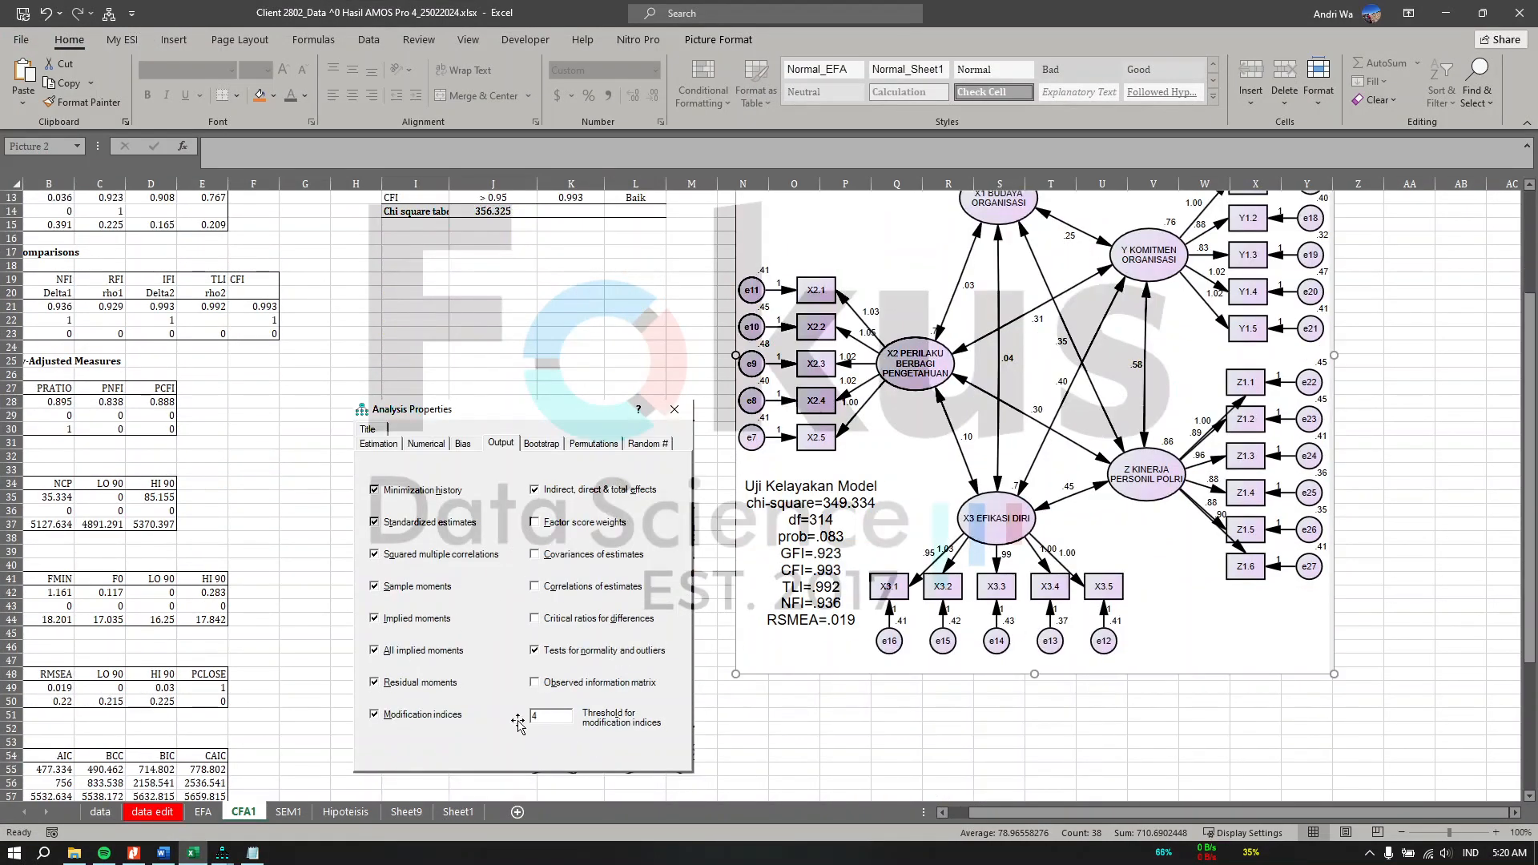
pyautogui.click(1446, 16)
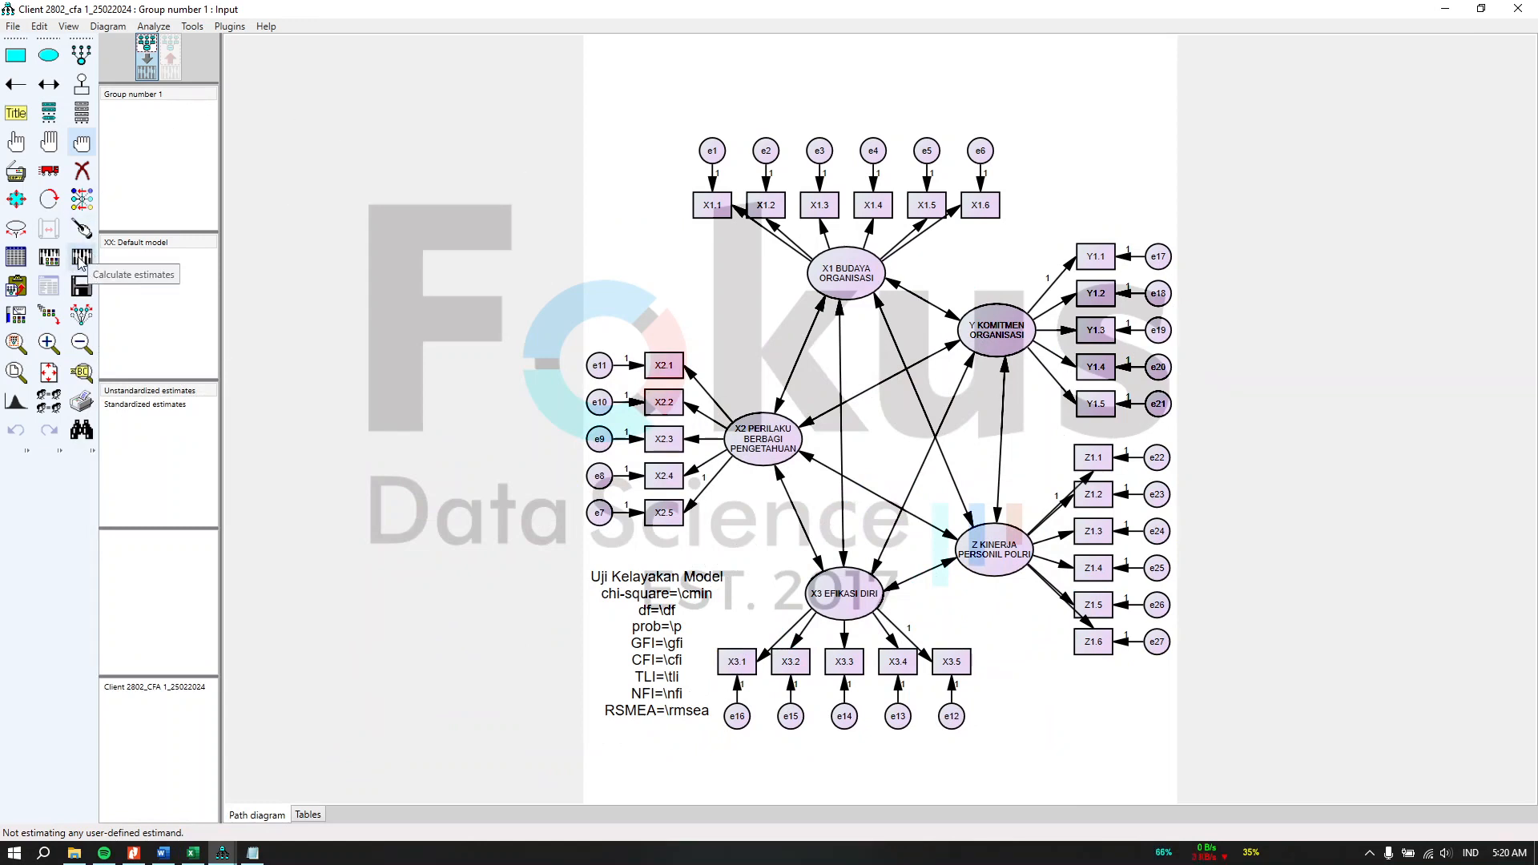
# Step: Save the model as CFA 1 in the CFA 1 folder and calculate the estimates
pyautogui.click(14, 26)
pyautogui.click(36, 113)
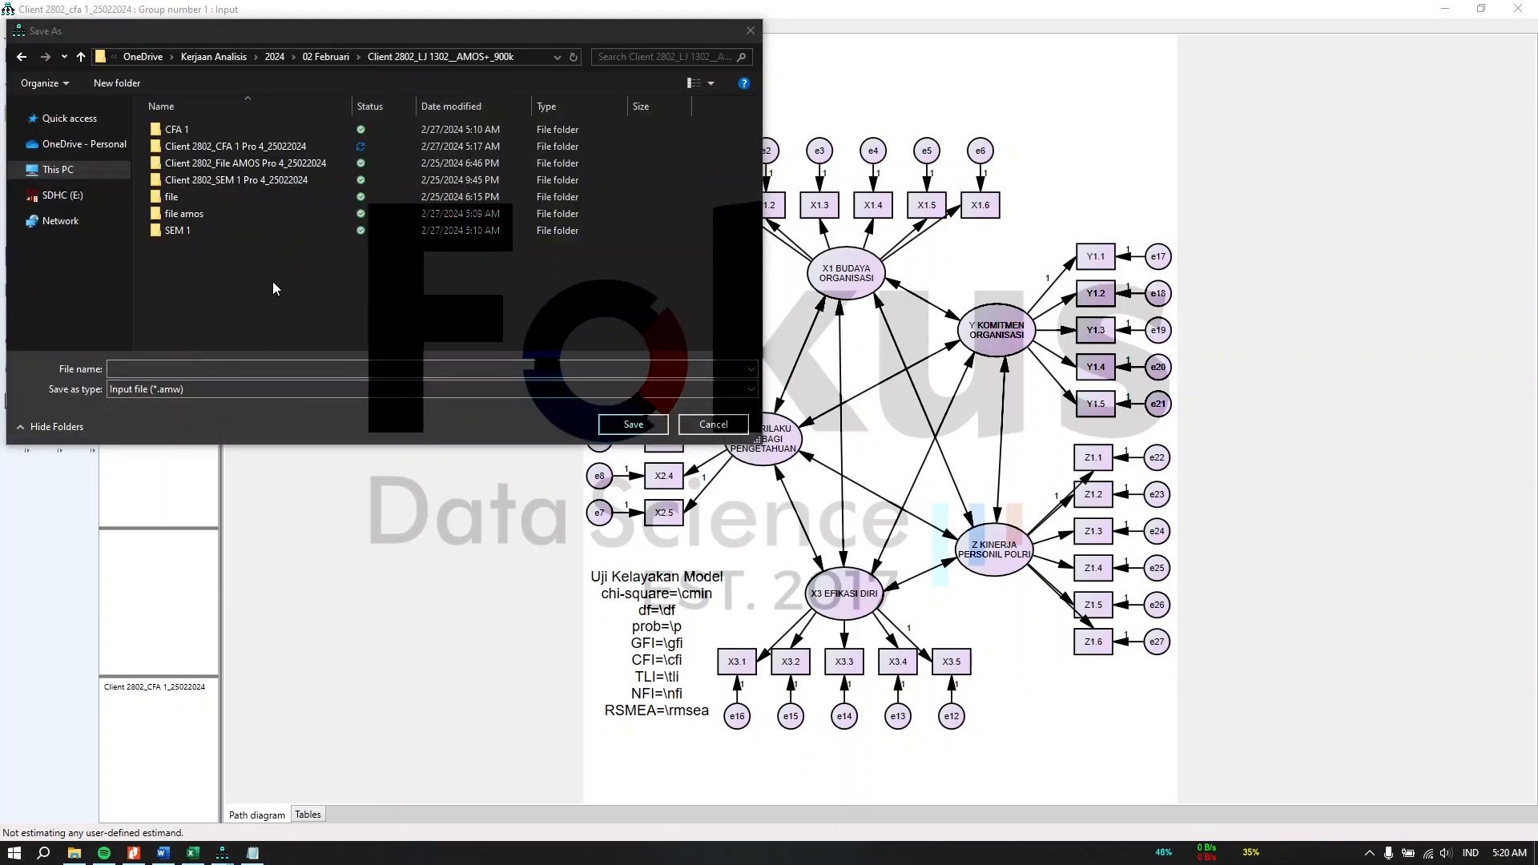
pyautogui.doubleClick(218, 130)
pyautogui.click(192, 368)
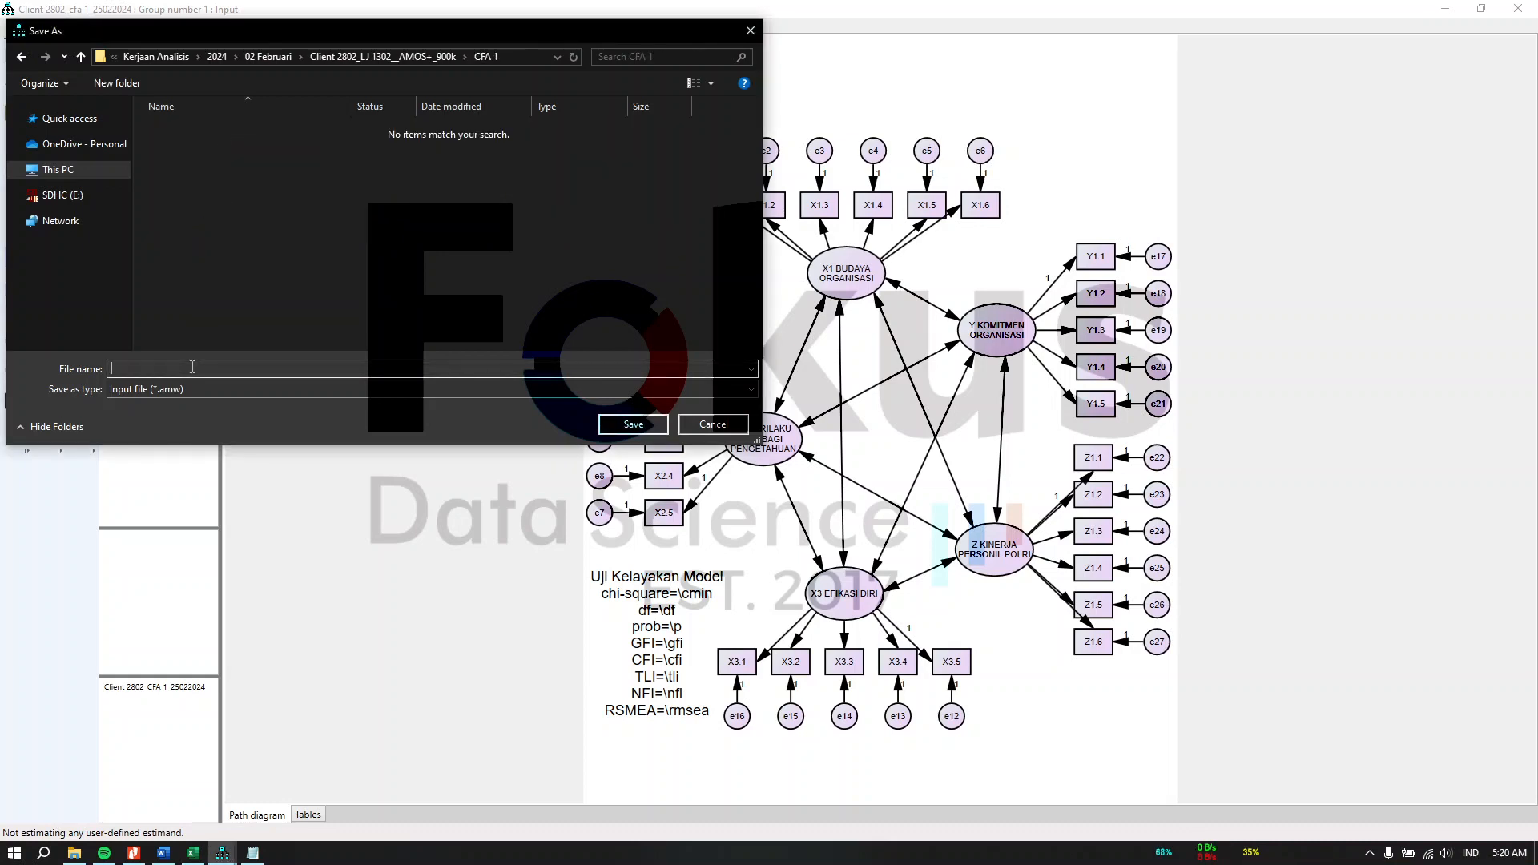
pyautogui.write('CFA 1')
pyautogui.click(633, 424)
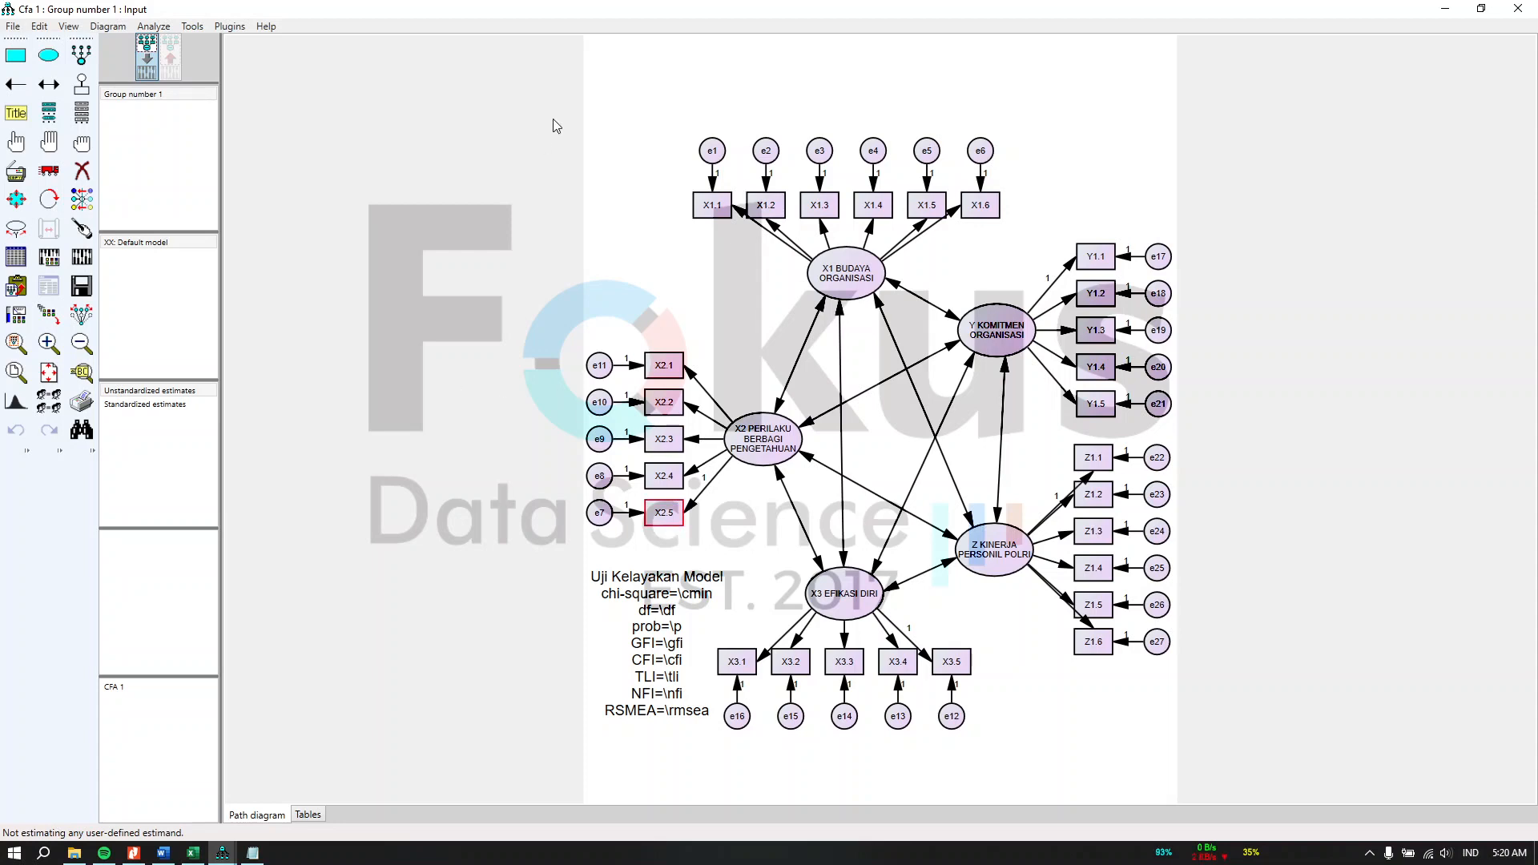
pyautogui.click(82, 258)
# Step: Open the CFA 1 folder in the file explorer to check the saved model files
pyautogui.click(73, 852)
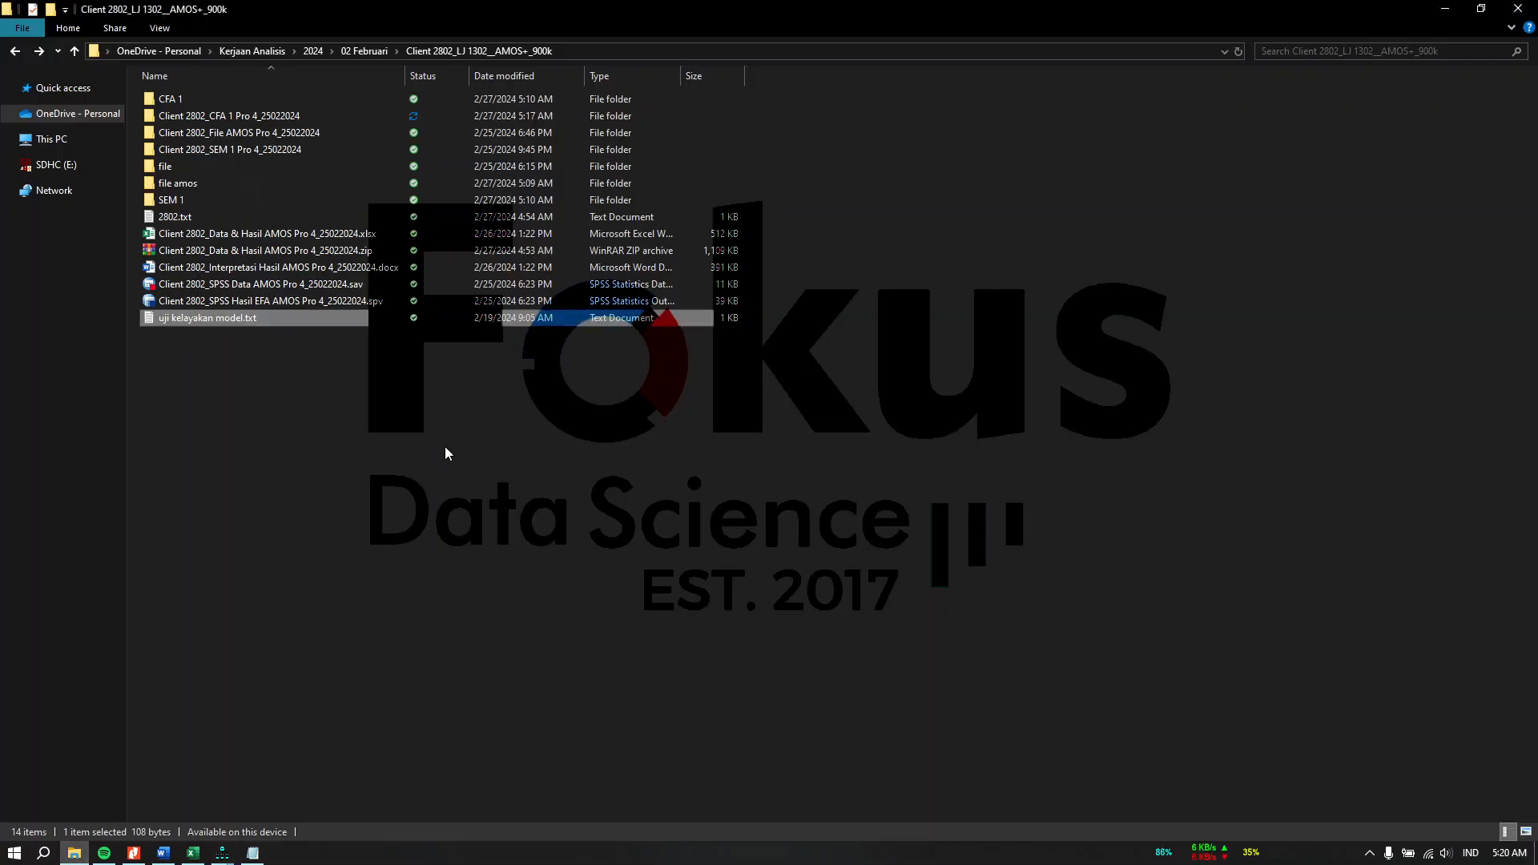
pyautogui.click(406, 110)
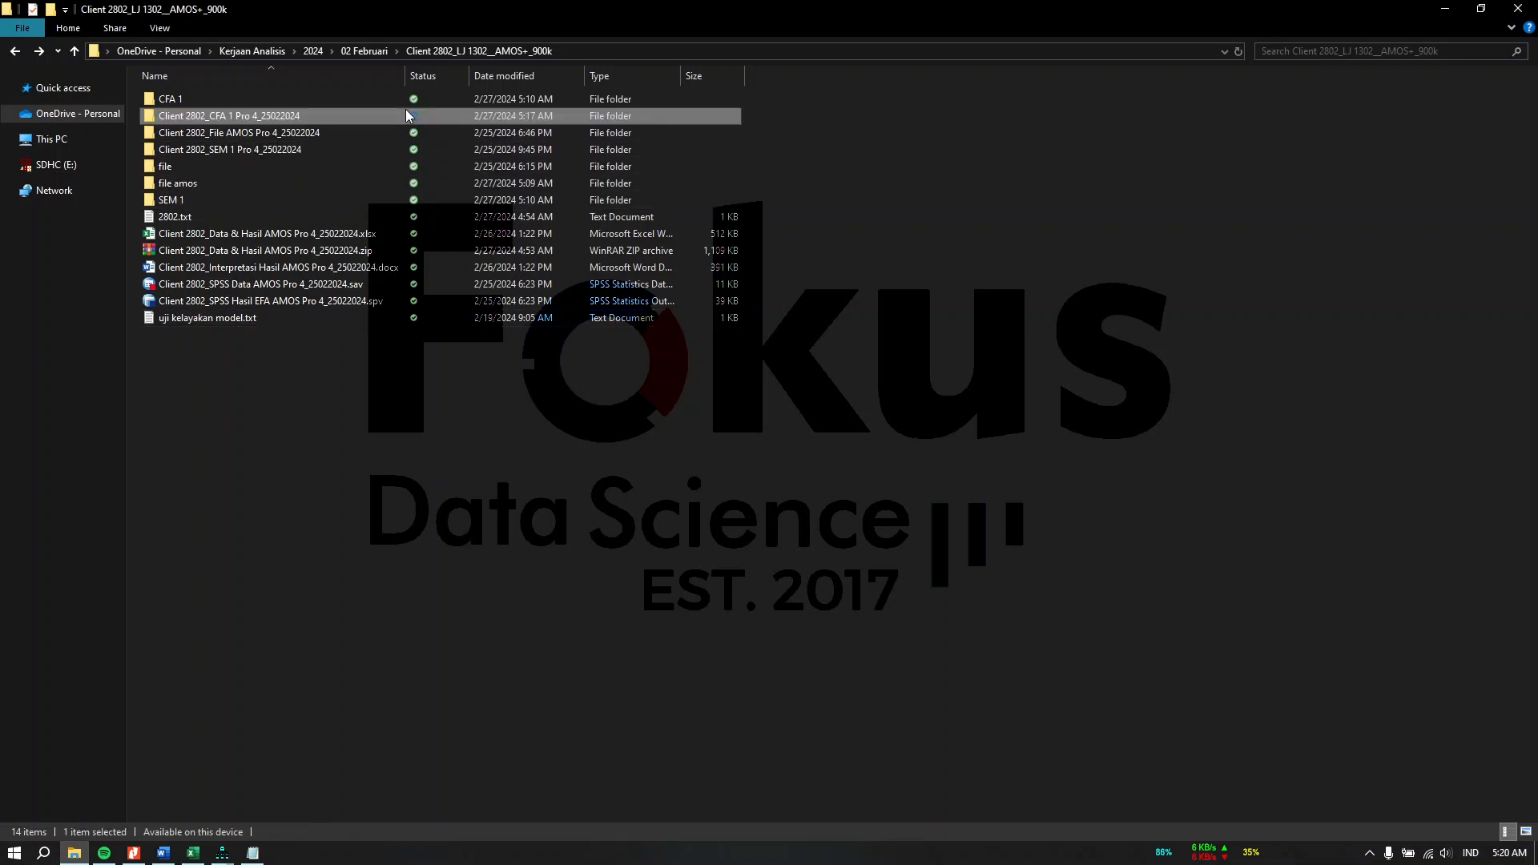
pyautogui.doubleClick(402, 97)
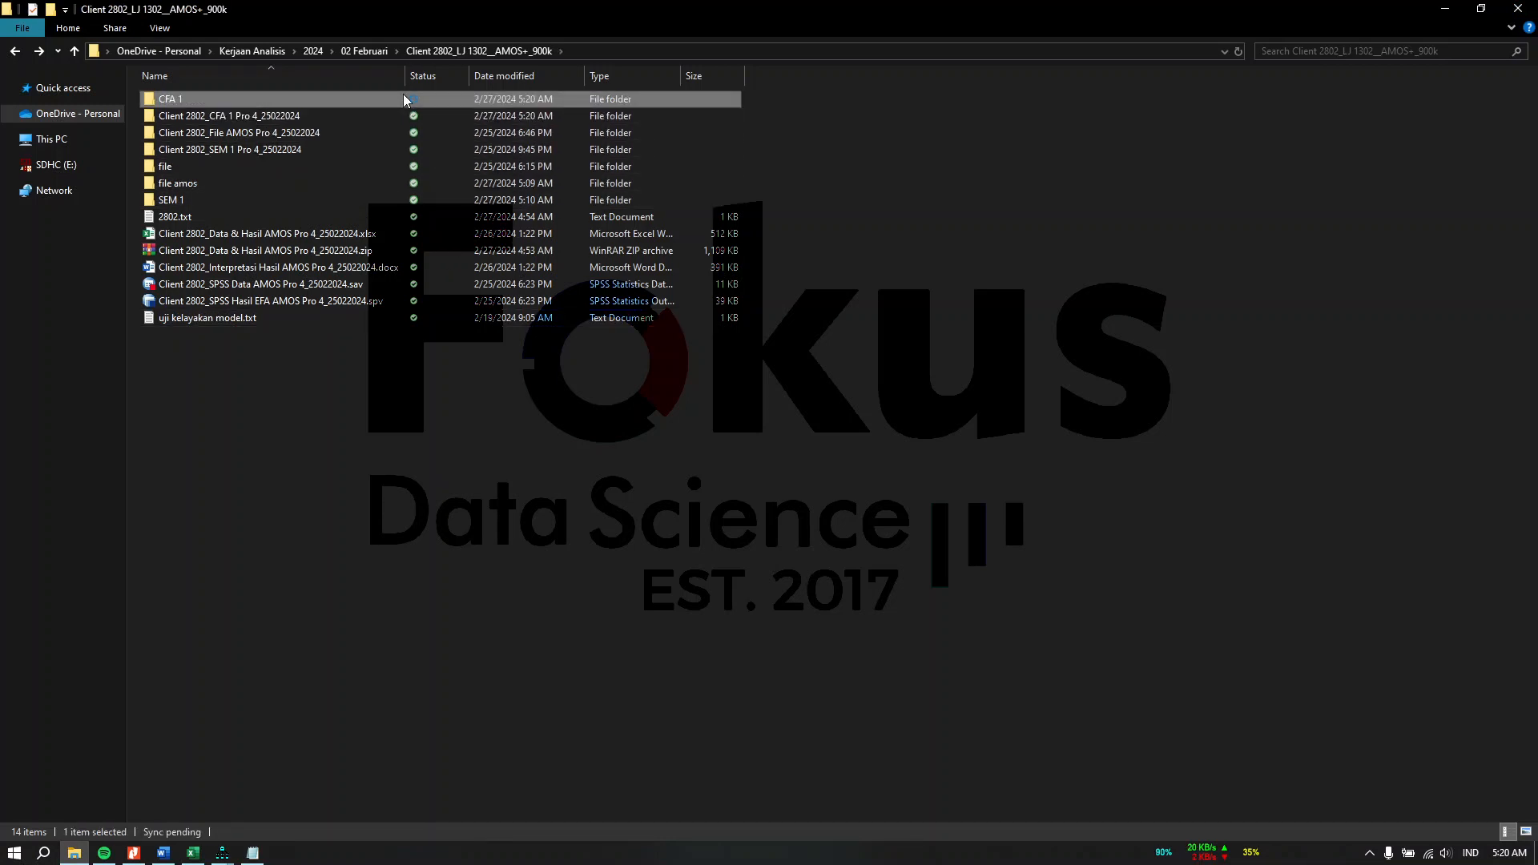
pyautogui.click(23, 52)
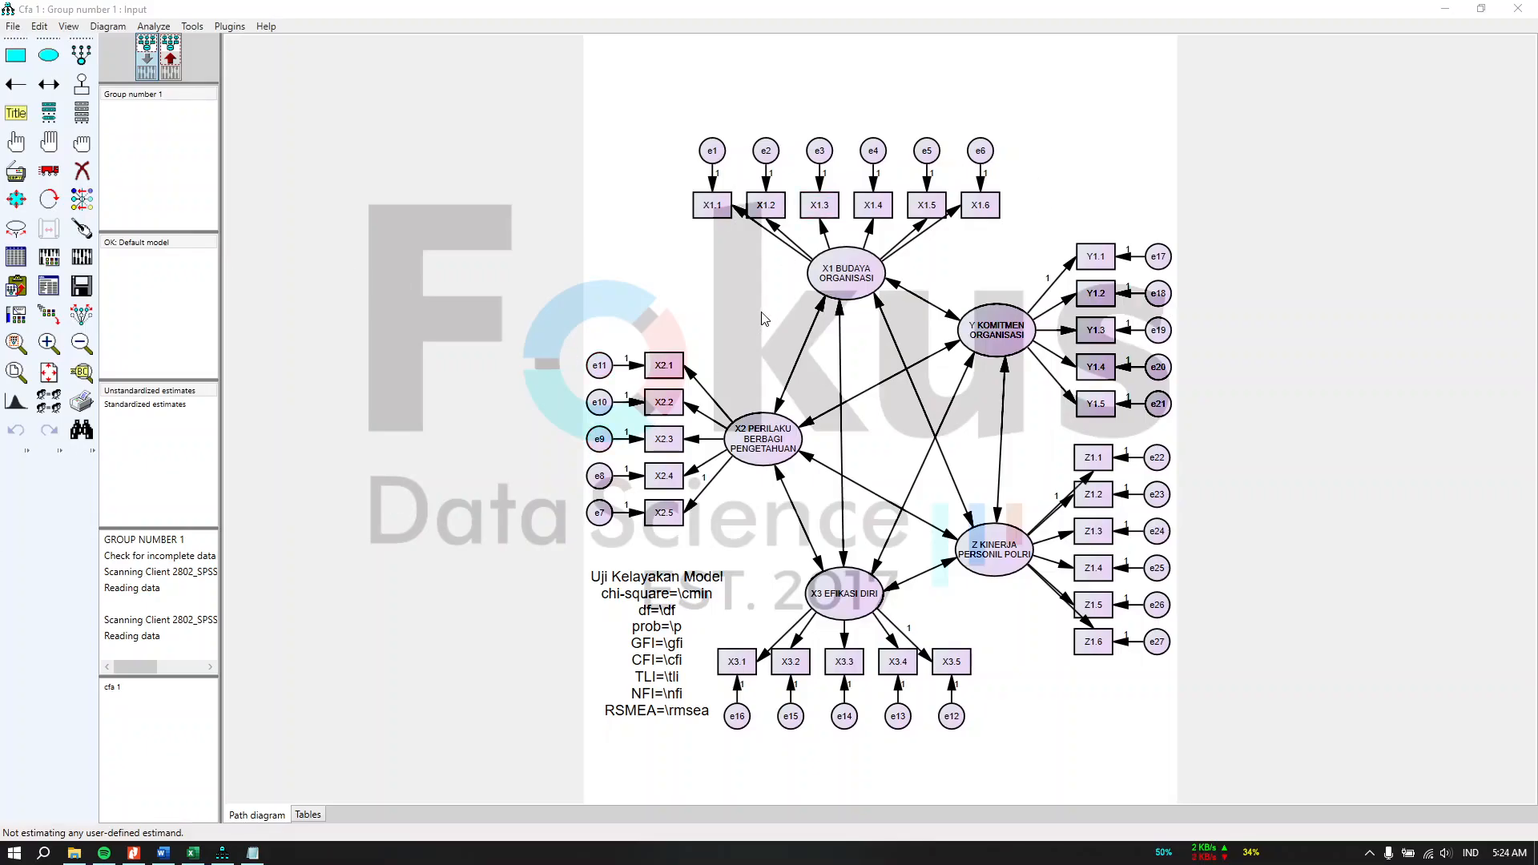
# Step: Assign the SPSS data file from the CFA 1 folder as the model's data file
pyautogui.click(16, 258)
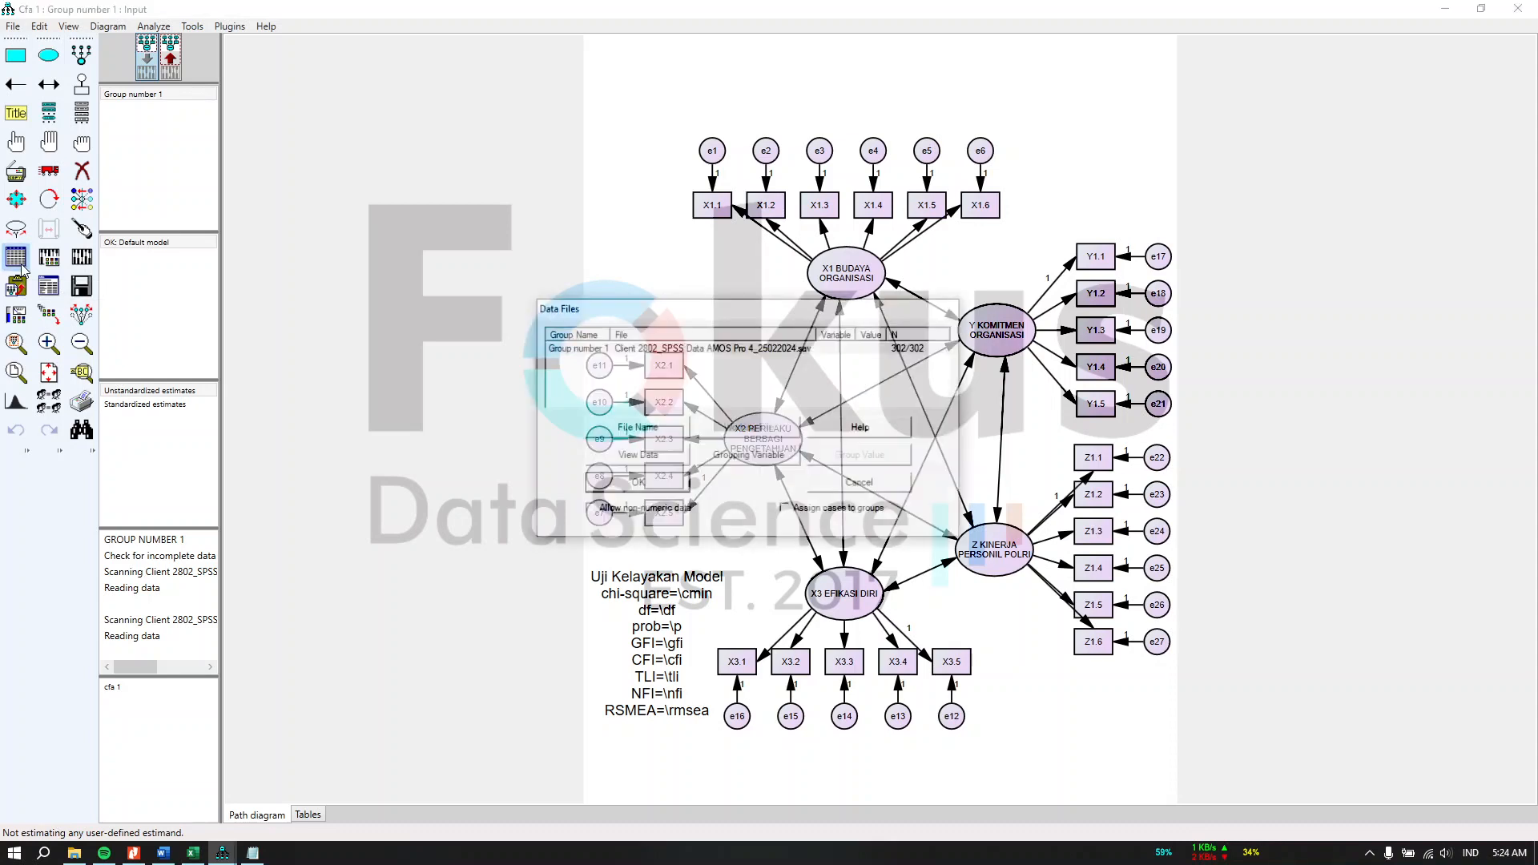
pyautogui.click(645, 433)
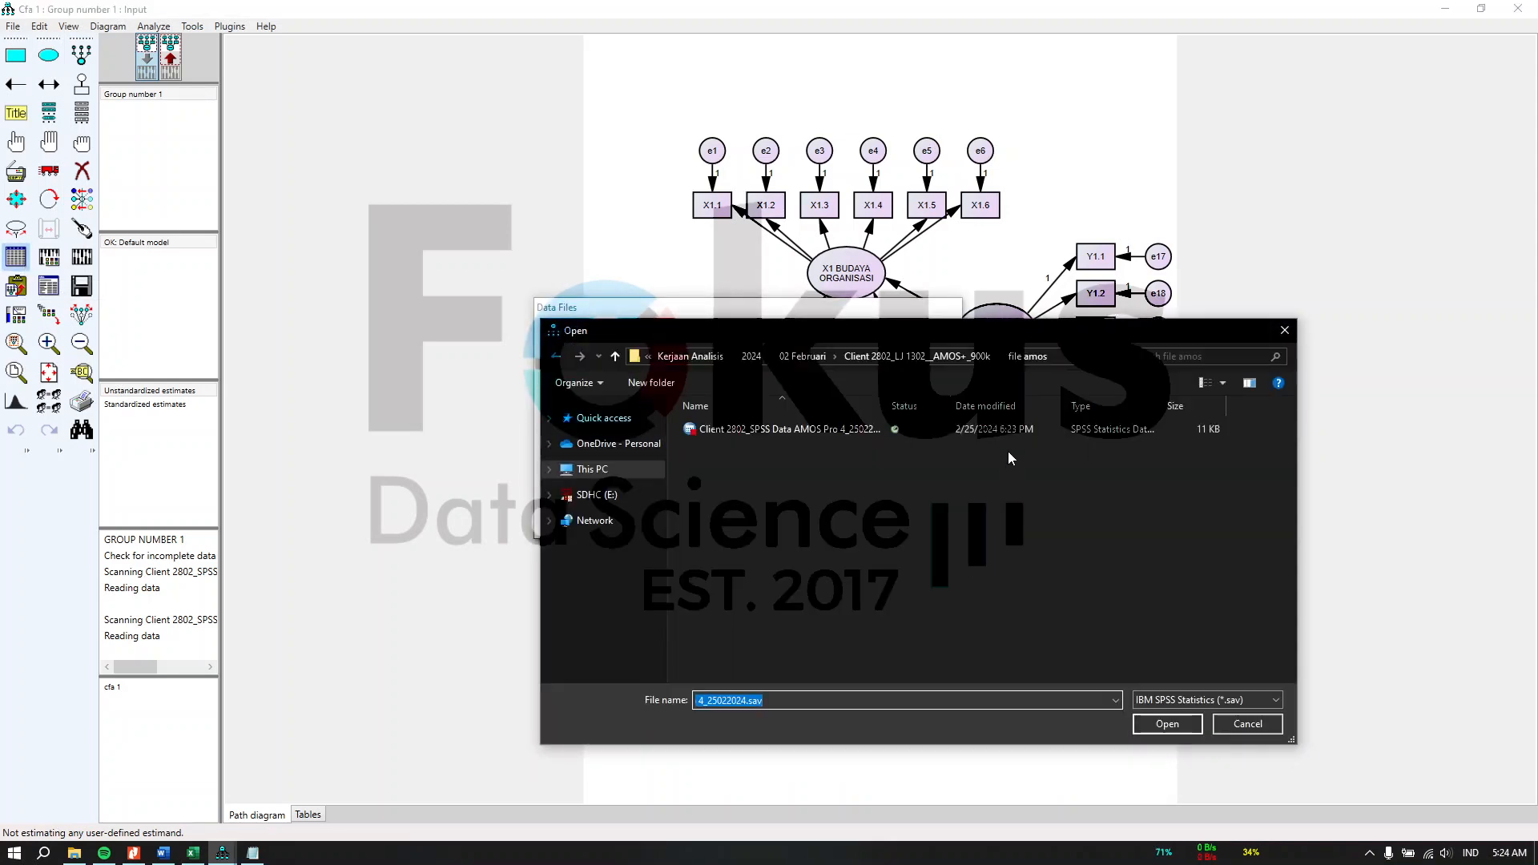
pyautogui.click(614, 357)
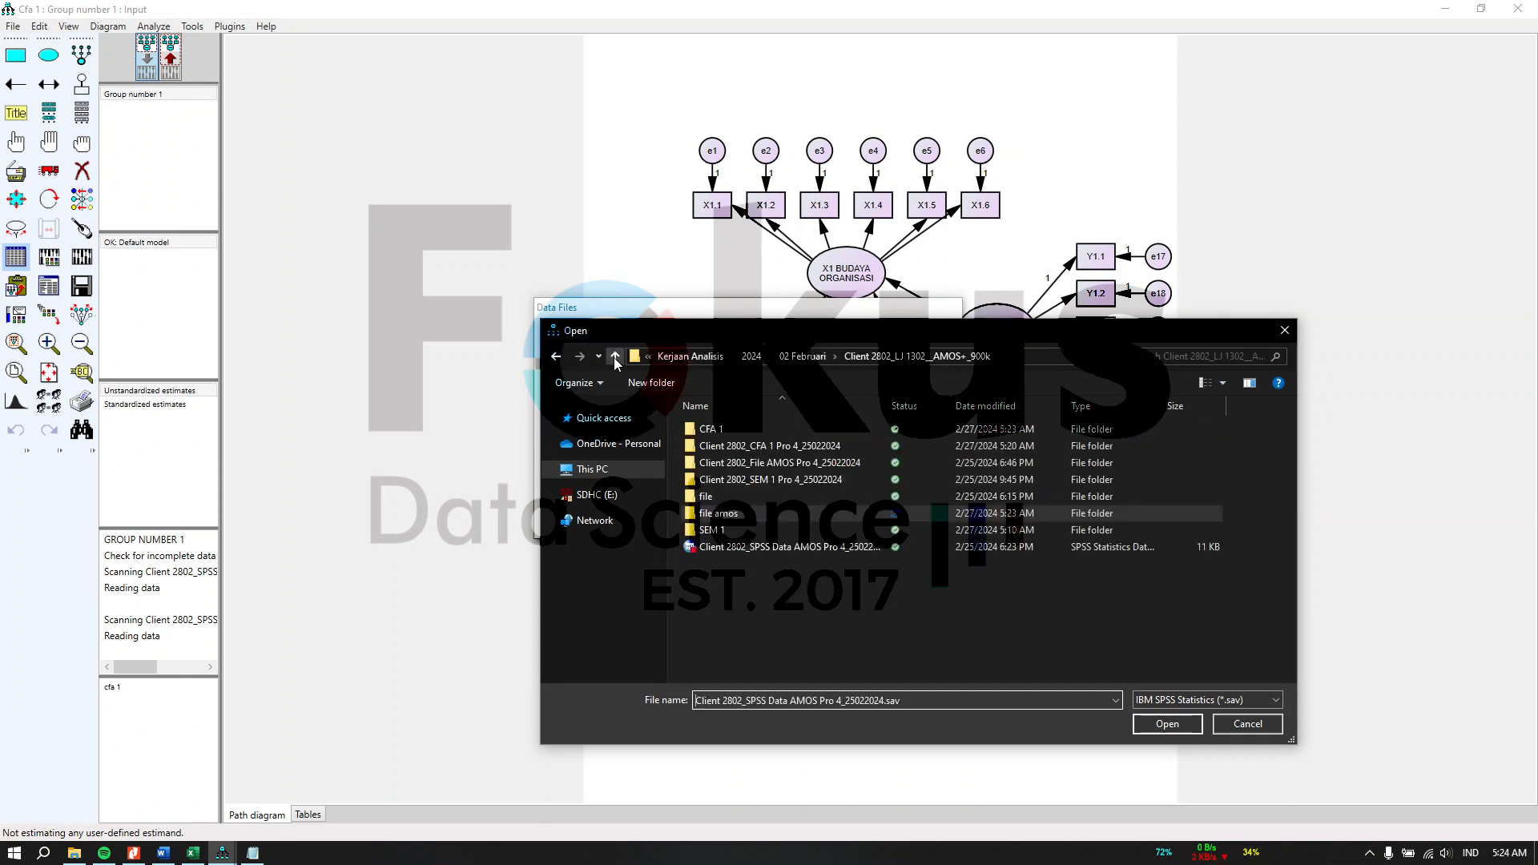
pyautogui.doubleClick(742, 431)
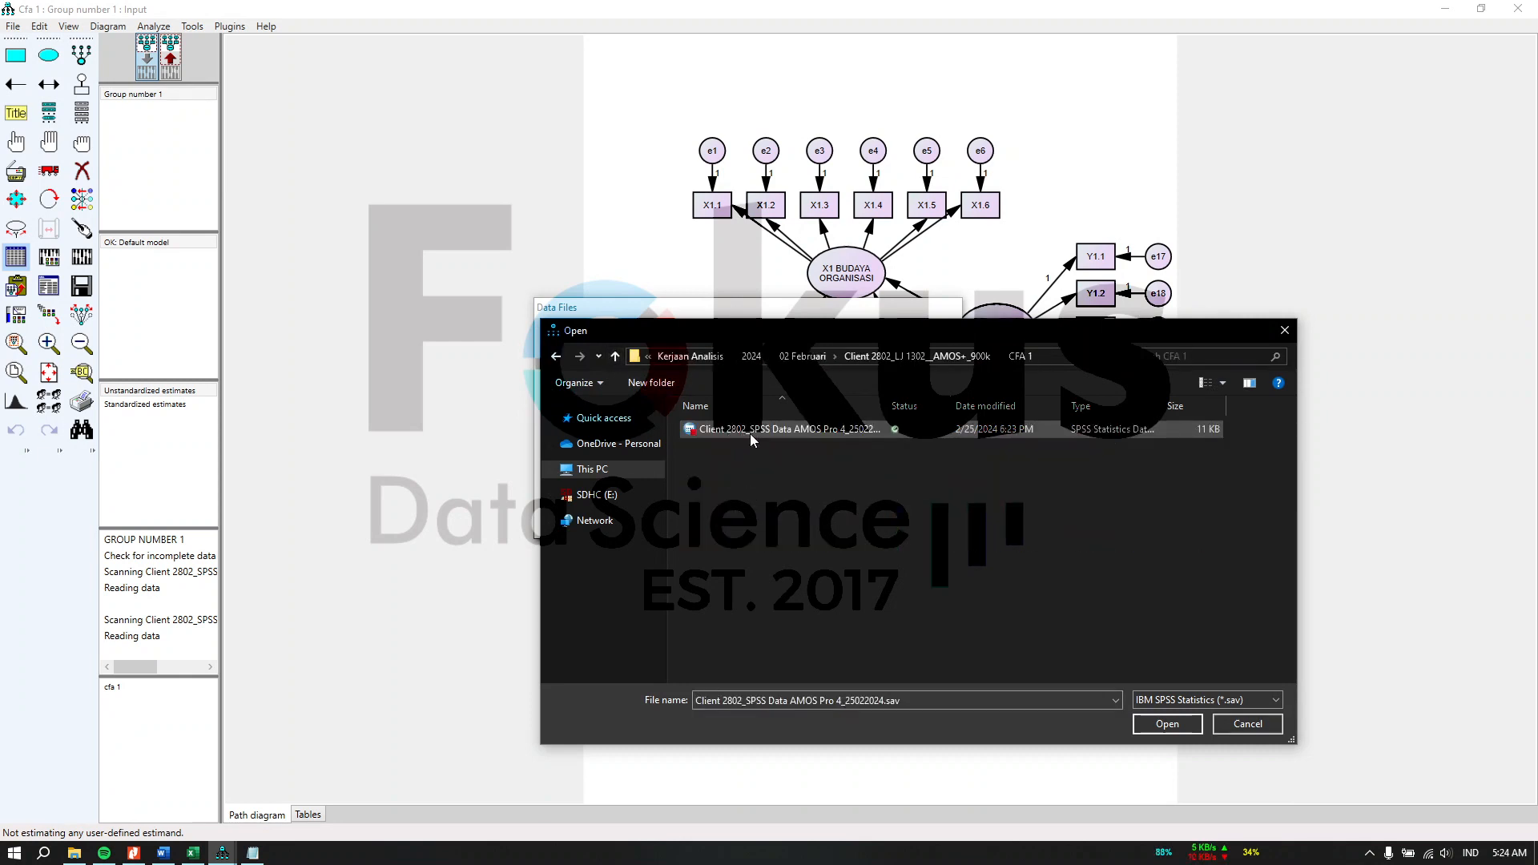
pyautogui.click(1189, 726)
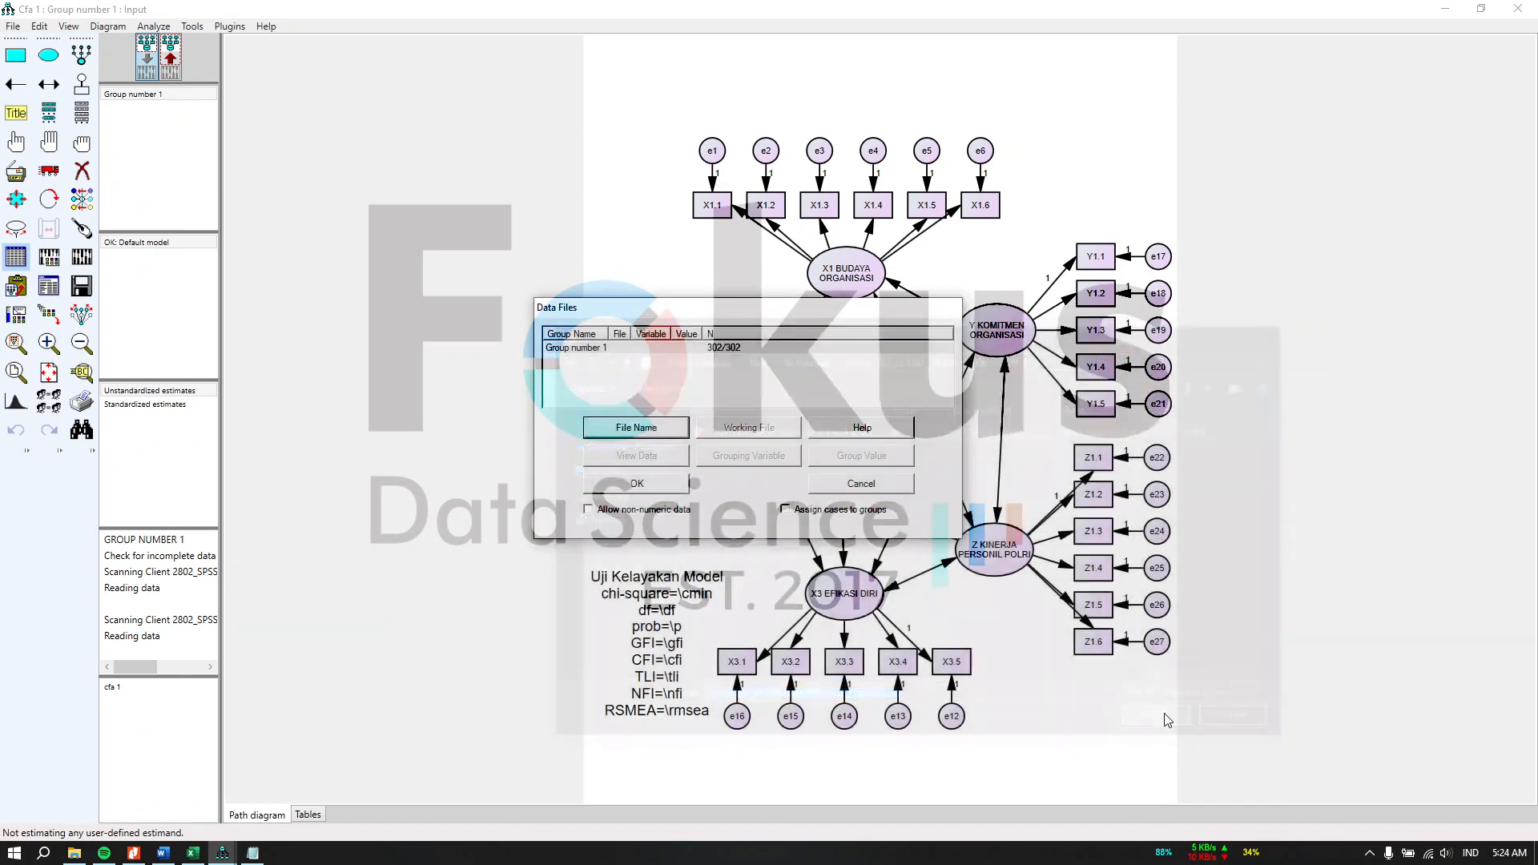
pyautogui.click(673, 487)
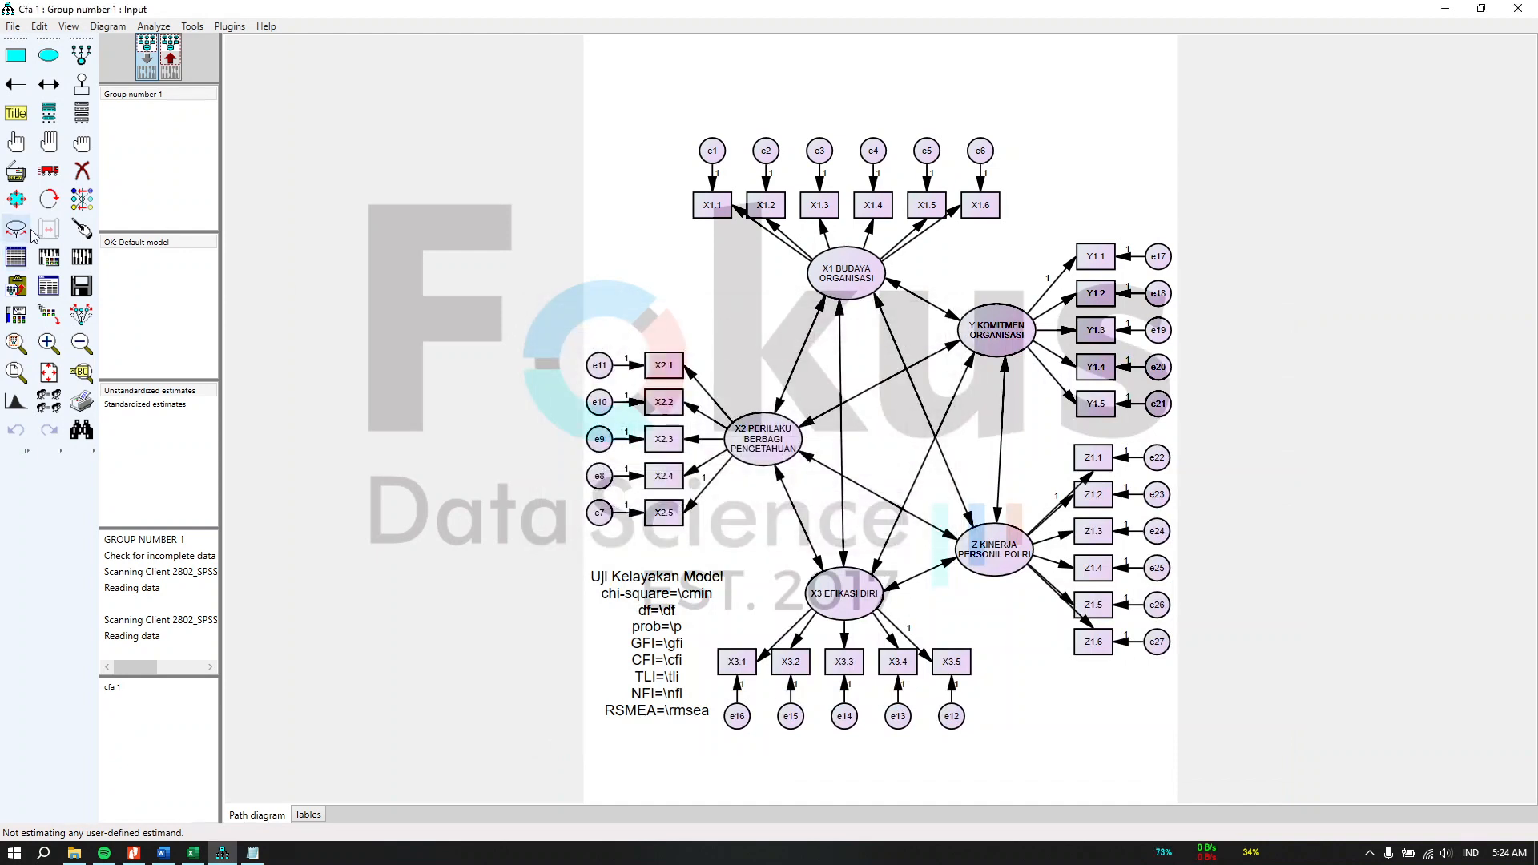
# Step: Calculate the estimates and open the Model Fit section of the text output in a maximized window
pyautogui.click(82, 257)
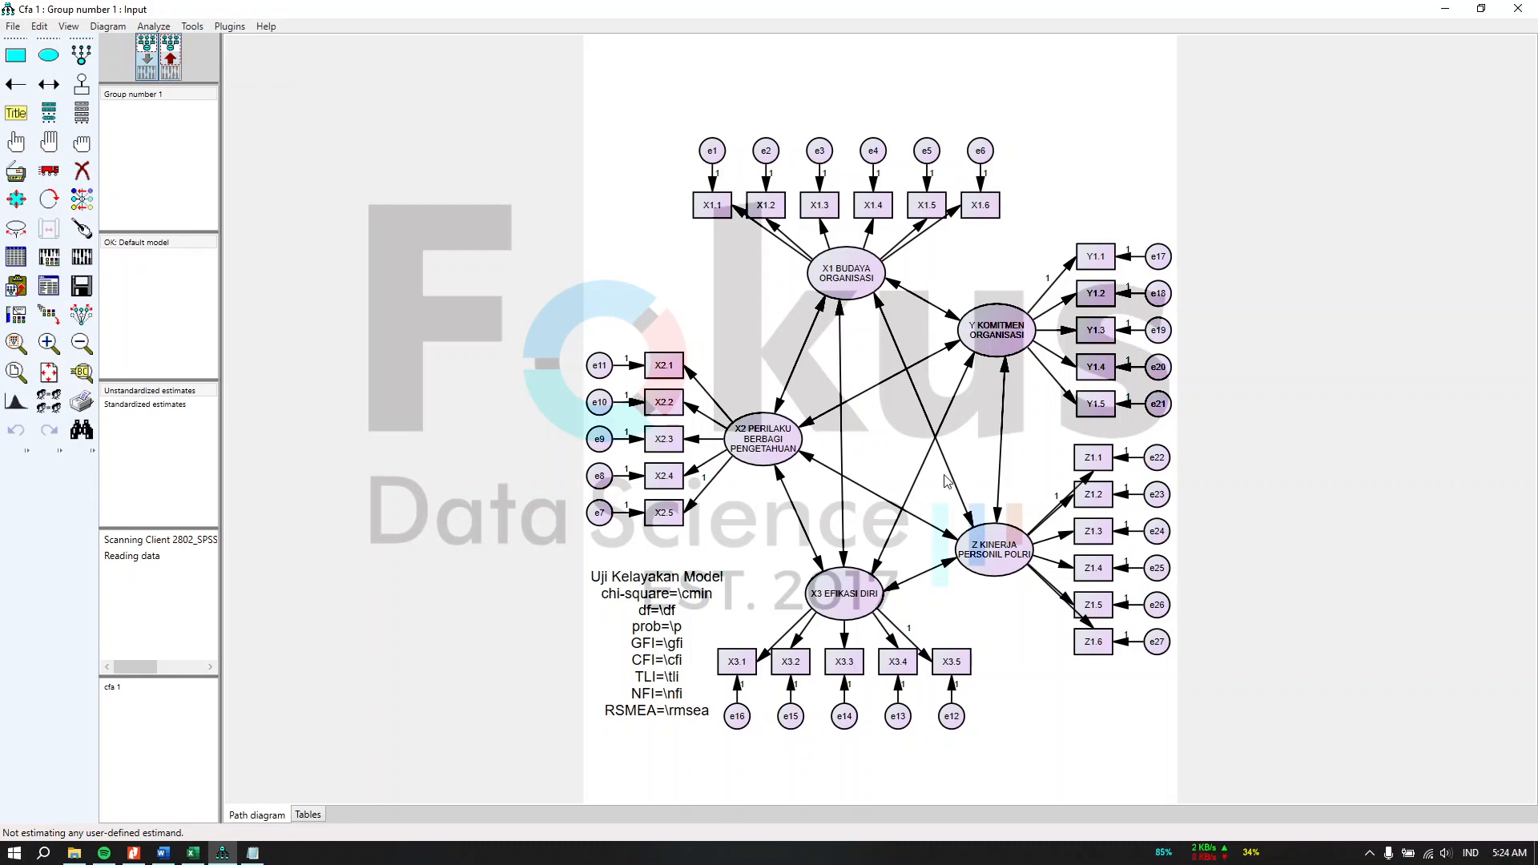
pyautogui.click(170, 64)
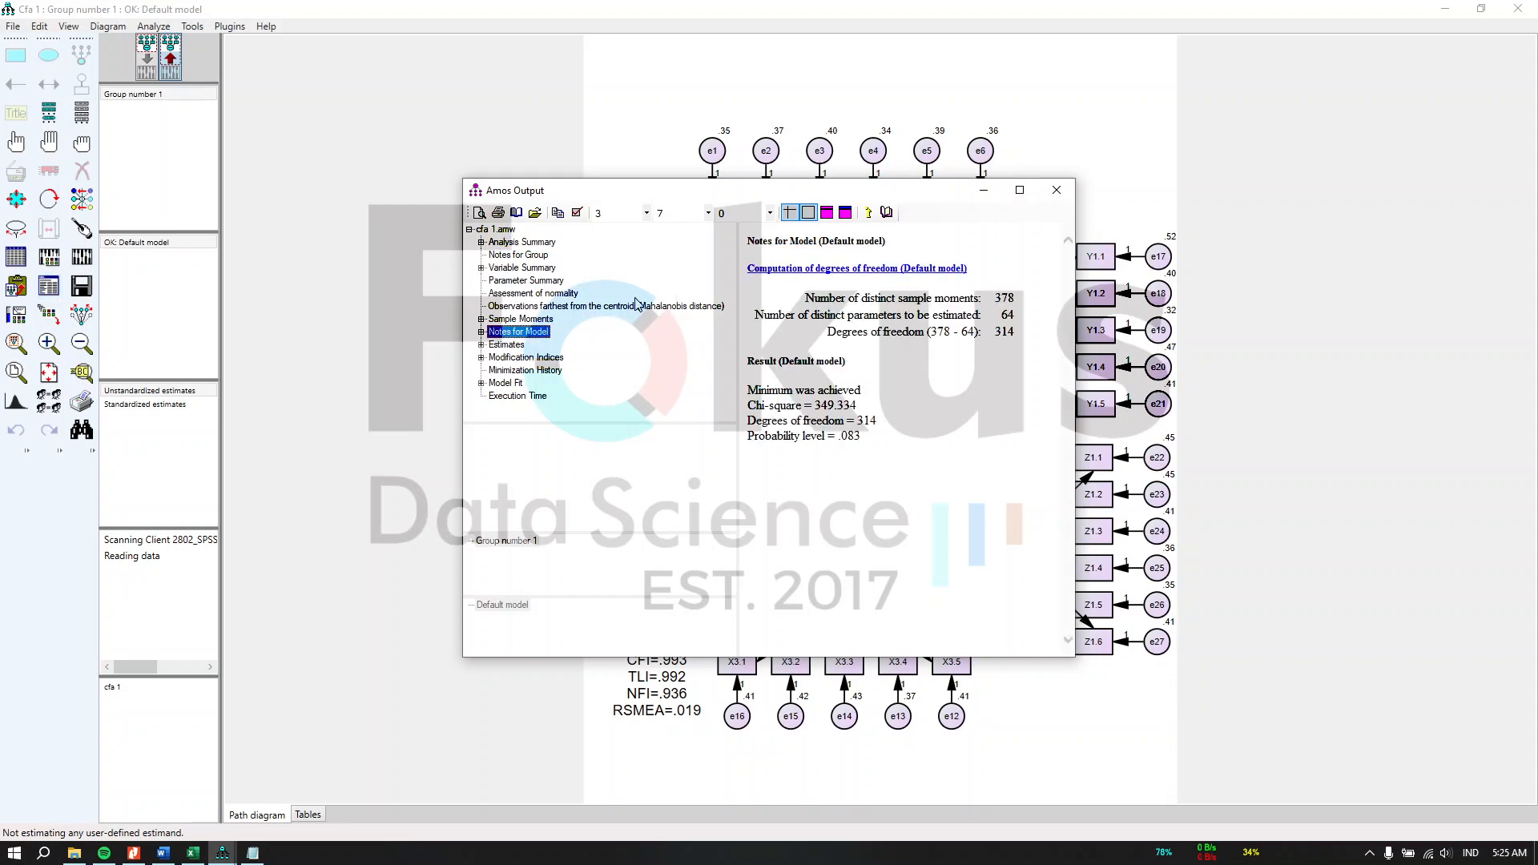
pyautogui.click(505, 384)
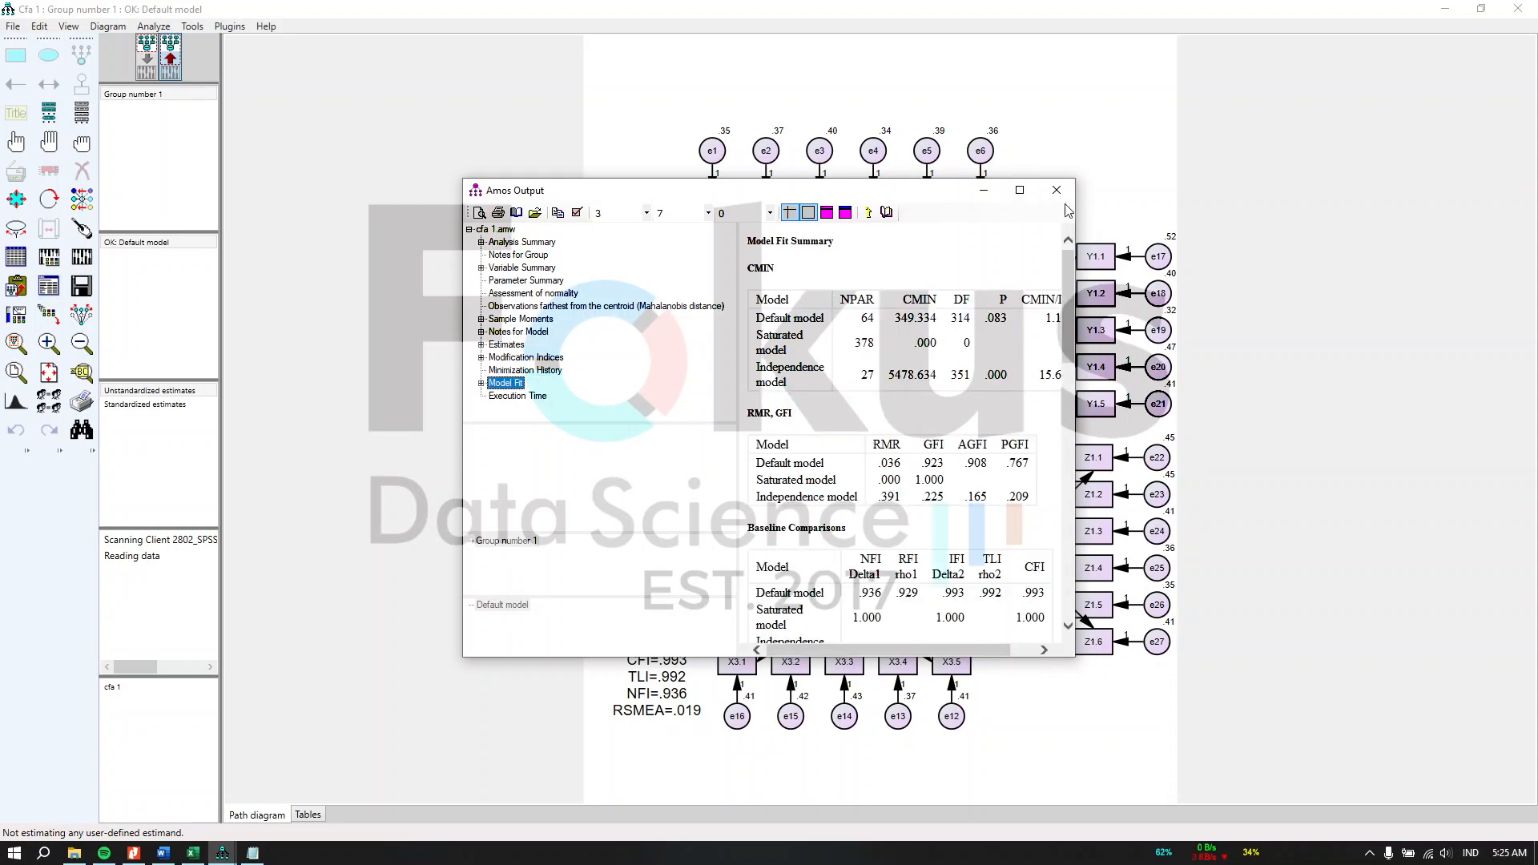
pyautogui.click(1020, 190)
# Step: Copy the Model Fit Summary tables from the output window
pyautogui.click(1296, 104)
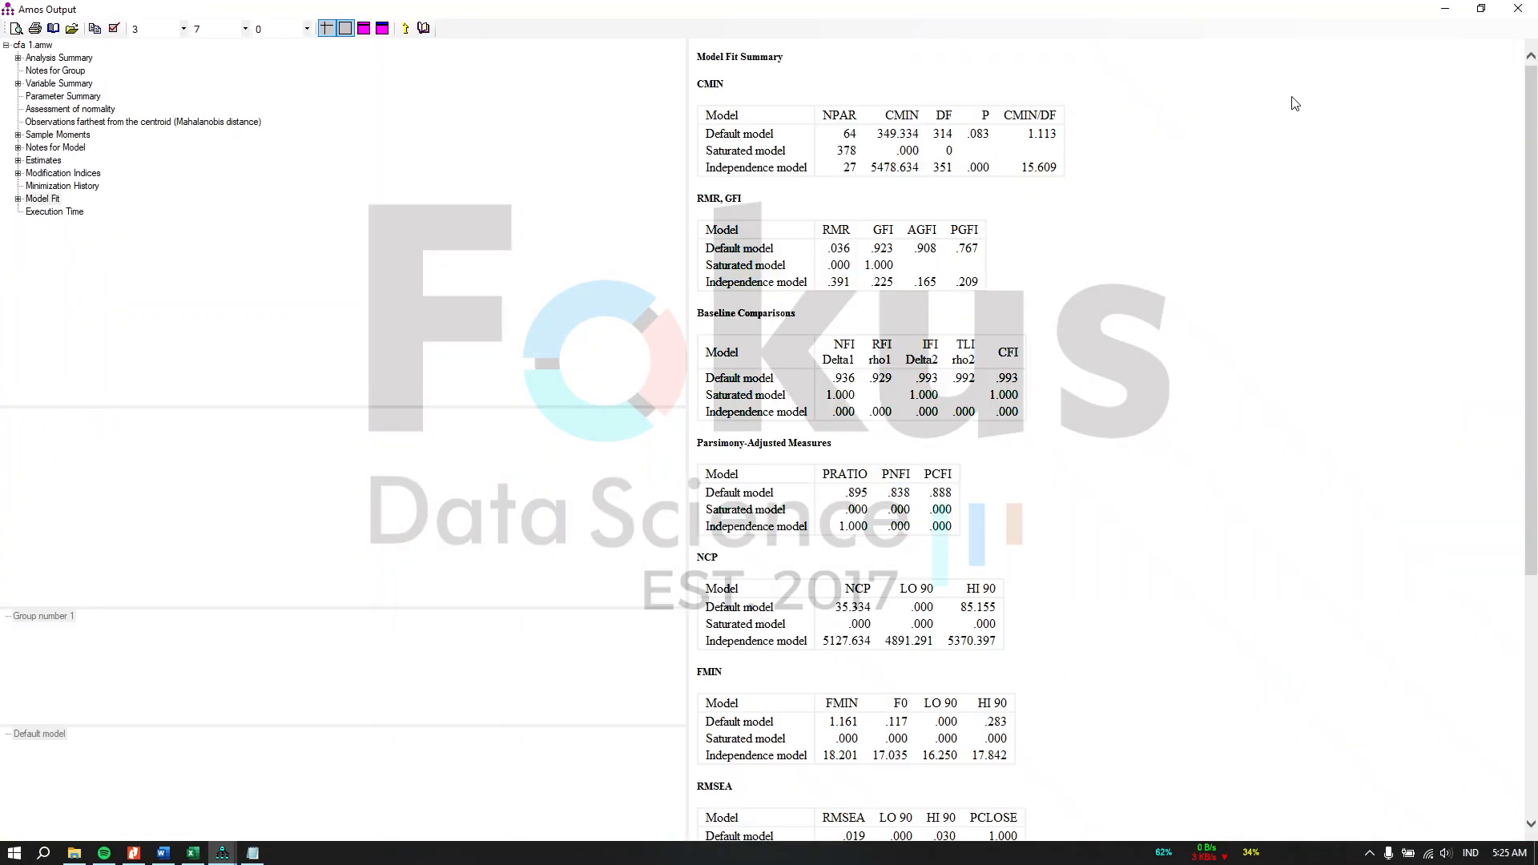
pyautogui.click(1415, 58)
pyautogui.rightClick(1415, 78)
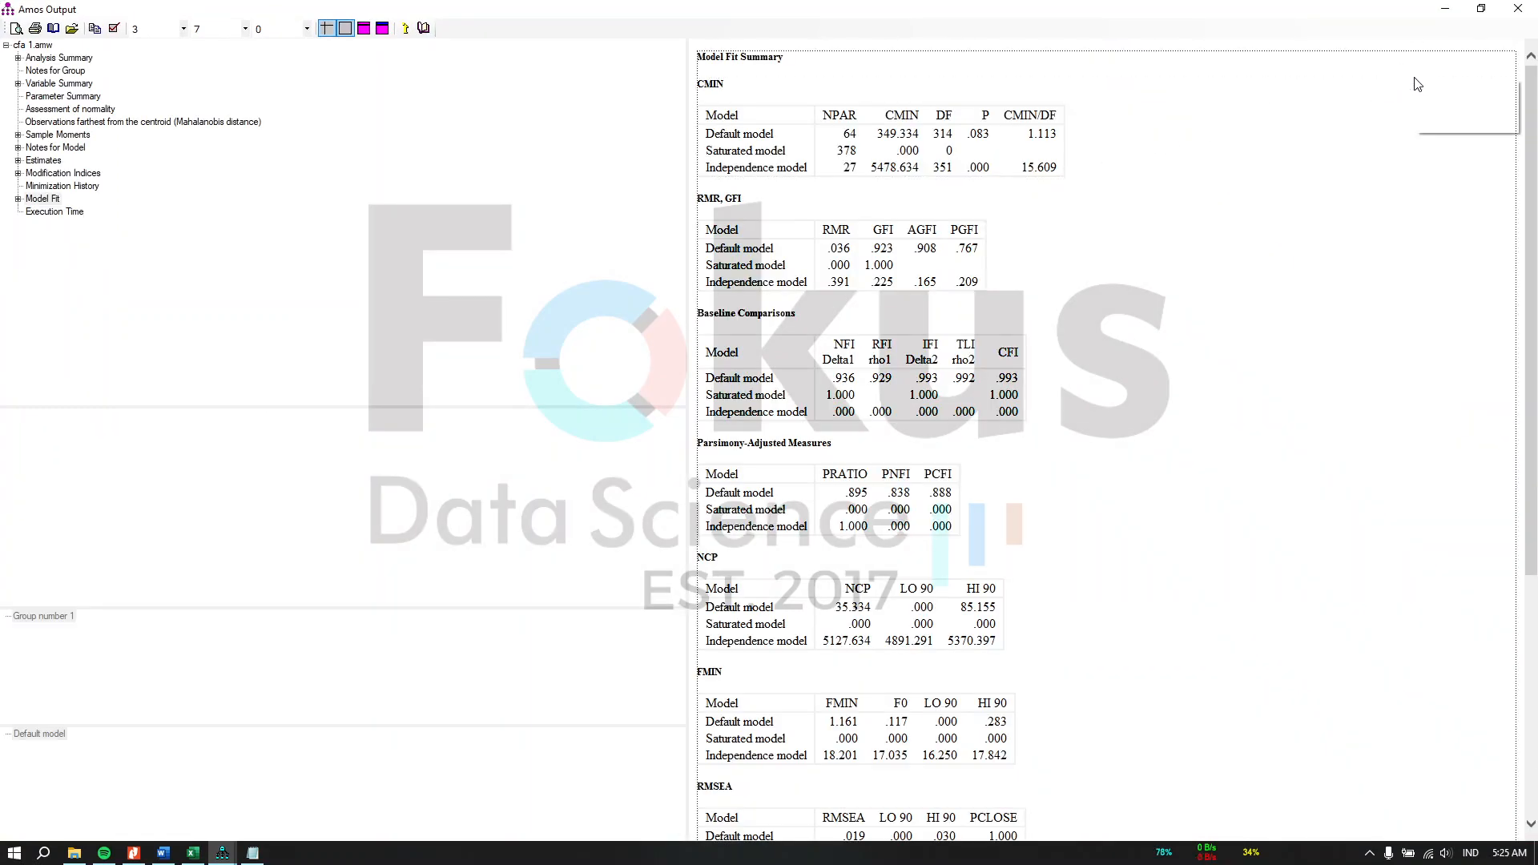
pyautogui.click(1443, 108)
# Step: Paste the Model Fit Summary into a new sheet of the Excel workbook and turn off text wrapping
pyautogui.click(192, 852)
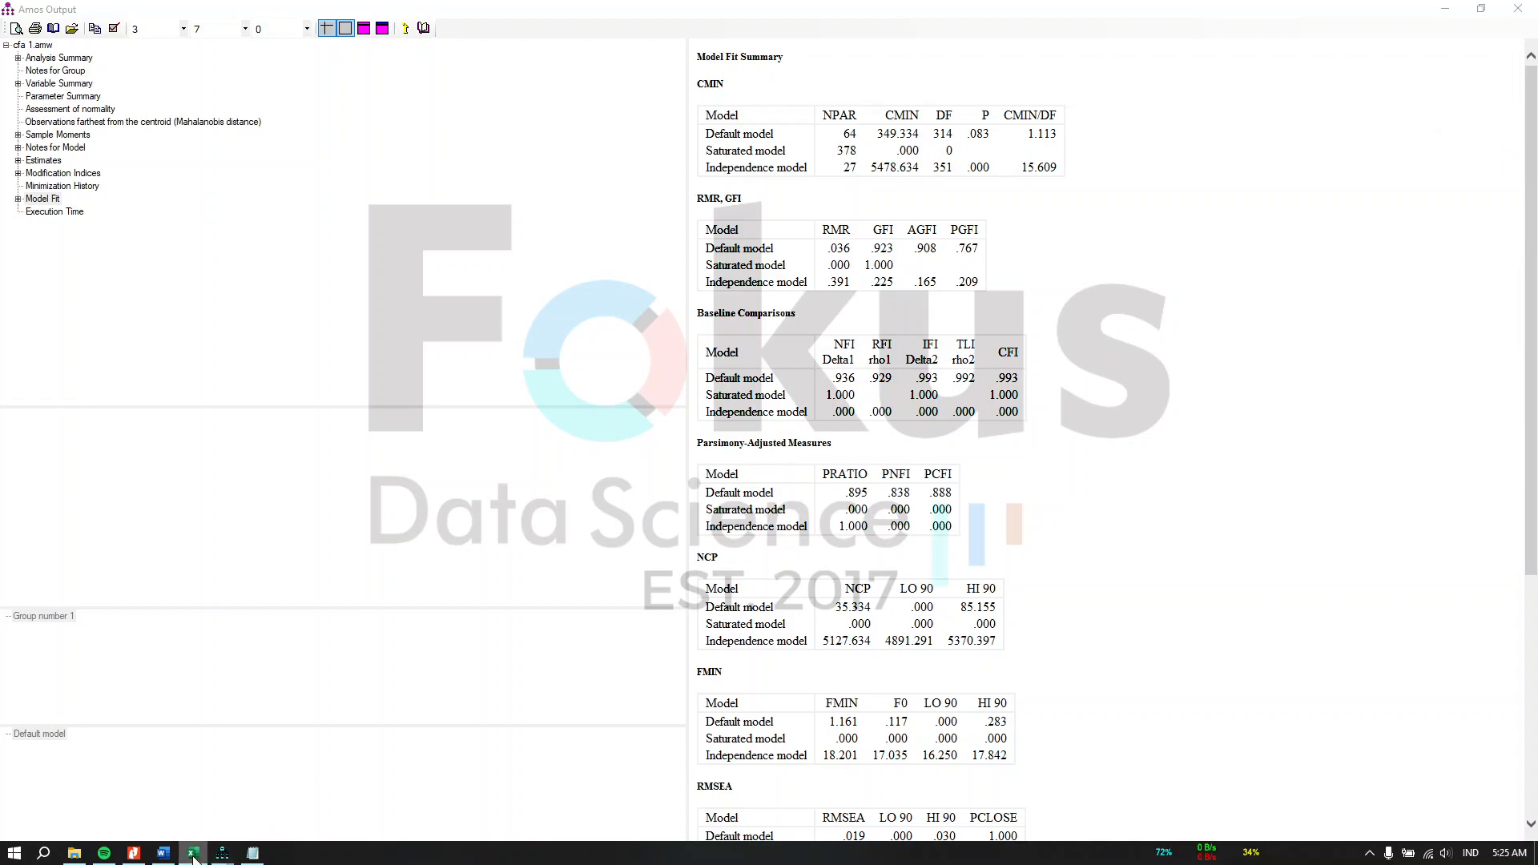
pyautogui.click(195, 853)
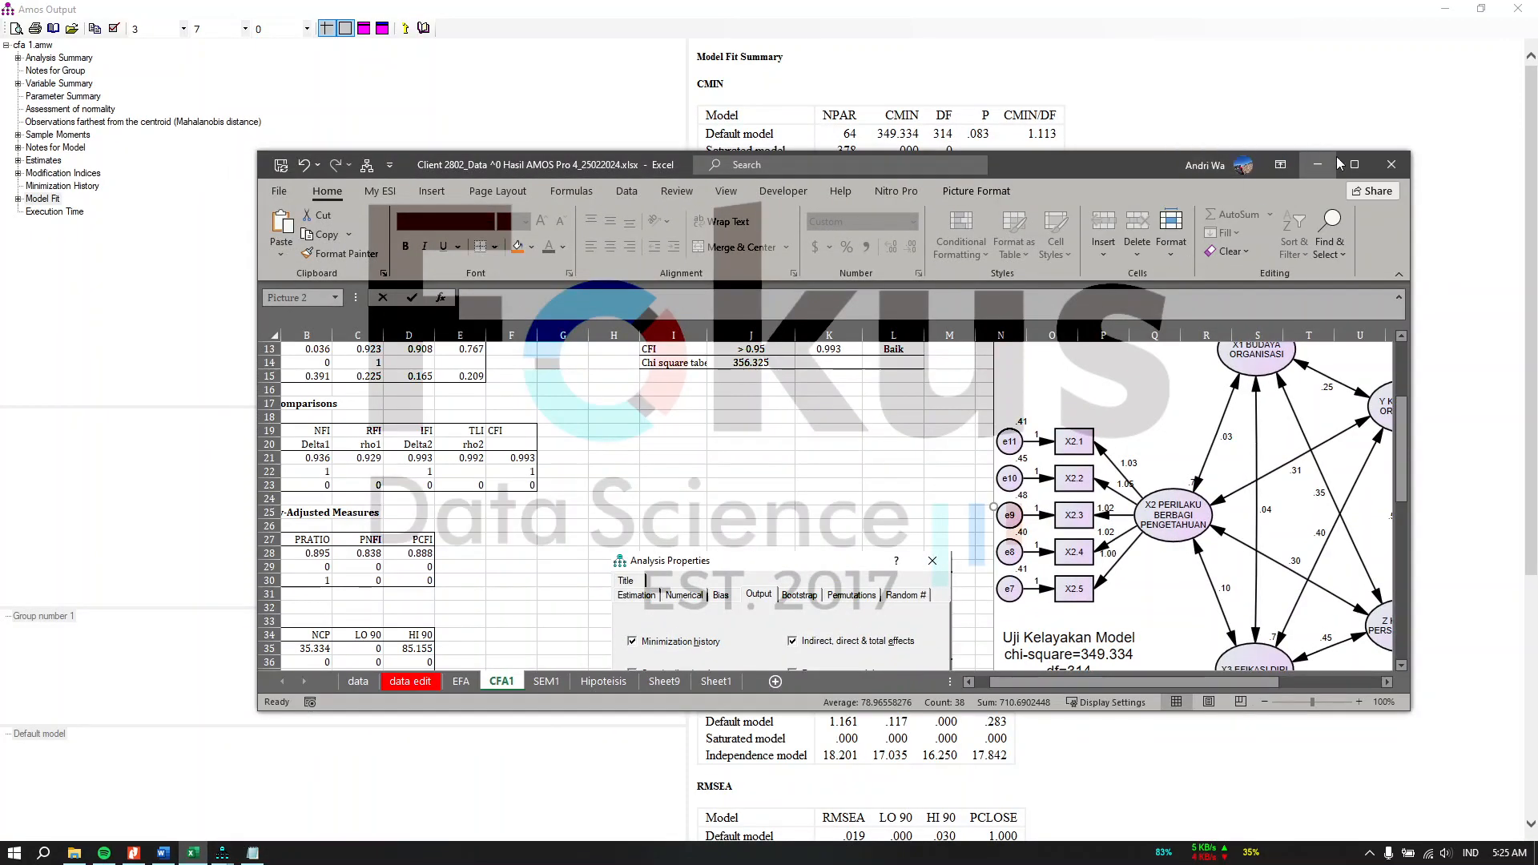
pyautogui.click(1354, 164)
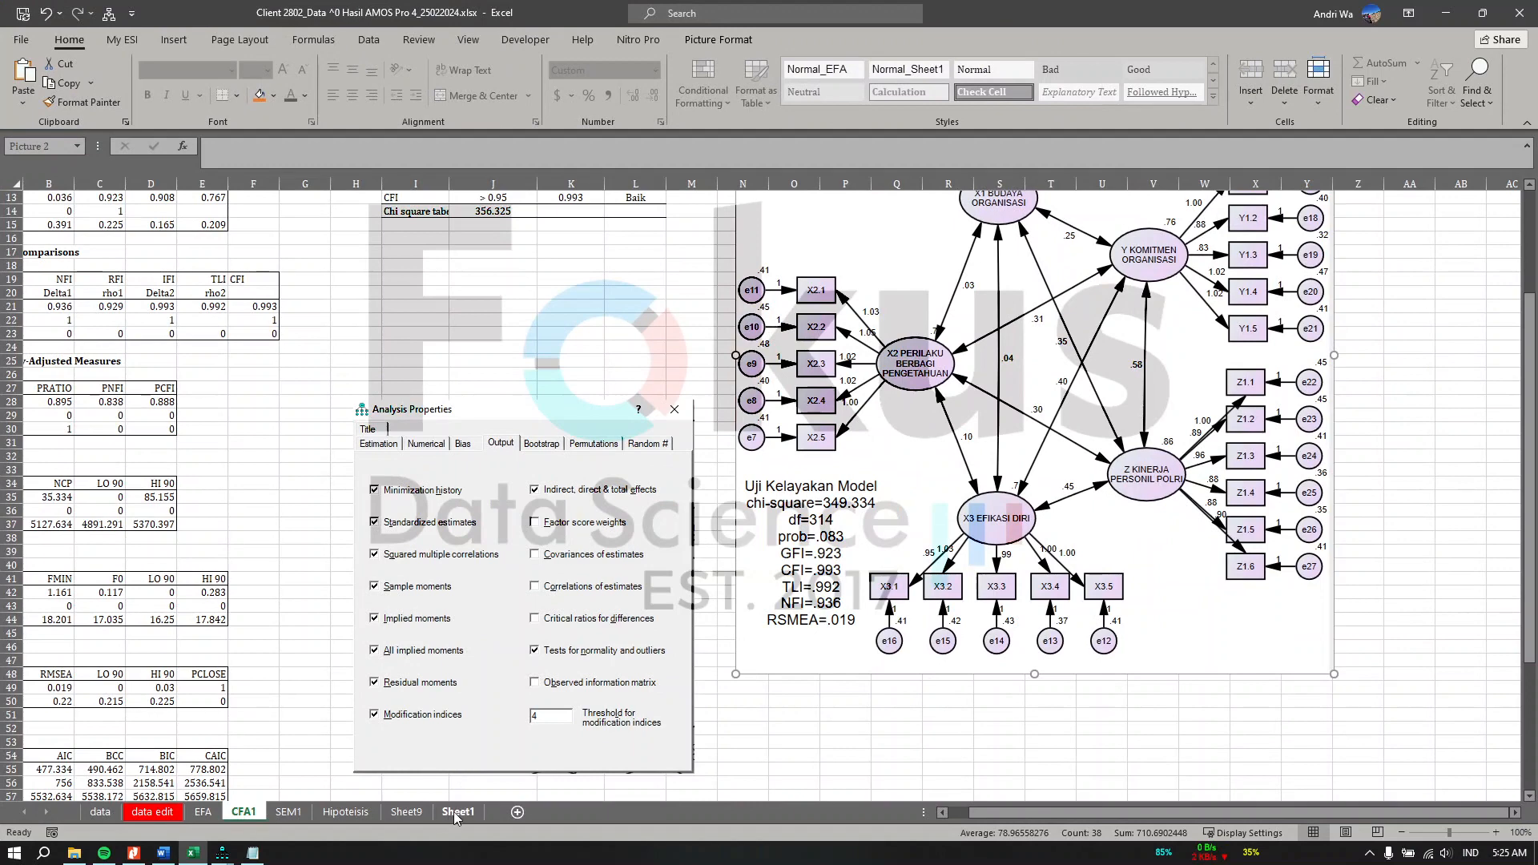
pyautogui.click(454, 812)
pyautogui.click(516, 811)
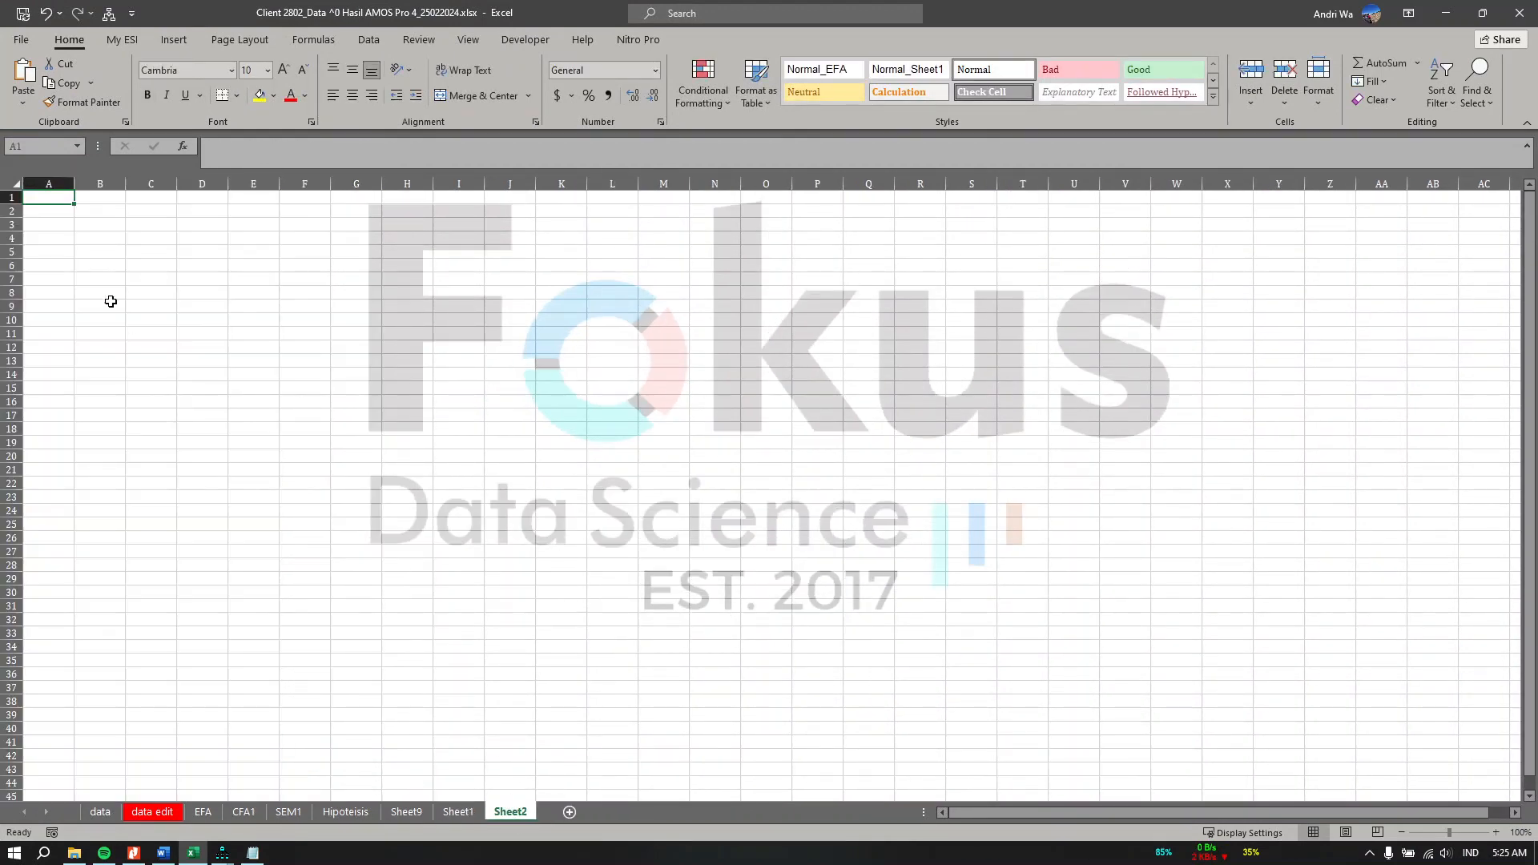
pyautogui.hotkey('ctrl', 'v')
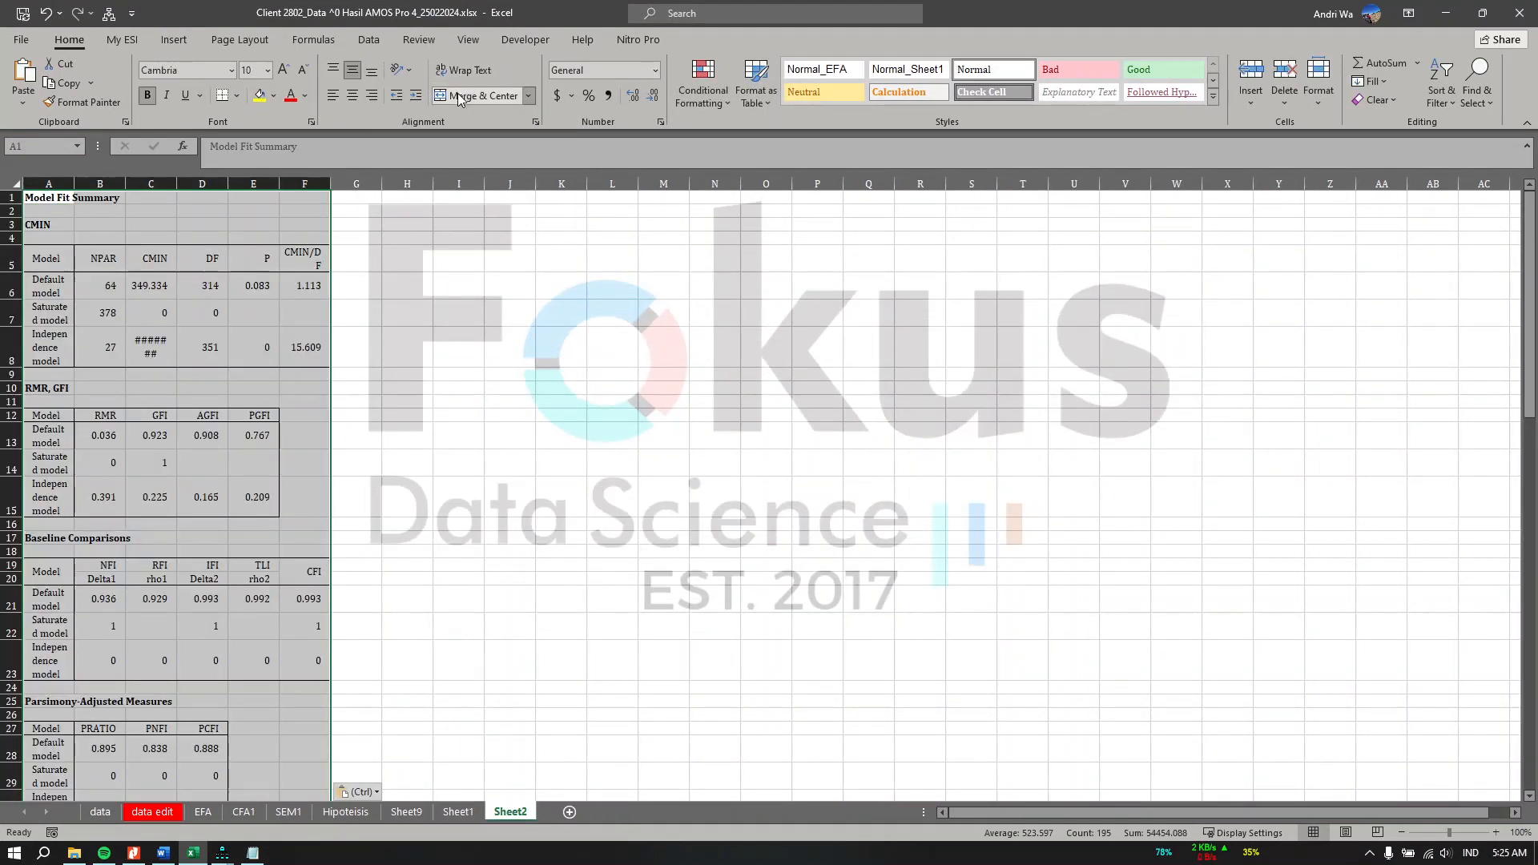
pyautogui.click(470, 70)
pyautogui.click(469, 70)
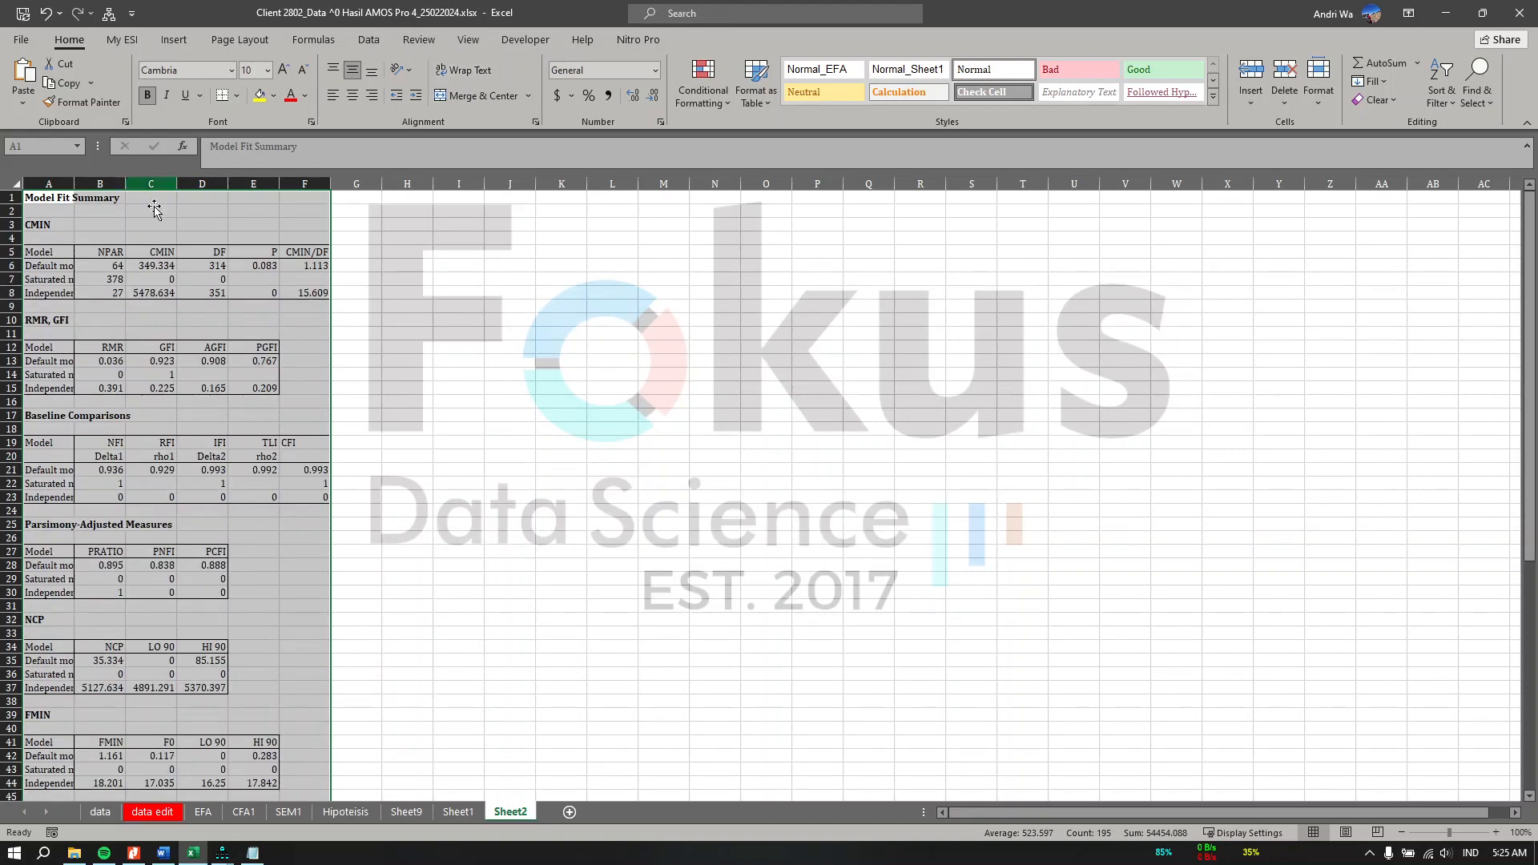
# Step: Compare the pasted fit values with the goodness-of-fit table on the CFA1 sheet
pyautogui.click(244, 812)
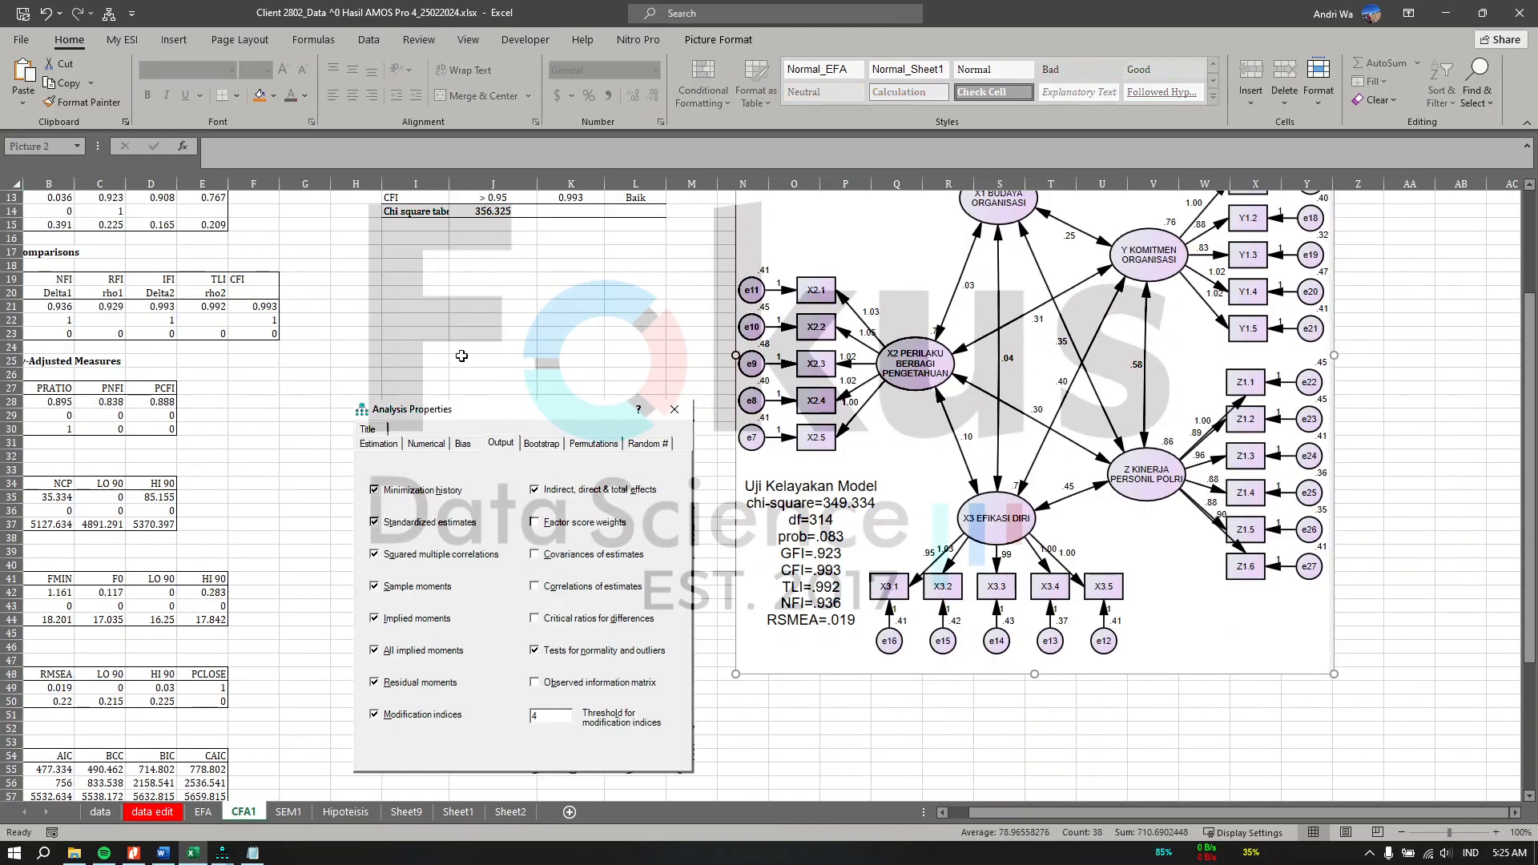
pyautogui.scroll(7, 461, 369)
pyautogui.click(481, 361)
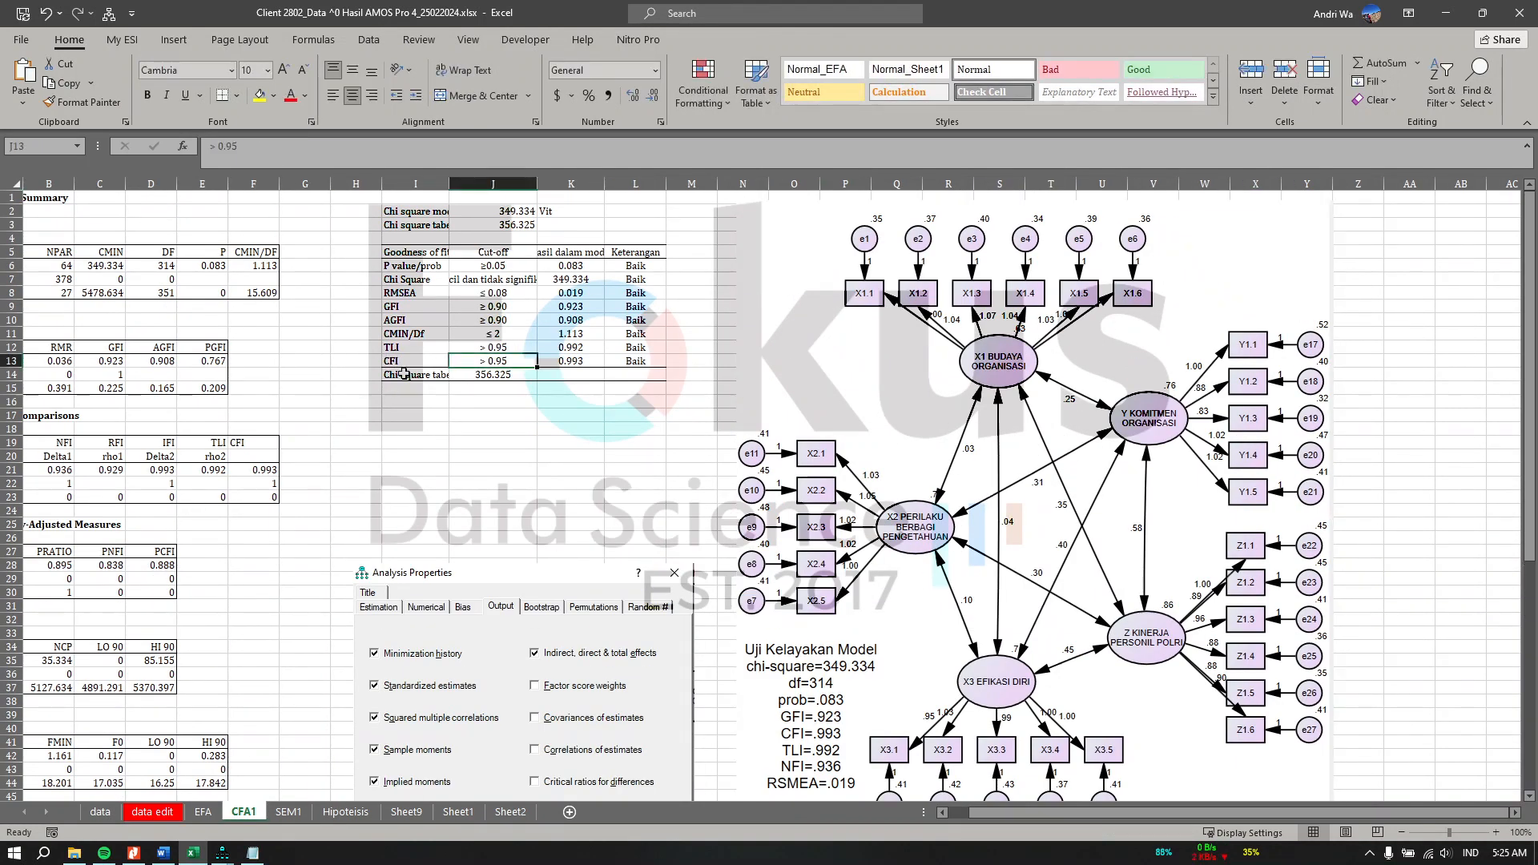
pyautogui.click(1496, 833)
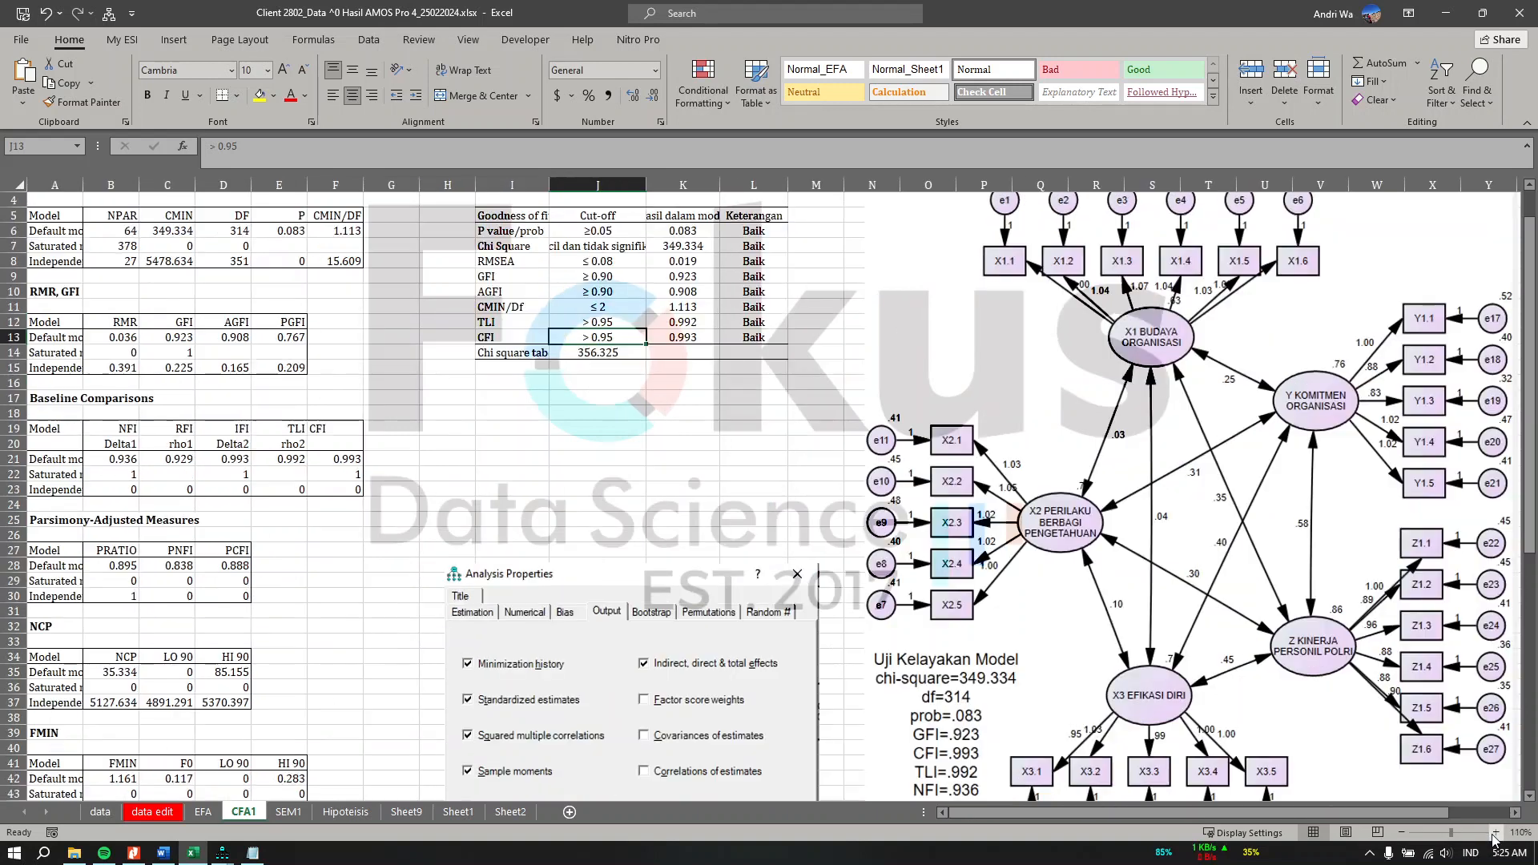
pyautogui.scroll(1, 779, 290)
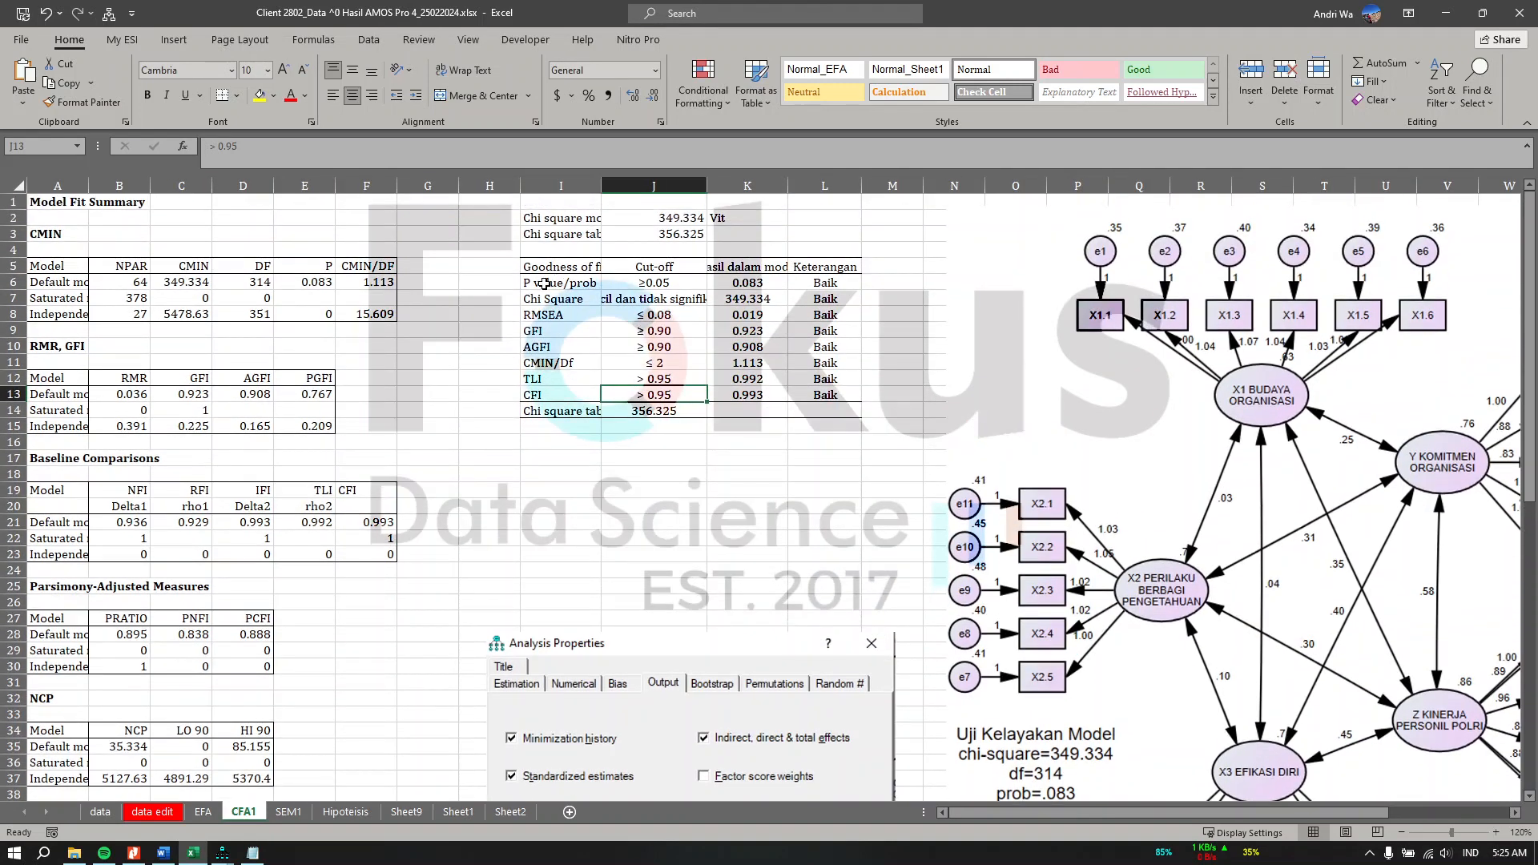
pyautogui.moveTo(544, 283); pyautogui.dragTo(731, 280)
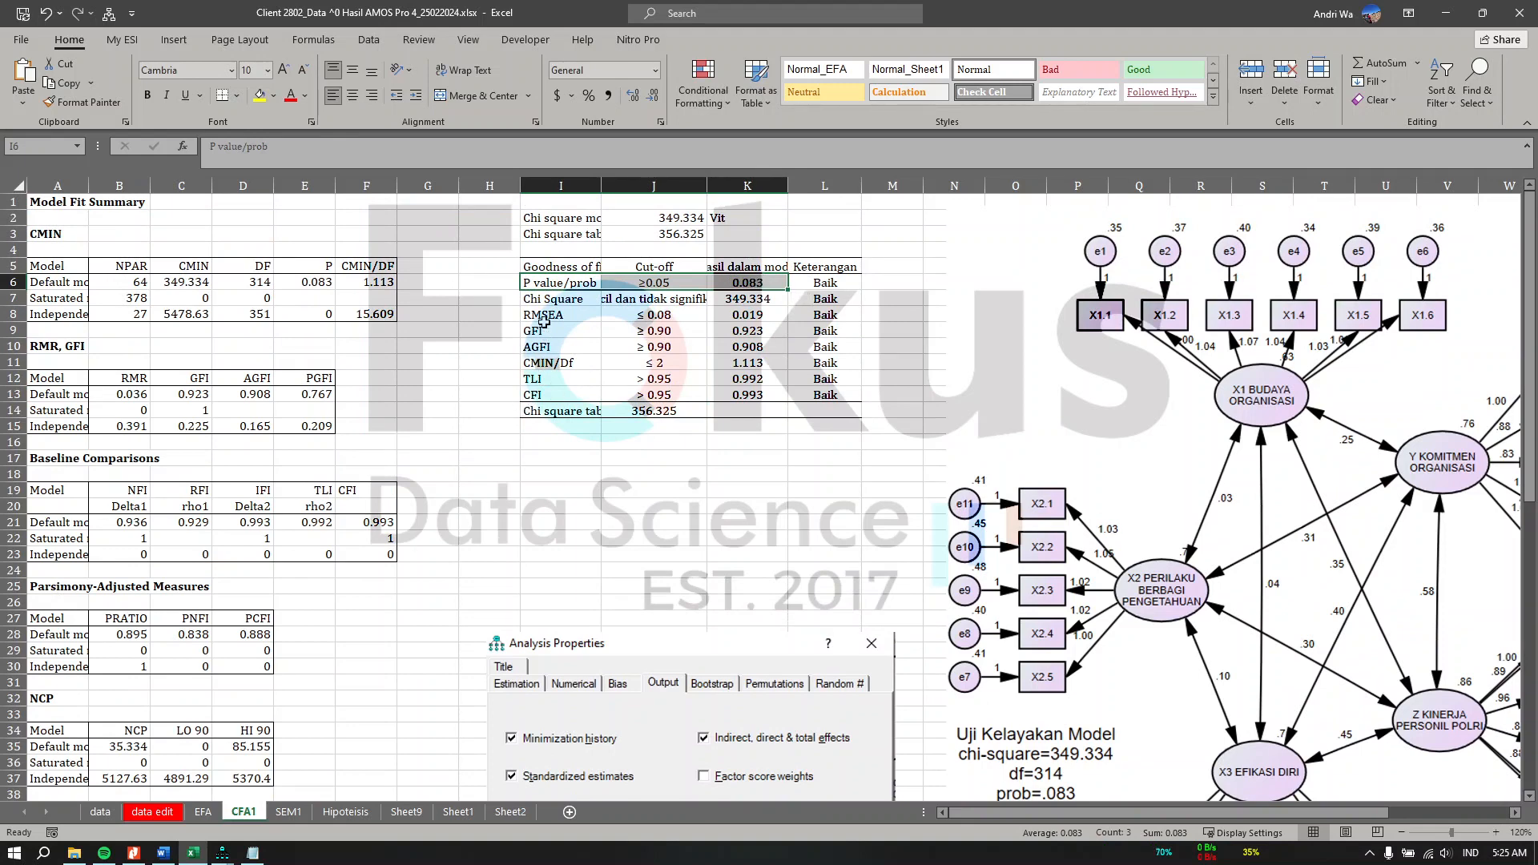
pyautogui.moveTo(544, 321); pyautogui.dragTo(725, 309)
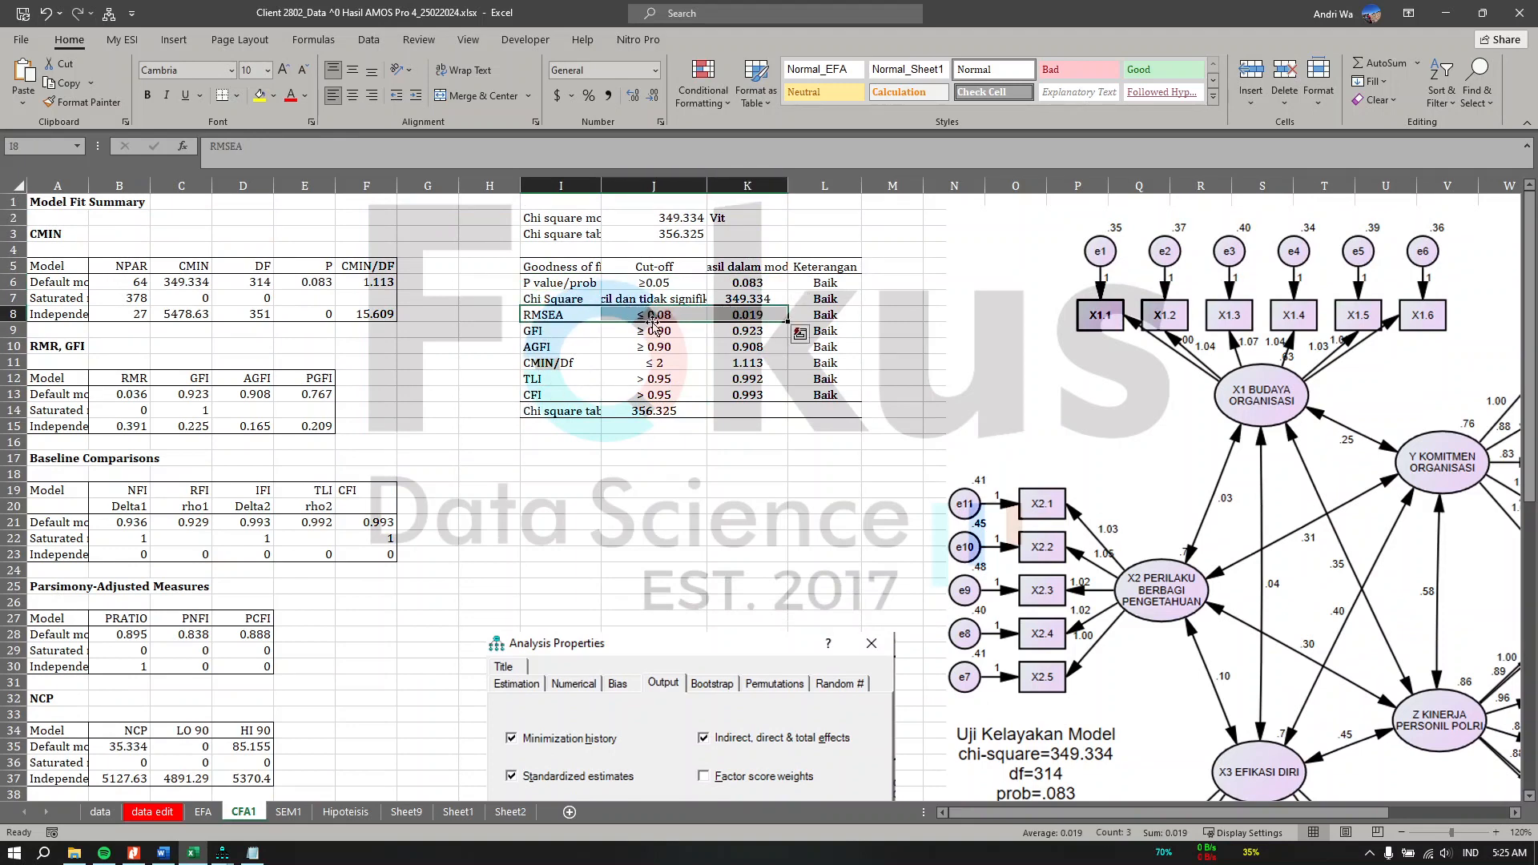
pyautogui.click(761, 312)
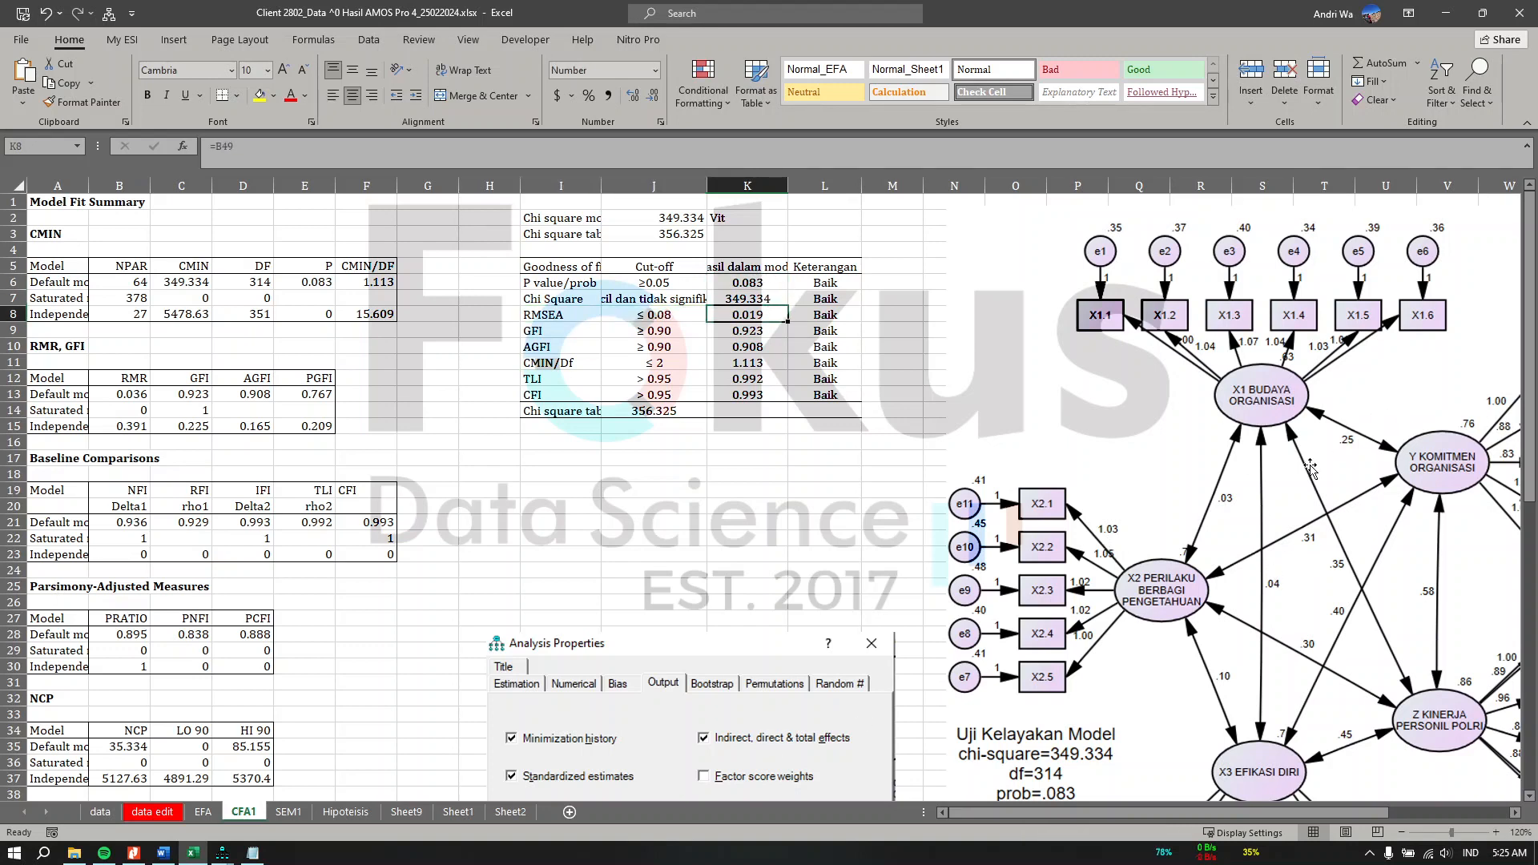
# Step: Review the reference SEM1 sheet's structural model diagram and fit table
pyautogui.click(1449, 19)
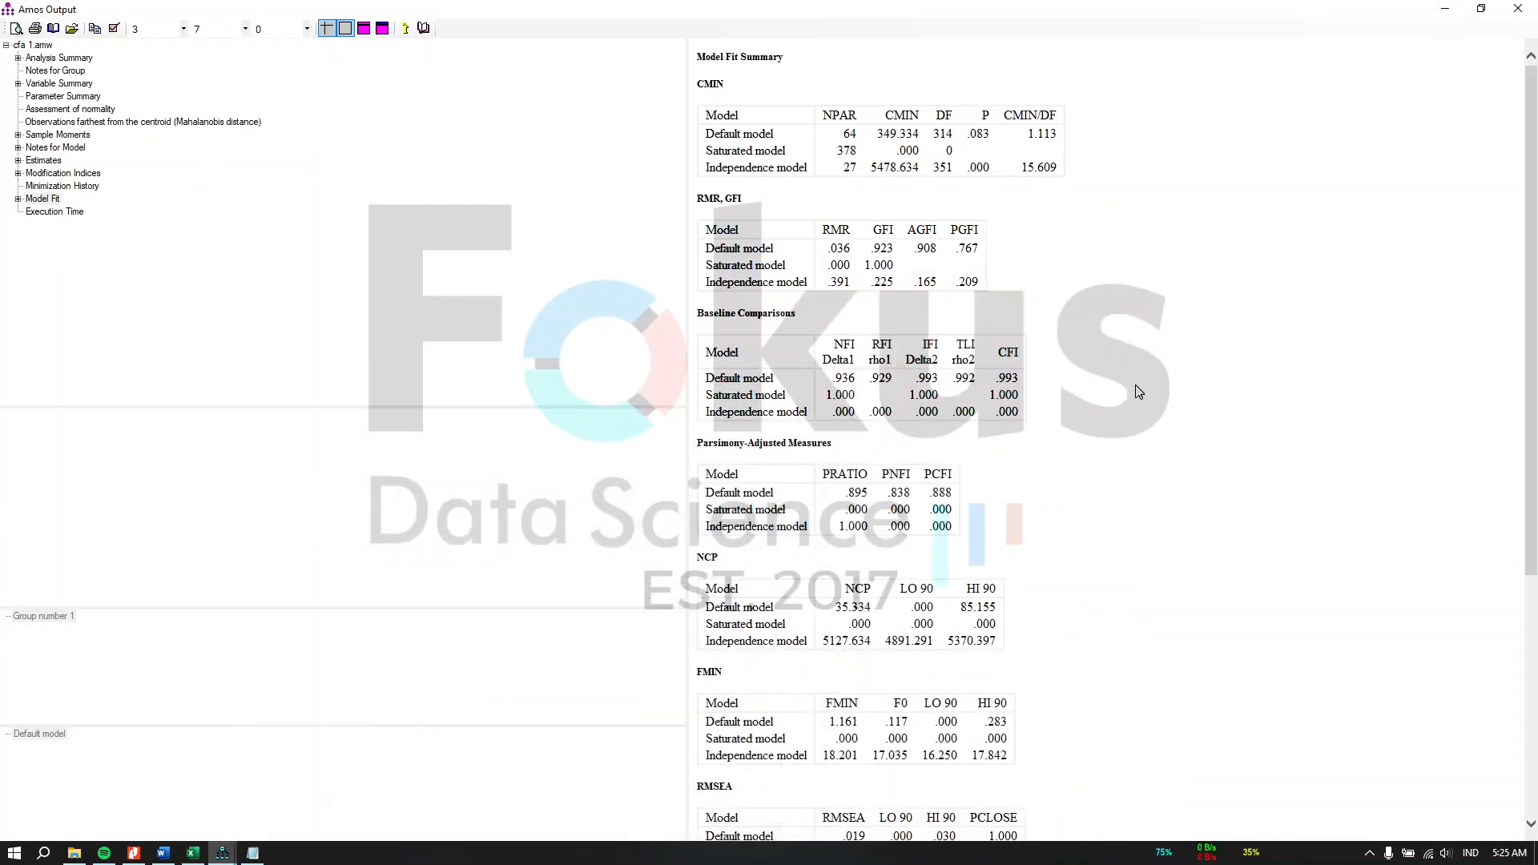
pyautogui.moveTo(192, 854)
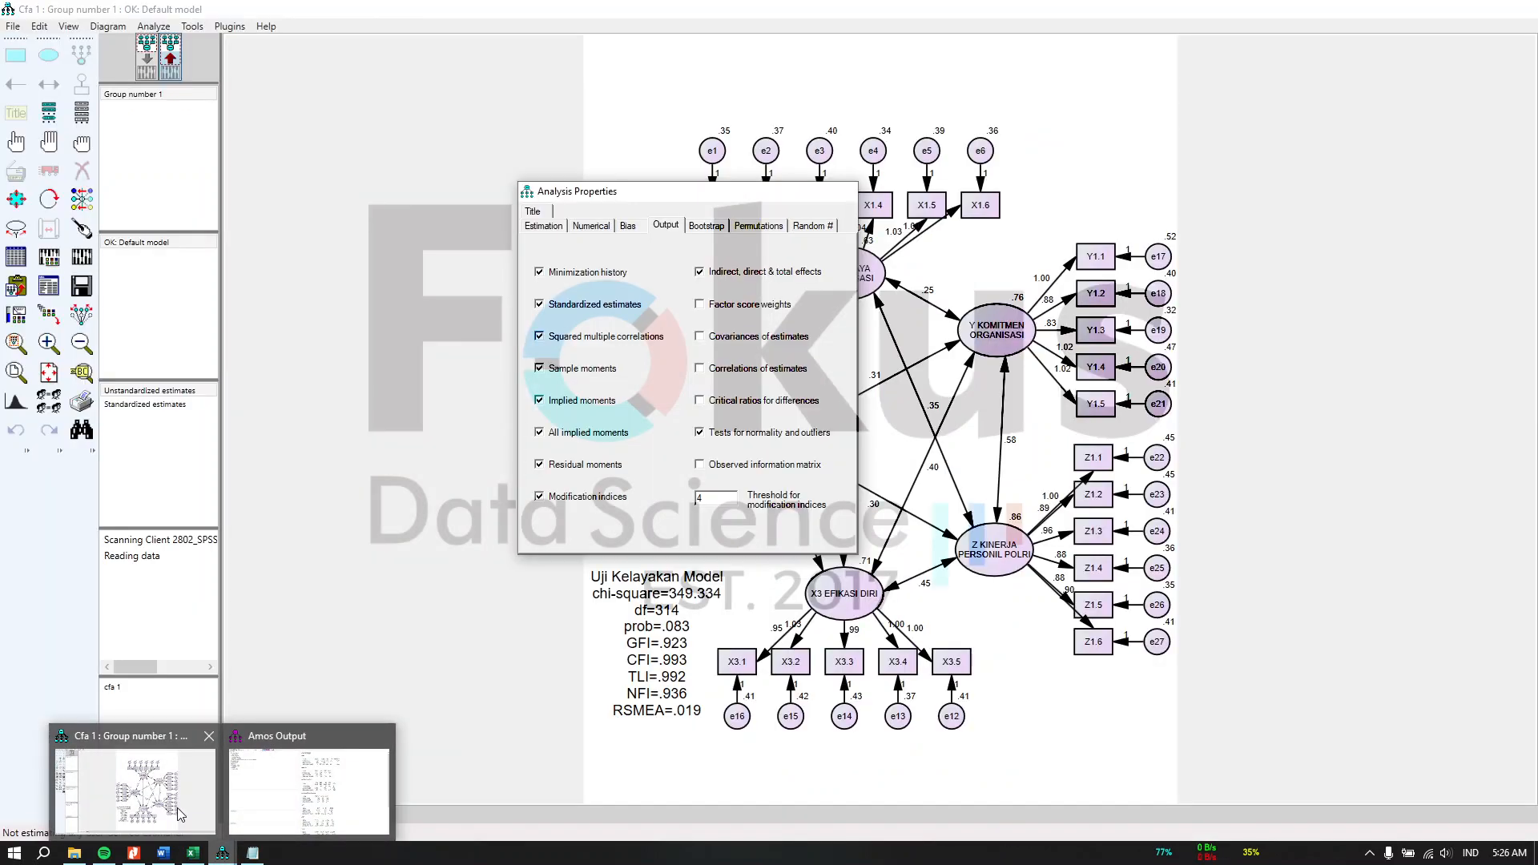
pyautogui.click(177, 811)
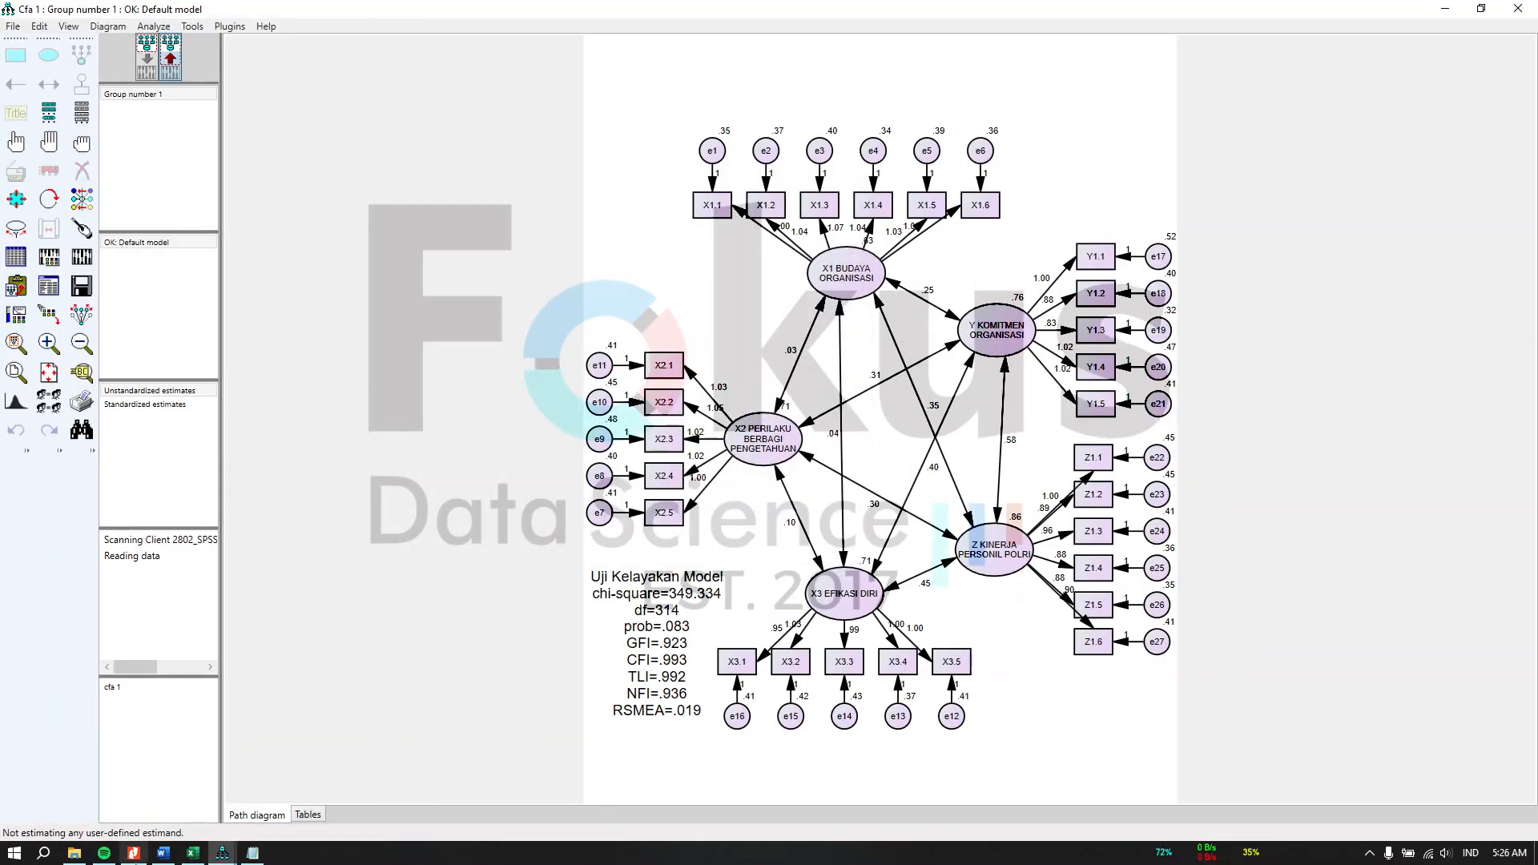
pyautogui.click(192, 854)
pyautogui.click(295, 814)
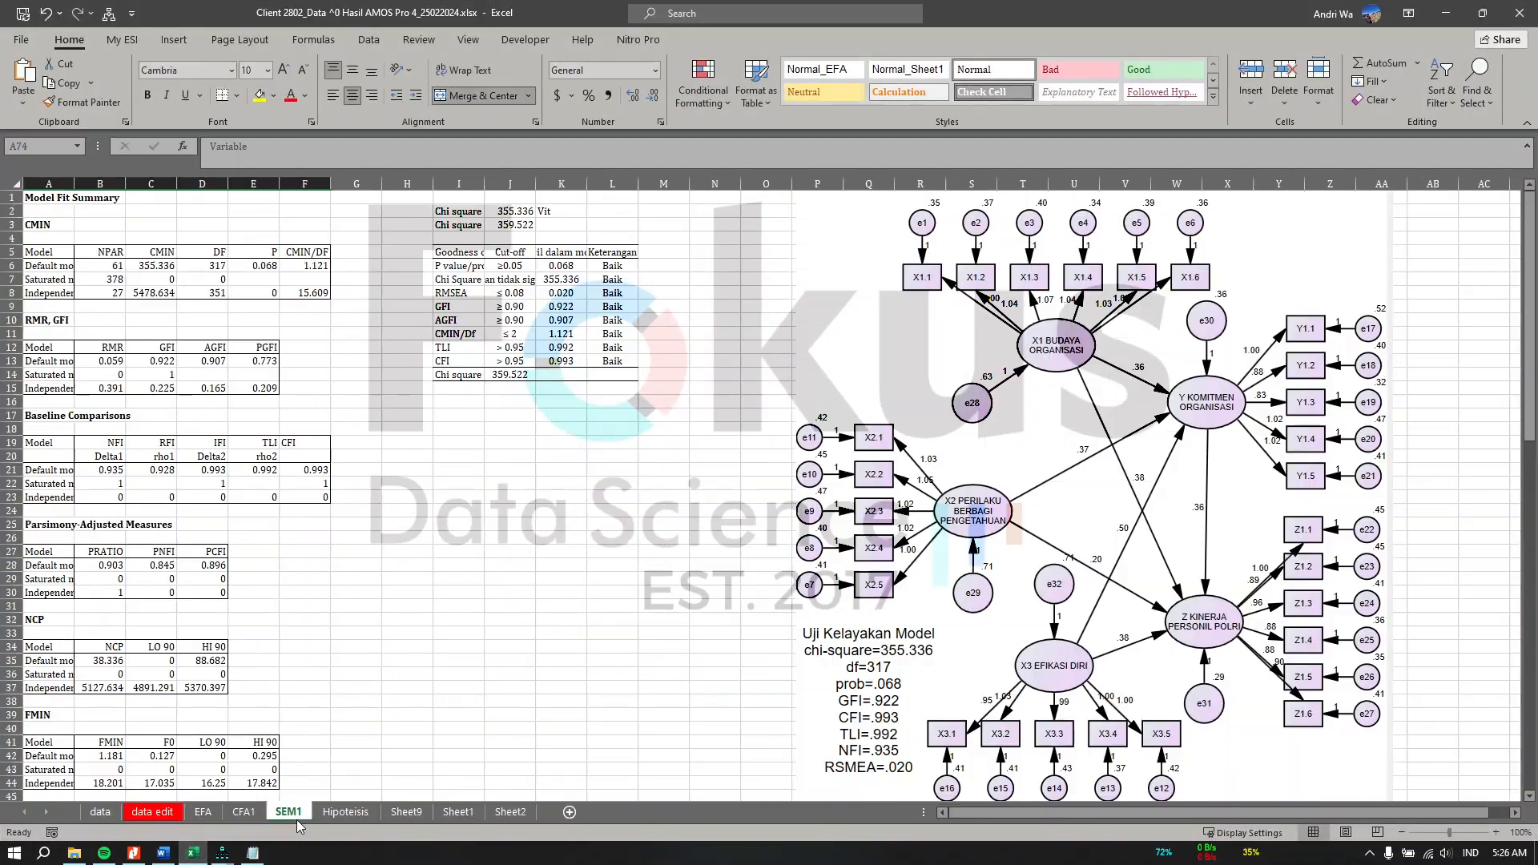
pyautogui.click(1446, 13)
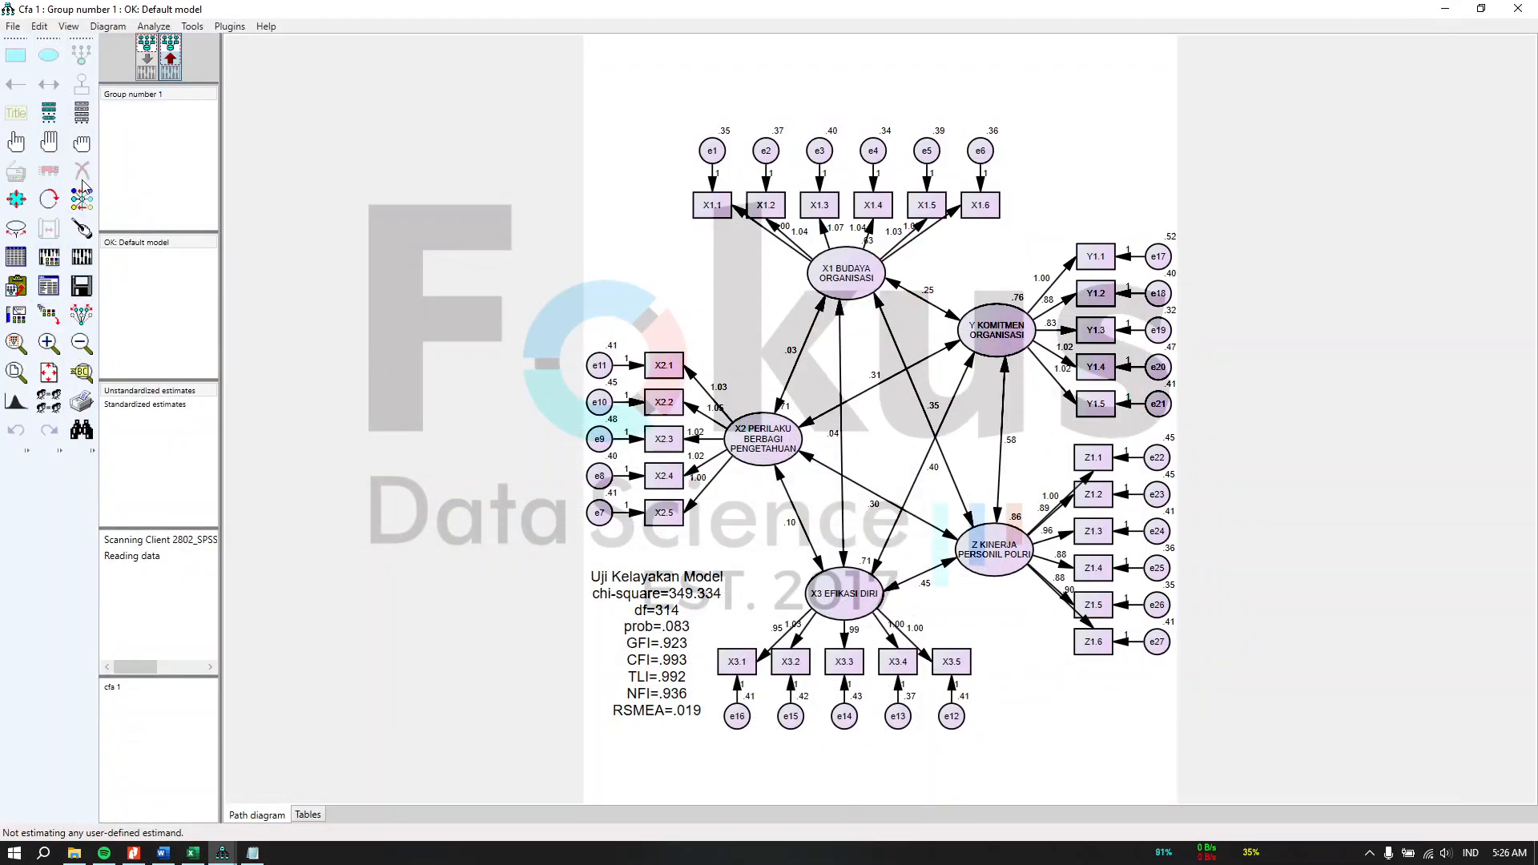
# Step: Return to the input diagram and erase the covariance arrows linking X1 BUDAYA ORGANISASI to the other constructs
pyautogui.click(148, 64)
pyautogui.click(82, 171)
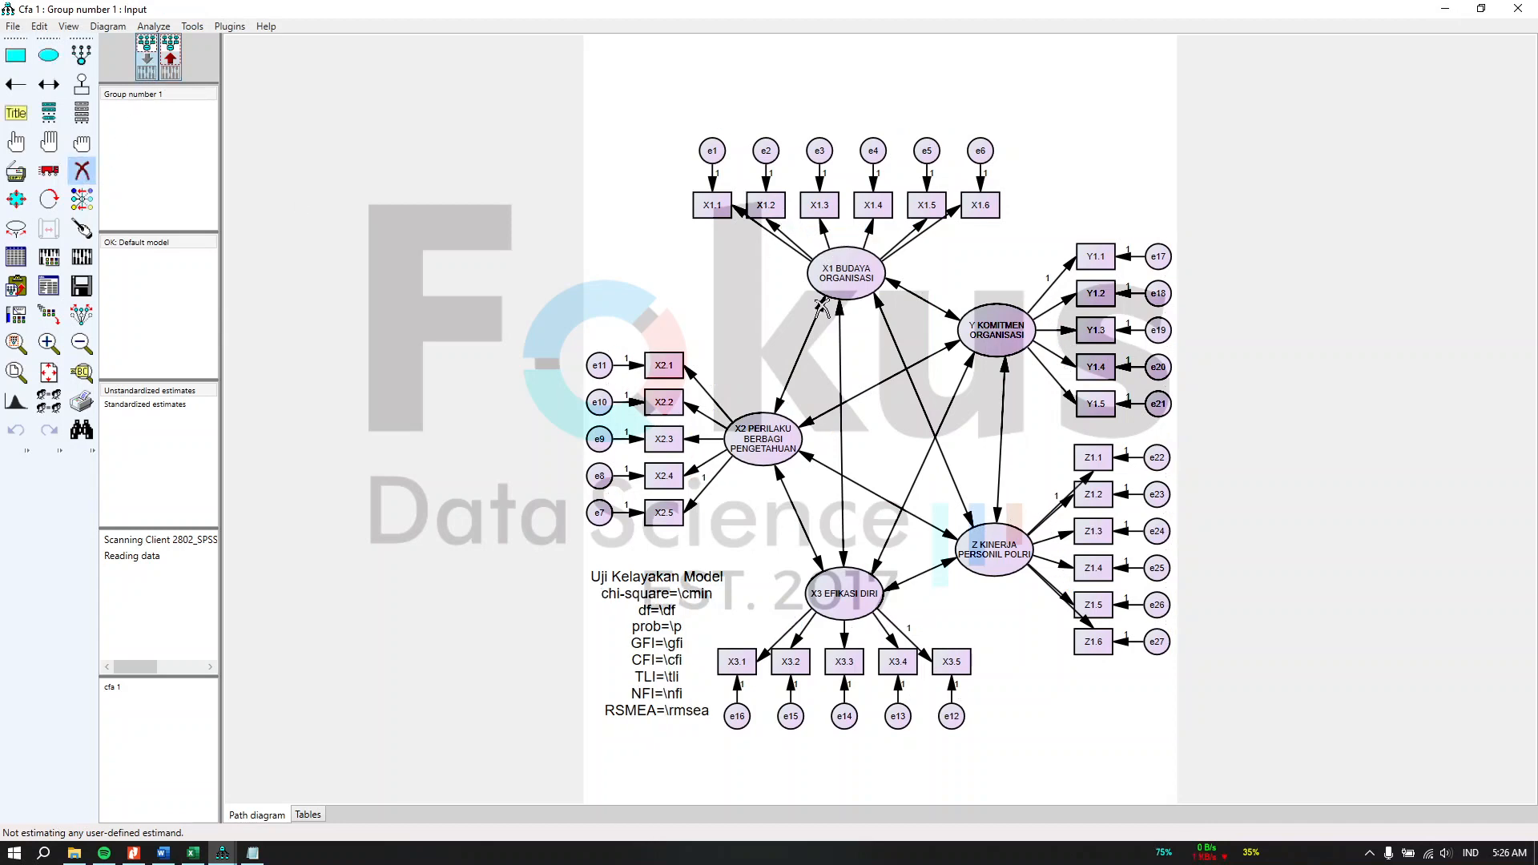
pyautogui.click(824, 310)
pyautogui.click(842, 317)
pyautogui.click(881, 310)
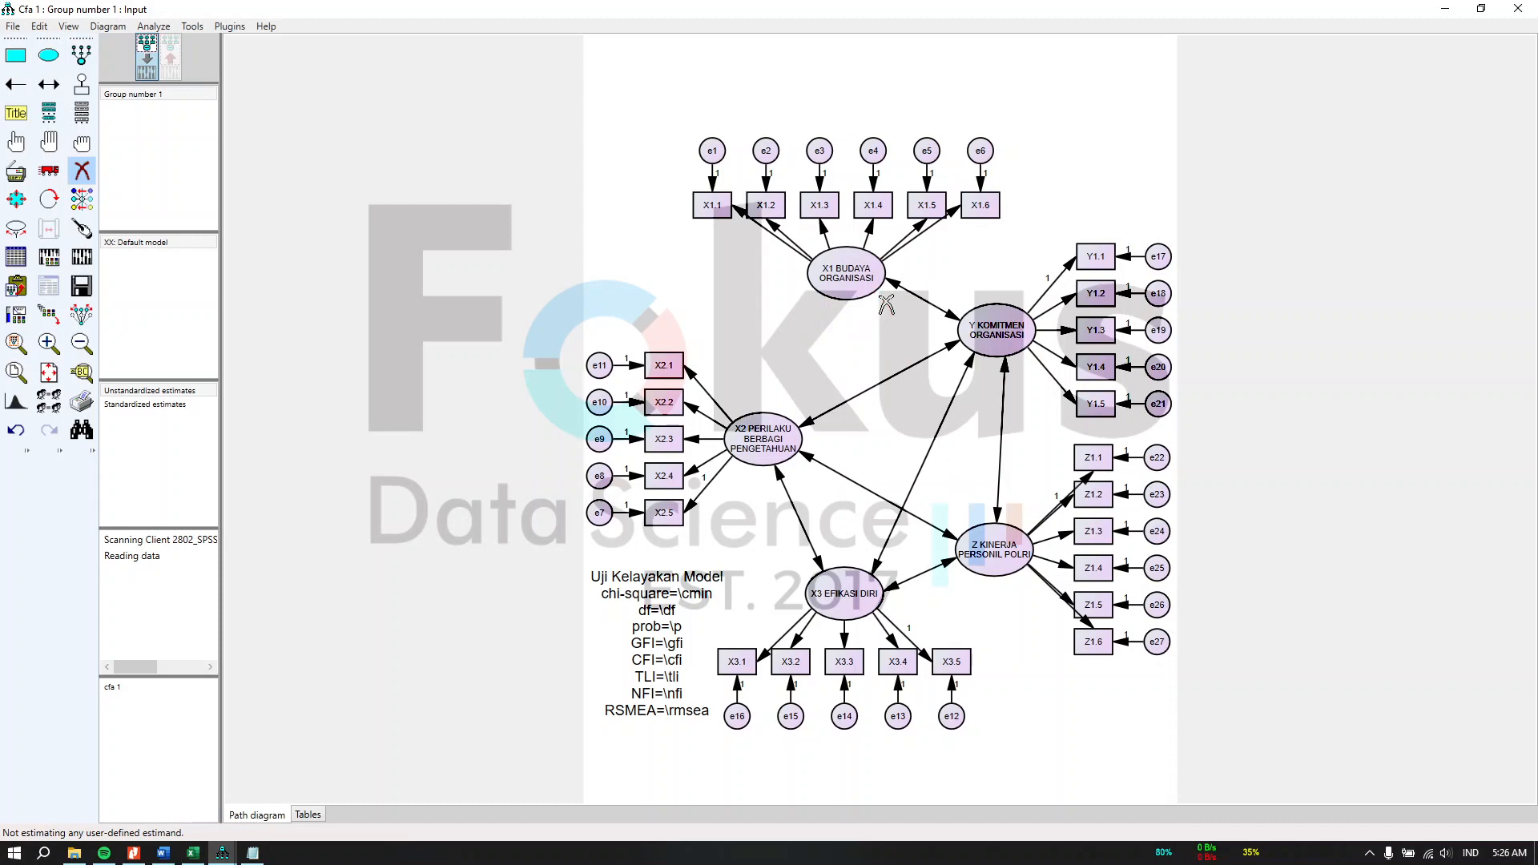
pyautogui.click(956, 344)
pyautogui.click(950, 315)
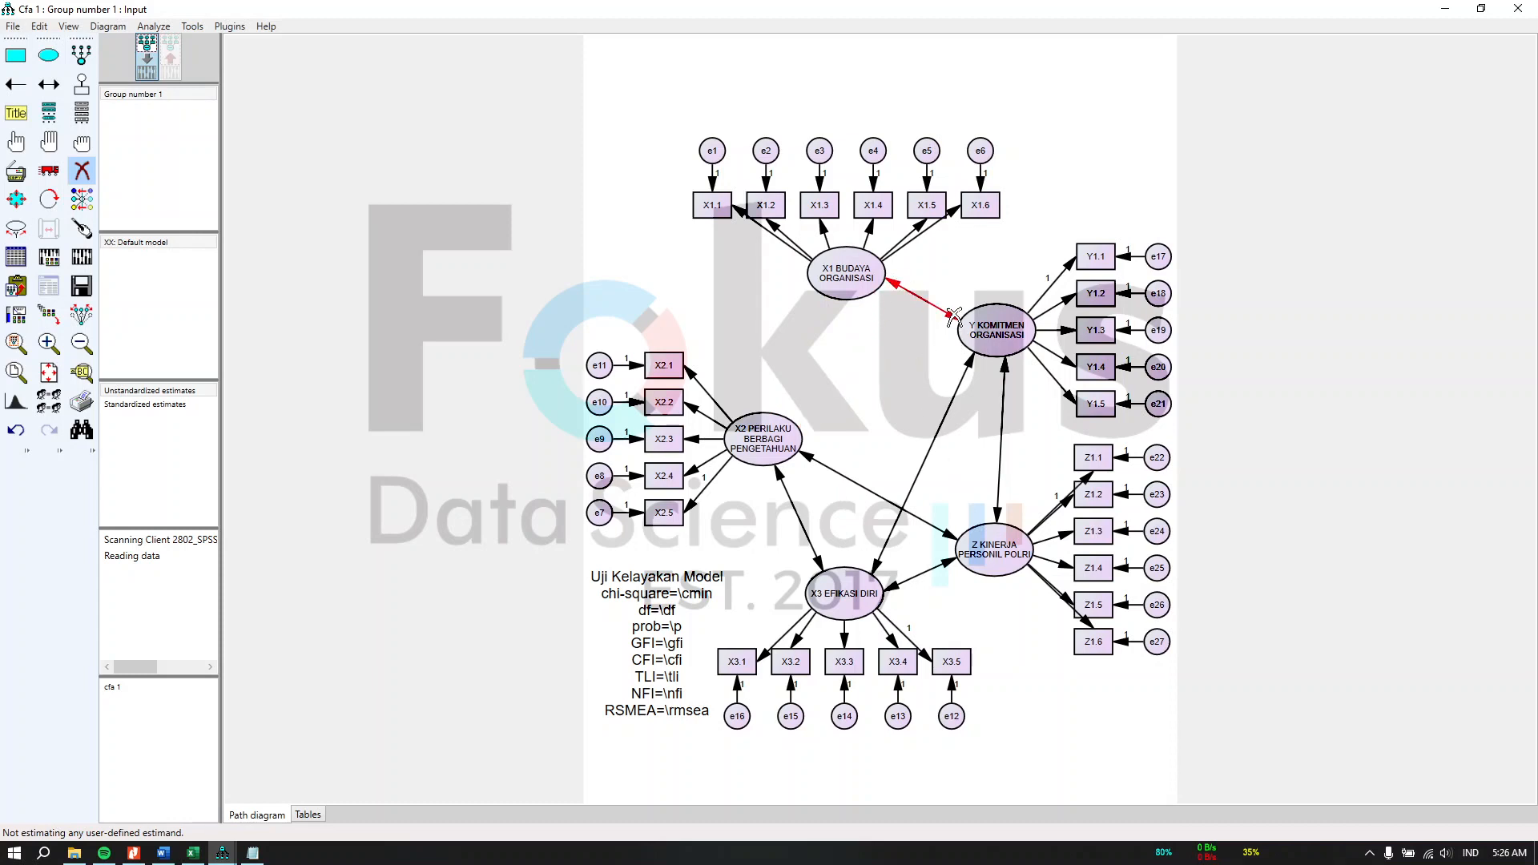
# Step: Erase the remaining covariance arrows among X2, X3, Y and Z constructs
pyautogui.click(967, 370)
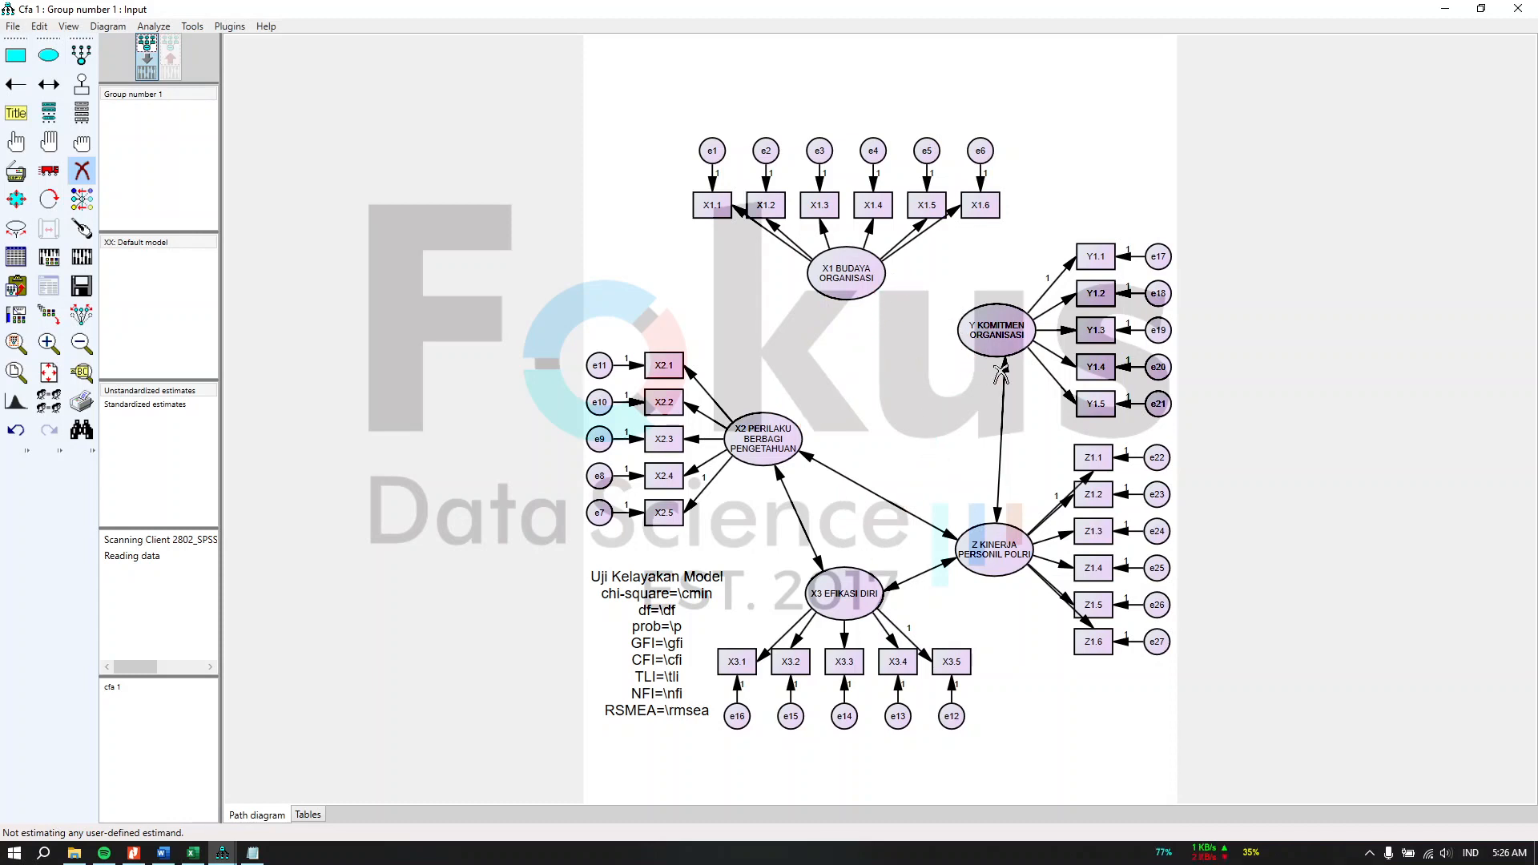
pyautogui.click(948, 538)
pyautogui.click(992, 514)
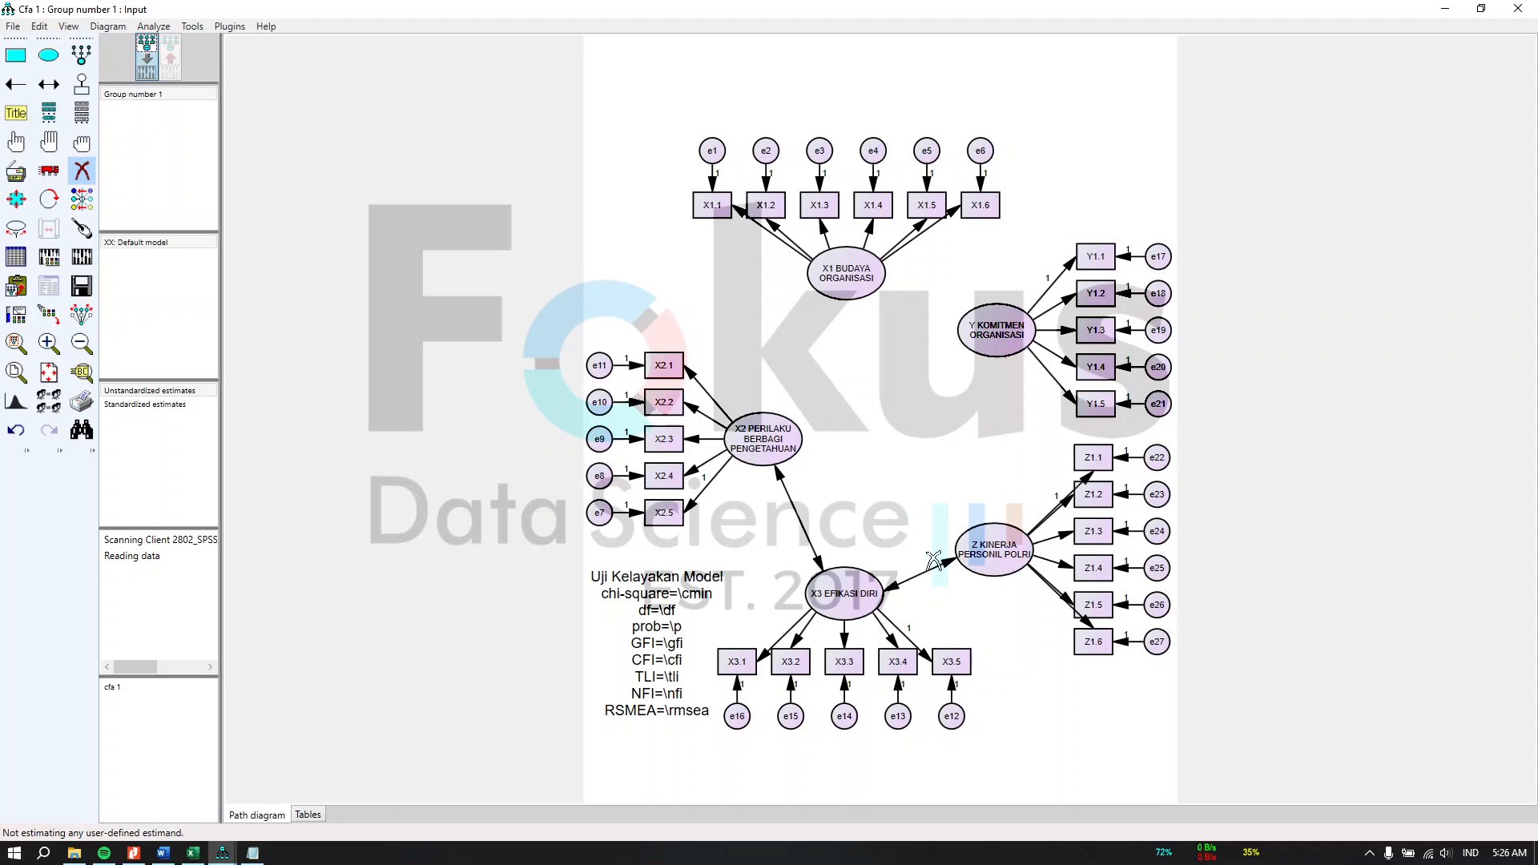
pyautogui.click(947, 570)
pyautogui.click(817, 559)
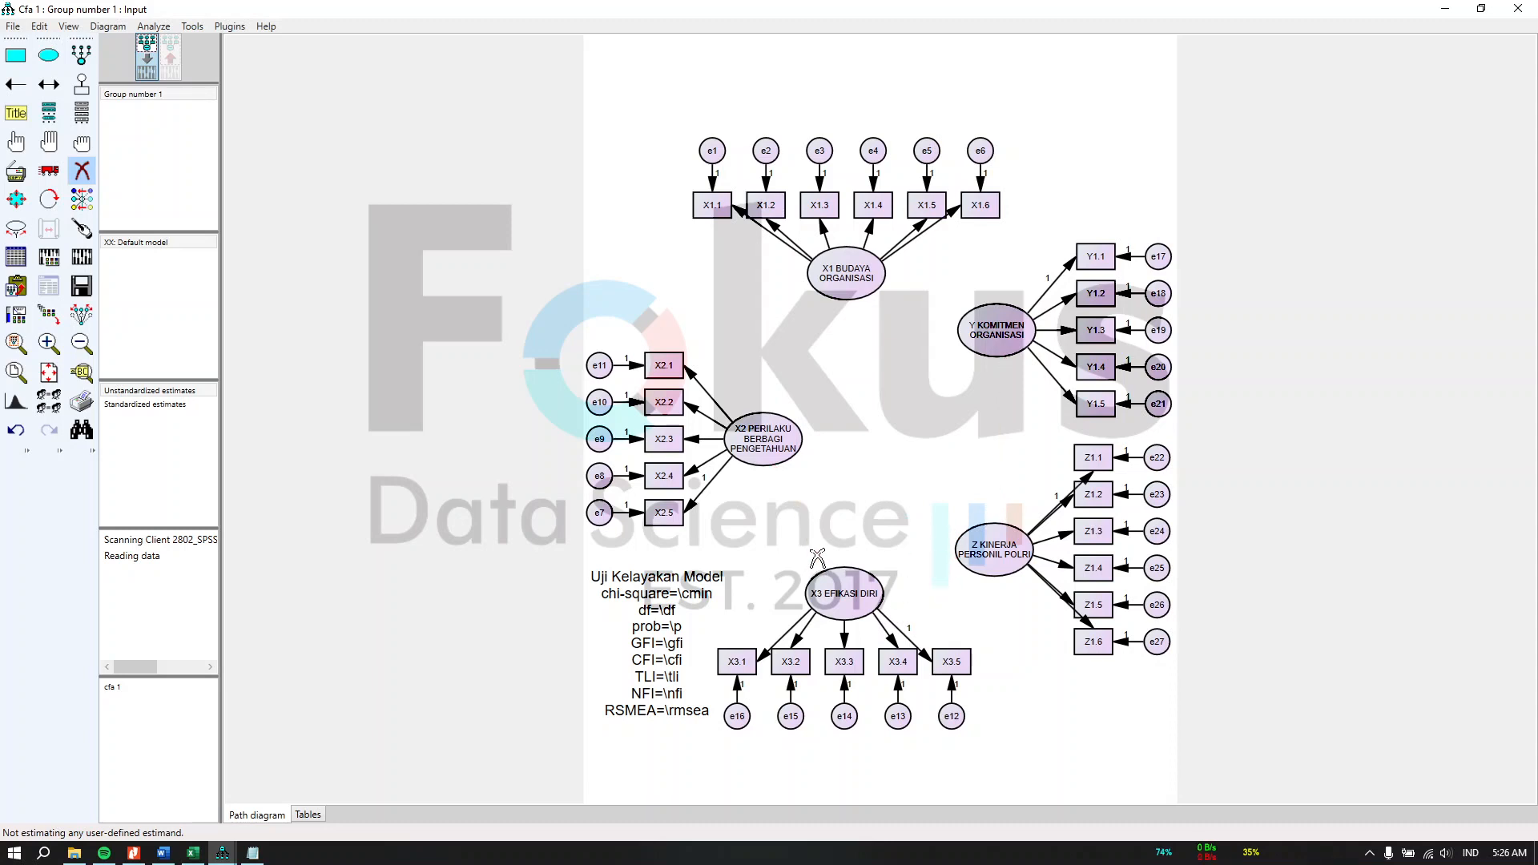
# Step: Draw regression paths from X1, X2 and X3 to Y KOMITMEN ORGANISASI and Z KINERJA PERSONIL POLRI, and from Y to Z
pyautogui.click(15, 83)
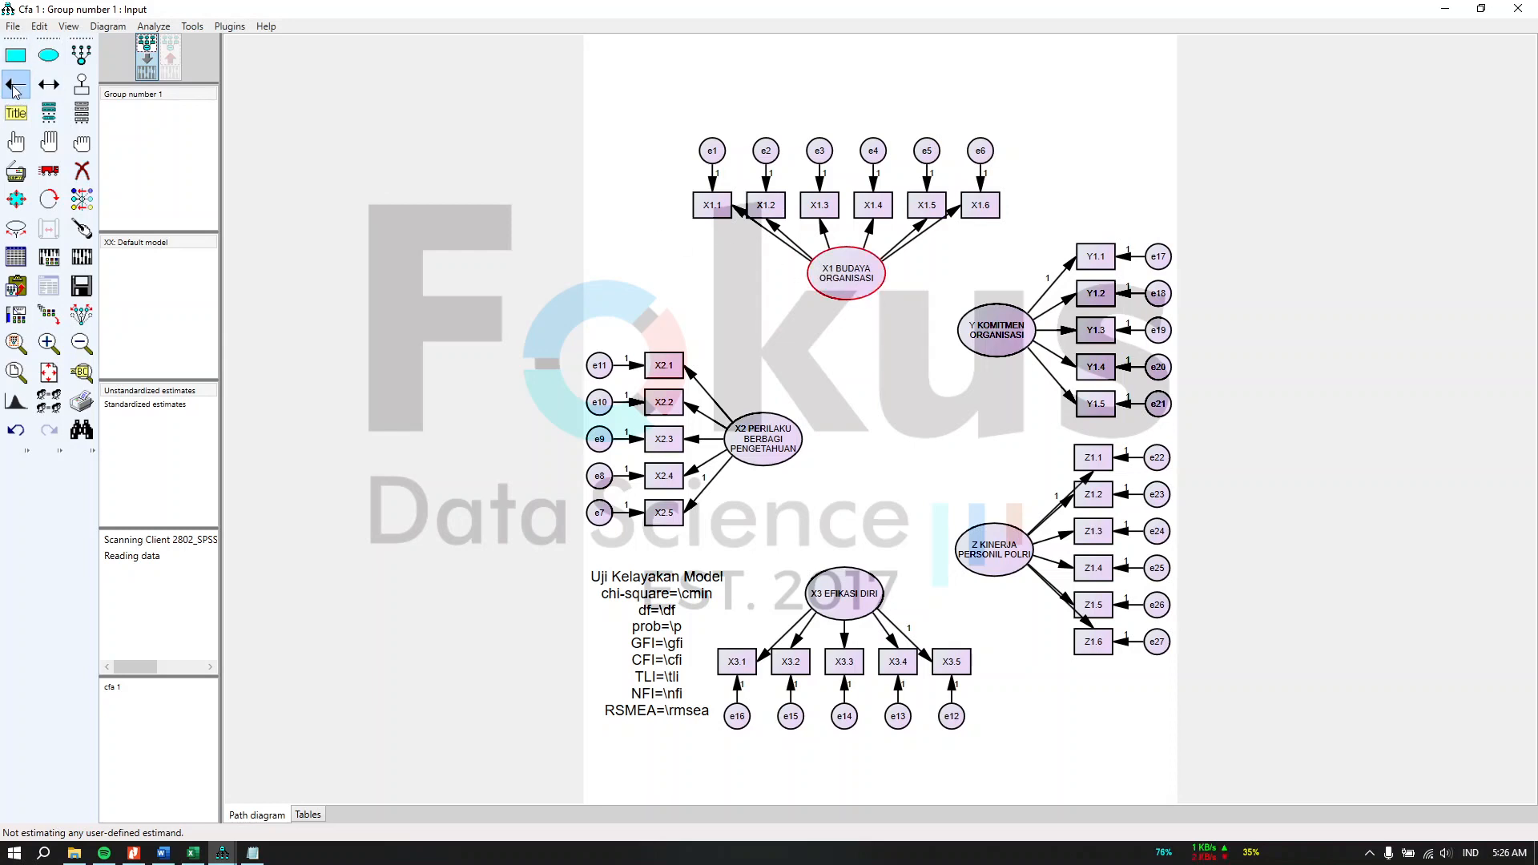
pyautogui.moveTo(837, 276); pyautogui.dragTo(997, 334)
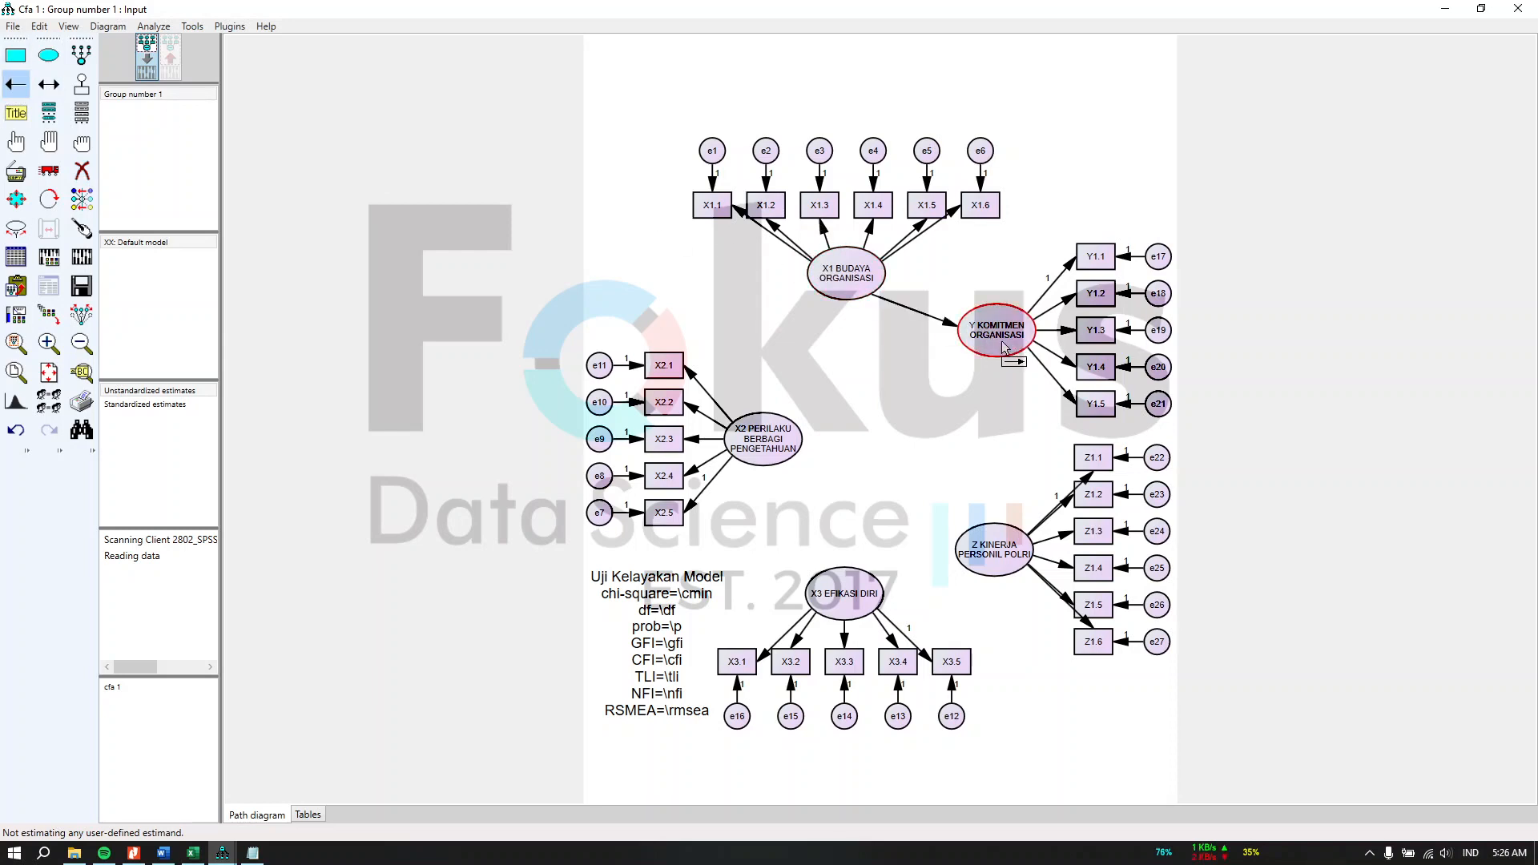
pyautogui.moveTo(797, 442); pyautogui.dragTo(994, 335)
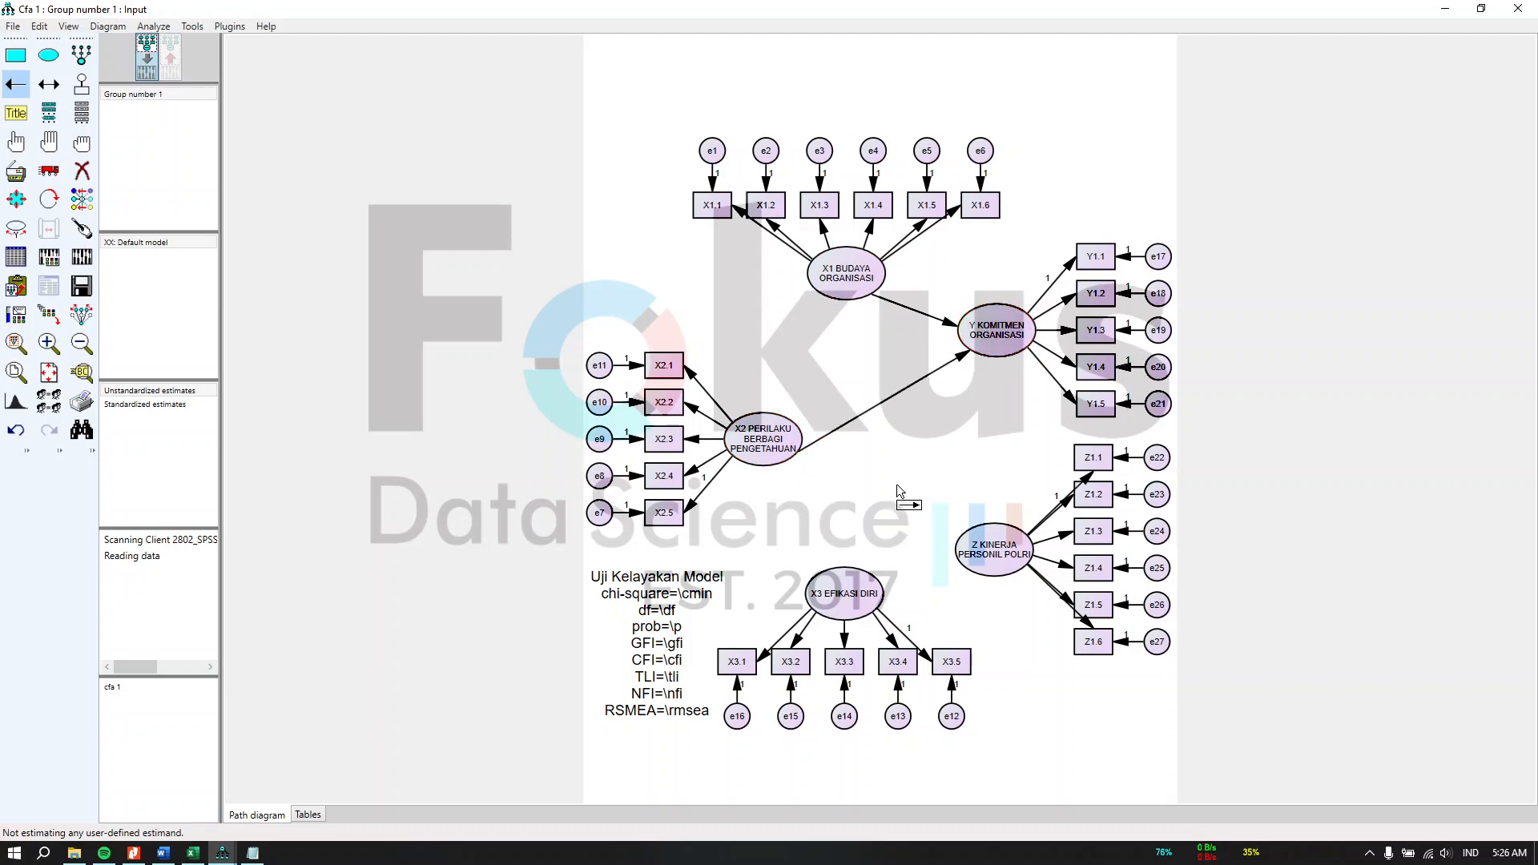
pyautogui.moveTo(858, 585)
pyautogui.mouseDown()
pyautogui.moveTo(993, 368)
pyautogui.moveTo(995, 336)
pyautogui.moveTo(1026, 359)
pyautogui.moveTo(998, 533)
pyautogui.mouseUp()
pyautogui.moveTo(865, 290)
pyautogui.mouseDown()
pyautogui.moveTo(962, 436)
pyautogui.moveTo(997, 536)
pyautogui.mouseUp()
pyautogui.moveTo(773, 453); pyautogui.dragTo(993, 549)
pyautogui.moveTo(851, 610)
pyautogui.mouseDown()
pyautogui.moveTo(961, 581)
pyautogui.moveTo(993, 553)
pyautogui.mouseUp()
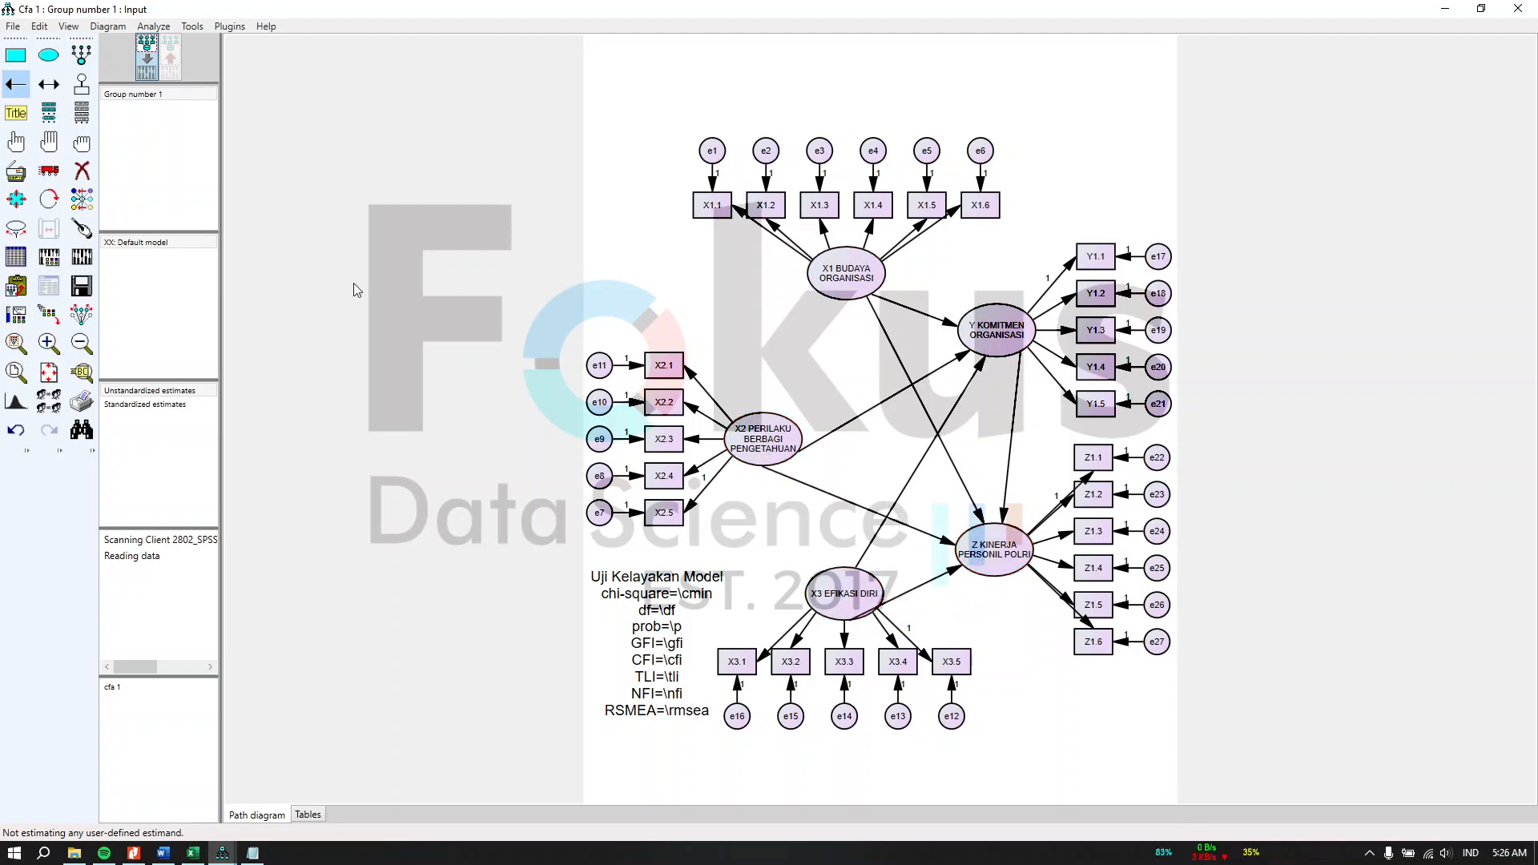
# Step: Tidy the arrow attachment points on the X1, Y, Z, X3 and X2 constructs with the Touch Up tool
pyautogui.click(80, 231)
pyautogui.click(847, 273)
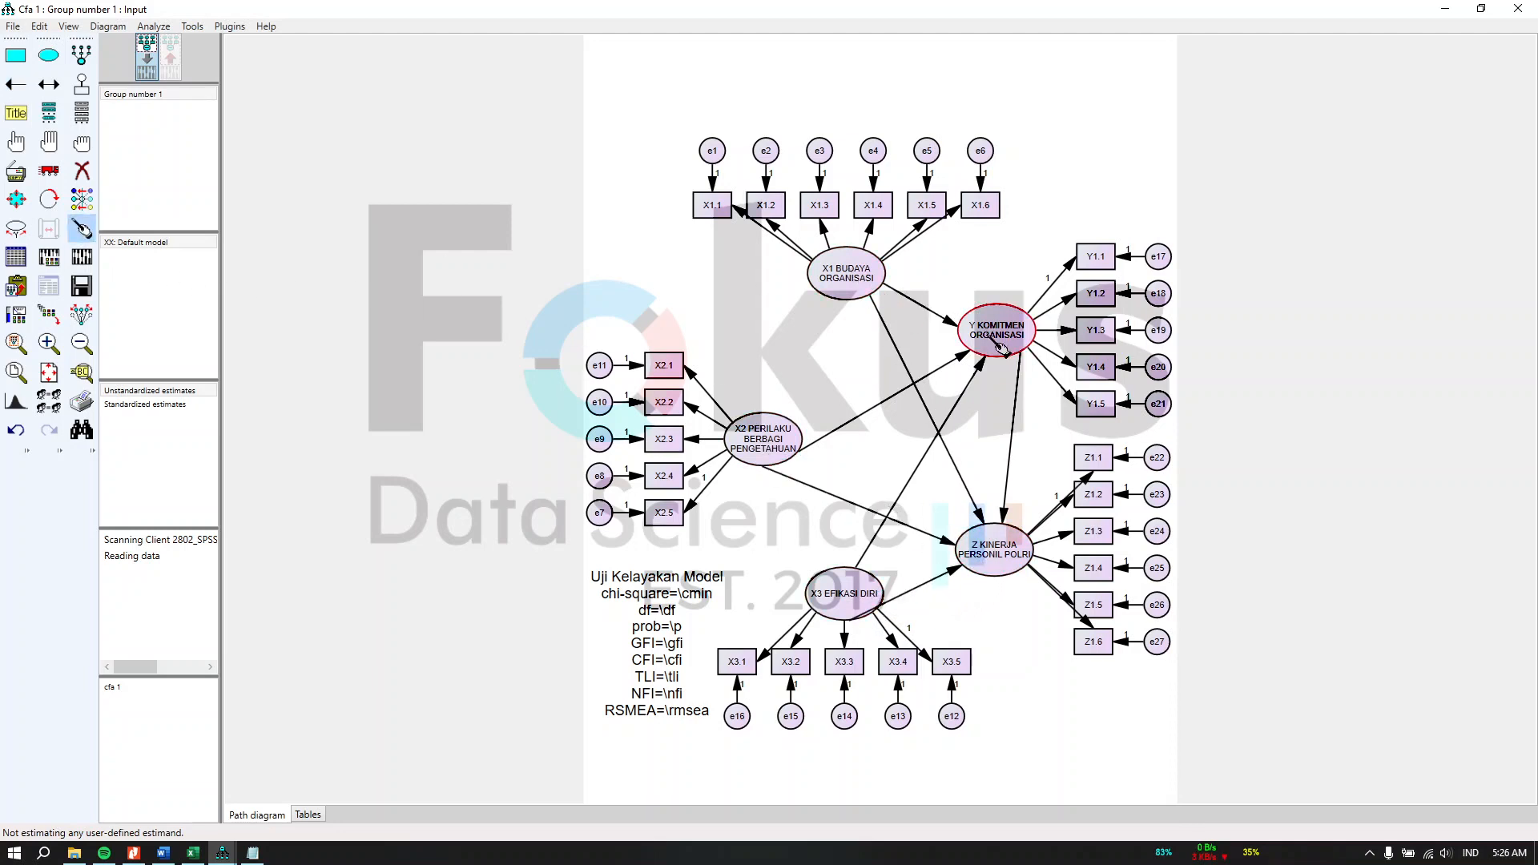
pyautogui.click(996, 332)
pyautogui.click(1002, 539)
pyautogui.click(865, 603)
pyautogui.click(773, 453)
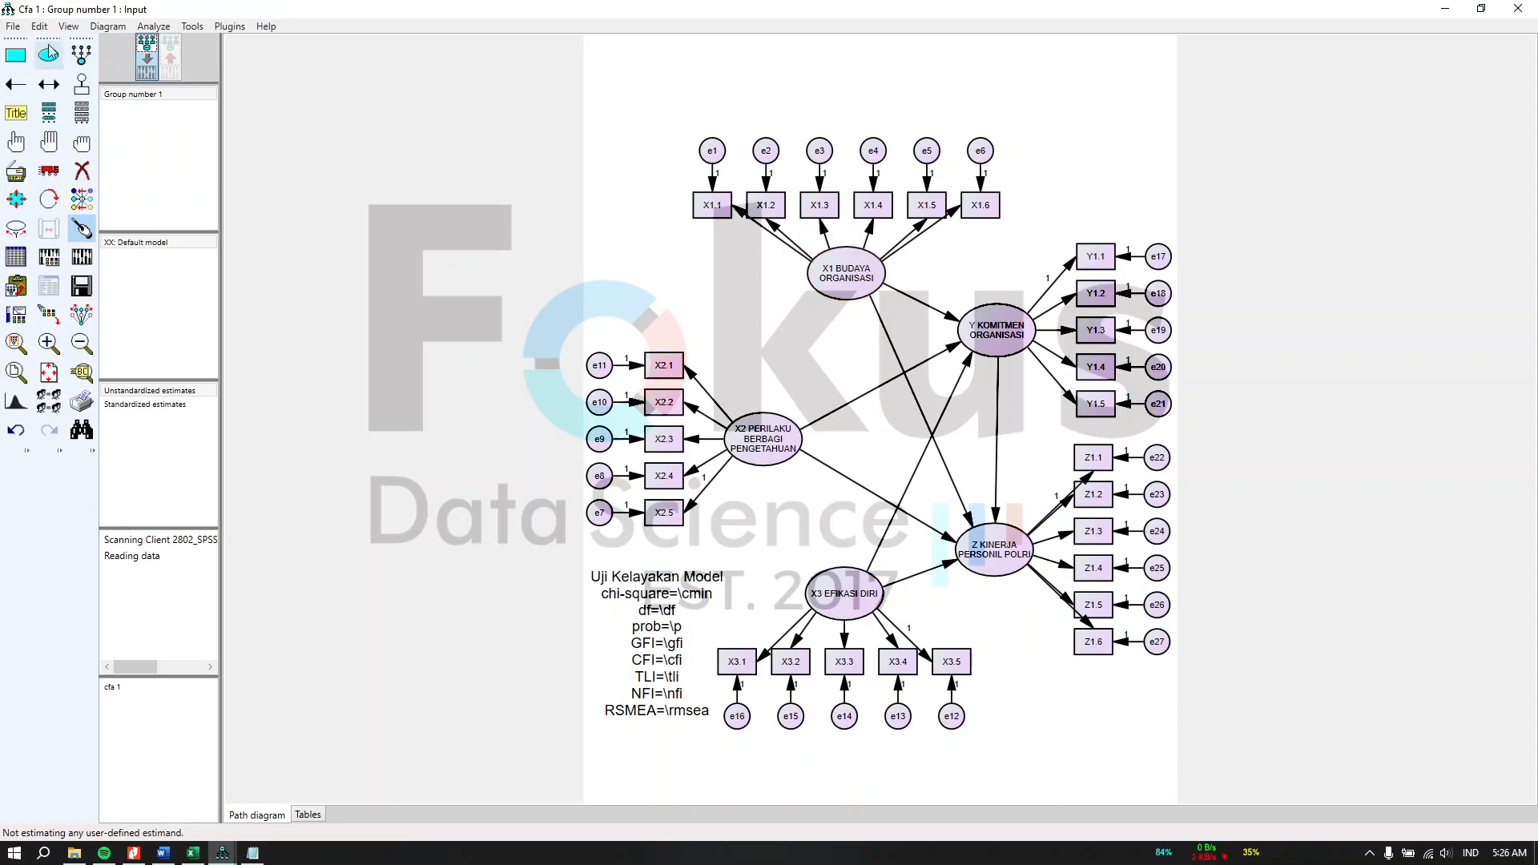
# Step: Save the diagram as SEM 1 inside the SEM 1 folder of the project directory
pyautogui.click(11, 29)
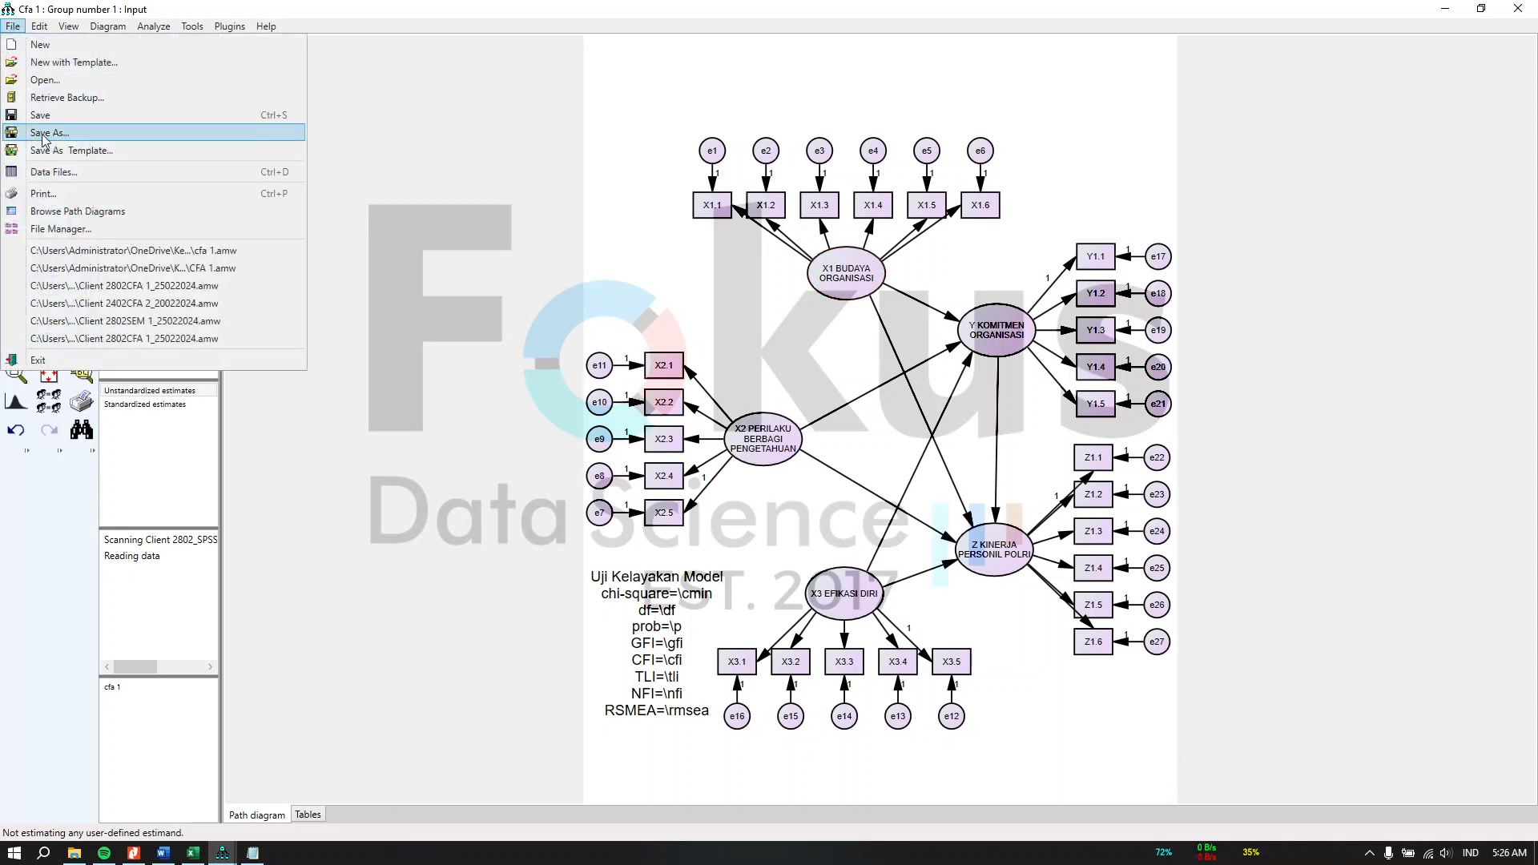
pyautogui.click(43, 133)
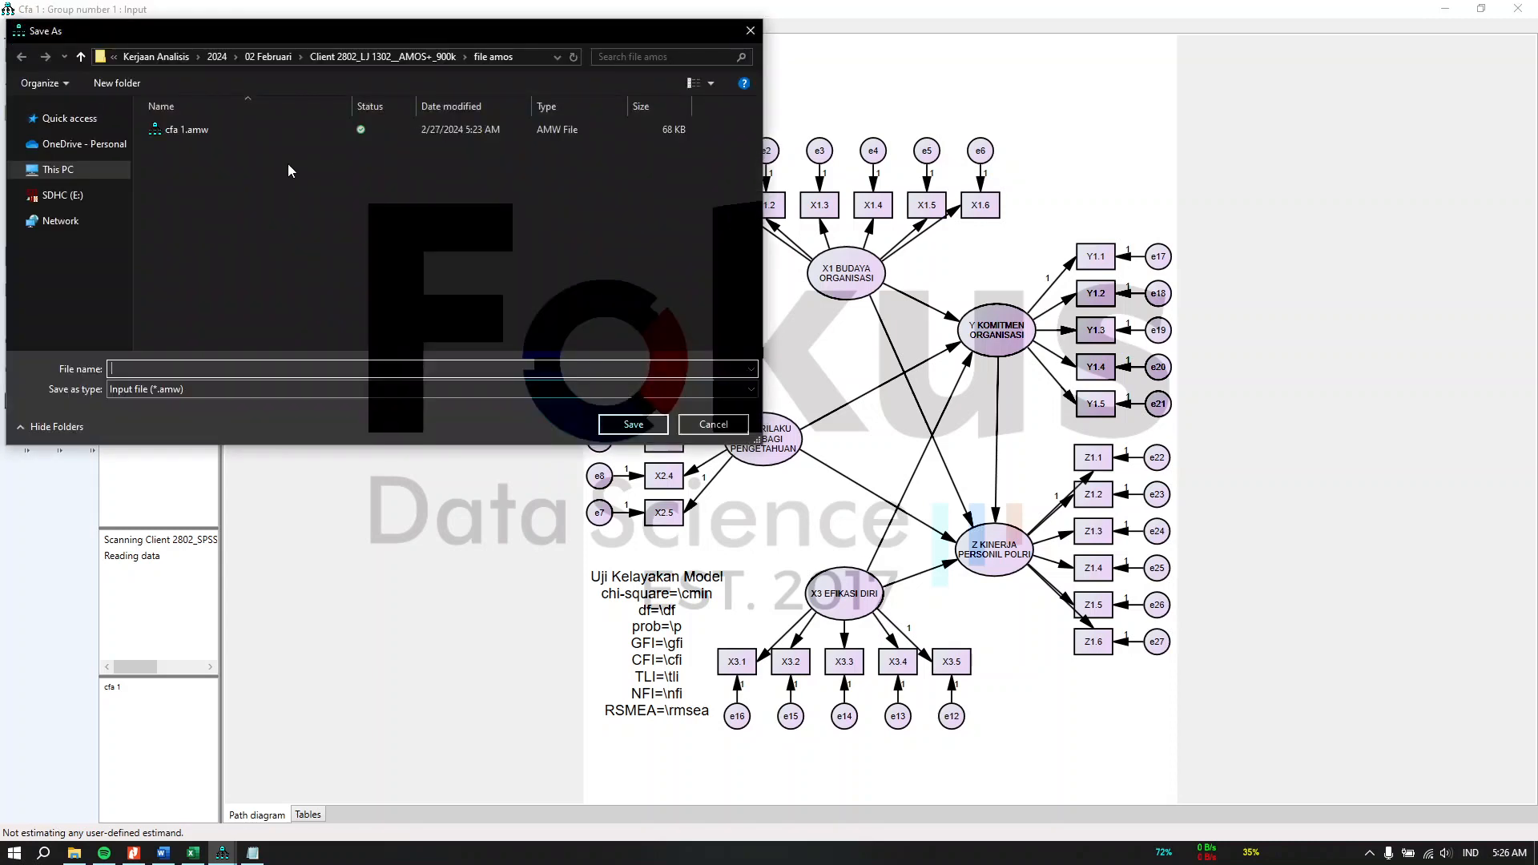
pyautogui.click(81, 58)
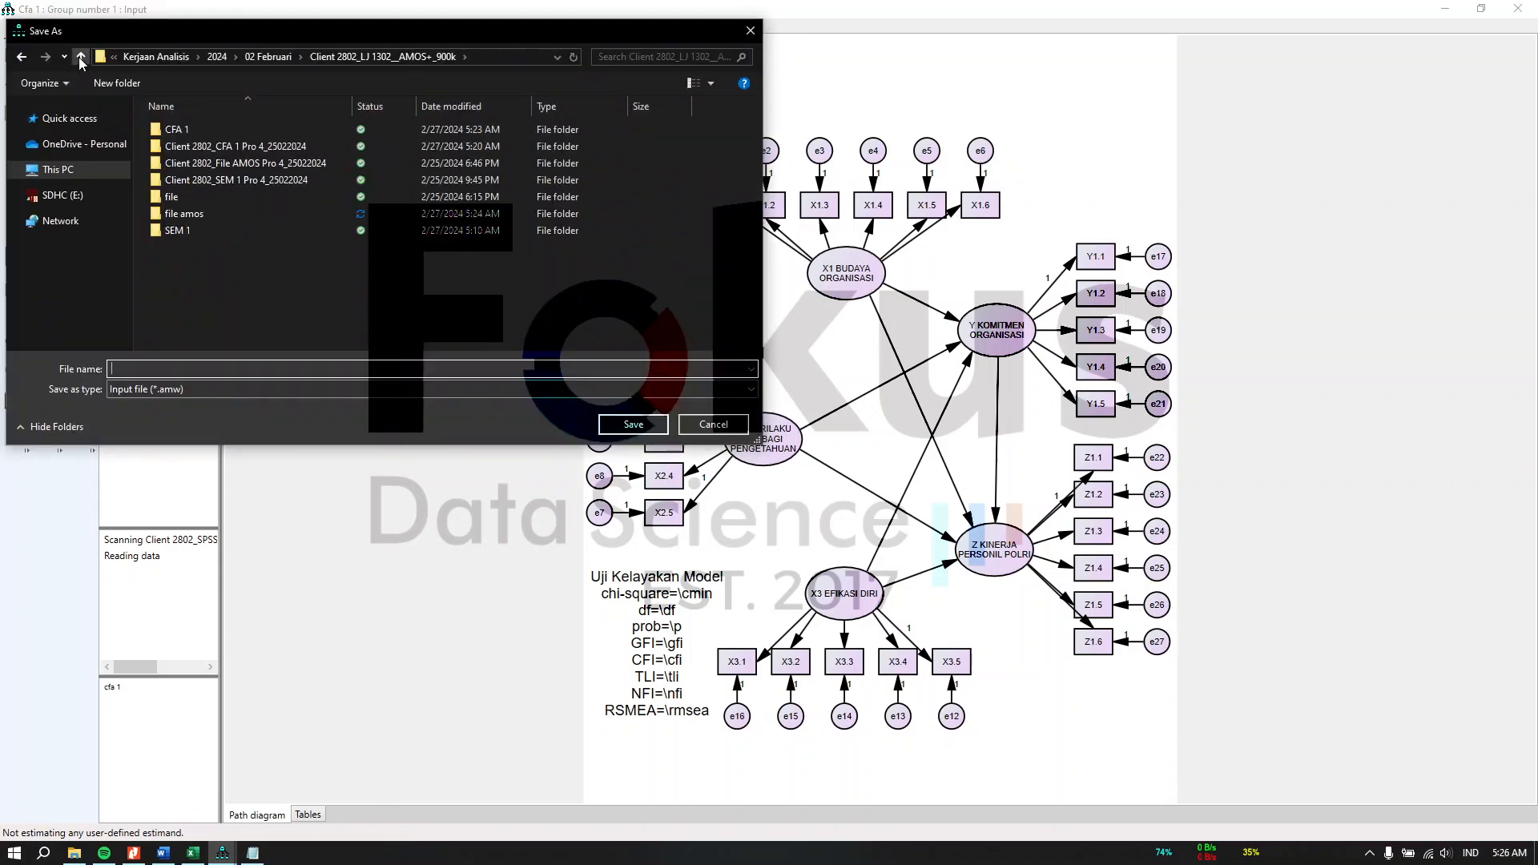
pyautogui.doubleClick(266, 231)
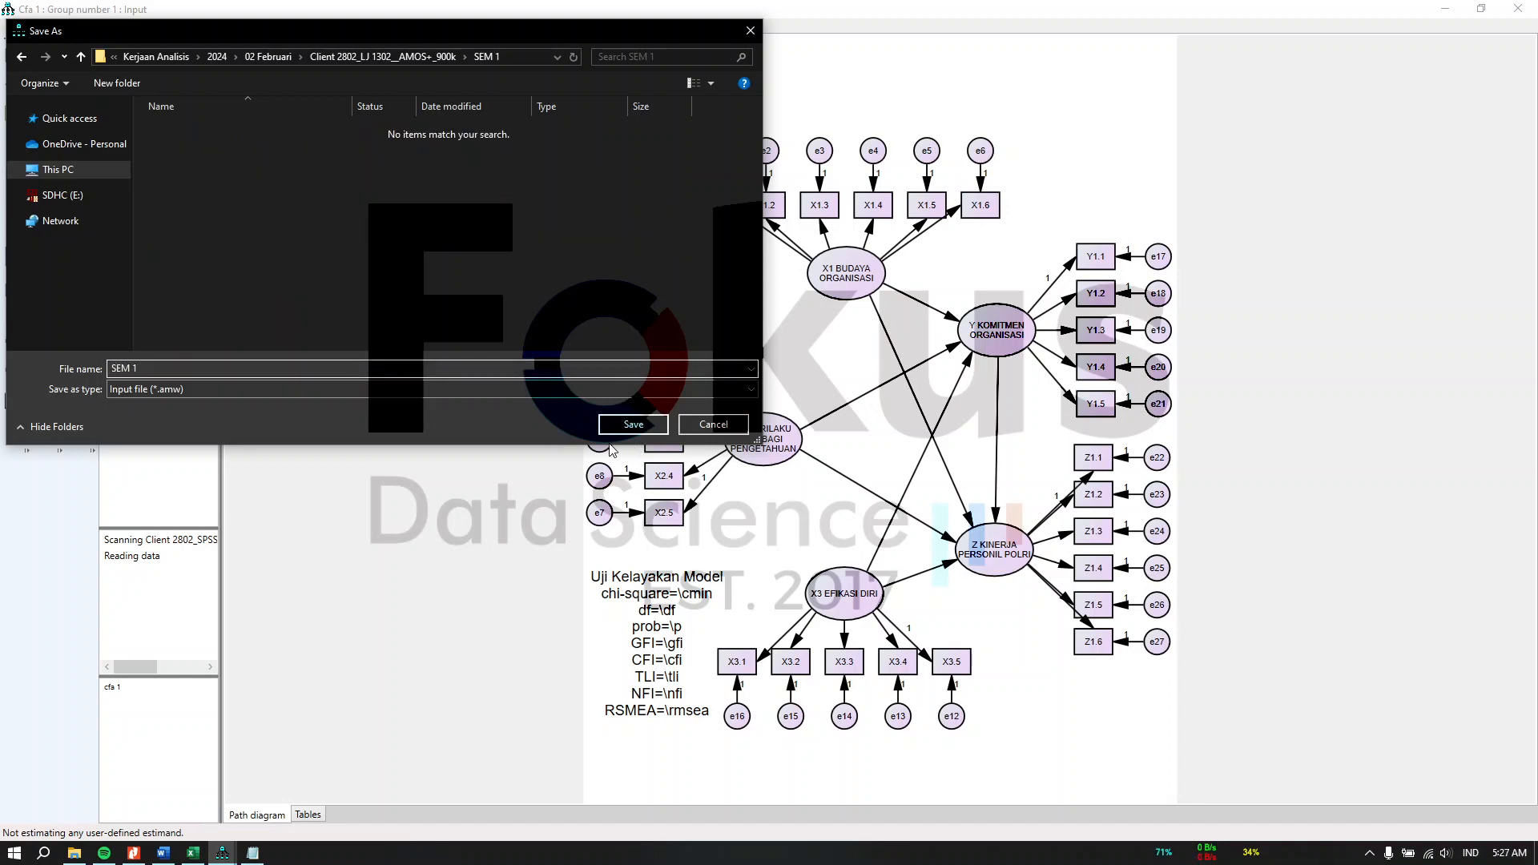
pyautogui.click(629, 429)
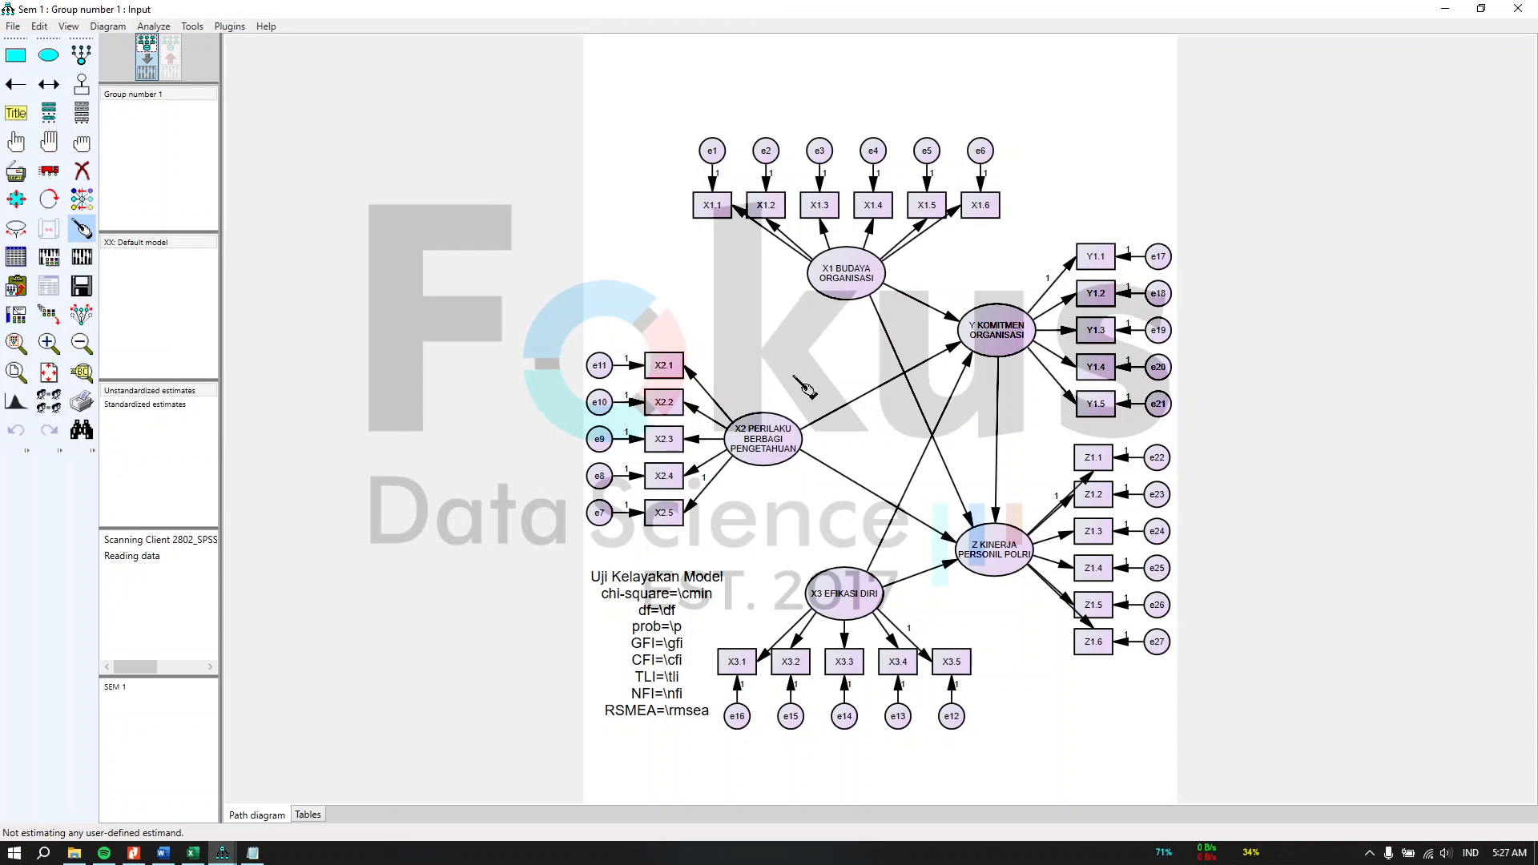
pyautogui.click(83, 265)
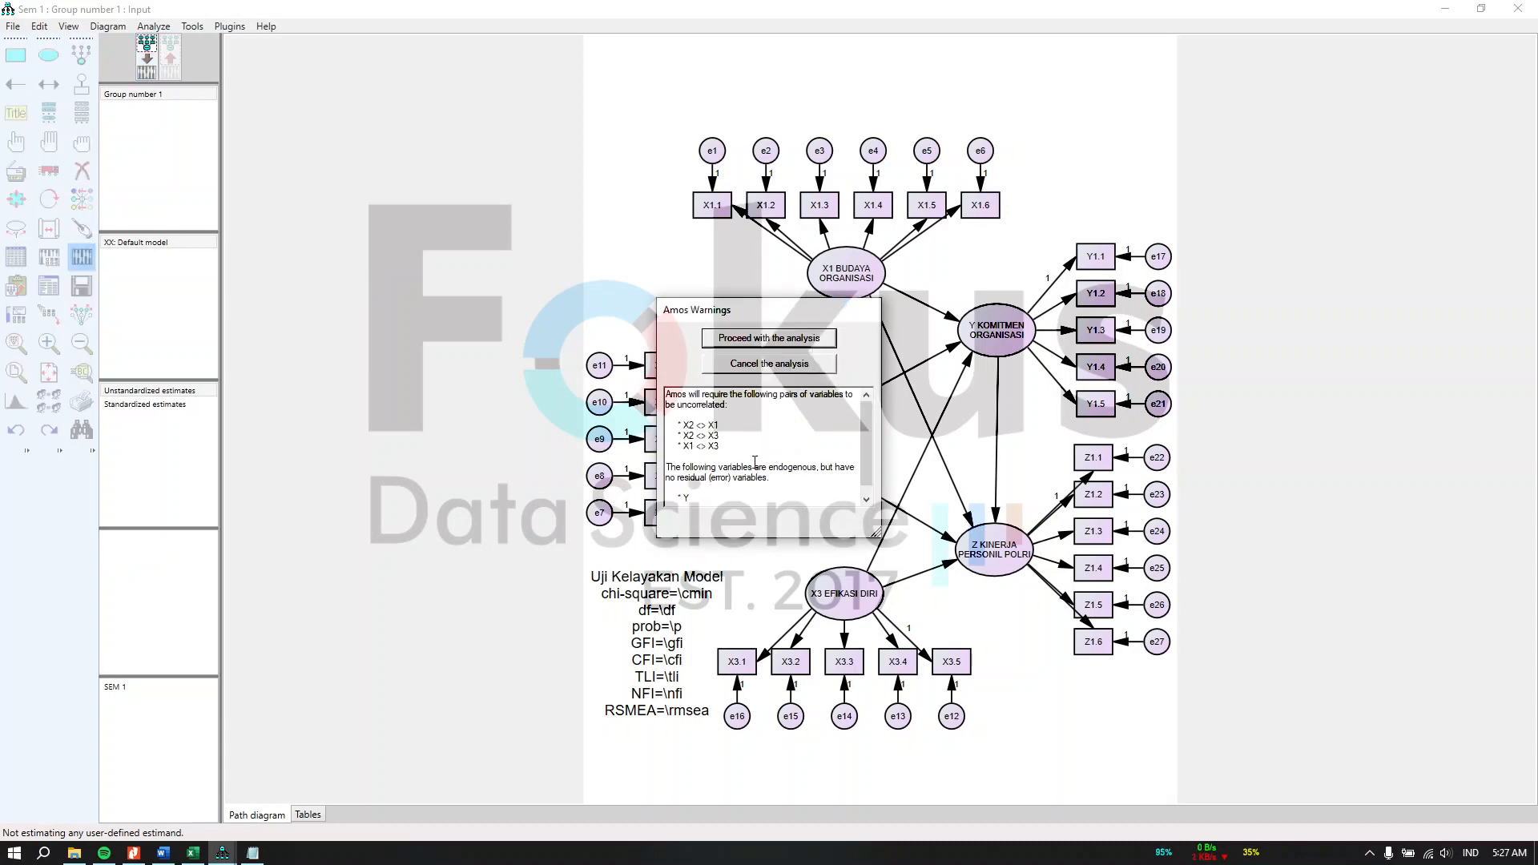
pyautogui.scroll(-1, 721, 459)
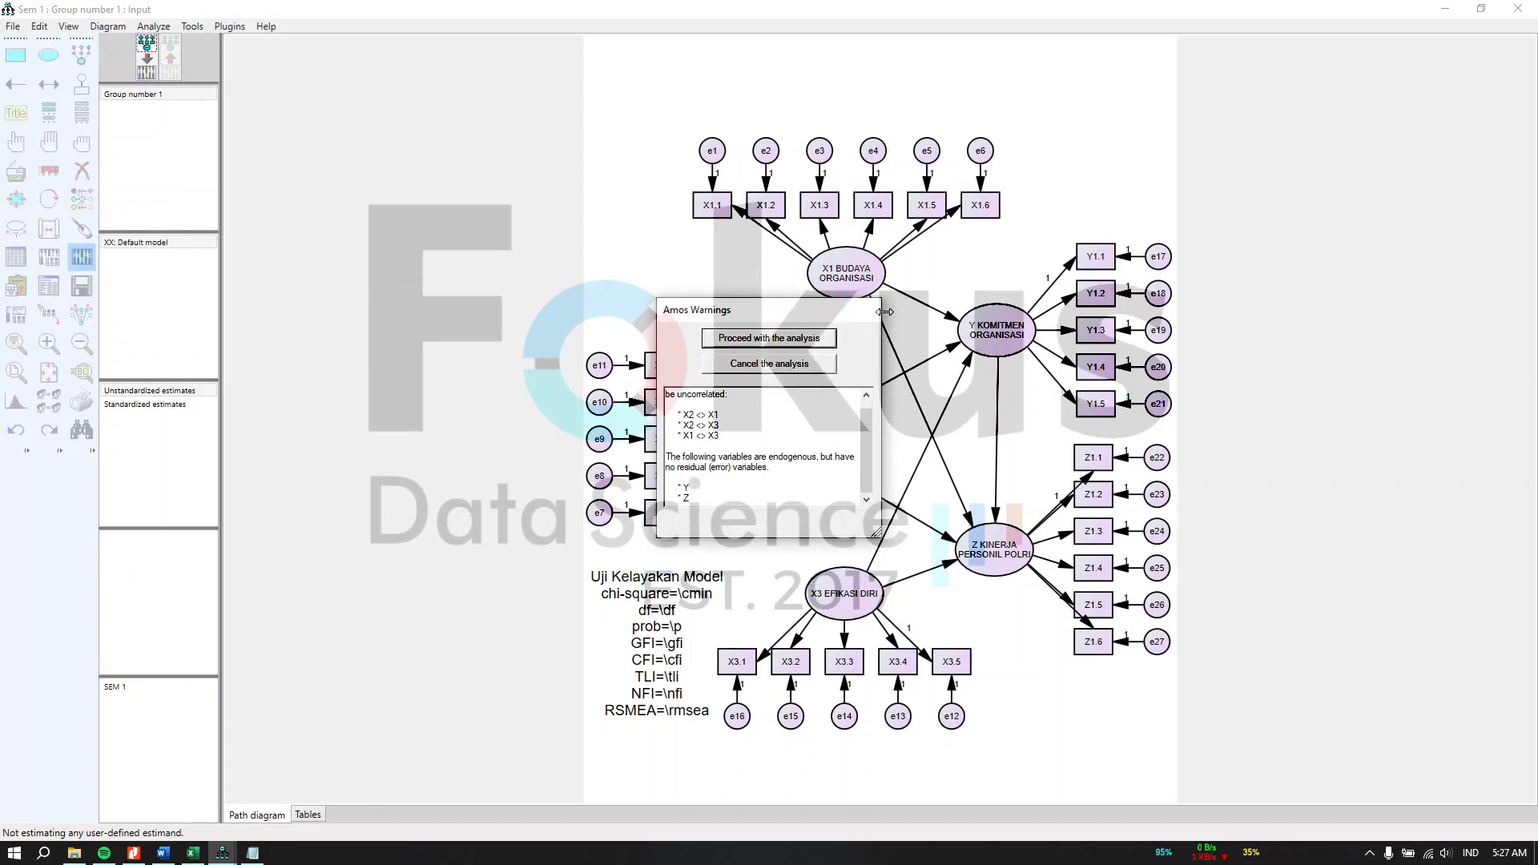
pyautogui.click(769, 364)
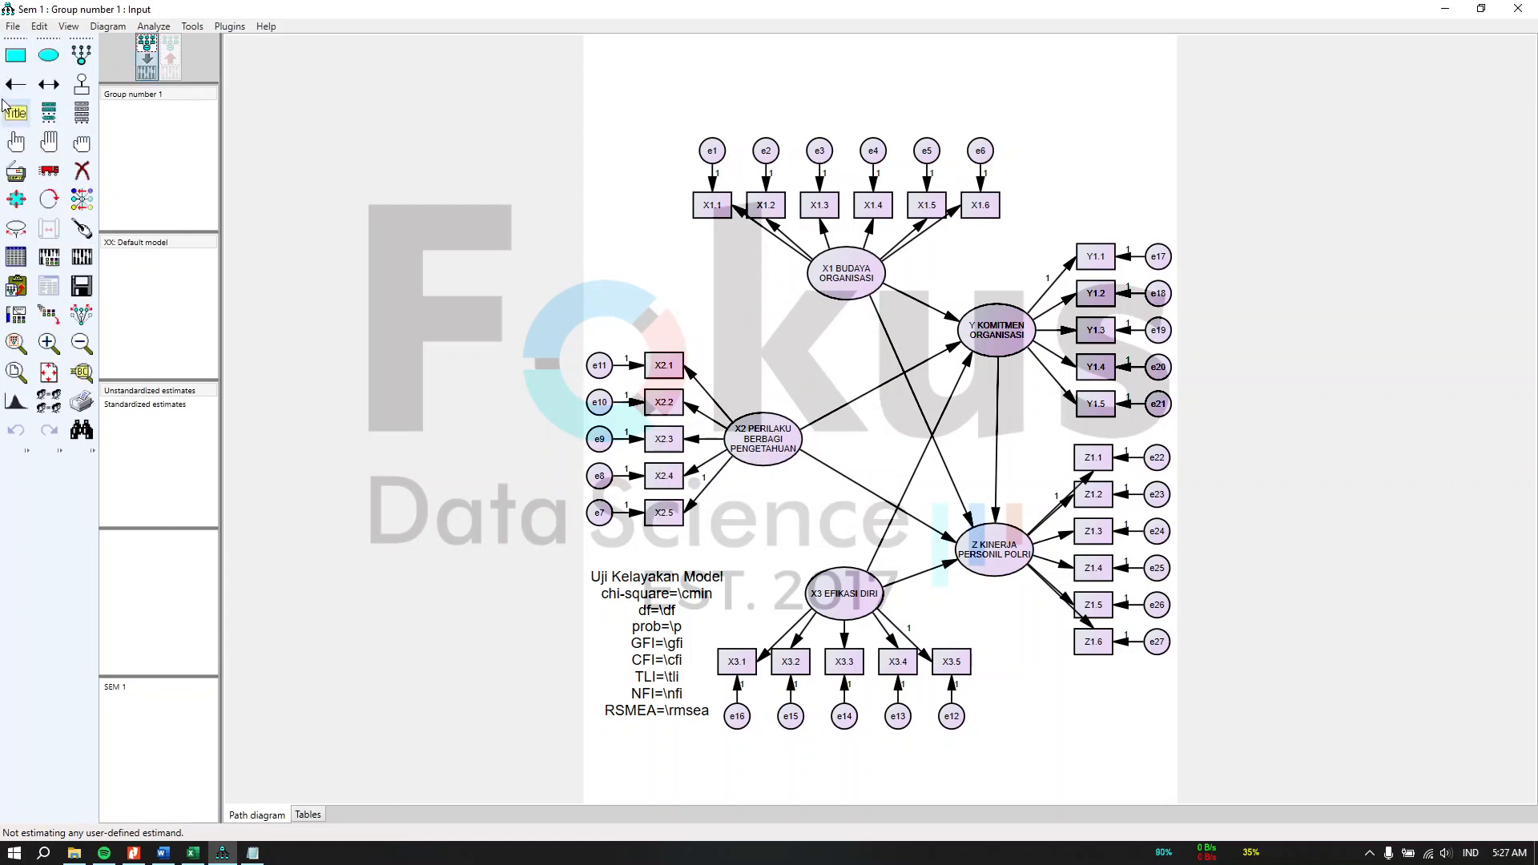
# Step: Add a residual error circle to each latent construct: X1, X2, Z, Y and X3
pyautogui.click(81, 83)
pyautogui.click(842, 260)
pyautogui.click(842, 261)
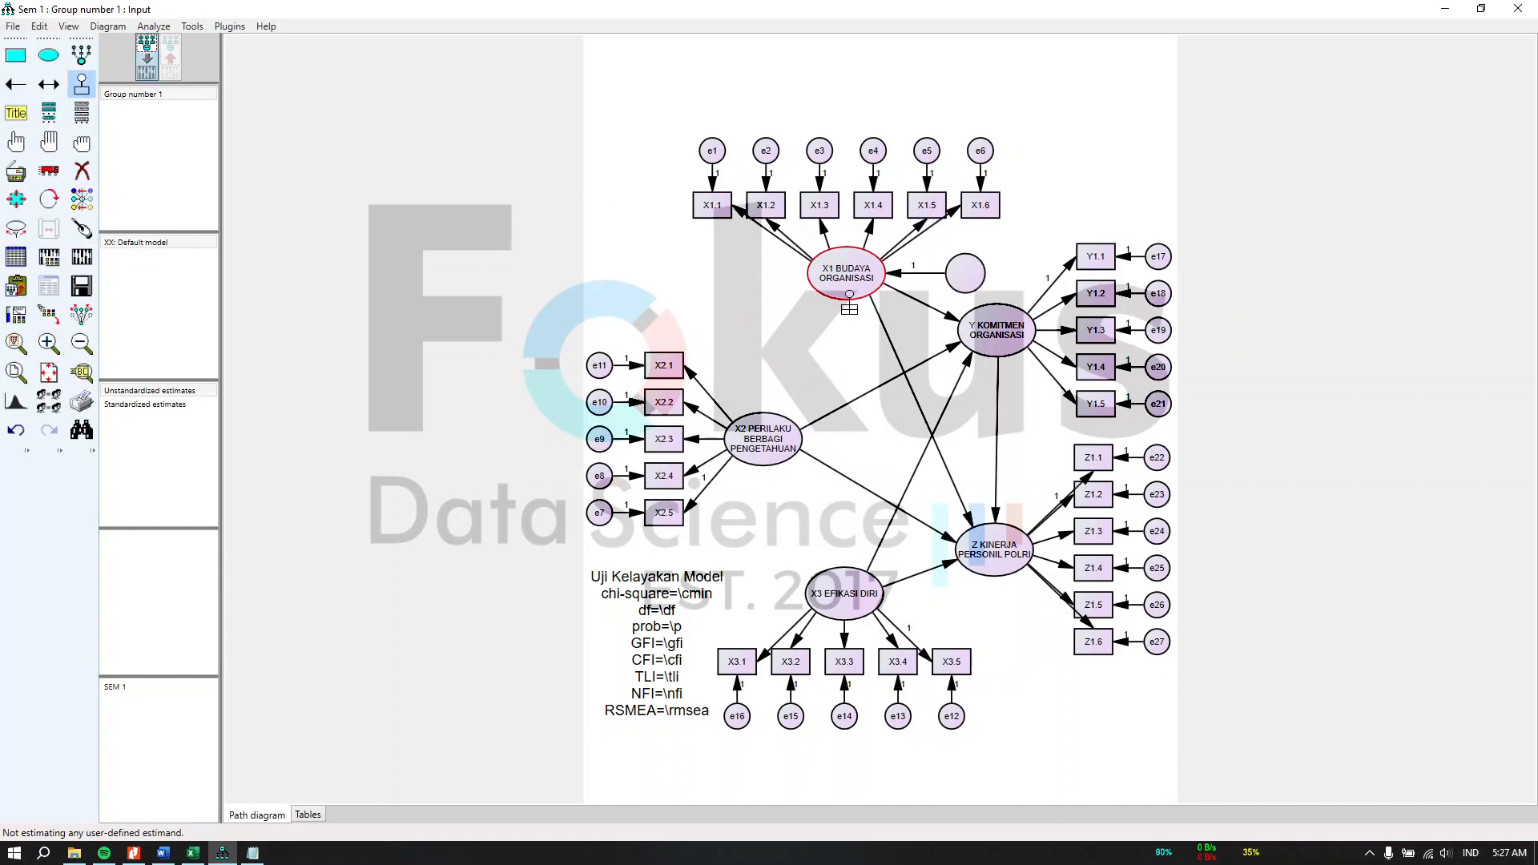
pyautogui.click(765, 421)
pyautogui.click(1009, 532)
pyautogui.click(1009, 532)
pyautogui.click(1009, 532)
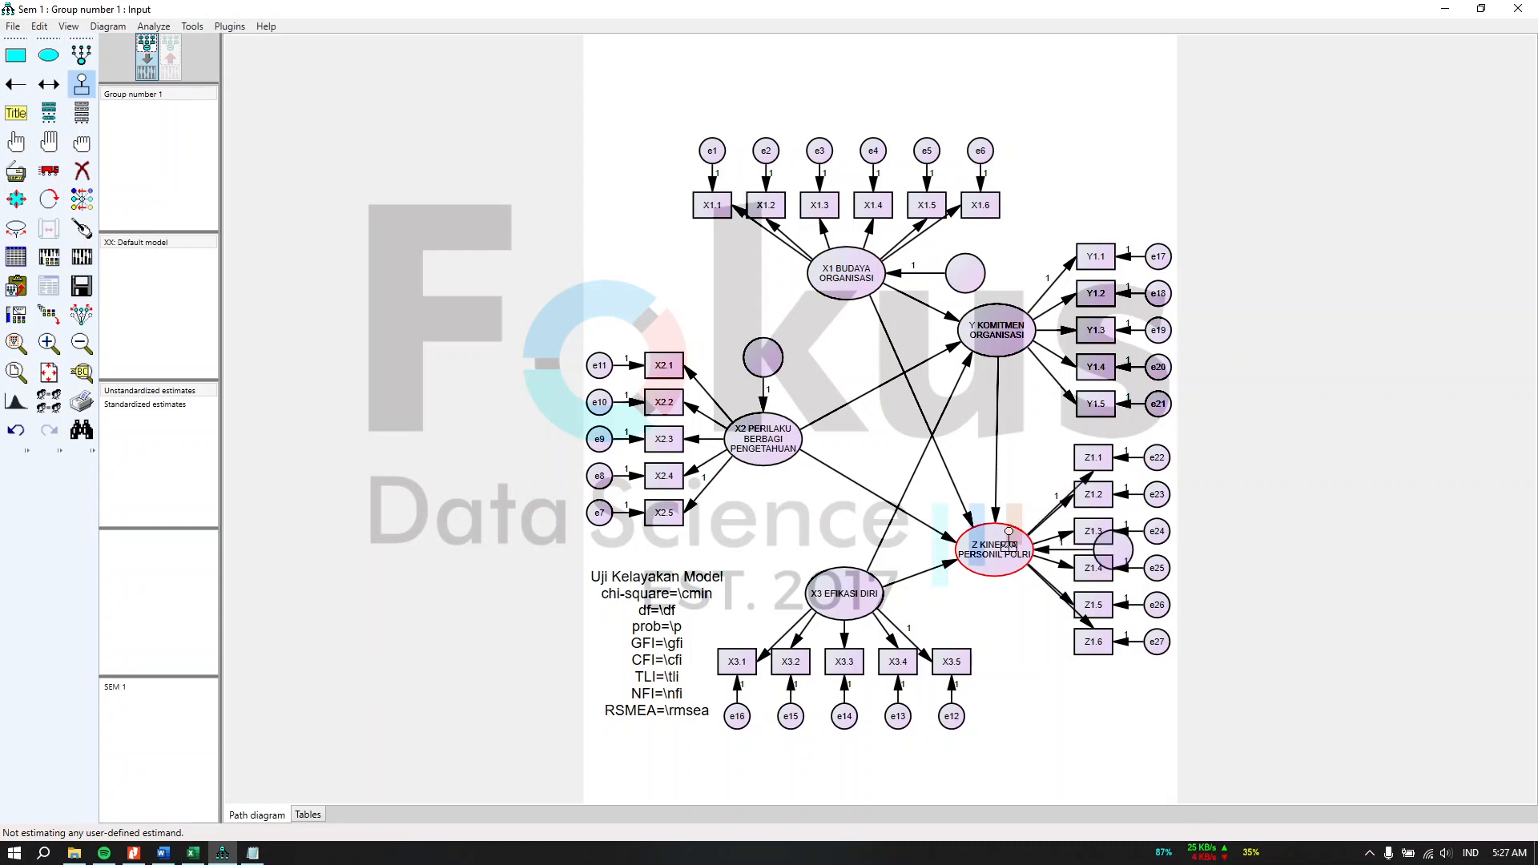
pyautogui.click(1008, 532)
pyautogui.click(1008, 532)
pyautogui.click(1016, 323)
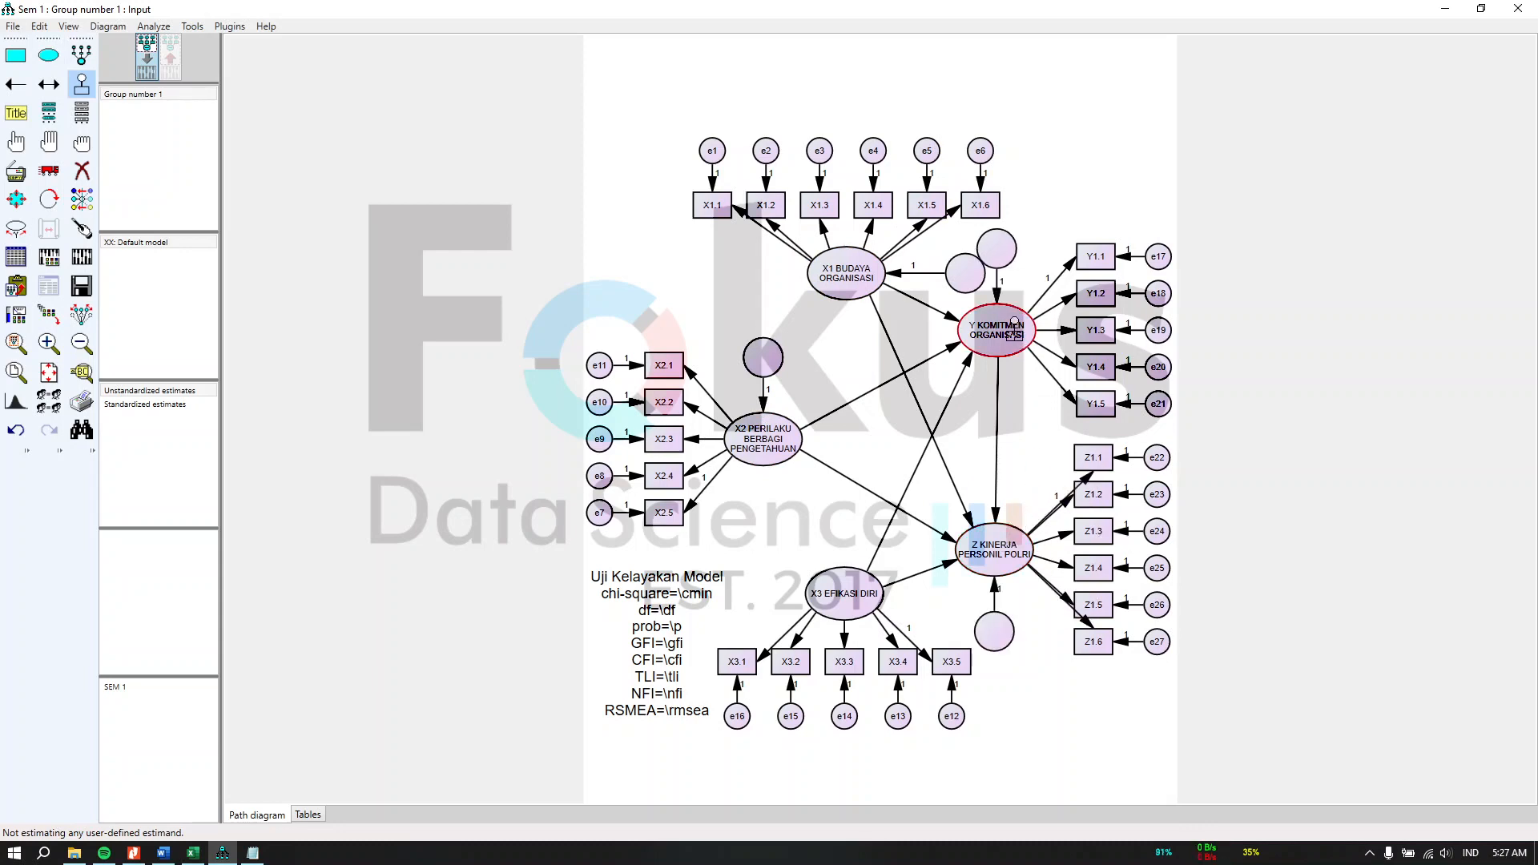
pyautogui.click(1015, 323)
pyautogui.click(1015, 323)
pyautogui.click(1015, 323)
pyautogui.click(1016, 323)
pyautogui.click(1016, 322)
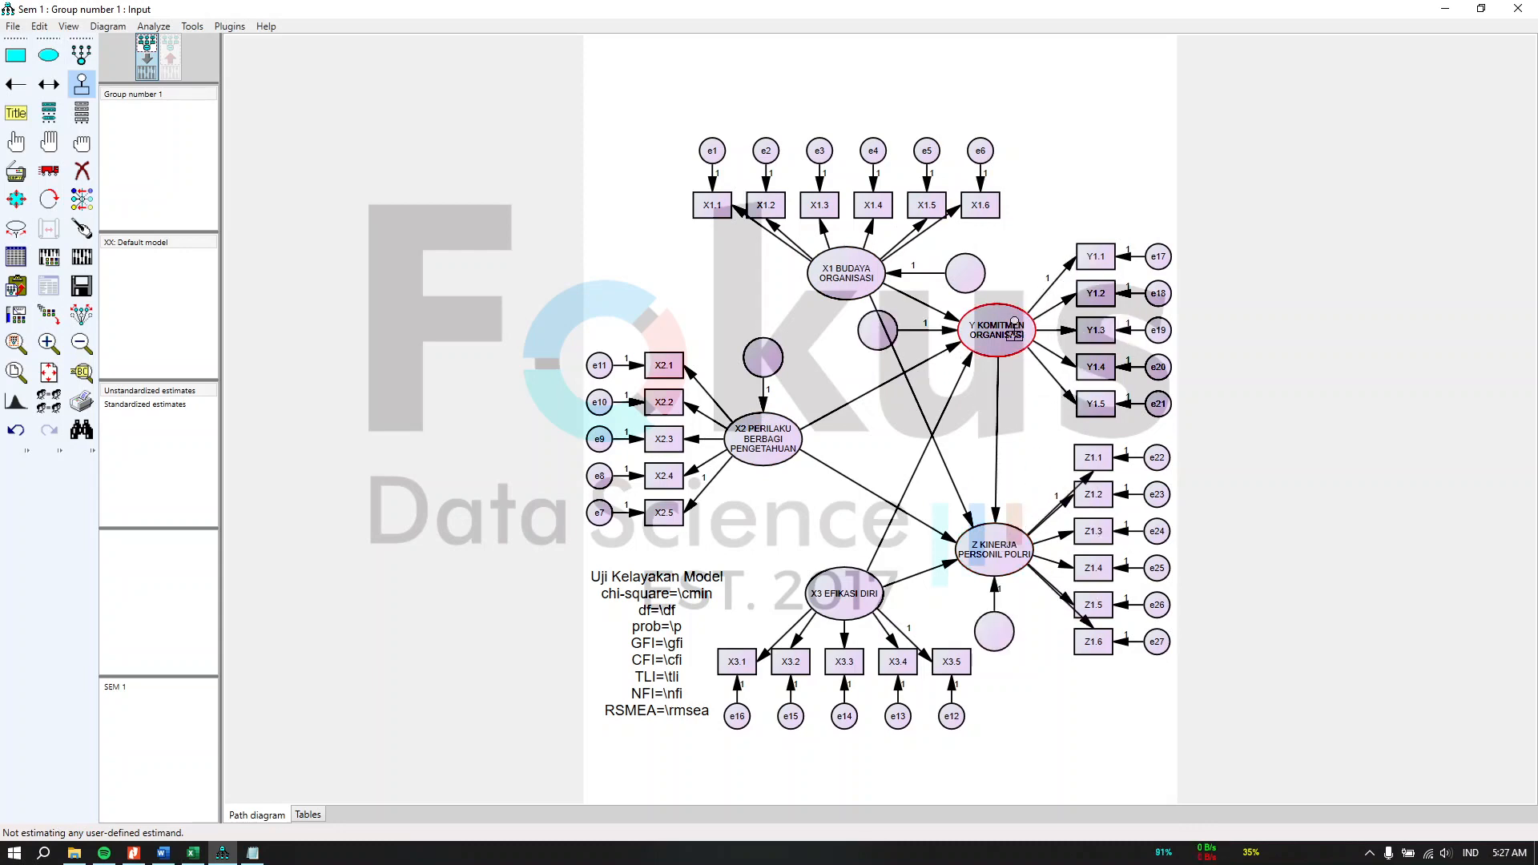
pyautogui.click(1015, 323)
pyautogui.click(1015, 323)
pyautogui.click(1015, 323)
pyautogui.click(1015, 323)
pyautogui.click(1015, 323)
pyautogui.click(1015, 323)
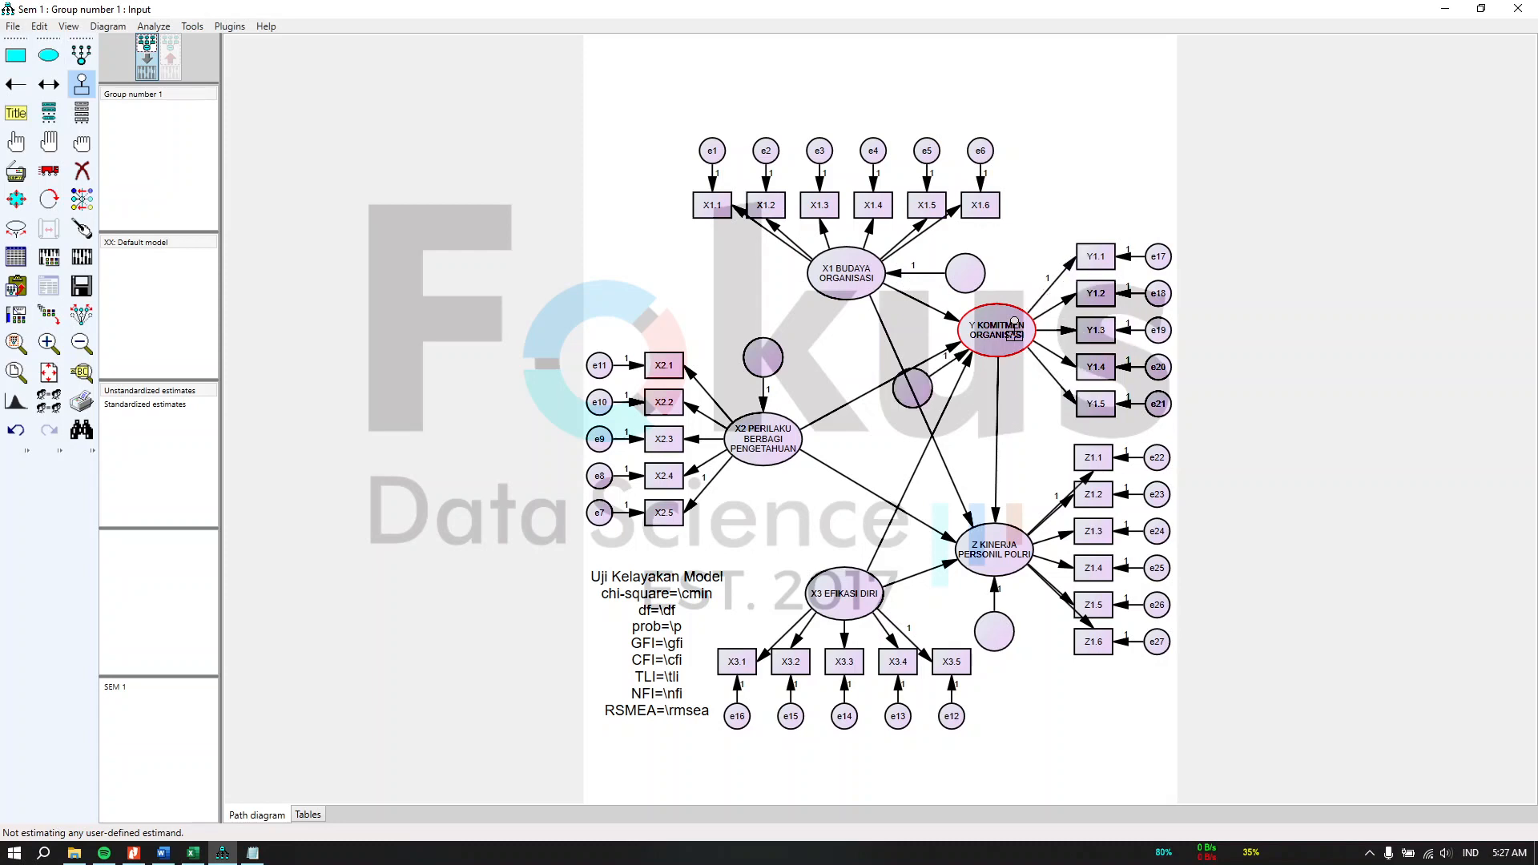
pyautogui.click(1015, 323)
pyautogui.click(1016, 323)
pyautogui.click(1015, 323)
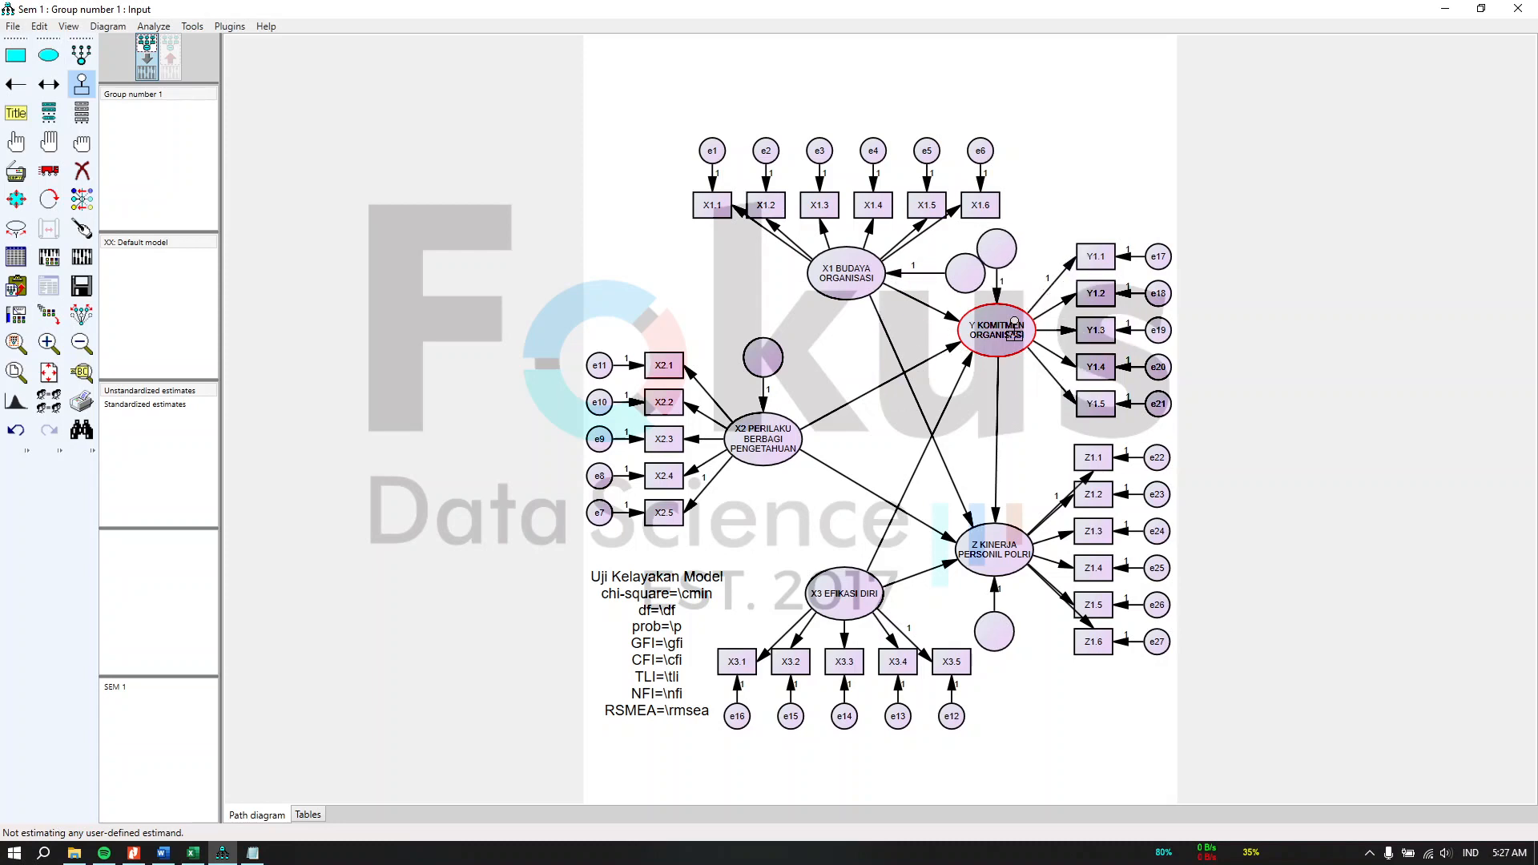
pyautogui.click(842, 597)
# Step: Name the new unobserved residual variables automatically with the Name Unobserved Variables plugin
pyautogui.click(230, 26)
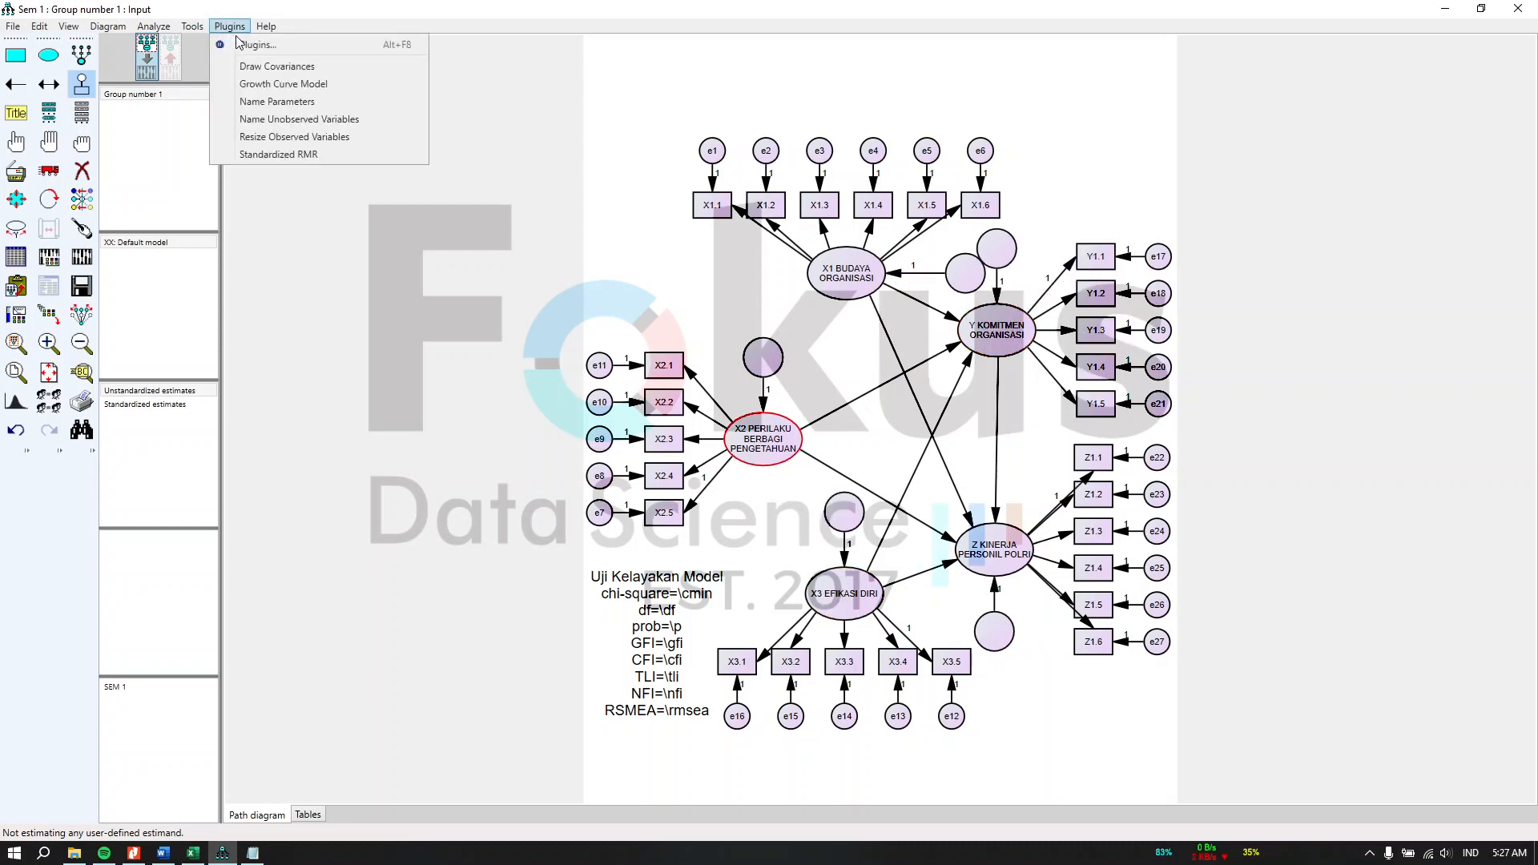
pyautogui.click(273, 124)
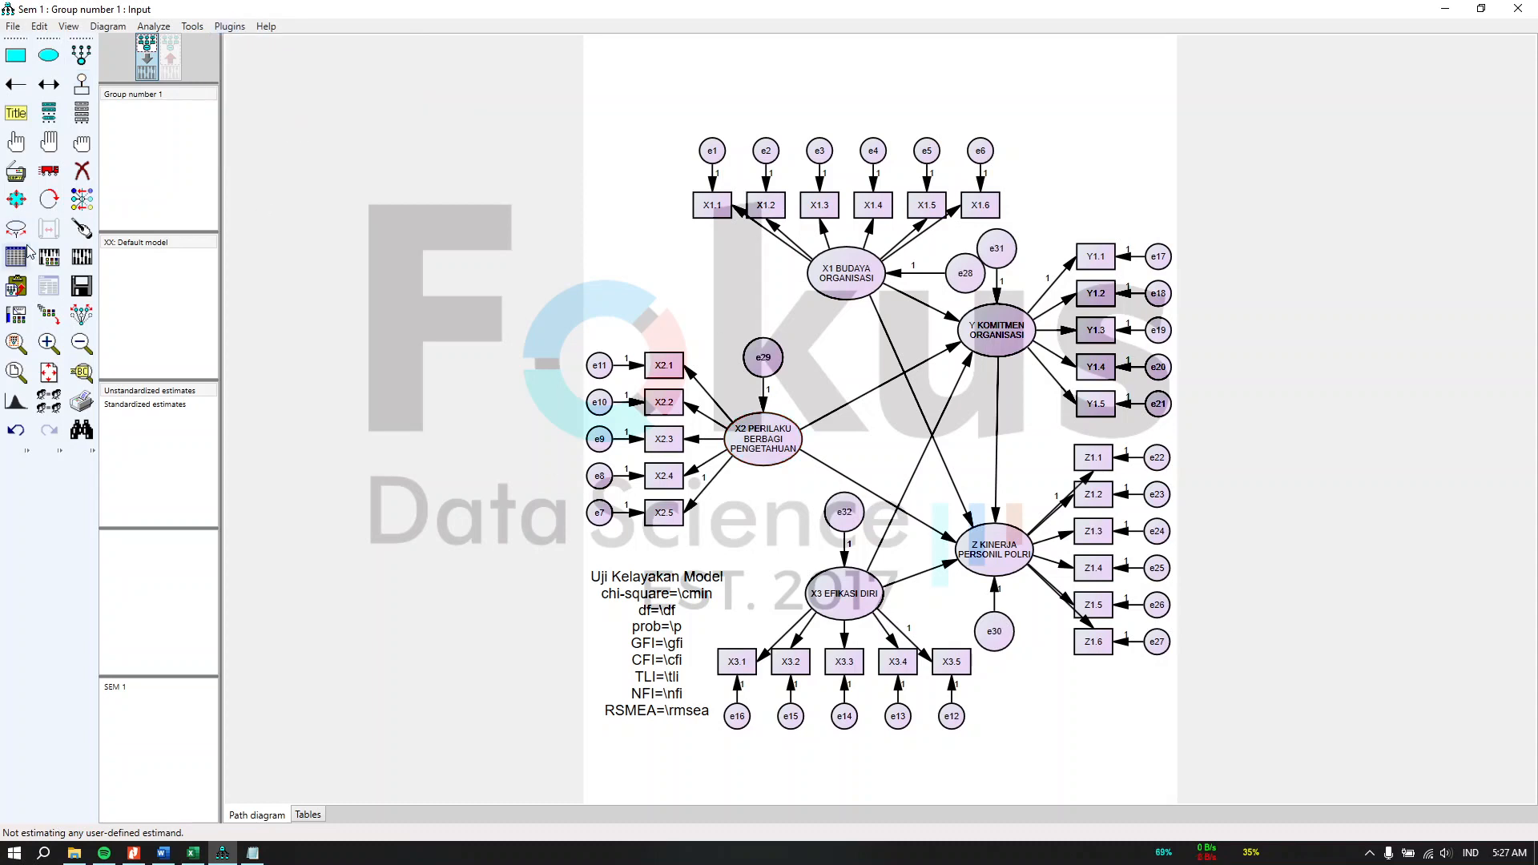
# Step: Calculate the estimates for the SEM model and display the output path diagram
pyautogui.click(74, 256)
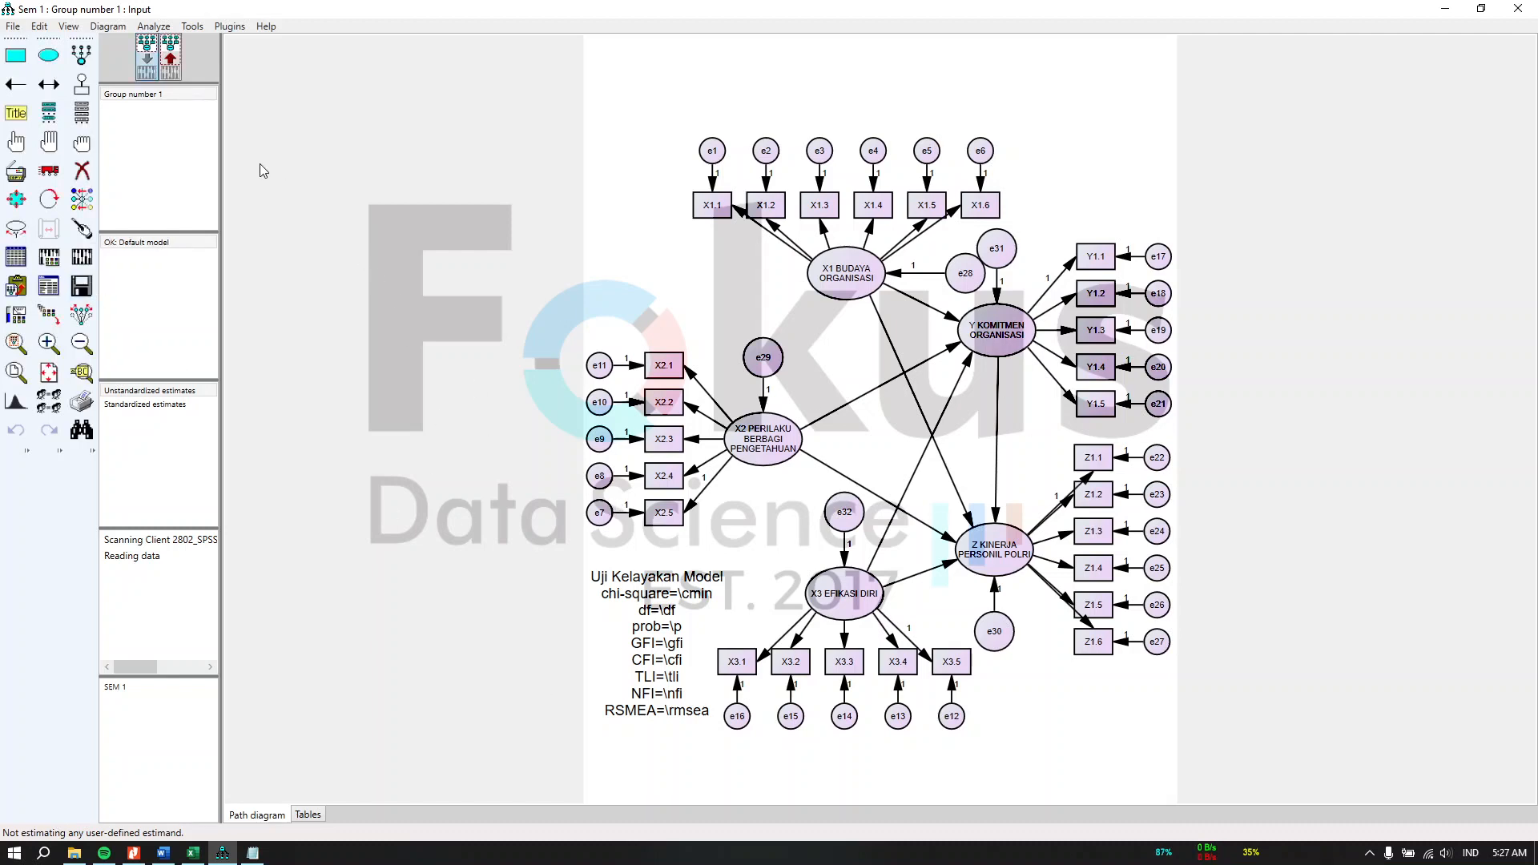
pyautogui.click(170, 63)
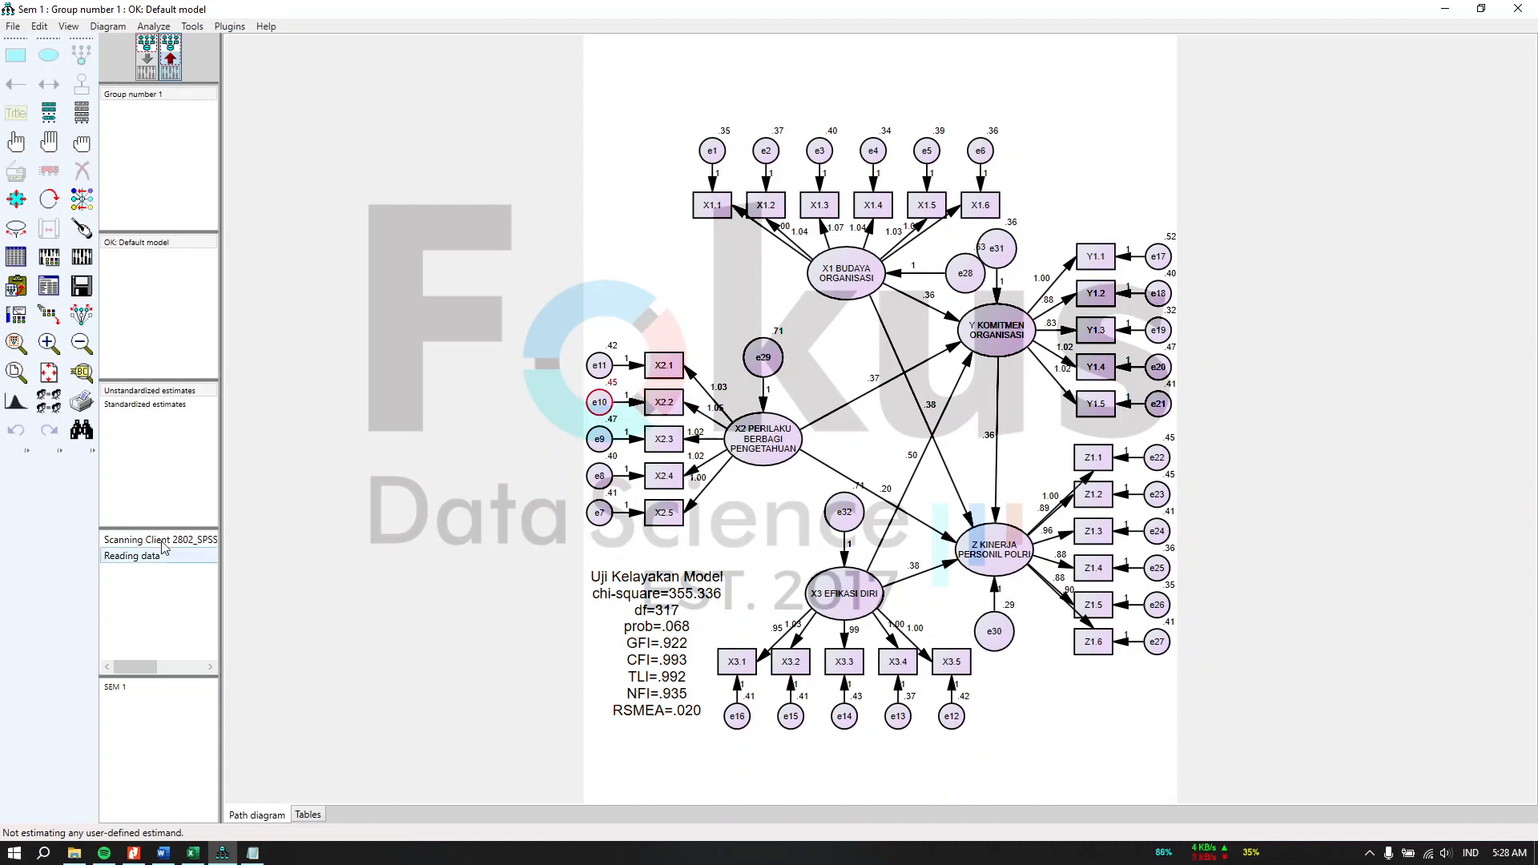
# Step: Open the text output and review the modification indices, model fit and assessment of normality sections
pyautogui.click(46, 317)
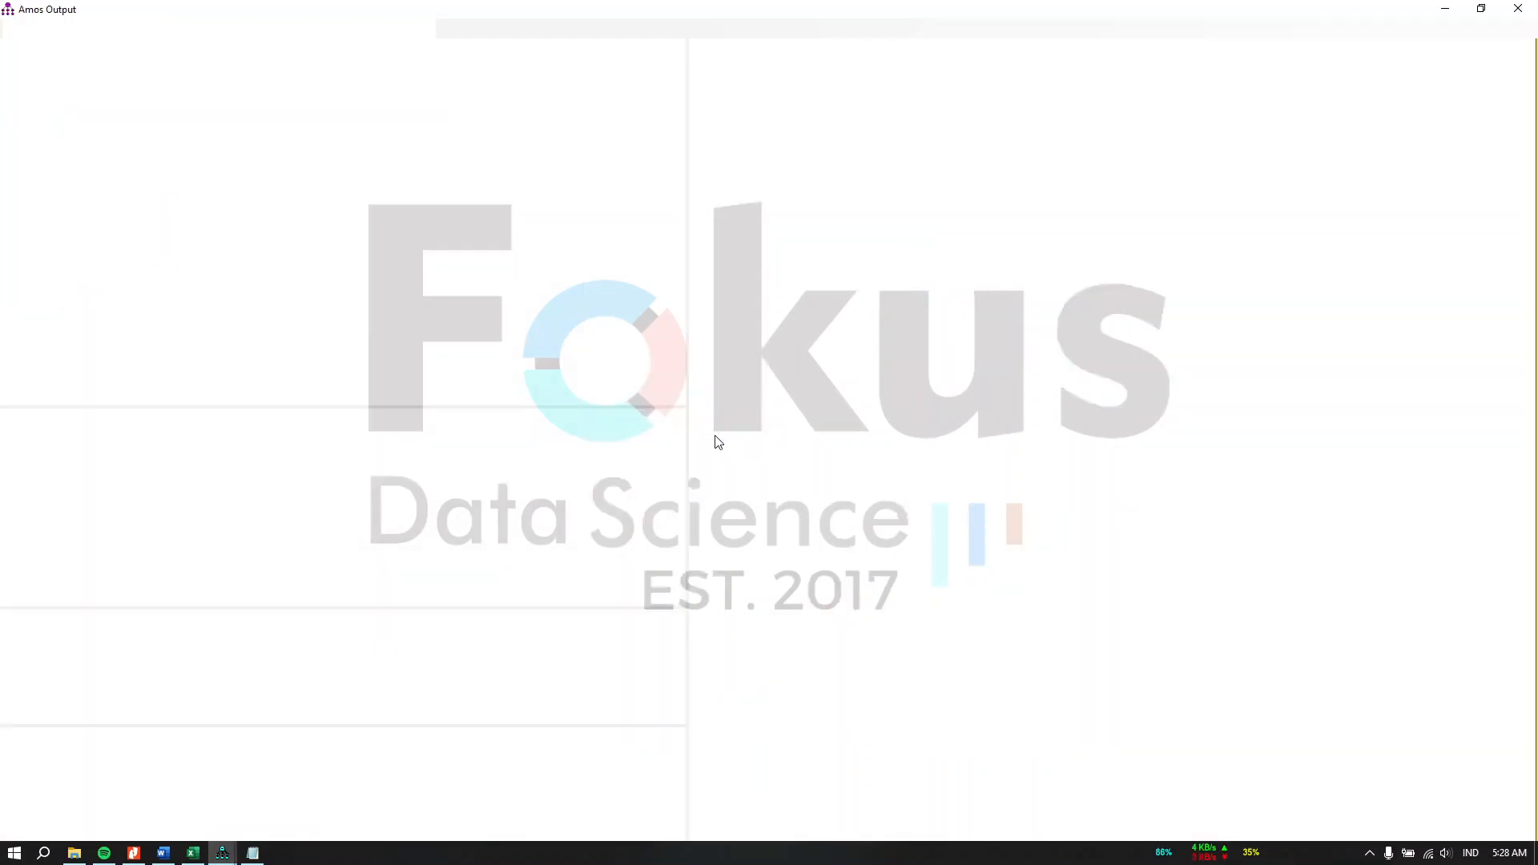
pyautogui.click(72, 174)
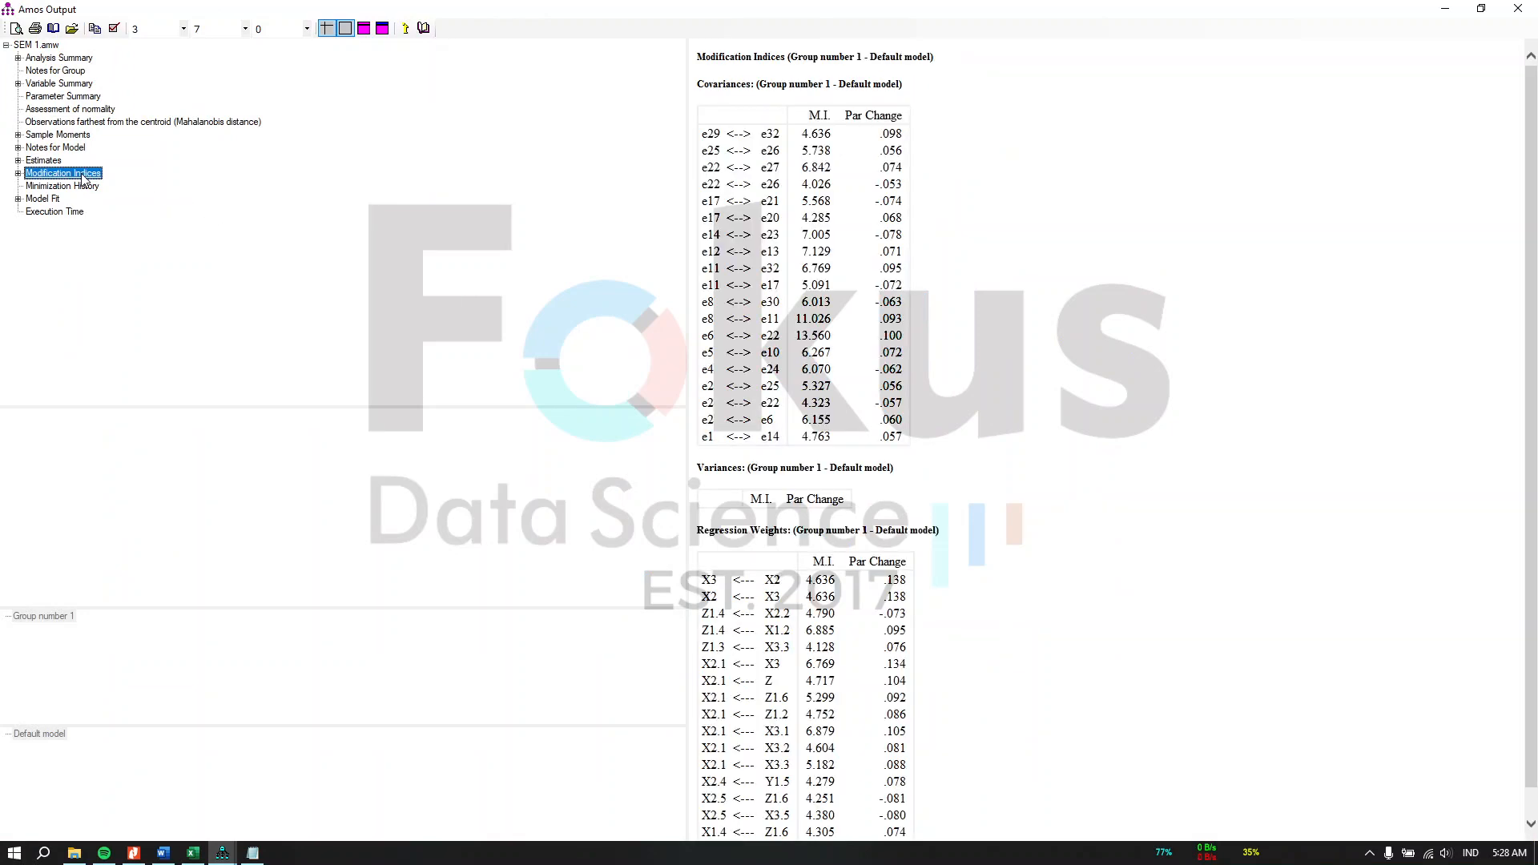
pyautogui.click(44, 200)
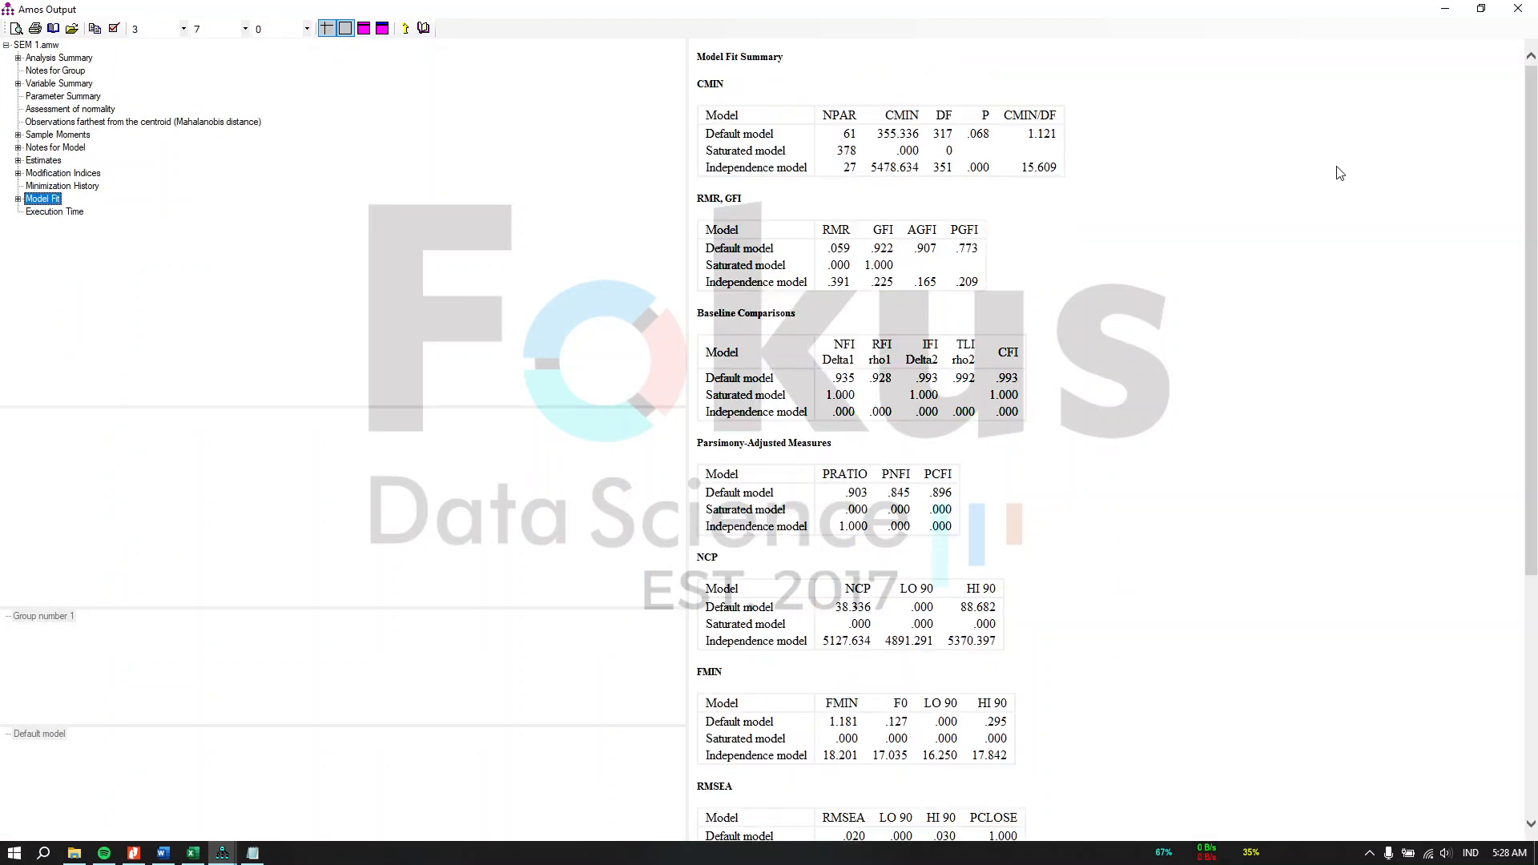
pyautogui.click(1404, 78)
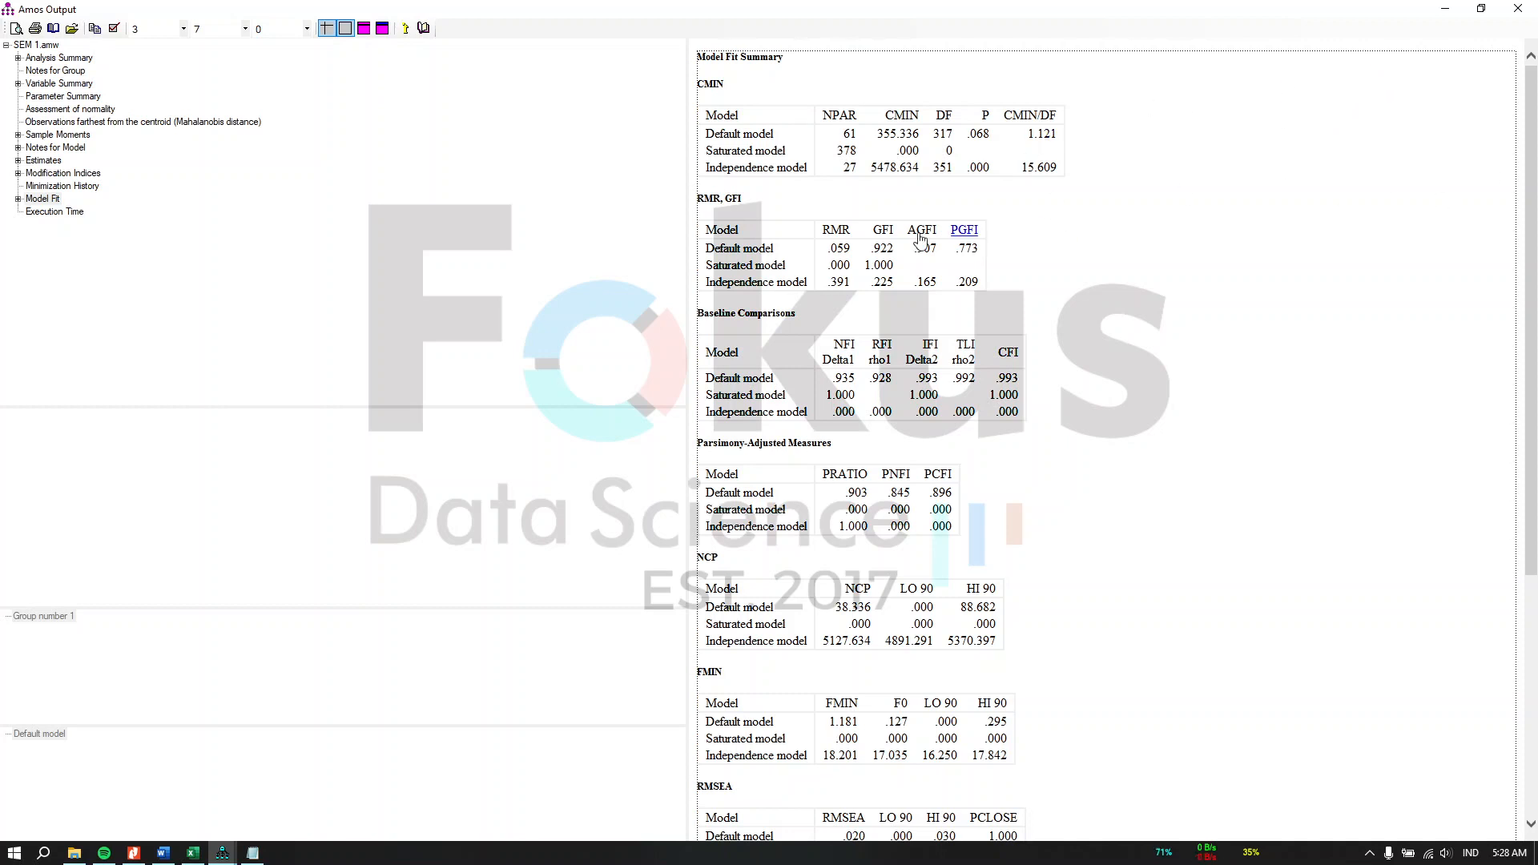
pyautogui.click(101, 111)
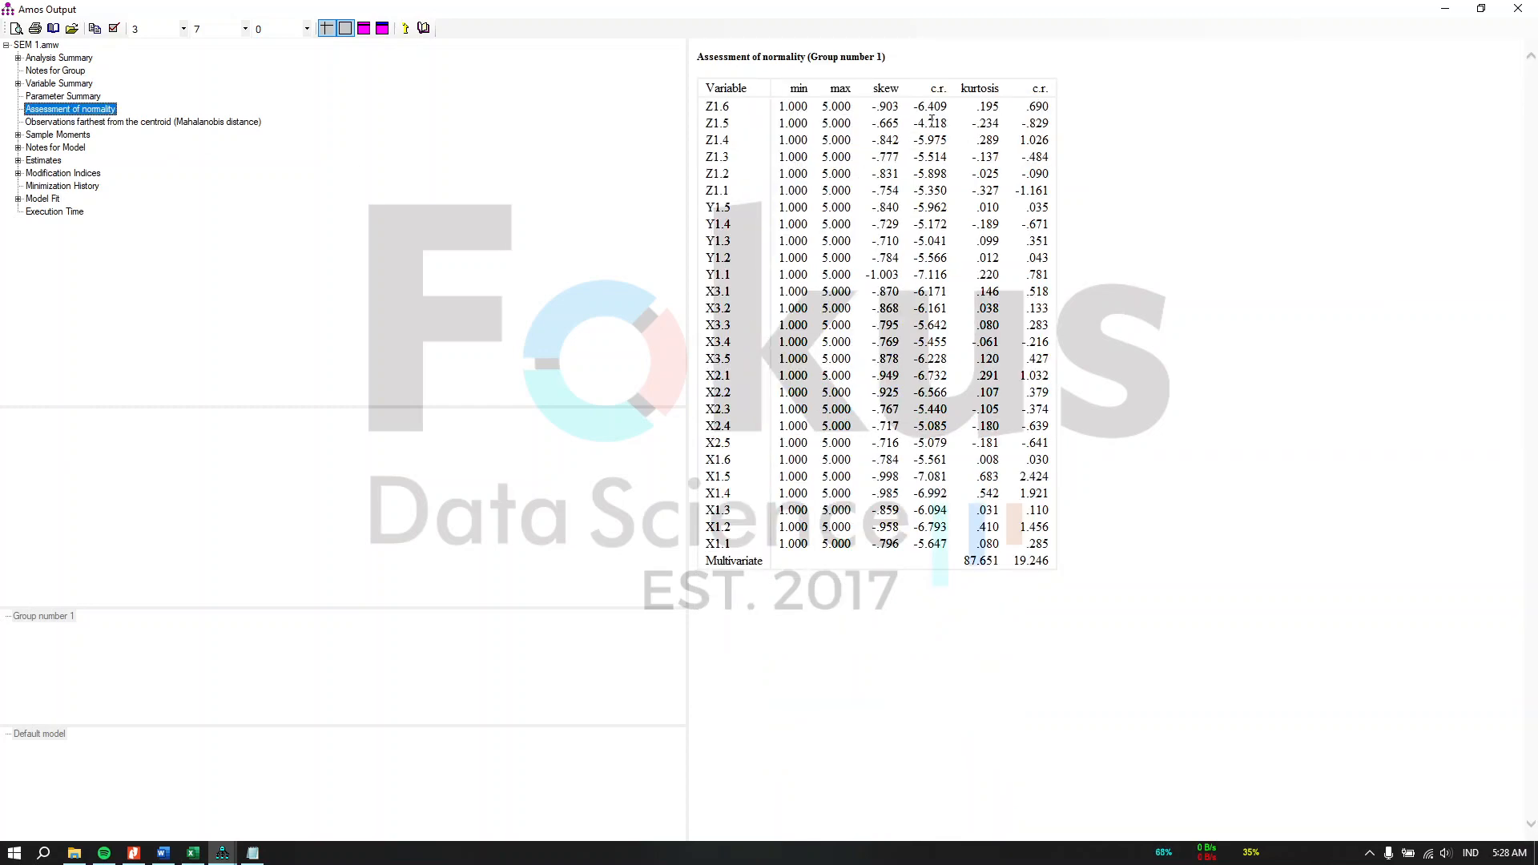
# Step: Switch to Excel and inspect the normality assessment table on the SEM1 sheet
pyautogui.click(193, 853)
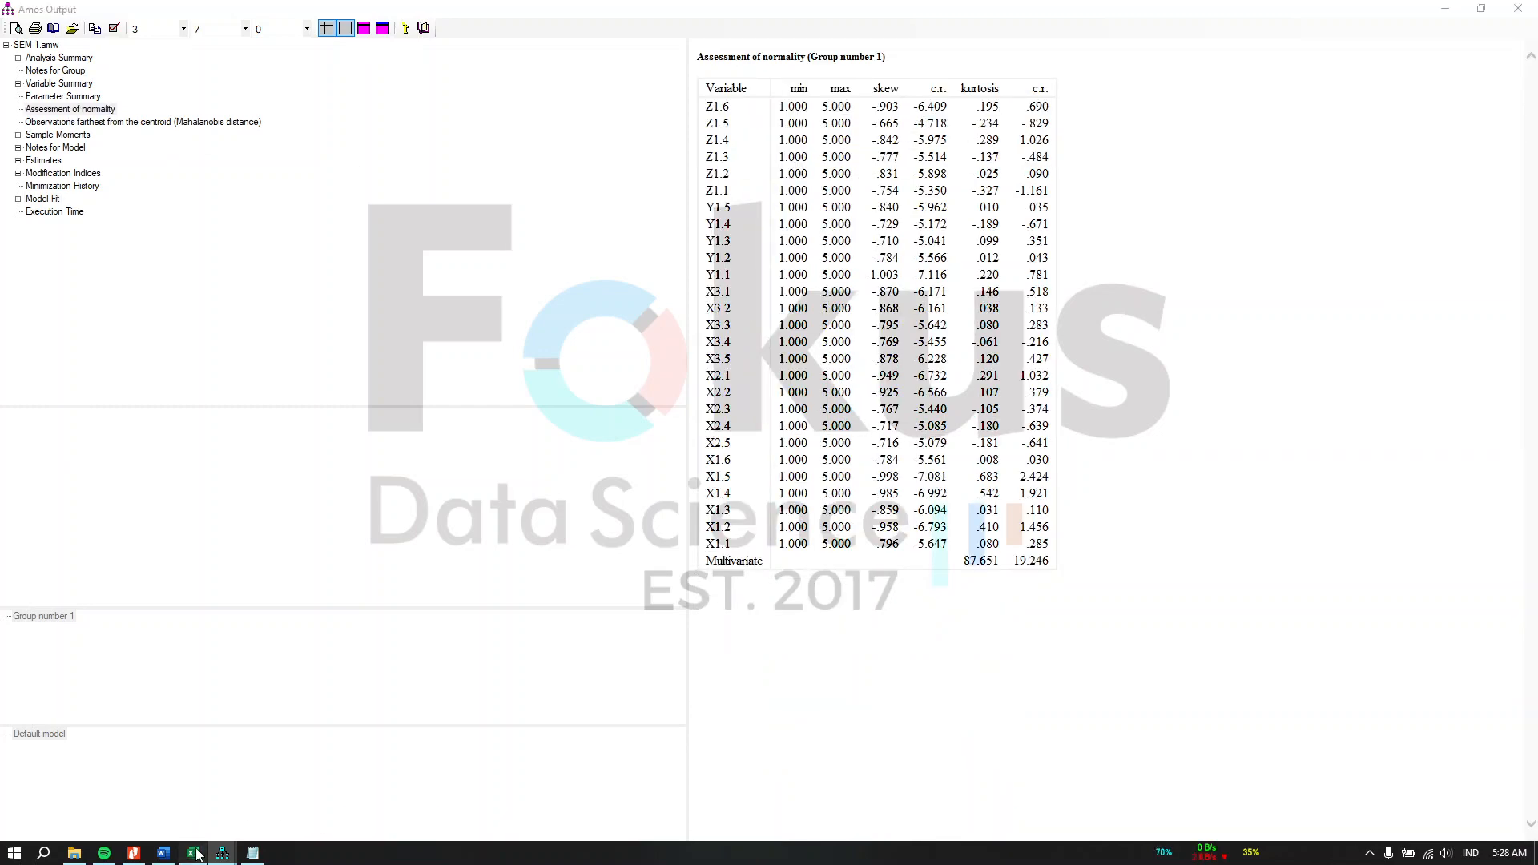
pyautogui.scroll(-14, 253, 729)
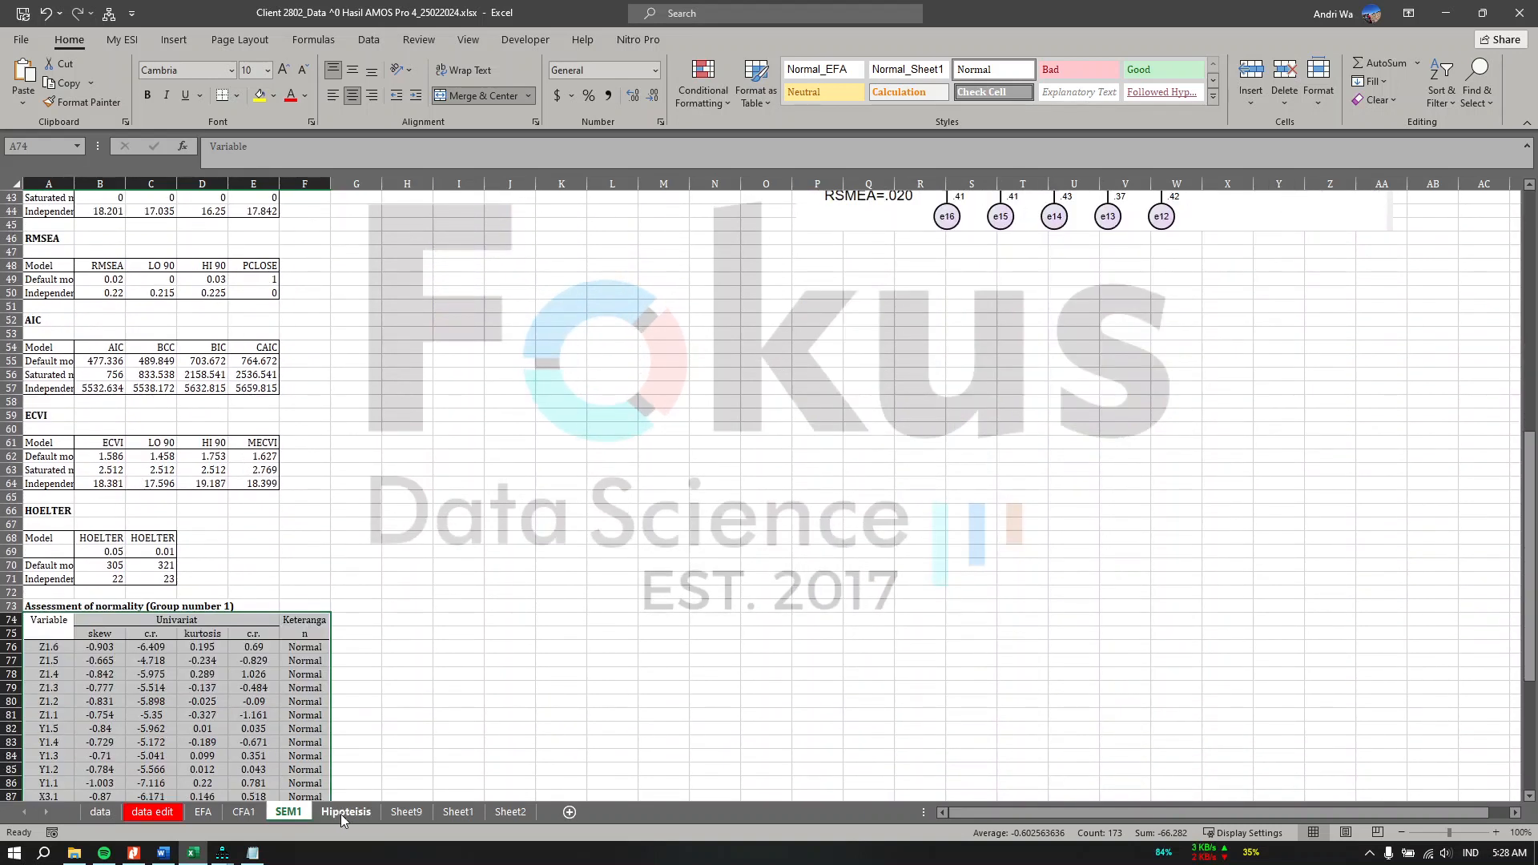
pyautogui.scroll(-6, 265, 628)
pyautogui.click(426, 500)
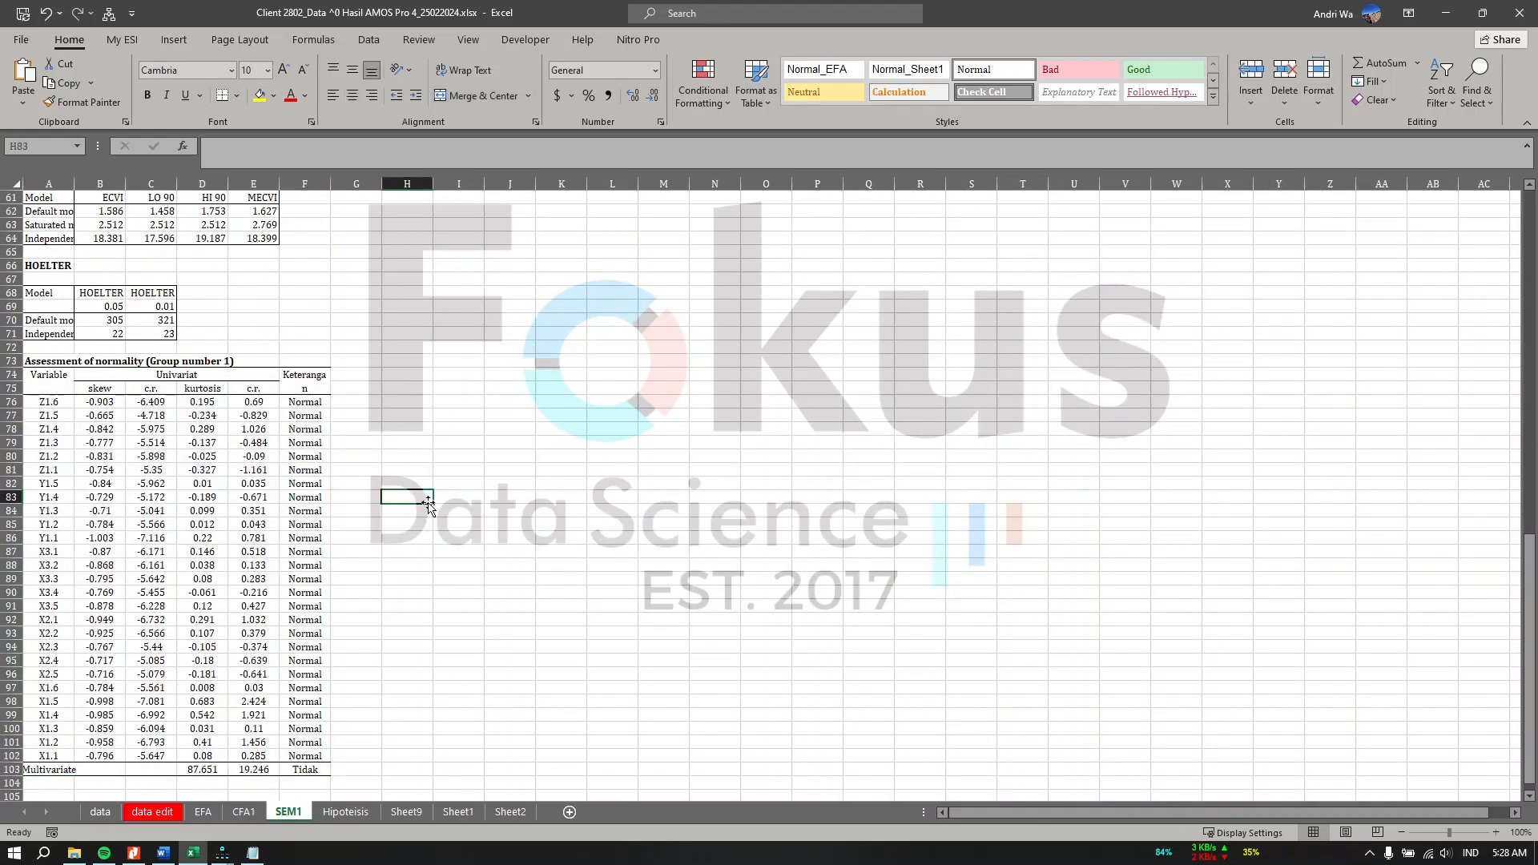
pyautogui.click(314, 402)
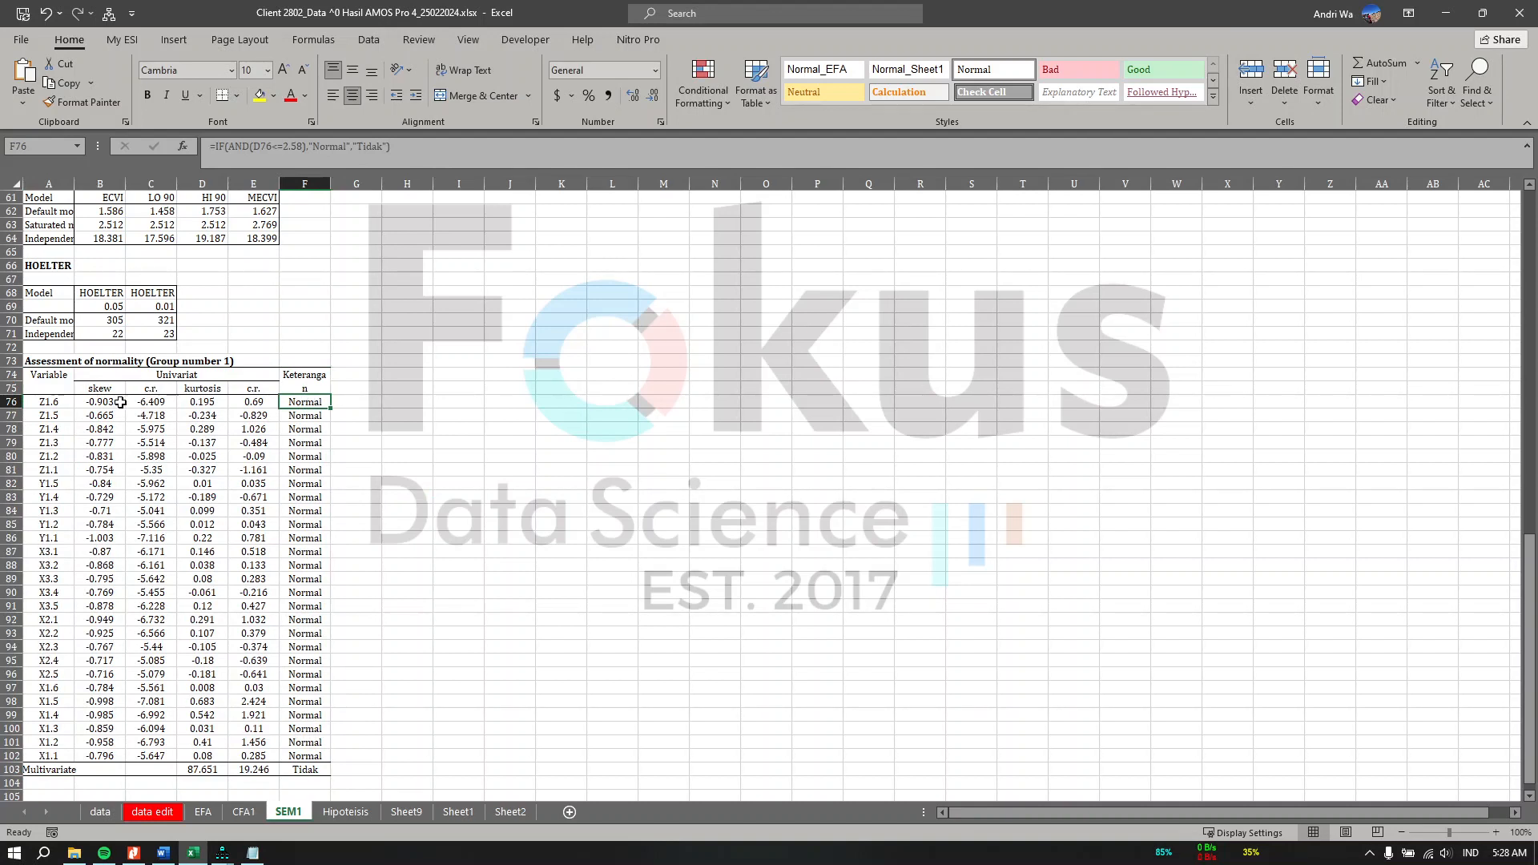
pyautogui.moveTo(50, 403); pyautogui.dragTo(315, 729)
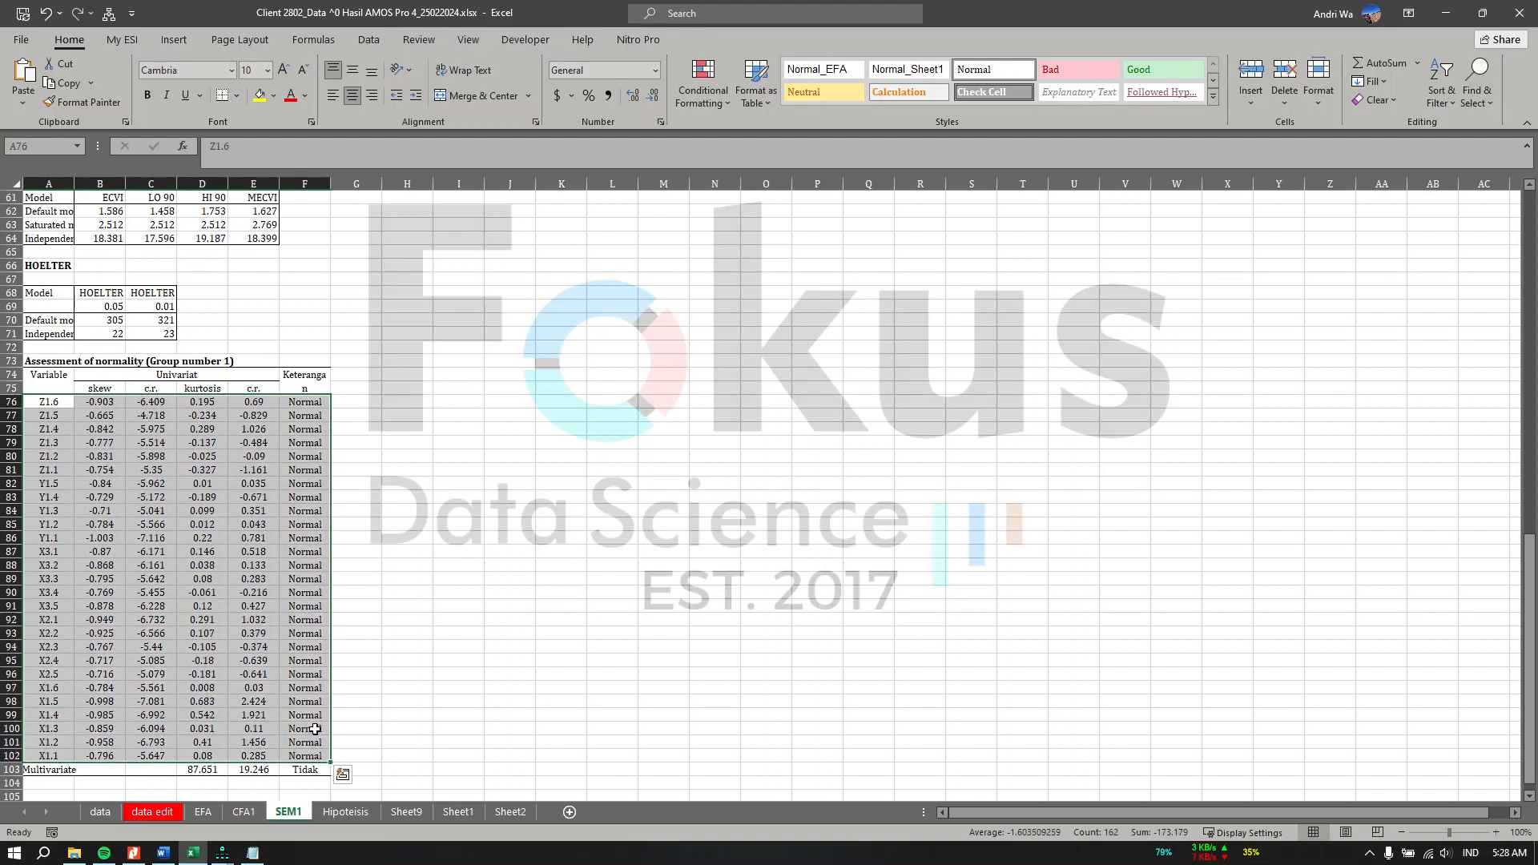
pyautogui.click(107, 406)
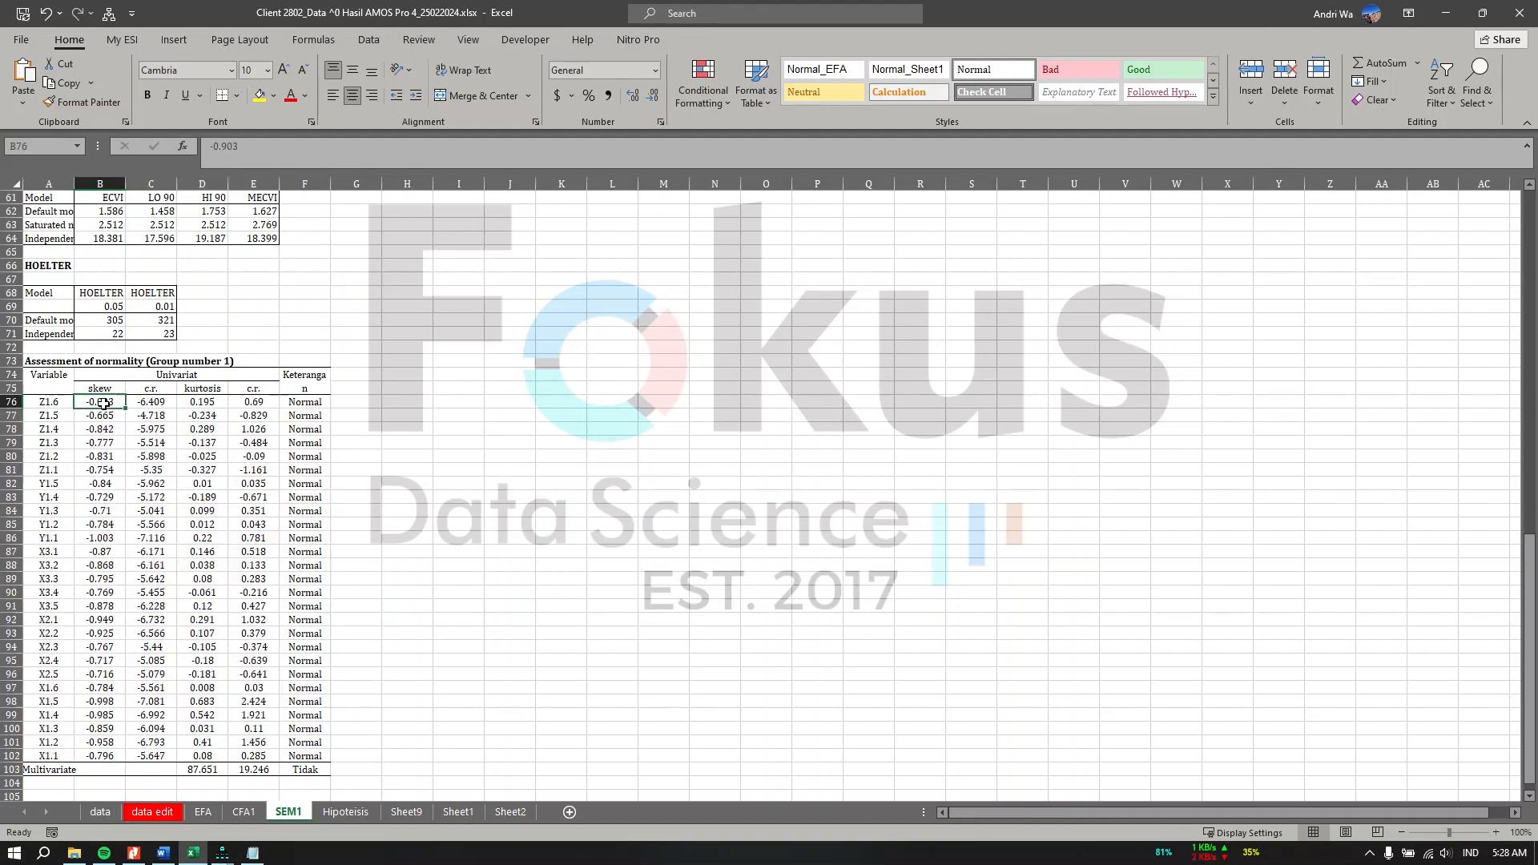
# Step: Compare the normality values on the SEM1 sheet with the normality table in the Word report
pyautogui.click(192, 403)
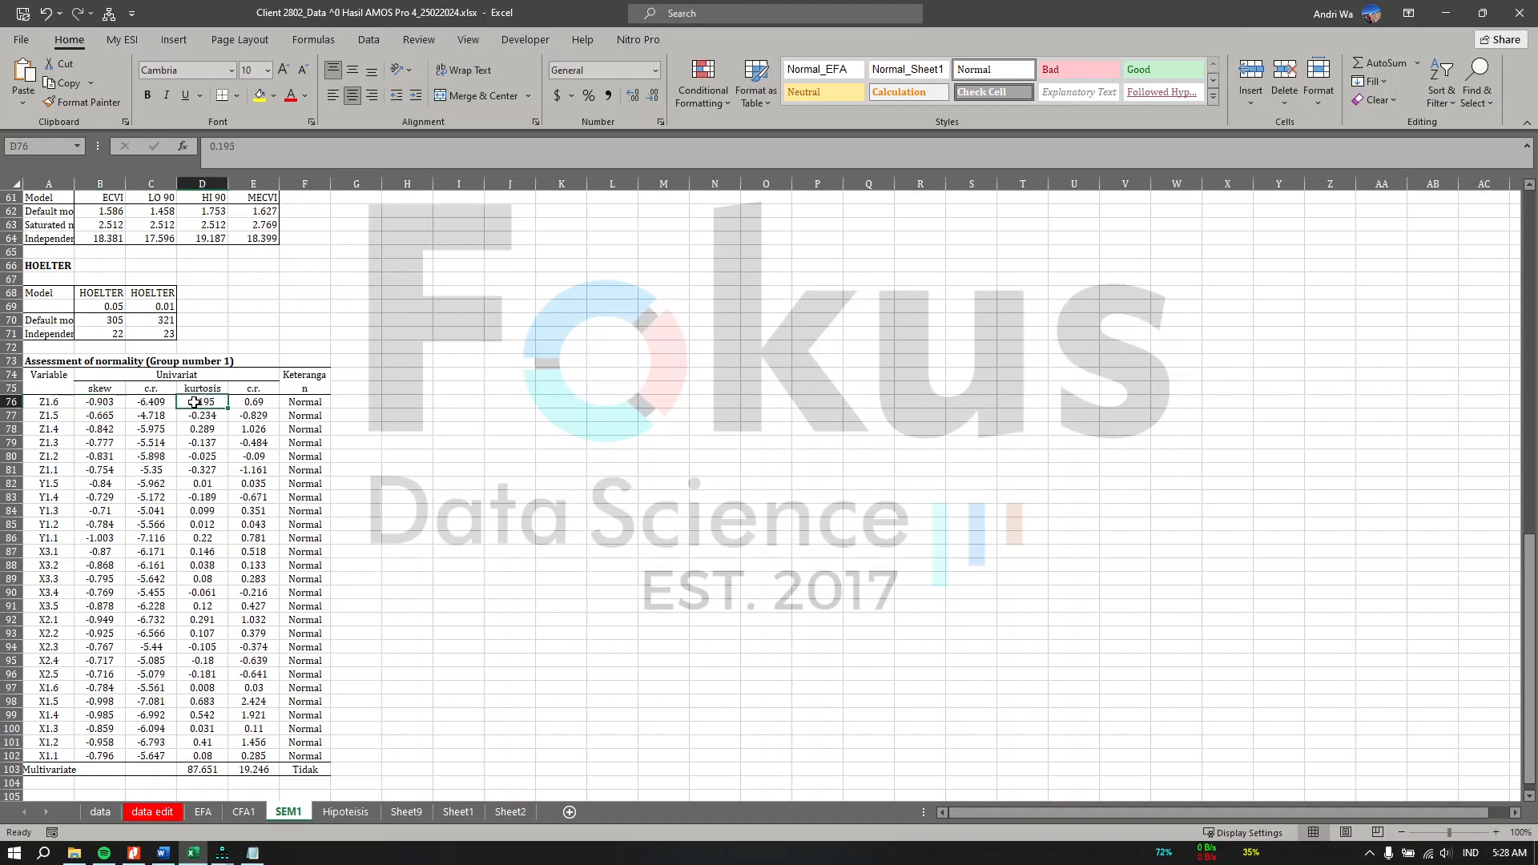
pyautogui.click(120, 406)
pyautogui.click(220, 405)
pyautogui.click(167, 855)
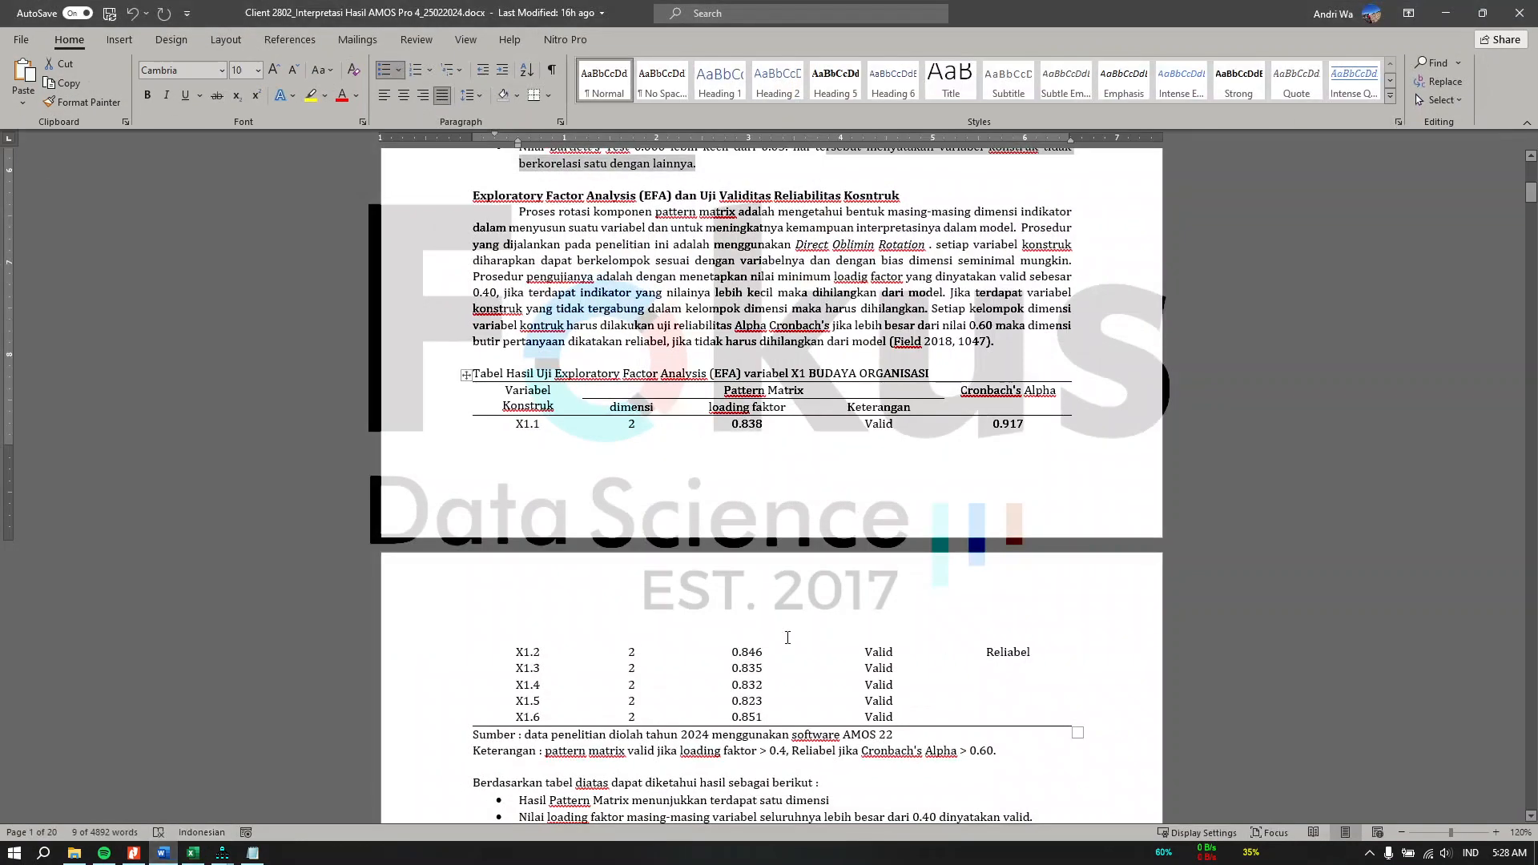
pyautogui.scroll(-20, 785, 641)
pyautogui.scroll(-20, 785, 653)
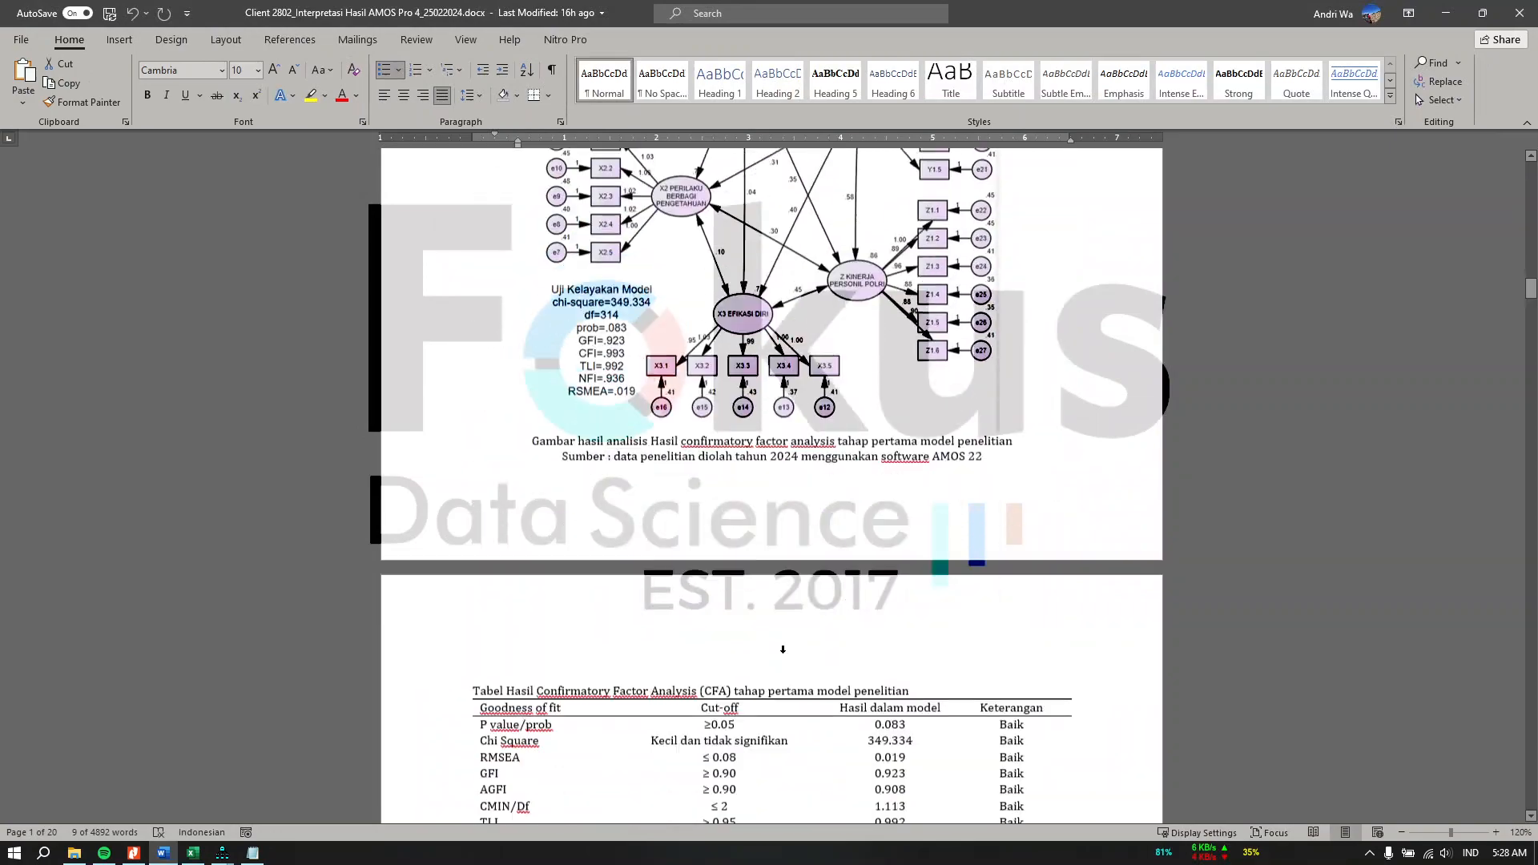
pyautogui.scroll(-1, 785, 652)
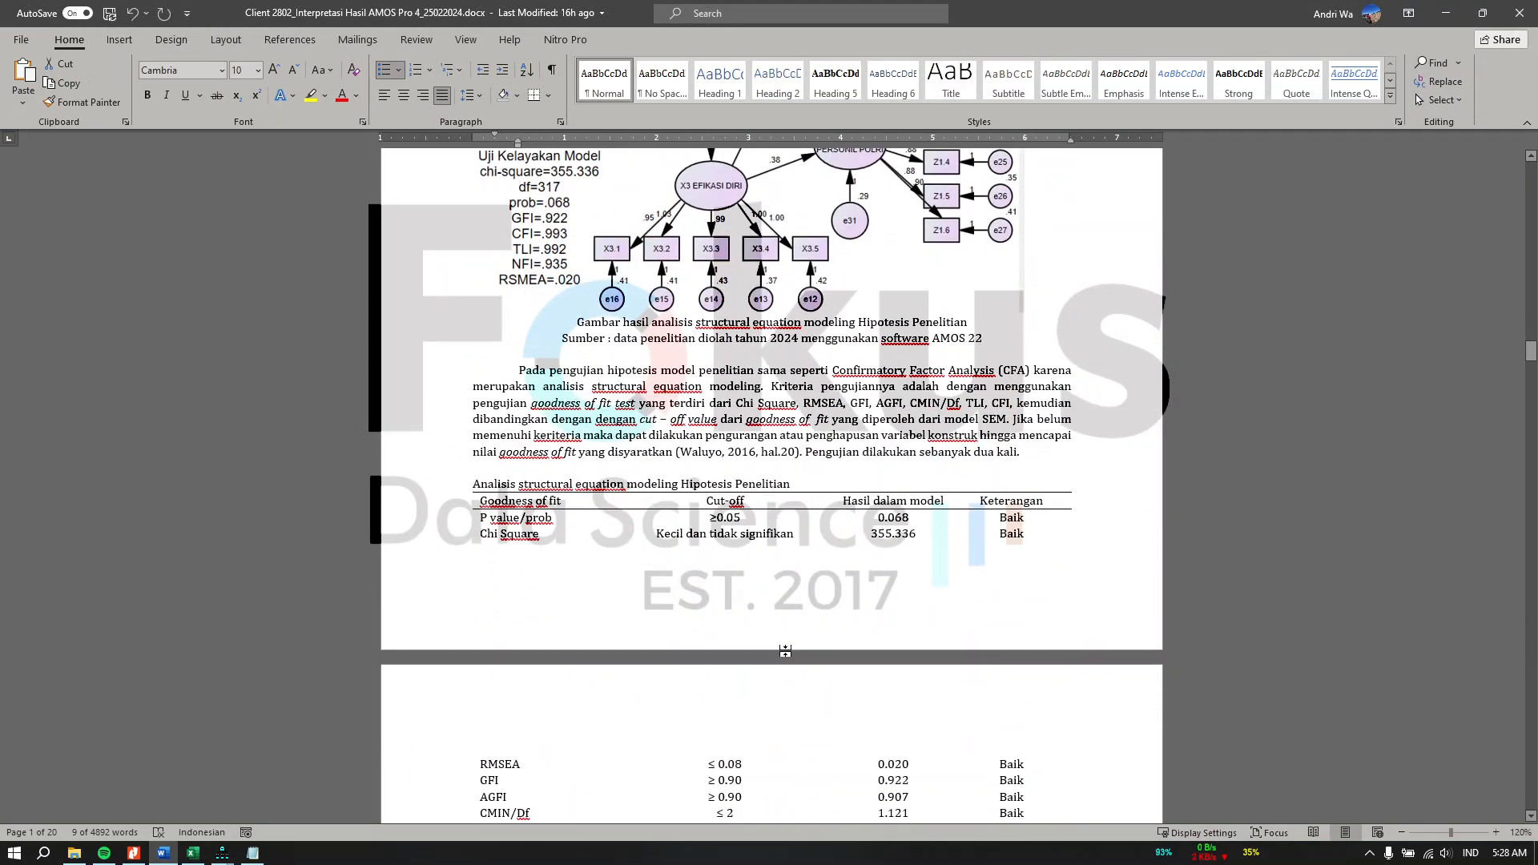
pyautogui.scroll(-20, 785, 651)
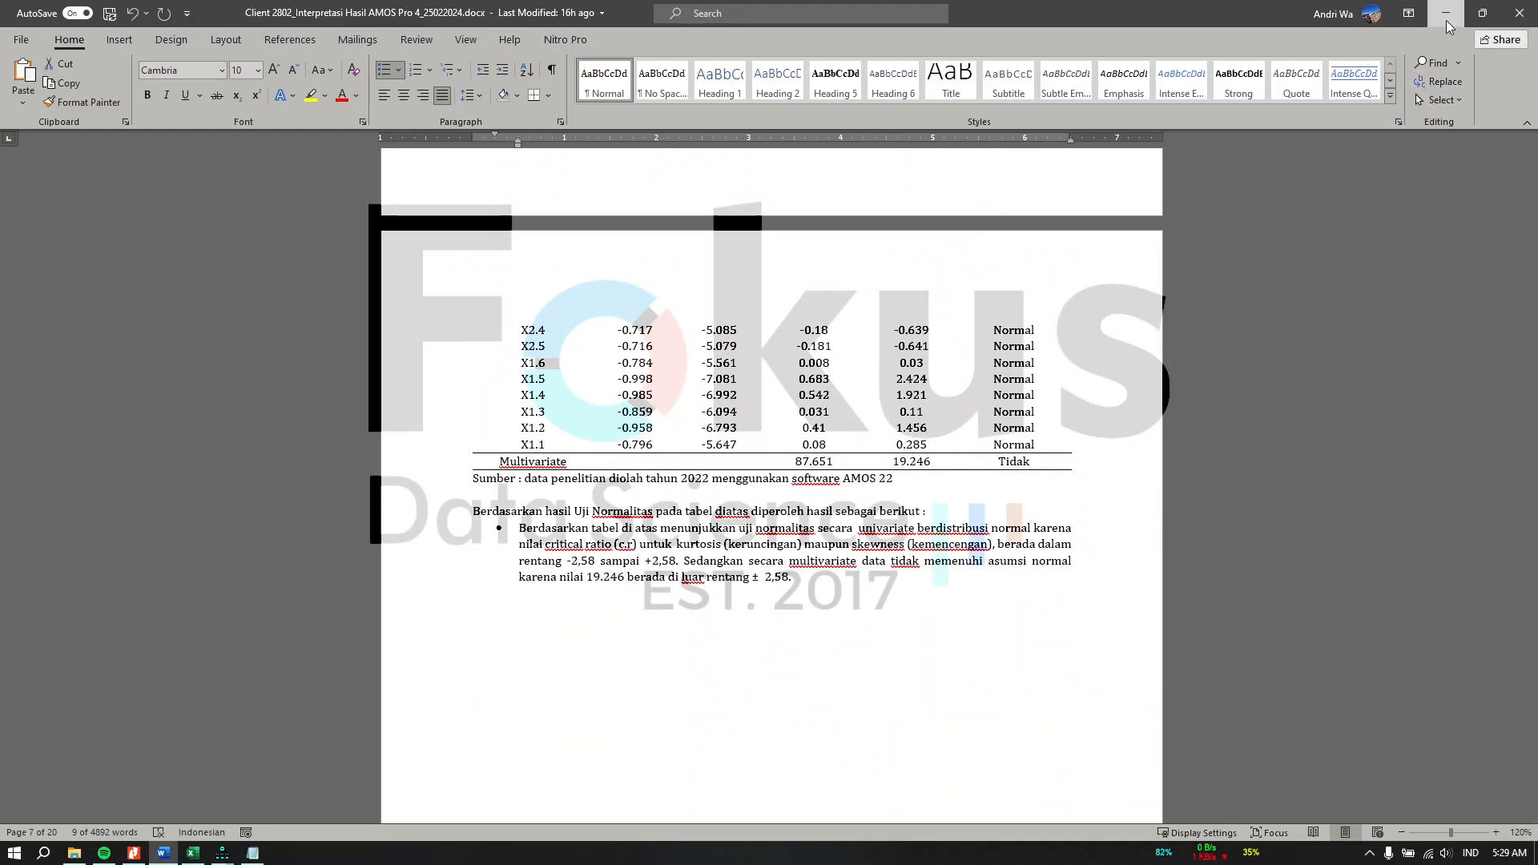
pyautogui.click(1446, 13)
# Step: Select the assessment of normality table including the Multivariate row on the SEM1 sheet
pyautogui.scroll(-4, 279, 741)
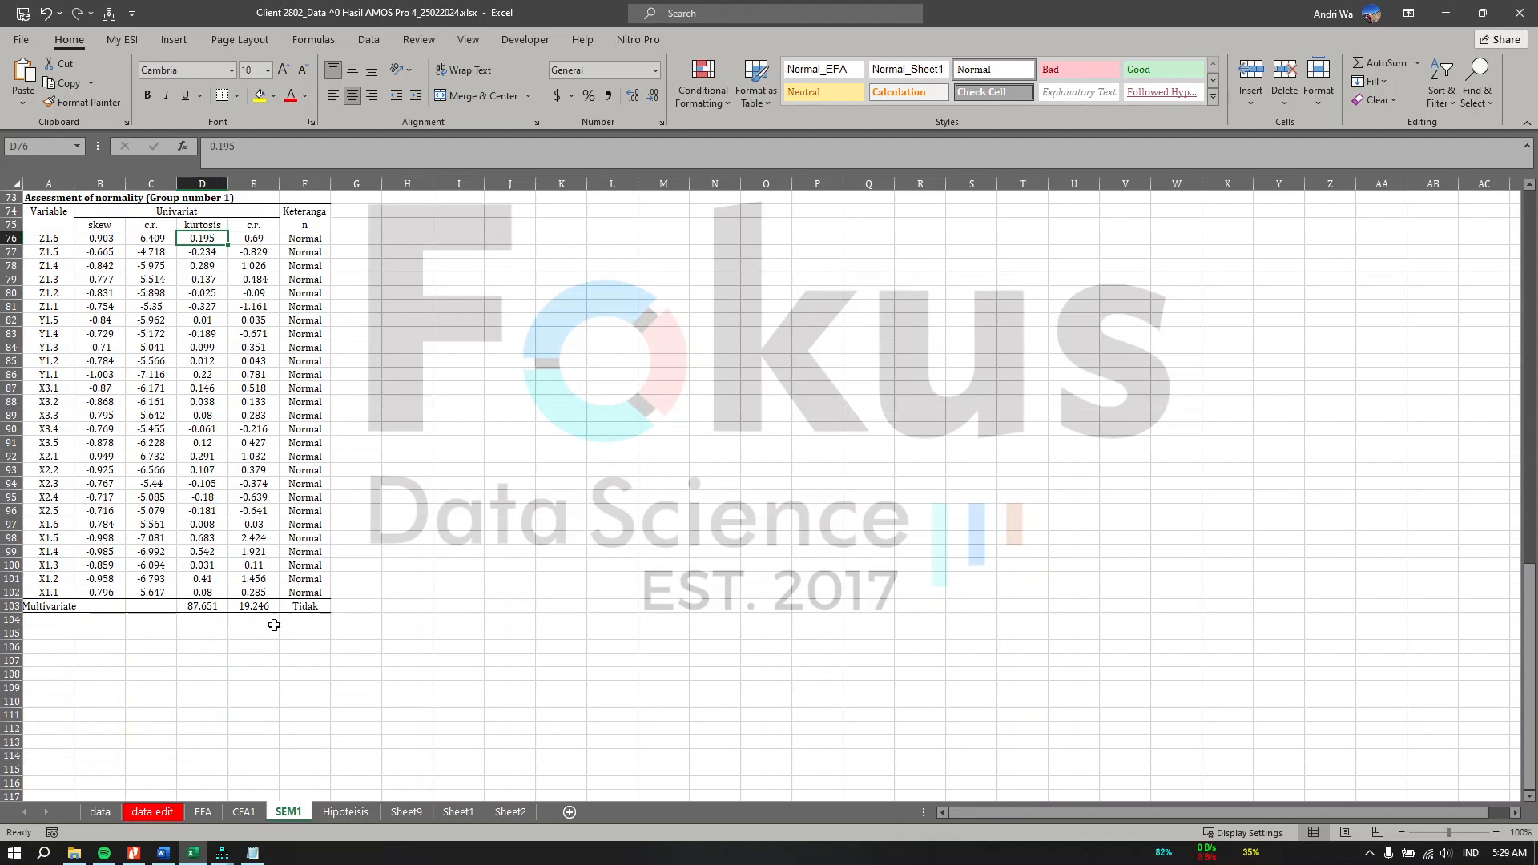
pyautogui.click(259, 609)
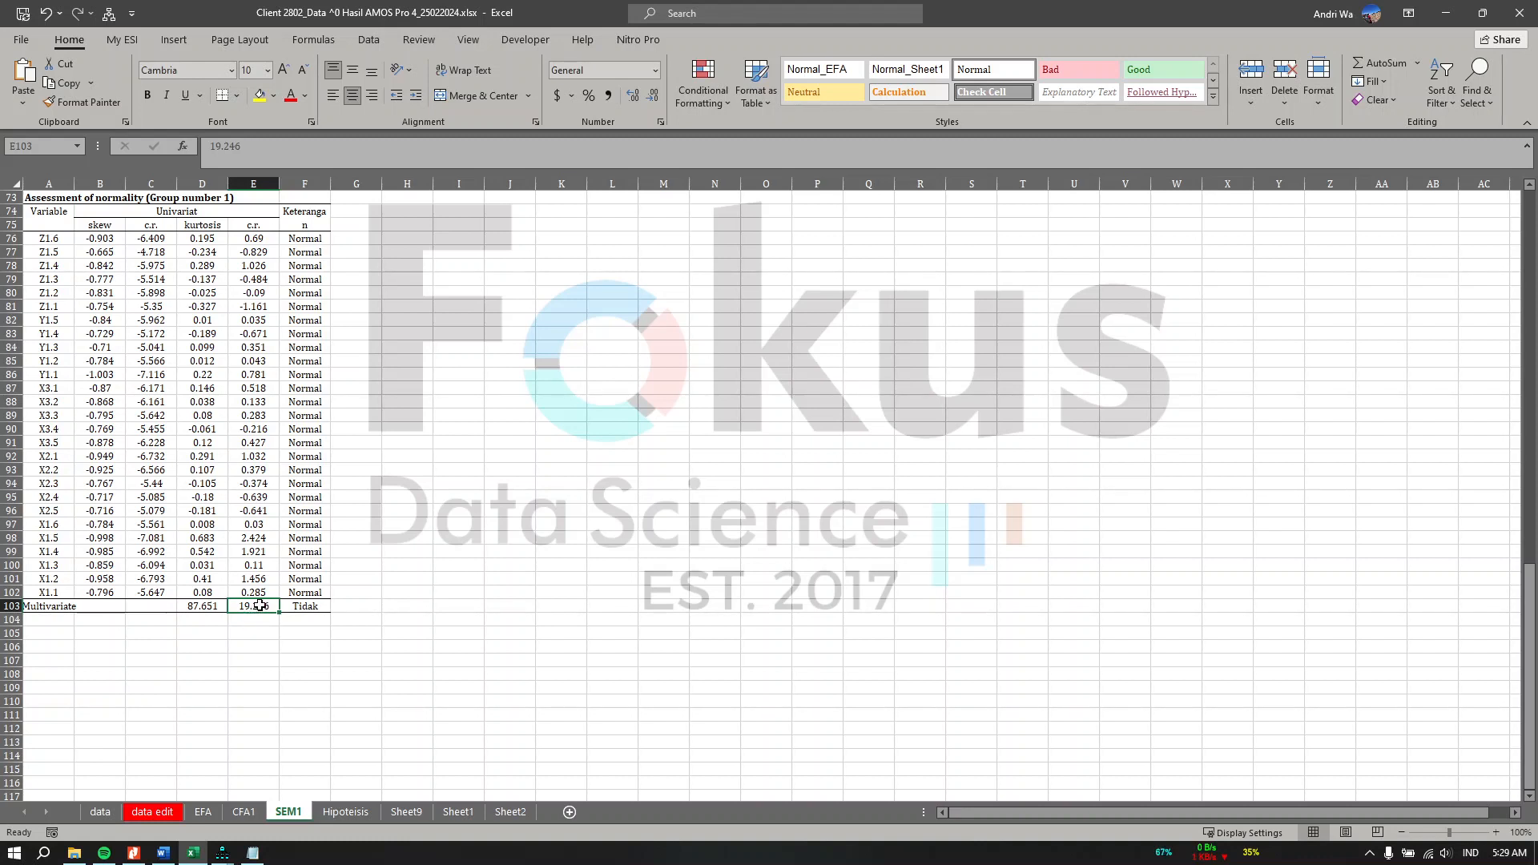
pyautogui.moveTo(41, 608); pyautogui.dragTo(309, 622)
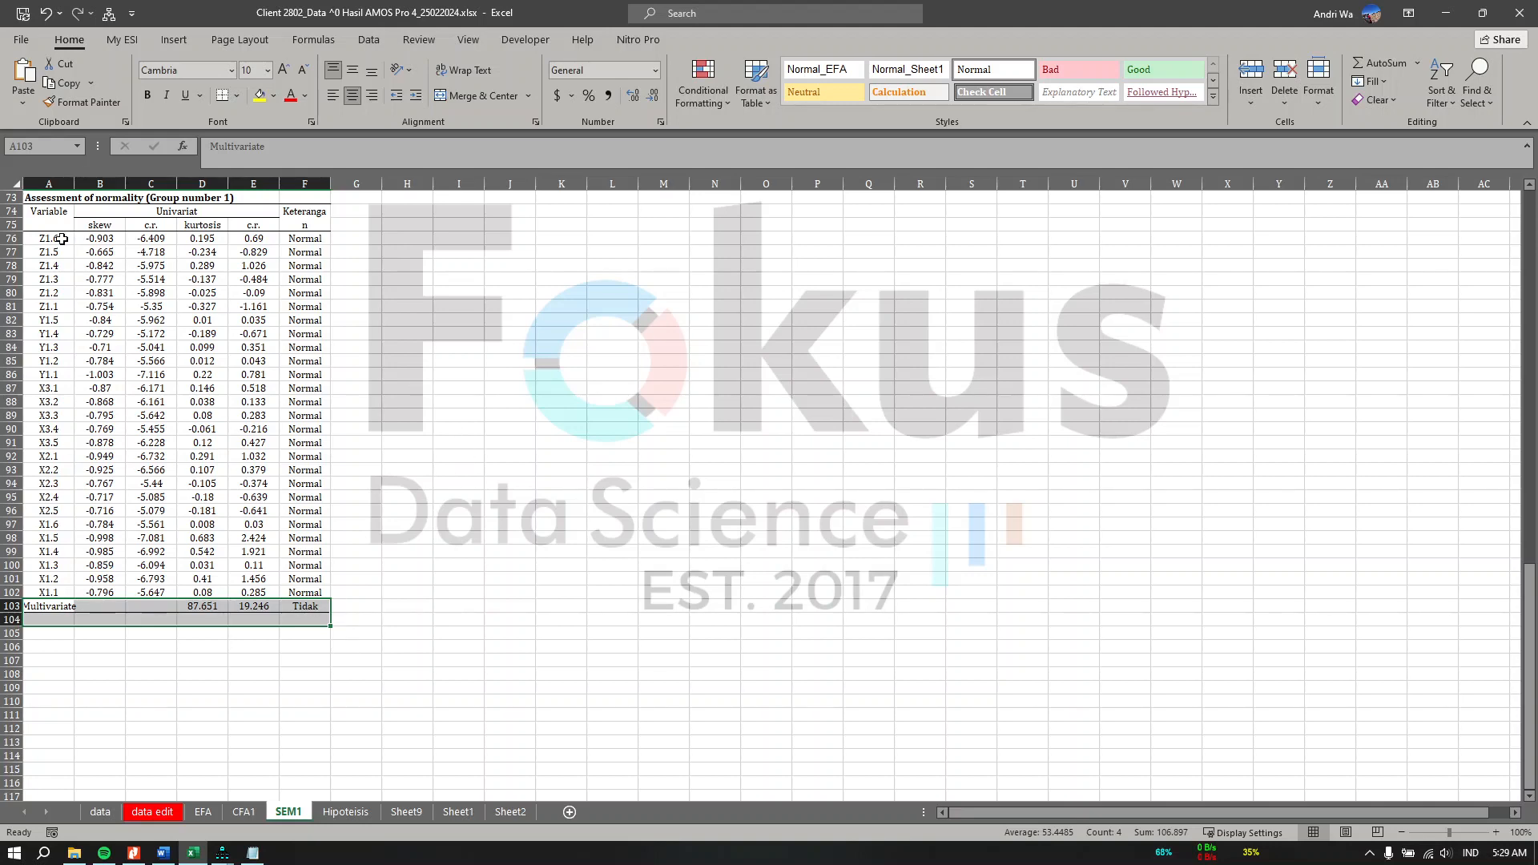
pyautogui.moveTo(60, 239); pyautogui.dragTo(314, 593)
pyautogui.click(664, 483)
pyautogui.scroll(20, 697, 505)
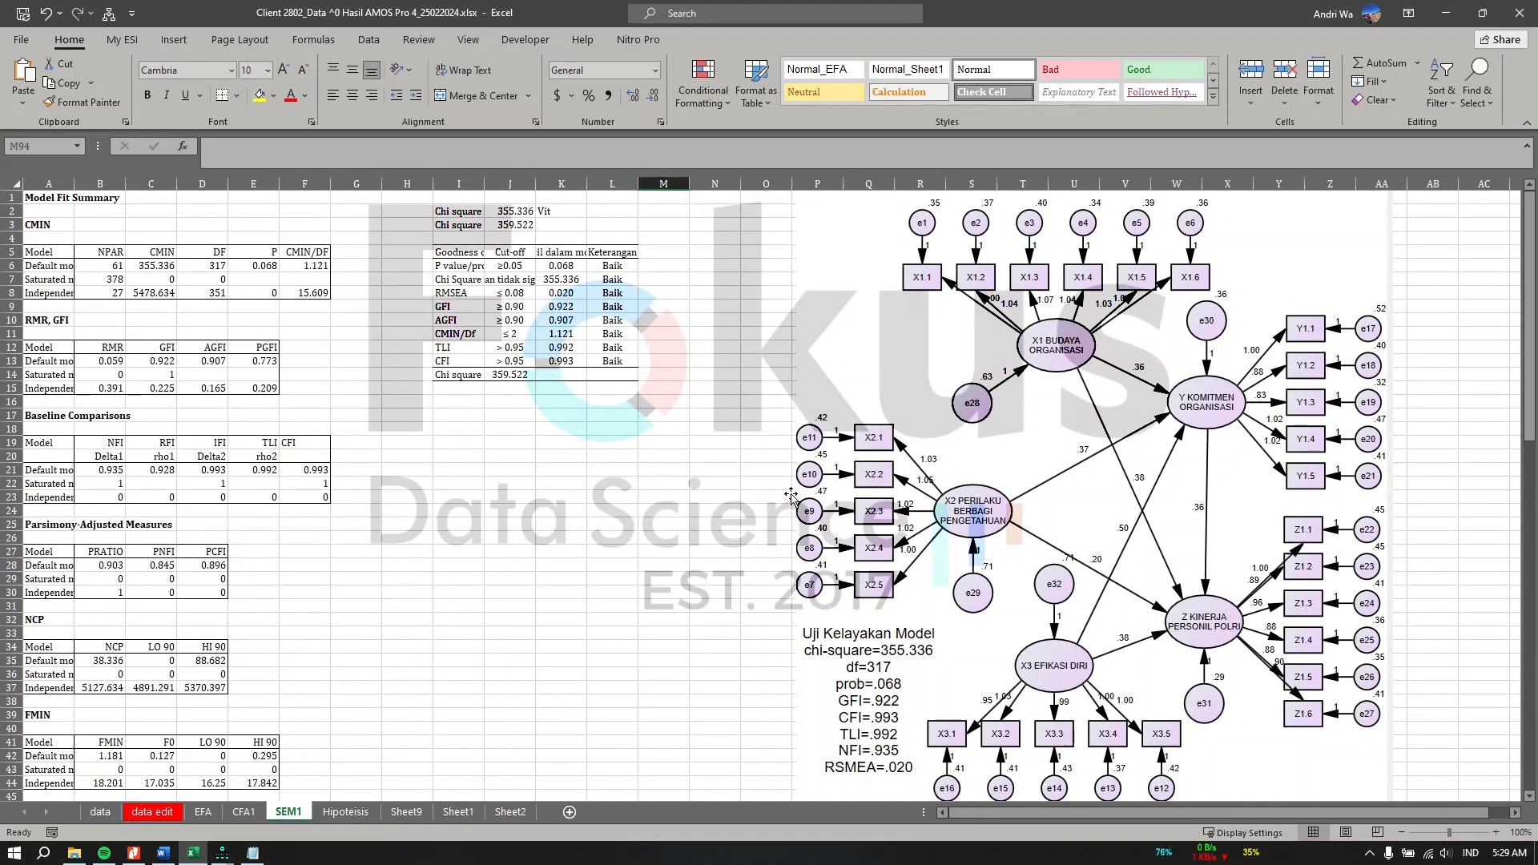
# Step: Open the Hipoteisis sheet and select the structural regression weights rows for Y and Z
pyautogui.click(362, 813)
pyautogui.hscroll(-4, 898, 524)
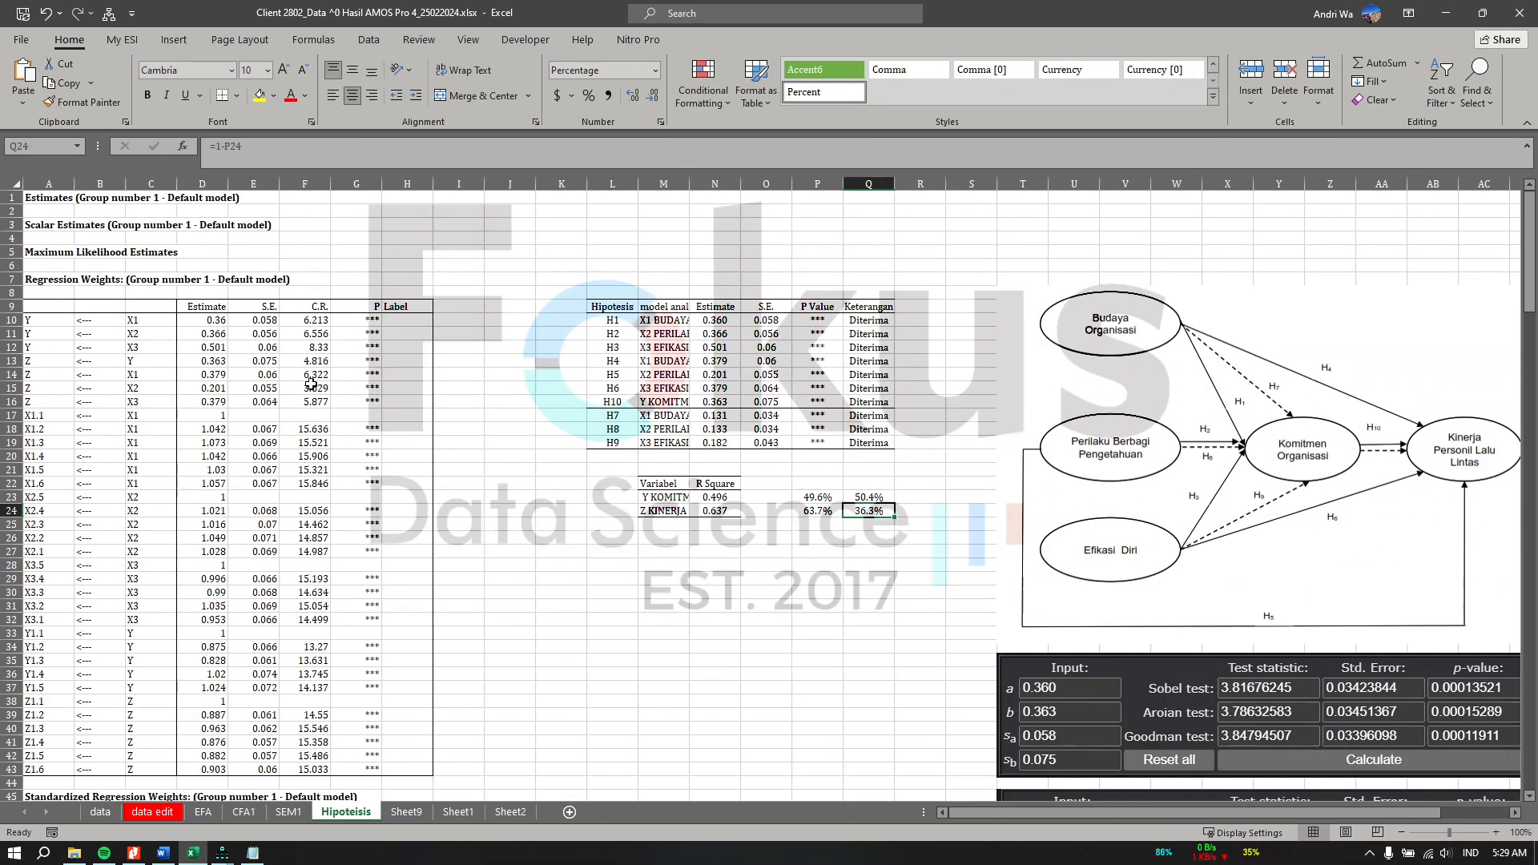
pyautogui.moveTo(52, 324); pyautogui.dragTo(429, 418)
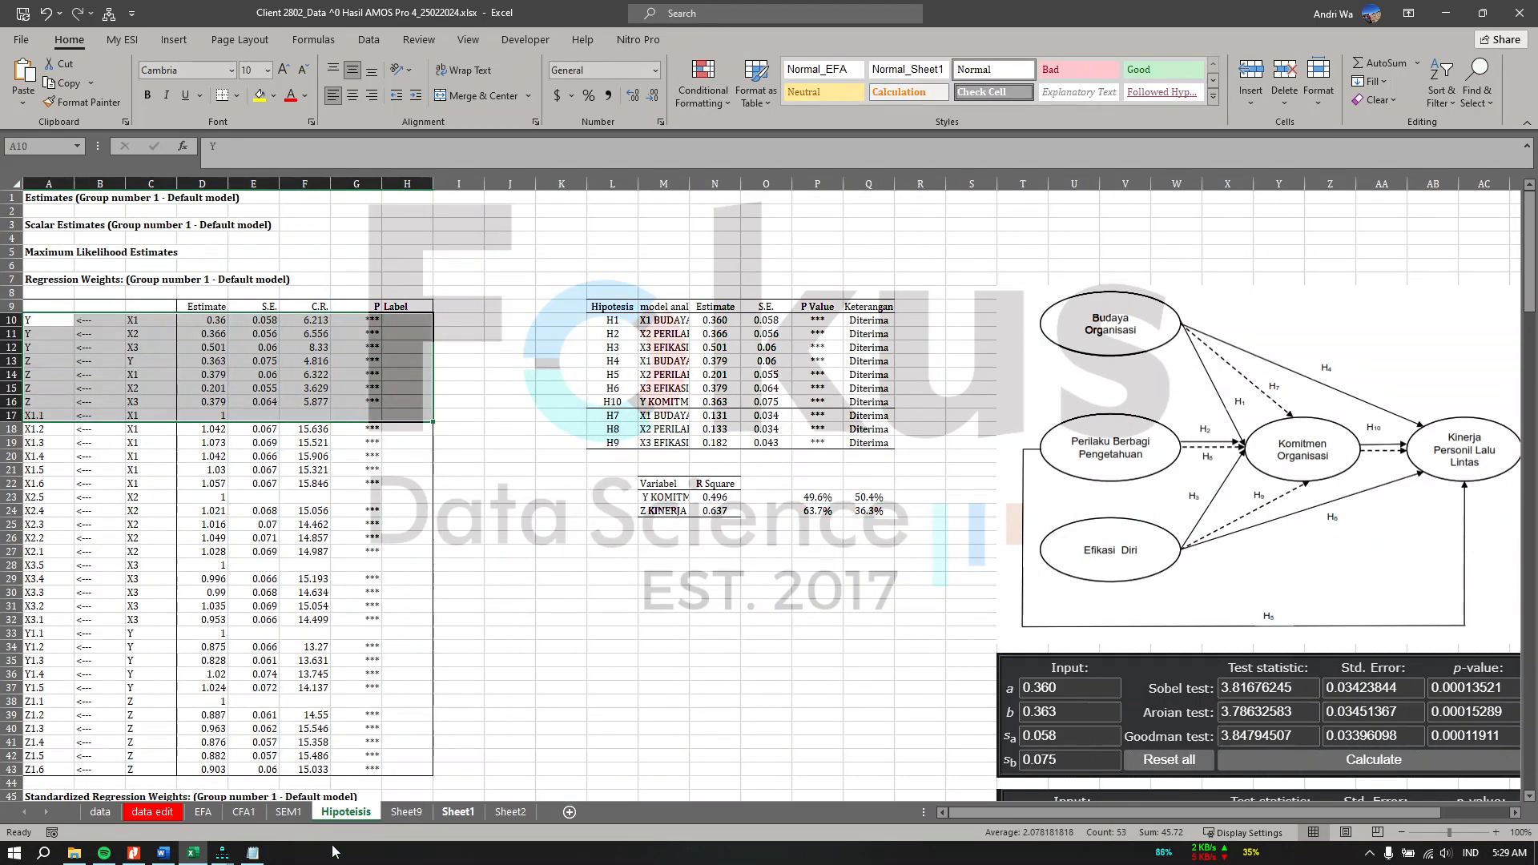
# Step: Switch to the AMOS text output, open the Estimates section and select the regression weights table
pyautogui.click(232, 855)
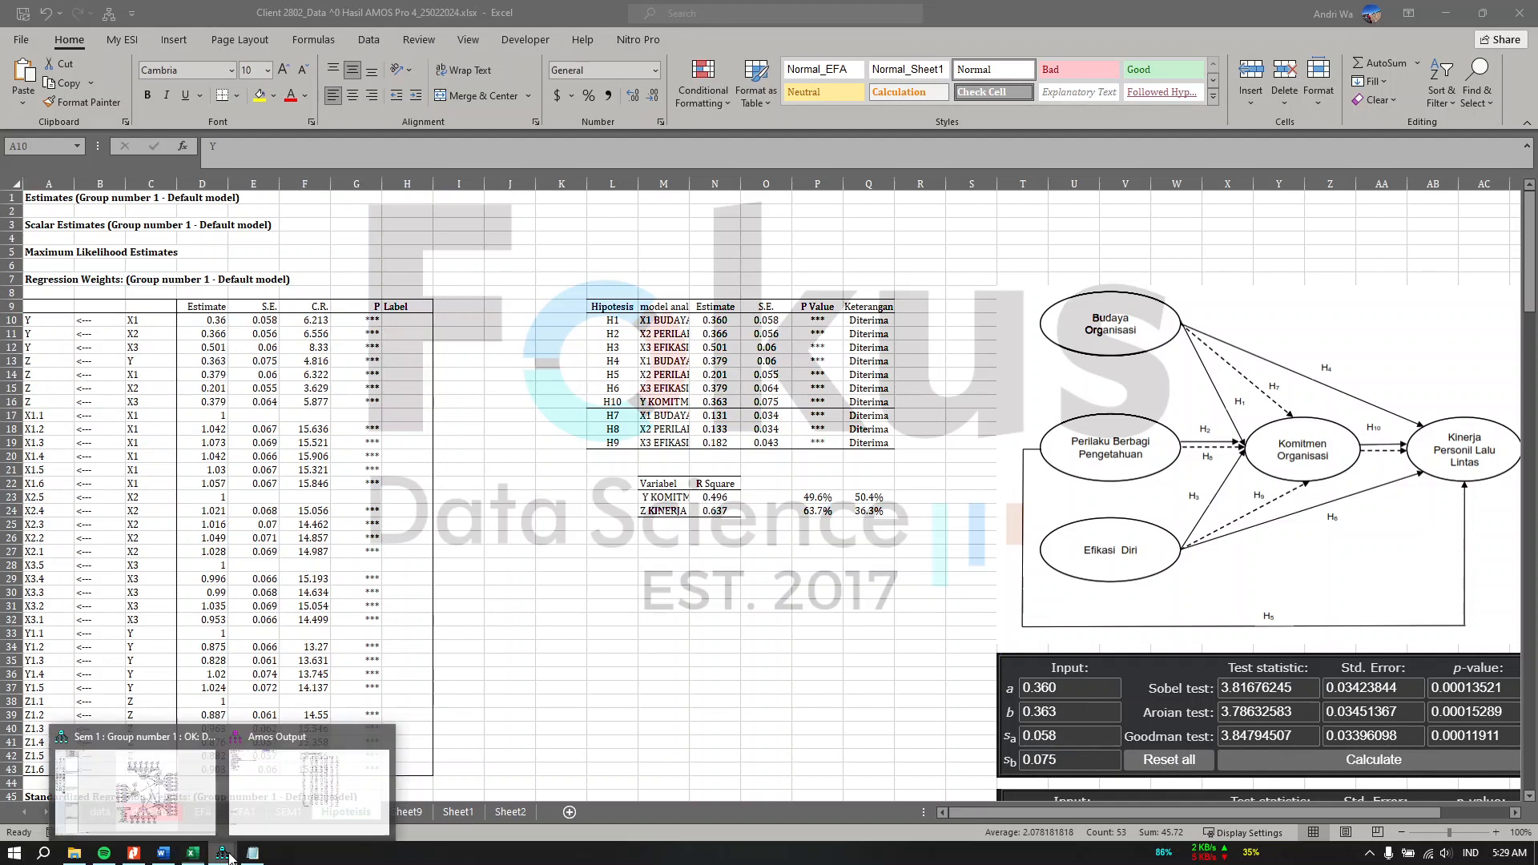
pyautogui.click(243, 806)
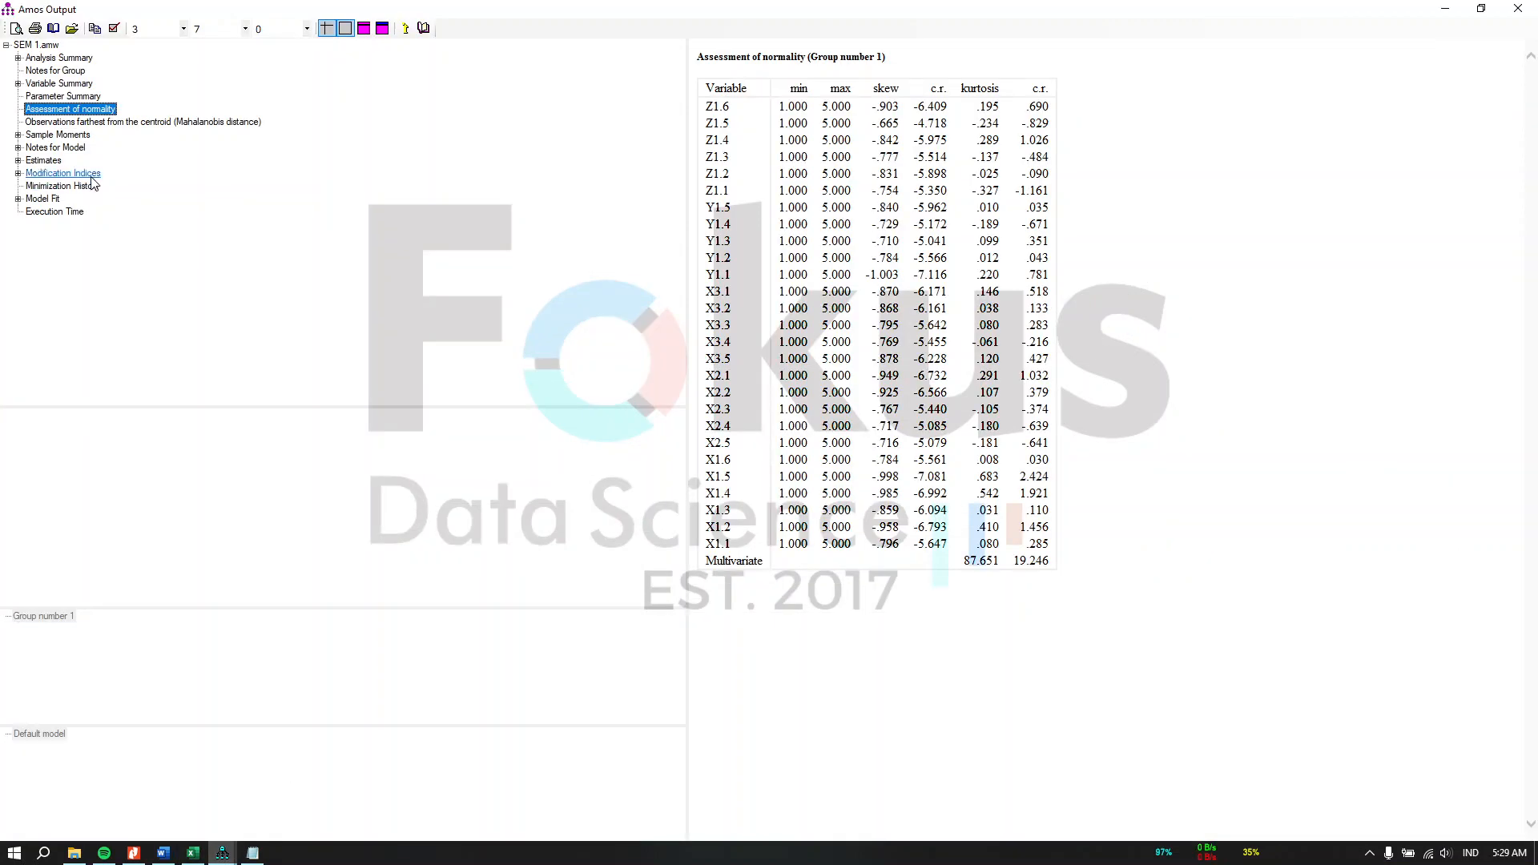
pyautogui.click(44, 161)
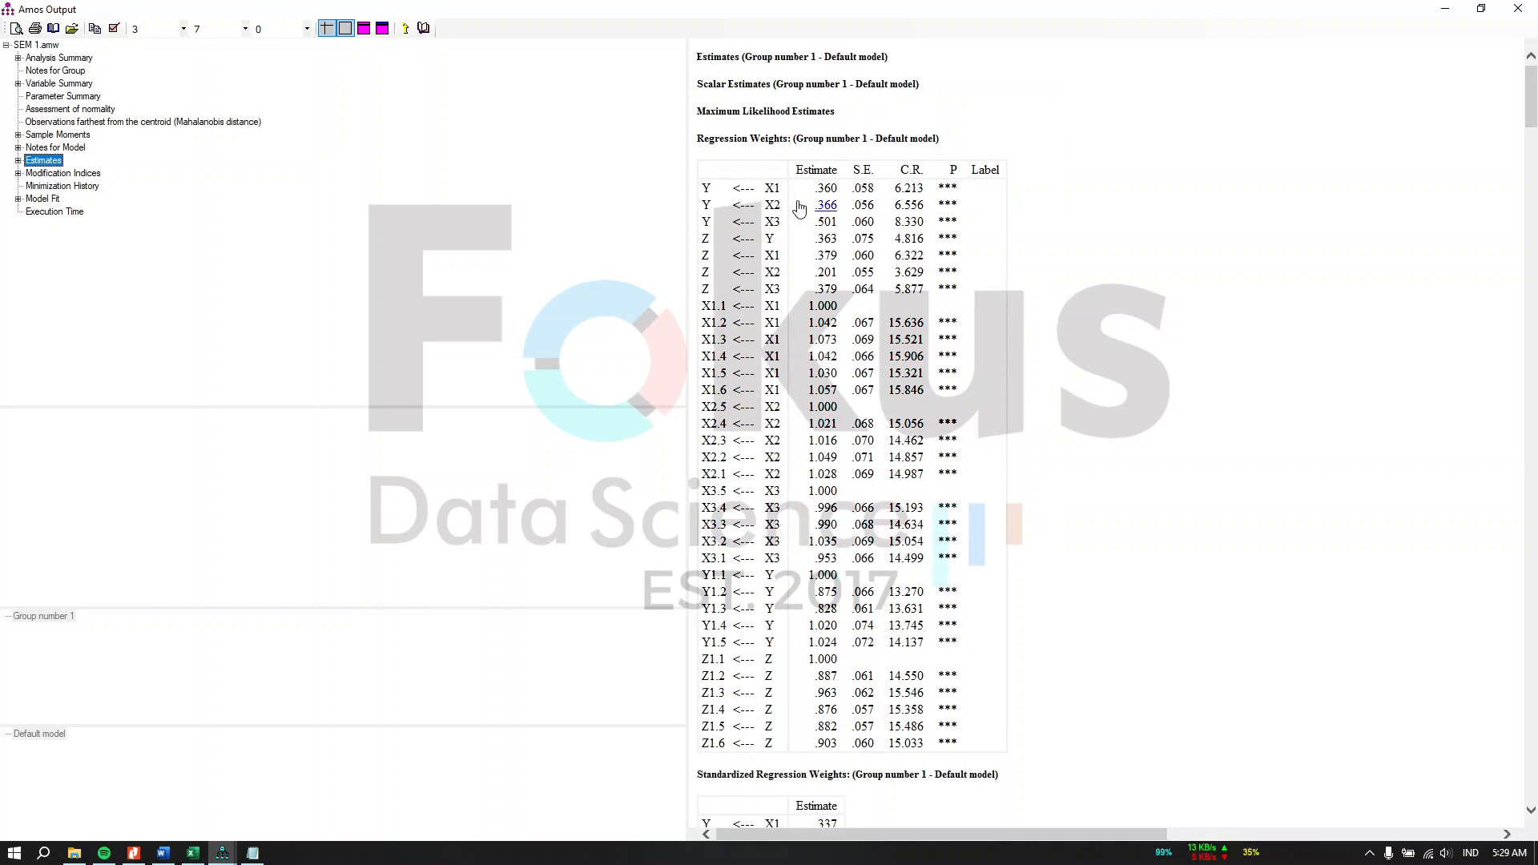
pyautogui.moveTo(780, 193); pyautogui.dragTo(767, 190)
pyautogui.click(704, 182)
pyautogui.moveTo(729, 187); pyautogui.dragTo(728, 186)
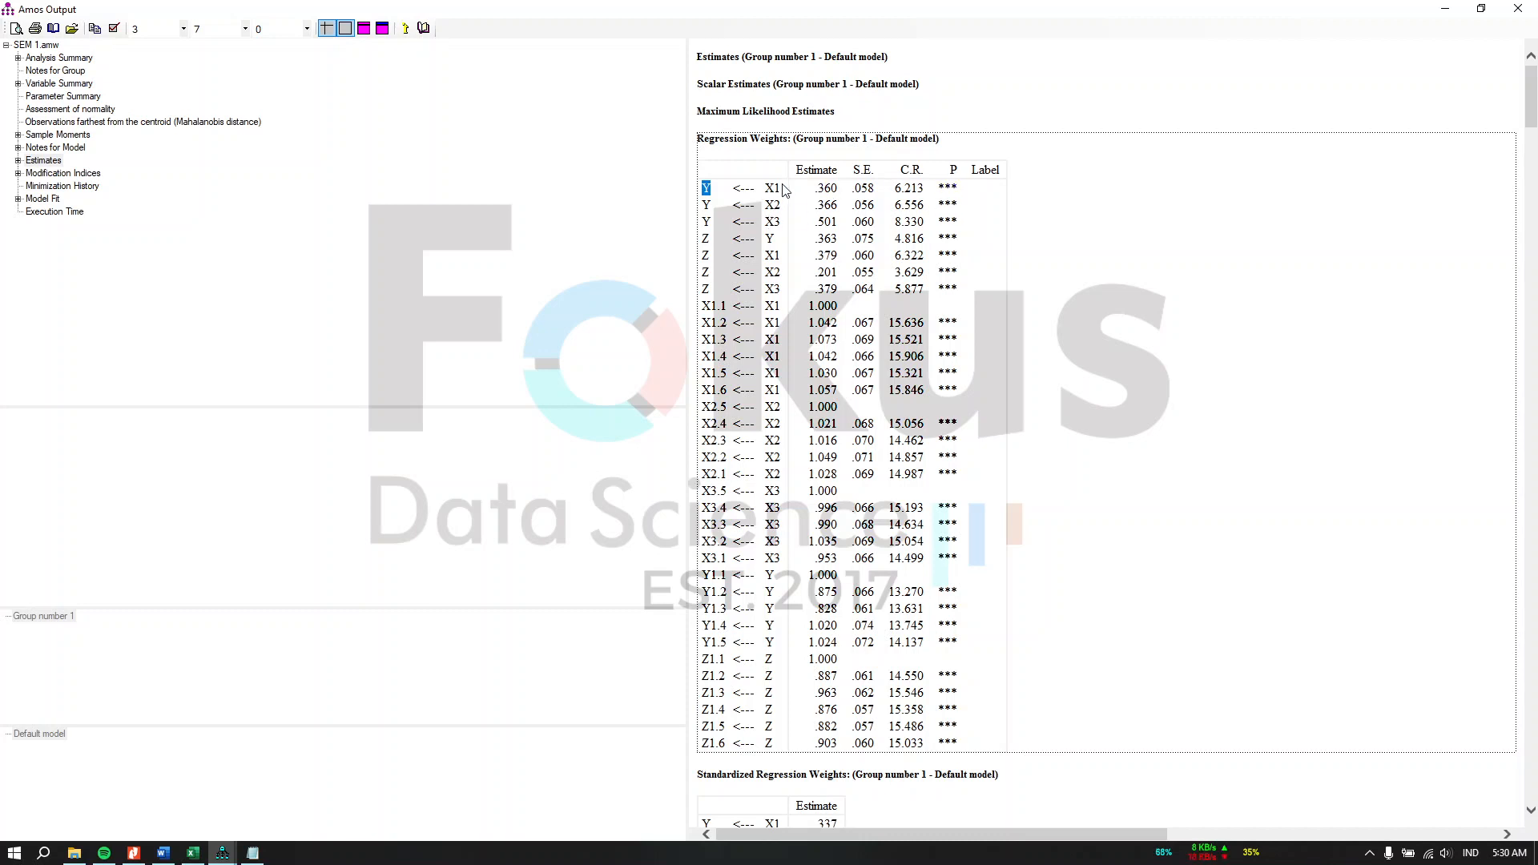
# Step: Examine the regression weights, standardized weights and effects tables in the AMOS estimates output
pyautogui.moveTo(778, 189); pyautogui.dragTo(731, 190)
pyautogui.scroll(-5, 1055, 432)
pyautogui.scroll(5, 1033, 521)
pyautogui.click(1092, 197)
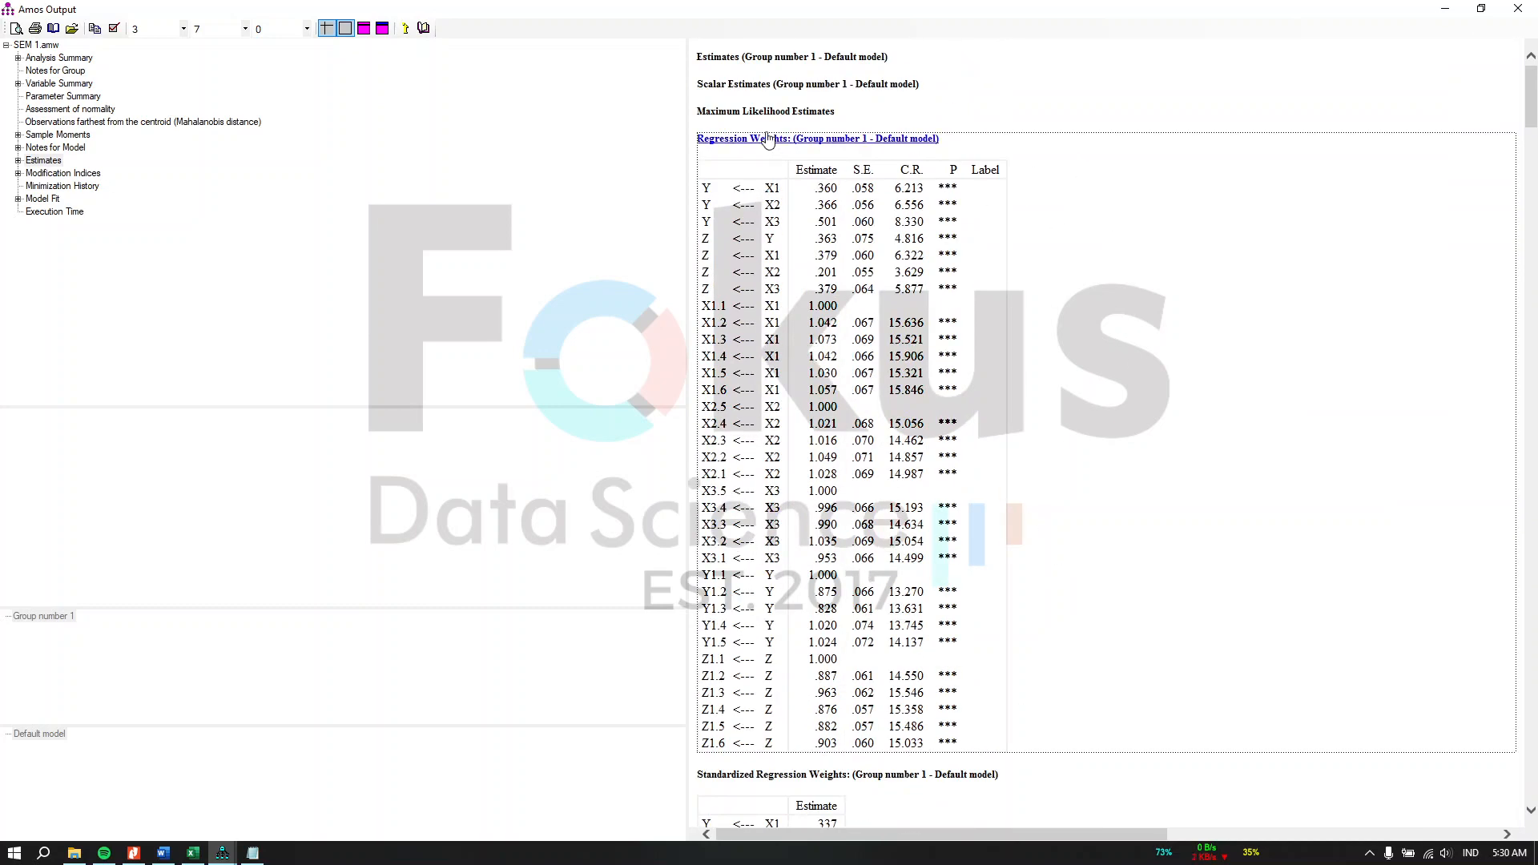
pyautogui.scroll(-10, 1033, 273)
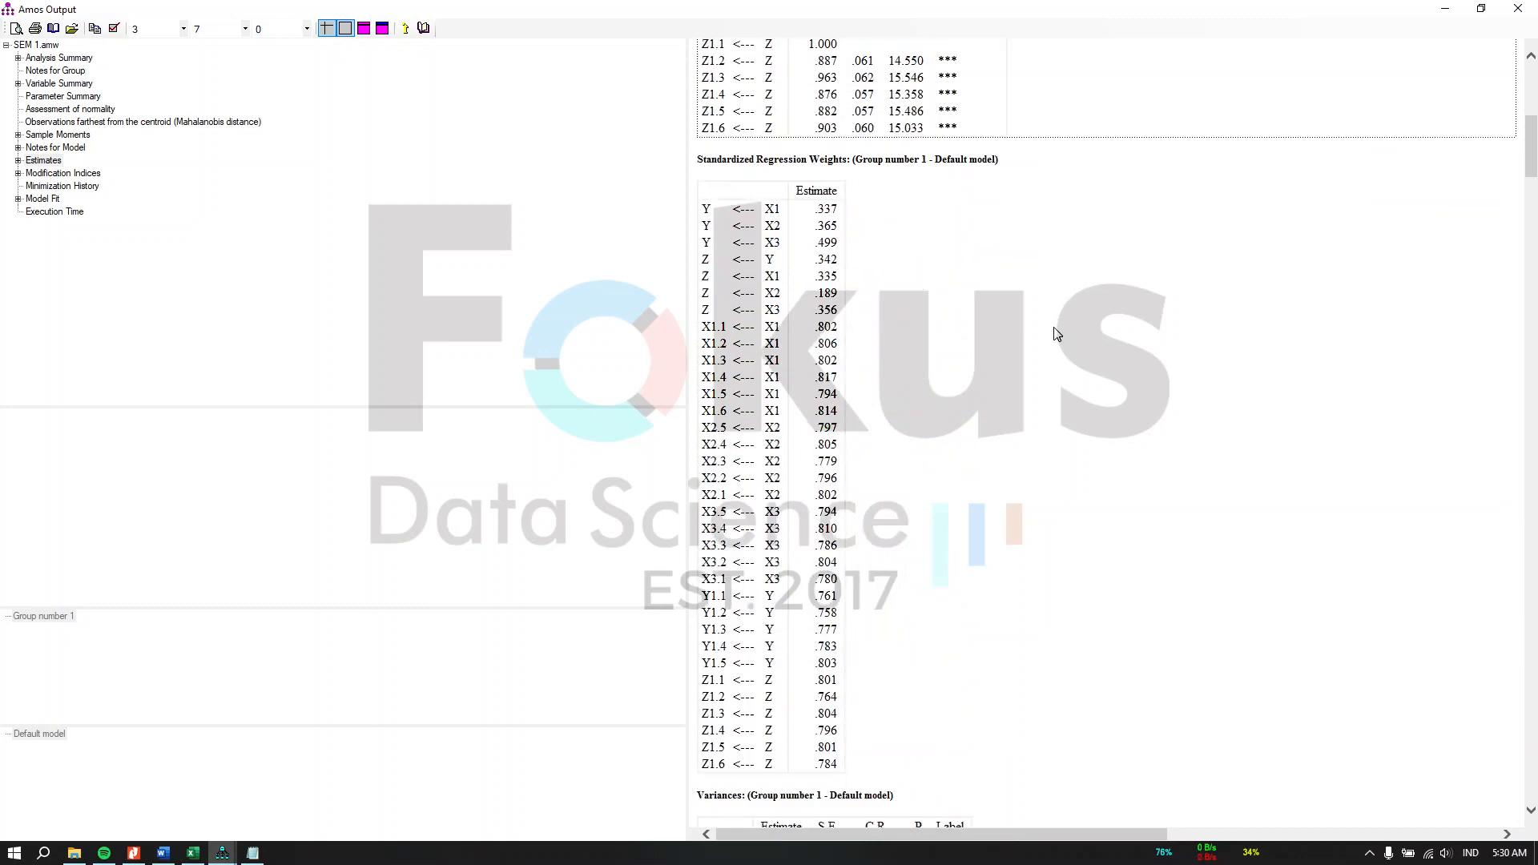
pyautogui.scroll(-10, 1058, 335)
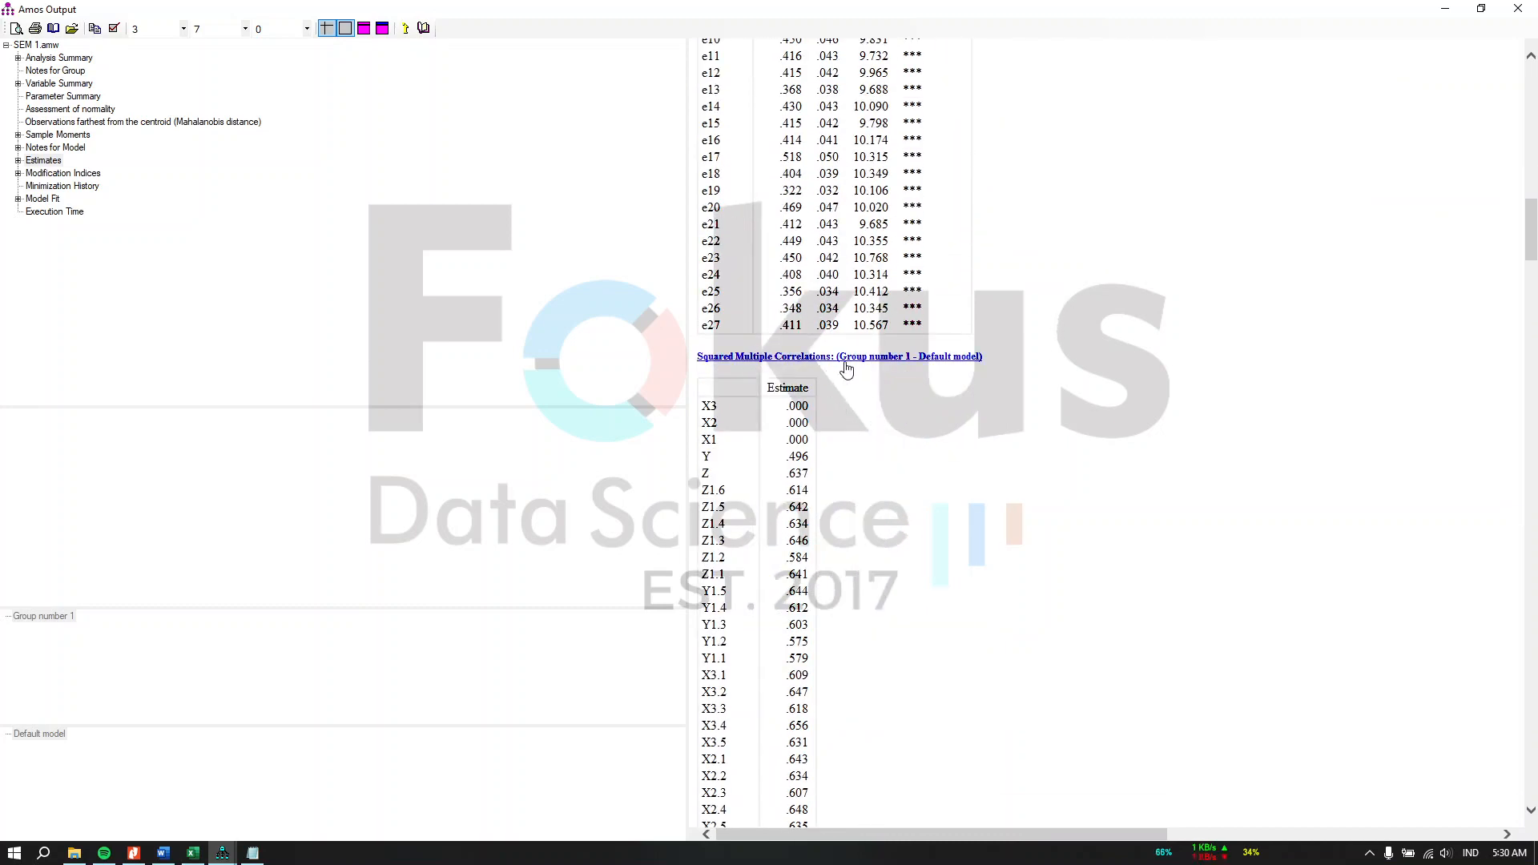
pyautogui.scroll(-20, 847, 368)
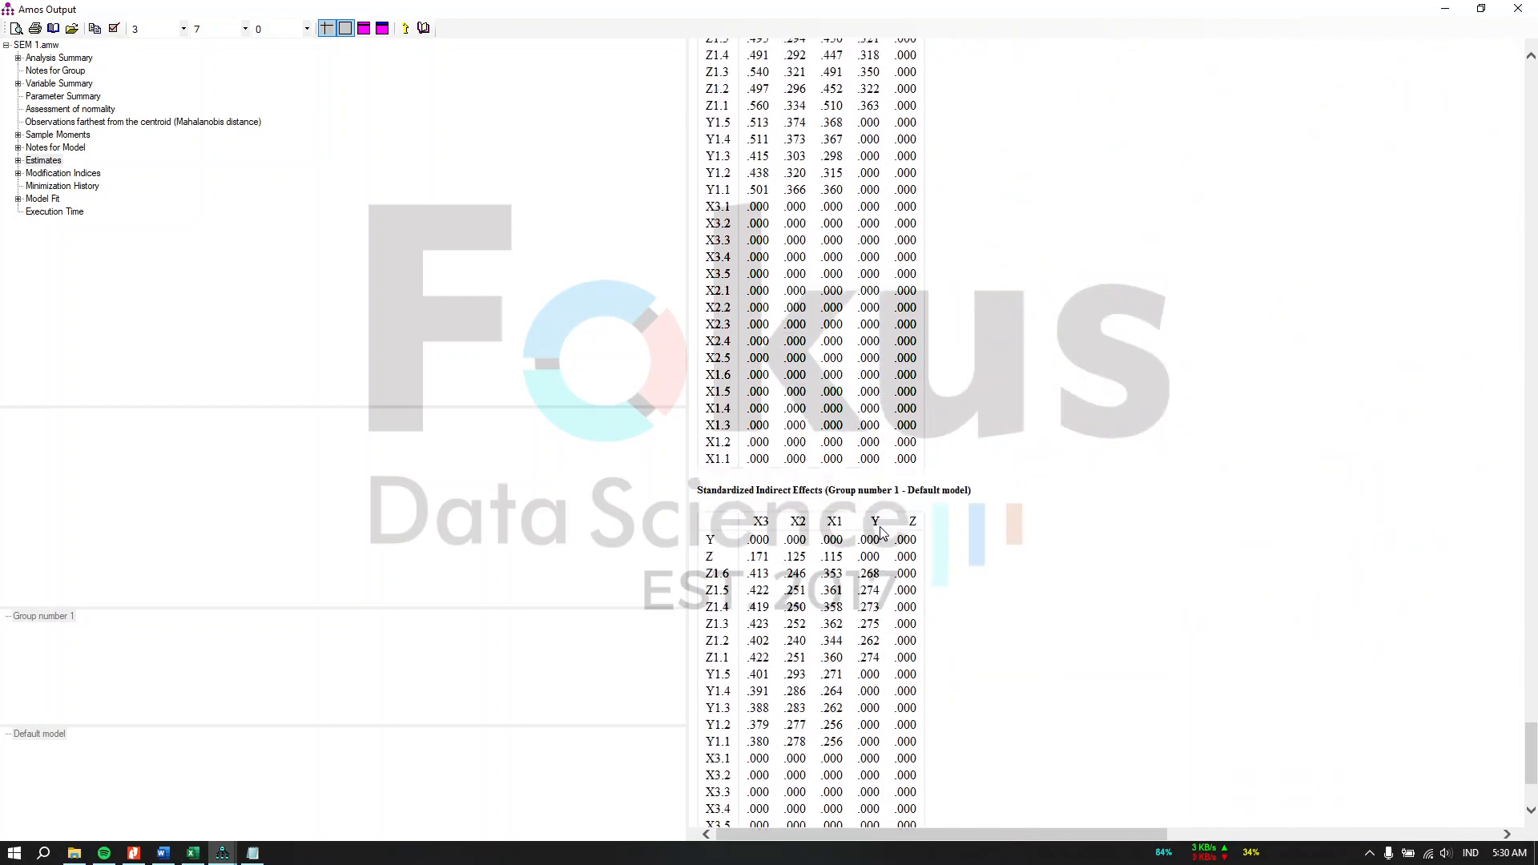
pyautogui.scroll(10, 802, 488)
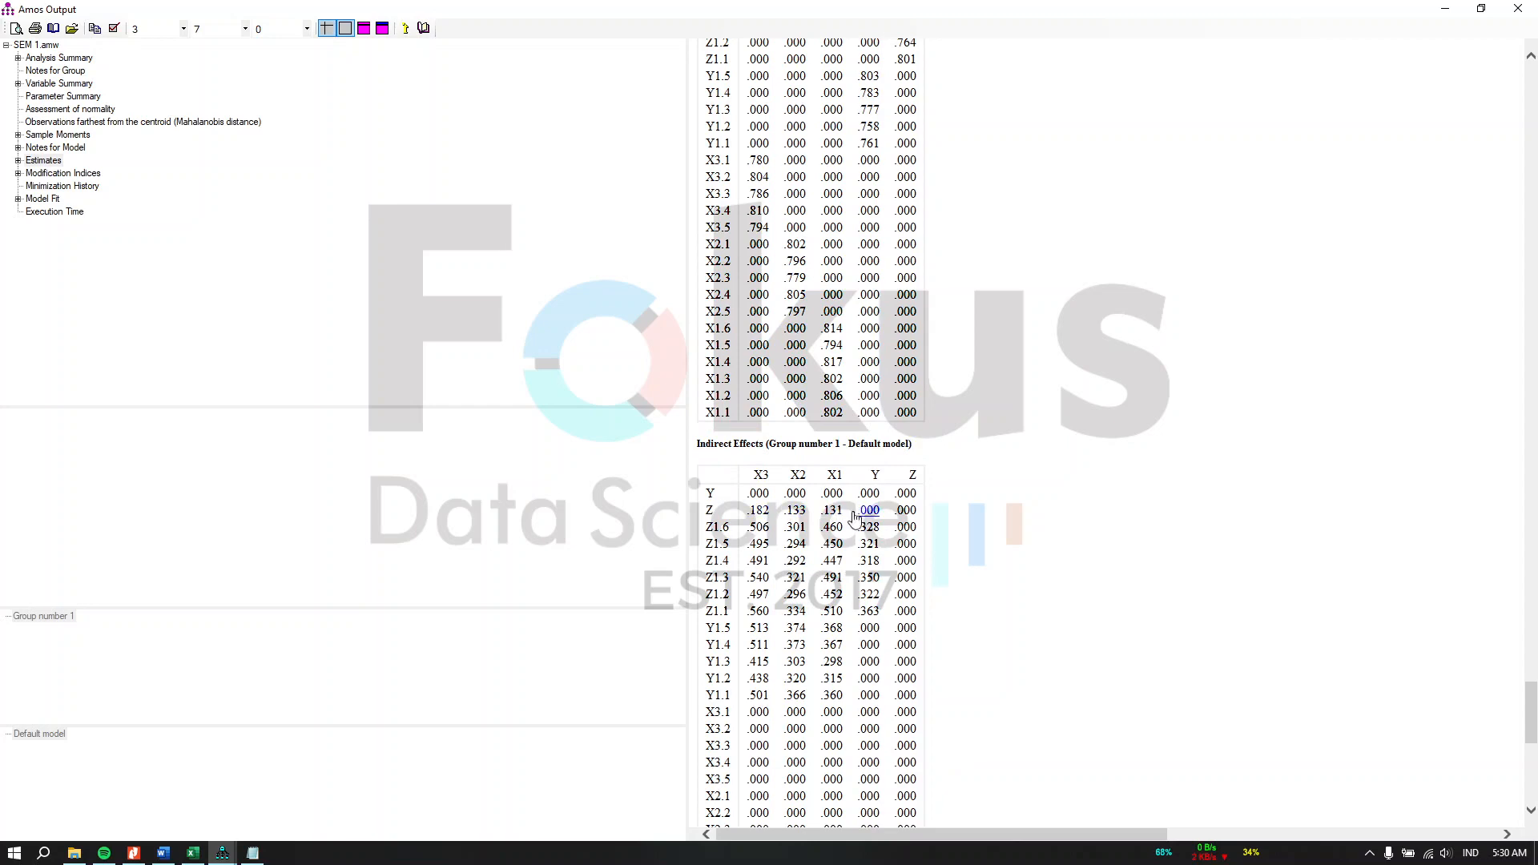
# Step: Widen the 'model analisis jalur' column of the hypothesis table on the Hipoteisis sheet
pyautogui.click(1446, 10)
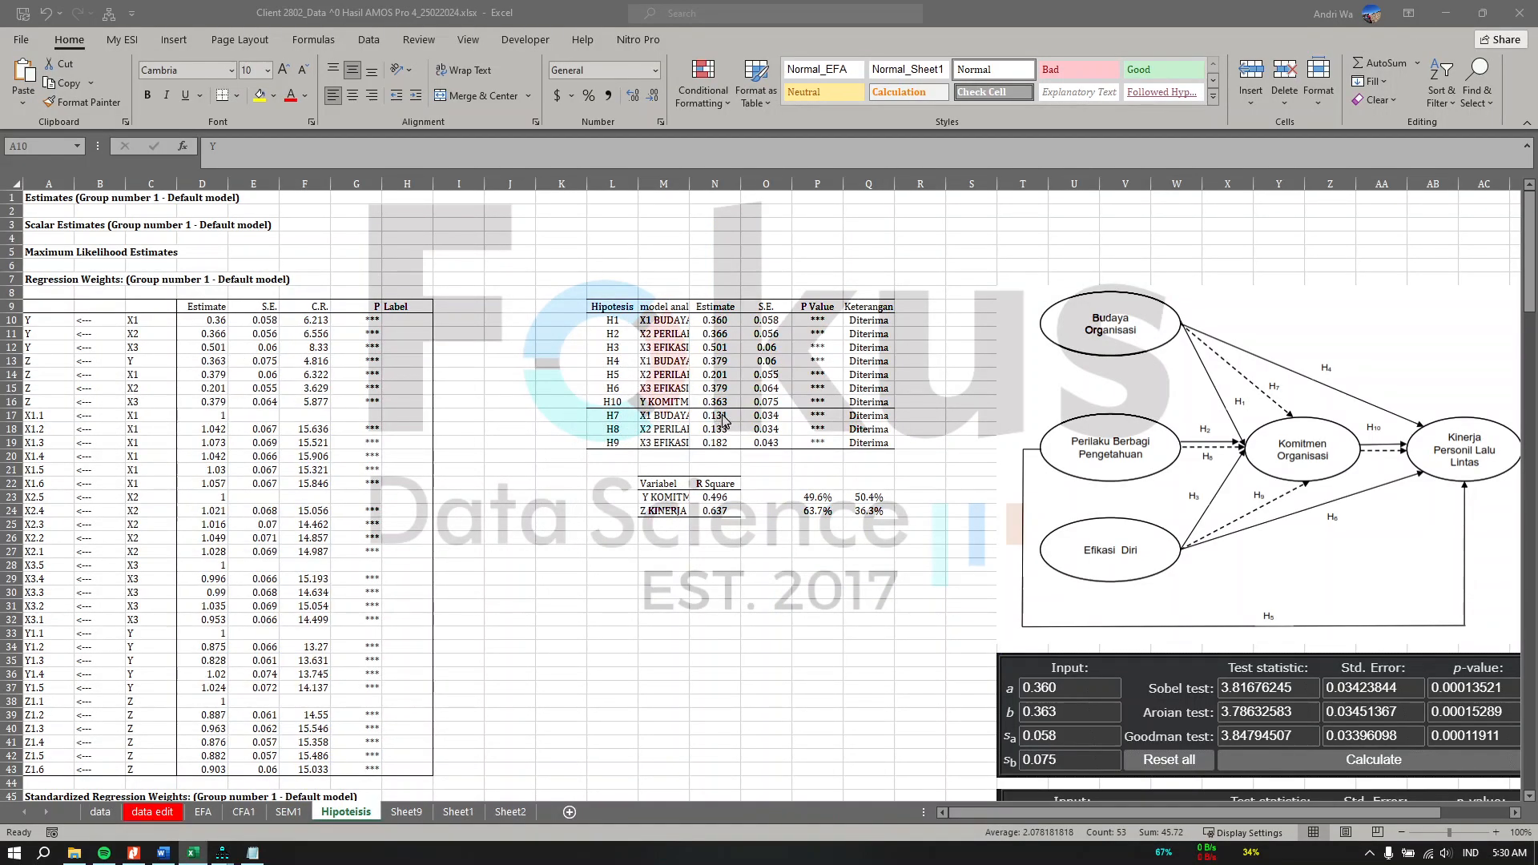
pyautogui.click(722, 415)
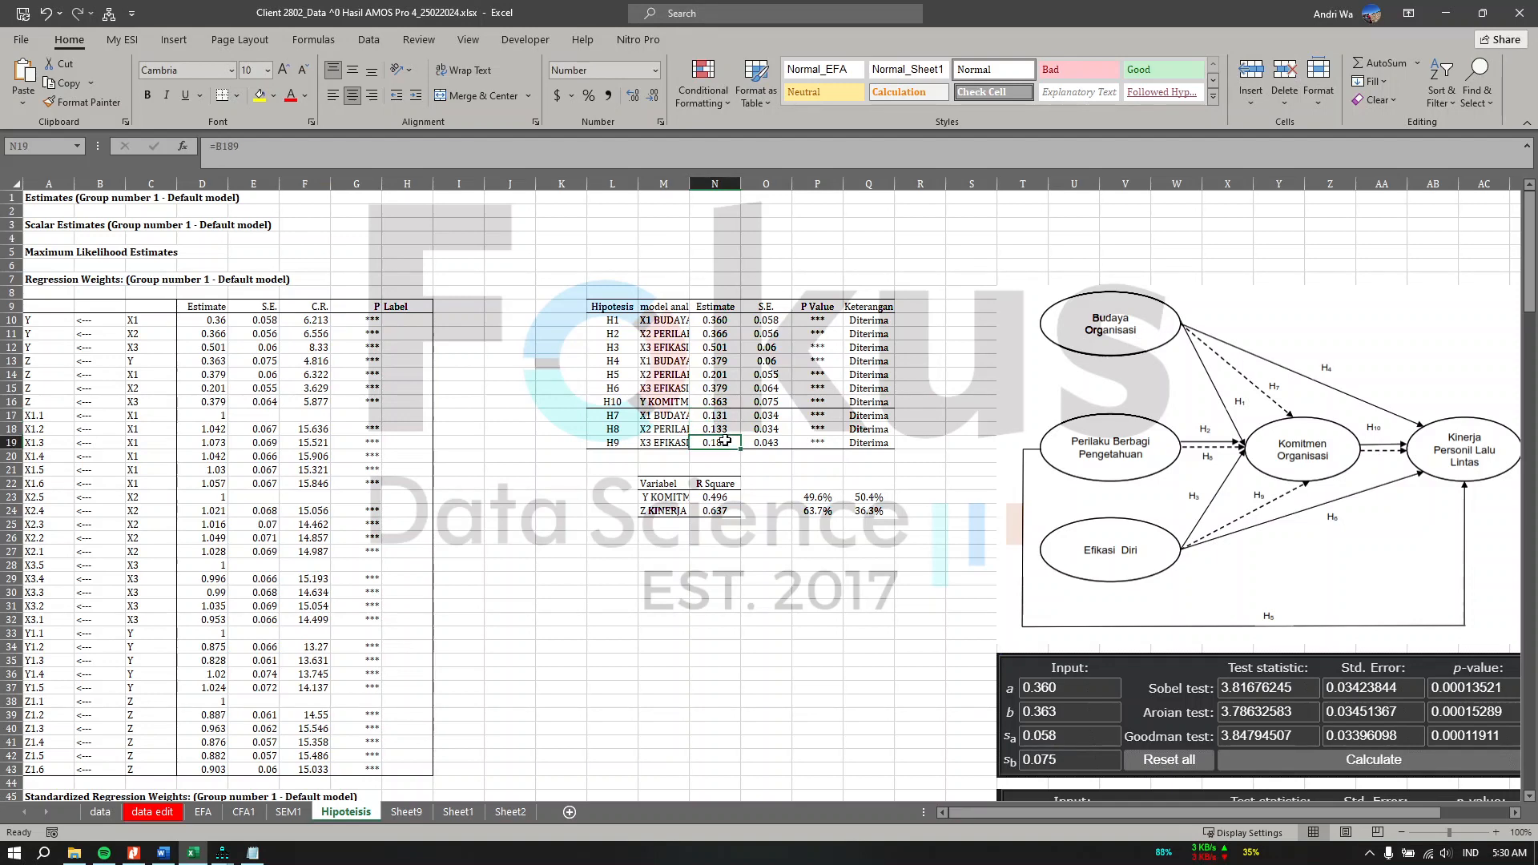
pyautogui.click(850, 541)
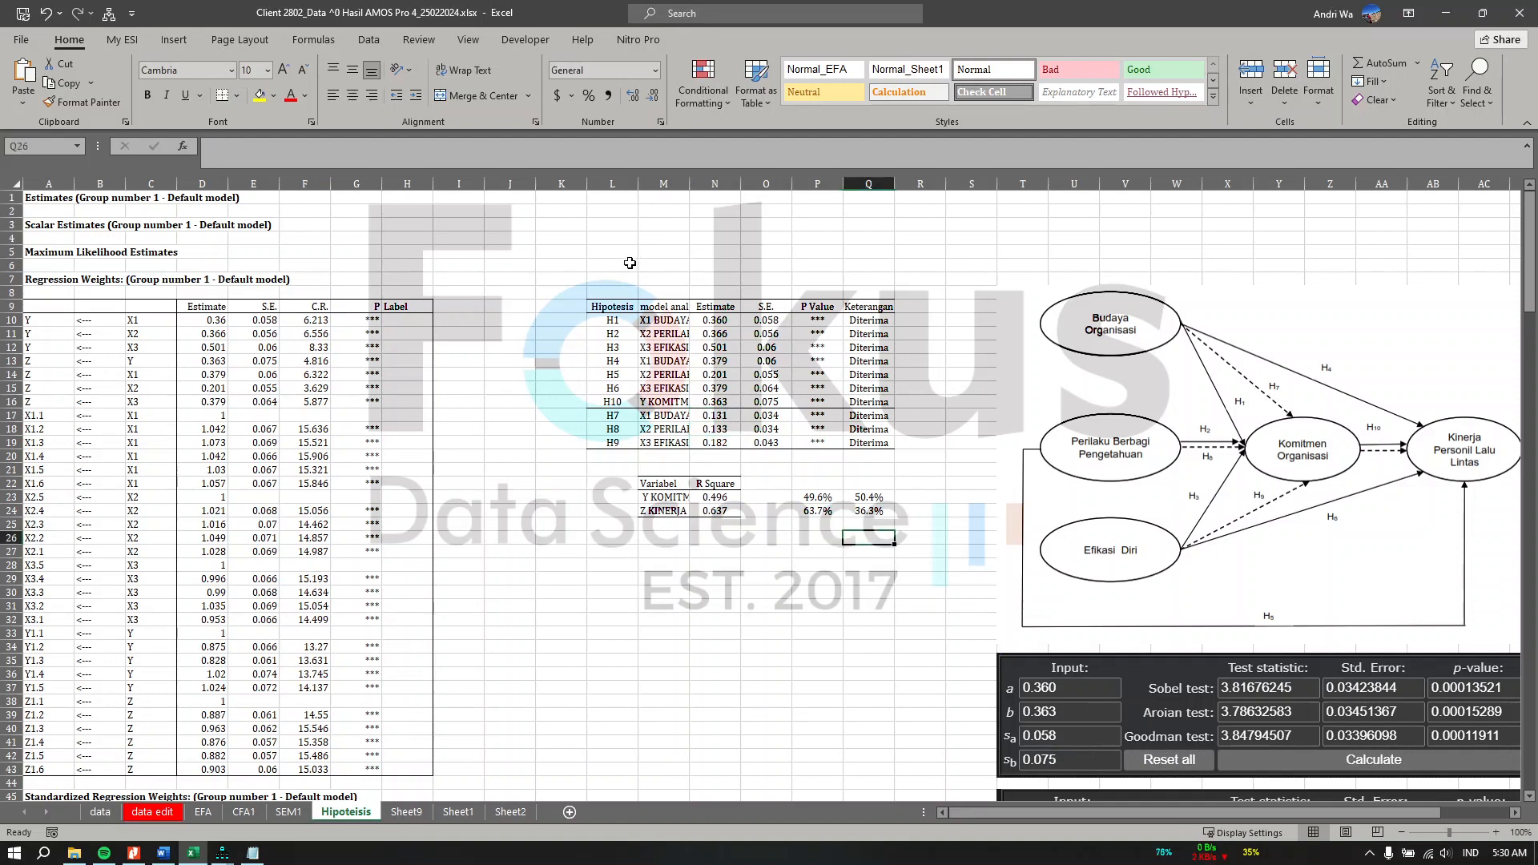
pyautogui.moveTo(689, 184); pyautogui.dragTo(763, 186)
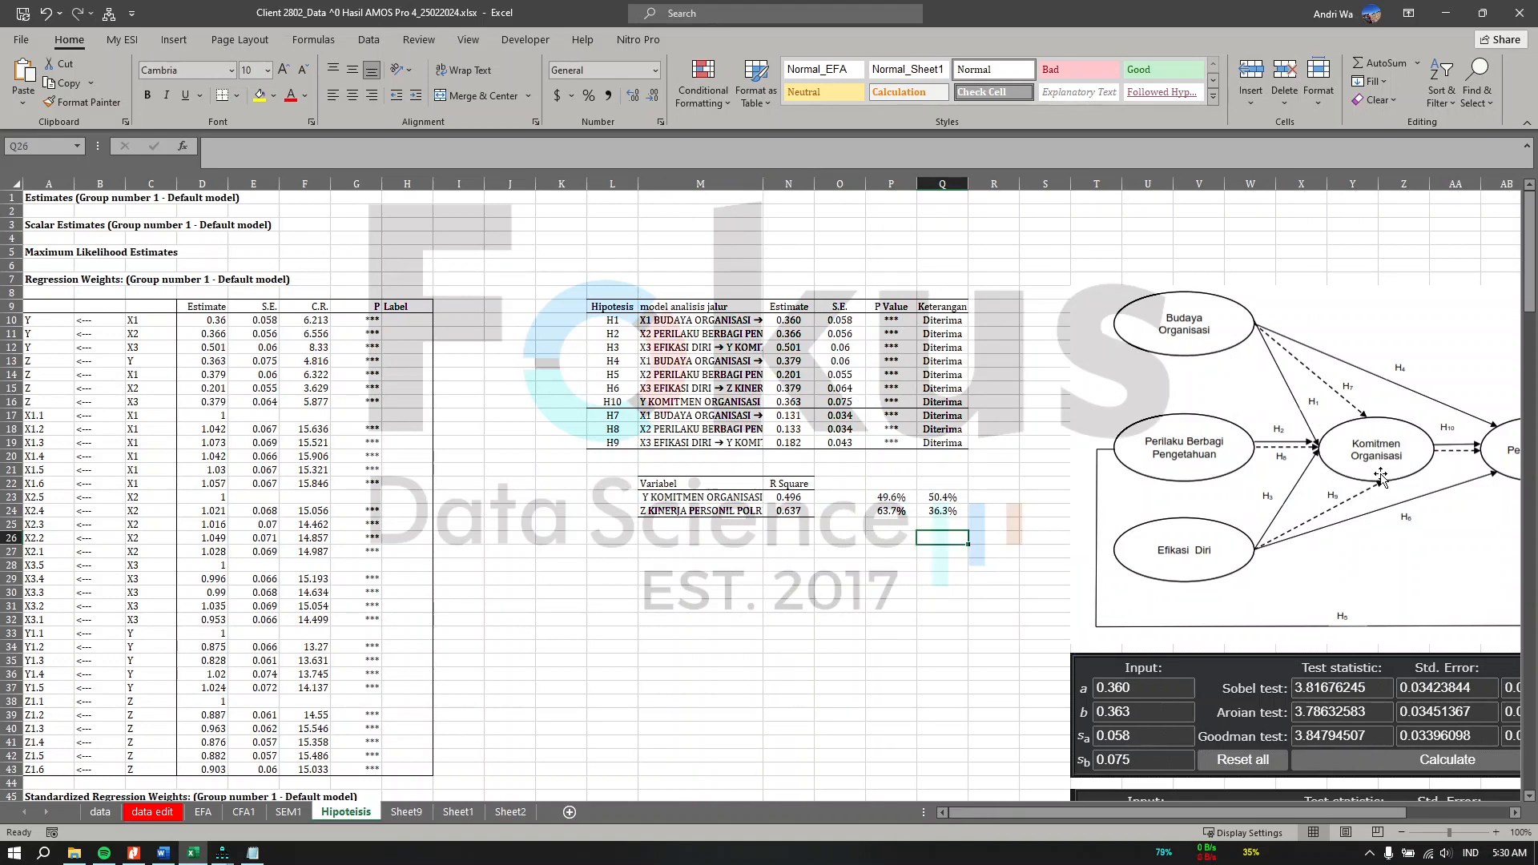
pyautogui.click(702, 425)
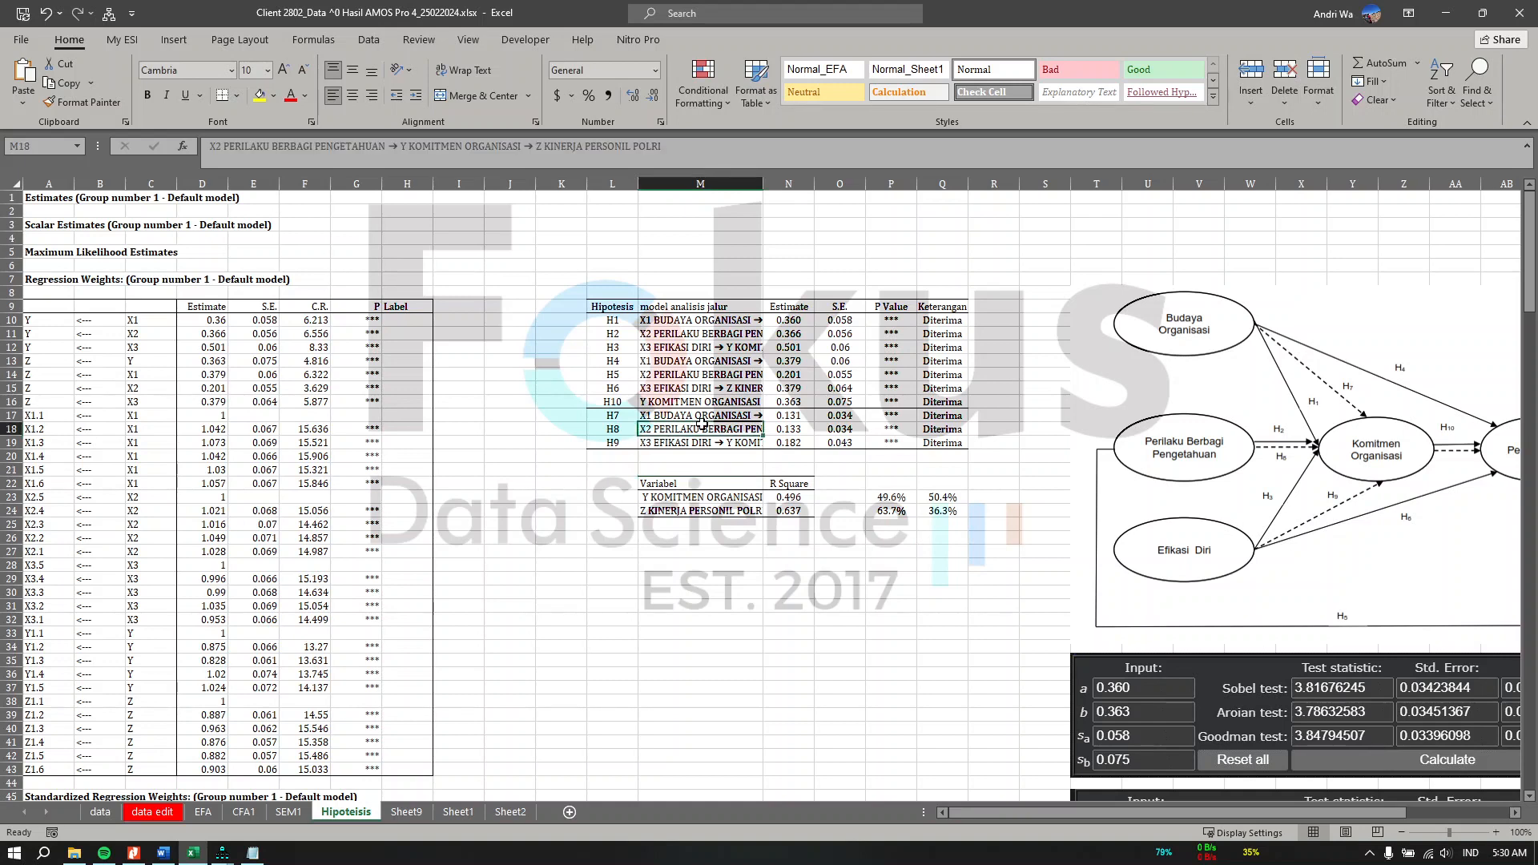
# Step: Open the online Sobel test calculator in a new browser tab
pyautogui.hscroll(2, 843, 649)
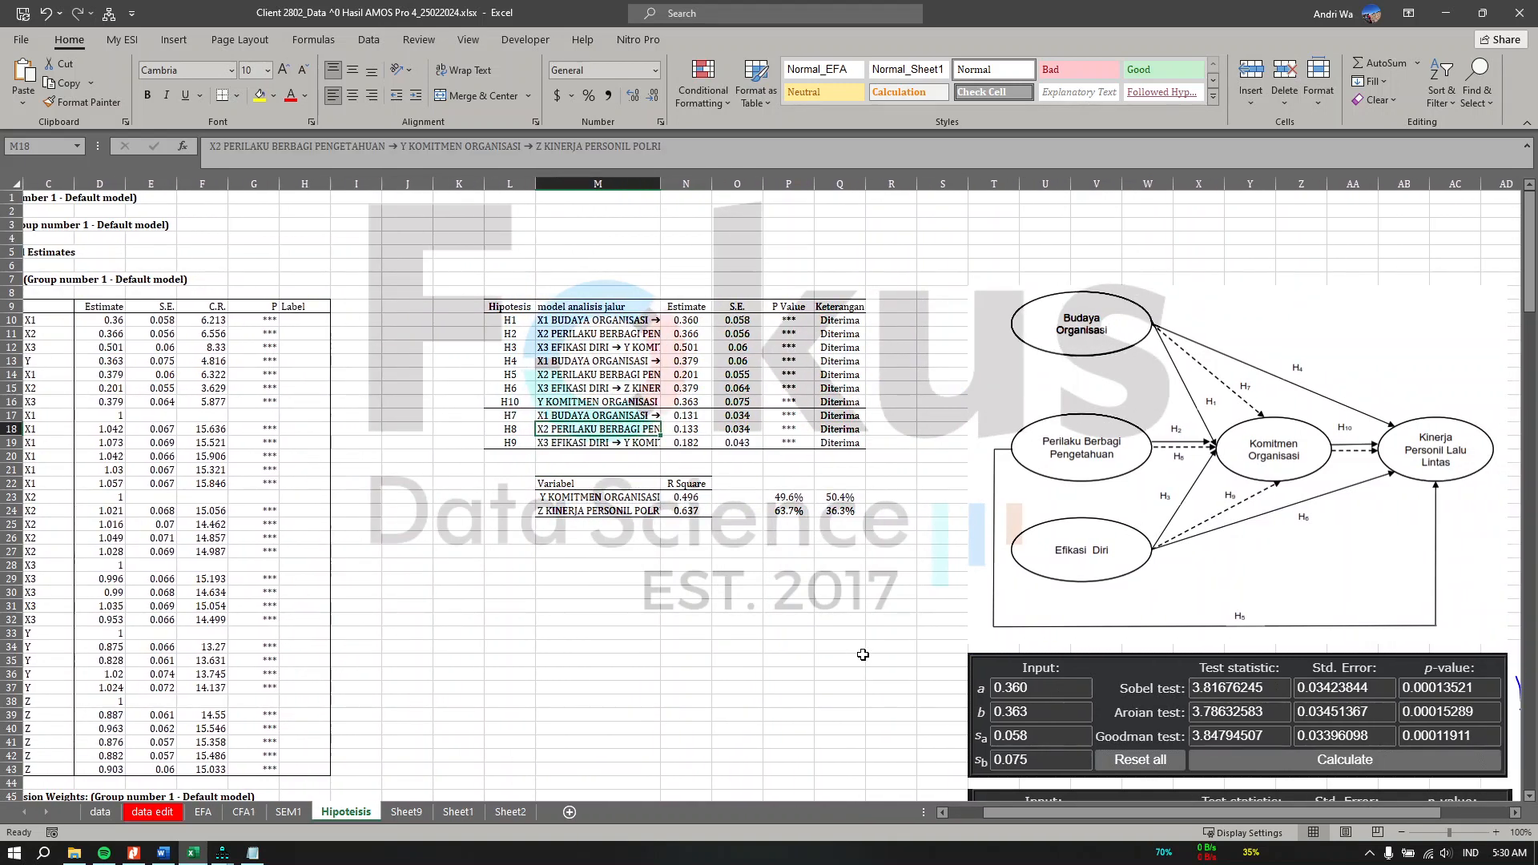
pyautogui.click(991, 705)
pyautogui.click(861, 633)
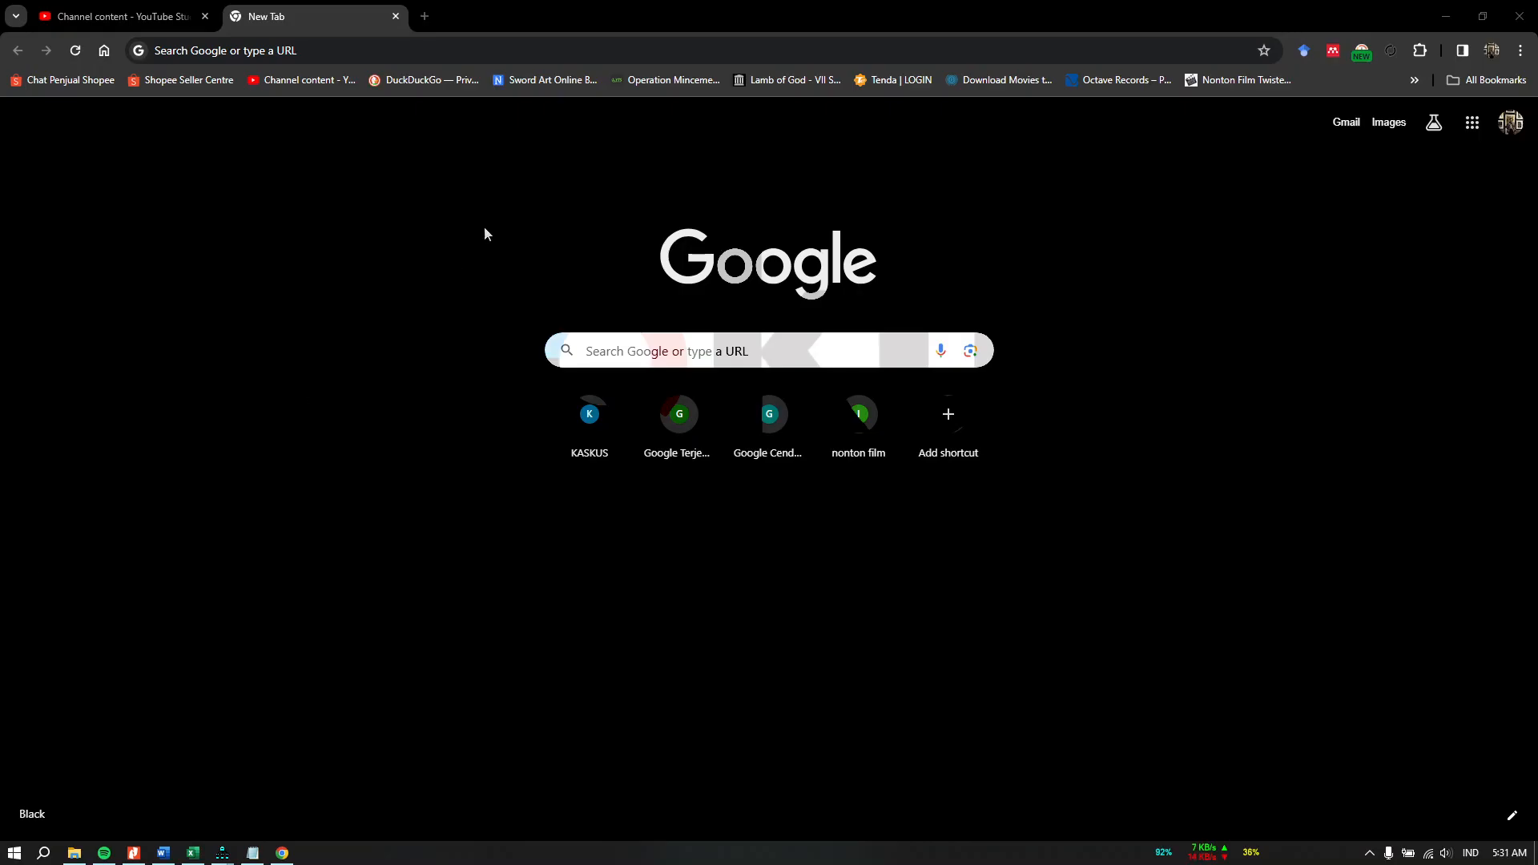
pyautogui.click(599, 51)
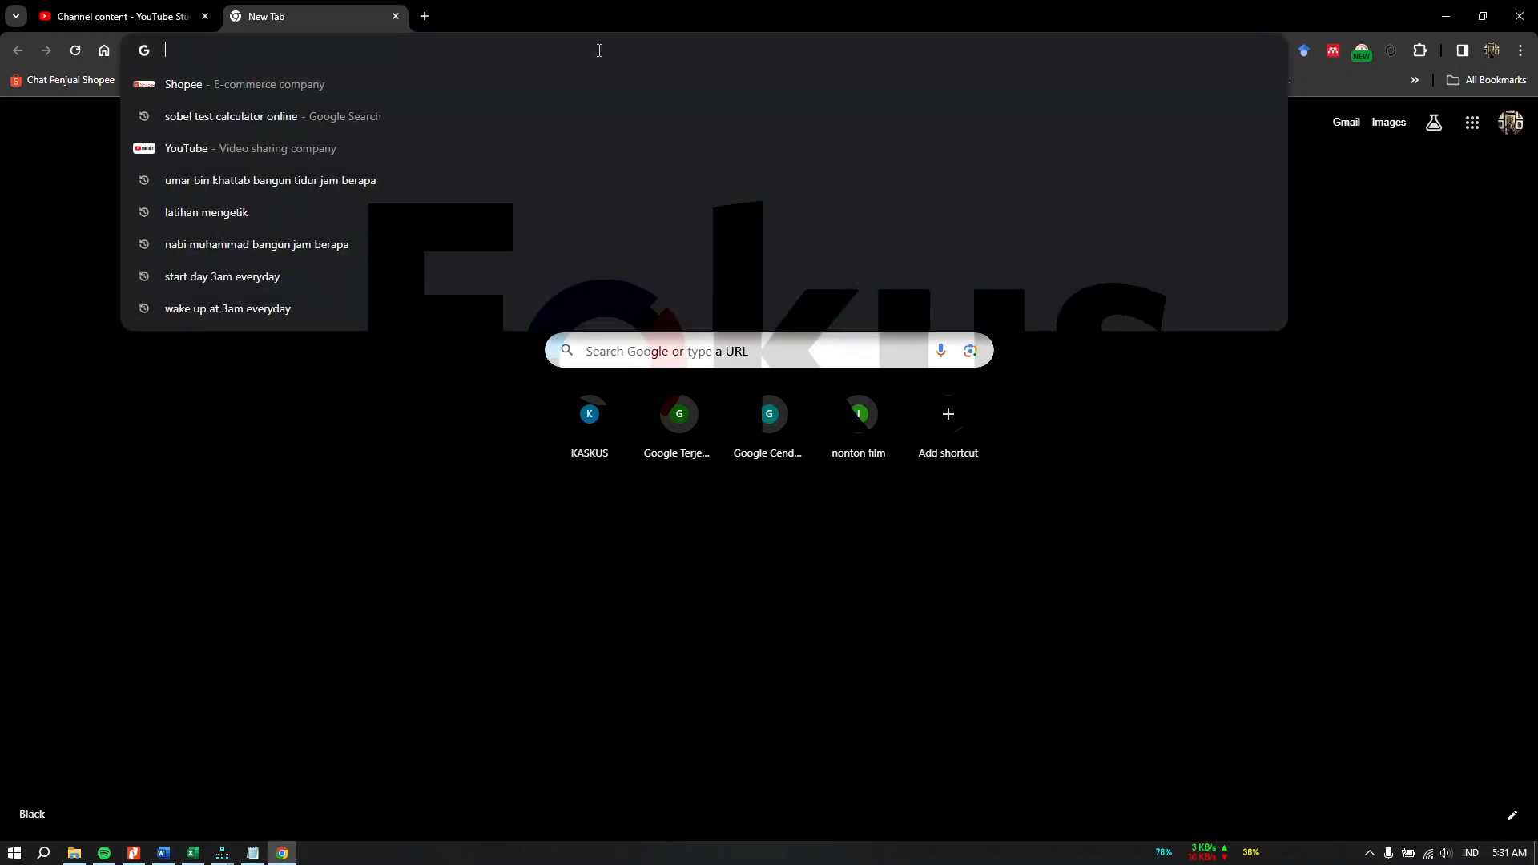
pyautogui.click(489, 108)
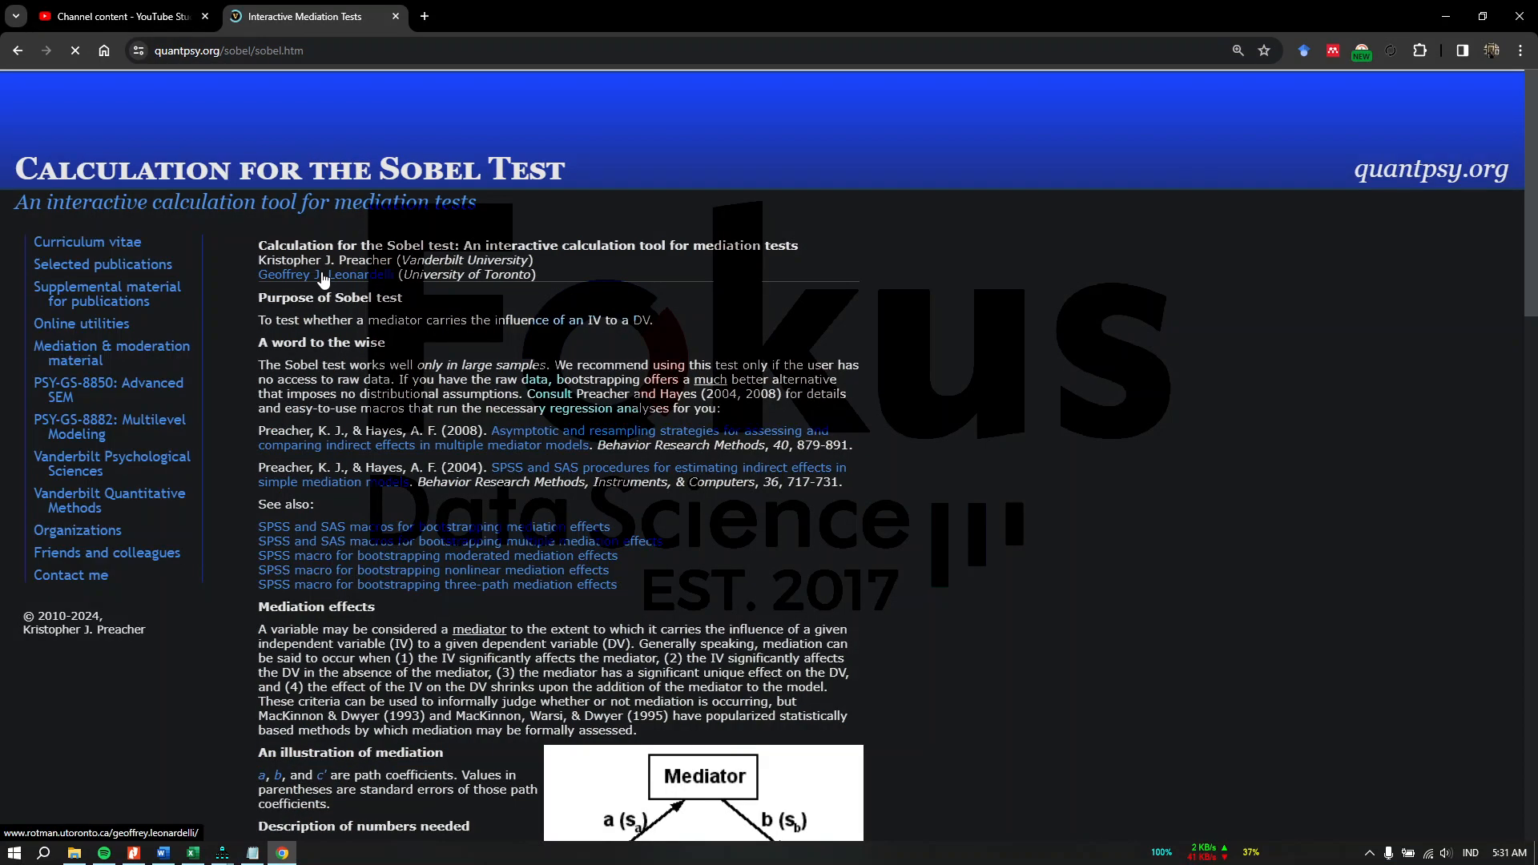
# Step: Bring up the Sobel test input form and arrange the browser and Excel windows side by side
pyautogui.scroll(-9, 648, 337)
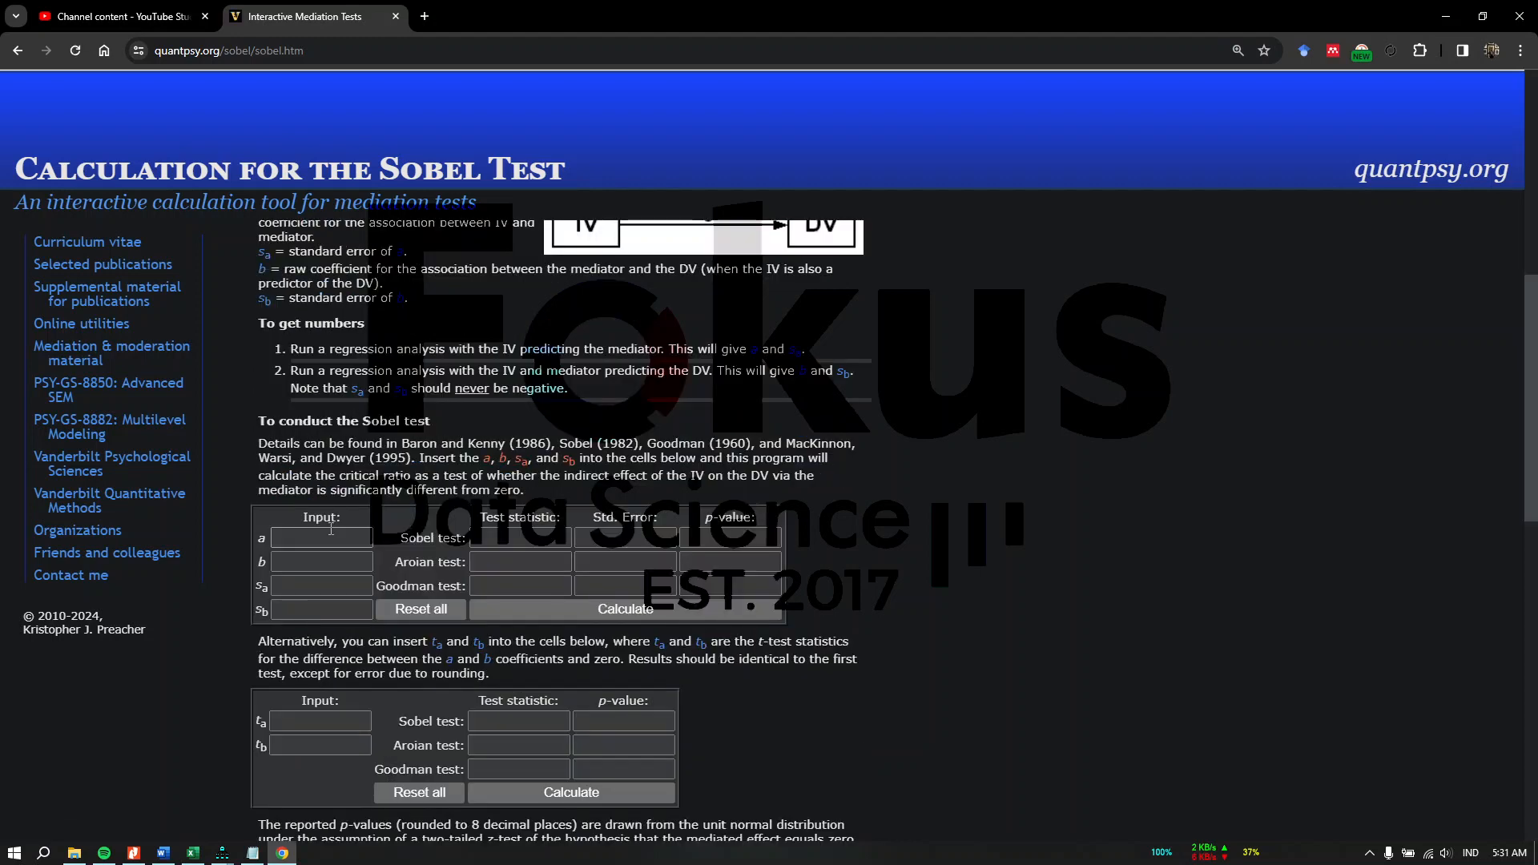
pyautogui.moveTo(271, 423); pyautogui.dragTo(449, 429)
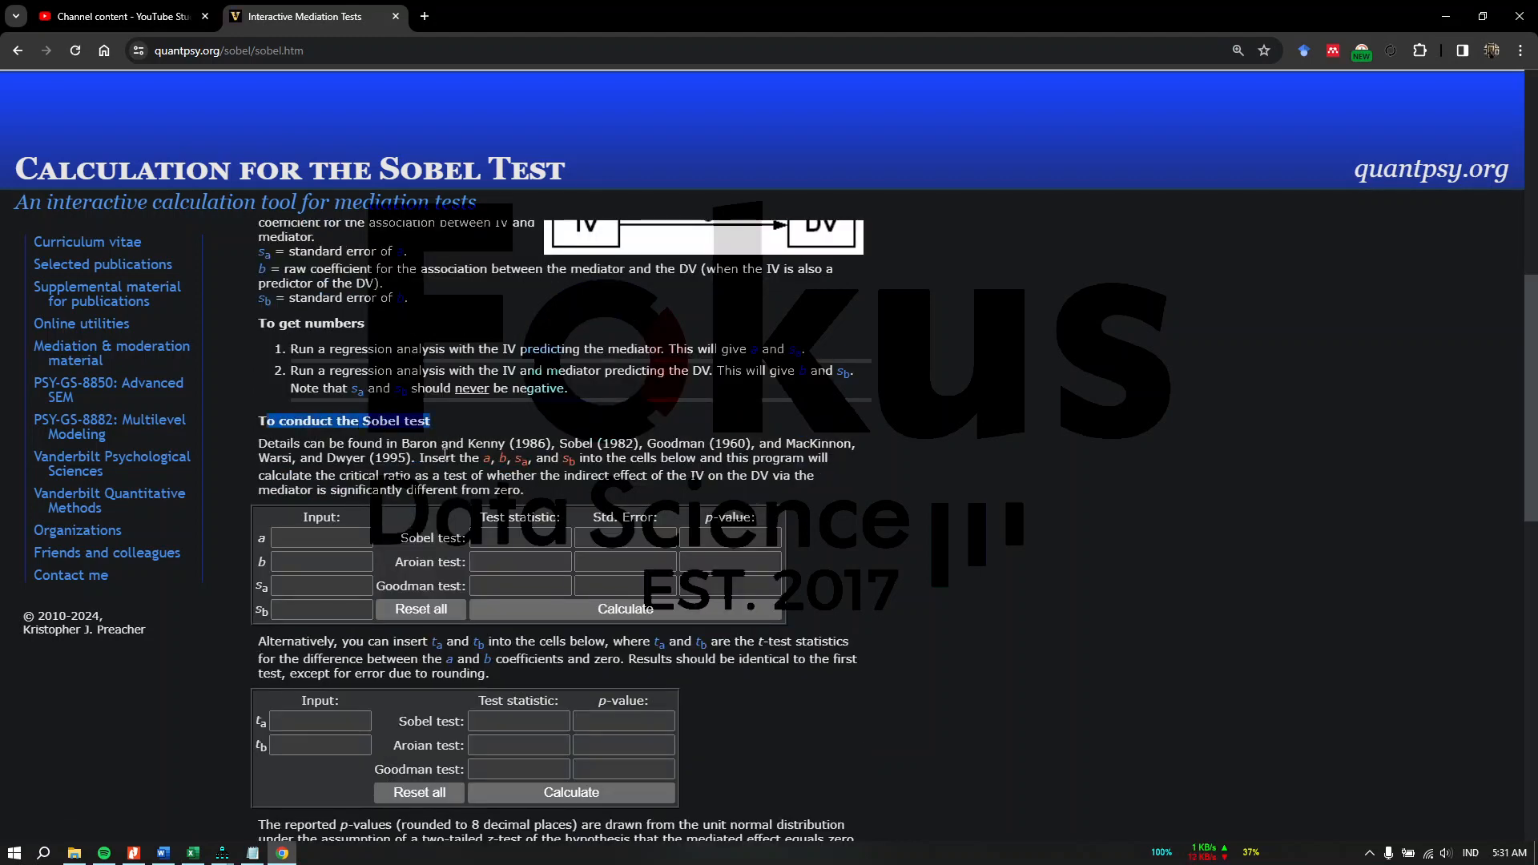
pyautogui.scroll(-2, 363, 385)
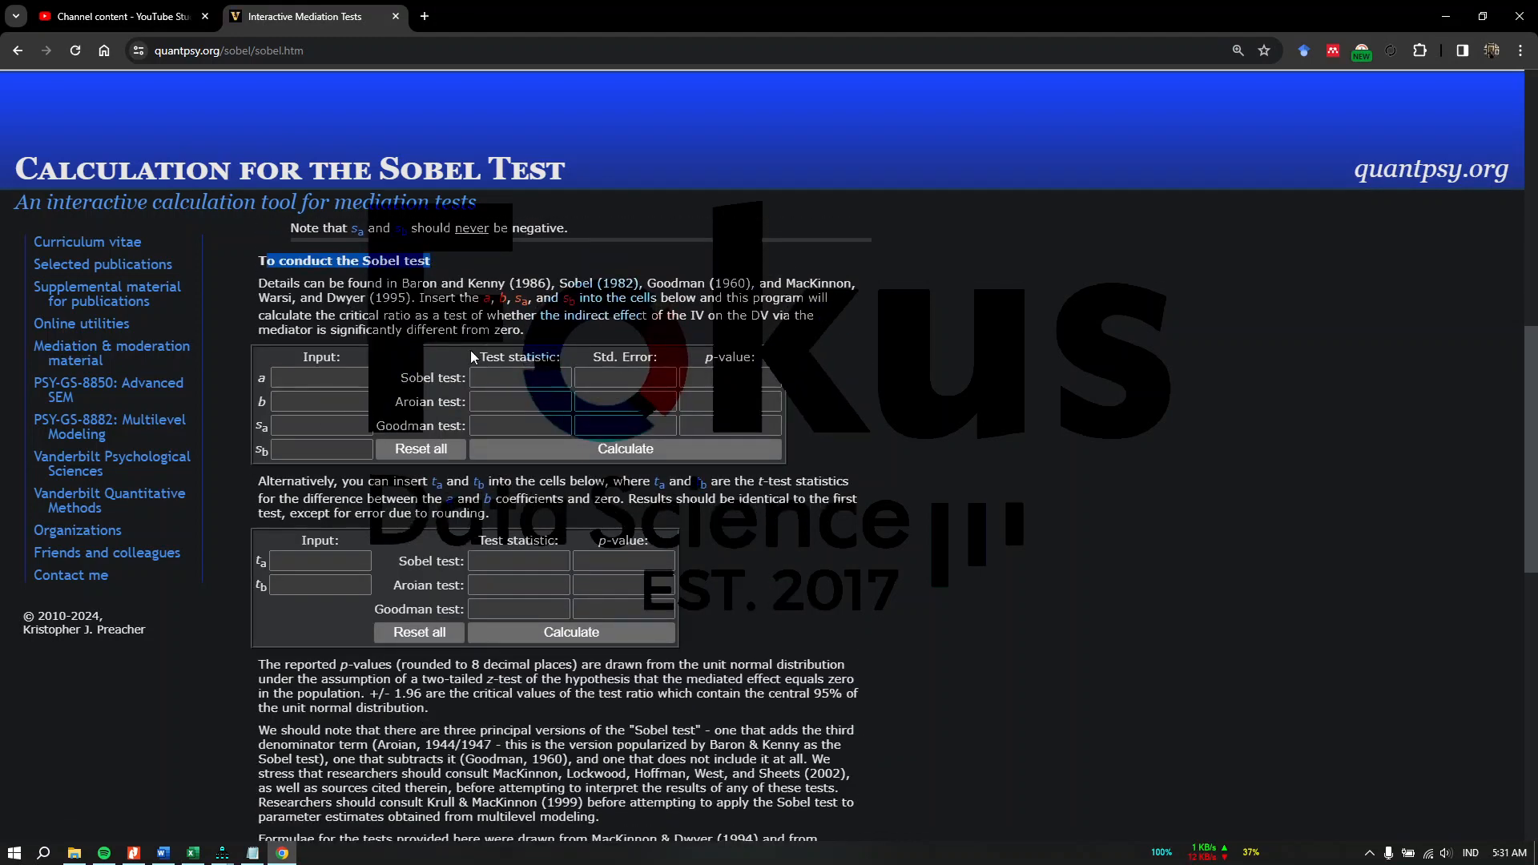
pyautogui.click(425, 329)
pyautogui.moveTo(1071, 29); pyautogui.dragTo(0, 227)
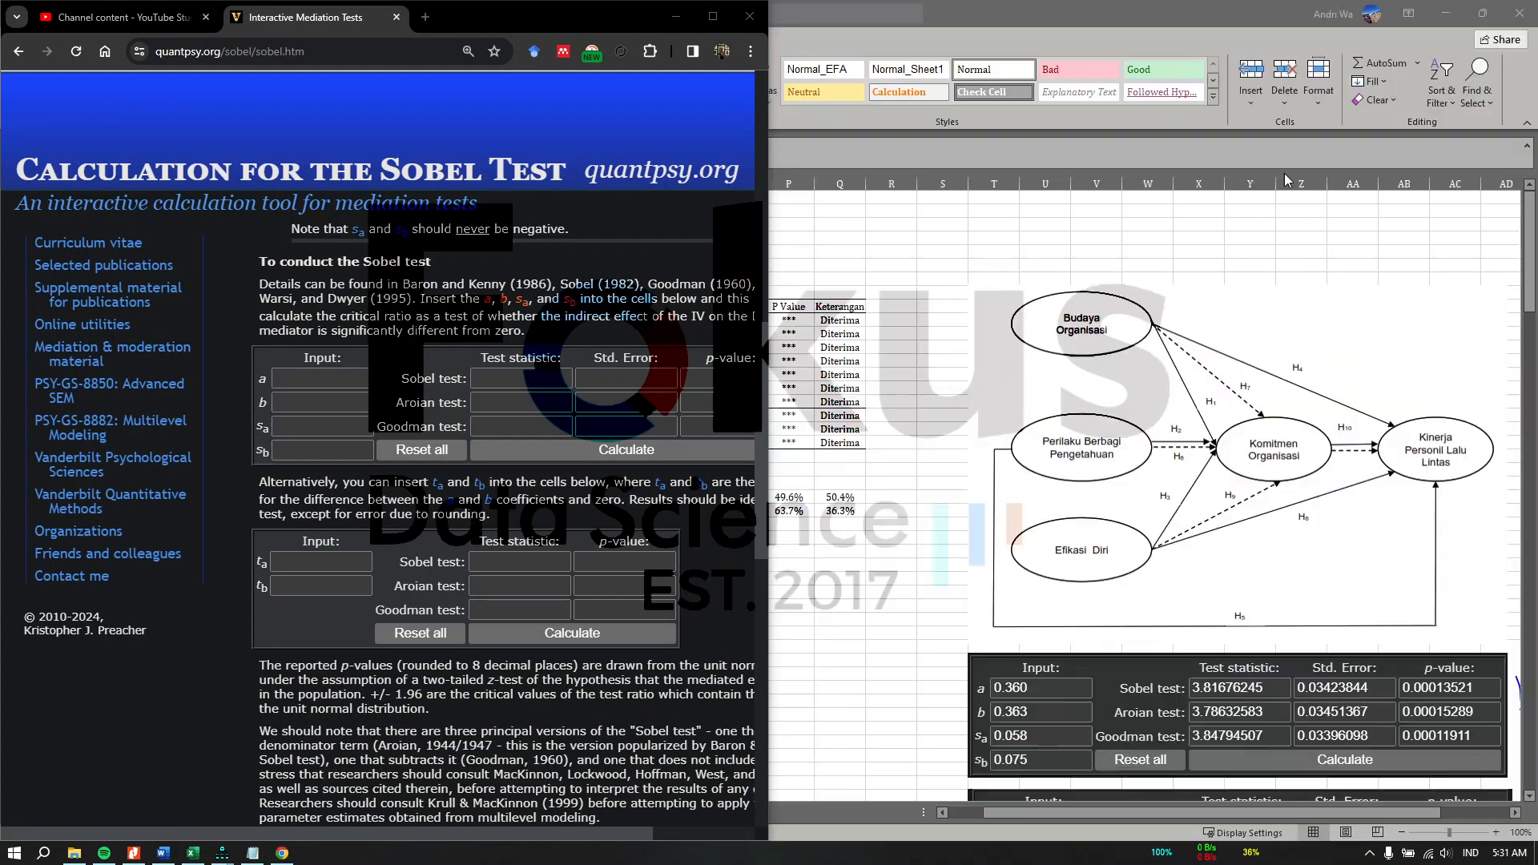
pyautogui.click(1286, 173)
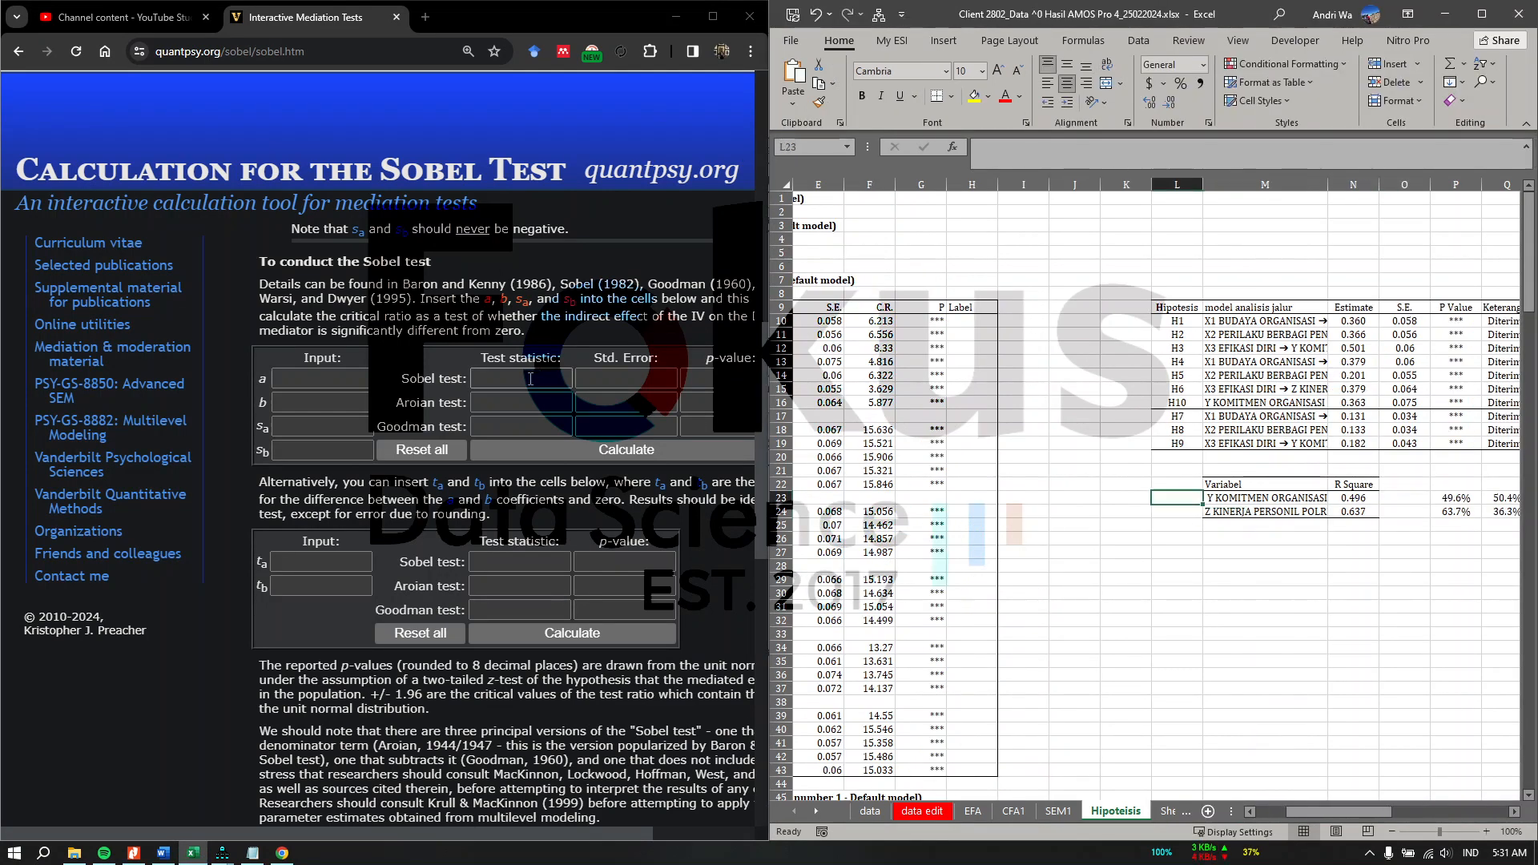
# Step: Locate the hypothesis path table with estimates and standard errors on the Hipoteisis sheet
pyautogui.click(1187, 501)
pyautogui.click(293, 402)
pyautogui.click(292, 452)
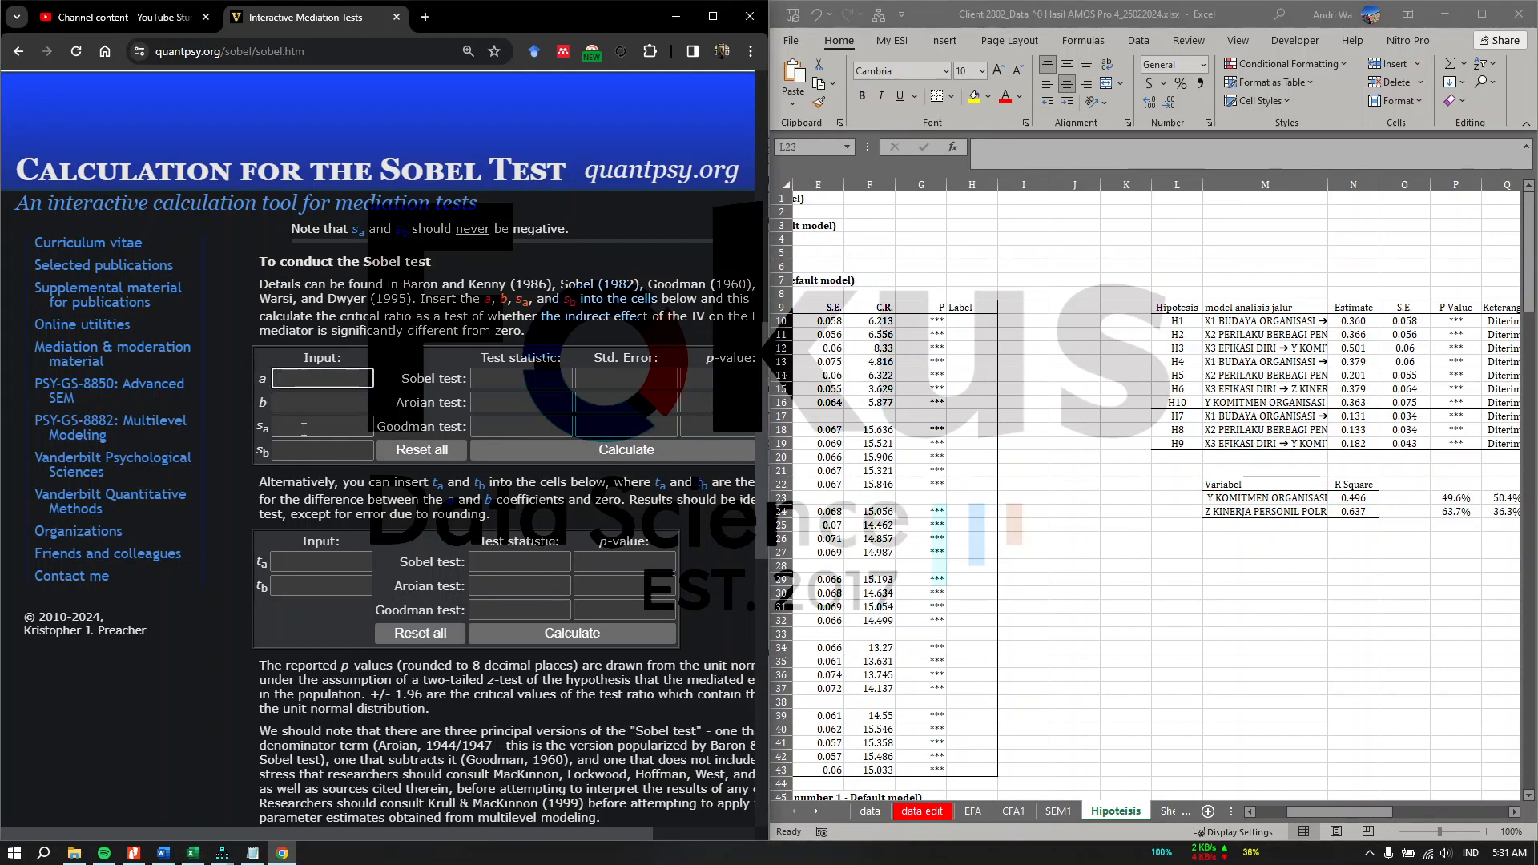
pyautogui.click(344, 428)
pyautogui.click(1286, 320)
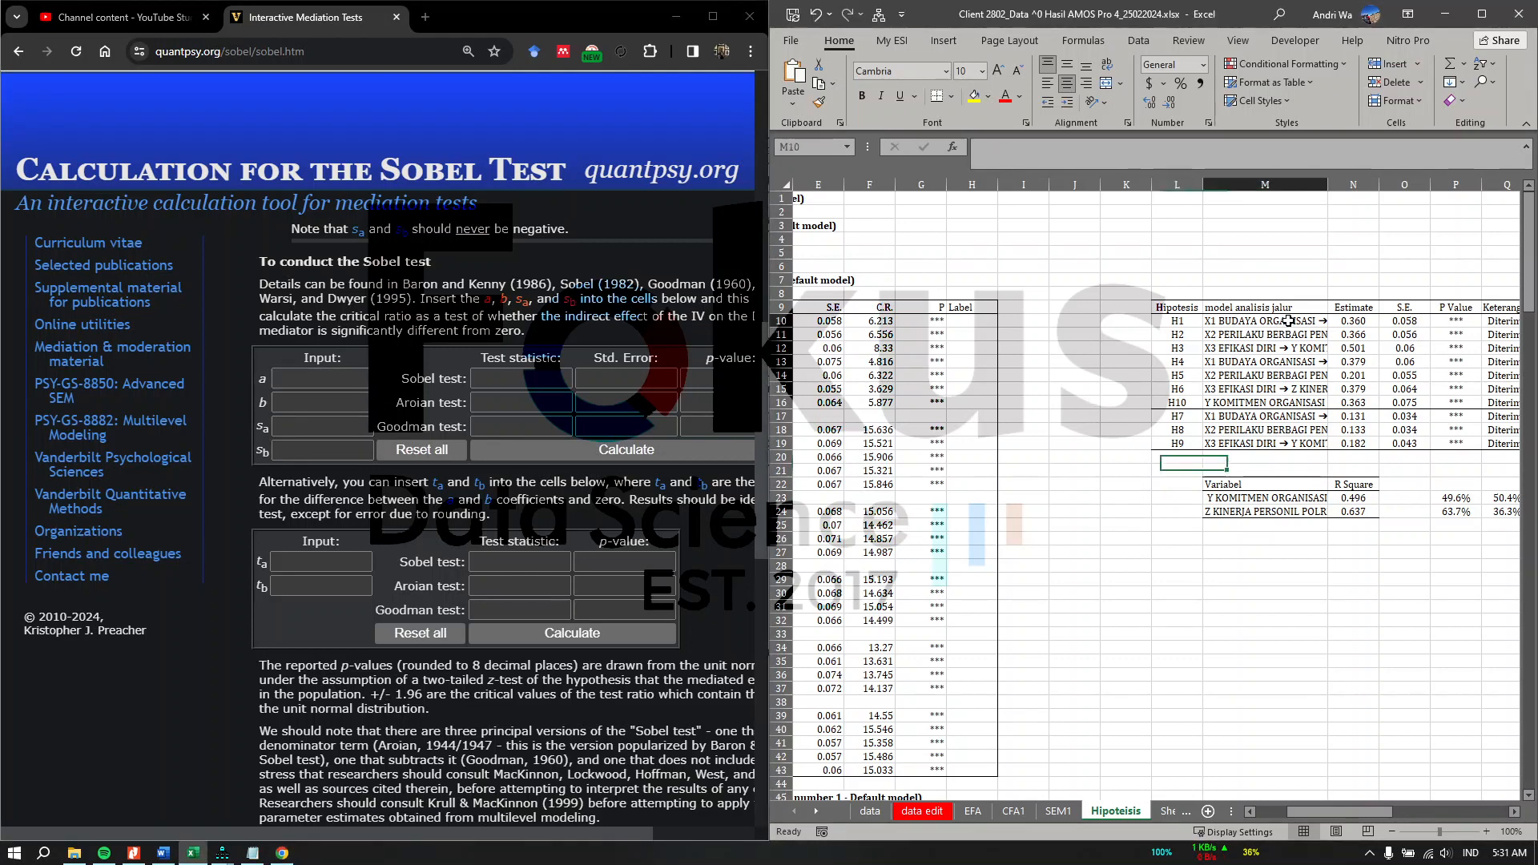
pyautogui.hscroll(3, 1236, 229)
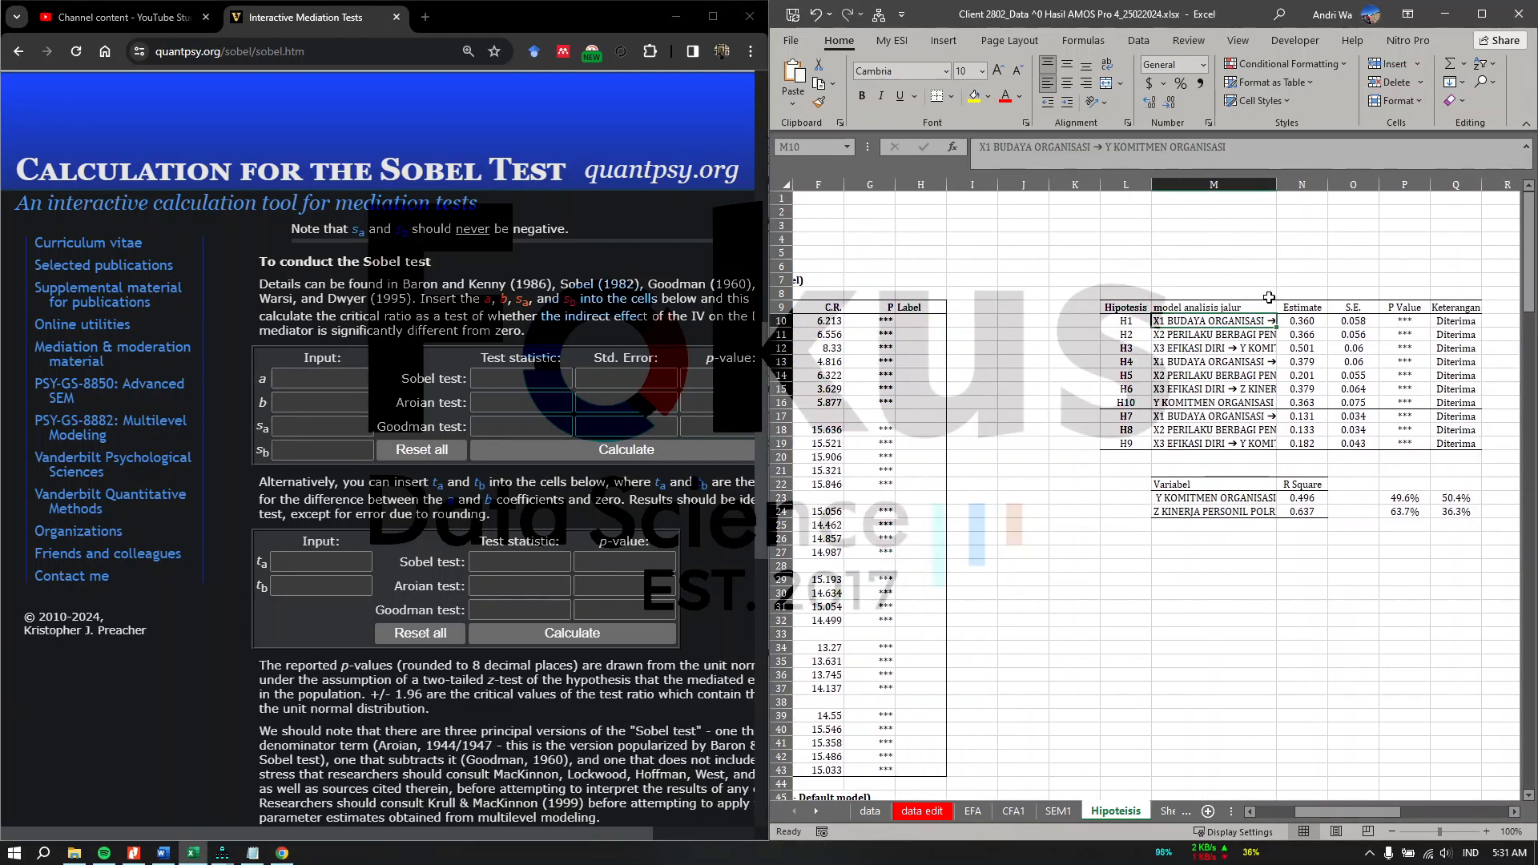
pyautogui.click(323, 378)
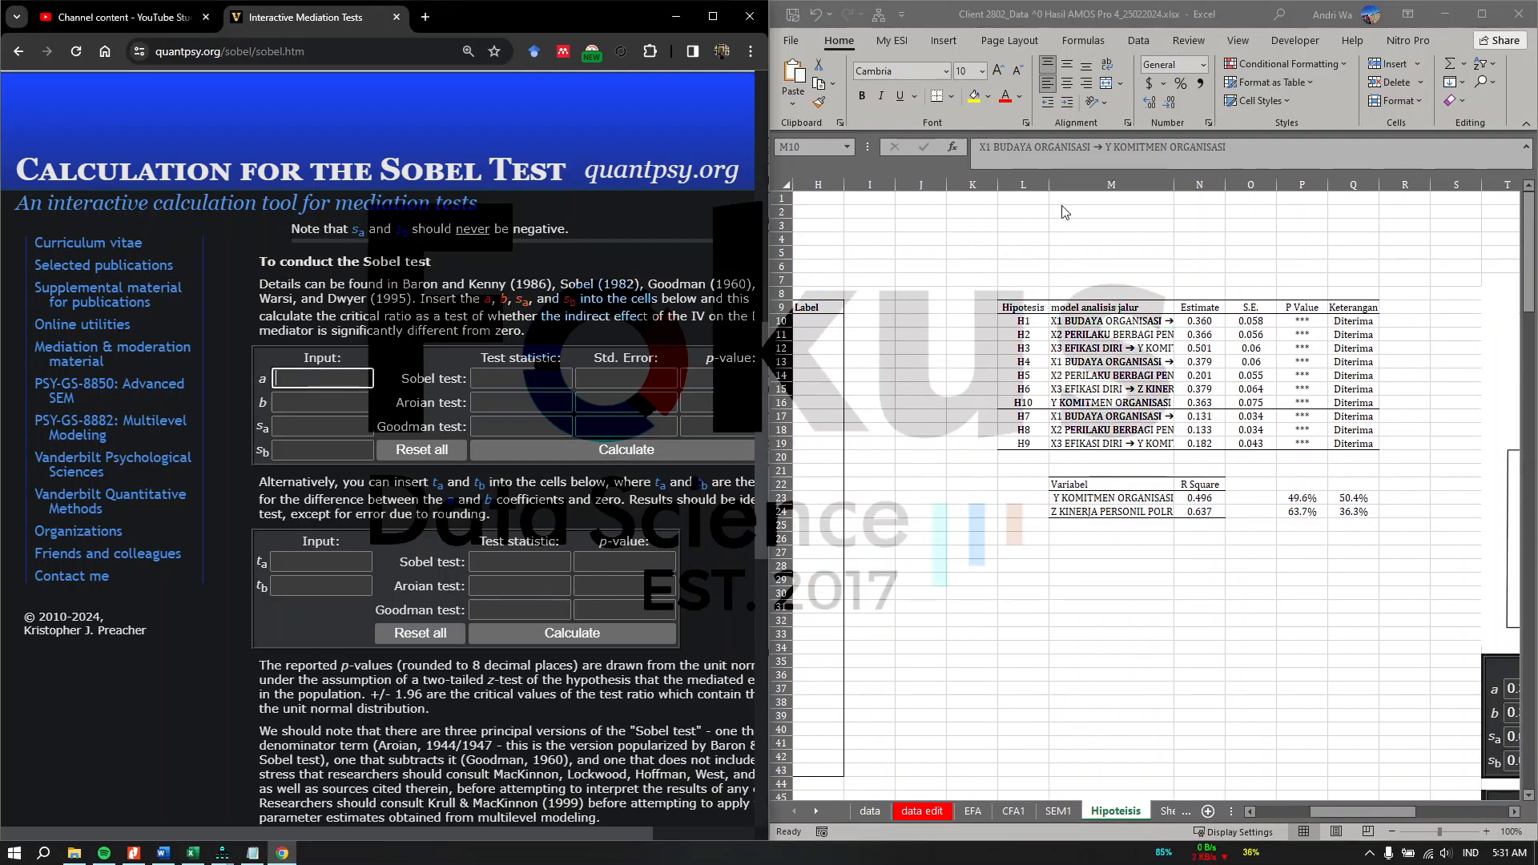
pyautogui.hscroll(15, 976, 451)
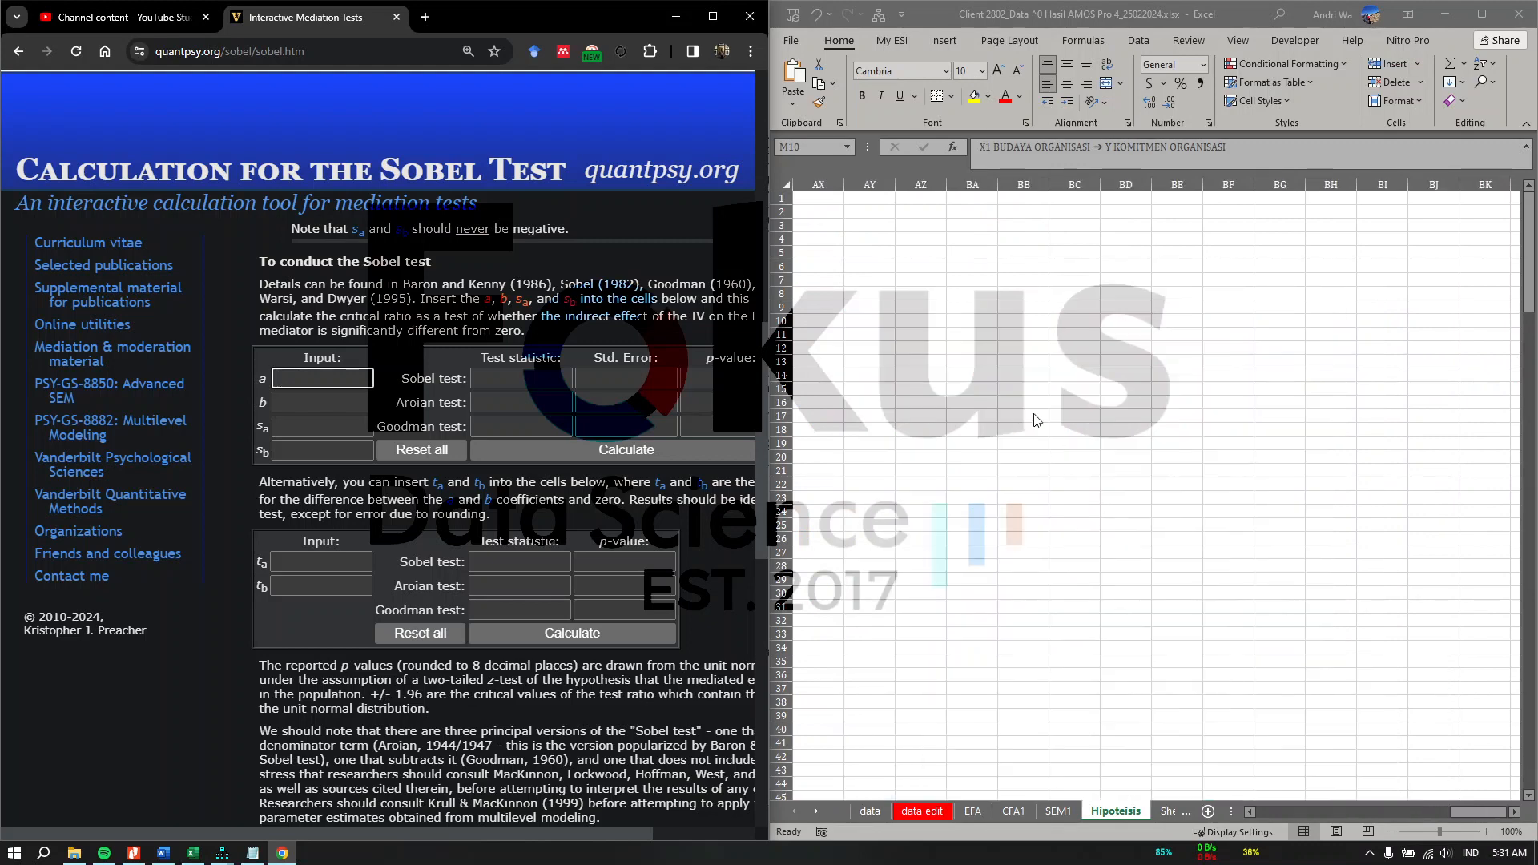
pyautogui.hscroll(-15, 1062, 463)
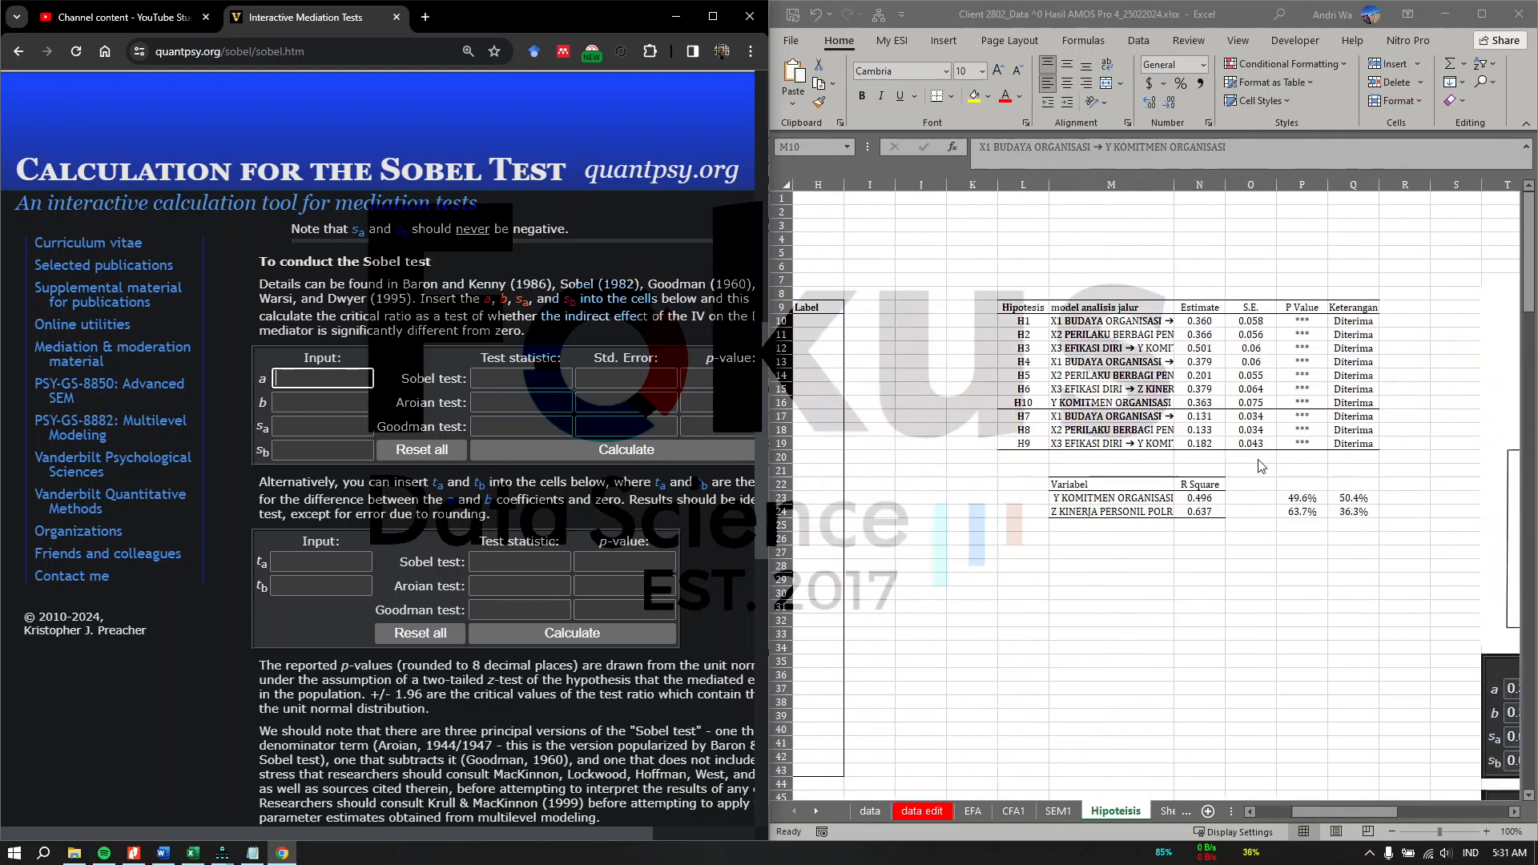
pyautogui.hscroll(10, 1263, 467)
pyautogui.hscroll(-10, 1263, 466)
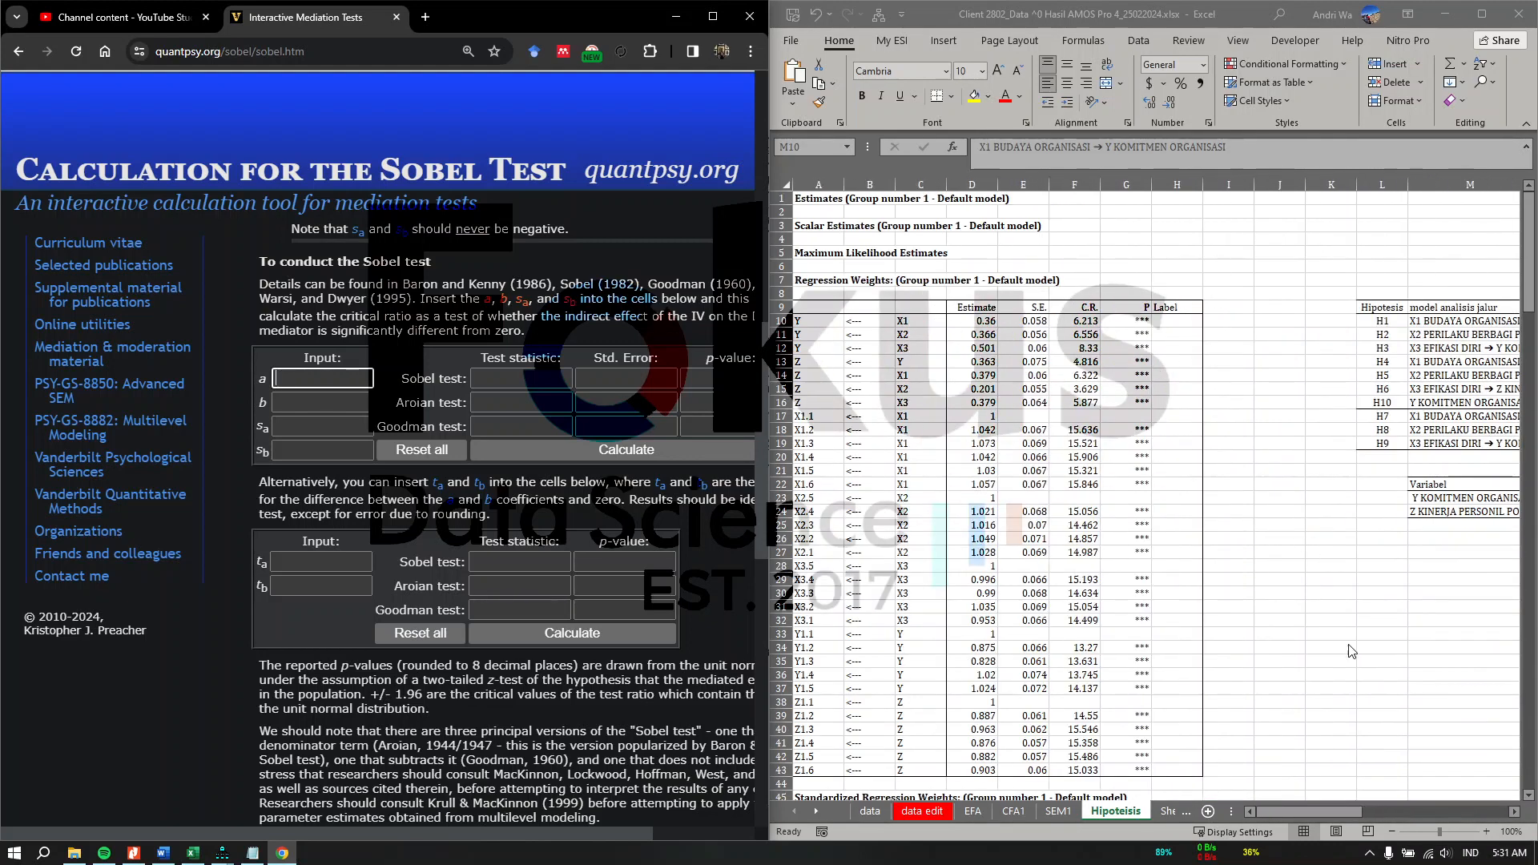
pyautogui.moveTo(1337, 812); pyautogui.dragTo(1454, 809)
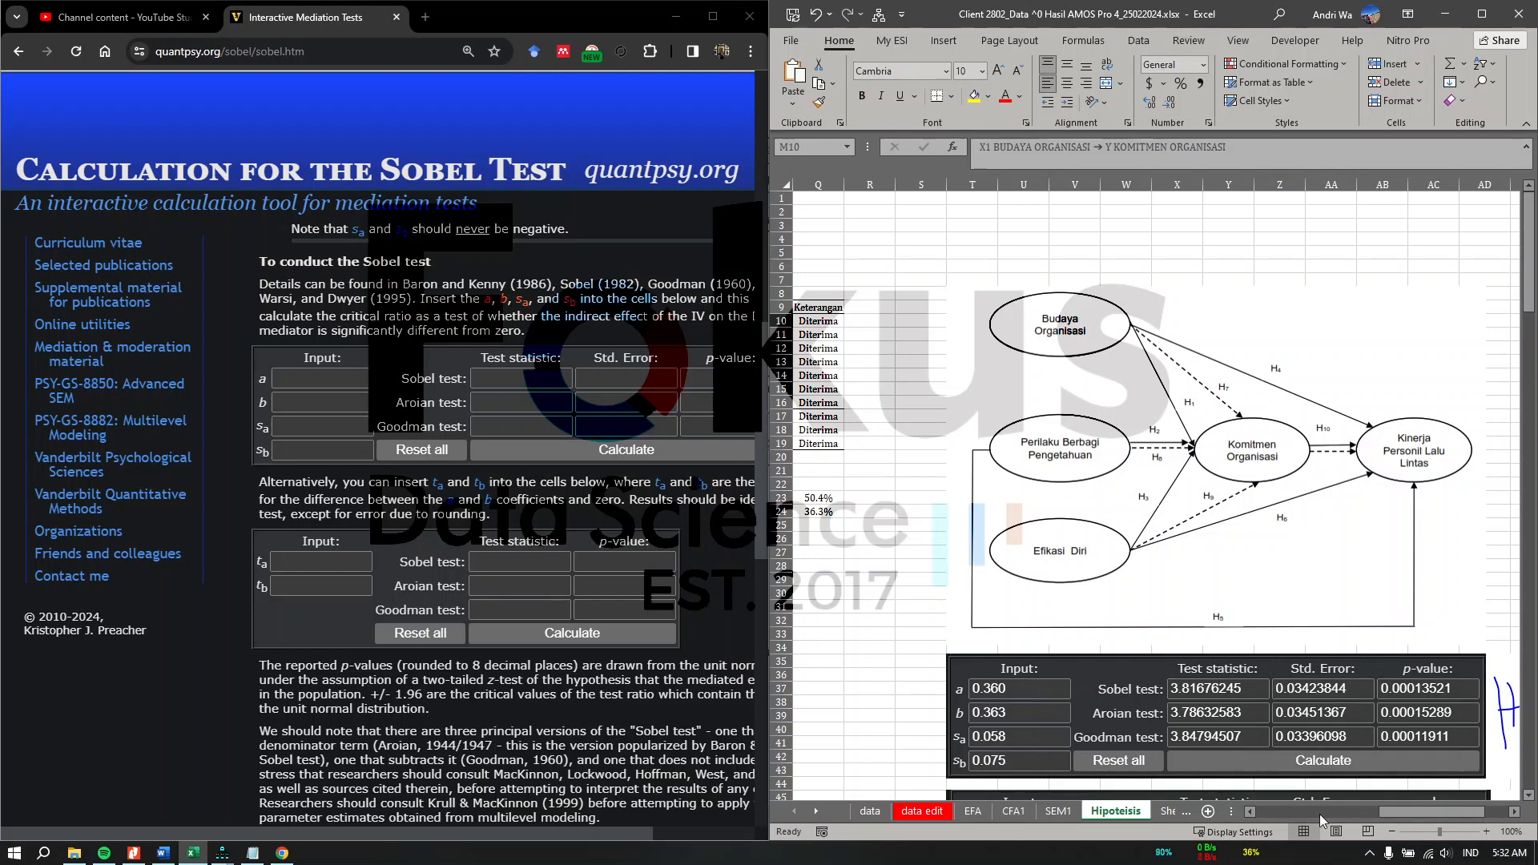
pyautogui.moveTo(1381, 815); pyautogui.dragTo(1338, 824)
pyautogui.click(1133, 613)
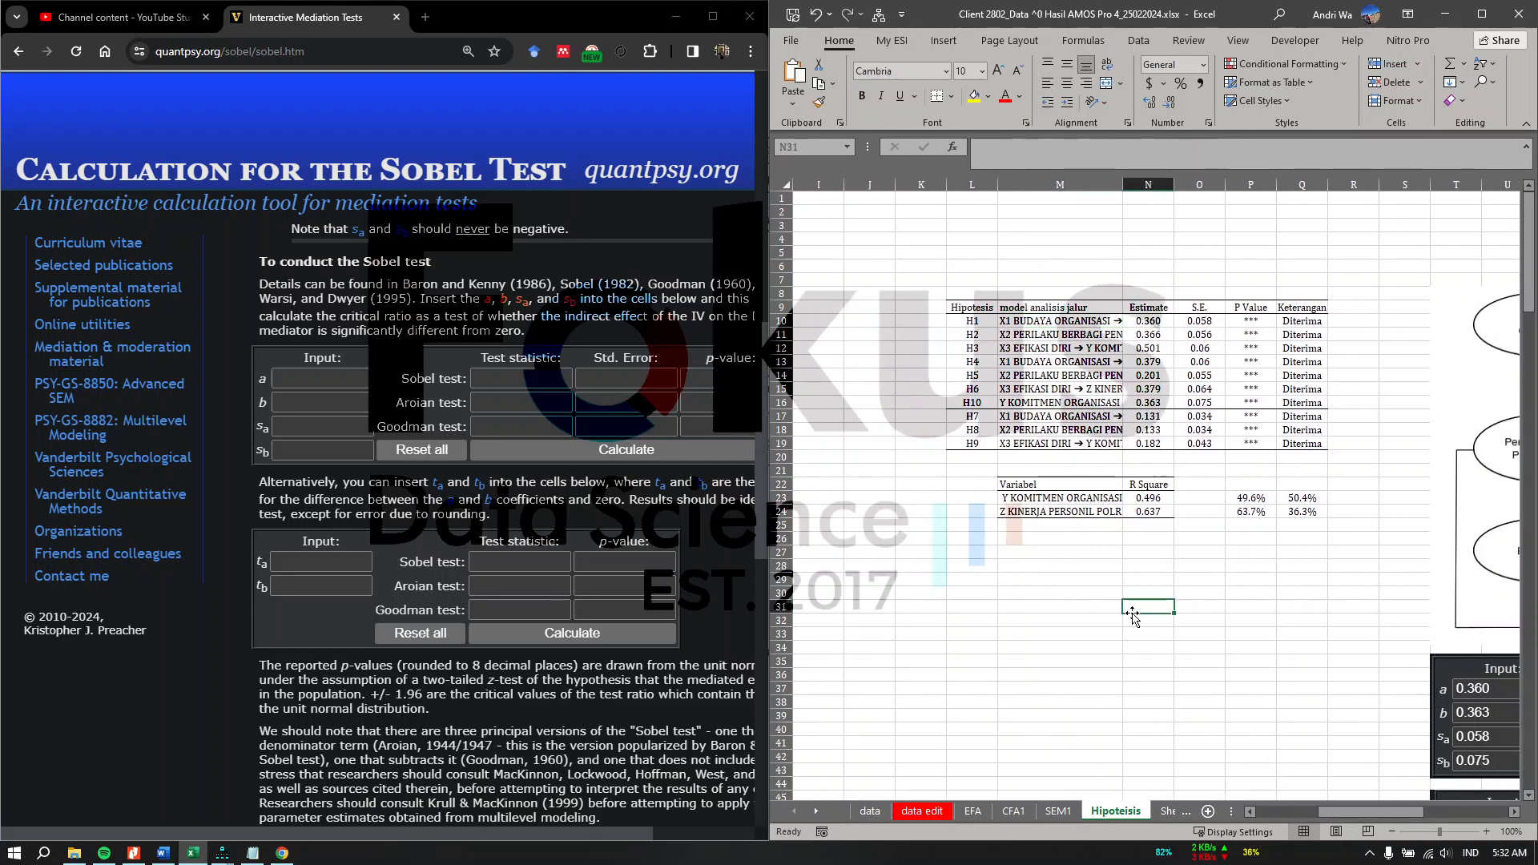
pyautogui.hscroll(-3, 1133, 613)
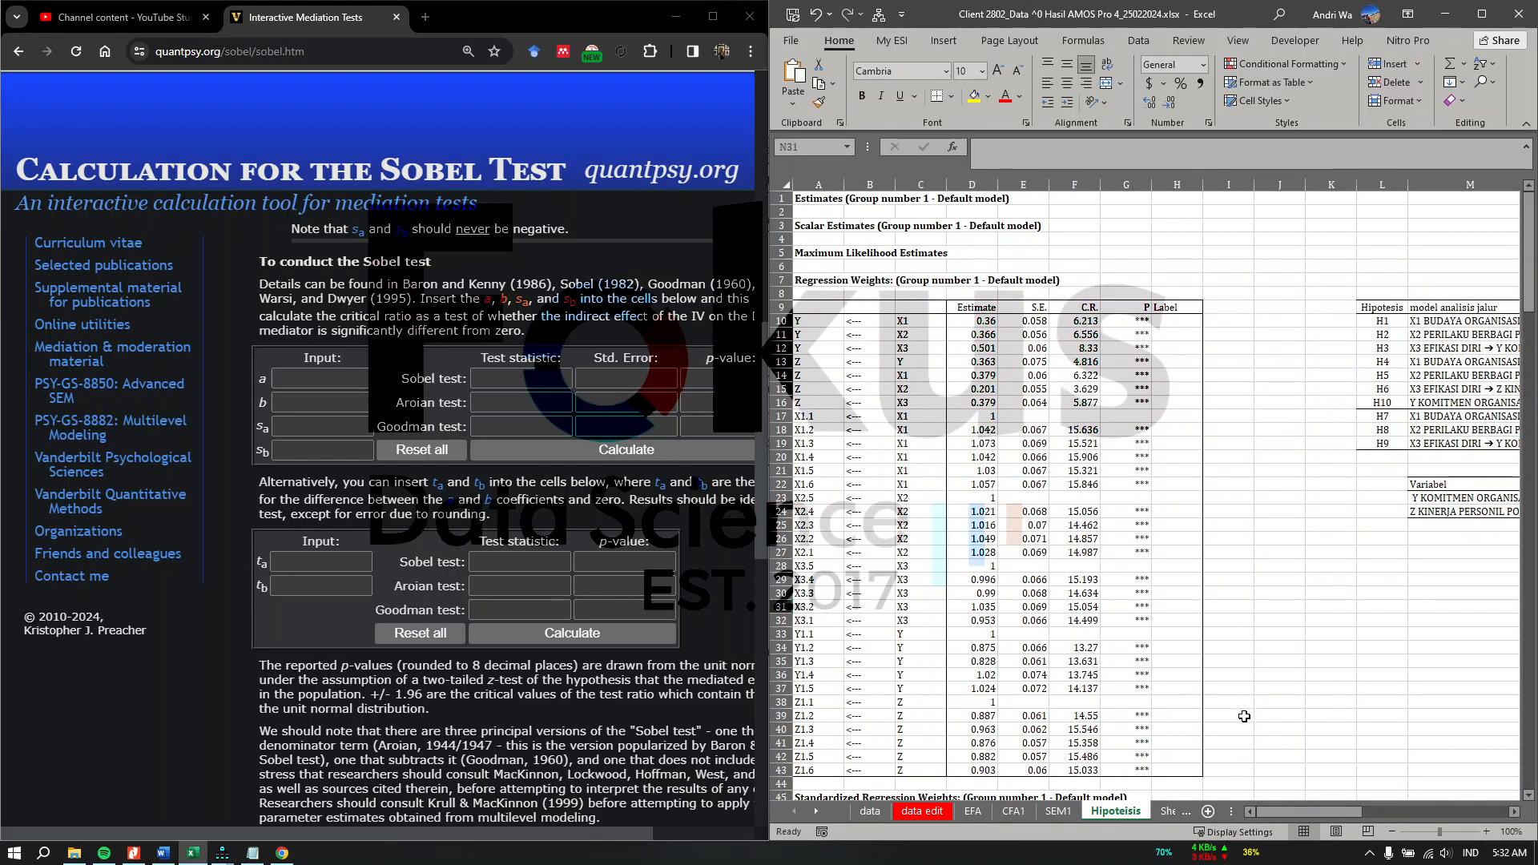
pyautogui.moveTo(1273, 812); pyautogui.dragTo(1334, 797)
pyautogui.click(1081, 321)
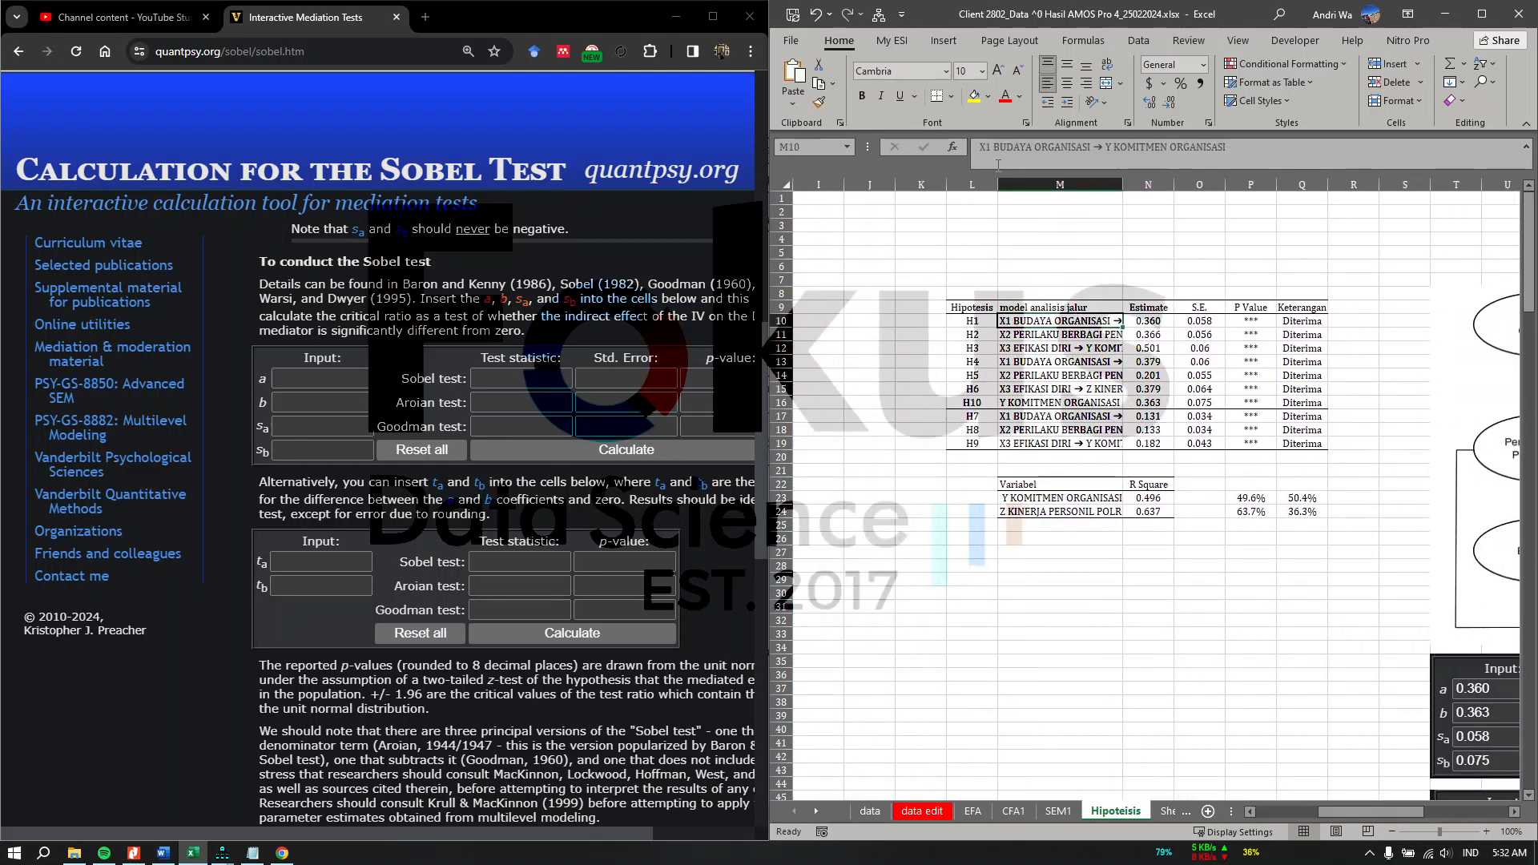
# Step: Copy the H1 estimate 0.360 into the calculator's a field
pyautogui.click(1148, 320)
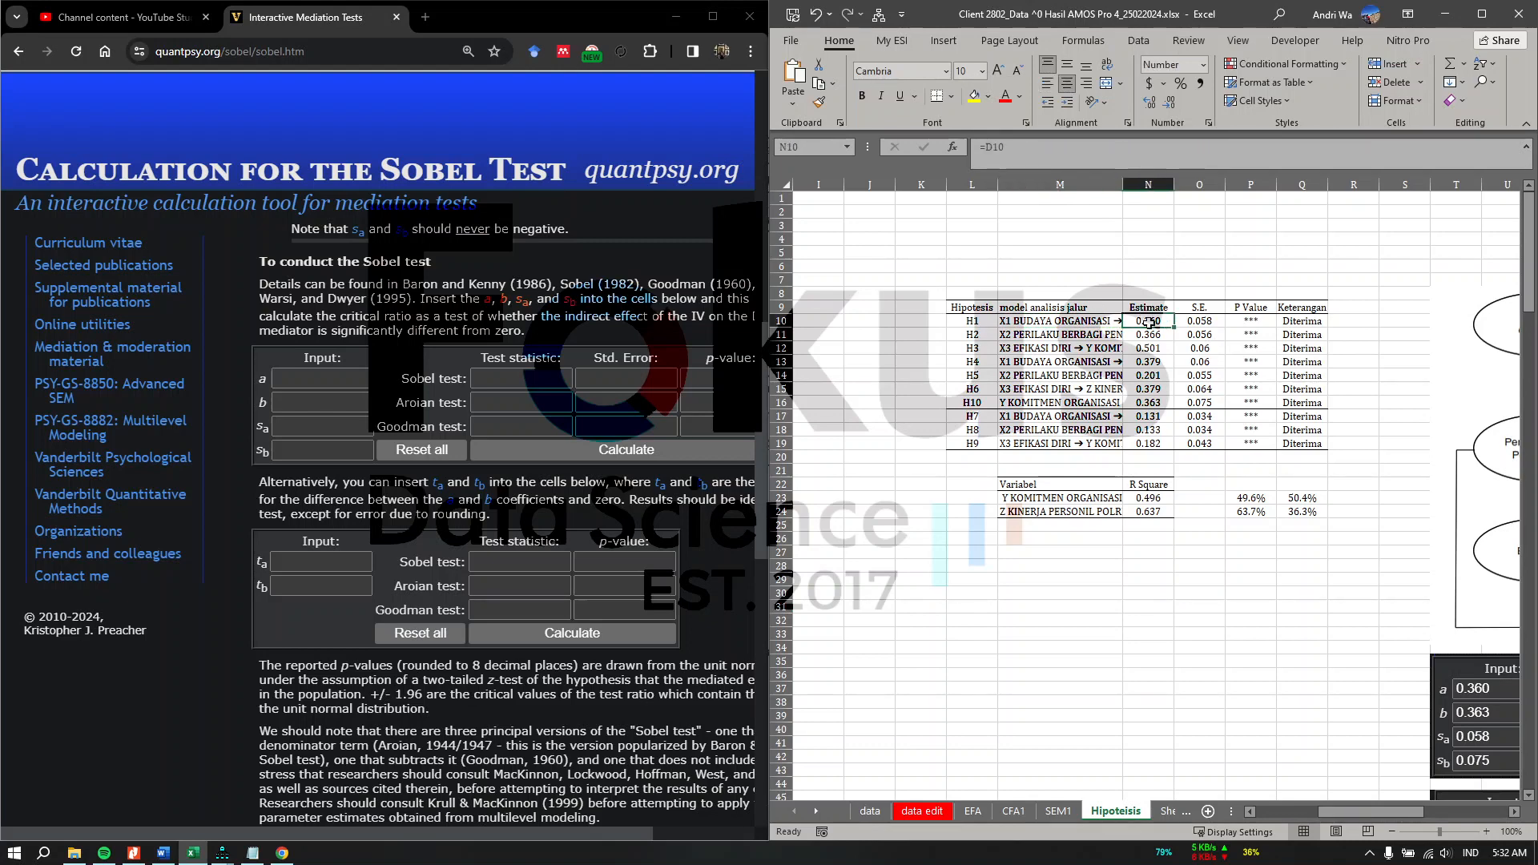
pyautogui.hotkey('ctrl', 'c')
pyautogui.click(336, 378)
pyautogui.hotkey('ctrl', 'v')
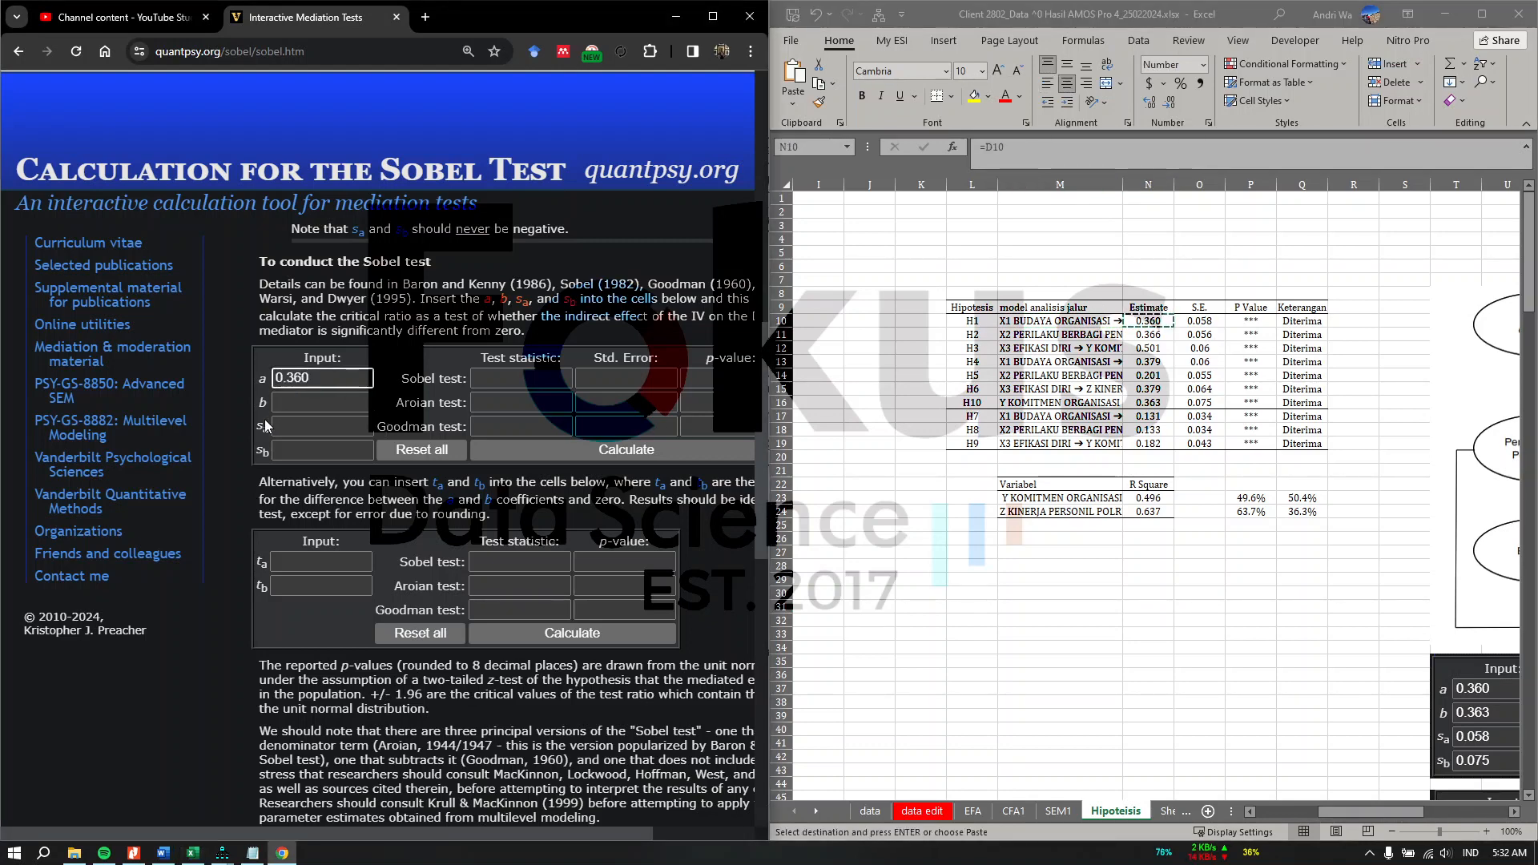
# Step: Copy the H1 standard error 0.058 into the calculator's sa field
pyautogui.click(1224, 323)
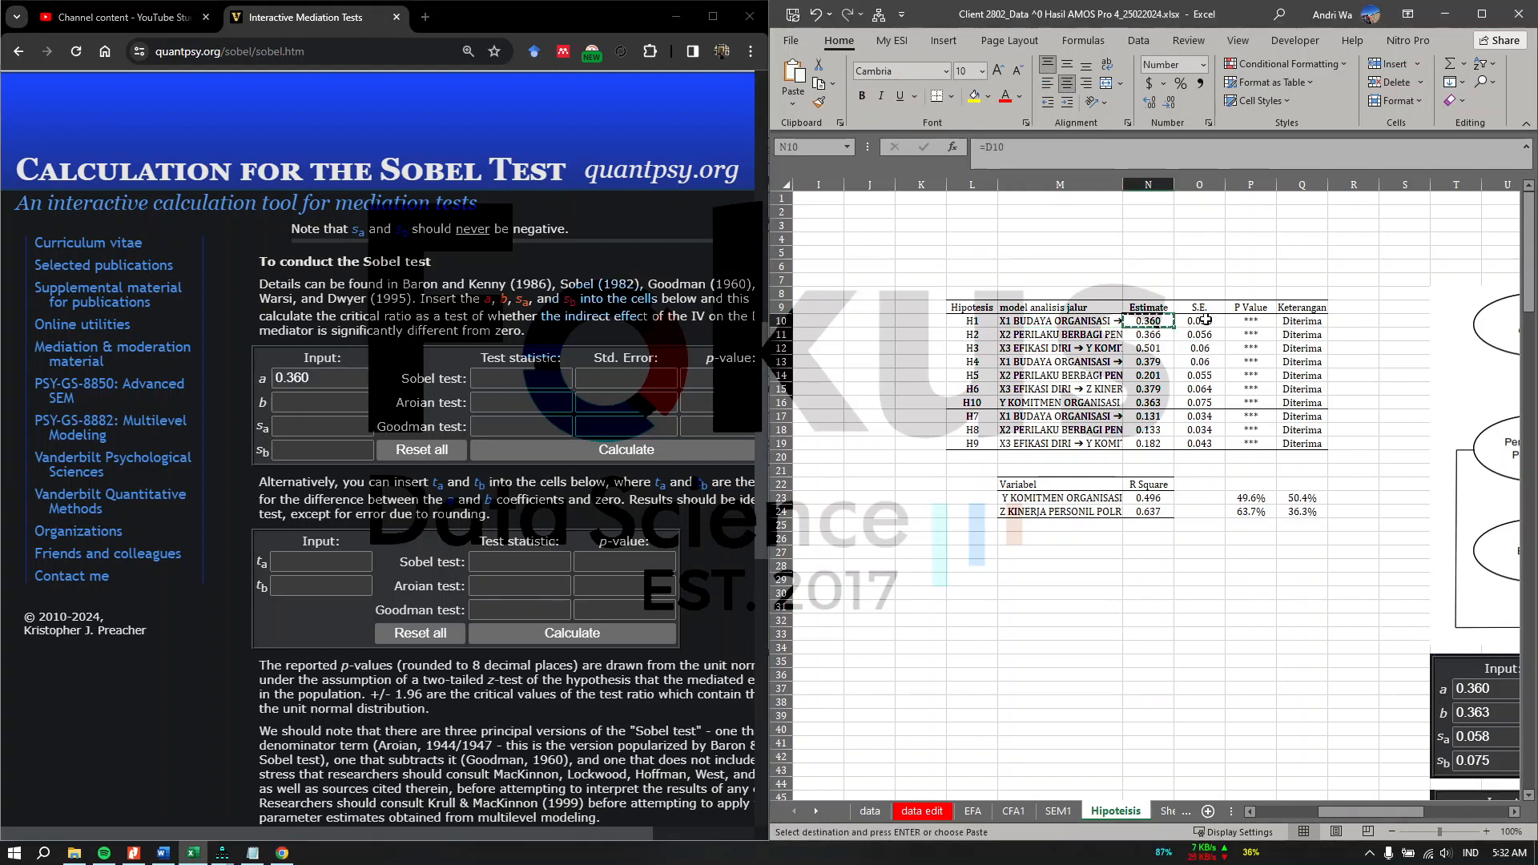
pyautogui.hotkey('ctrl', 'c')
pyautogui.click(311, 426)
pyautogui.hotkey('ctrl', 'v')
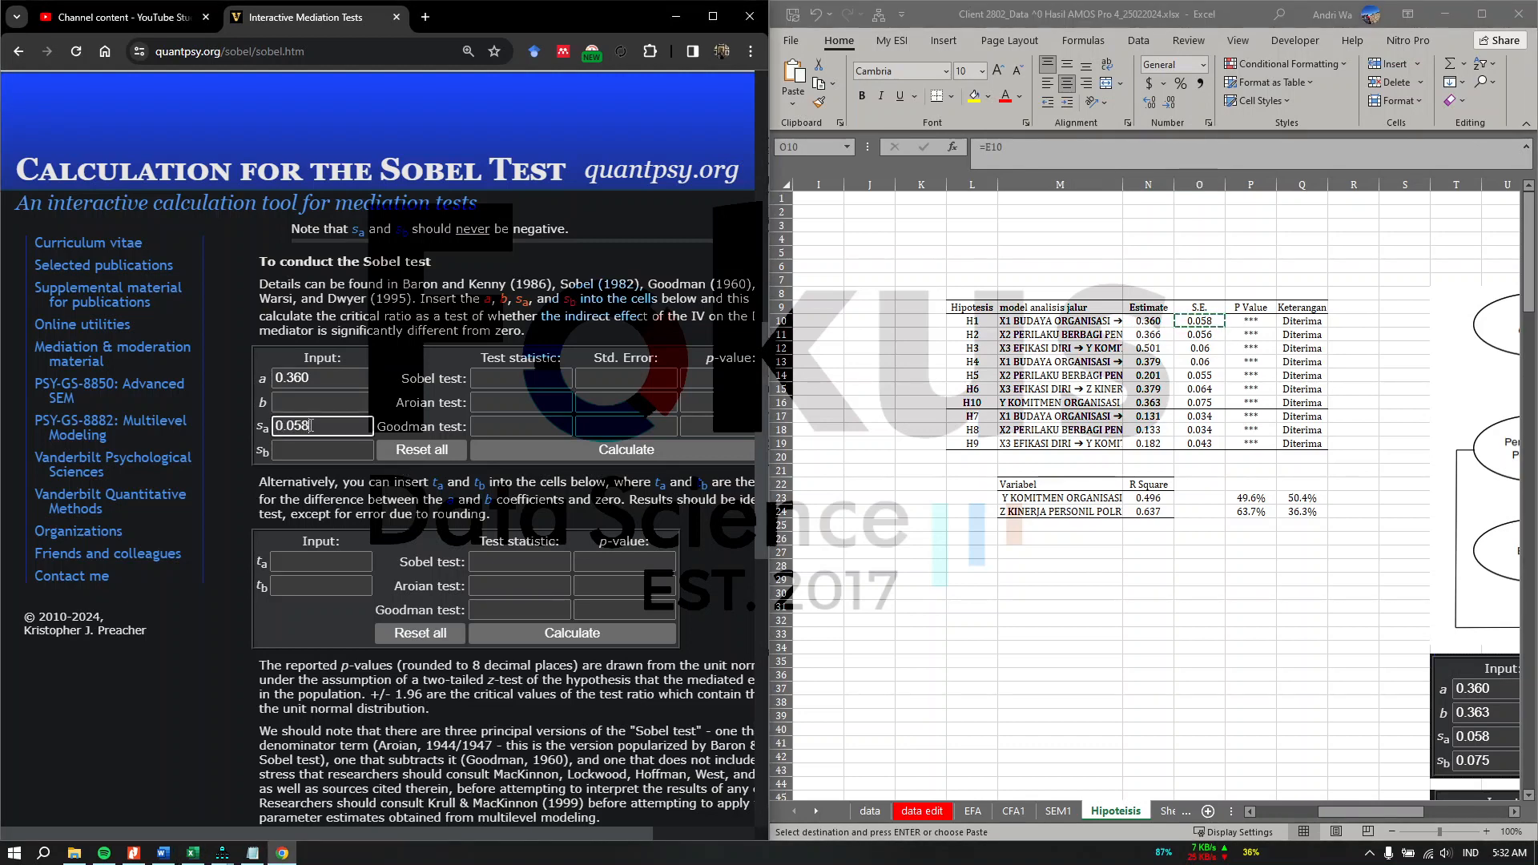
pyautogui.click(290, 402)
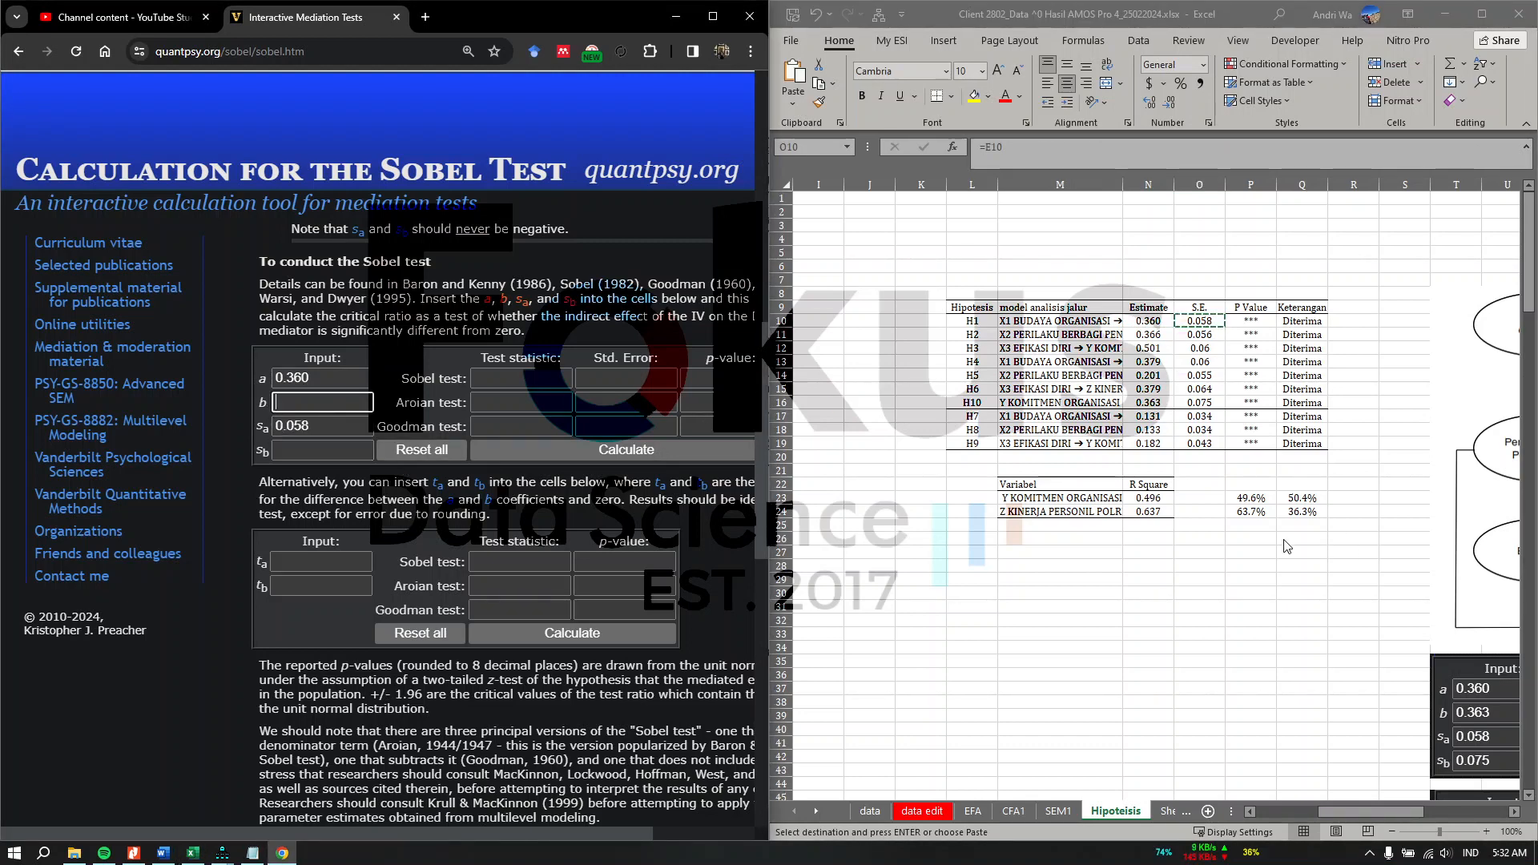
# Step: Copy the H10 estimate 0.363 from the hypothesis table into the calculator's b field
pyautogui.click(1065, 403)
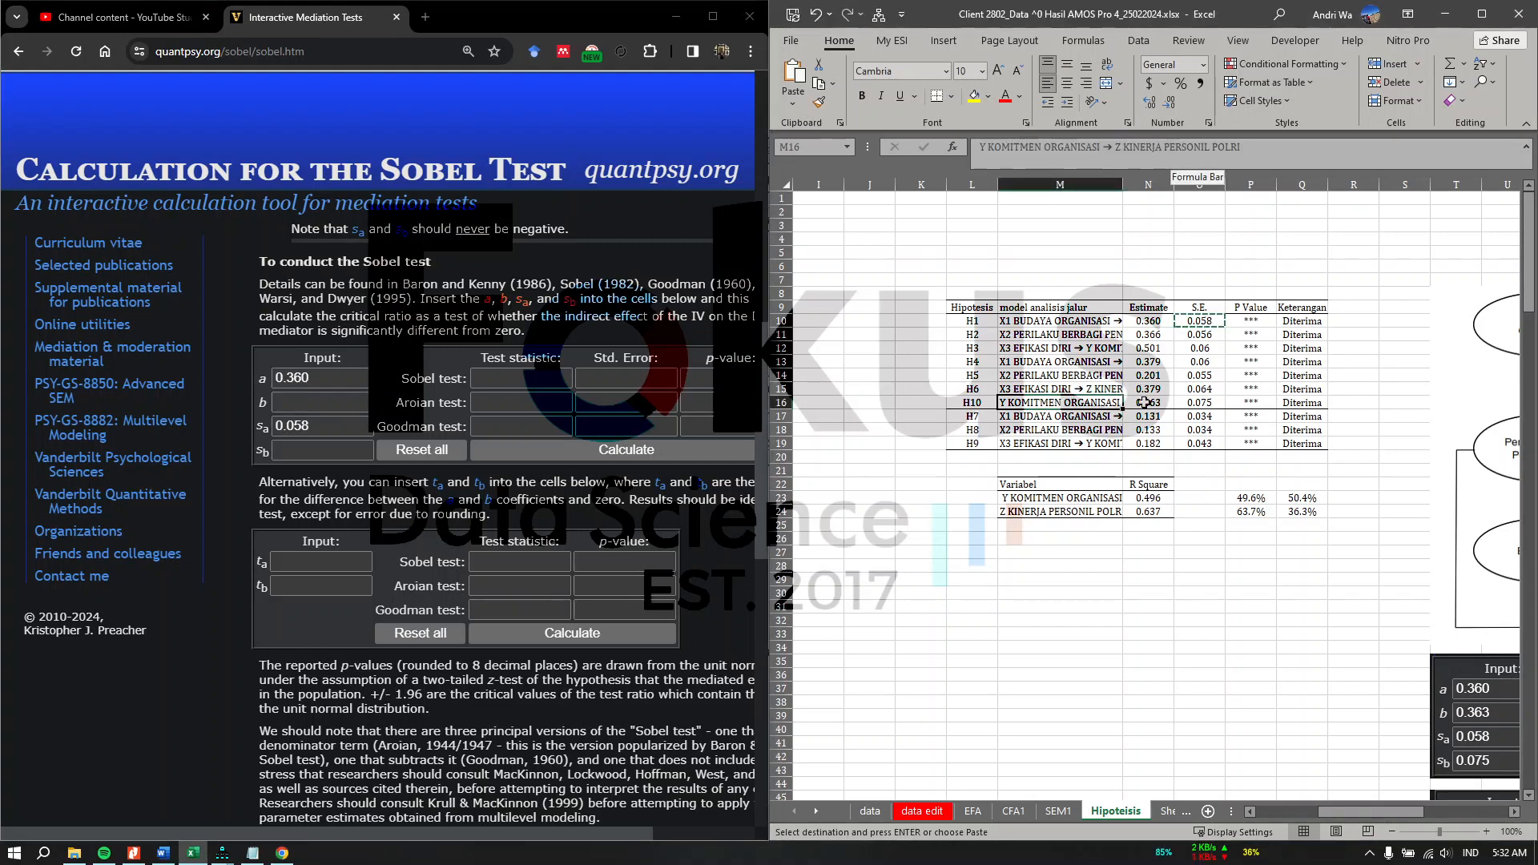
pyautogui.click(1145, 403)
pyautogui.hotkey('ctrl', 'c')
pyautogui.click(355, 400)
pyautogui.hotkey('ctrl', 'v')
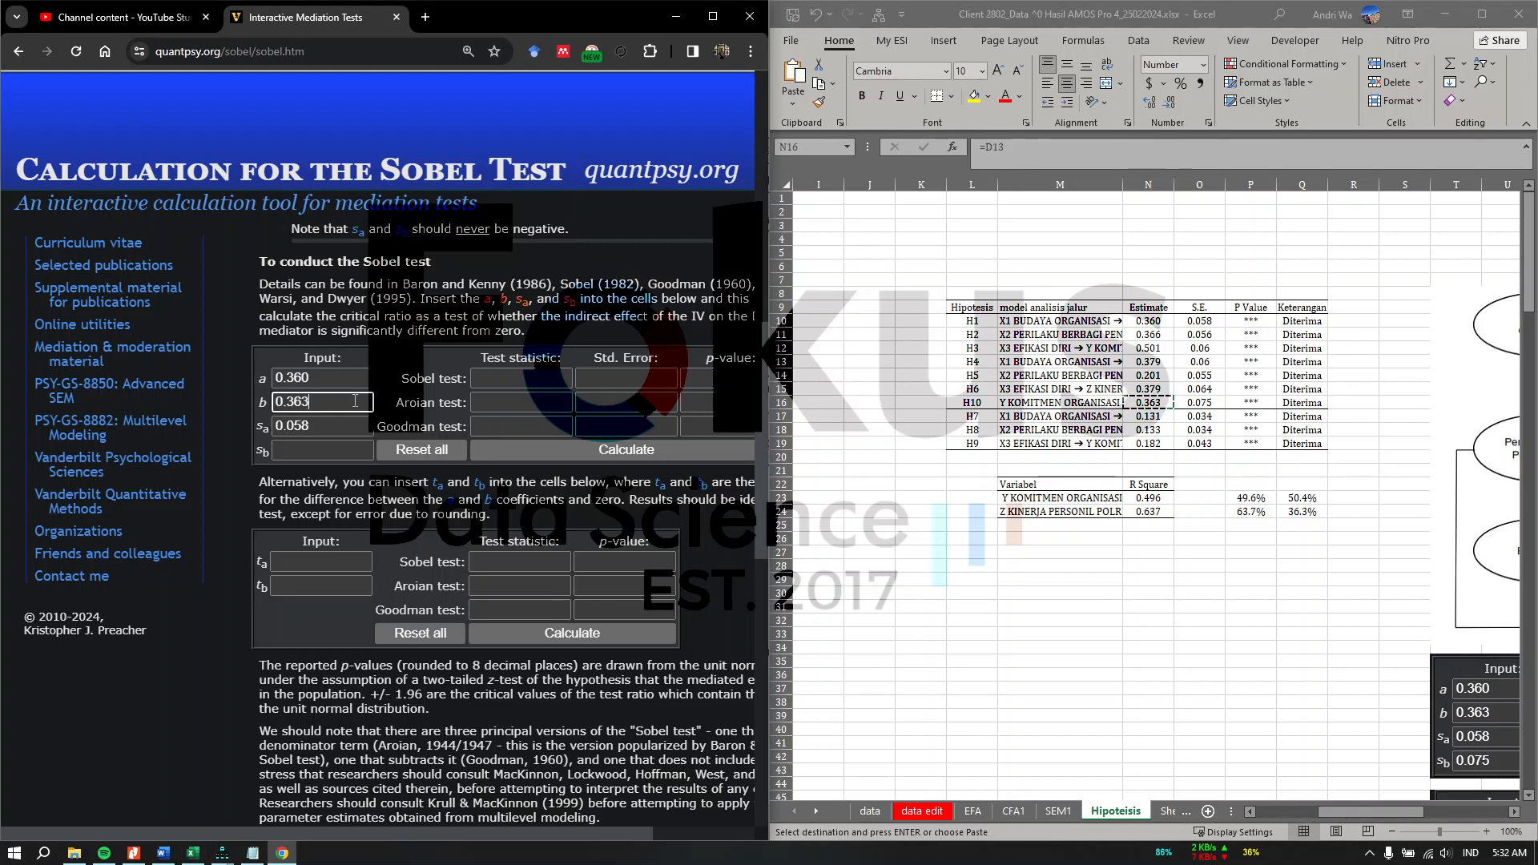
# Step: Copy the H10 standard error 0.075 into the calculator's sb field
pyautogui.click(1196, 413)
pyautogui.click(1200, 405)
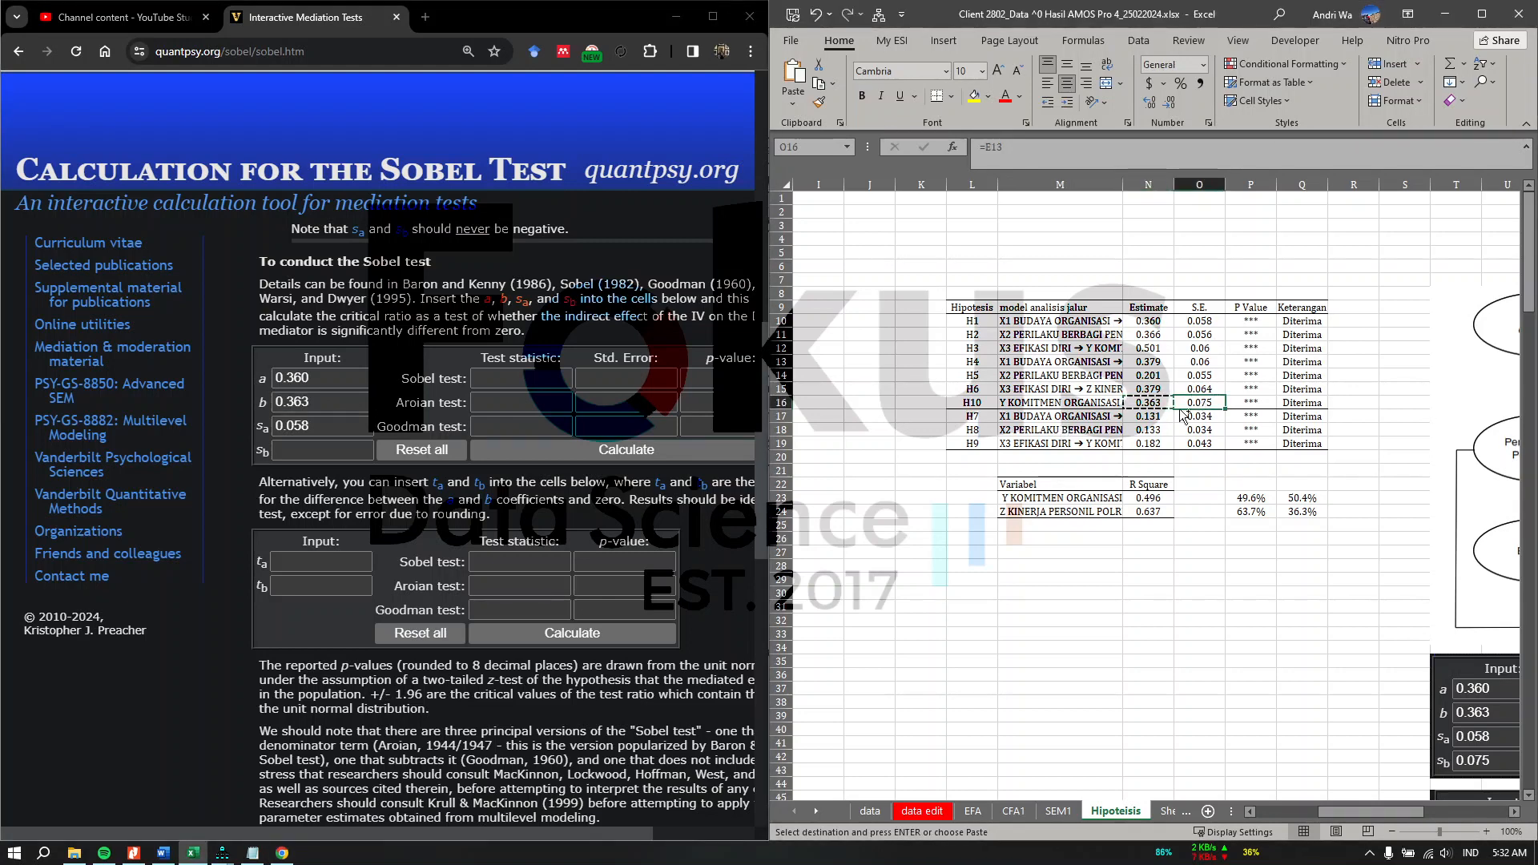
pyautogui.hotkey('ctrl', 'c')
pyautogui.click(336, 449)
pyautogui.hotkey('ctrl', 'v')
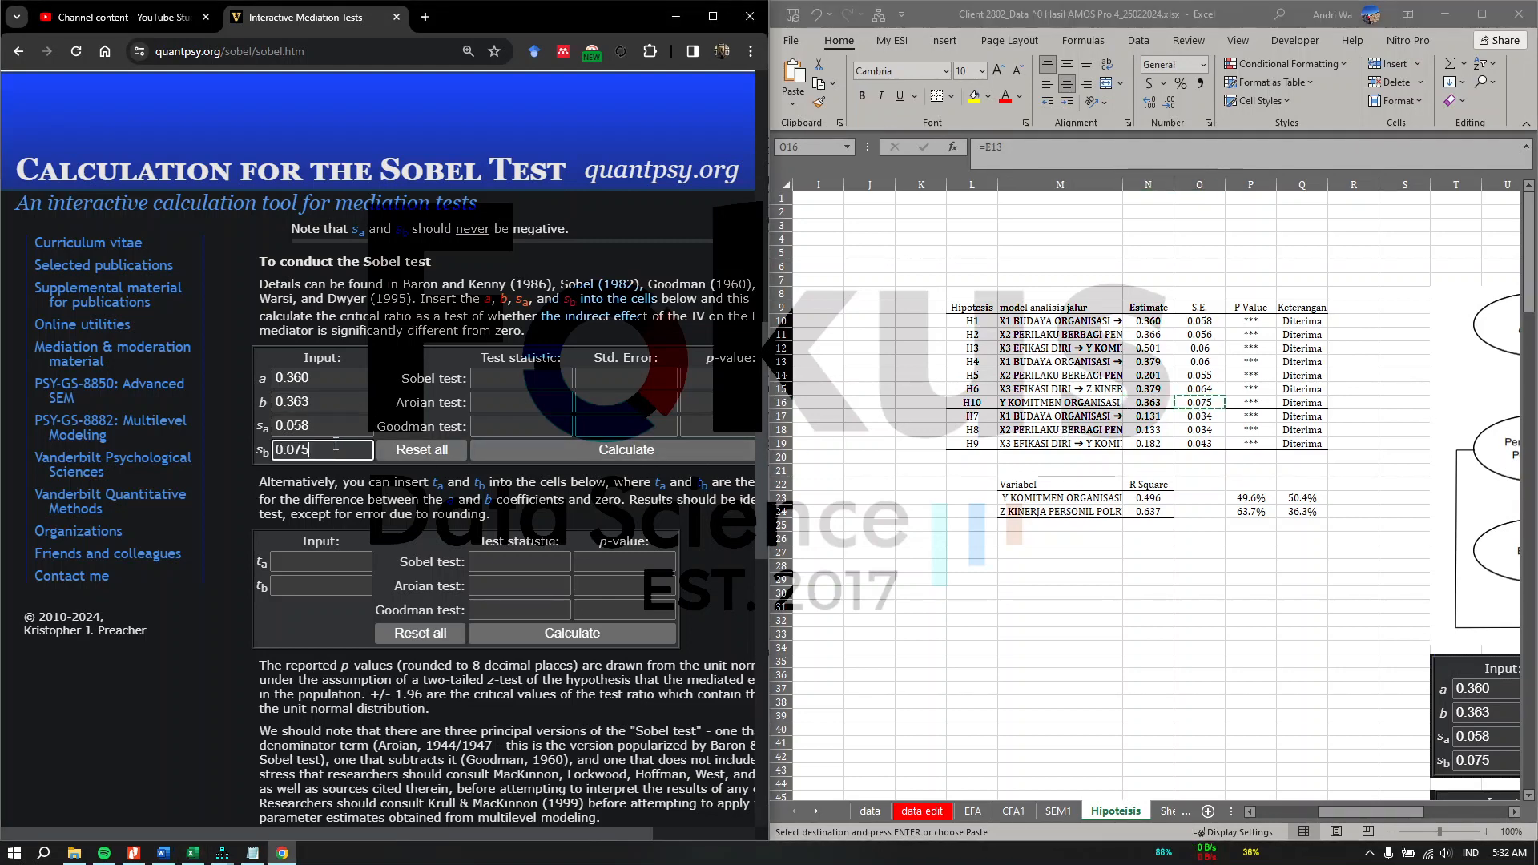
# Step: Calculate the Sobel test and copy a Snipping Tool capture of the input and result fields
pyautogui.click(639, 451)
pyautogui.hscroll(2, 442, 796)
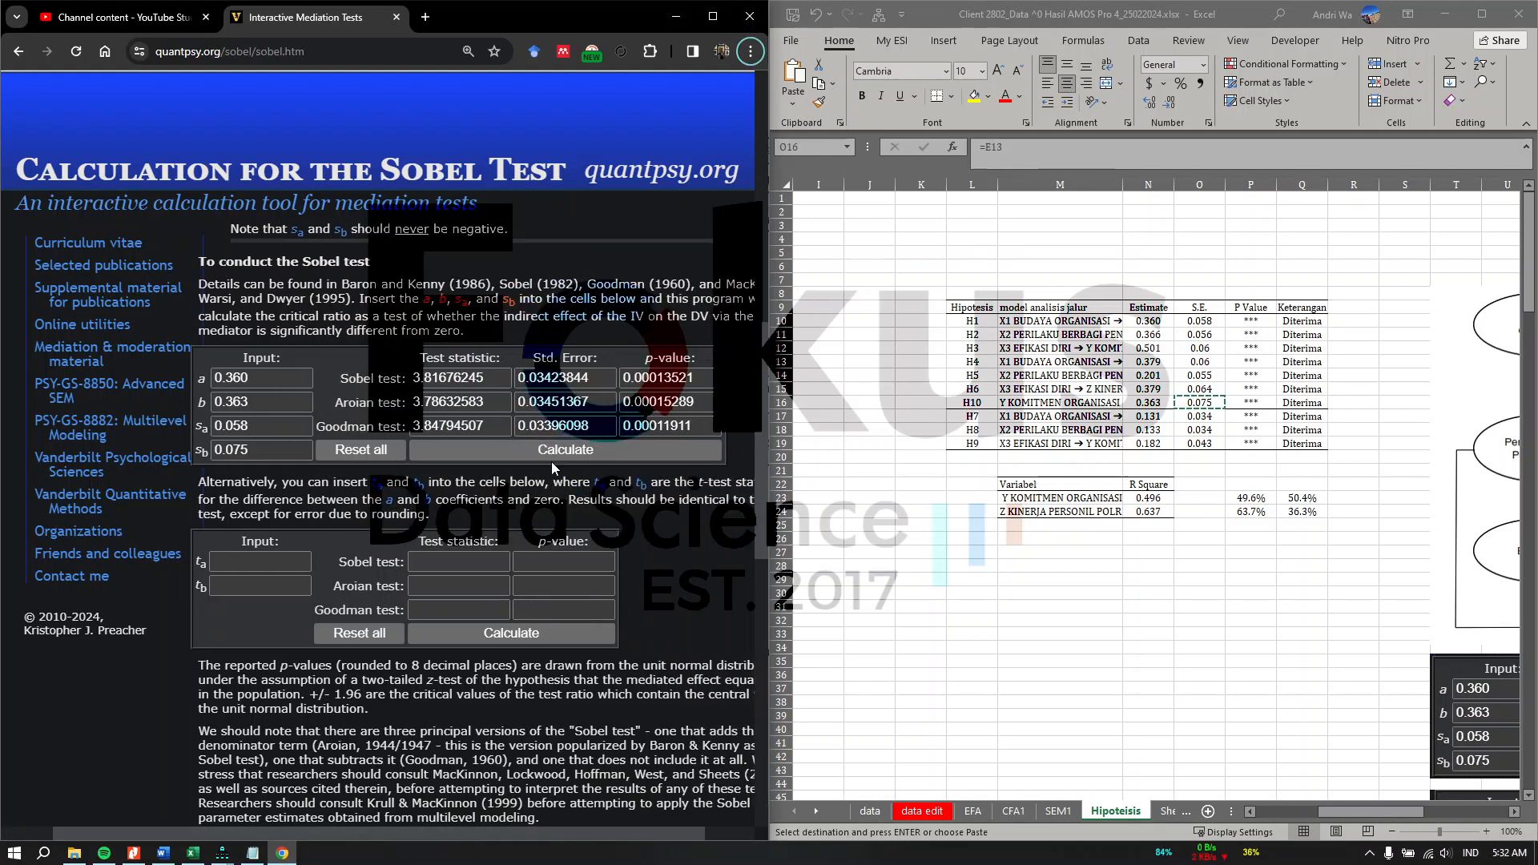
pyautogui.hotkey('ctrl', 'alt', 's')
pyautogui.click(476, 555)
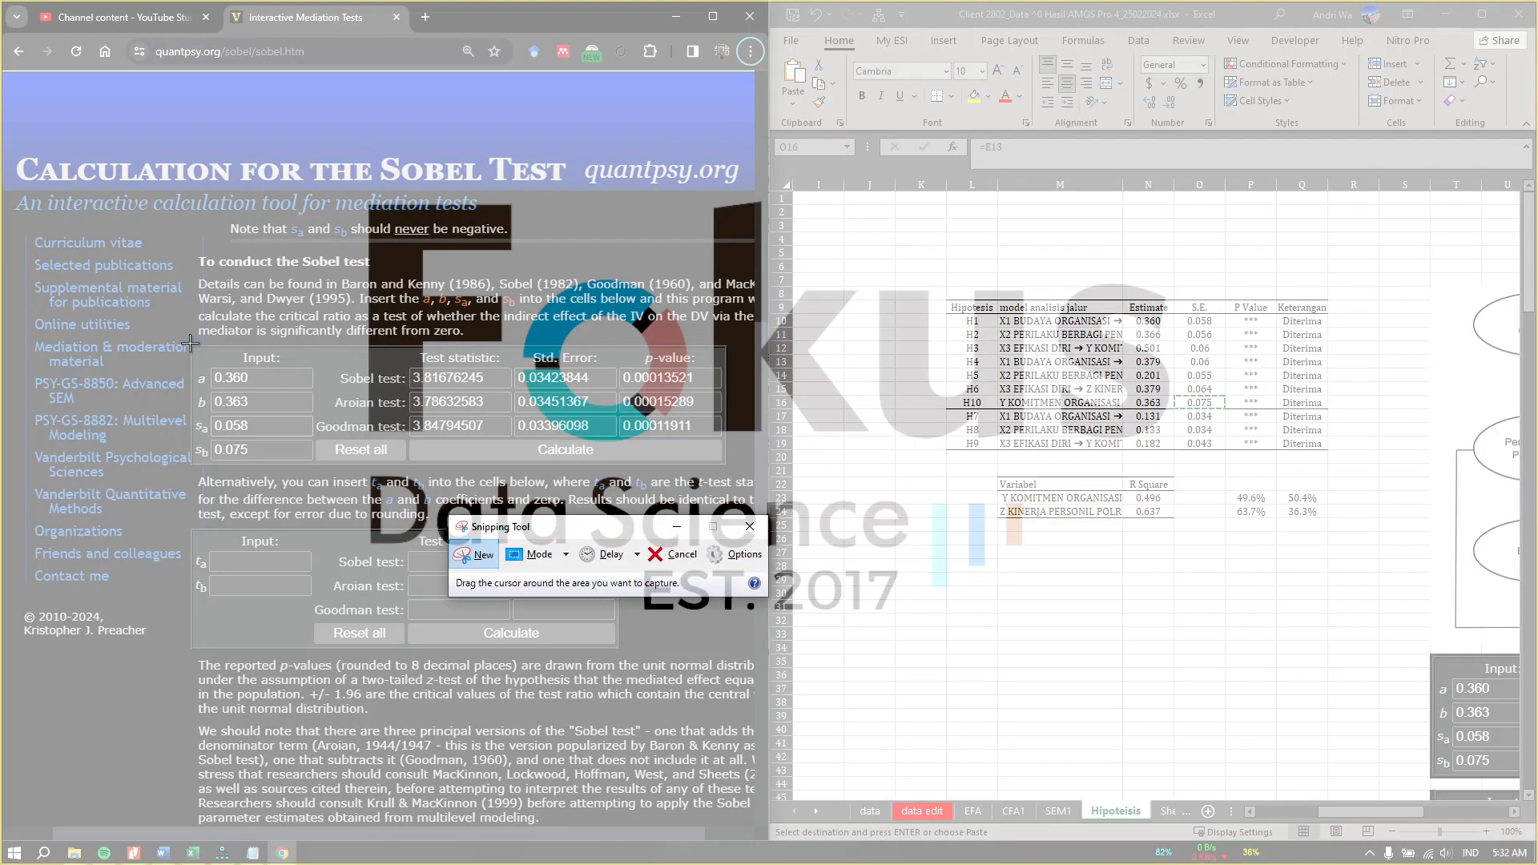
pyautogui.moveTo(192, 342); pyautogui.dragTo(732, 471)
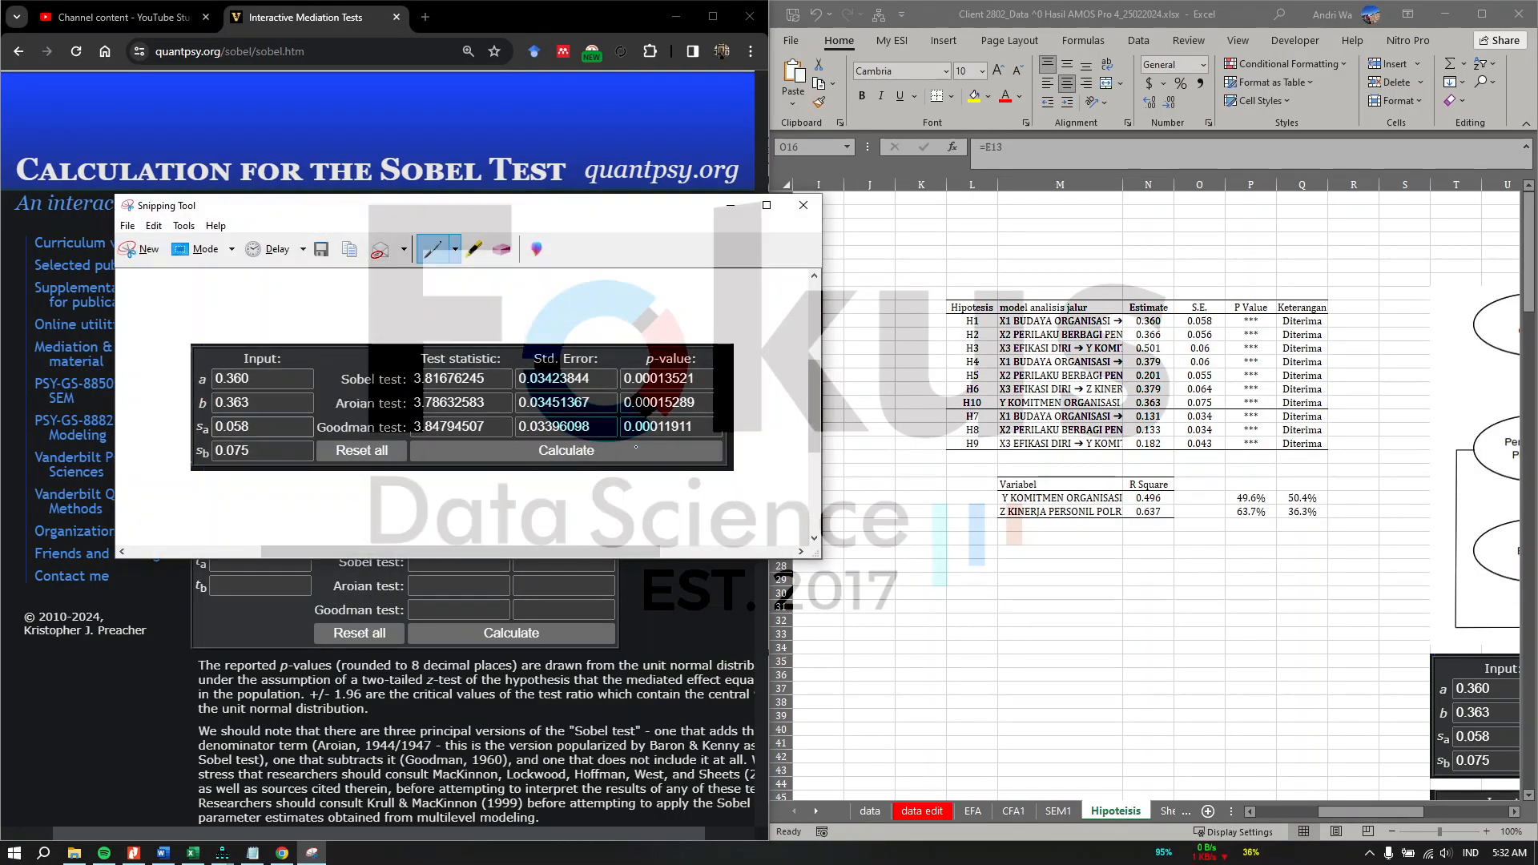
pyautogui.rightClick(637, 449)
pyautogui.click(667, 476)
pyautogui.click(1292, 623)
pyautogui.hscroll(4, 1293, 625)
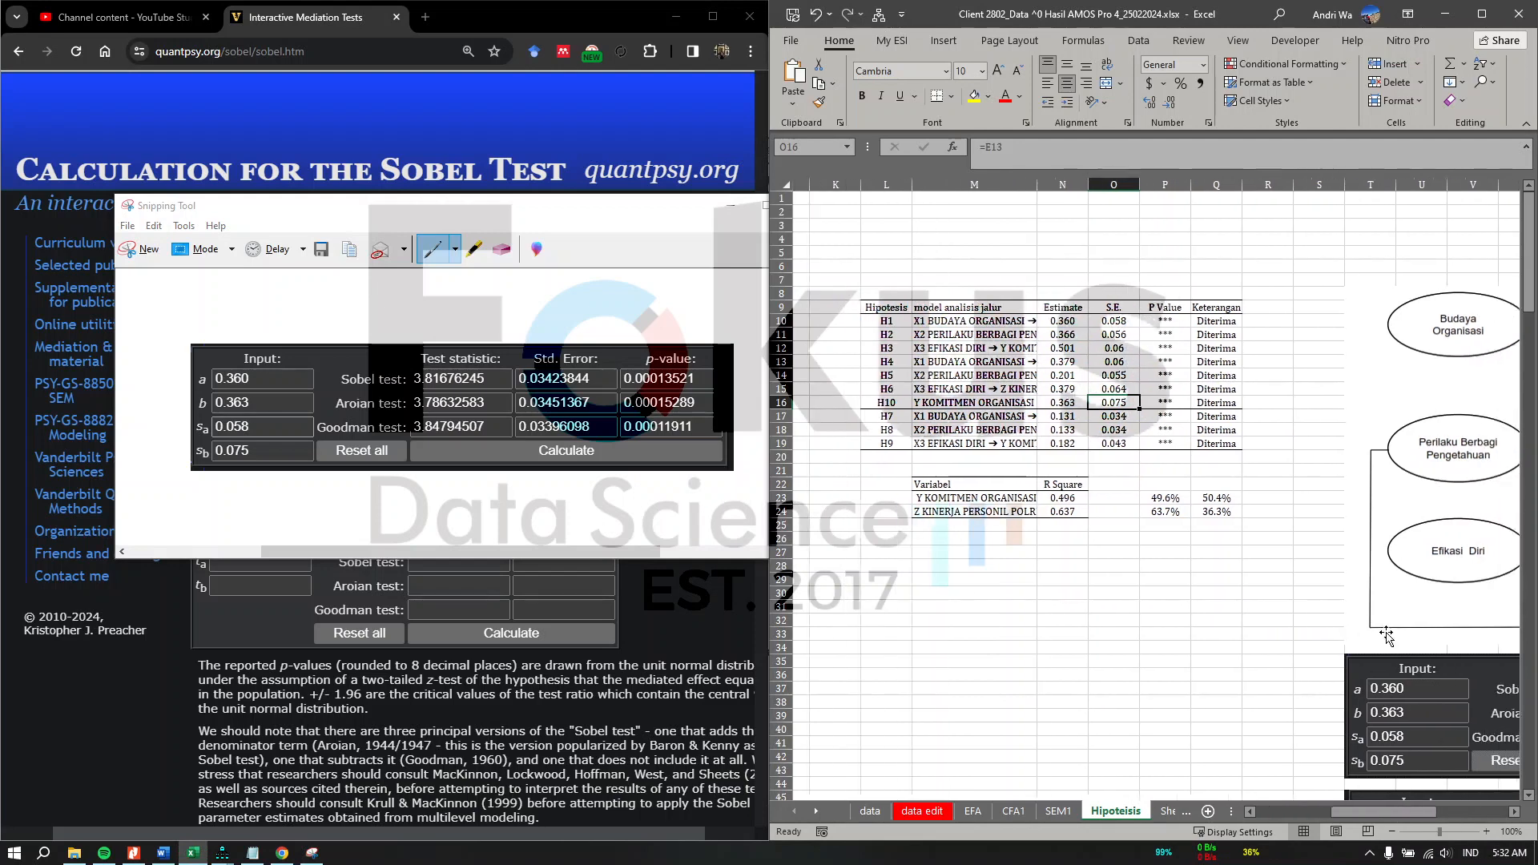
pyautogui.hscroll(4, 1357, 694)
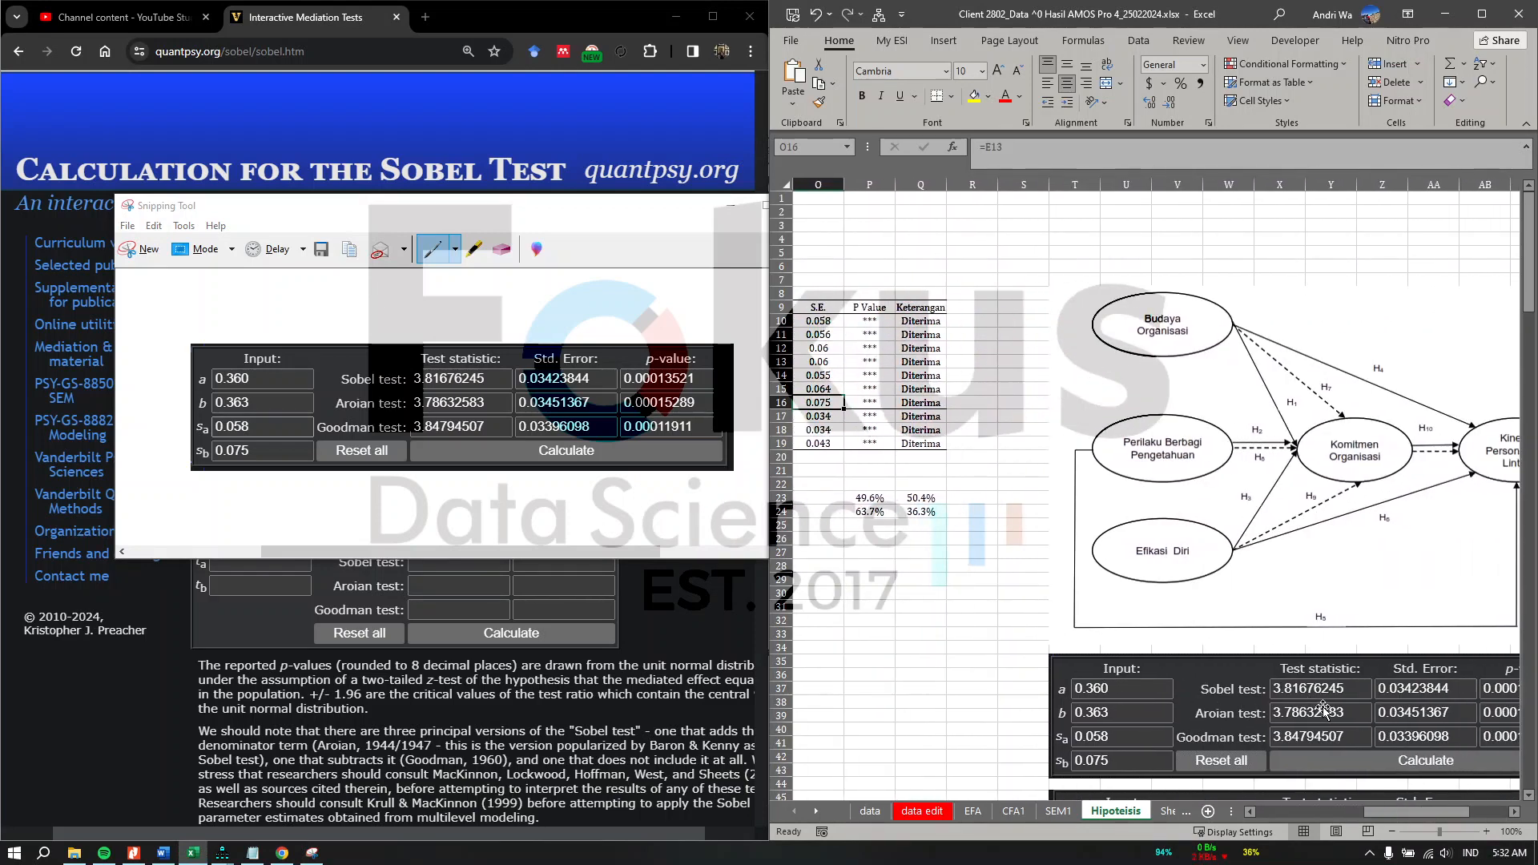
pyautogui.hscroll(-8, 1354, 694)
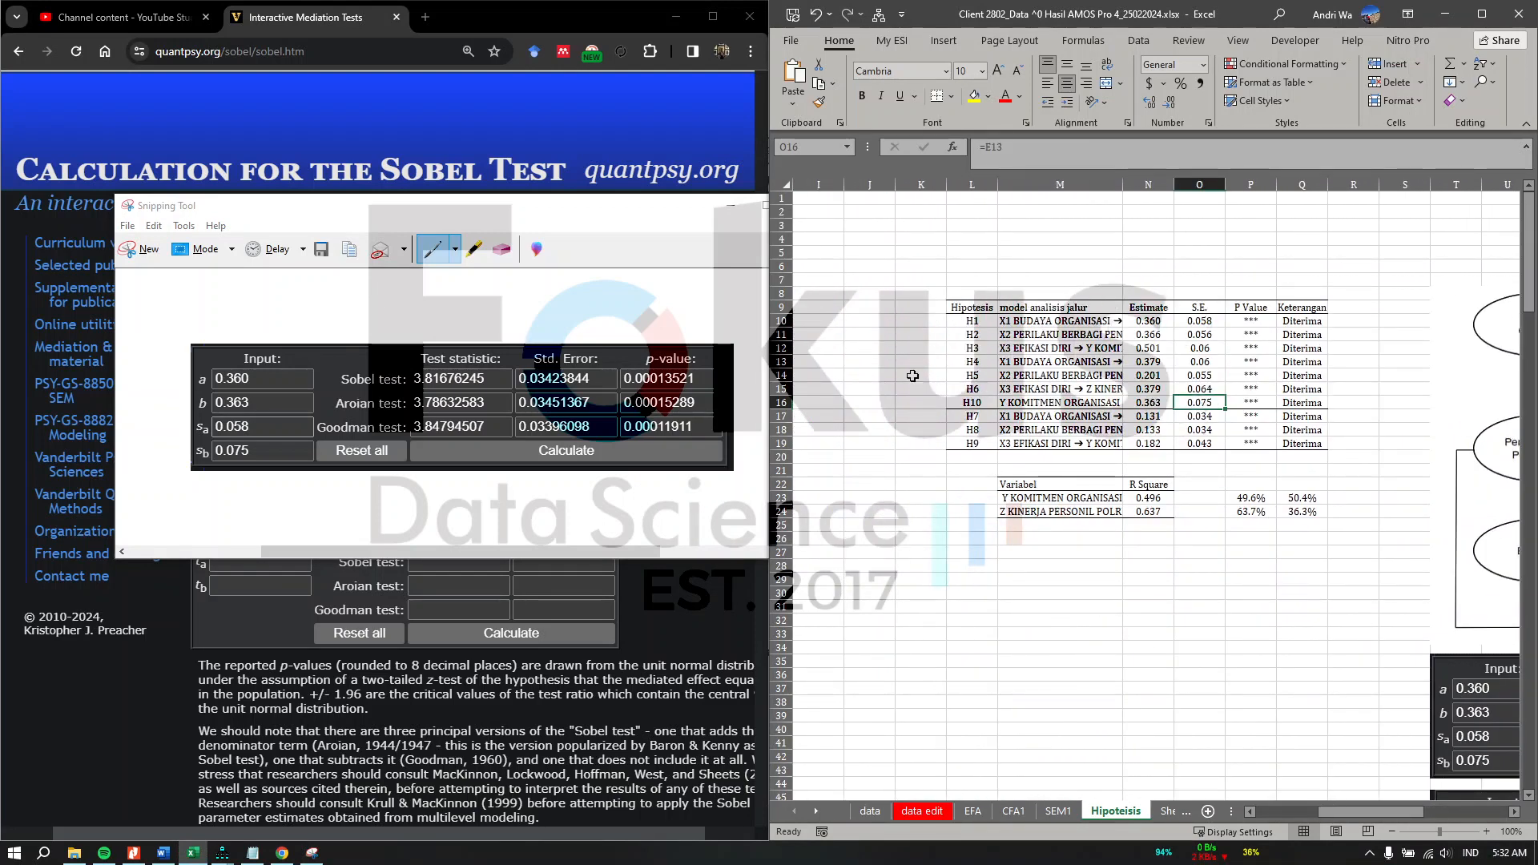
# Step: Replace the calculator's a value with the H2 estimate 0.366
pyautogui.click(580, 687)
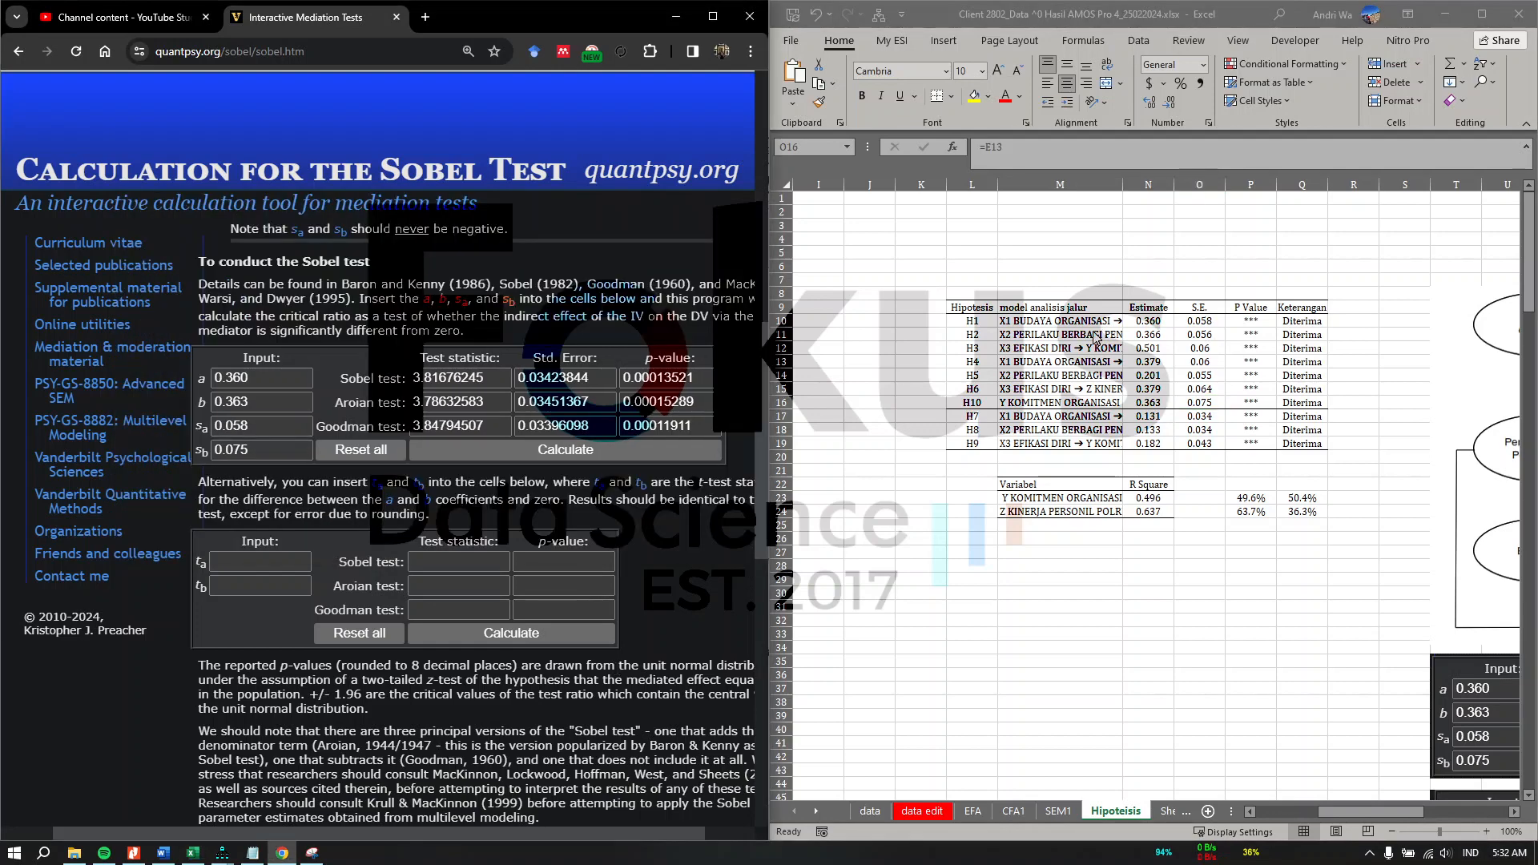
pyautogui.click(265, 376)
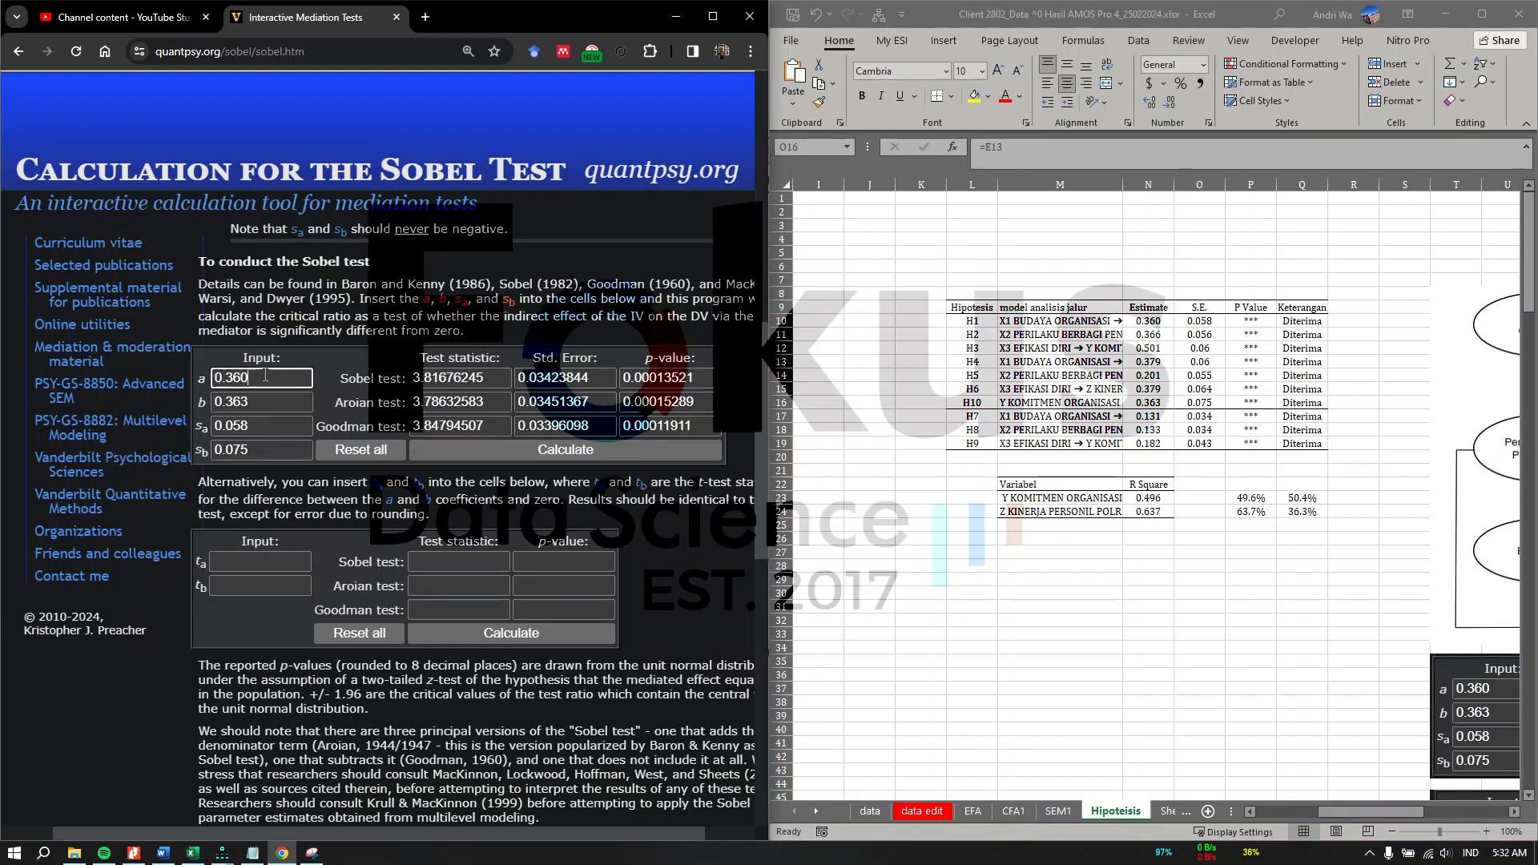
pyautogui.click(1088, 417)
pyautogui.click(1087, 429)
pyautogui.click(1103, 336)
pyautogui.click(1141, 336)
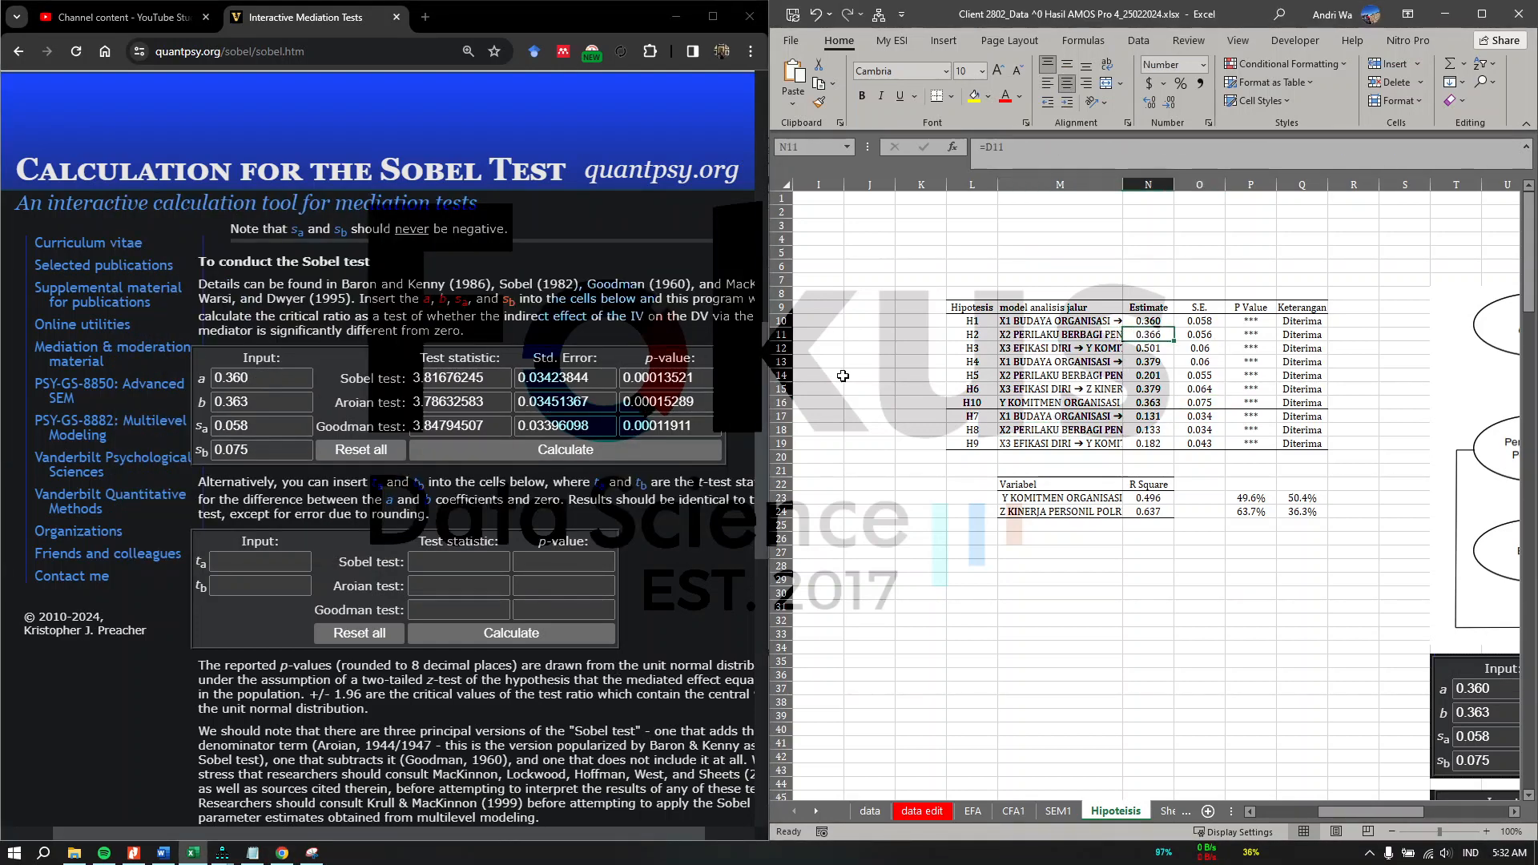
pyautogui.hotkey('ctrl', 'c')
pyautogui.moveTo(261, 379); pyautogui.dragTo(178, 391)
pyautogui.hotkey('ctrl', 'v')
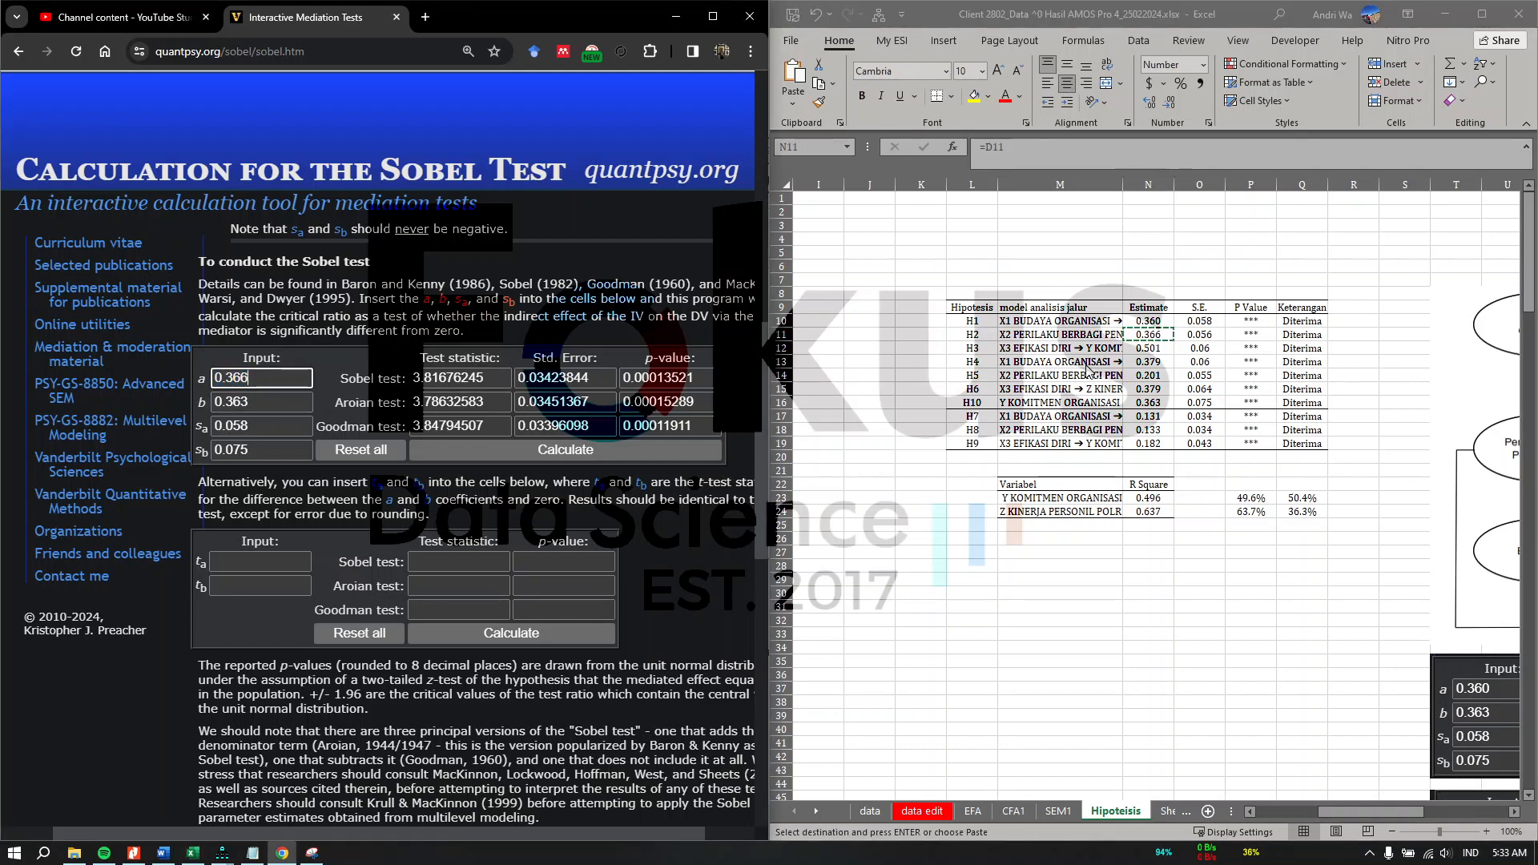
# Step: Replace the sa value with the H2 standard error 0.056 and recalculate the Sobel test
pyautogui.hotkey('alt', 'Tab')
pyautogui.click(1199, 335)
pyautogui.hotkey('ctrl', 'c')
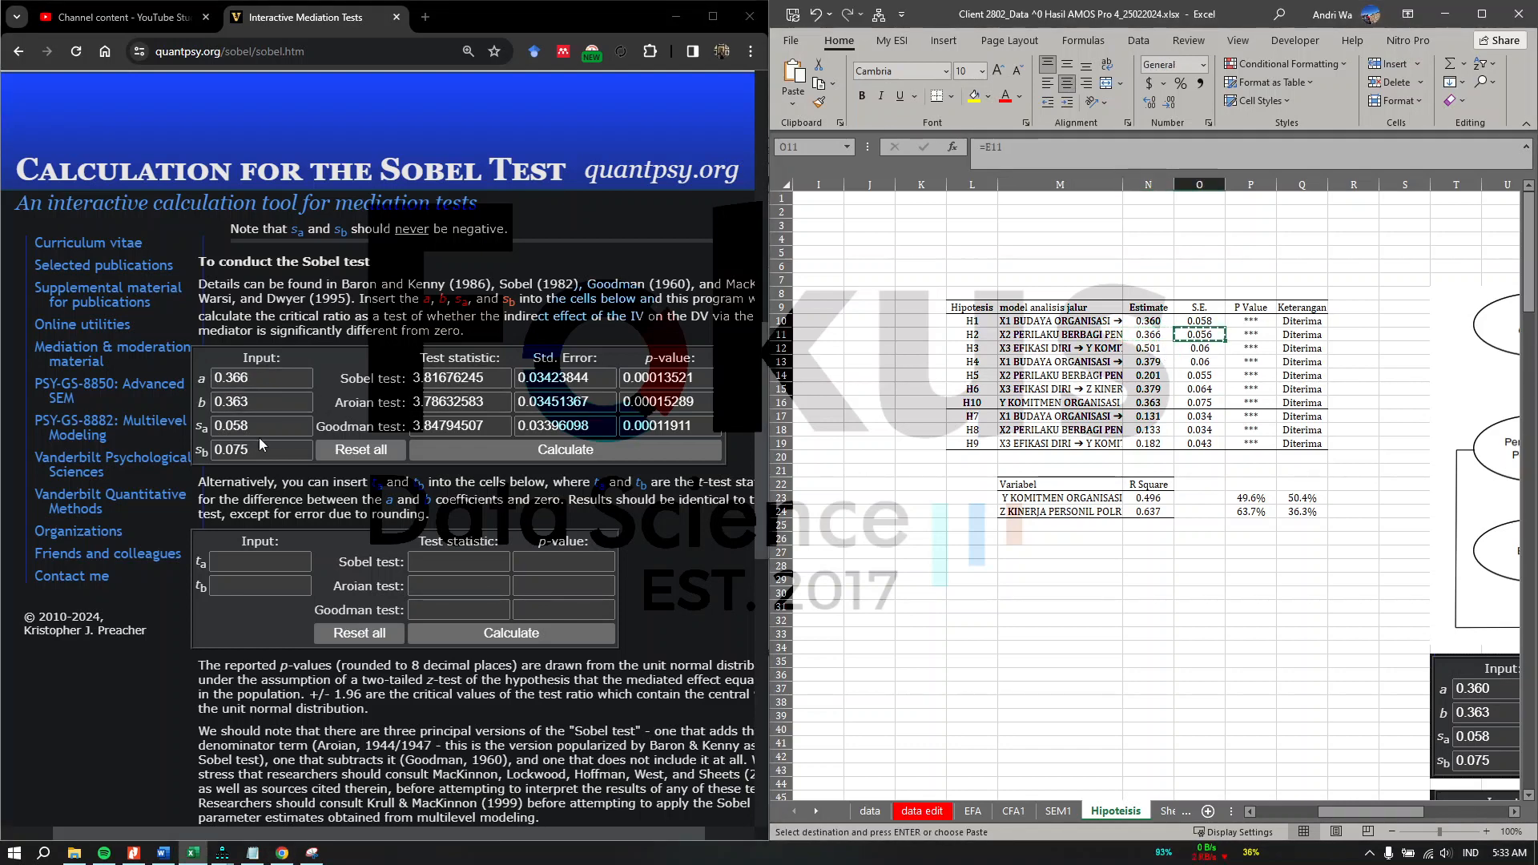
pyautogui.moveTo(262, 426); pyautogui.dragTo(182, 435)
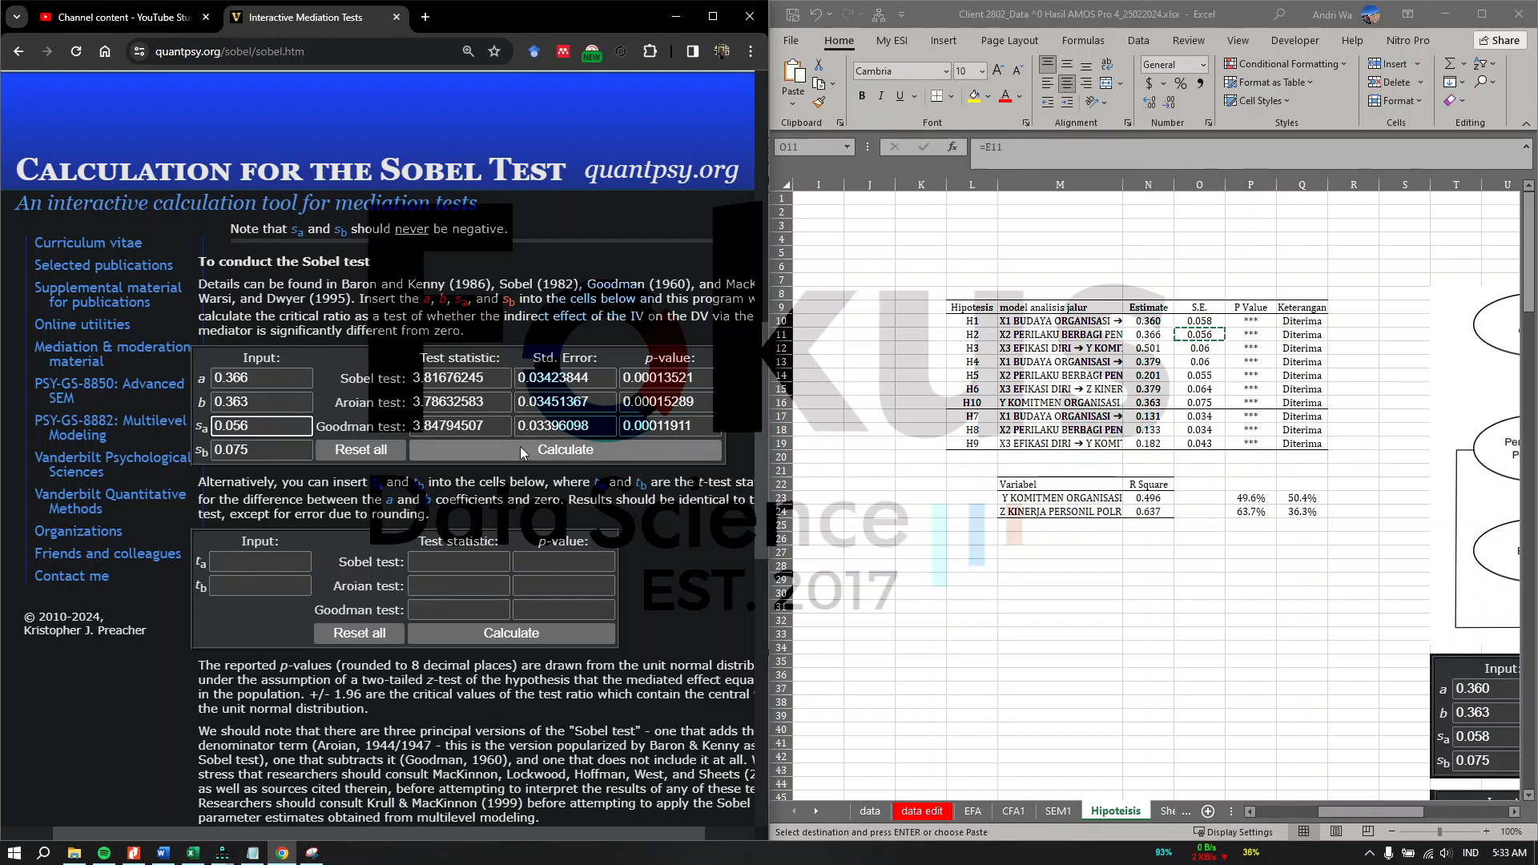
pyautogui.click(480, 450)
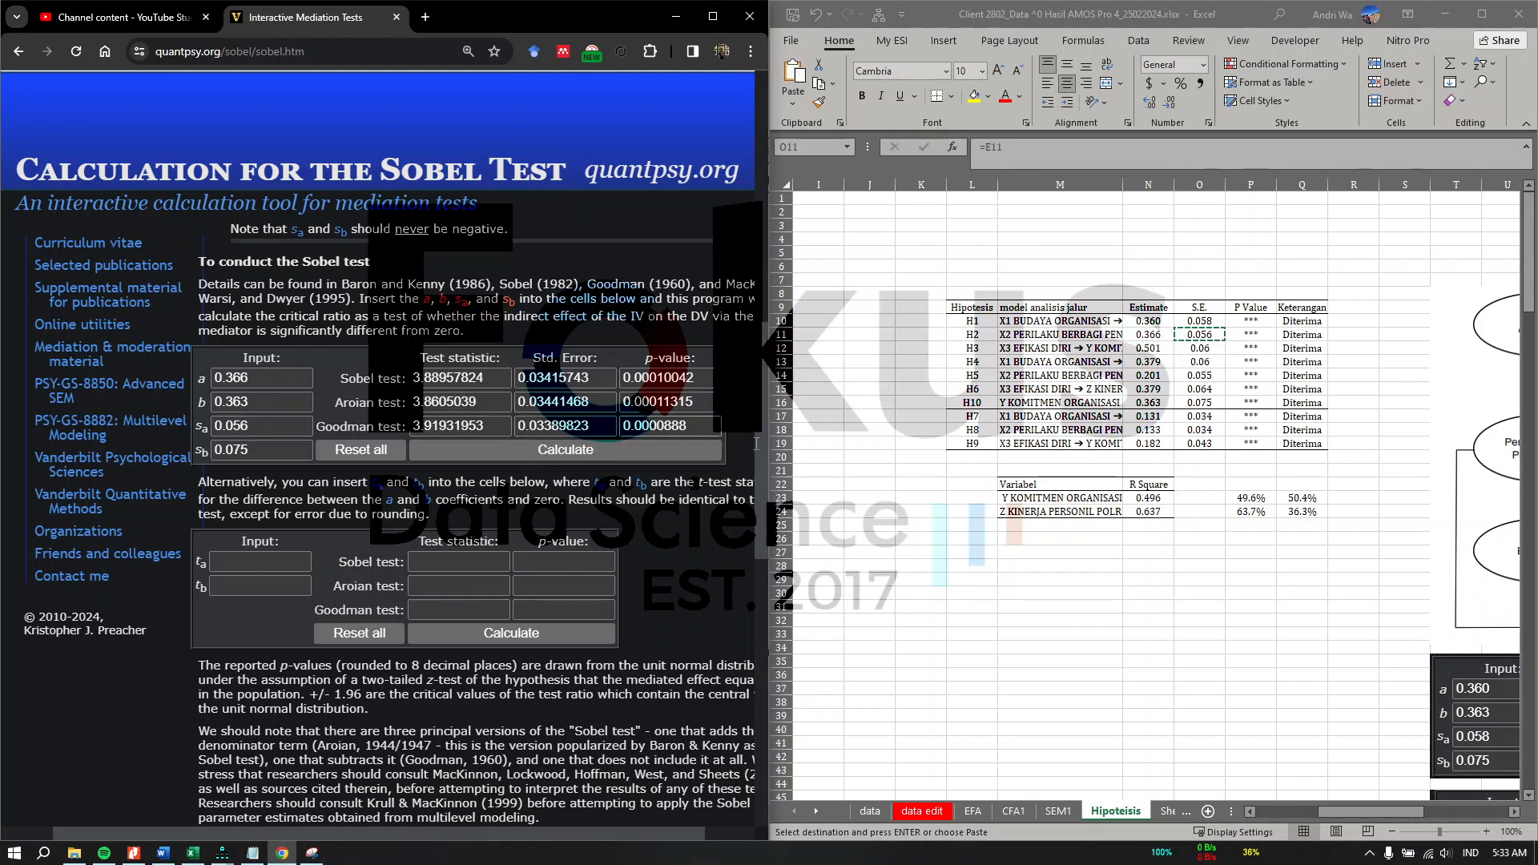
# Step: Trace the R Square values back to the Squared Multiple Correlations output for Y and Z
pyautogui.hotkey('alt', 'Tab')
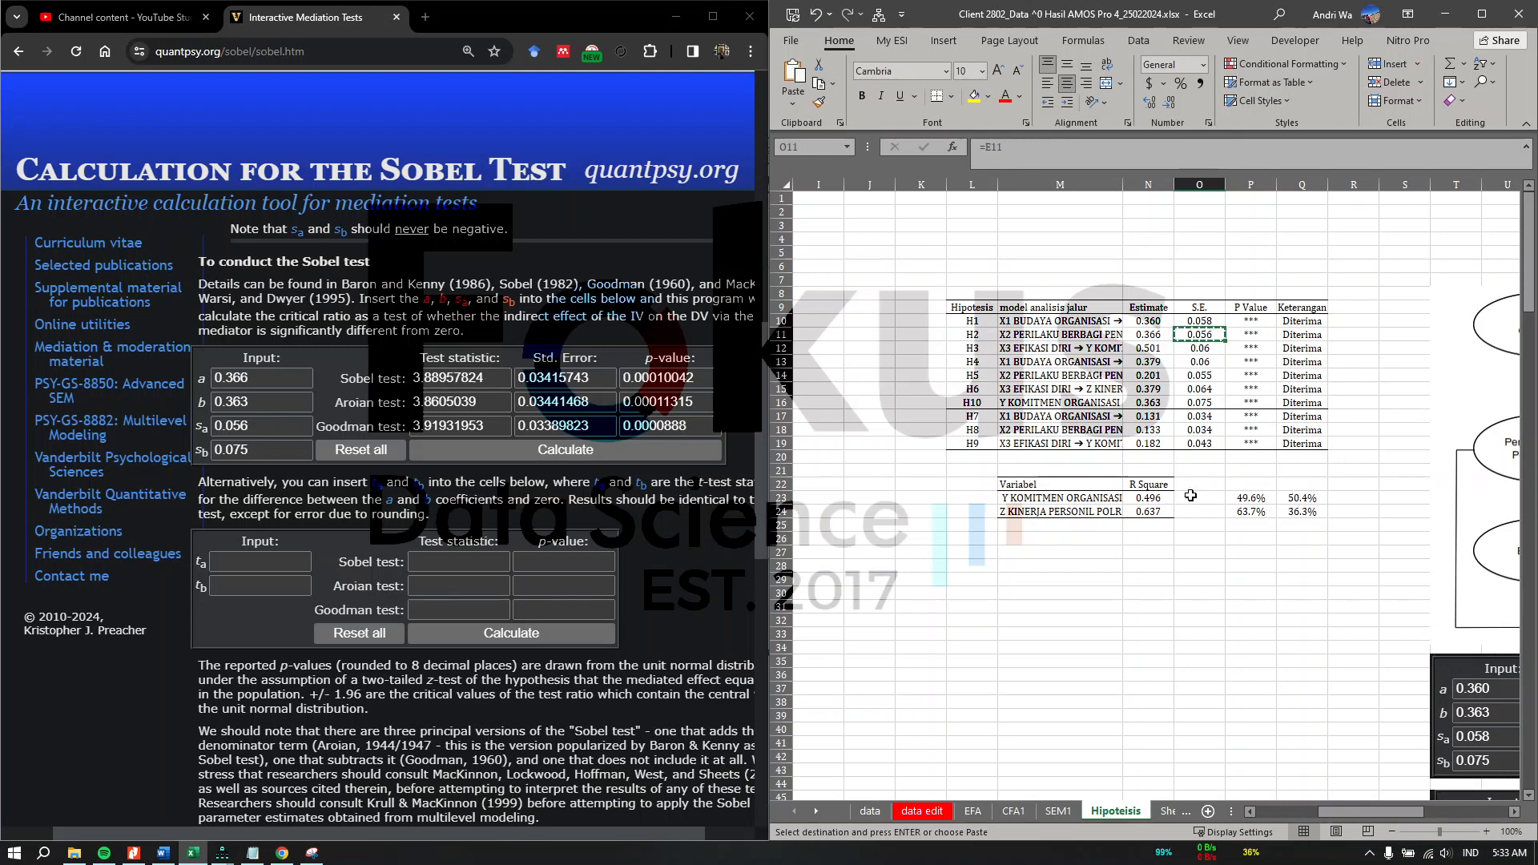
pyautogui.click(1166, 509)
pyautogui.moveTo(1156, 486); pyautogui.dragTo(1161, 513)
pyautogui.click(1163, 576)
pyautogui.hscroll(-1, 1164, 574)
pyautogui.hscroll(-3, 1164, 574)
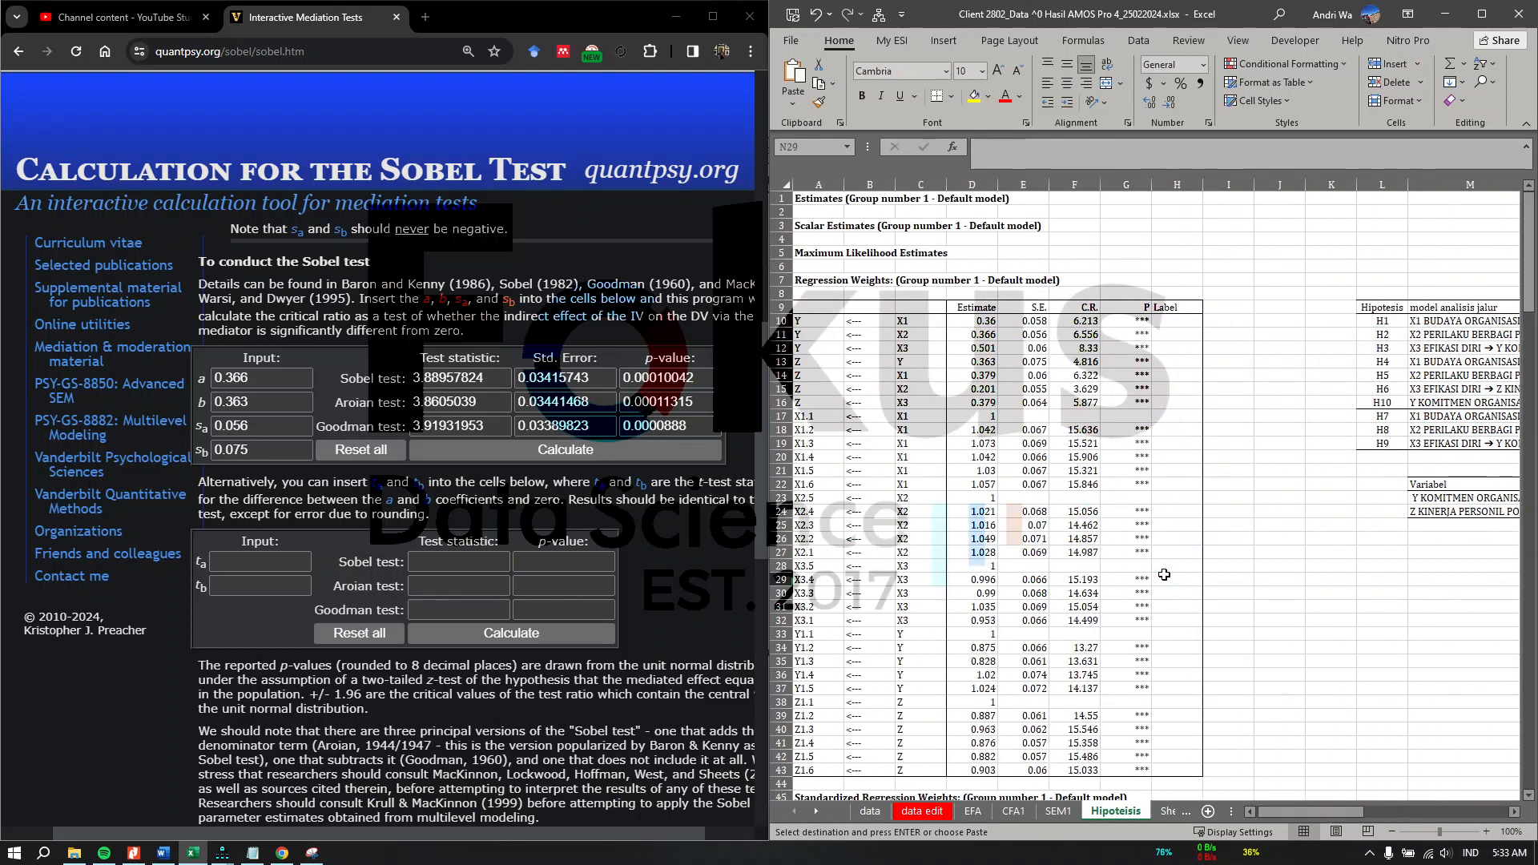
pyautogui.scroll(-8, 1164, 575)
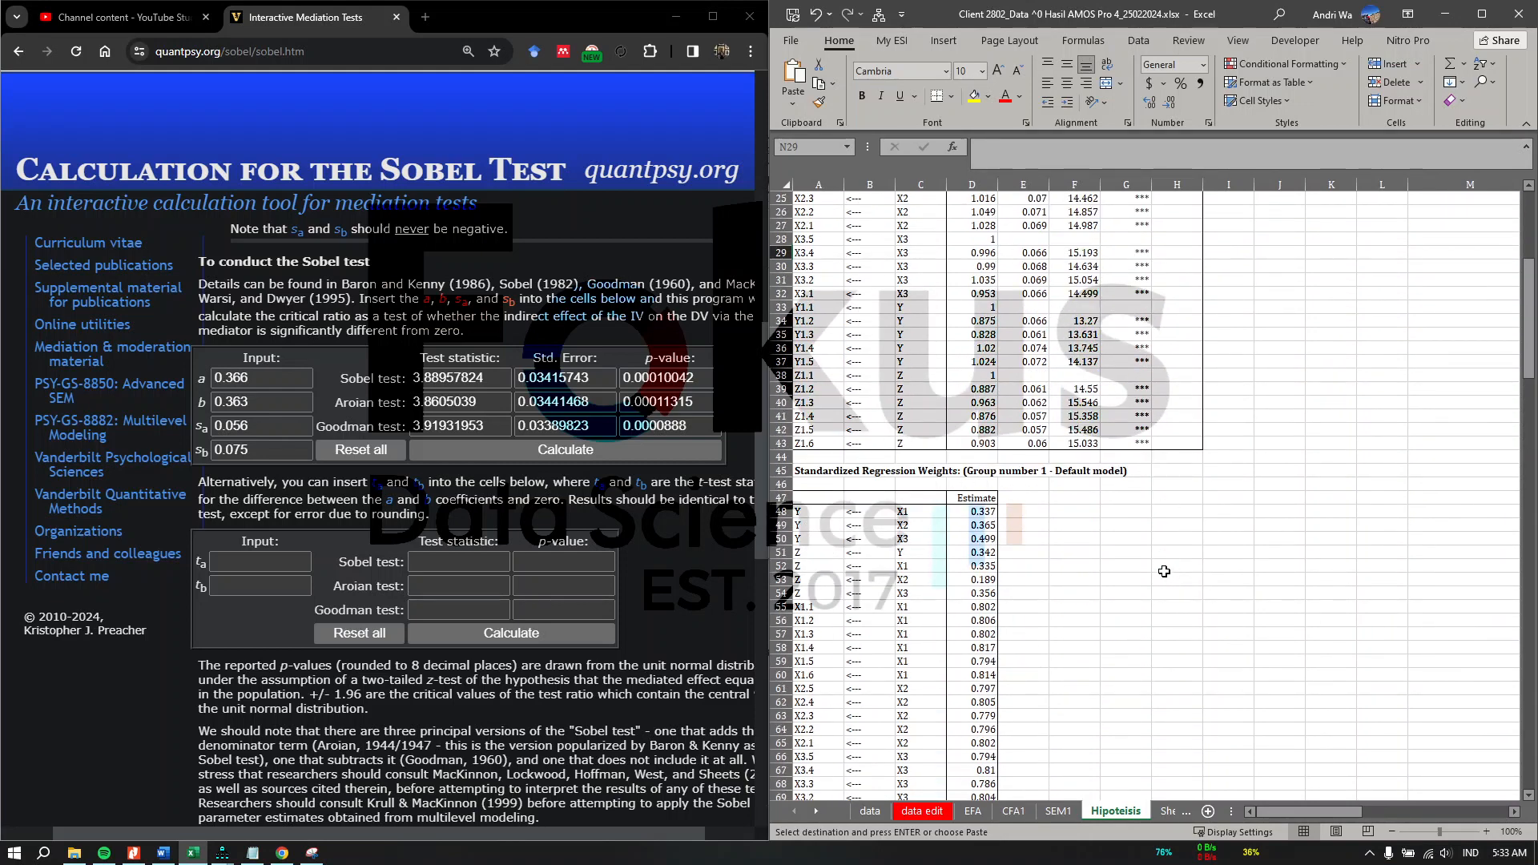
pyautogui.scroll(-12, 1164, 572)
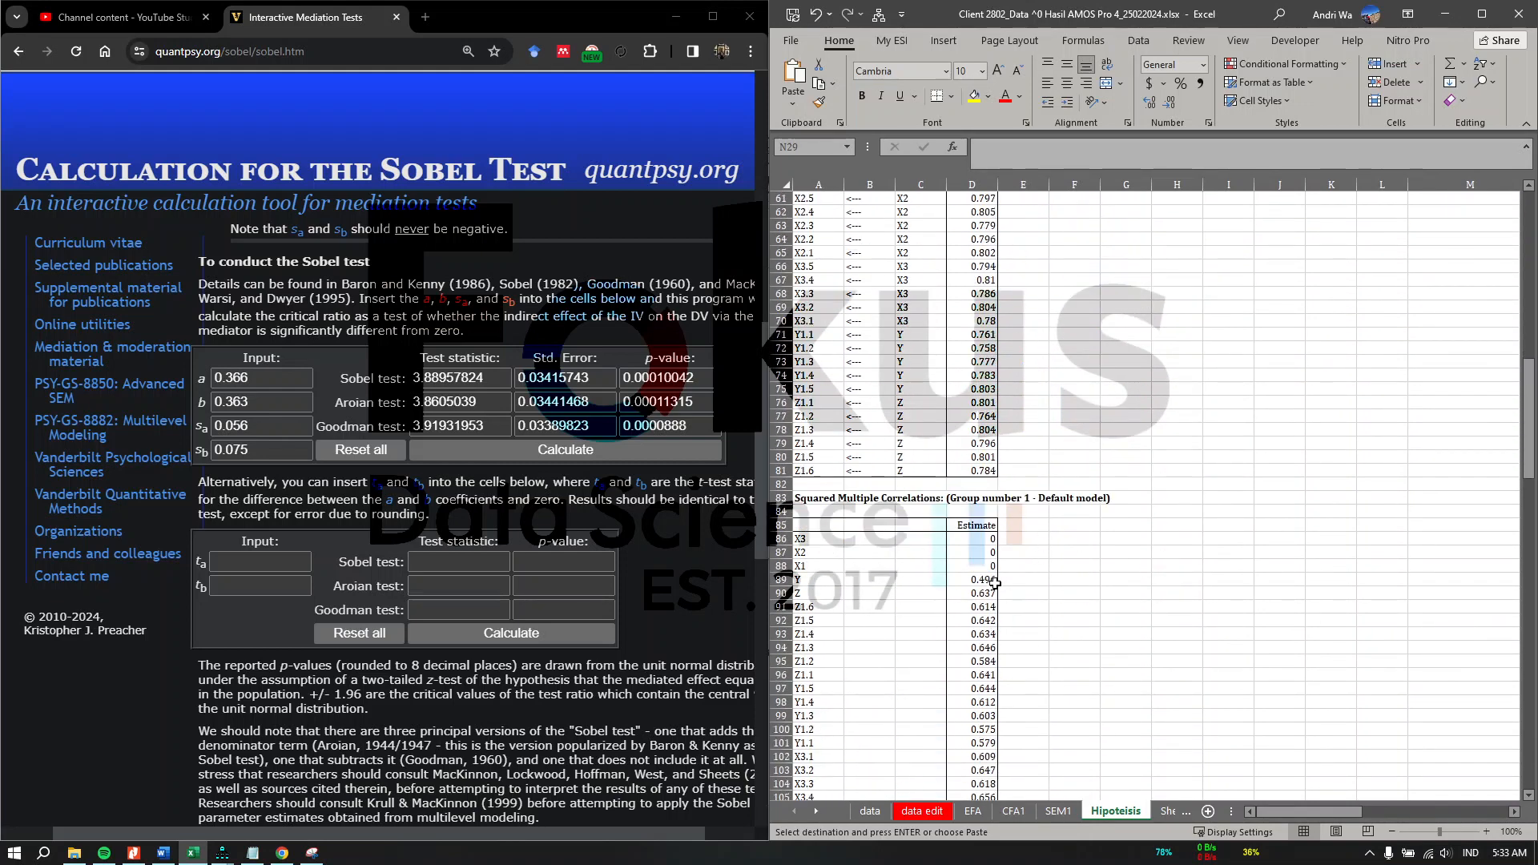
pyautogui.moveTo(995, 583); pyautogui.dragTo(978, 595)
pyautogui.moveTo(820, 498); pyautogui.dragTo(973, 592)
pyautogui.moveTo(803, 581); pyautogui.dragTo(803, 589)
pyautogui.click(1284, 484)
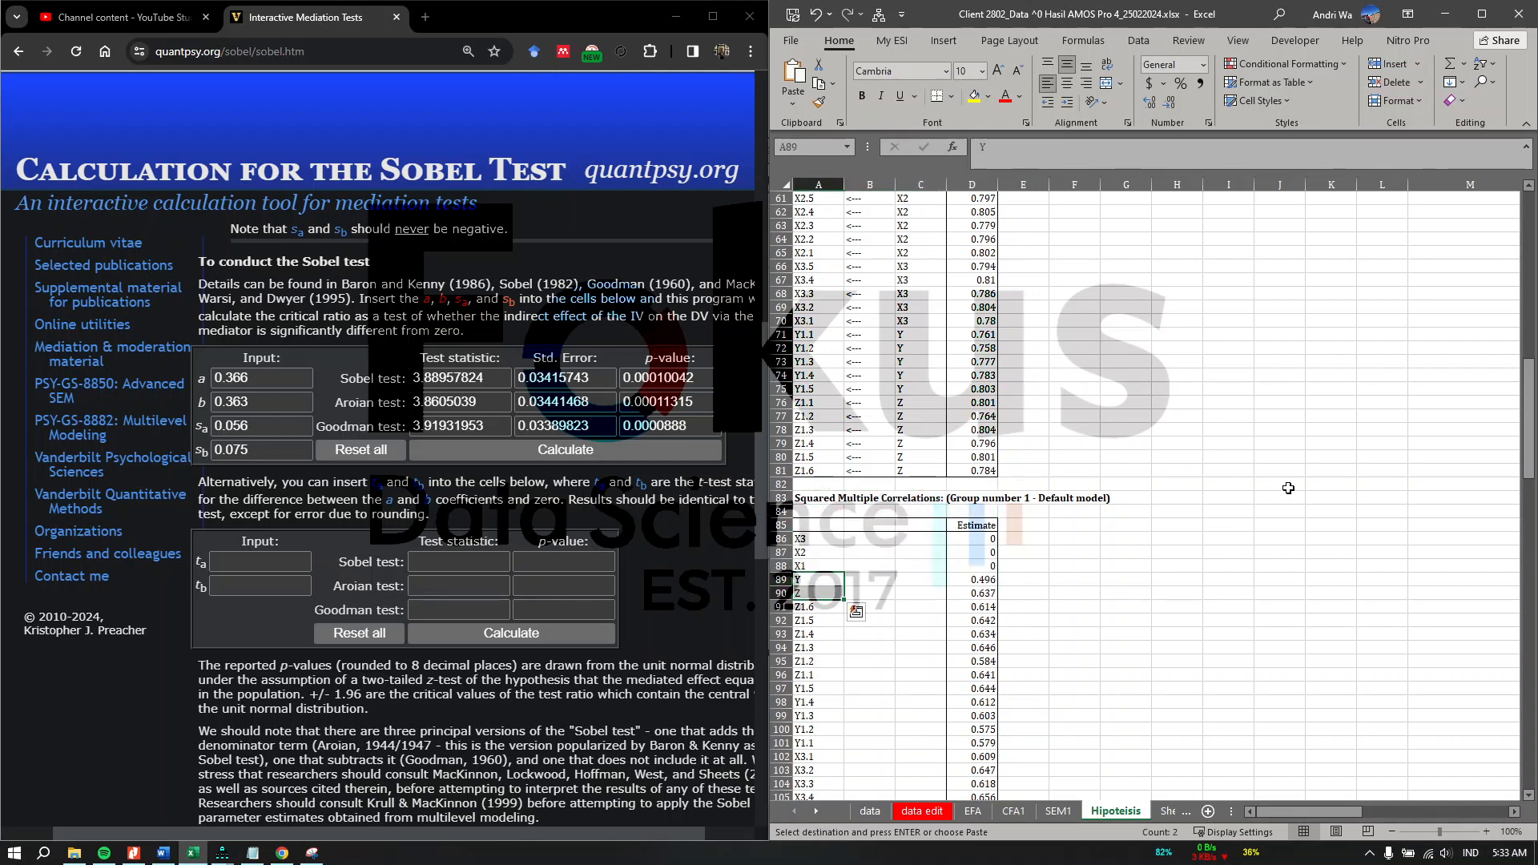
# Step: Widen the path description column of the hypothesis table
pyautogui.scroll(20, 1285, 484)
pyautogui.hscroll(1, 1285, 484)
pyautogui.hscroll(5, 1285, 484)
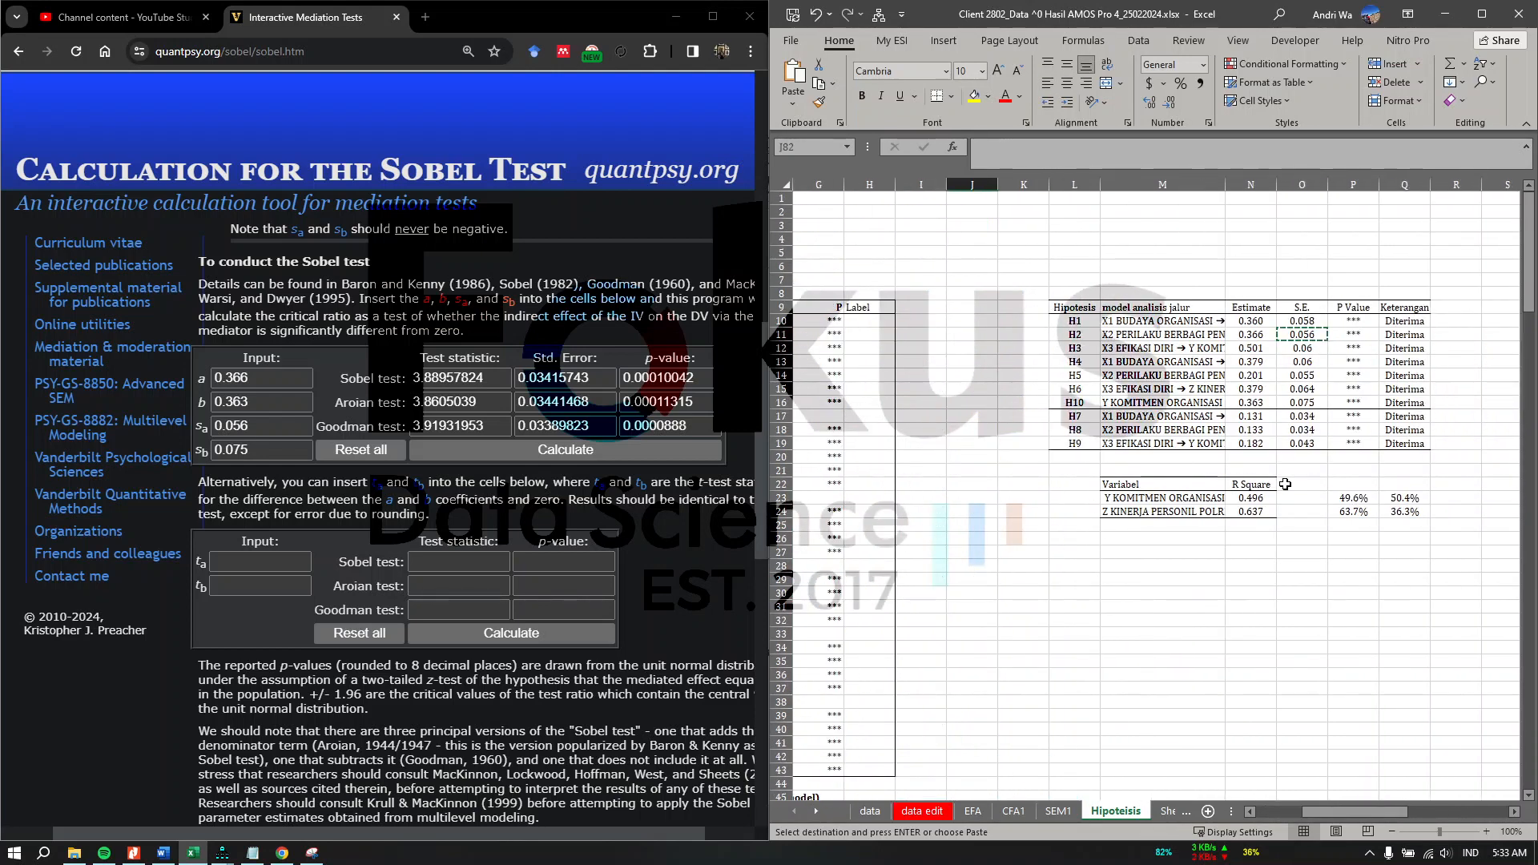
pyautogui.moveTo(1225, 180); pyautogui.dragTo(1267, 181)
# Step: Browse the SEM1 sheet, then inspect the R Square table's variable names and percentage formulas on the Hipoteisis sheet
pyautogui.click(1058, 811)
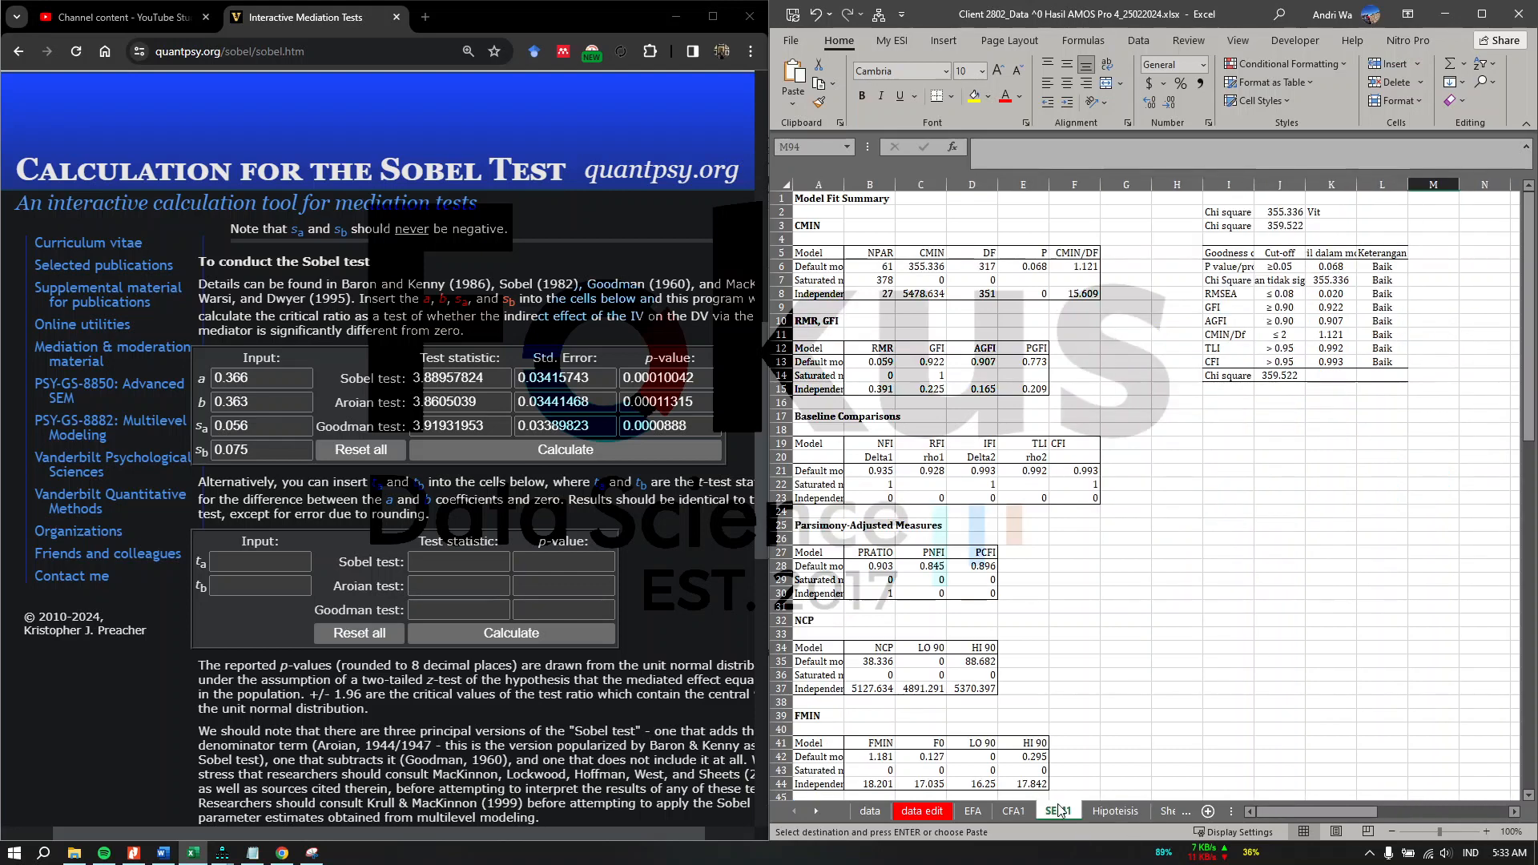
pyautogui.click(1126, 810)
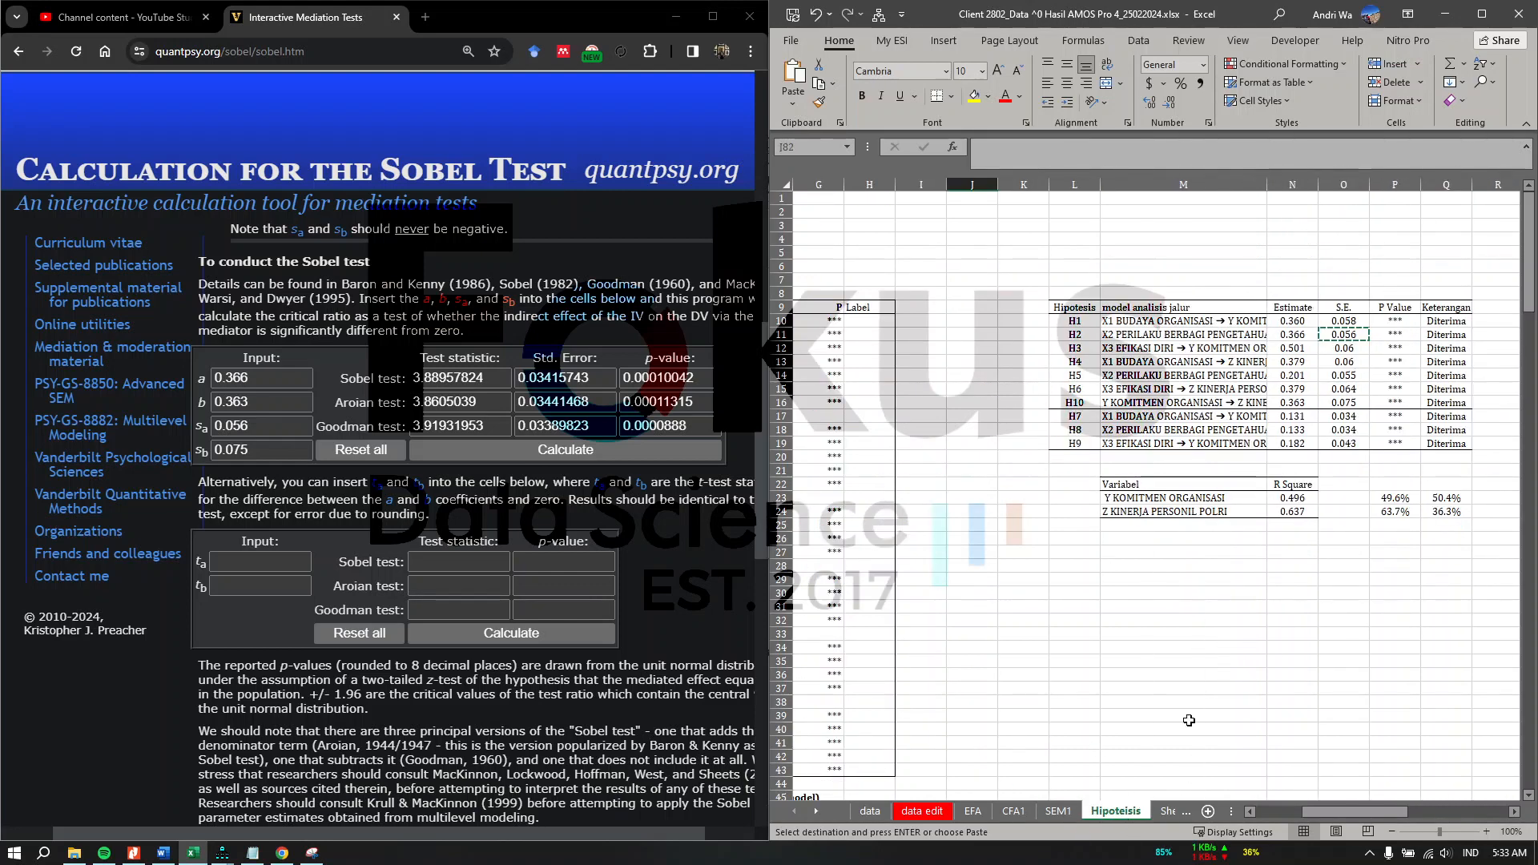
pyautogui.hscroll(4, 1325, 519)
pyautogui.hscroll(4, 1324, 519)
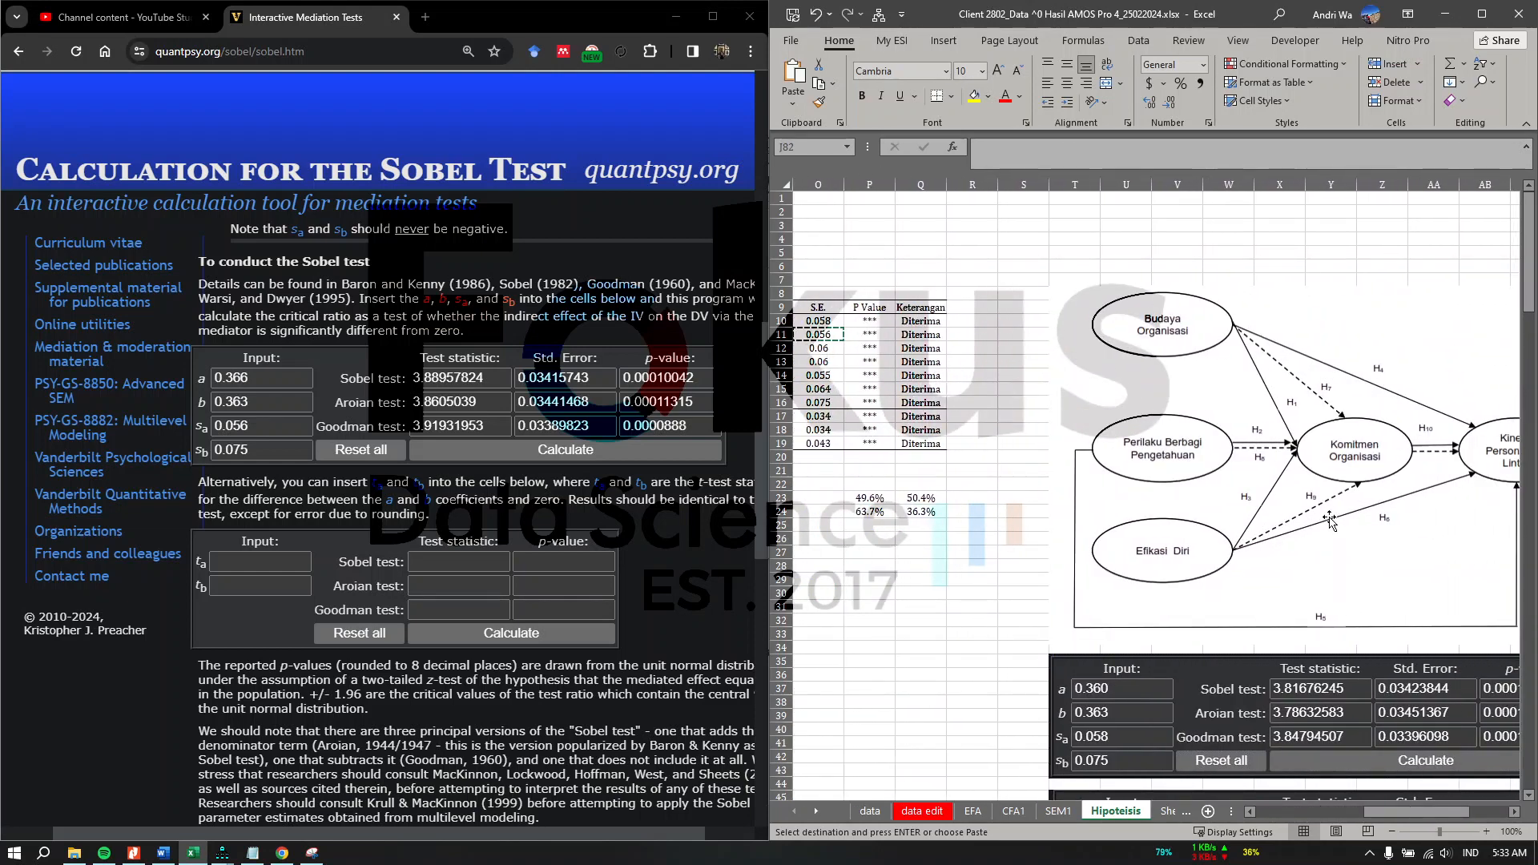
pyautogui.hscroll(-3, 1329, 523)
pyautogui.click(888, 496)
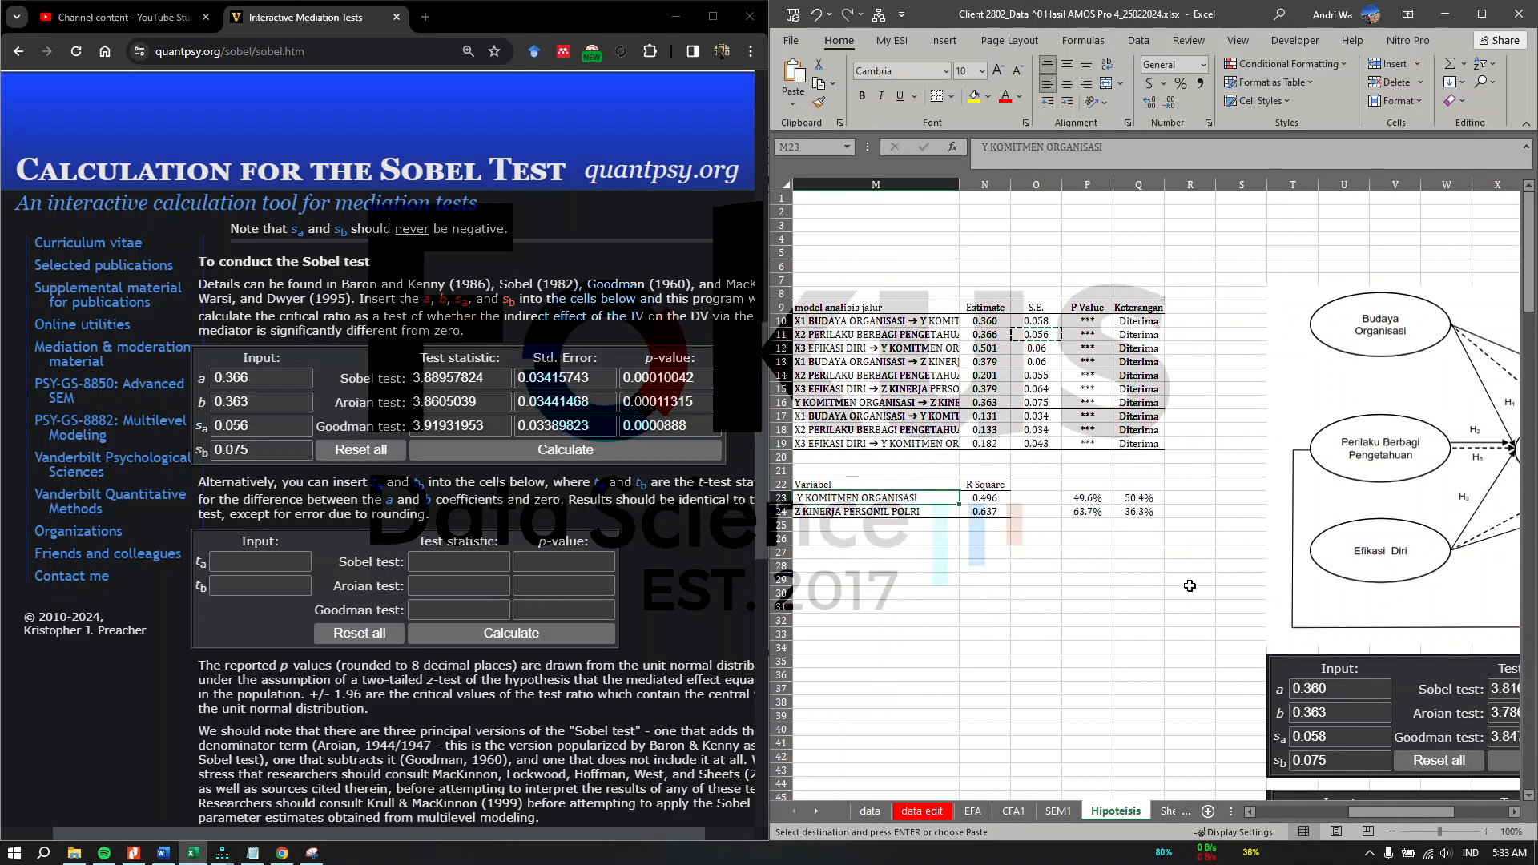
pyautogui.hscroll(3, 1013, 536)
pyautogui.hscroll(-3, 1013, 536)
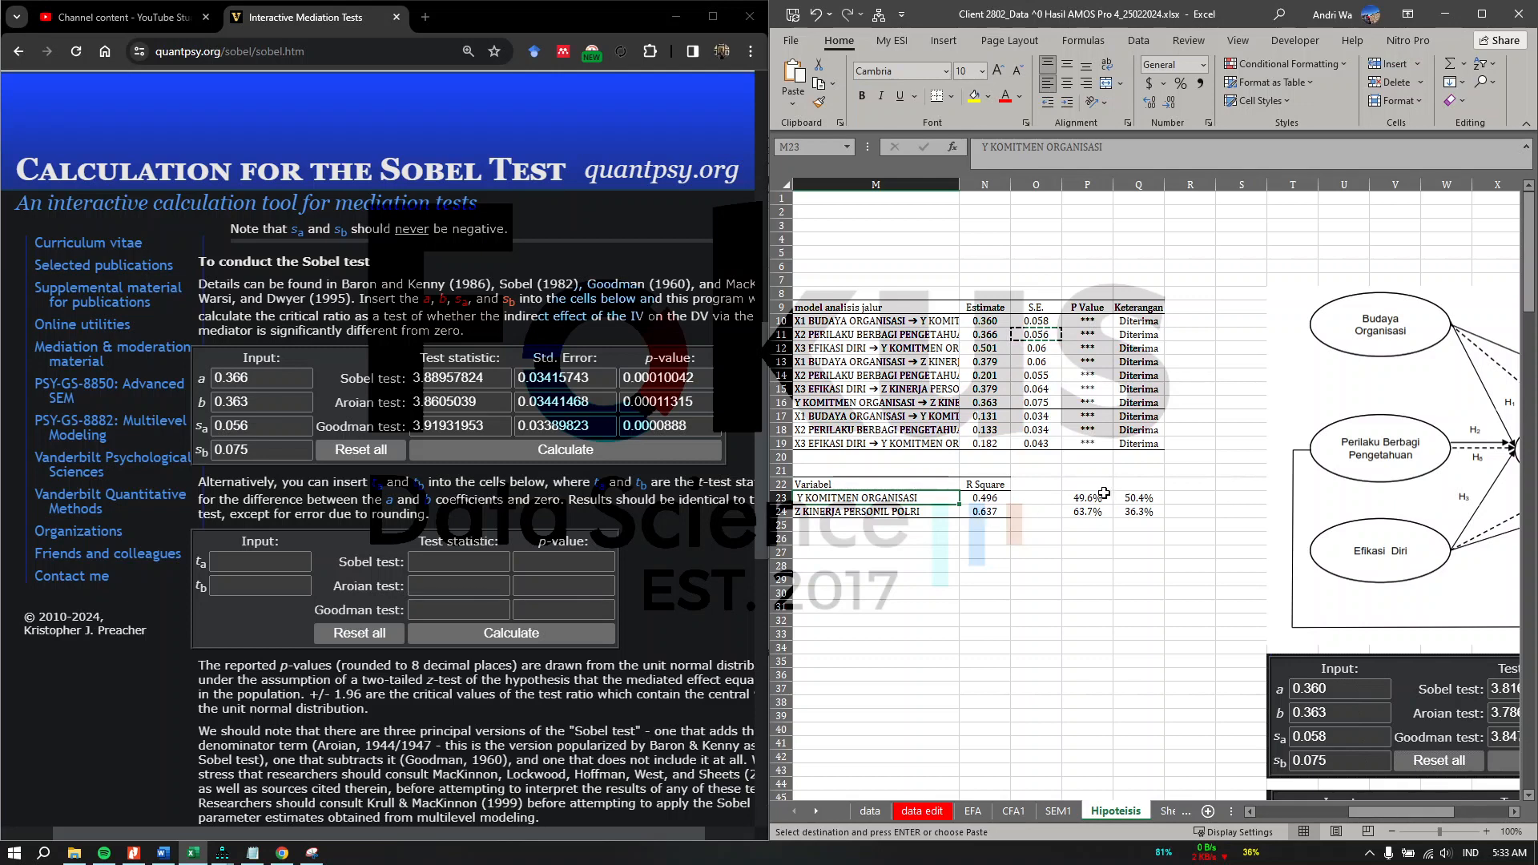
pyautogui.hscroll(1, 1100, 492)
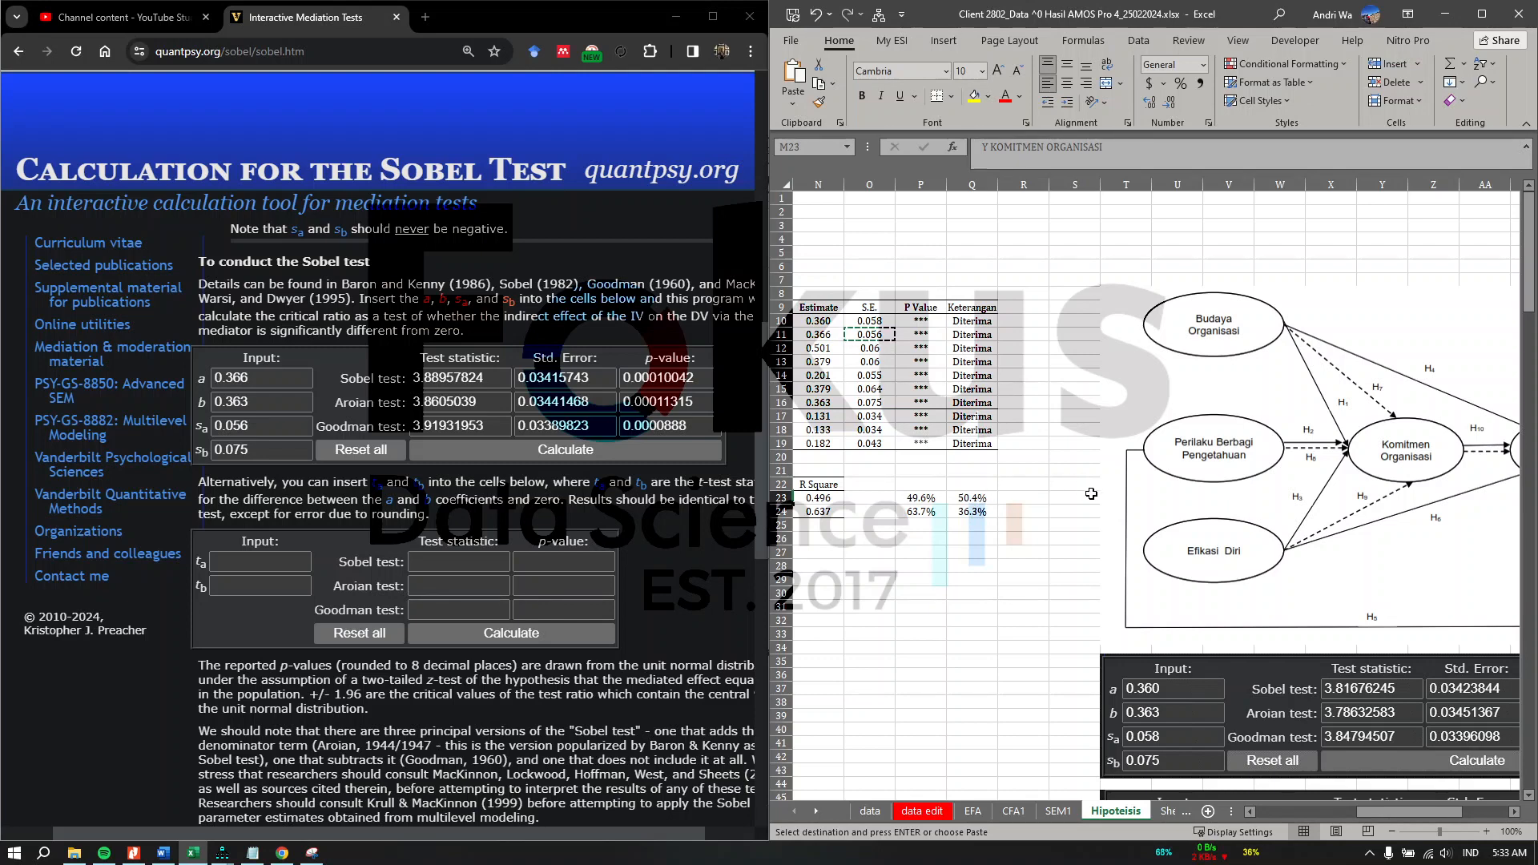
pyautogui.hscroll(-2, 975, 504)
pyautogui.click(1006, 513)
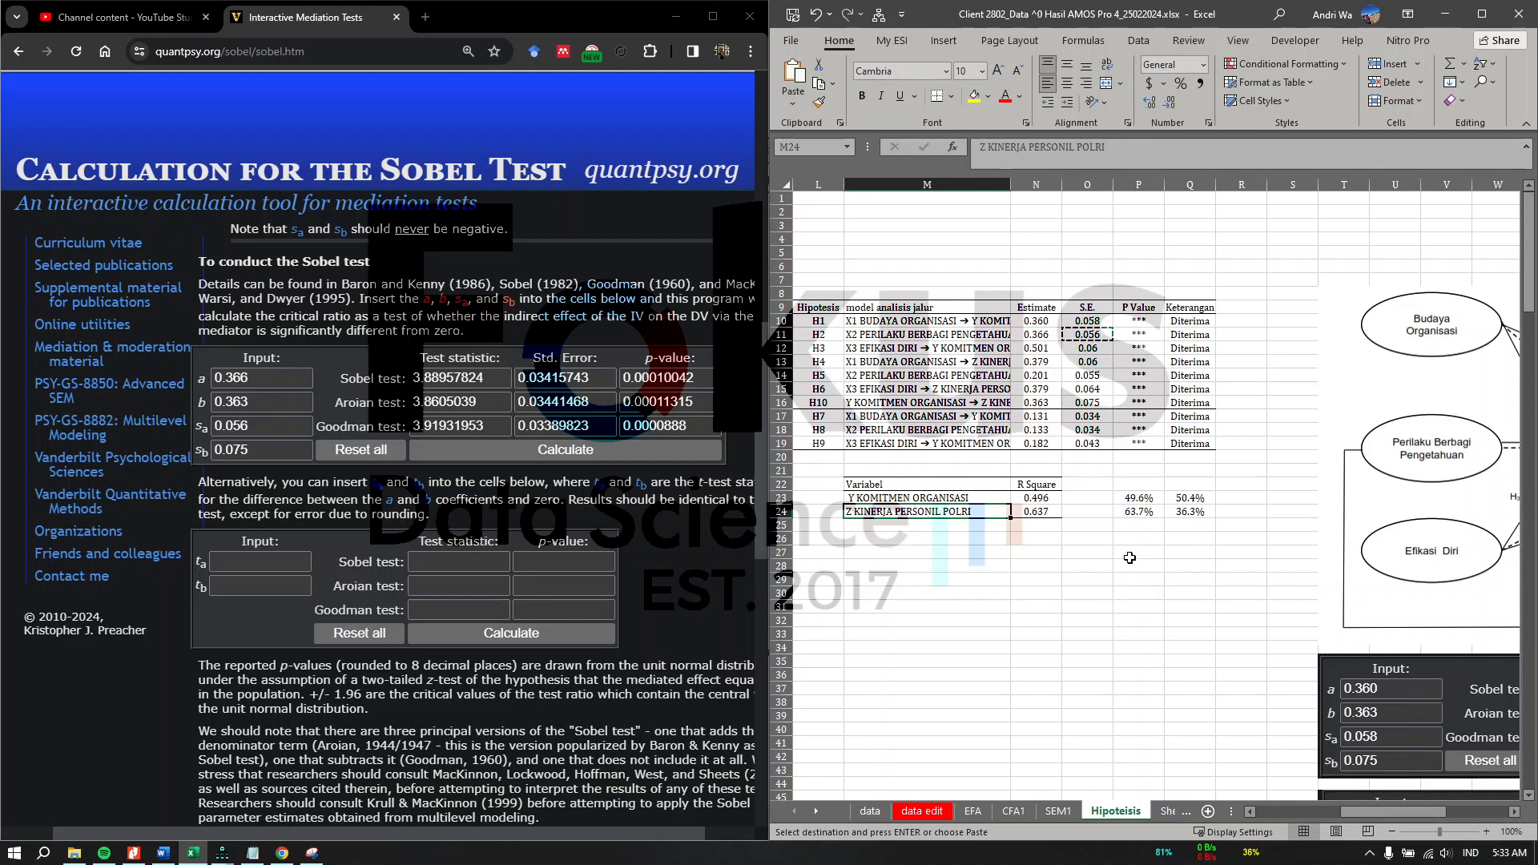
pyautogui.hscroll(1, 1122, 553)
pyautogui.hscroll(2, 1116, 548)
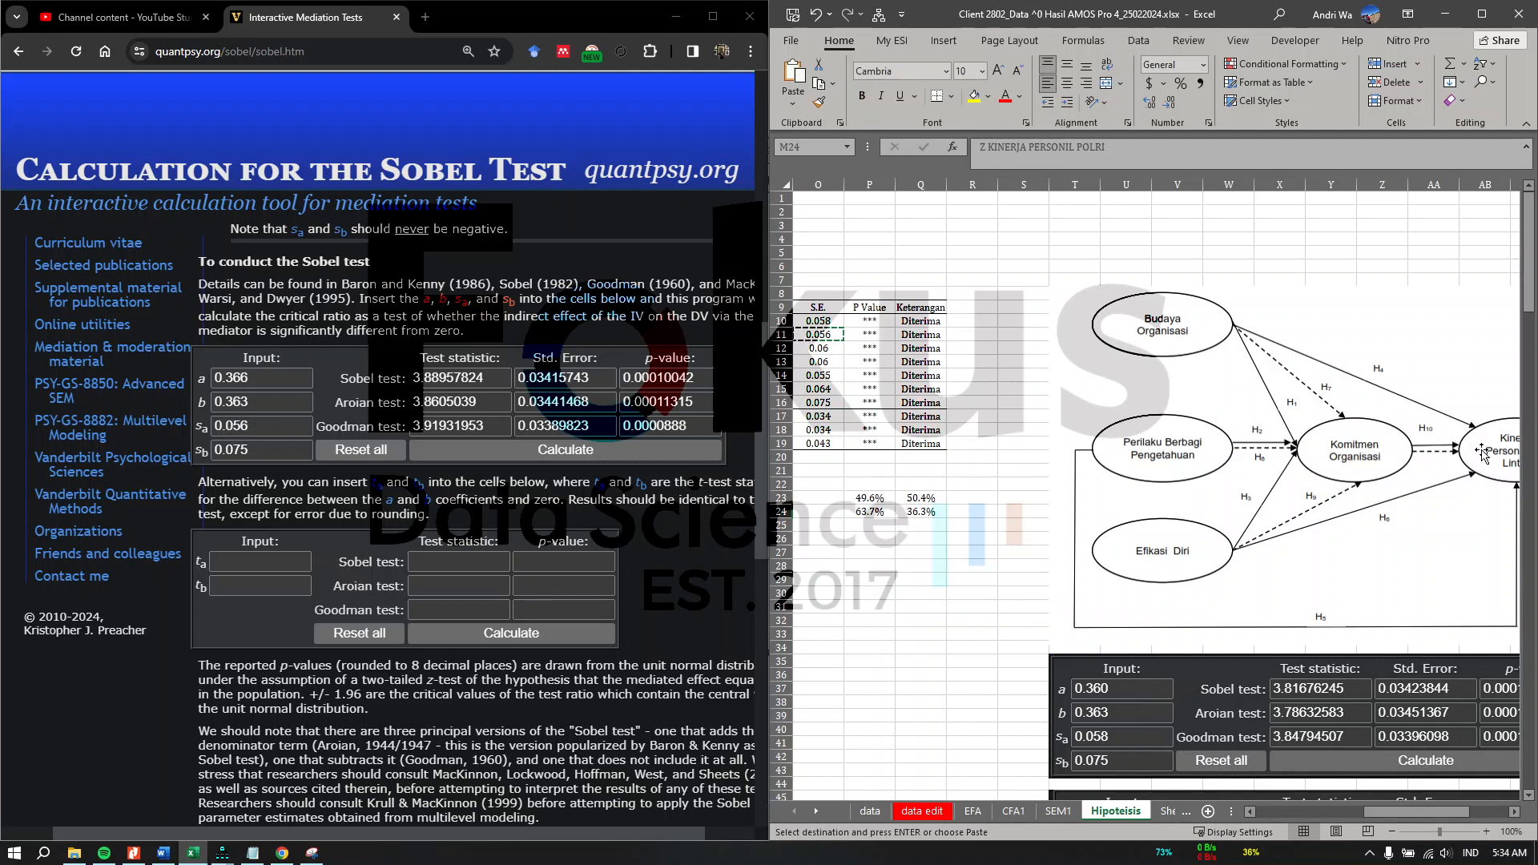
pyautogui.click(851, 541)
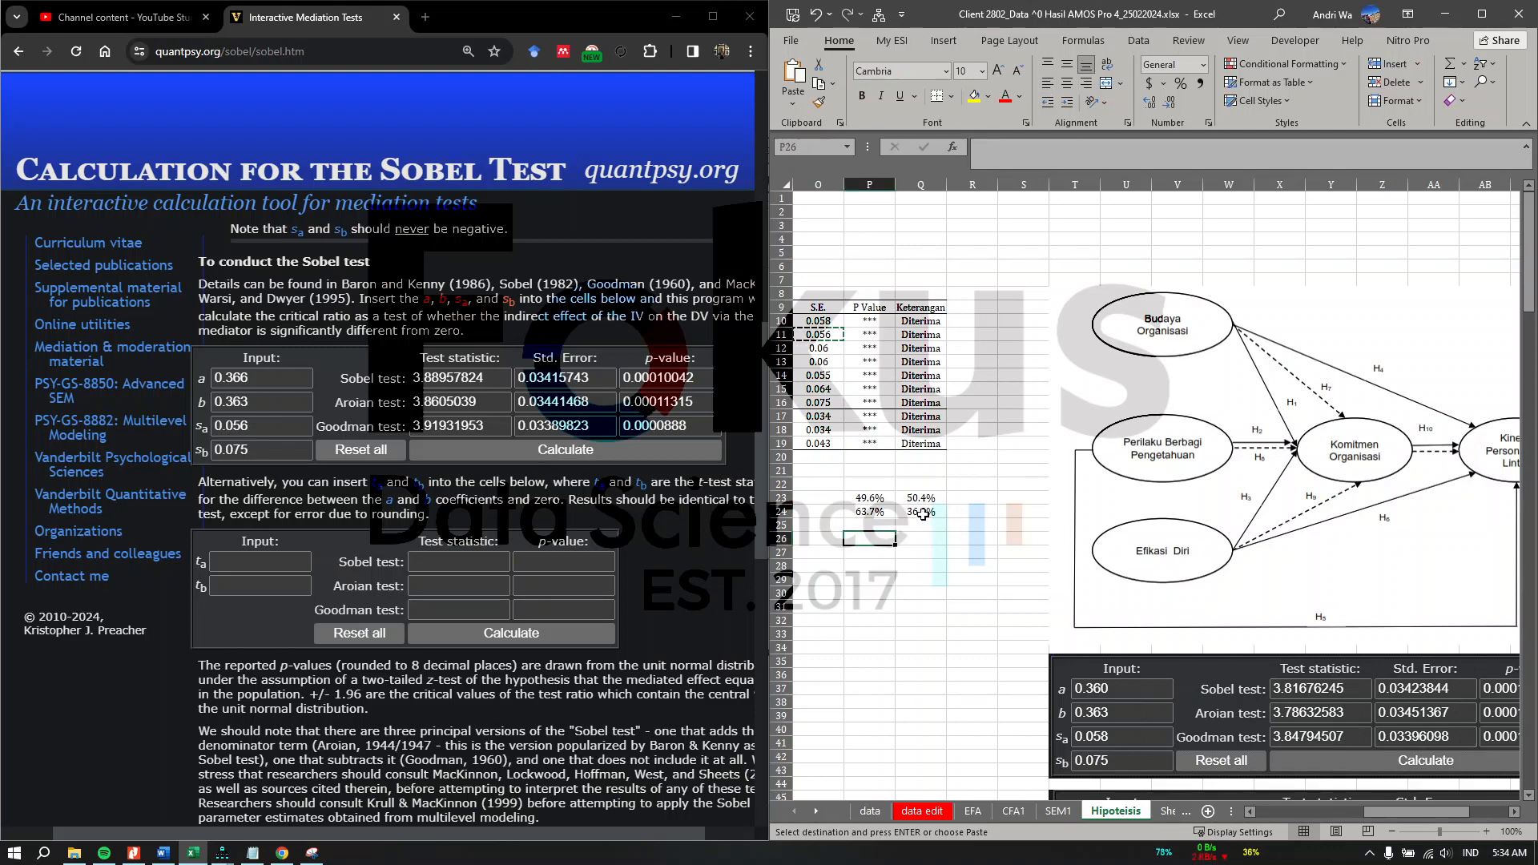
pyautogui.click(922, 513)
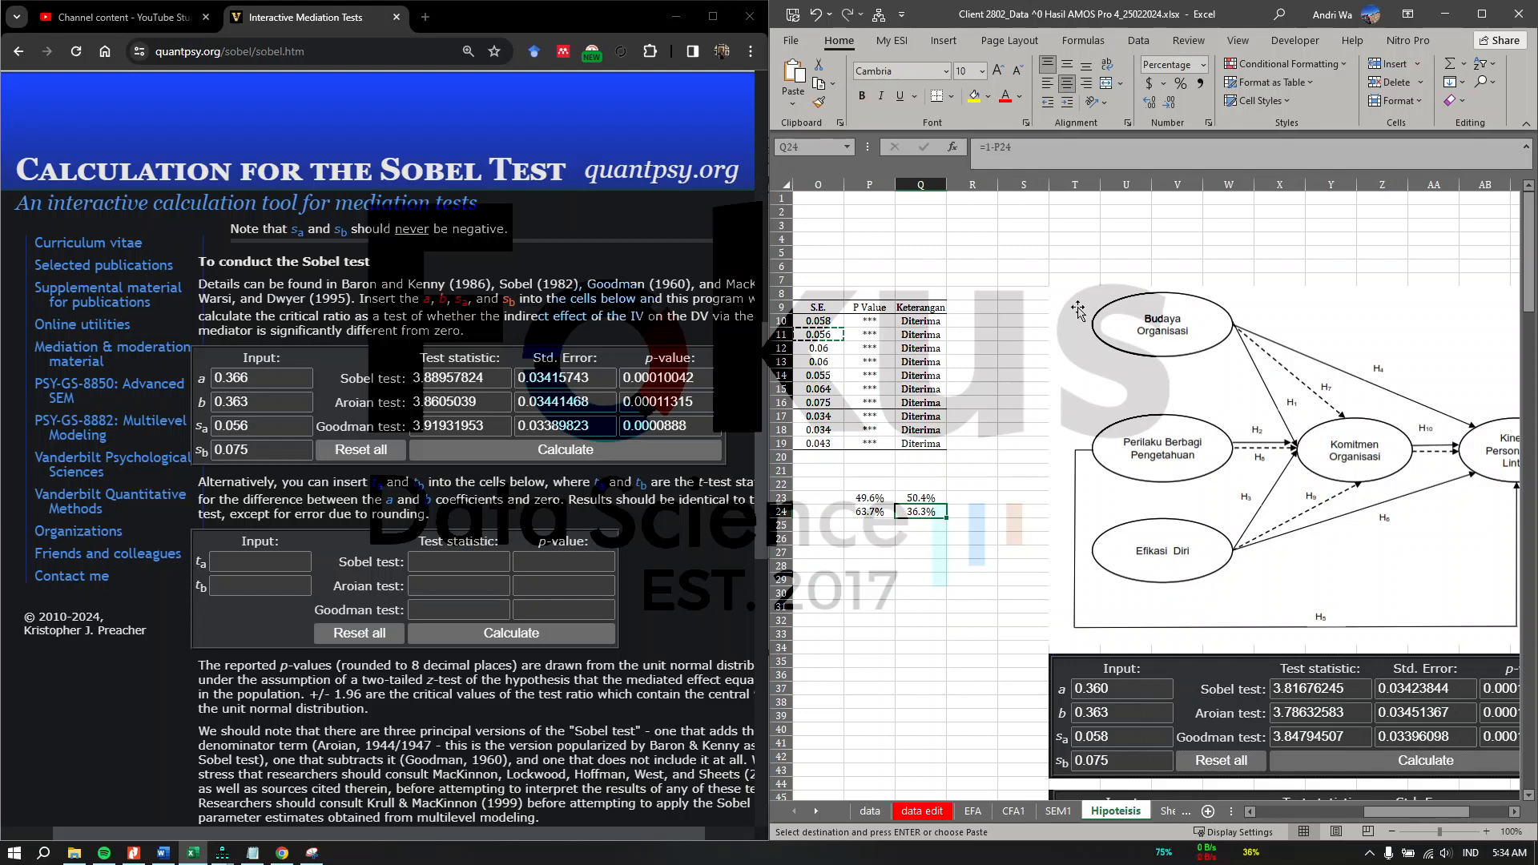
pyautogui.hscroll(-6, 1224, 414)
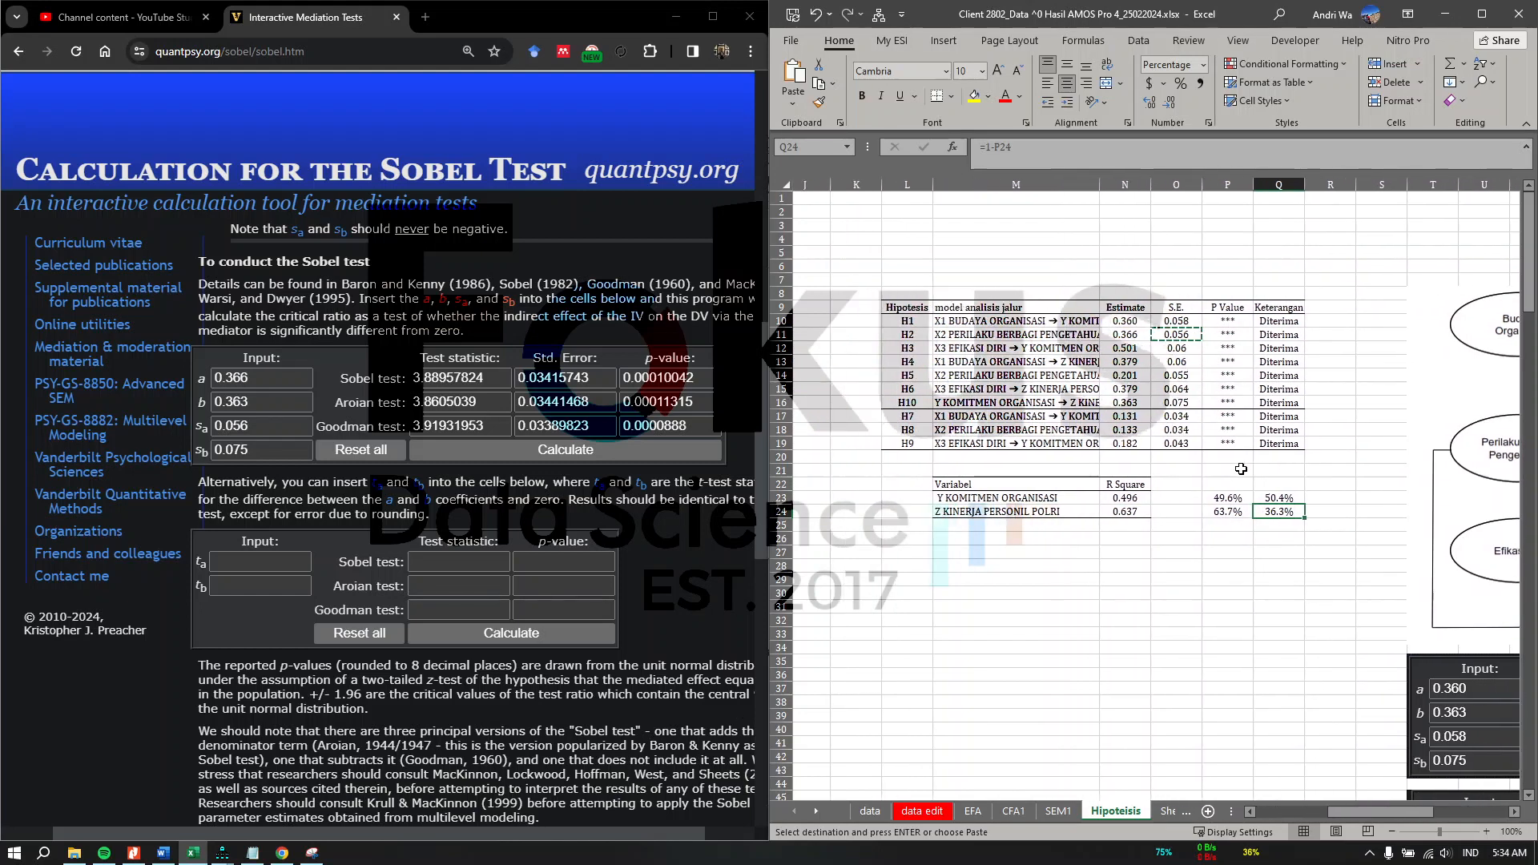